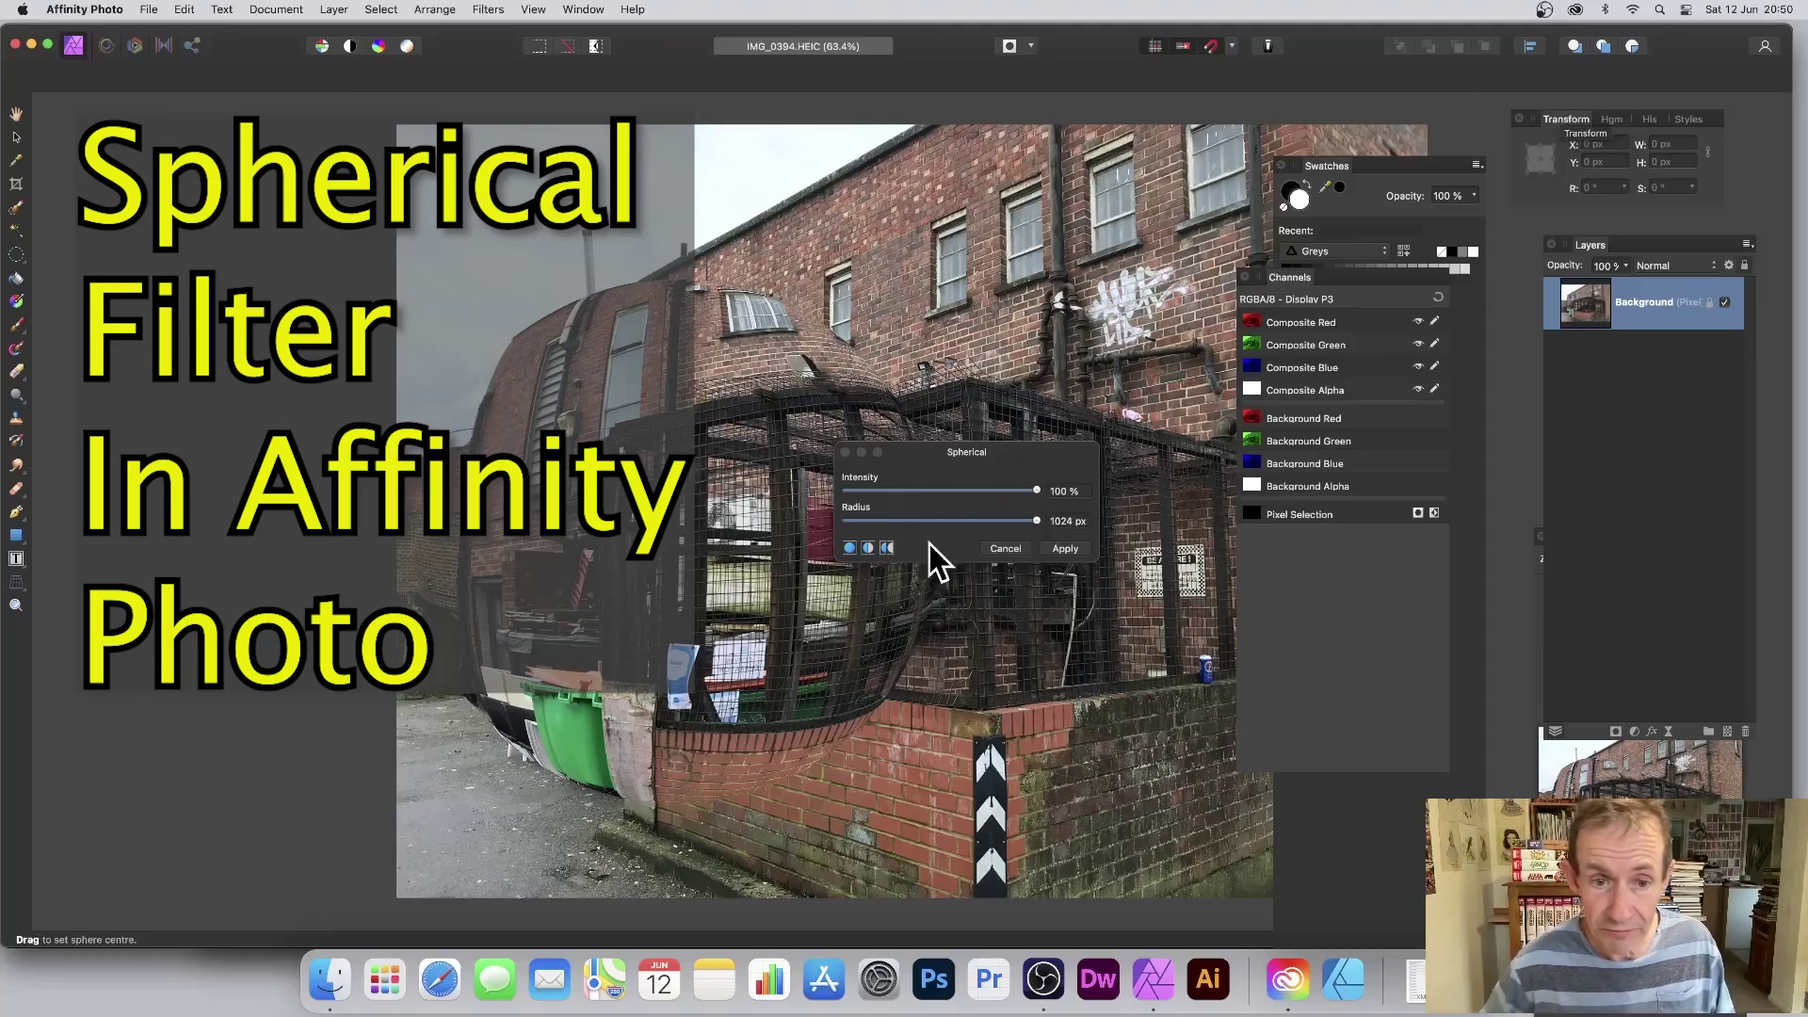
Centre the spherical distortion in the upper-left sky with its radius back at 1024 px
{"action": "left_click_drag", "start_coordinate": [855, 439], "coordinate": [917, 560]}
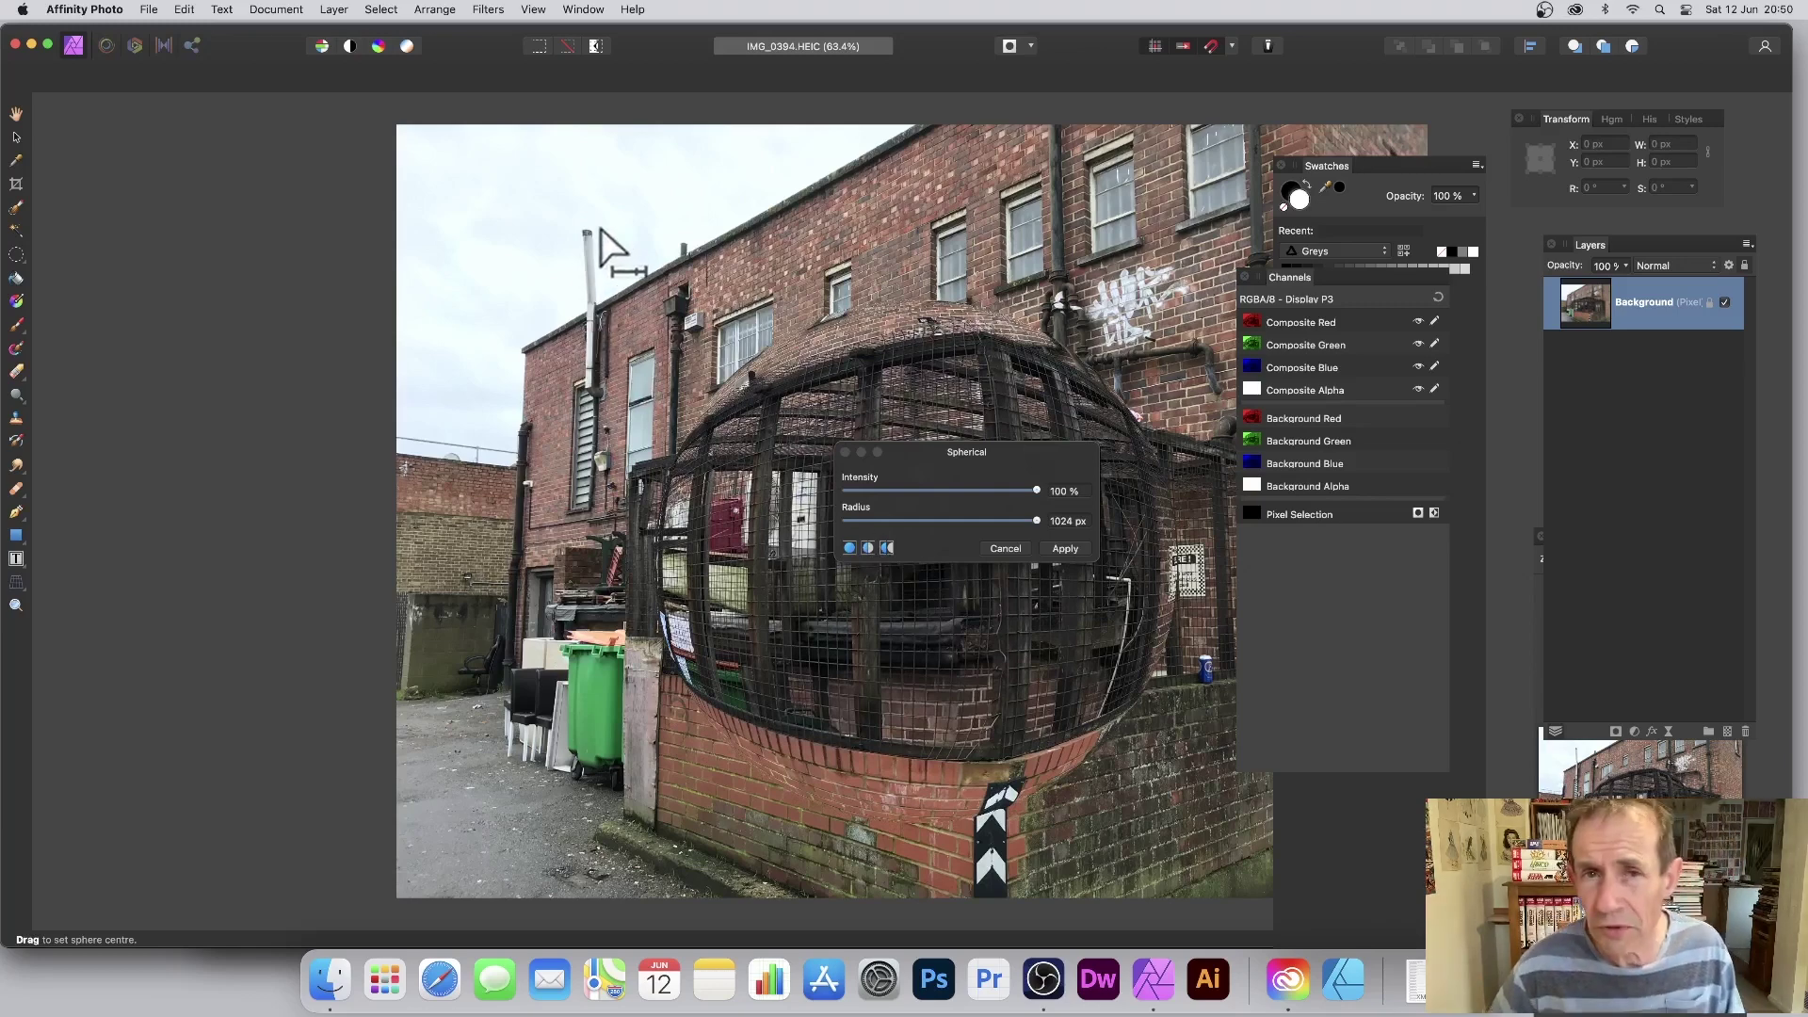
{"action": "left_click", "coordinate": [925, 517]}
{"action": "left_click_drag", "start_coordinate": [938, 637], "coordinate": [948, 640]}
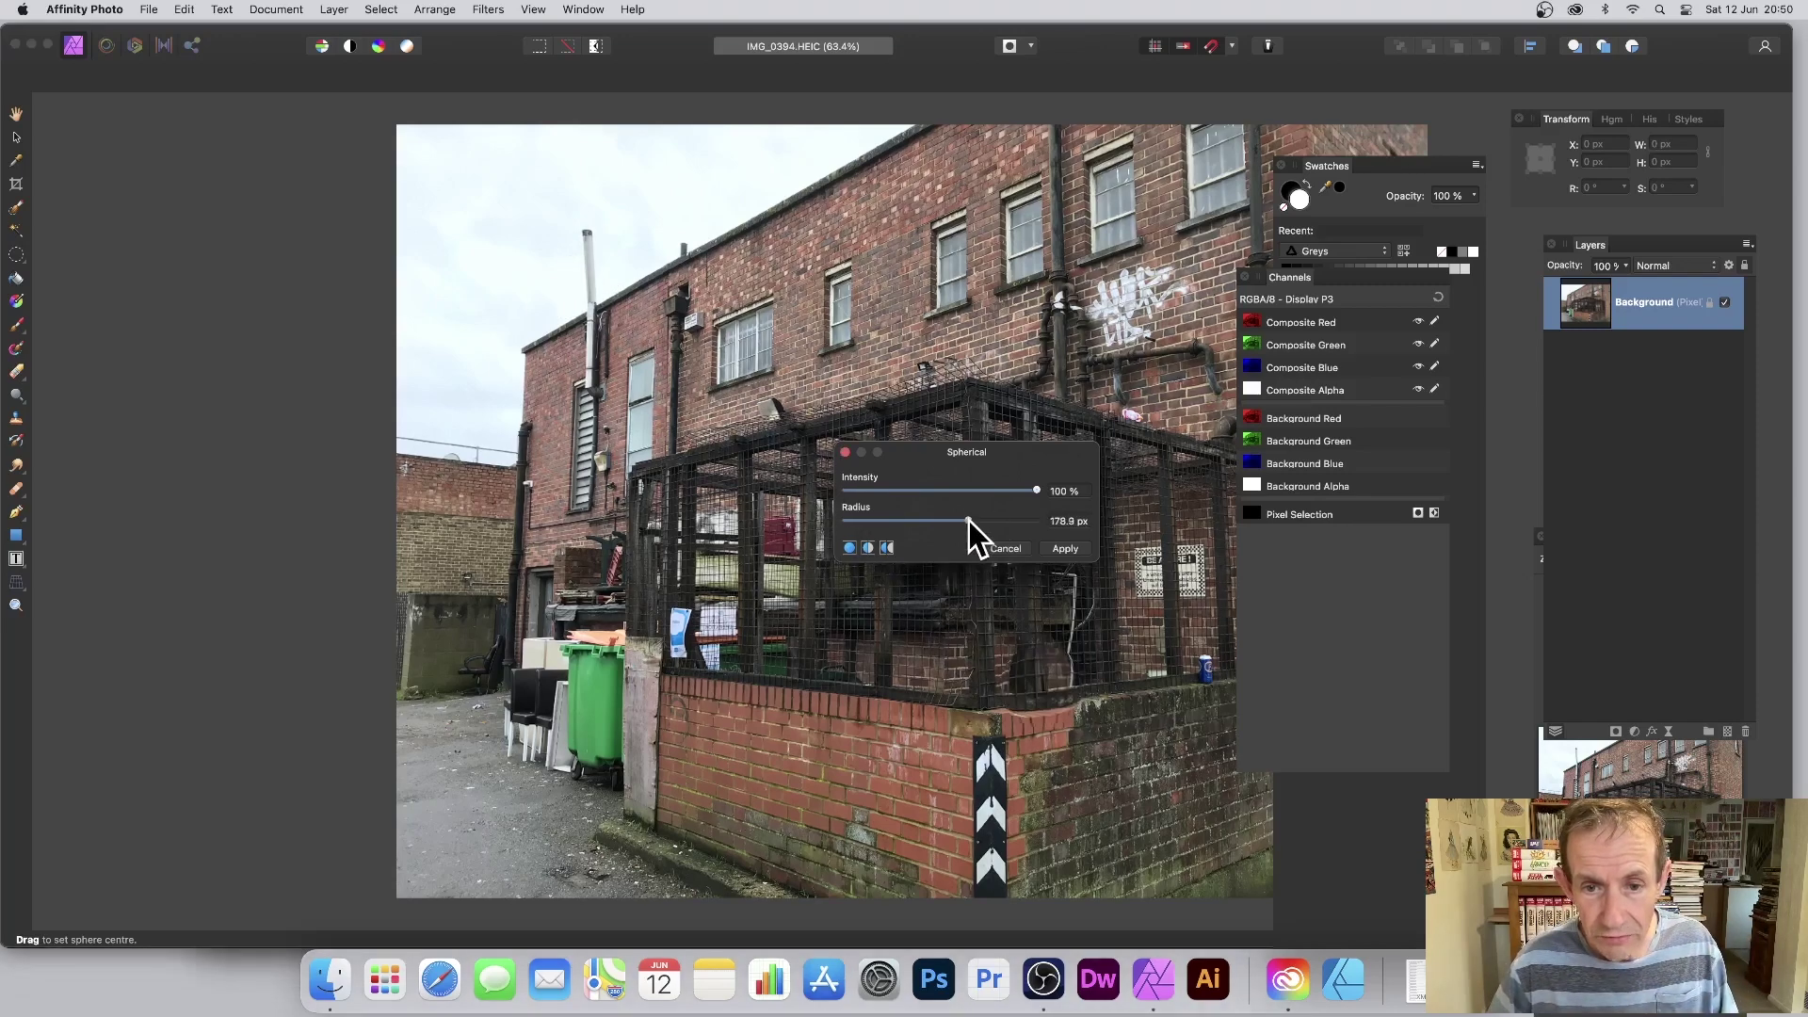
{"action": "left_click_drag", "start_coordinate": [969, 522], "coordinate": [1036, 523]}
{"action": "left_click_drag", "start_coordinate": [1060, 652], "coordinate": [553, 329]}
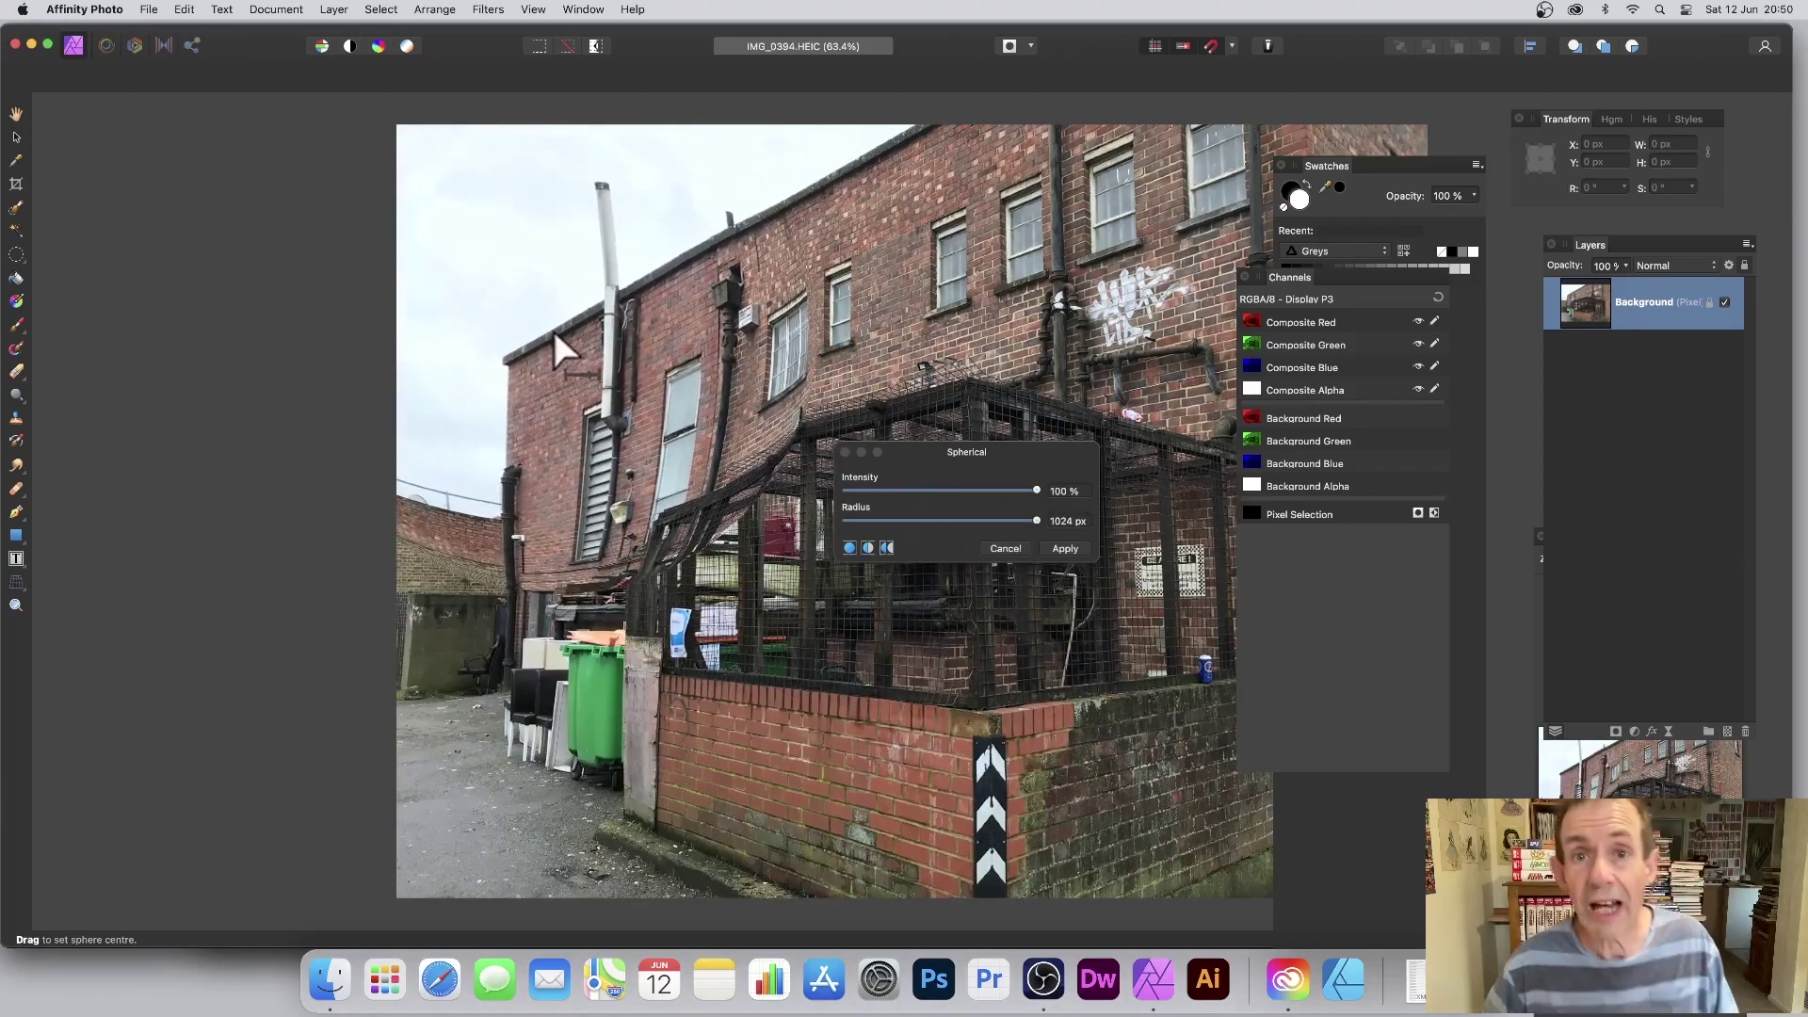
Apply the spherical warp, undo it with Cmd+Z, and bring up the Distort filters list
{"action": "left_click", "coordinate": [1065, 548]}
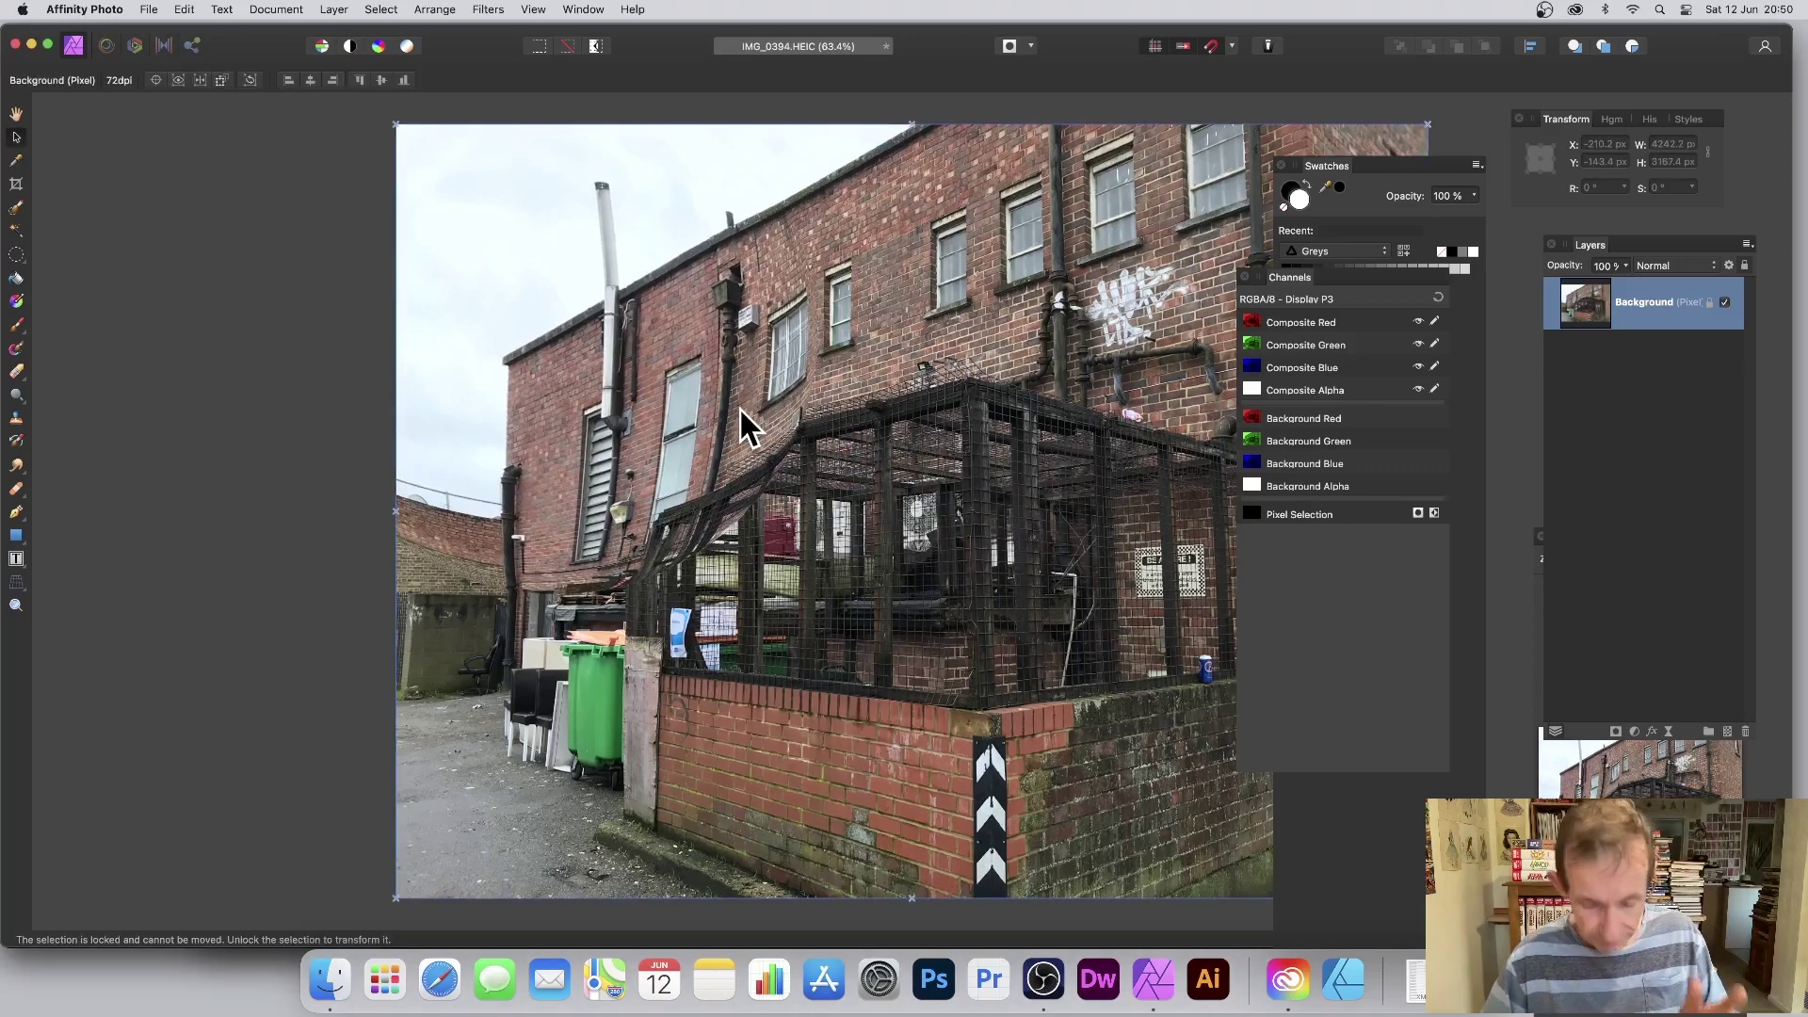
{"action": "key", "text": "super+z"}
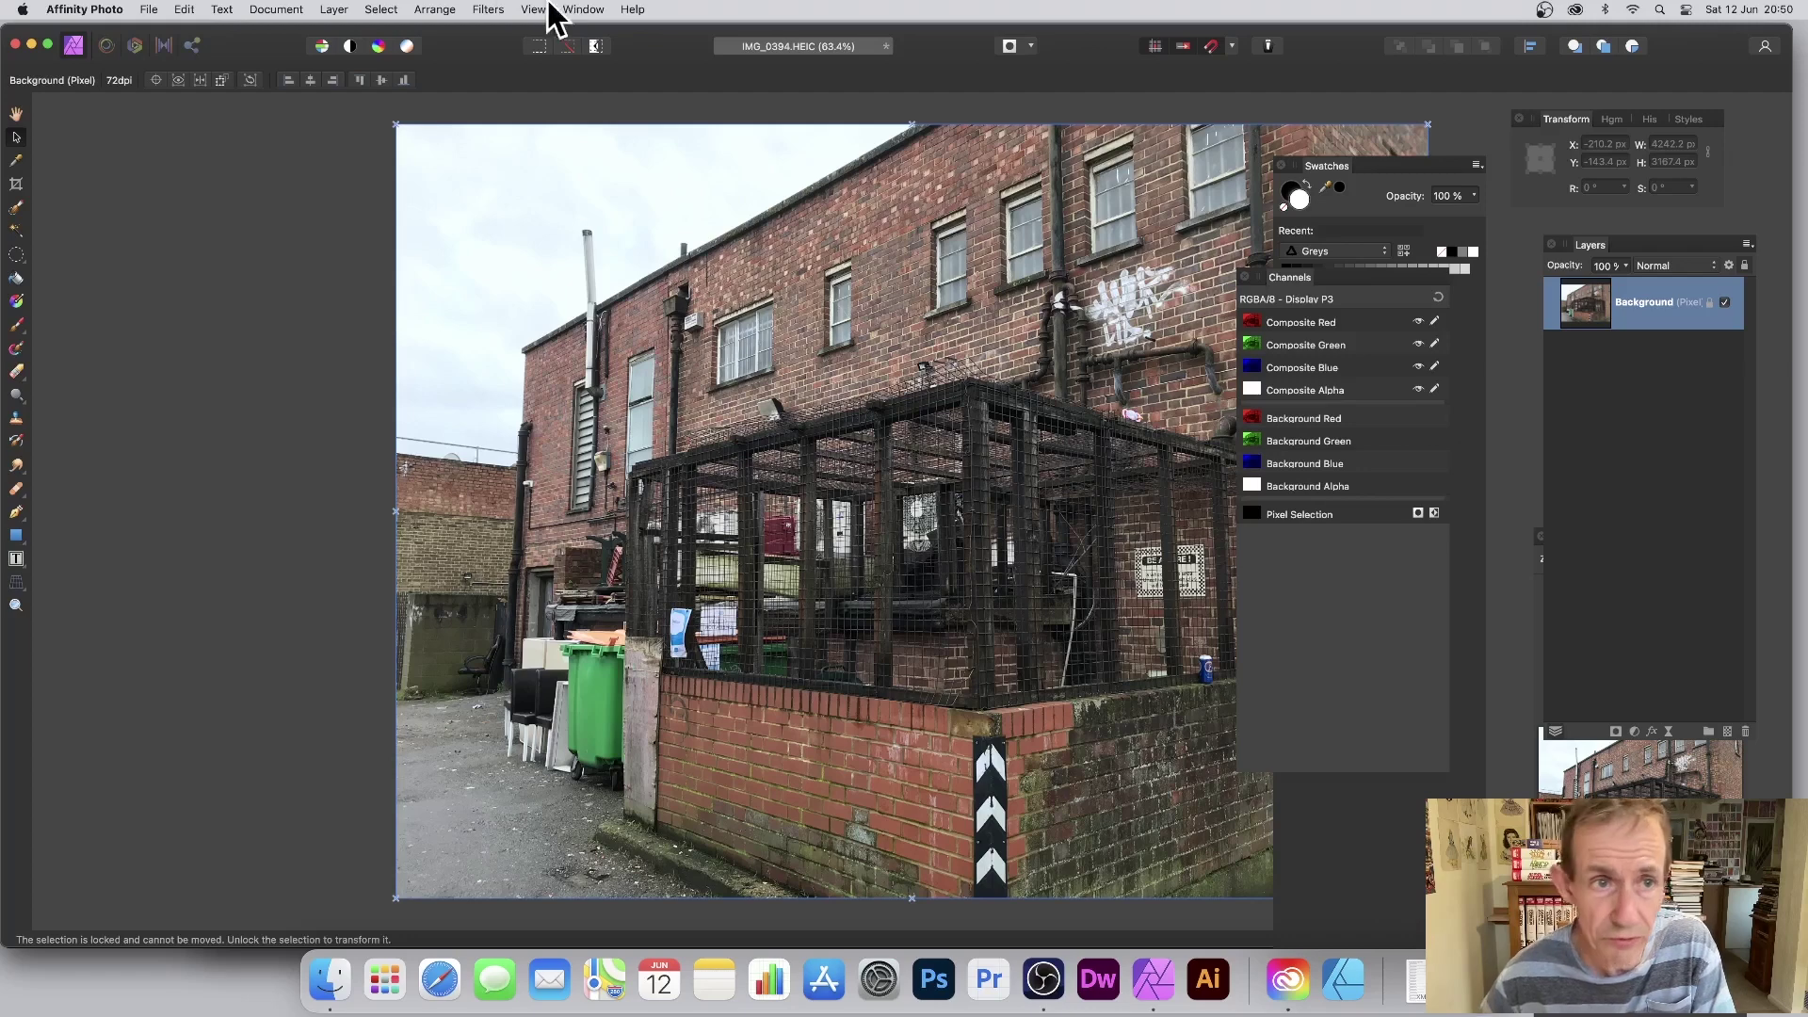
{"action": "left_click", "coordinate": [489, 12]}
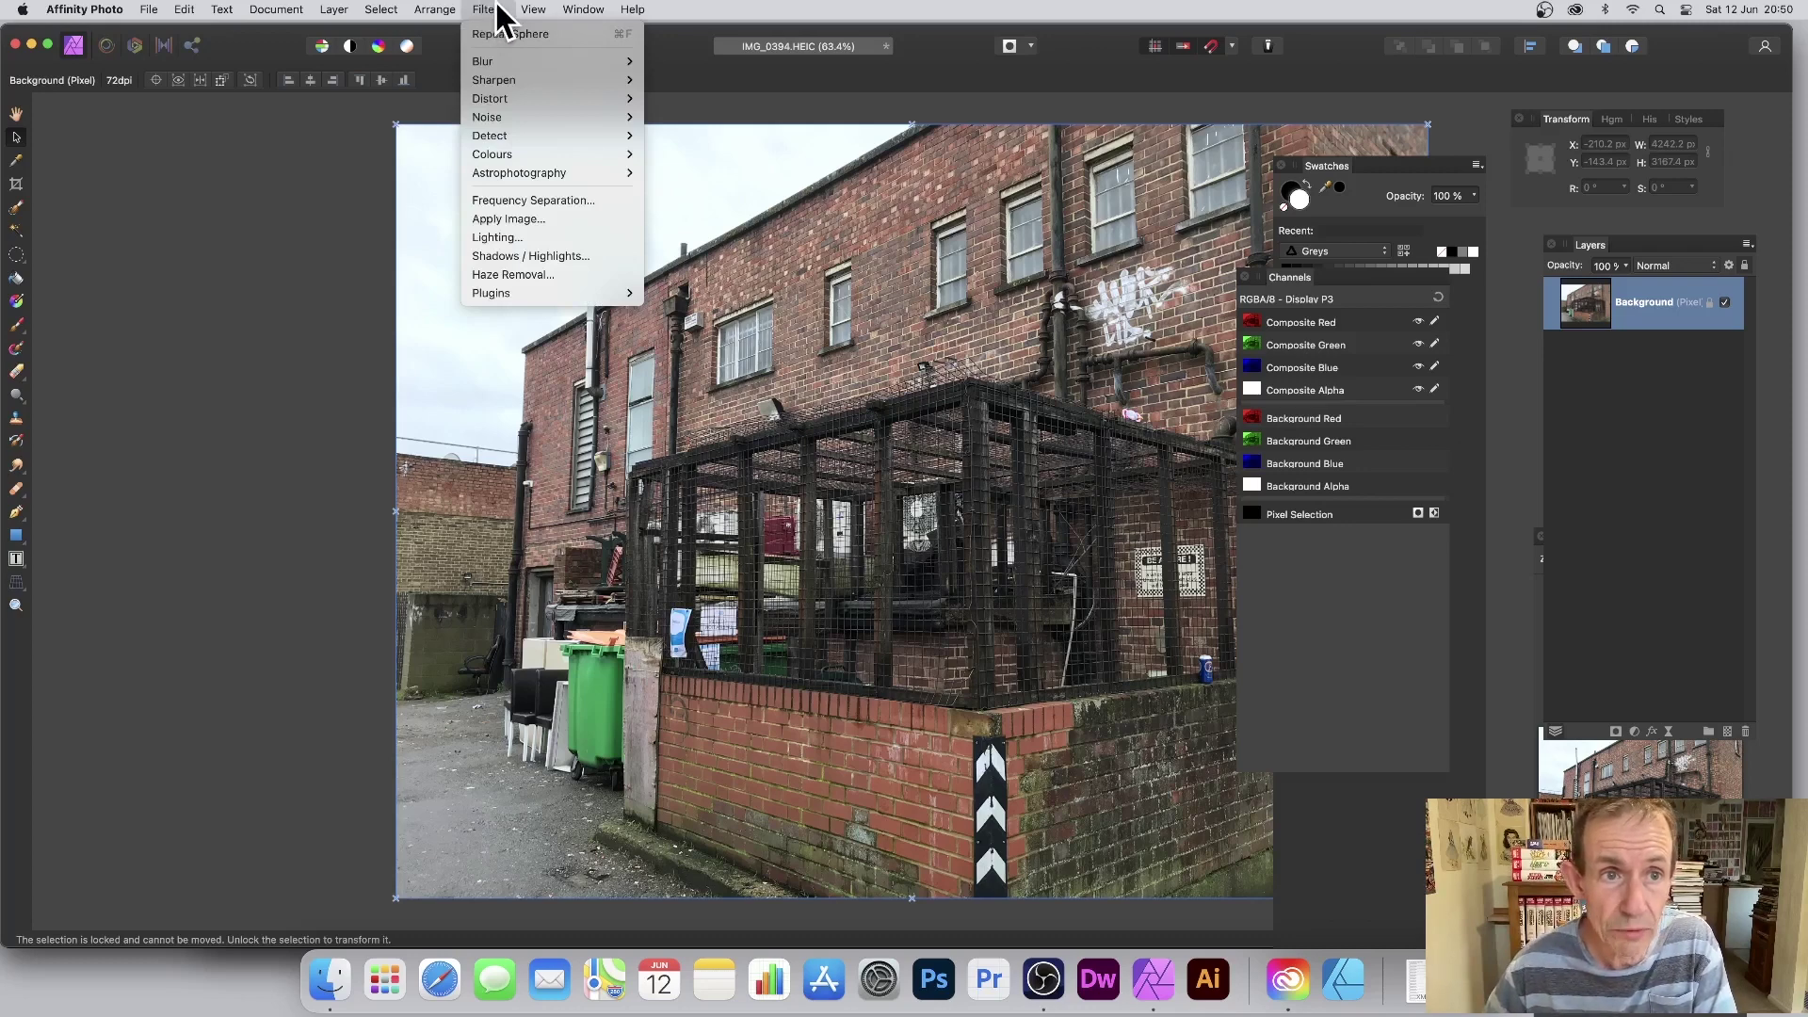
{"action": "mouse_move", "coordinate": [494, 98]}
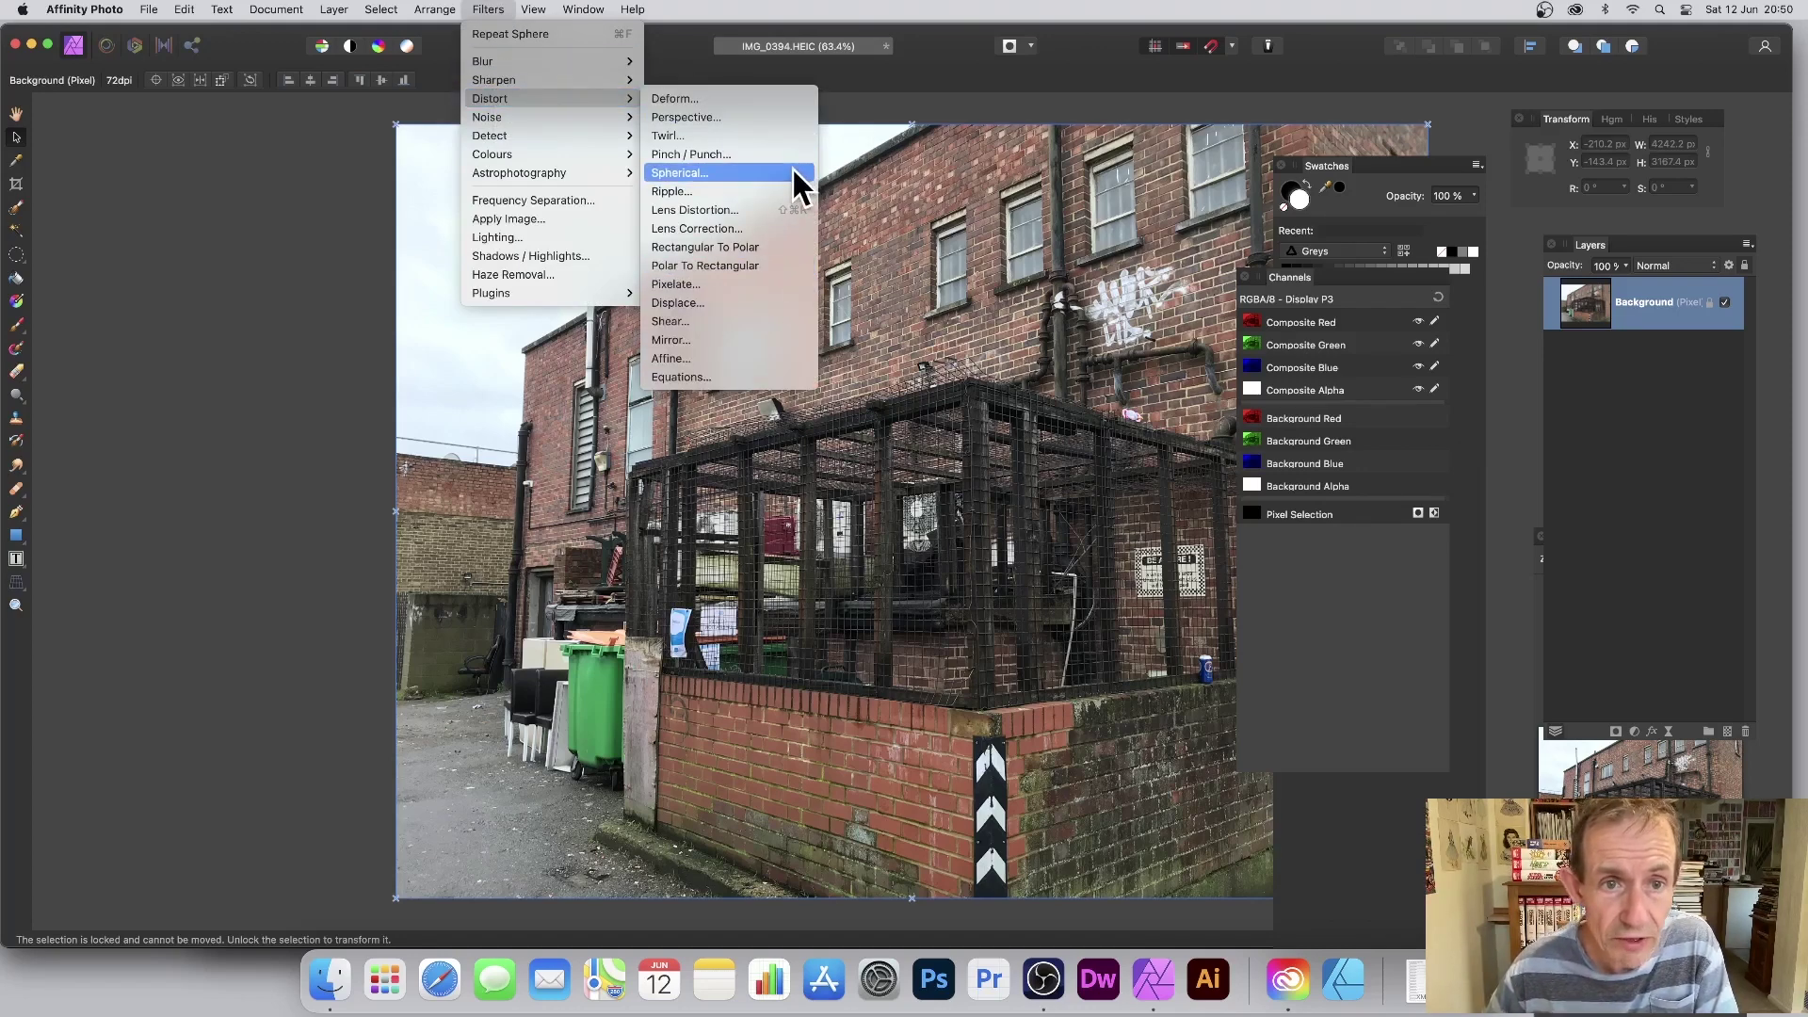
Start a Spherical filter on the cage and set Intensity to 100% for an outward bulge
{"action": "left_click", "coordinate": [744, 173]}
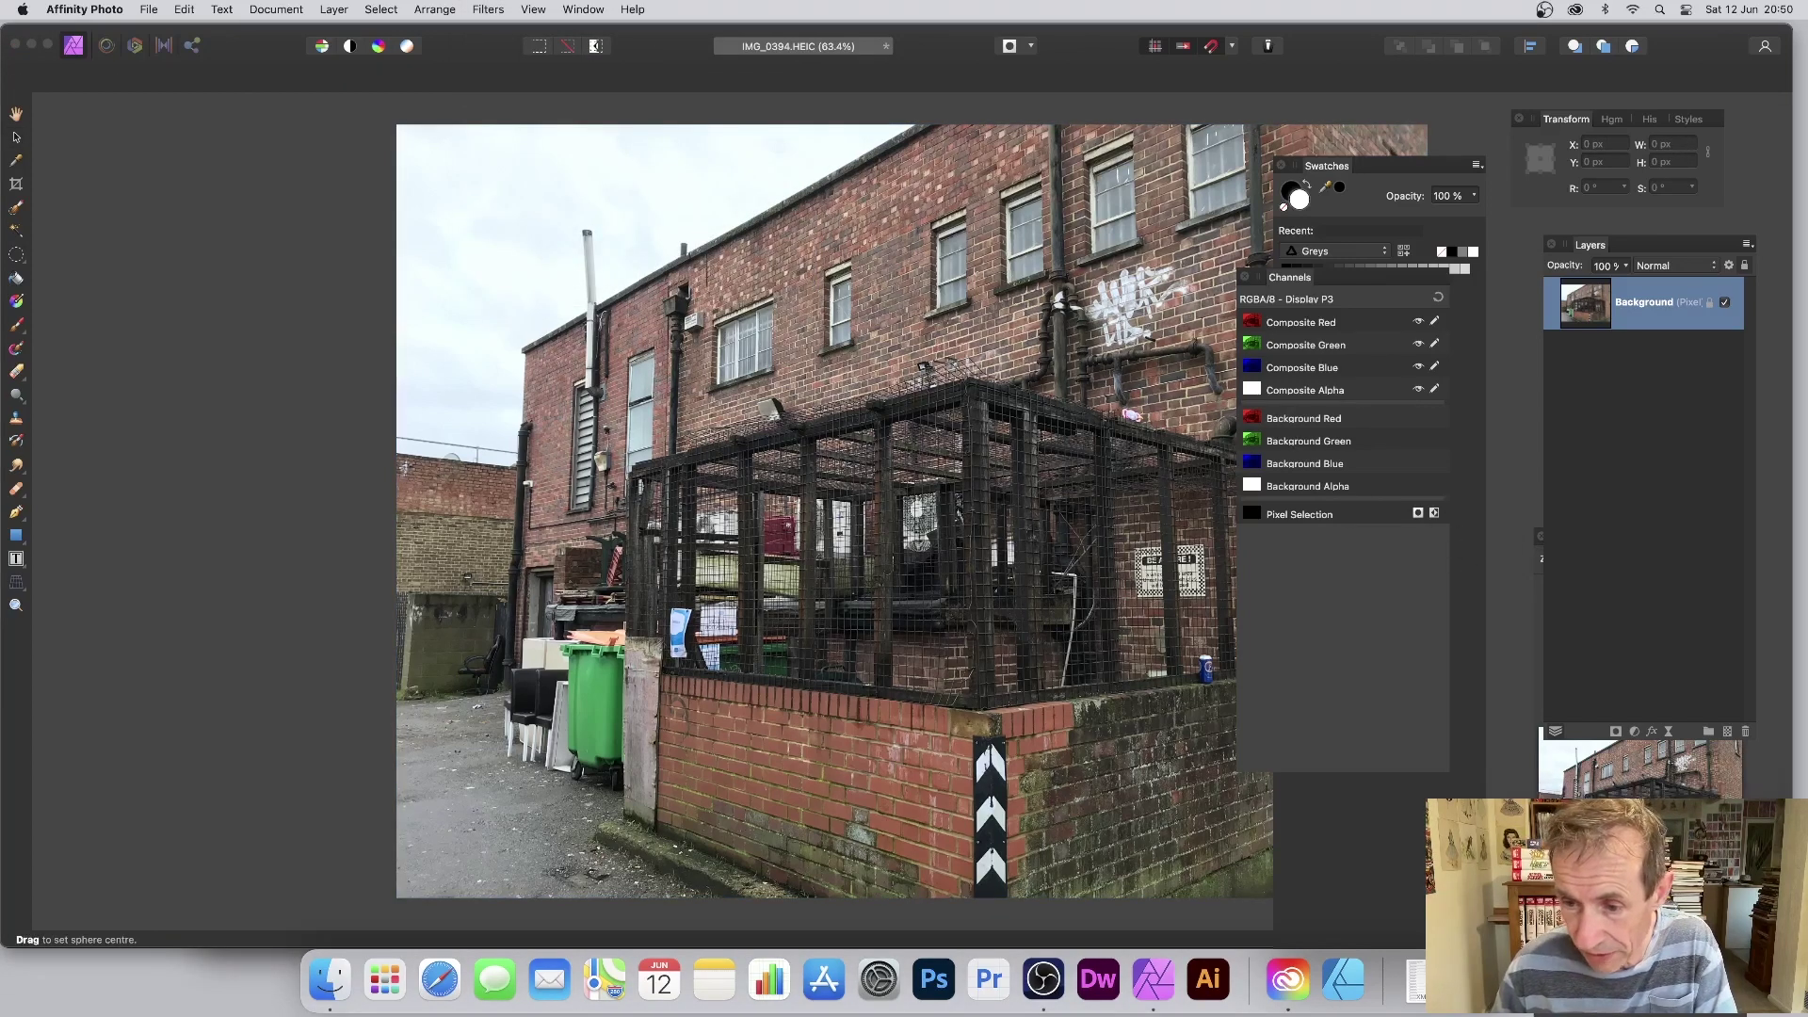
{"action": "left_click_drag", "start_coordinate": [887, 341], "coordinate": [1098, 482]}
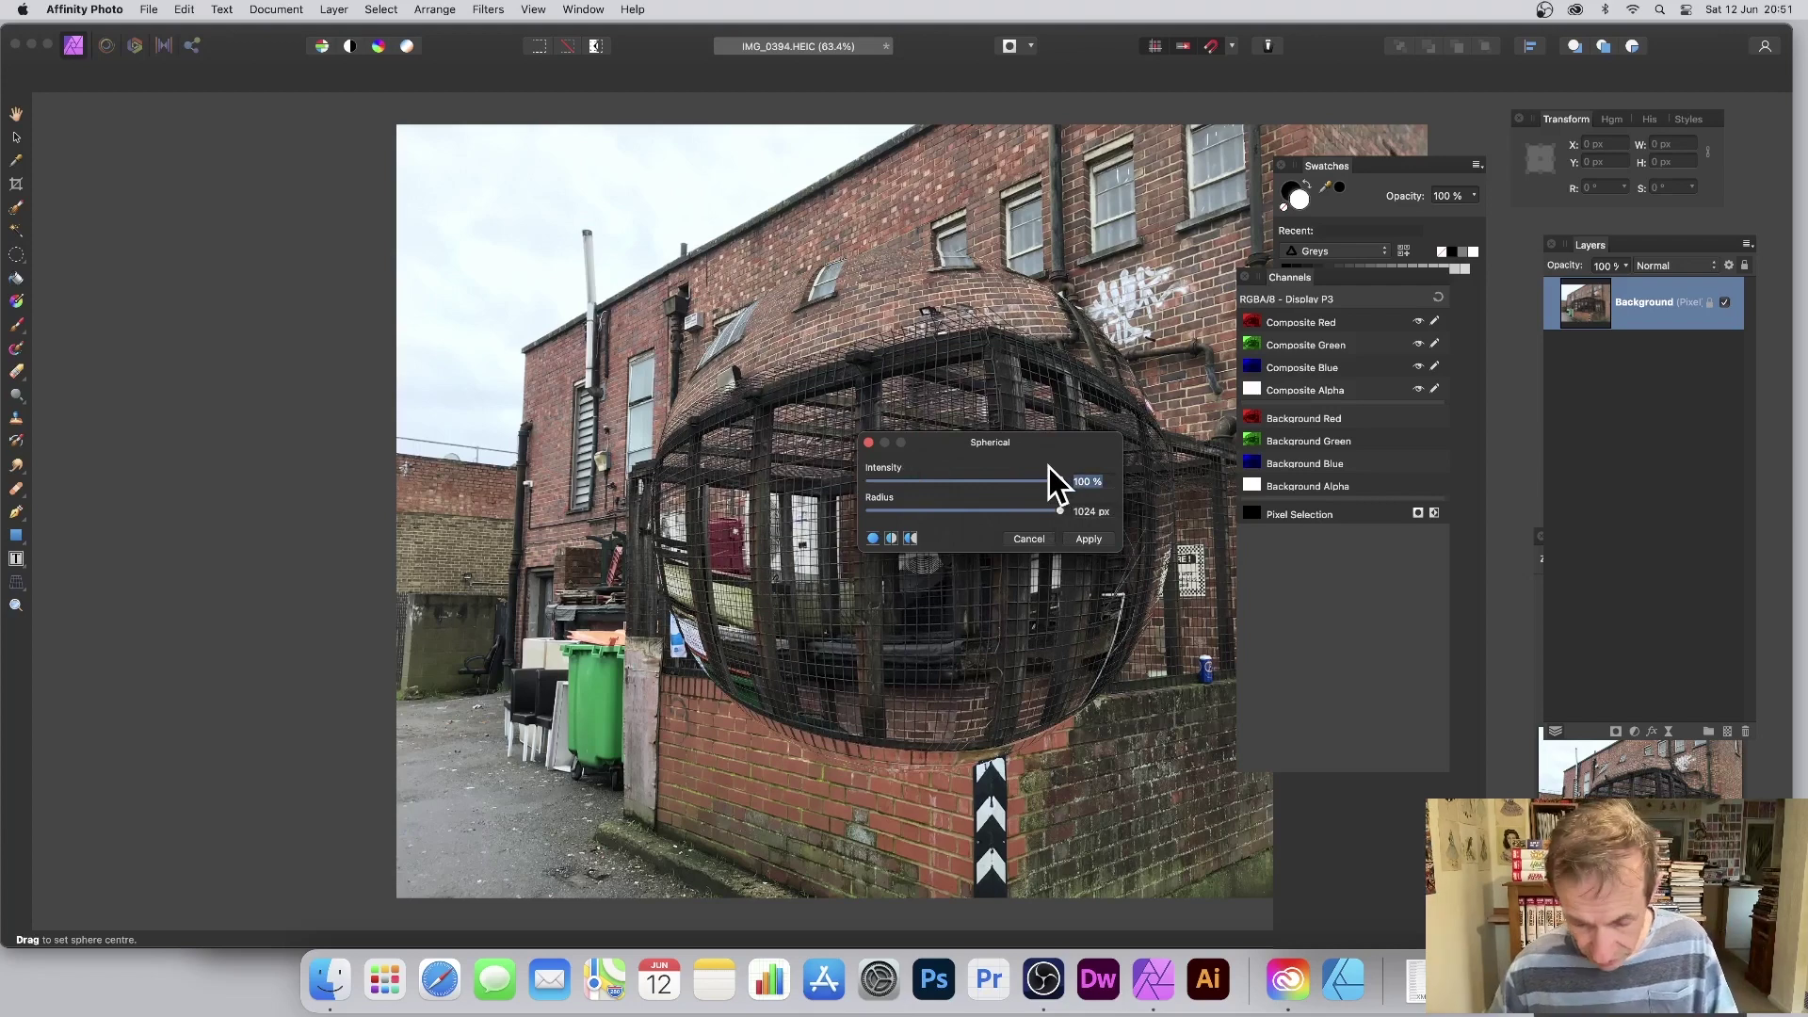
{"action": "key", "text": "Tab"}
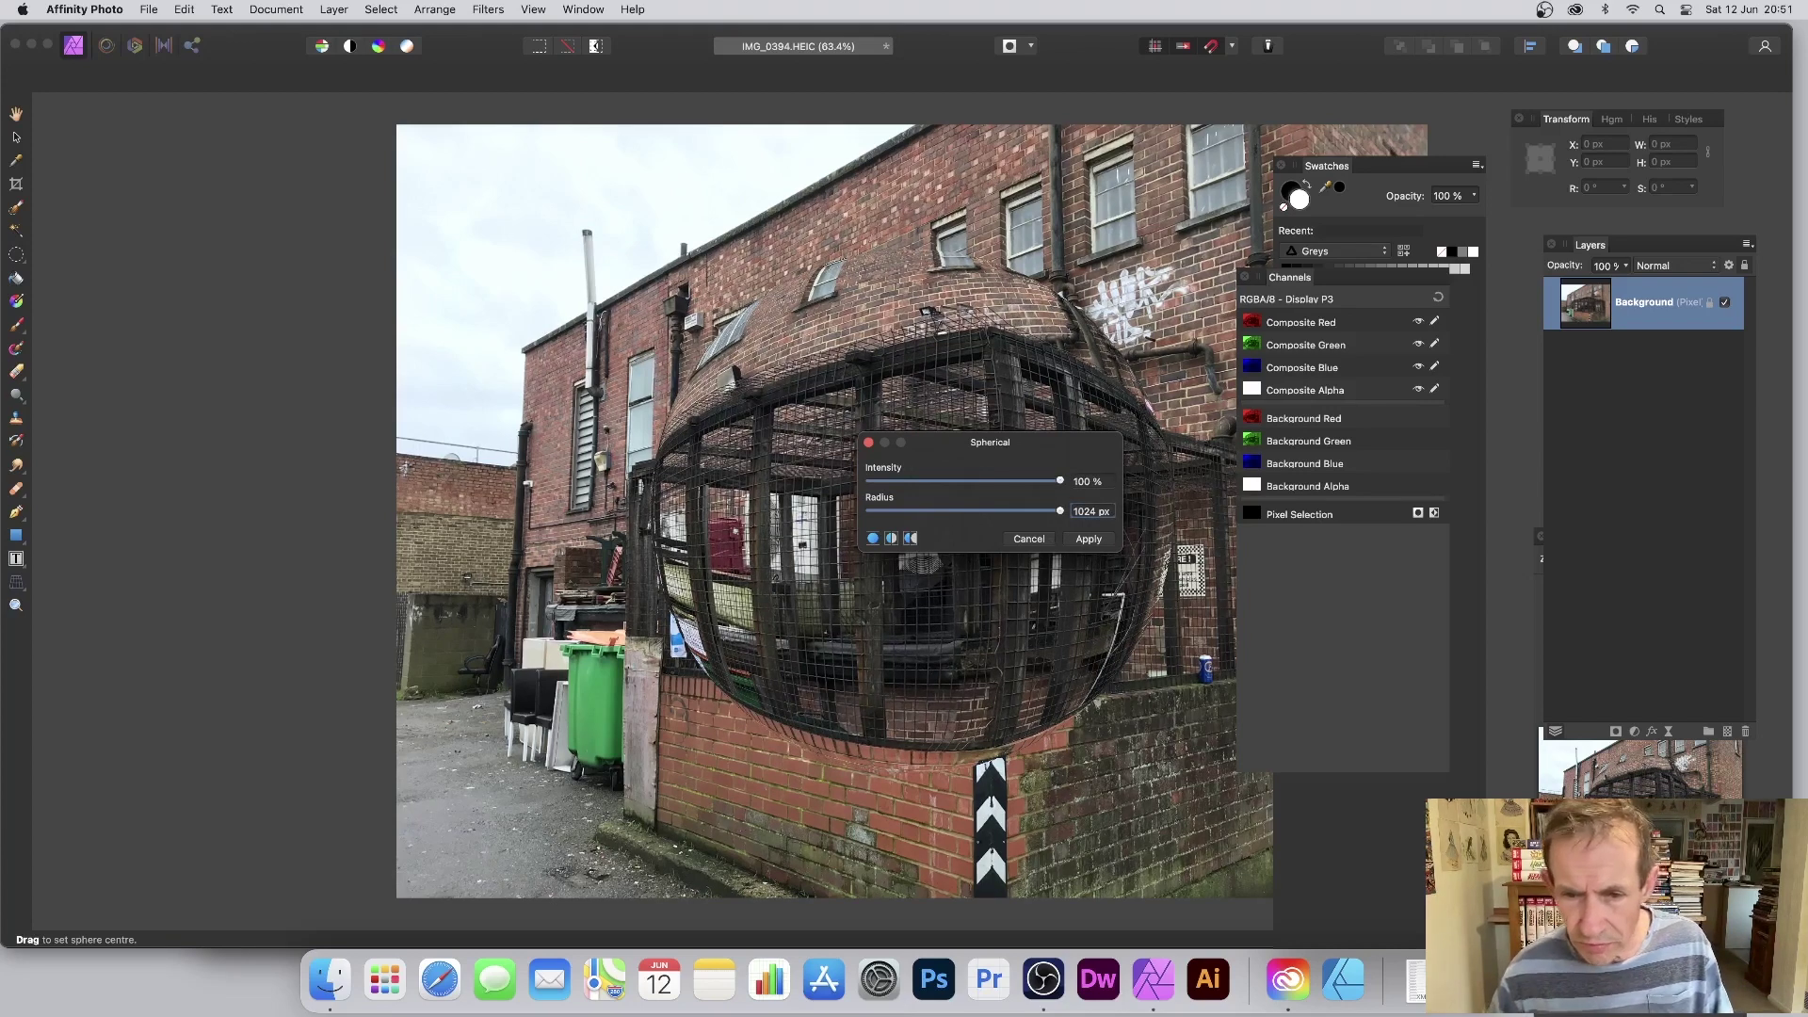
{"action": "left_click_drag", "start_coordinate": [1060, 482], "coordinate": [722, 467]}
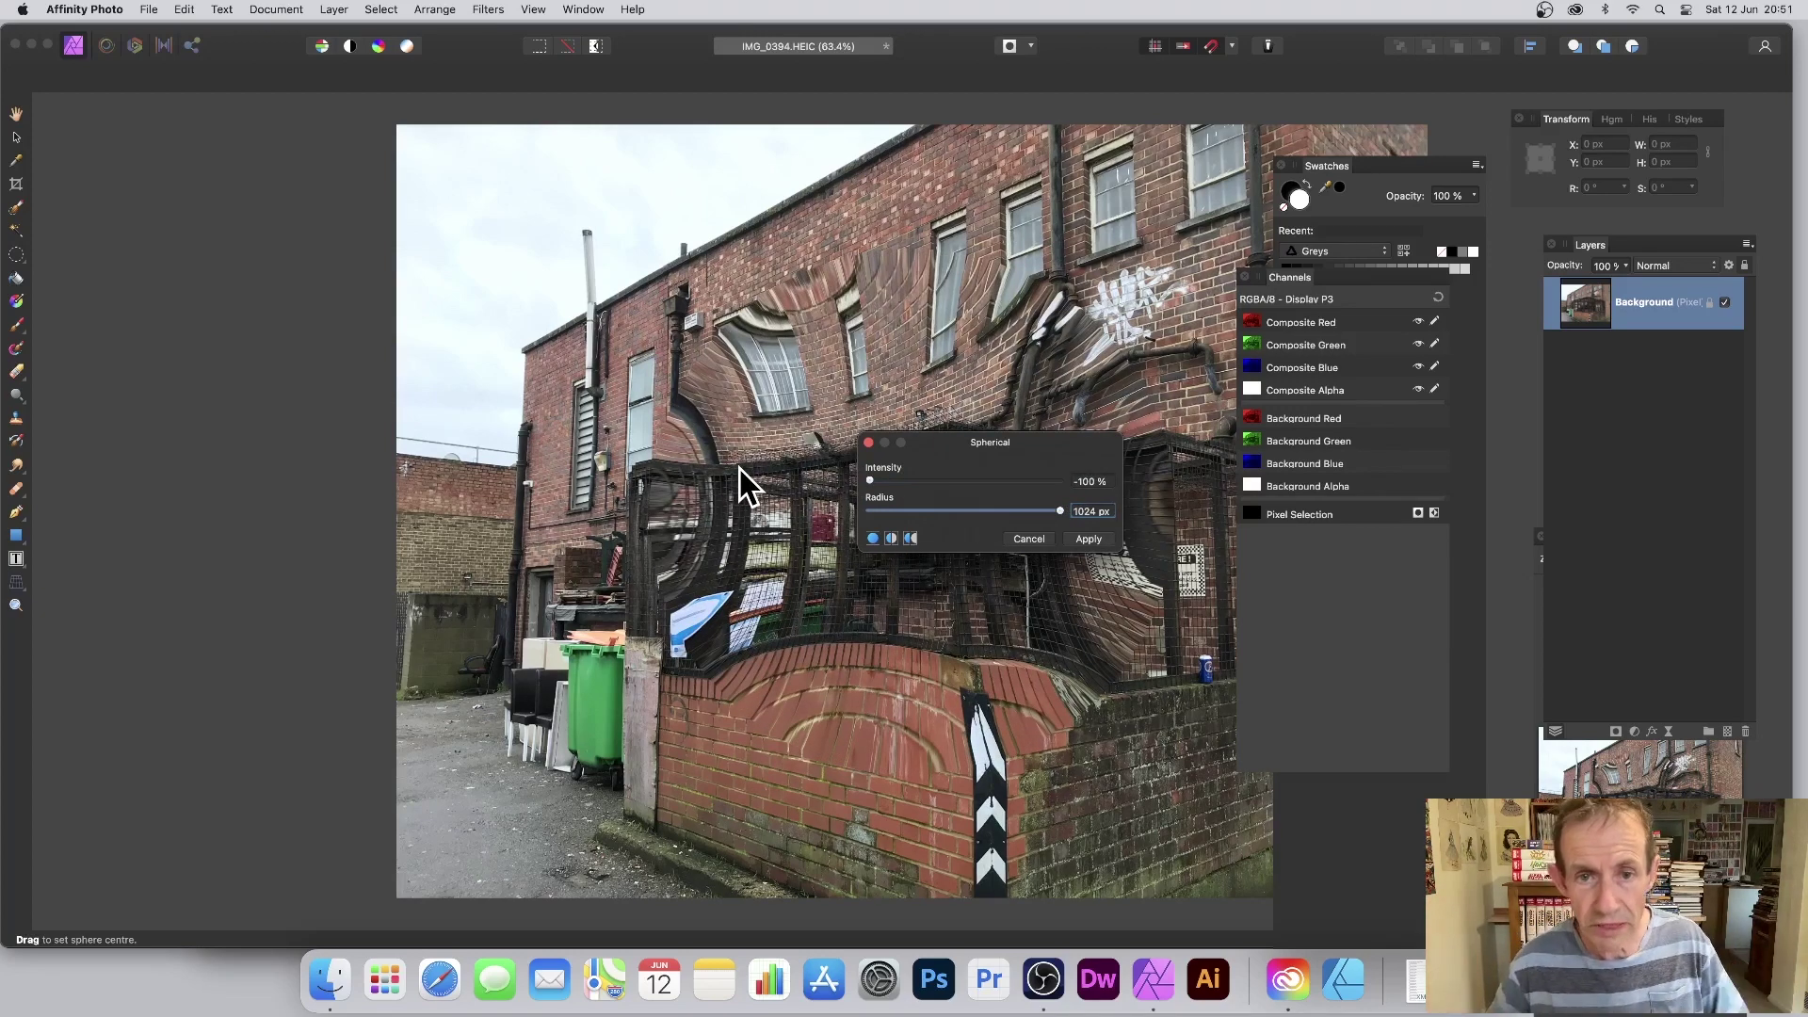
{"action": "left_click_drag", "start_coordinate": [992, 483], "coordinate": [1096, 482]}
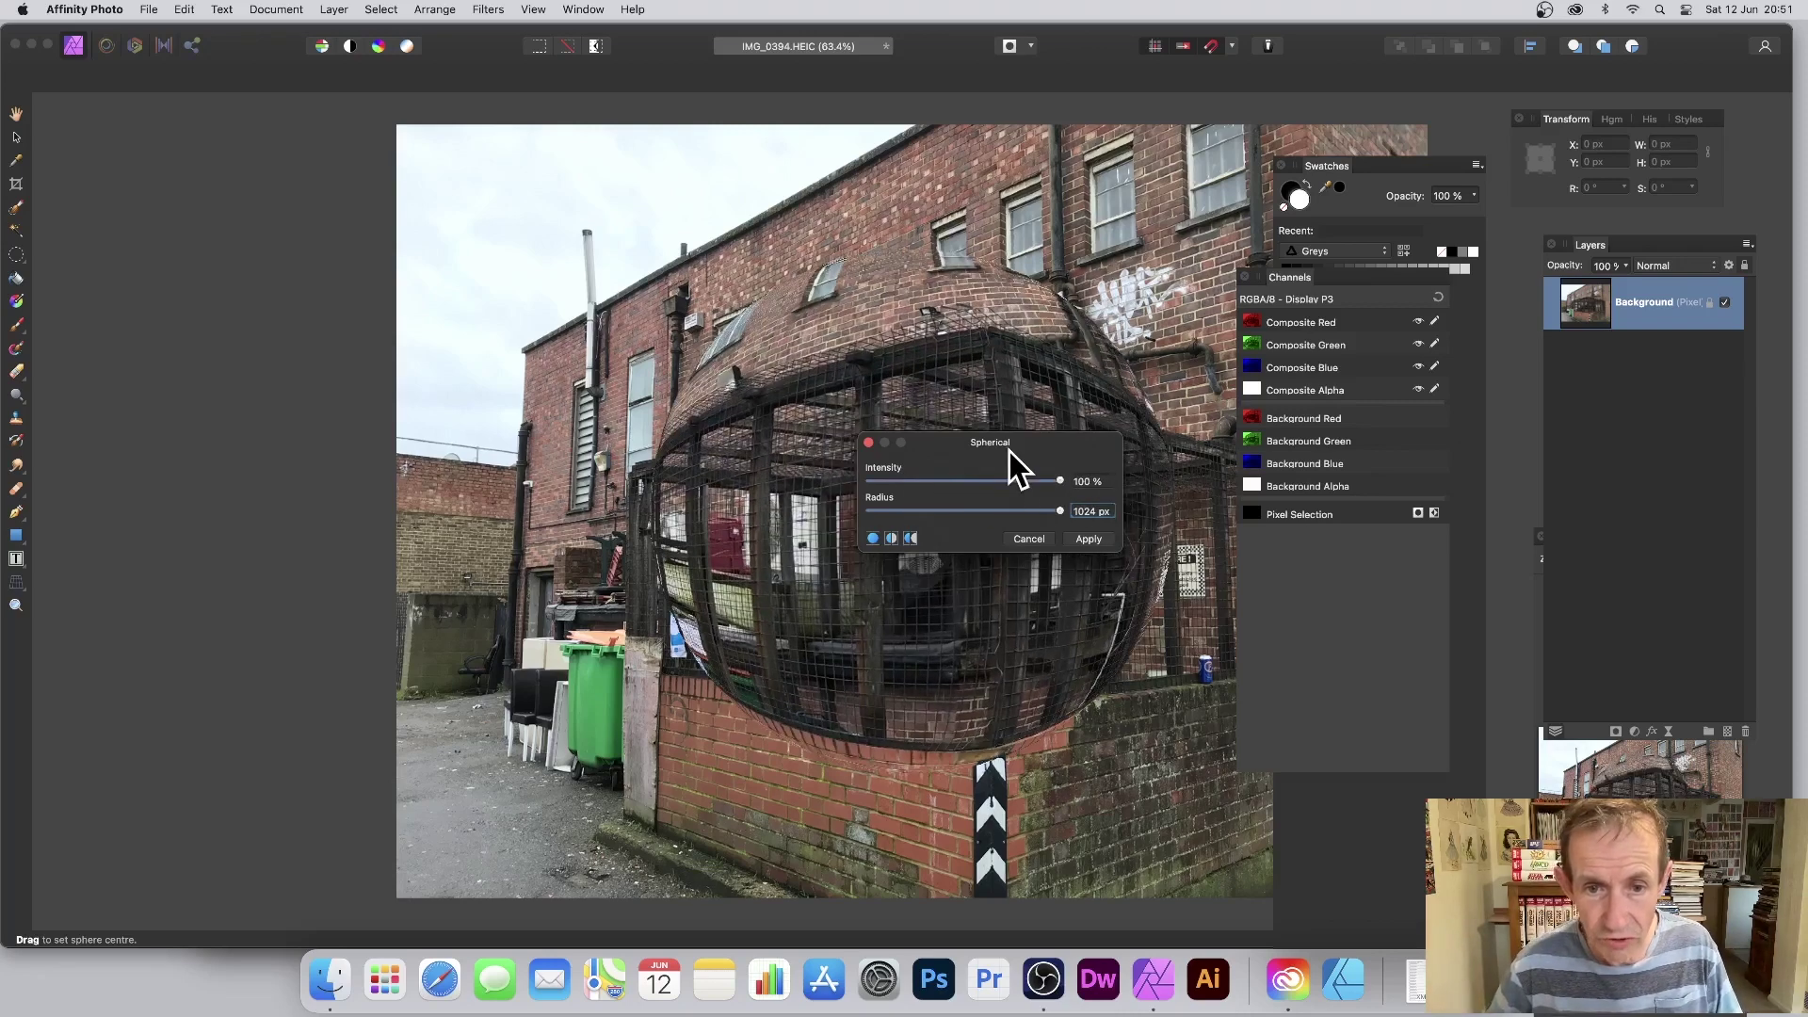
{"action": "left_click_drag", "start_coordinate": [935, 446], "coordinate": [1229, 428]}
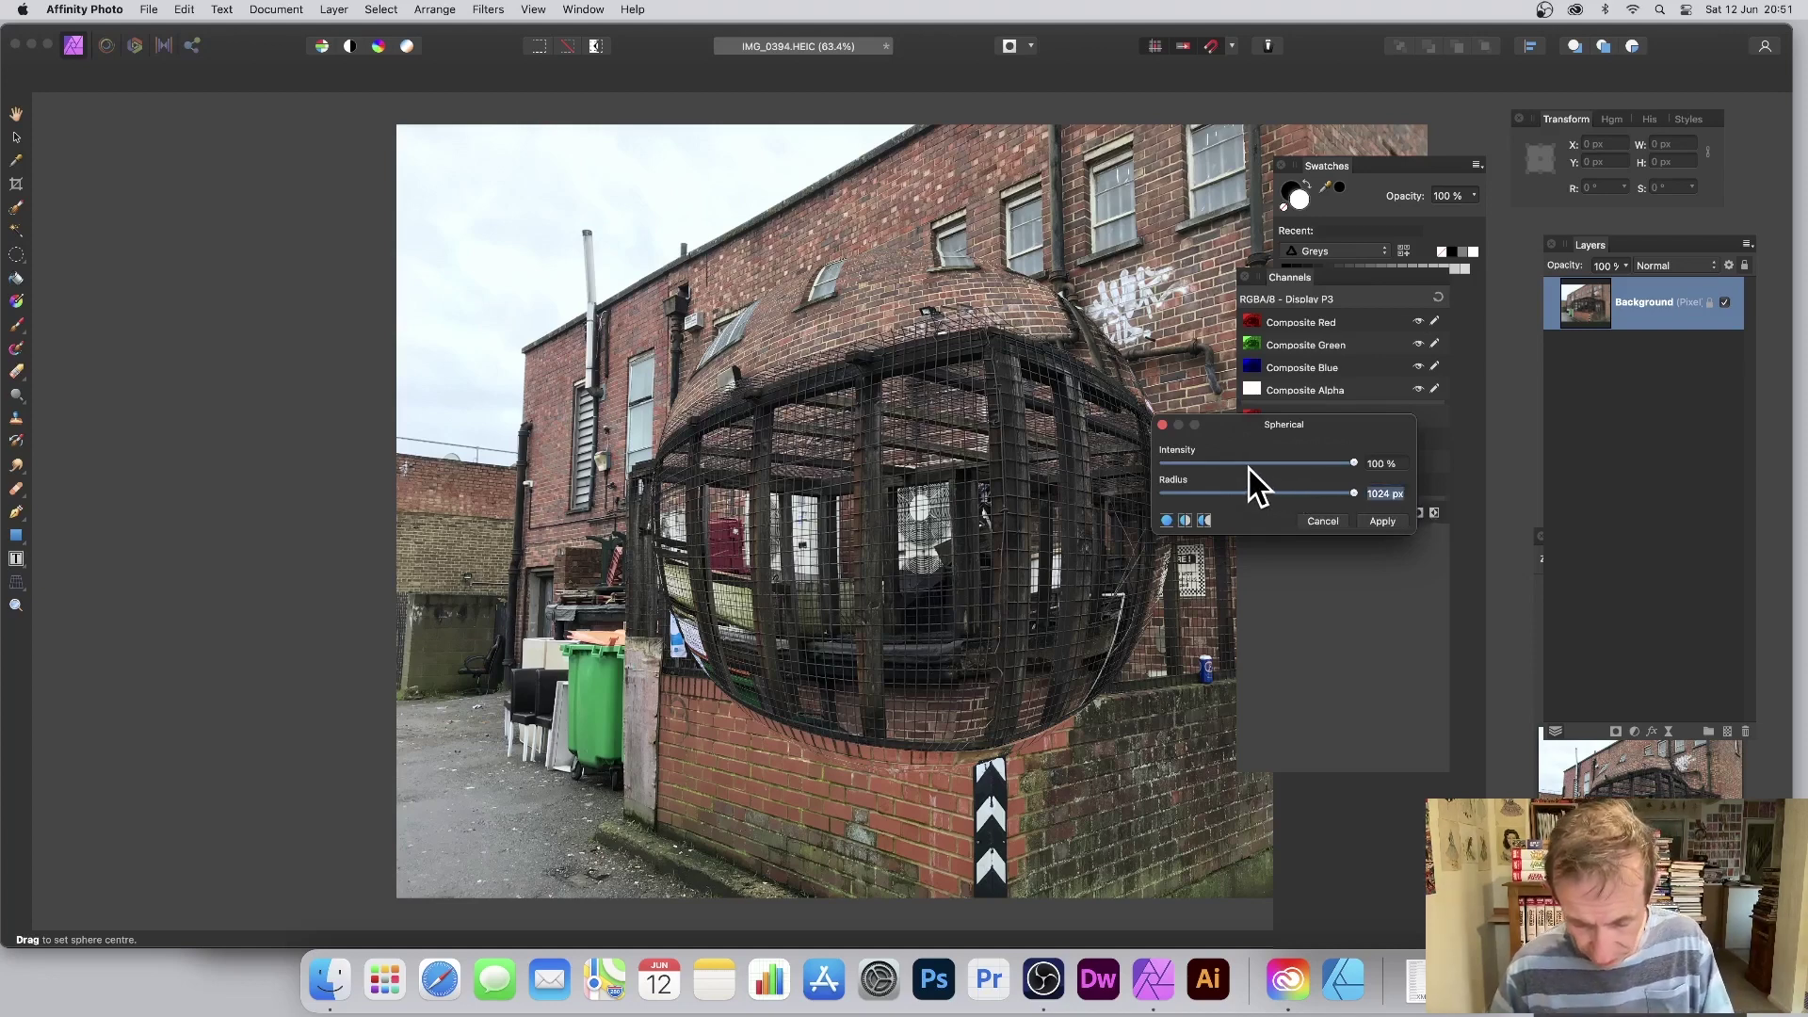
Try Spherical Radius values of 40 px and then 4000 px
{"action": "type", "text": "40"}
{"action": "key", "text": "Tab"}
{"action": "type", "text": "0"}
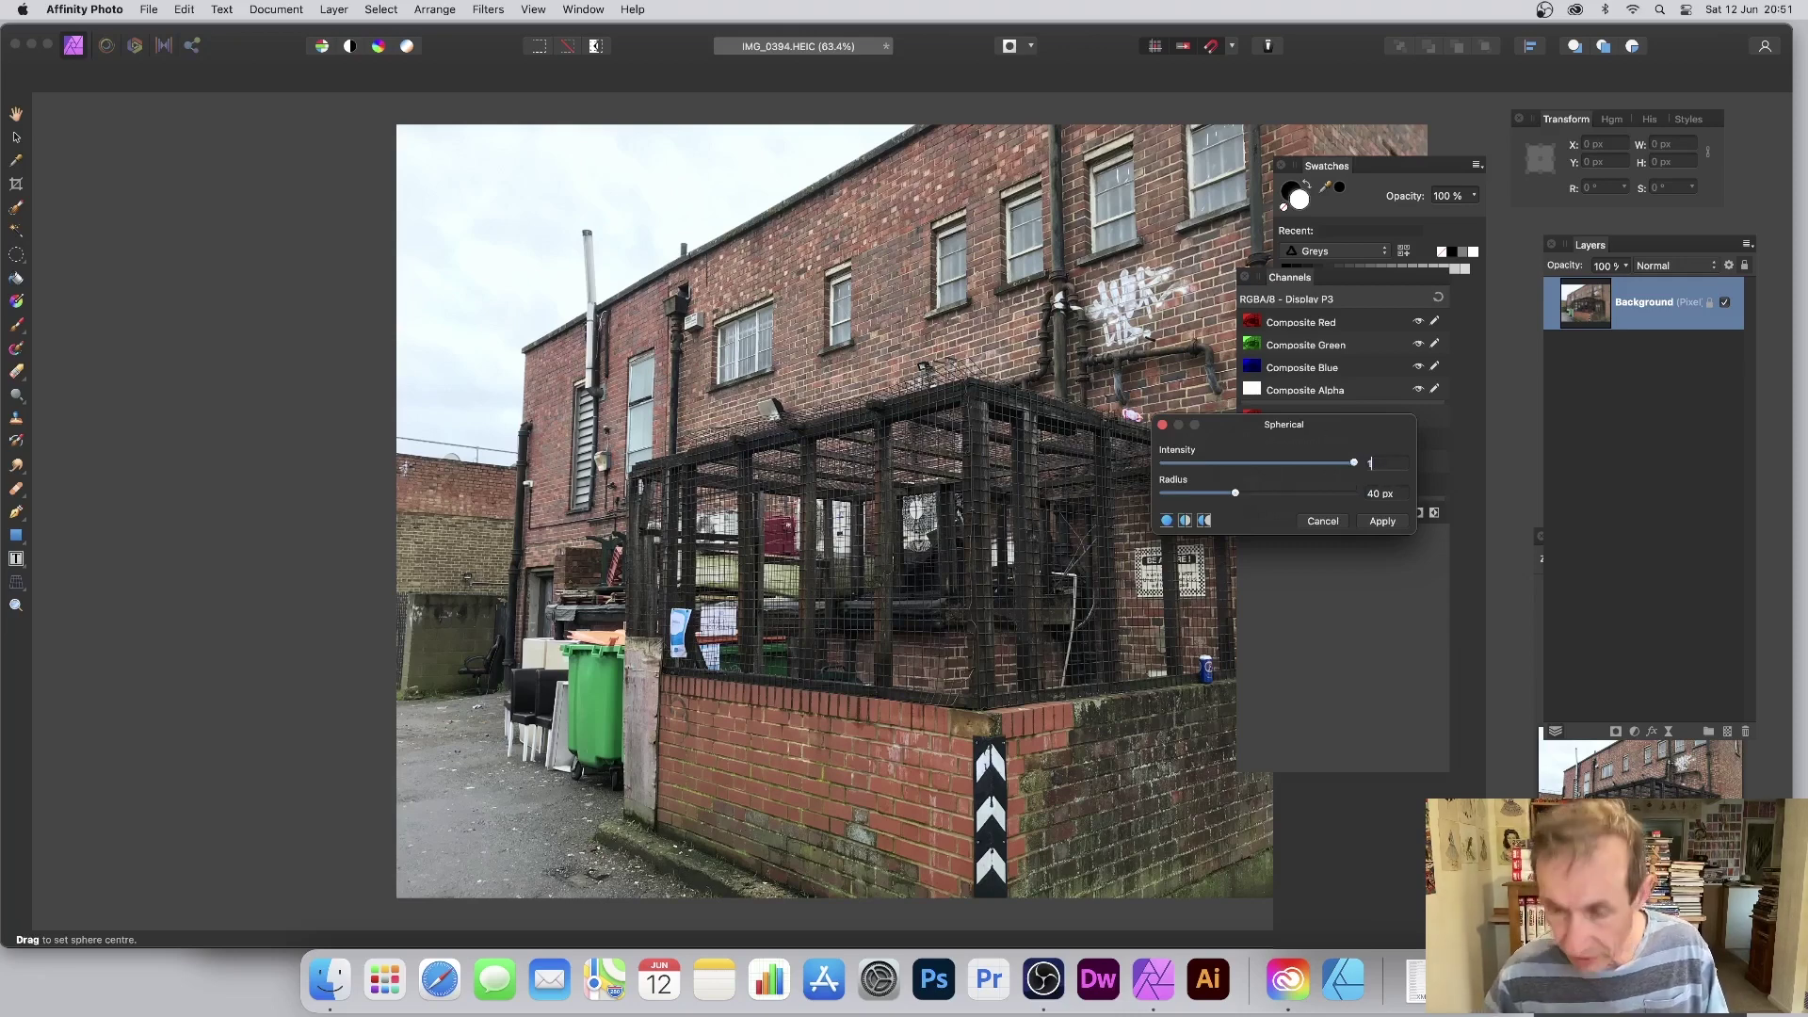
{"action": "key", "text": "Tab"}
{"action": "left_click", "coordinate": [1407, 493]}
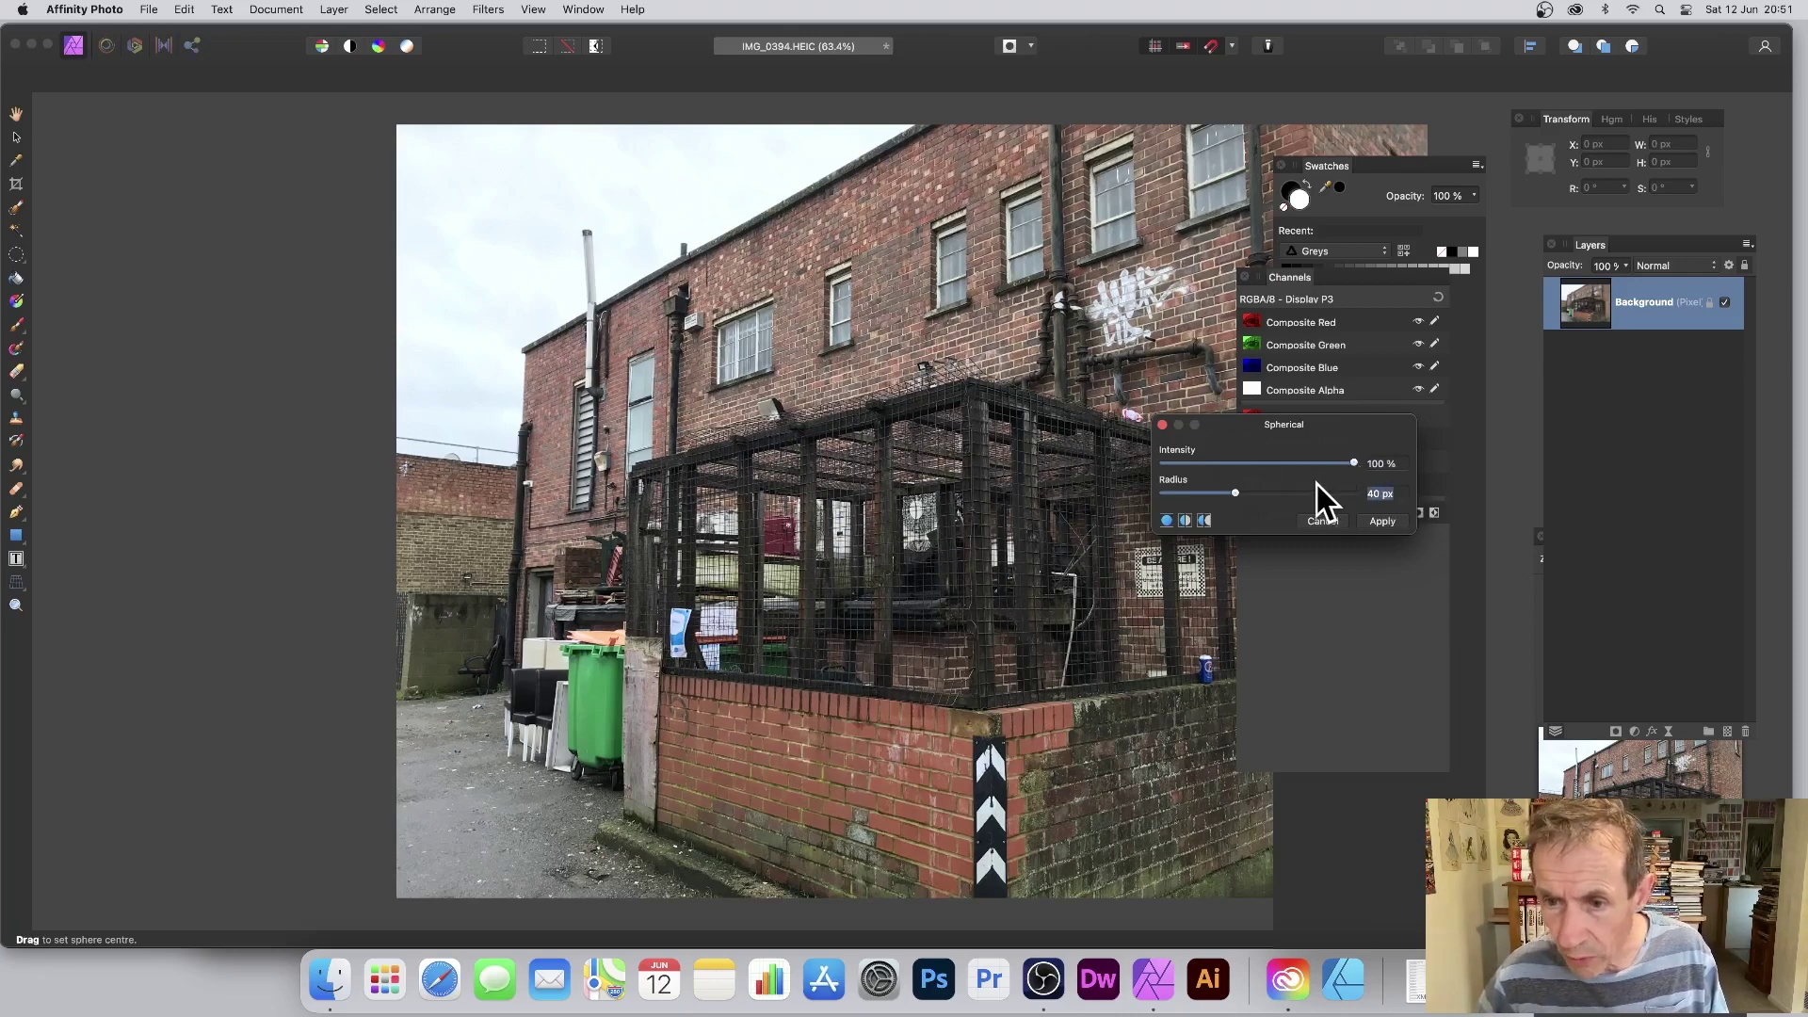
{"action": "type", "text": "4000"}
{"action": "key", "text": "Tab"}
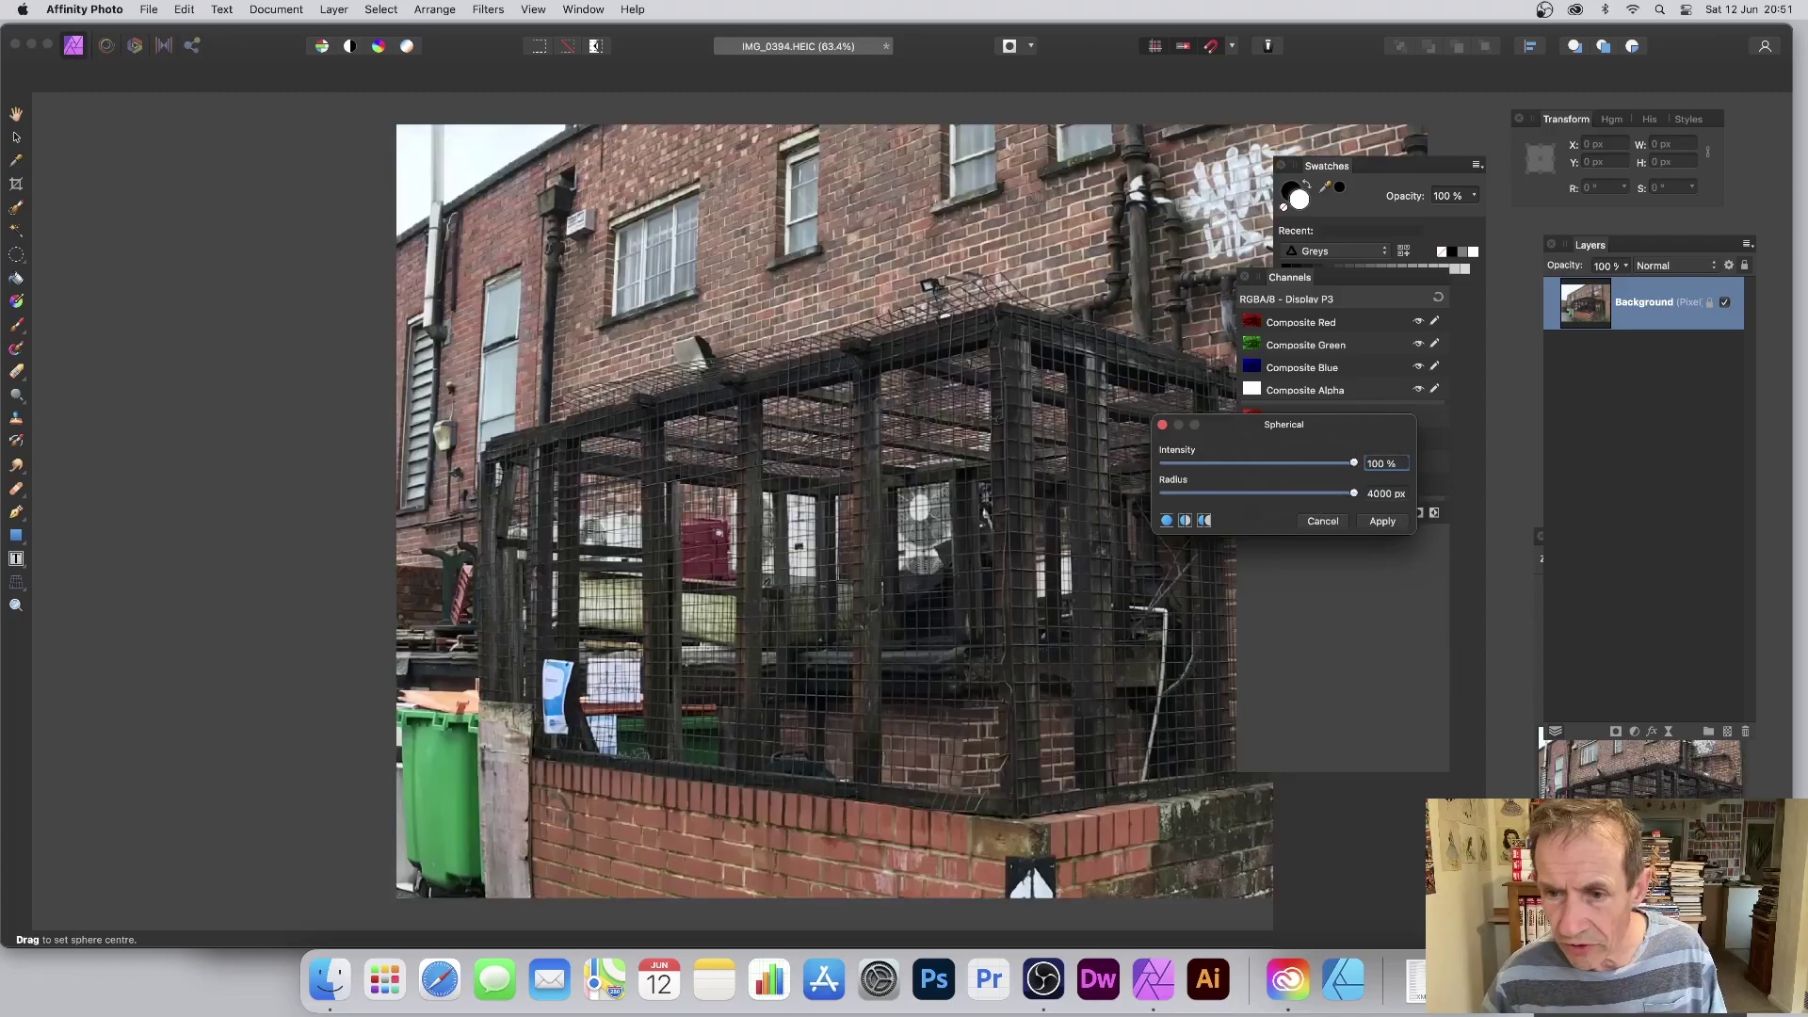
Centre the sphere over the cage at 84% intensity and 819.3 px radius
{"action": "left_click_drag", "start_coordinate": [804, 249], "coordinate": [1106, 144]}
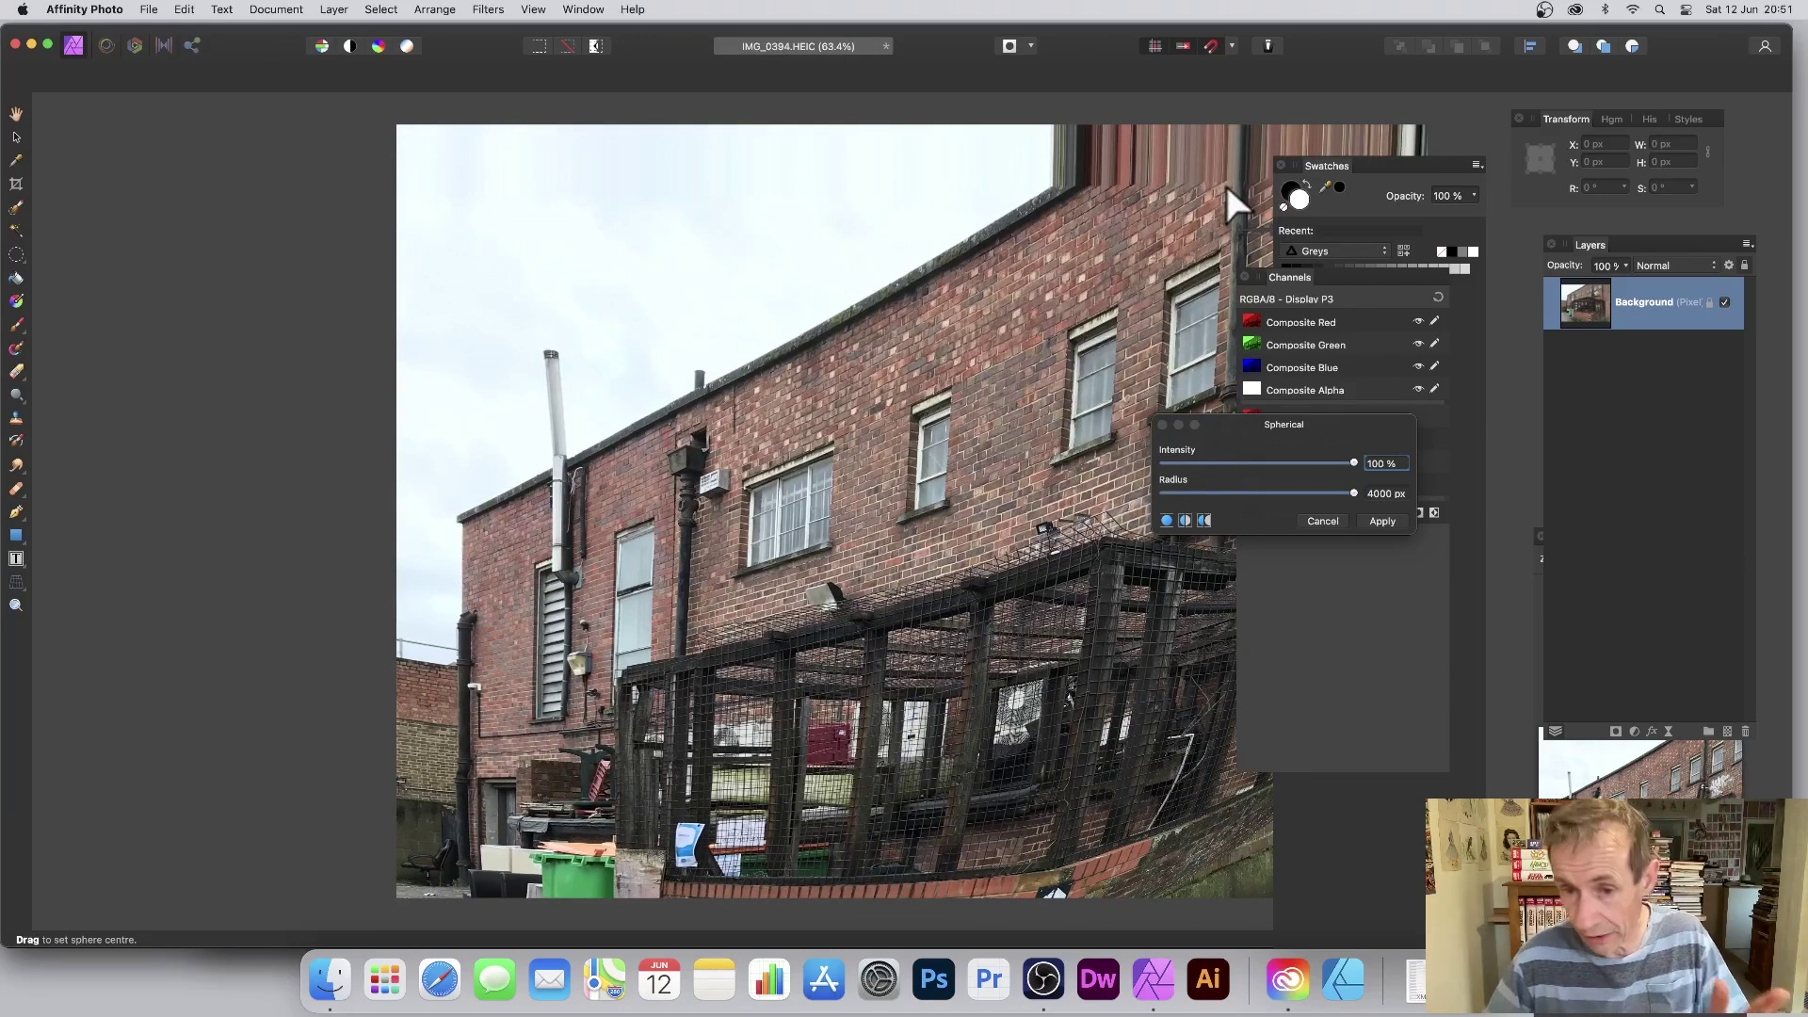
{"action": "left_click_drag", "start_coordinate": [1139, 435], "coordinate": [1233, 416]}
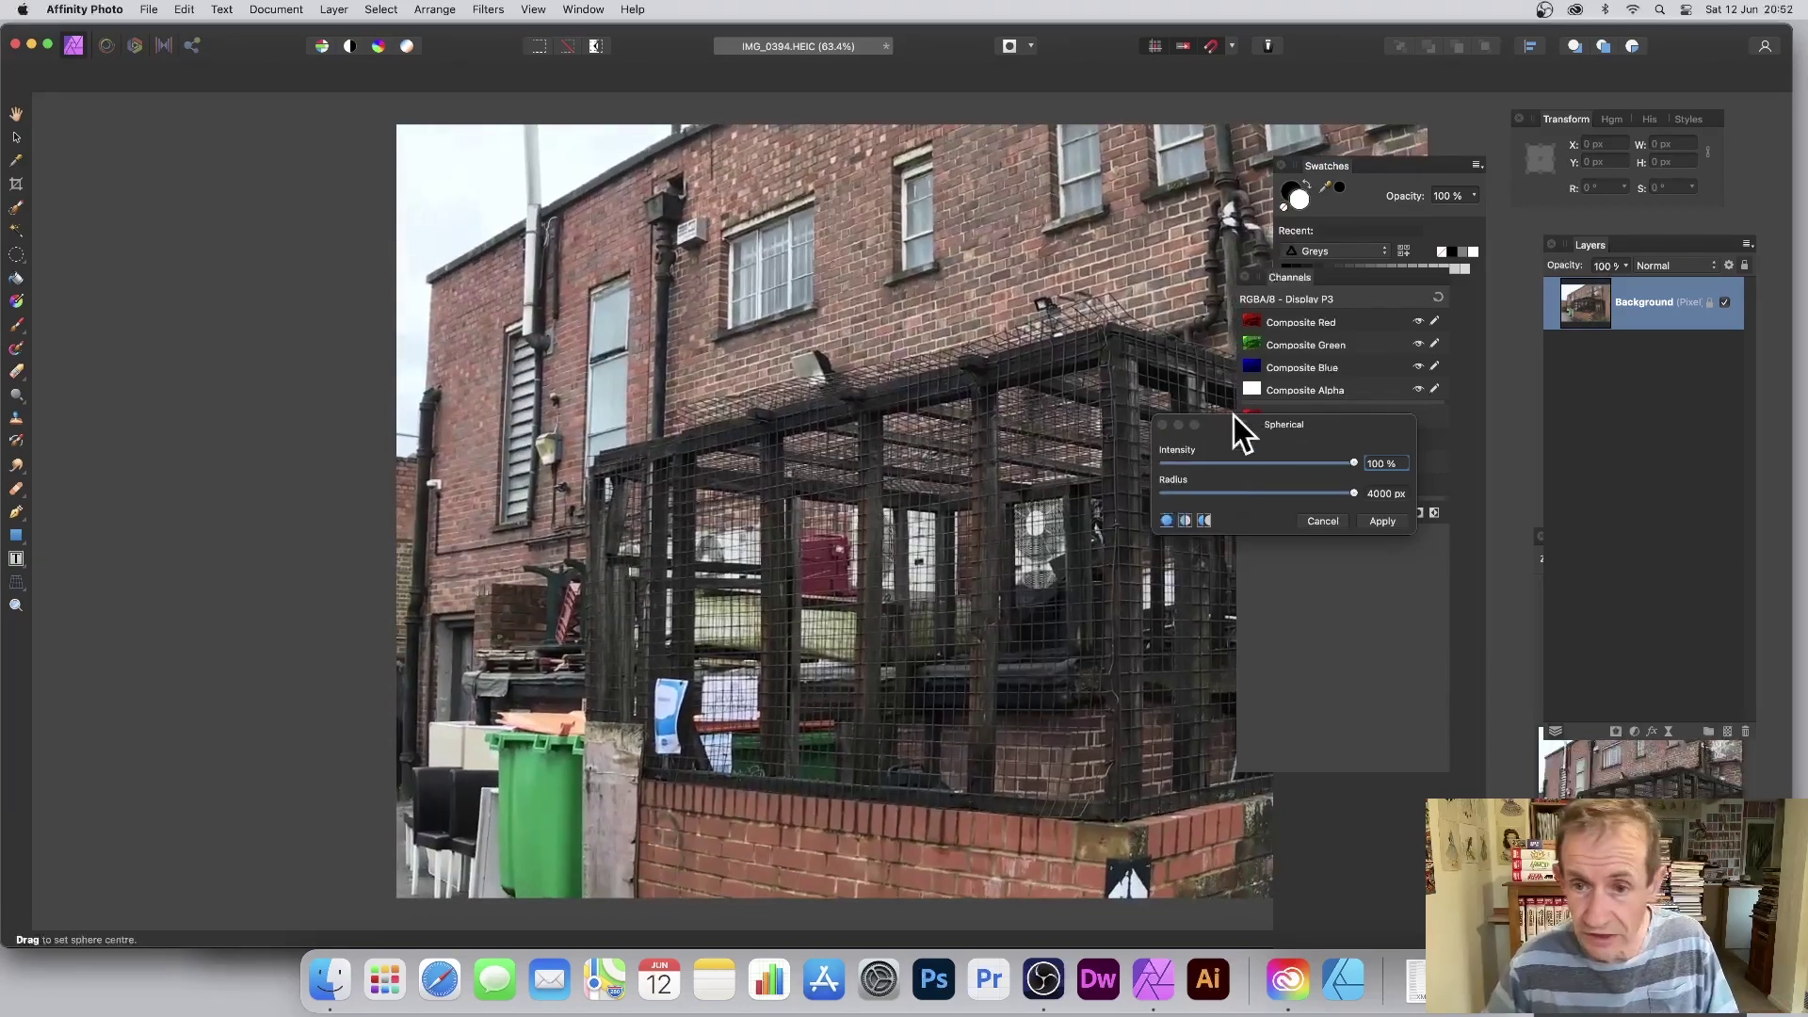
{"action": "mouse_move", "coordinate": [1338, 463]}
{"action": "left_mouse_down"}
{"action": "mouse_move", "coordinate": [1233, 457]}
{"action": "mouse_move", "coordinate": [1339, 463]}
{"action": "mouse_move", "coordinate": [1321, 491]}
{"action": "mouse_move", "coordinate": [1348, 493]}
{"action": "left_mouse_up"}
{"action": "left_click", "coordinate": [793, 471]}
{"action": "left_click_drag", "start_coordinate": [794, 479], "coordinate": [871, 637]}
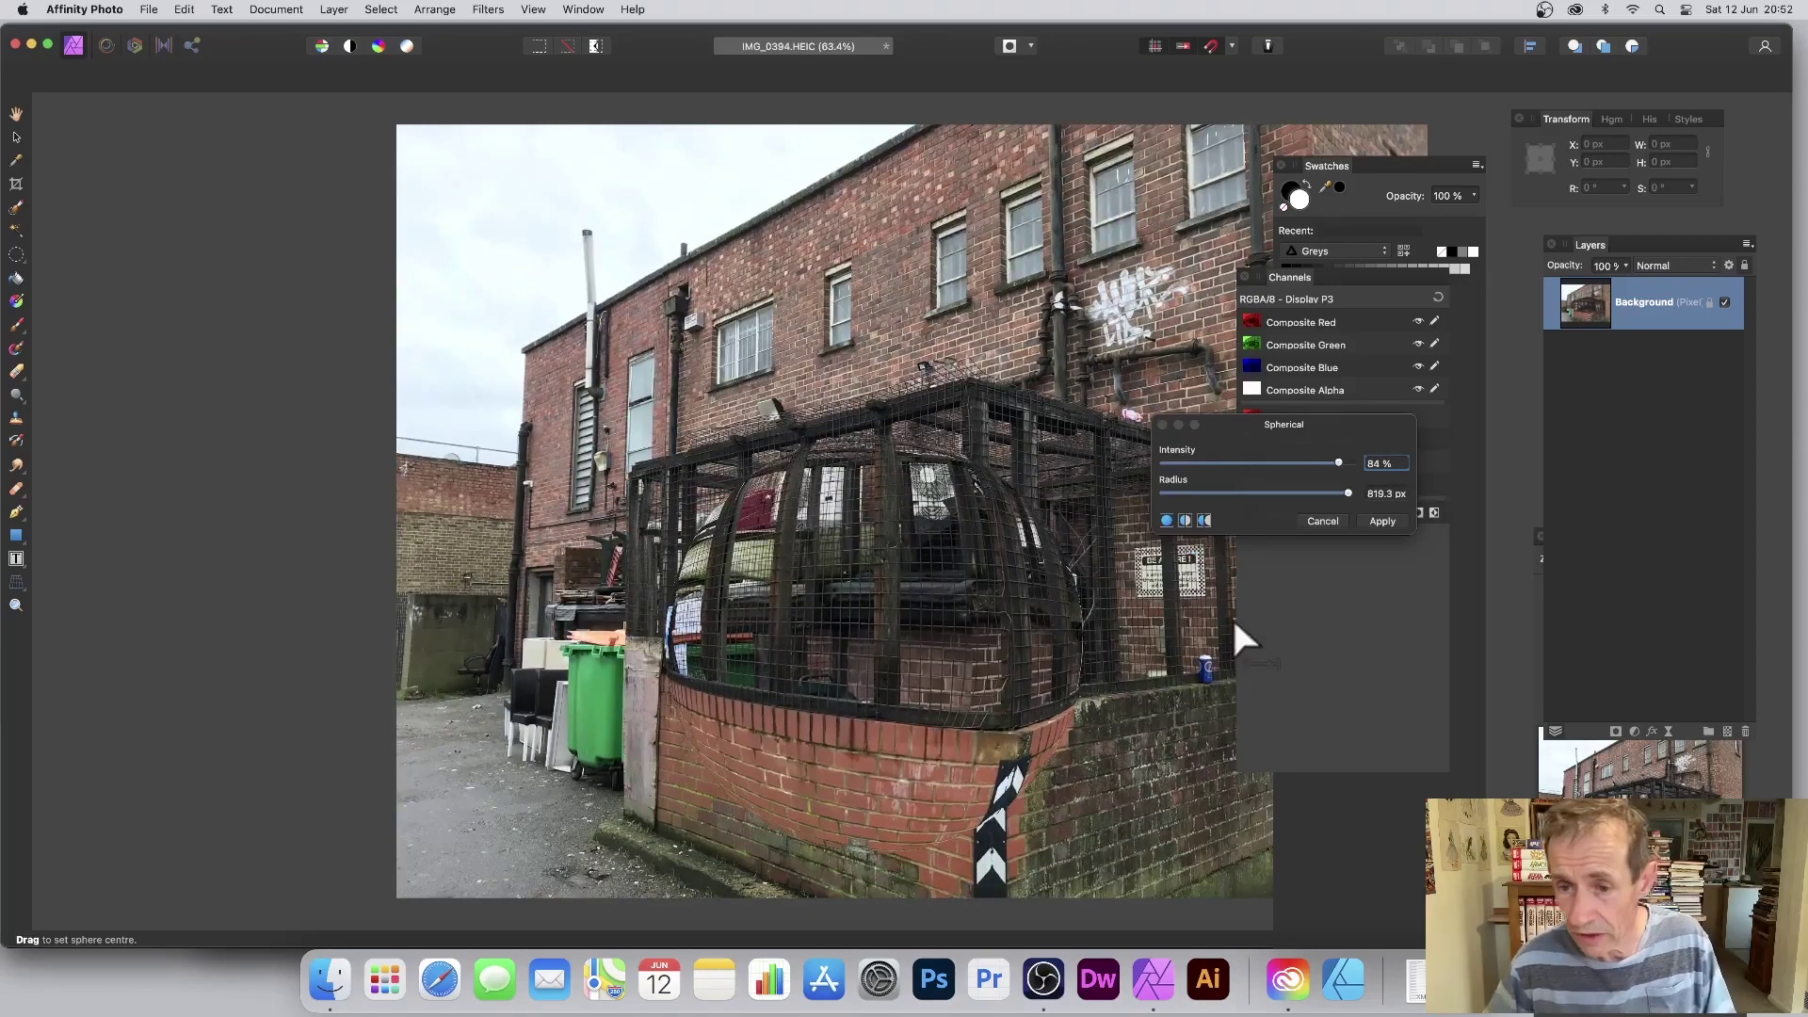
Apply the sphere, then repeat it several times from the Filters menu to stack the bulge
{"action": "left_click", "coordinate": [1382, 521]}
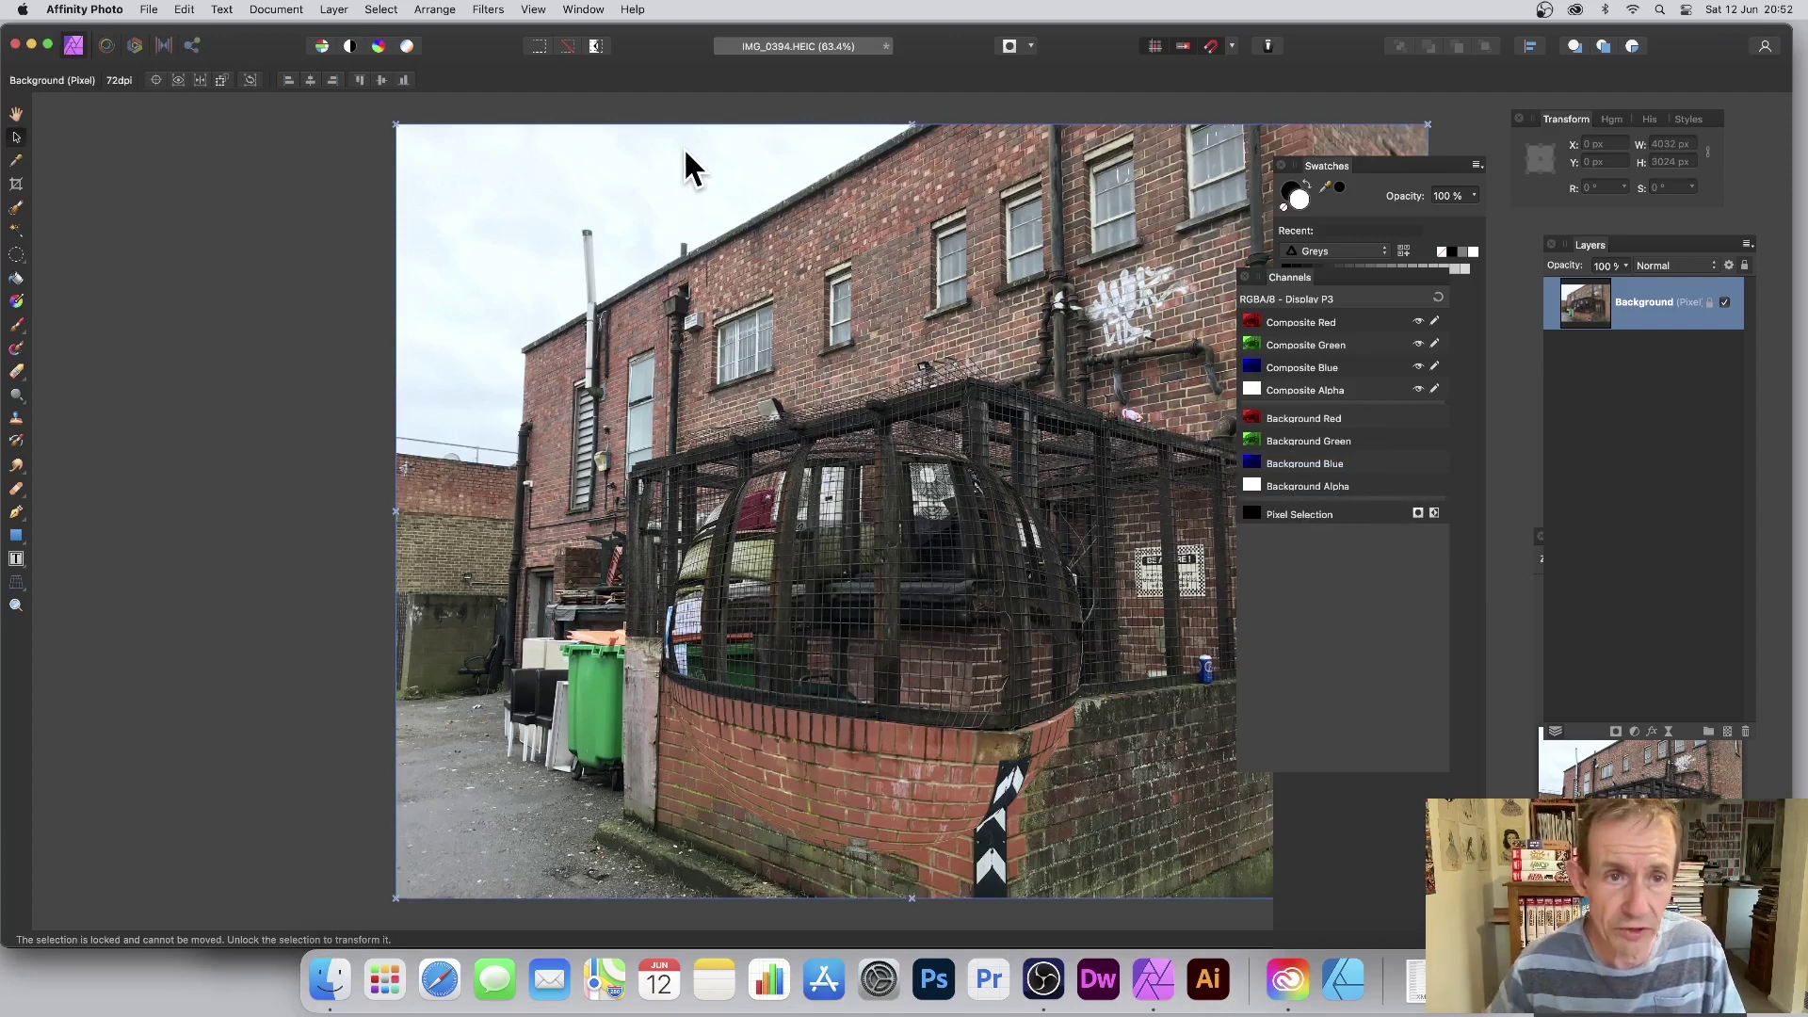
{"action": "left_click", "coordinate": [487, 10]}
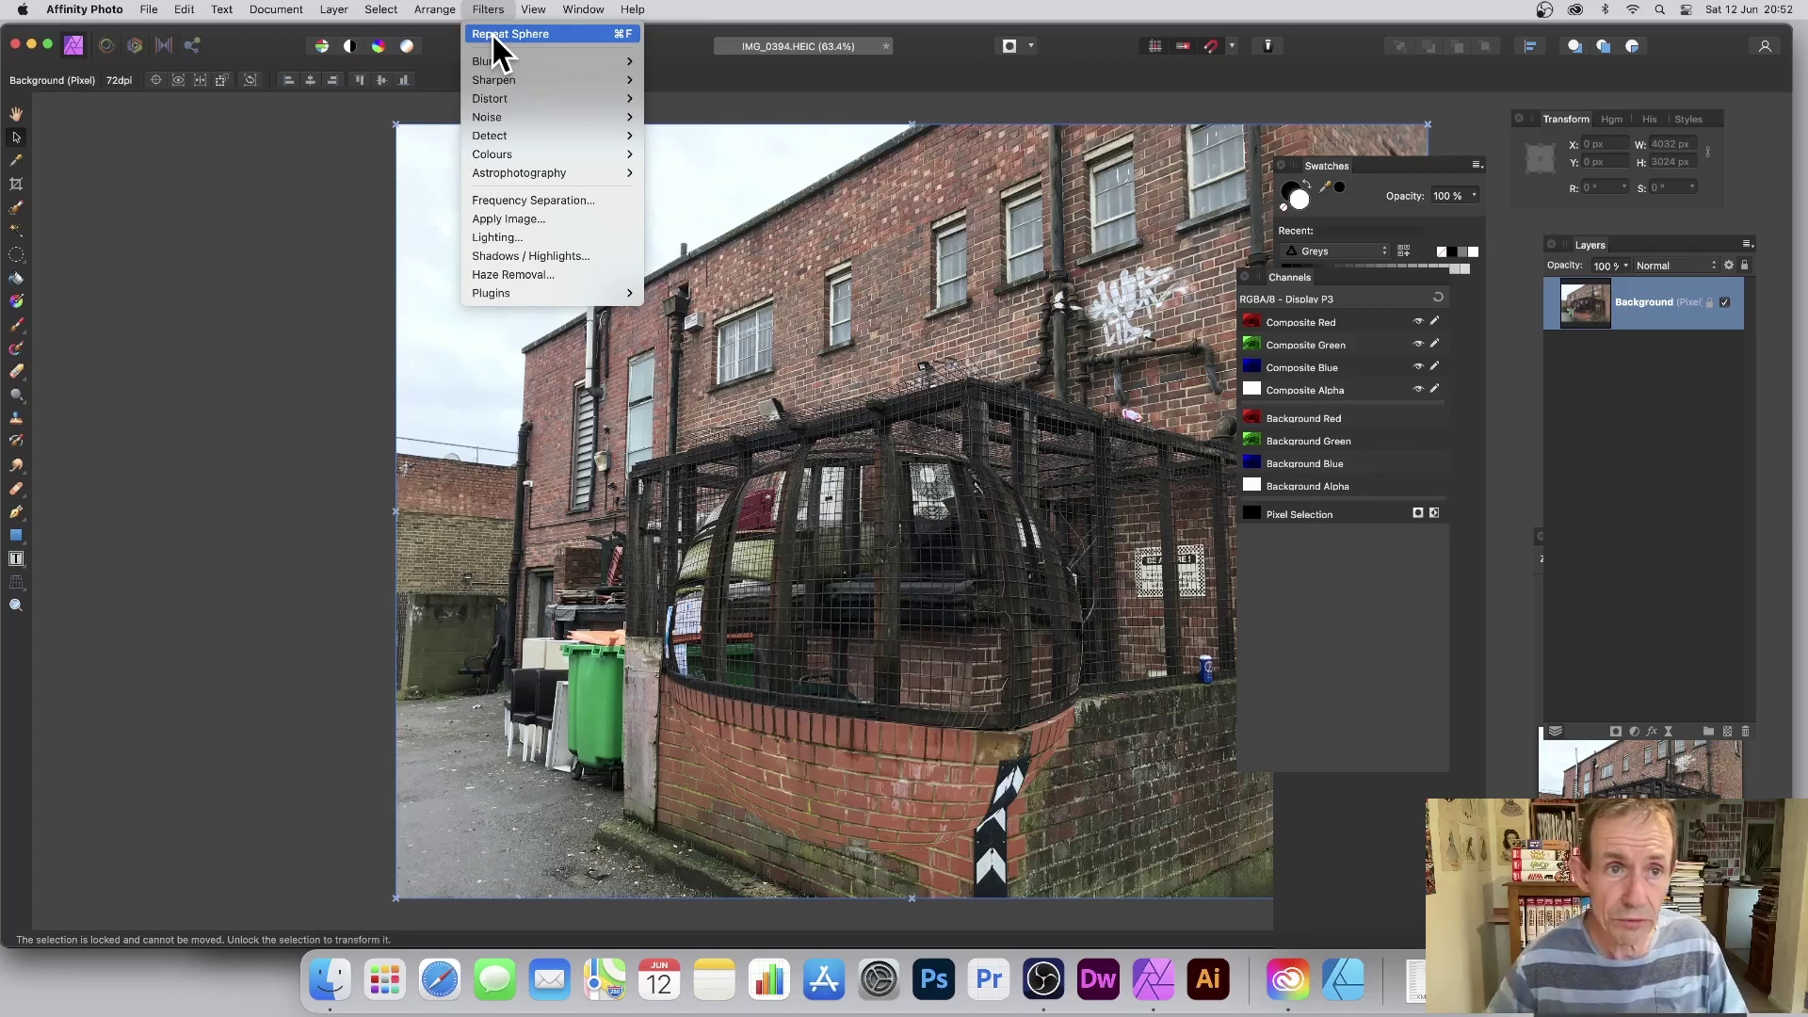
{"action": "left_click", "coordinate": [494, 34]}
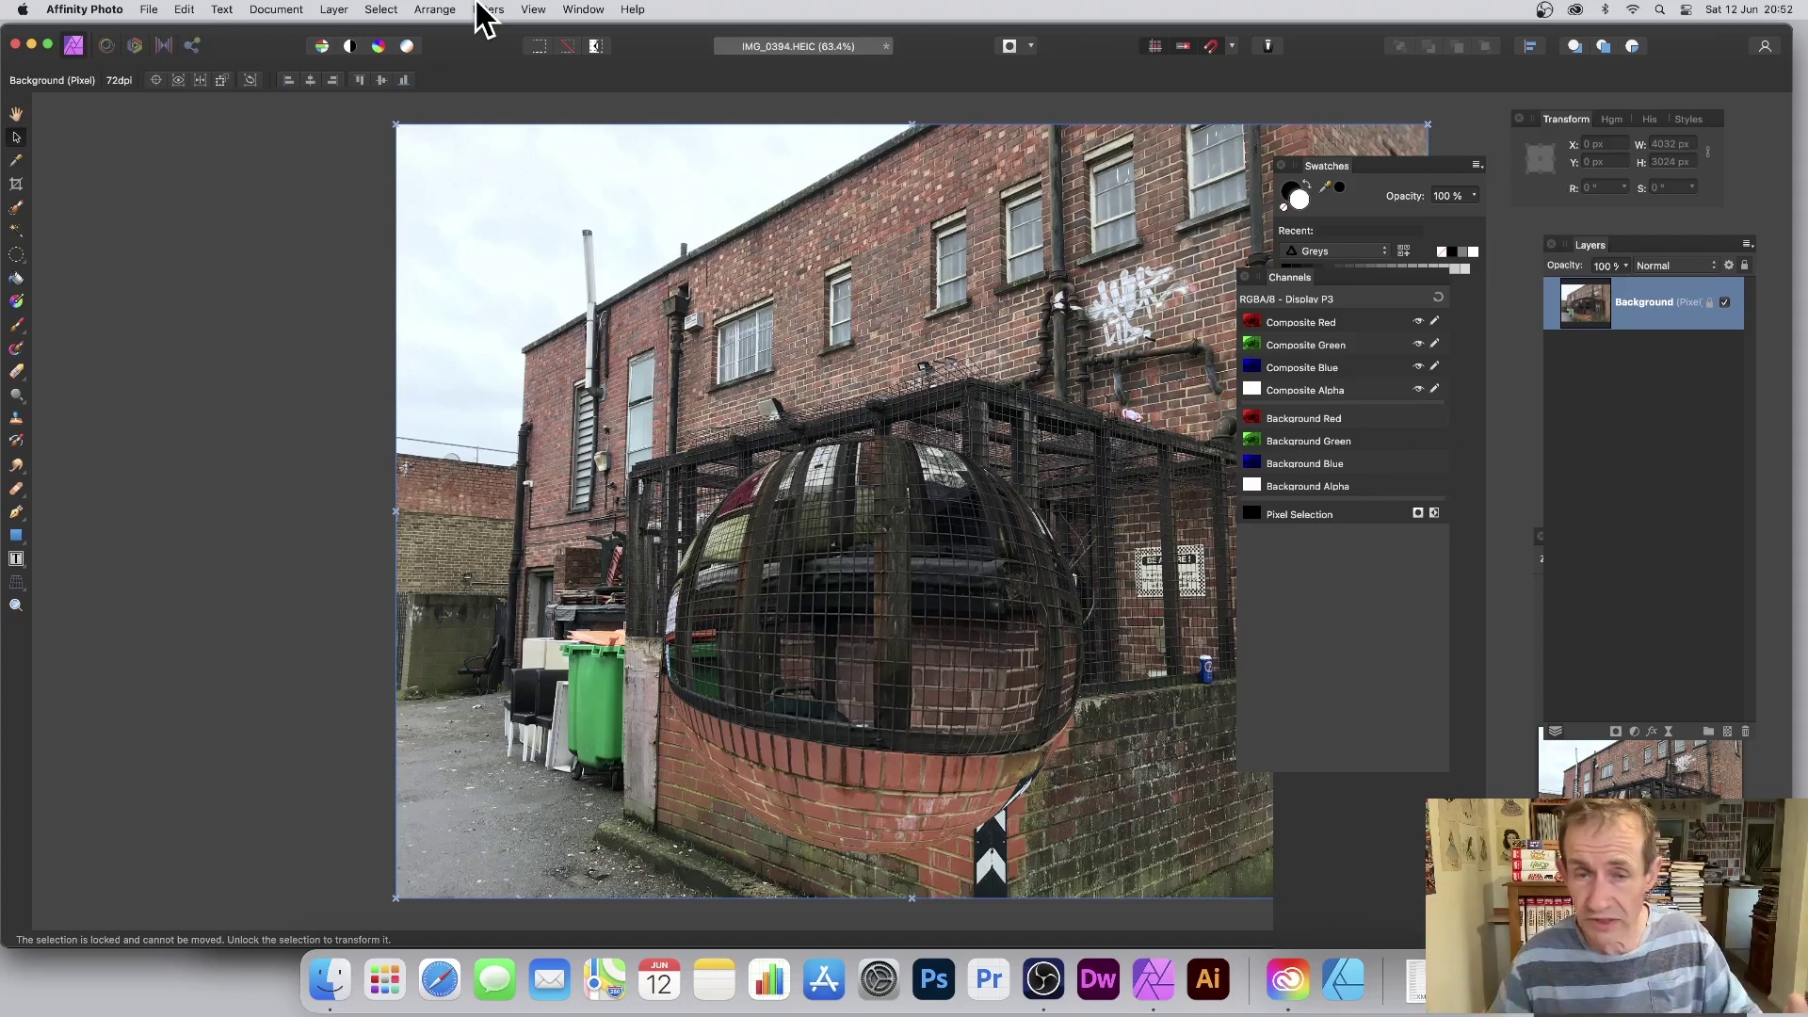
{"action": "left_click", "coordinate": [482, 10]}
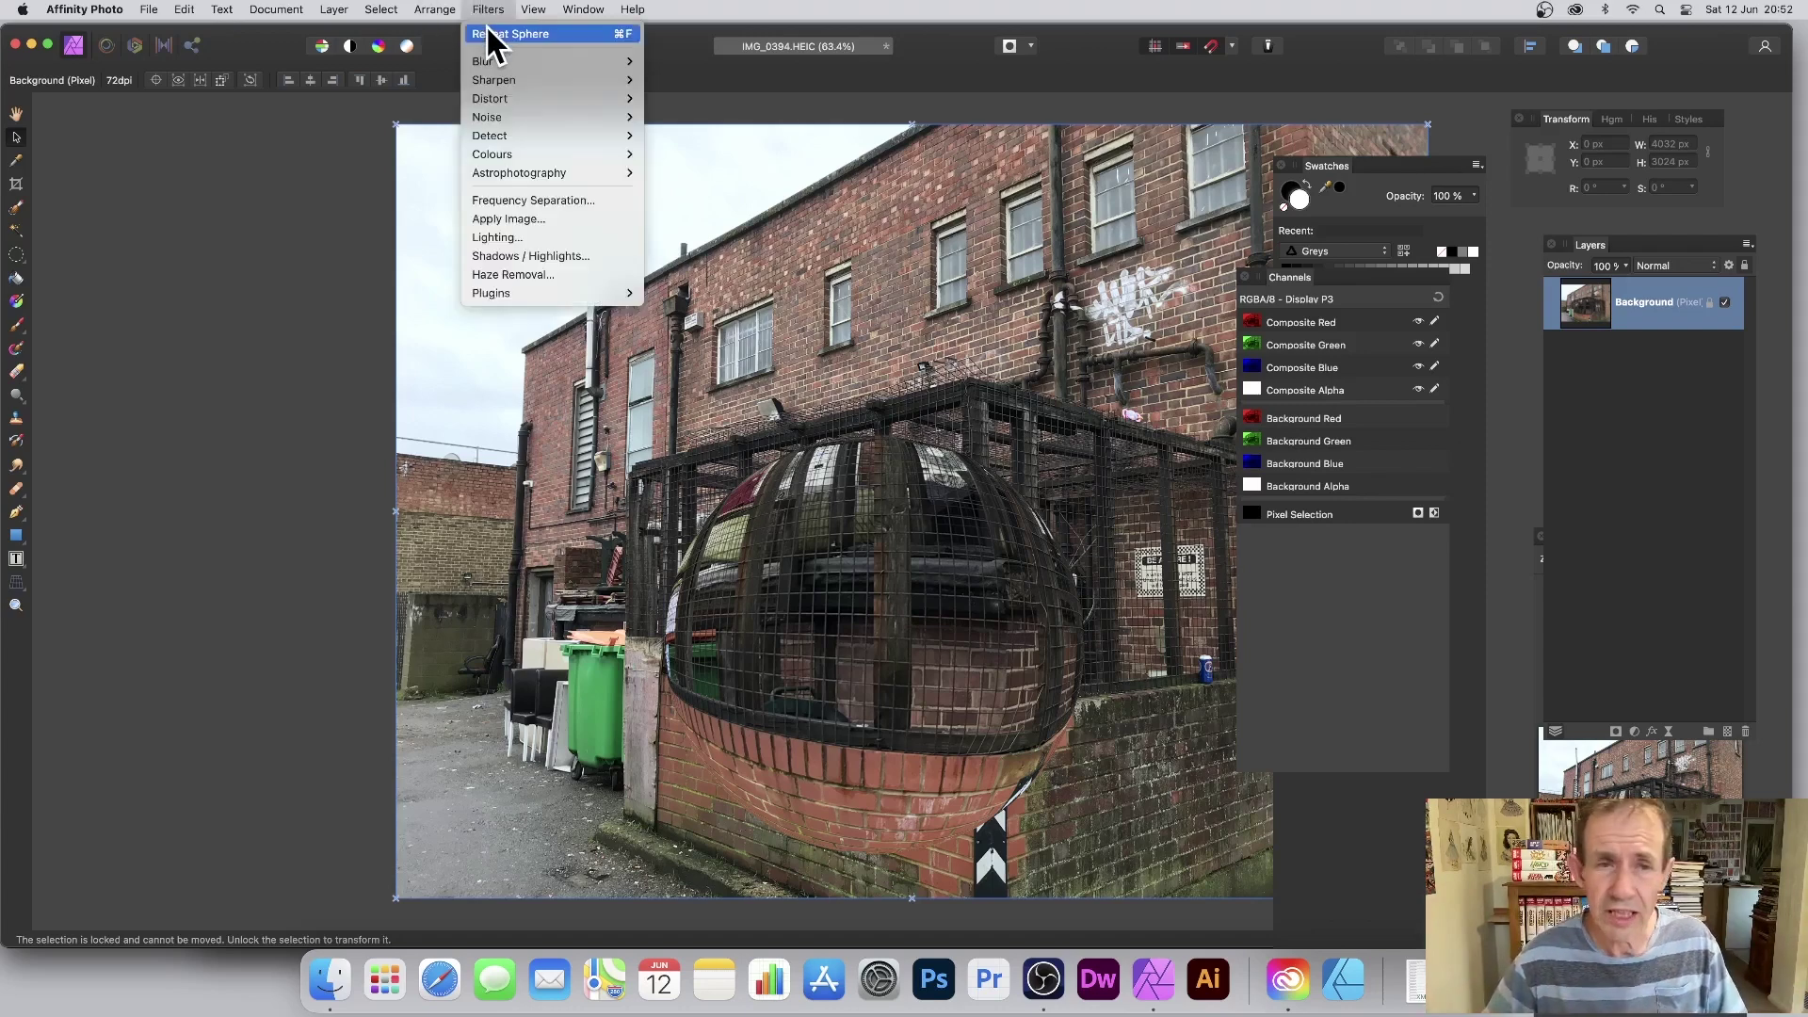
{"action": "left_click", "coordinate": [486, 32]}
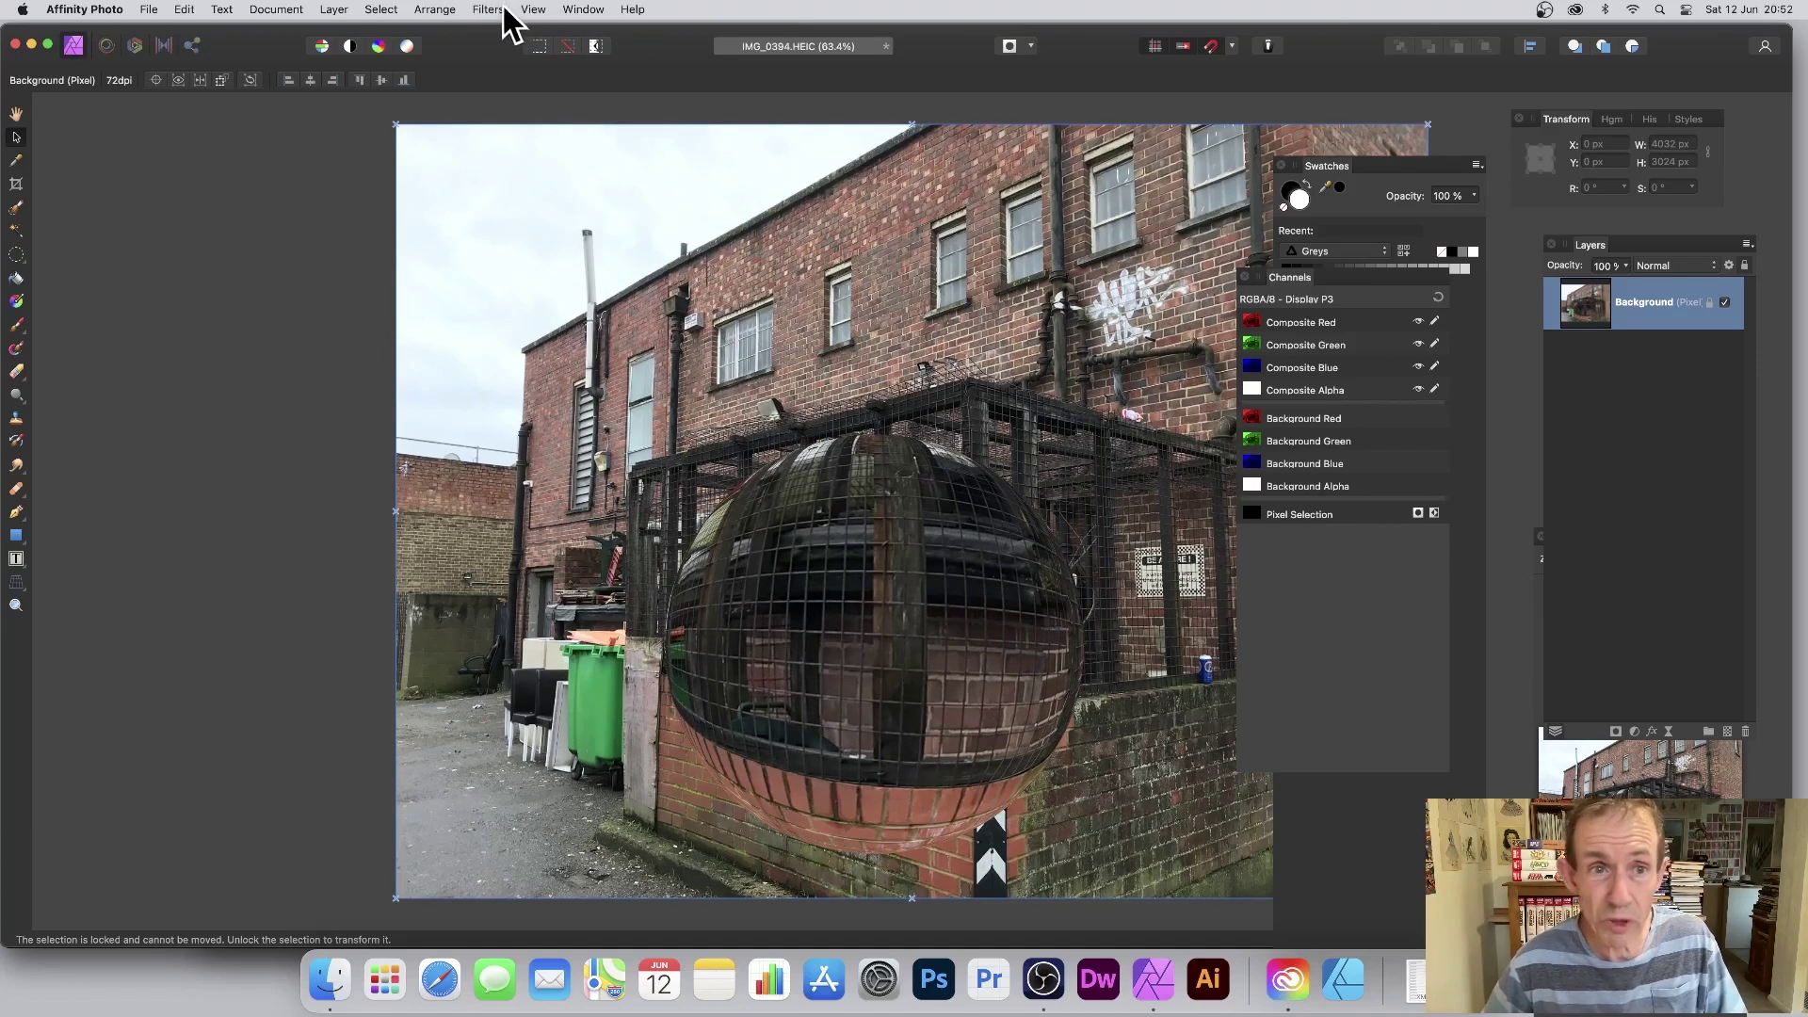
{"action": "left_click", "coordinate": [490, 10]}
{"action": "left_click", "coordinate": [492, 34]}
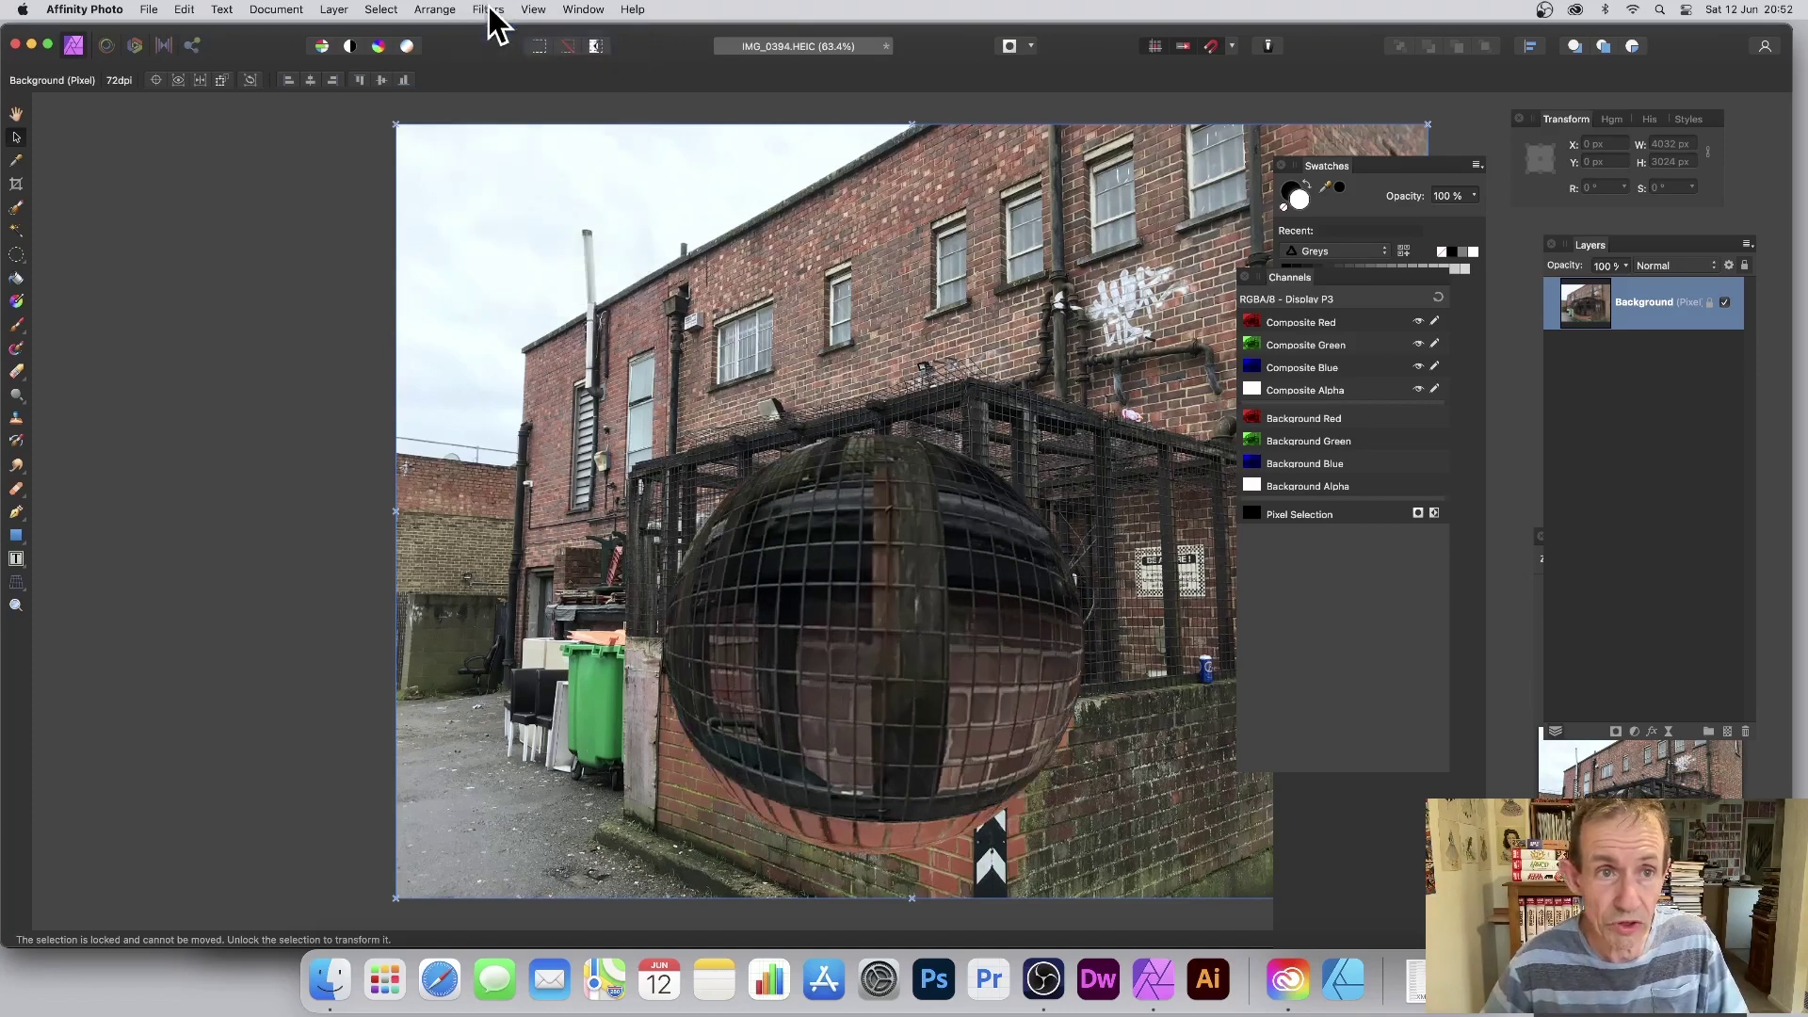
{"action": "left_click", "coordinate": [489, 9]}
{"action": "left_click", "coordinate": [488, 33]}
{"action": "left_click", "coordinate": [489, 10]}
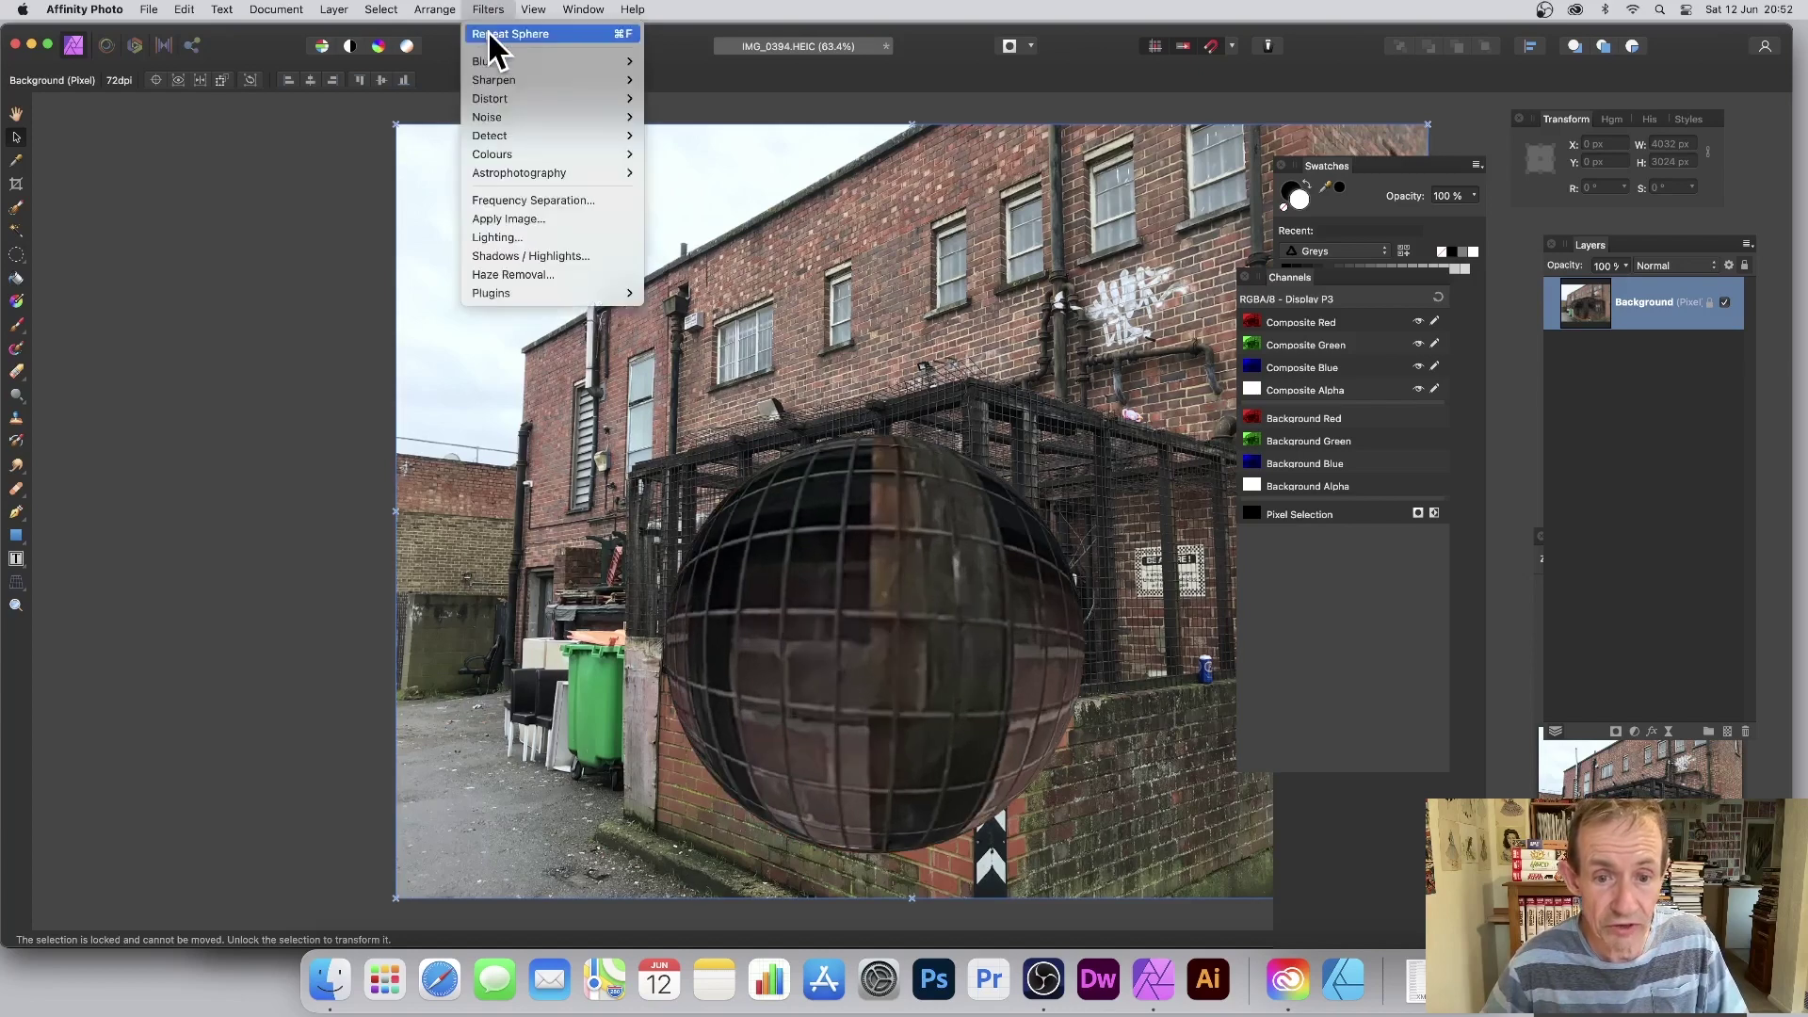
{"action": "left_click", "coordinate": [488, 31]}
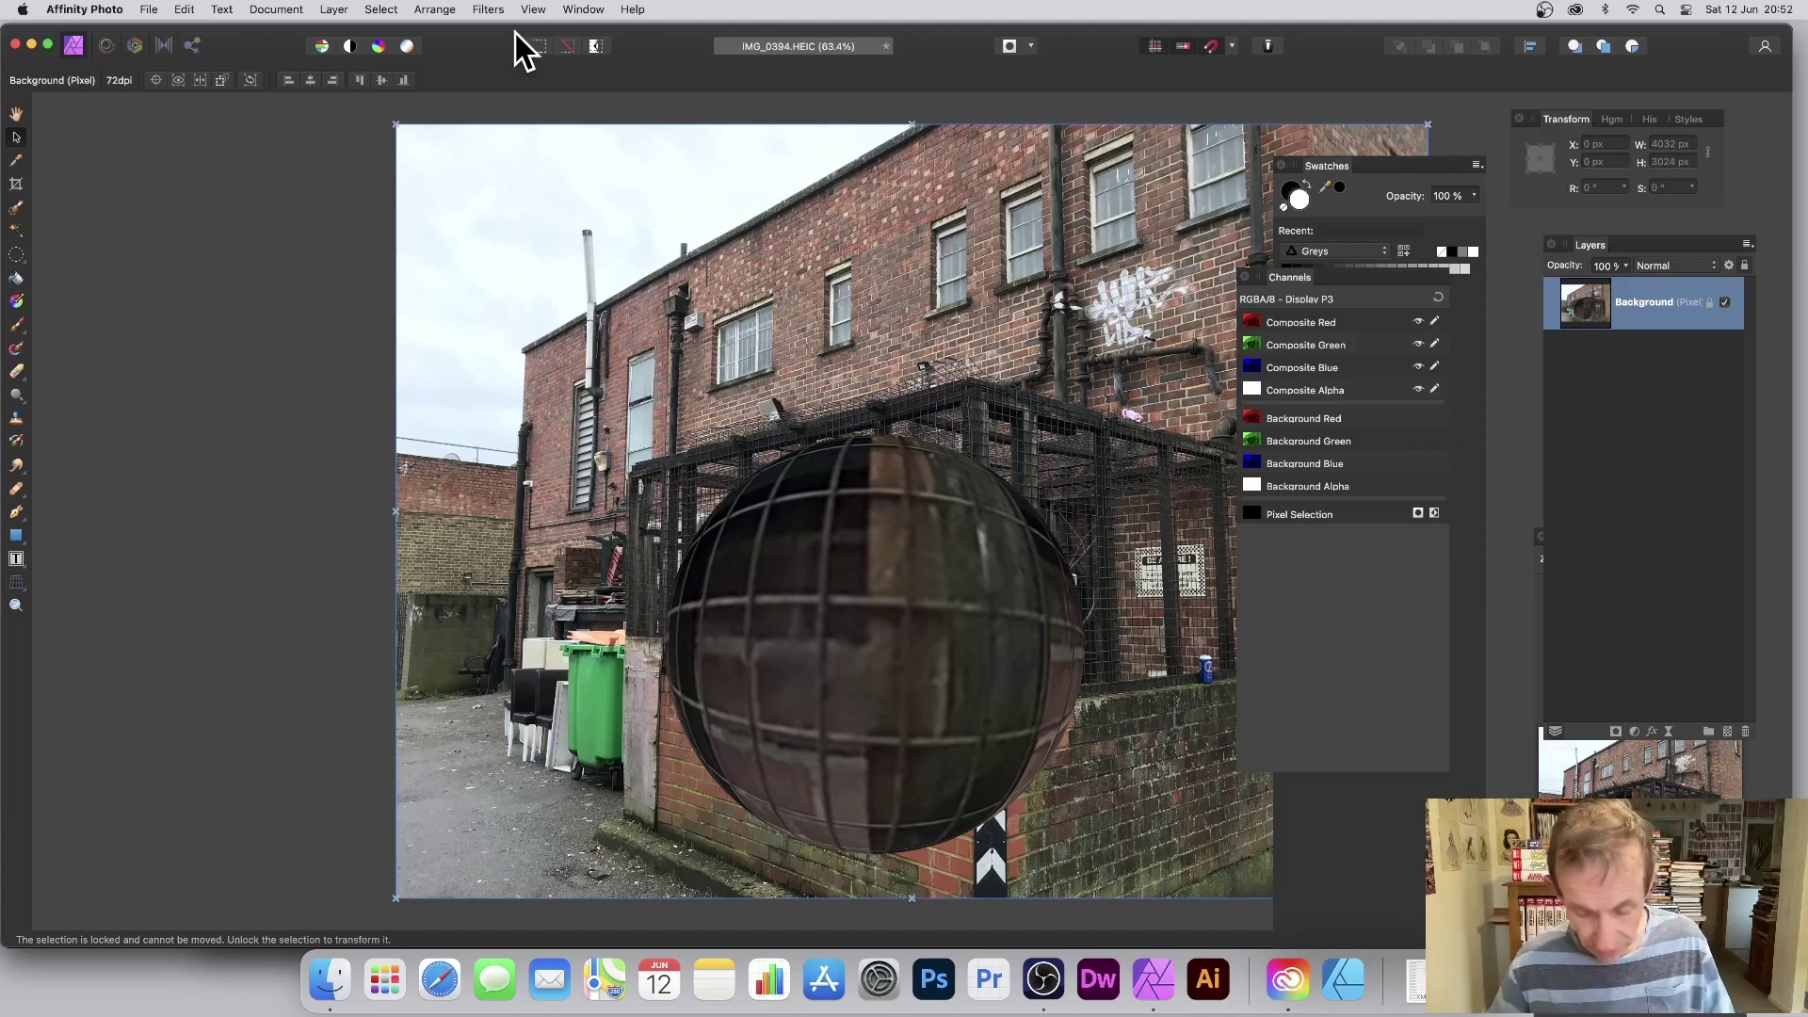
Undo the stacked spheres with Cmd+Z and reapply the sphere just once
{"action": "key", "text": "super+z"}
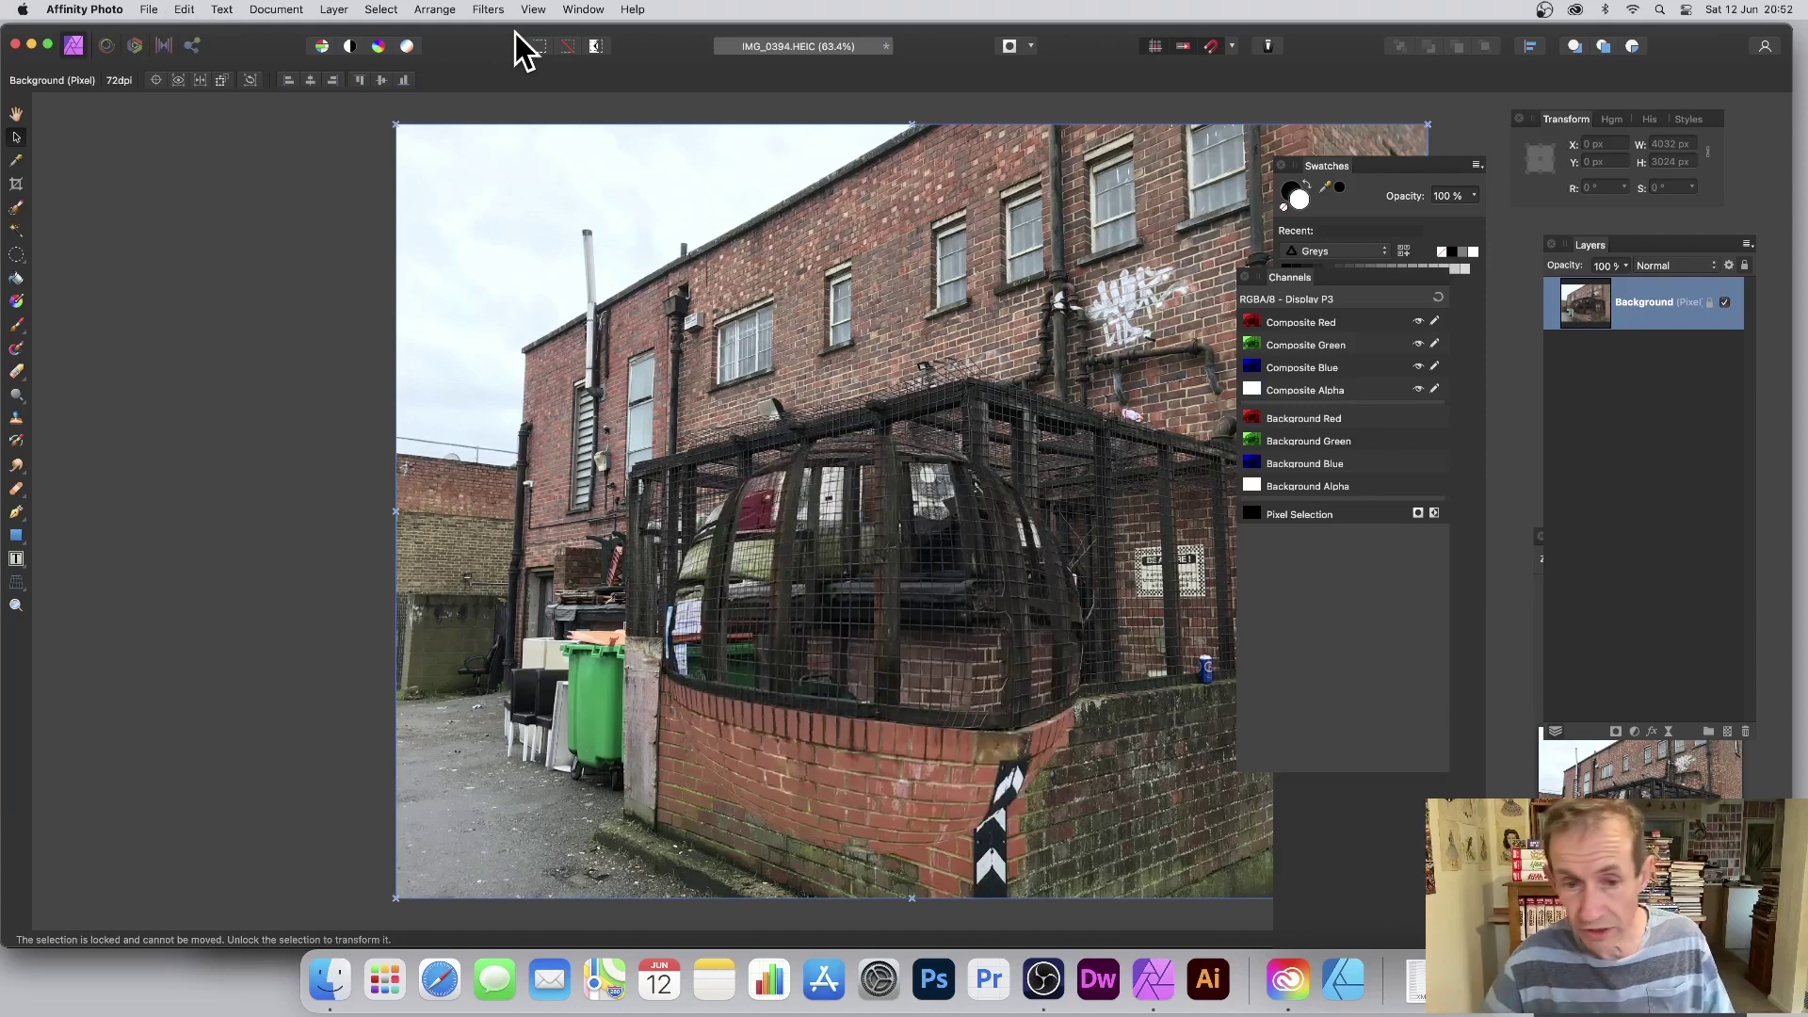
{"action": "key", "text": "super+z"}
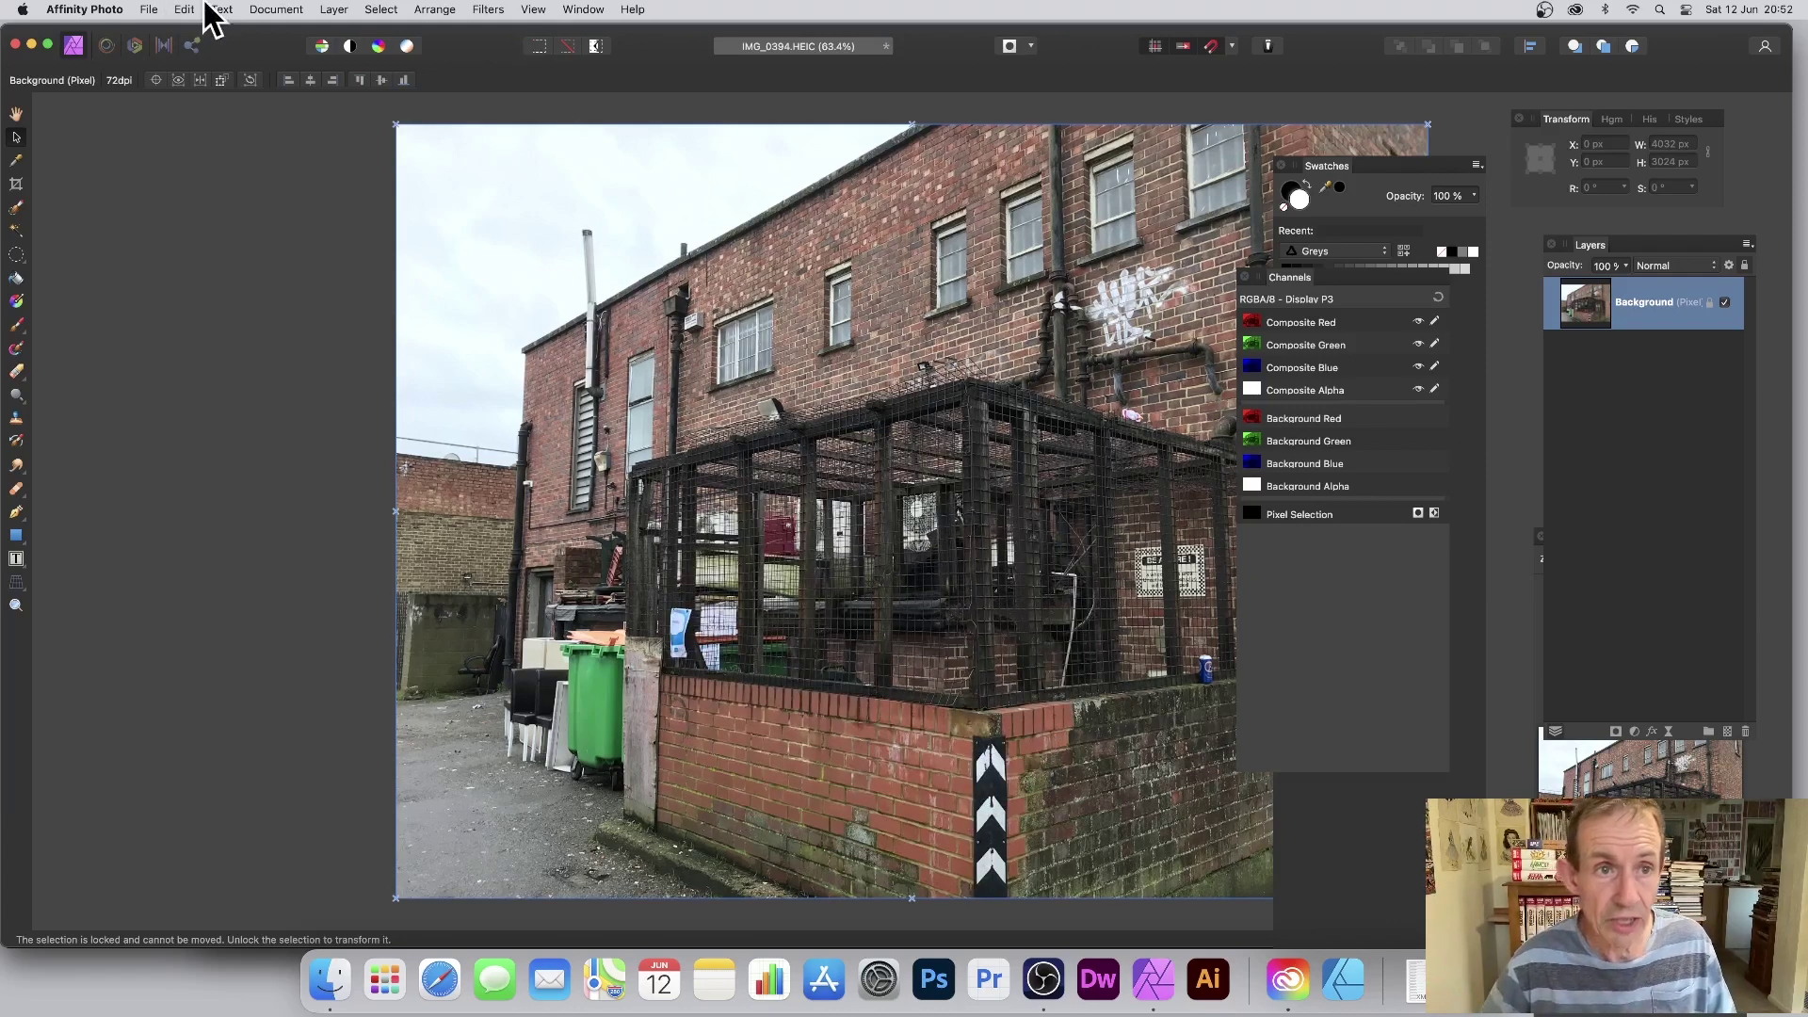
{"action": "left_click", "coordinate": [494, 11]}
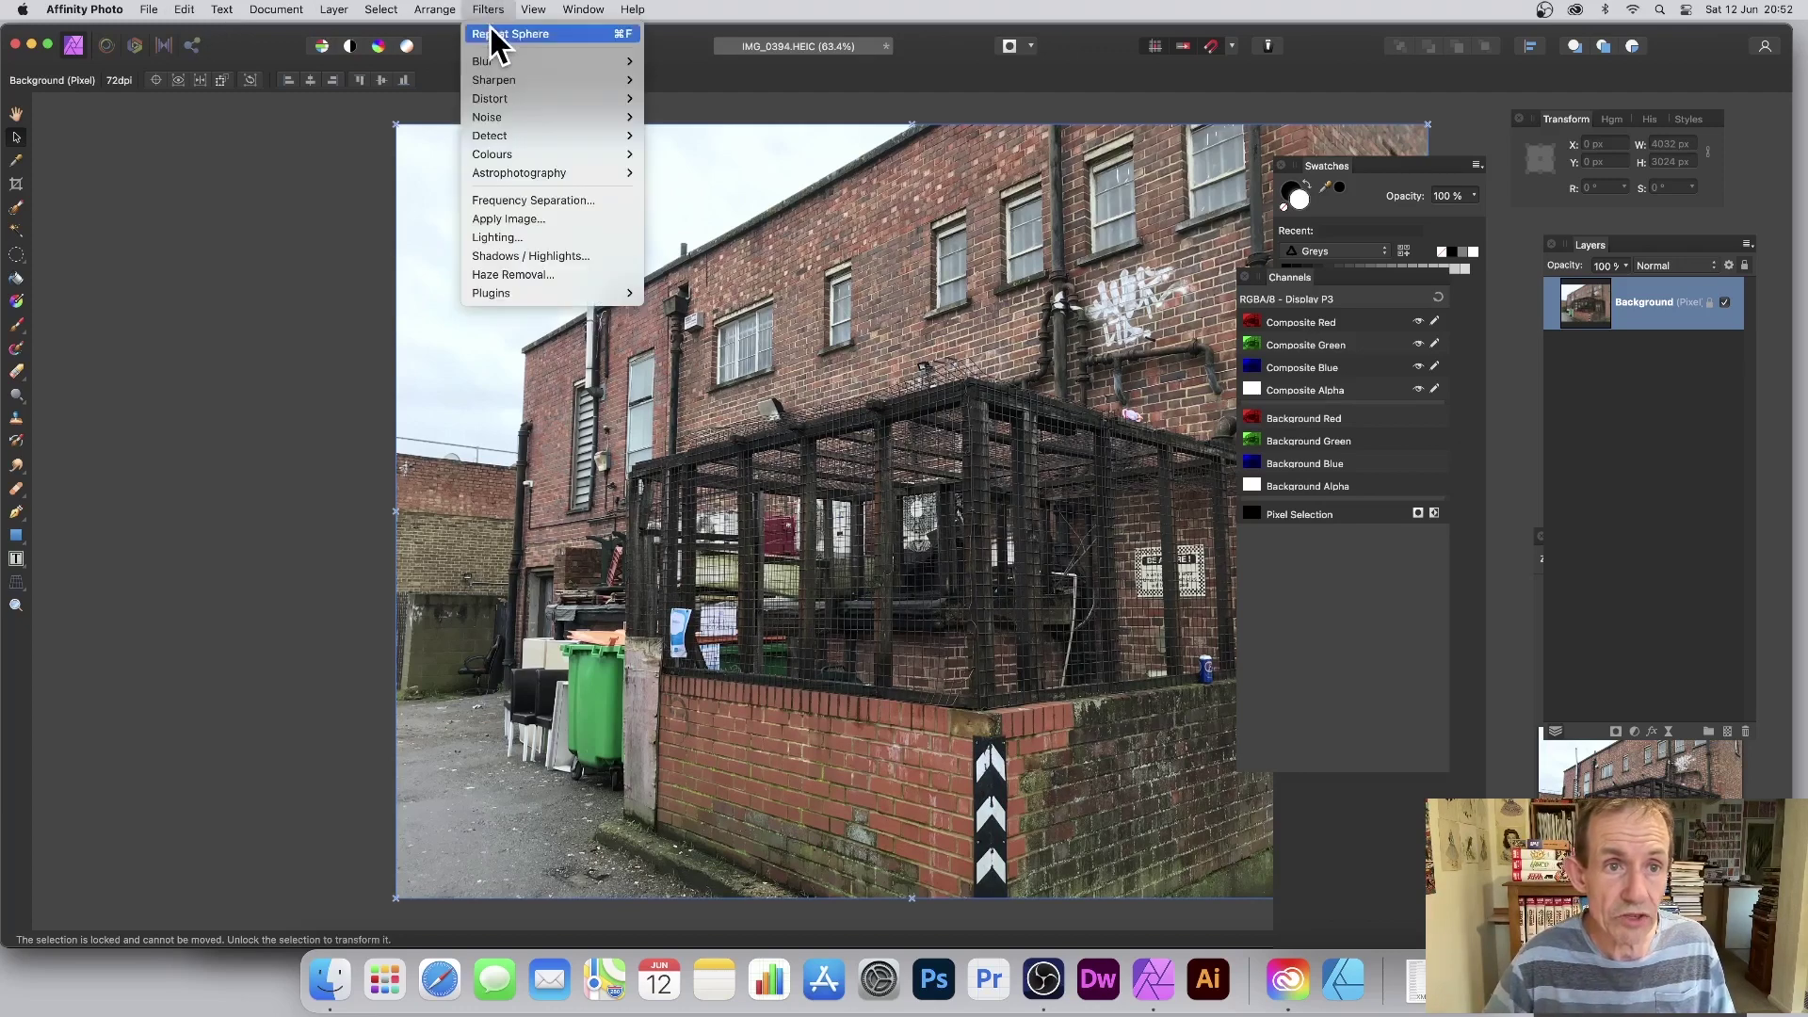
{"action": "left_click", "coordinate": [495, 34]}
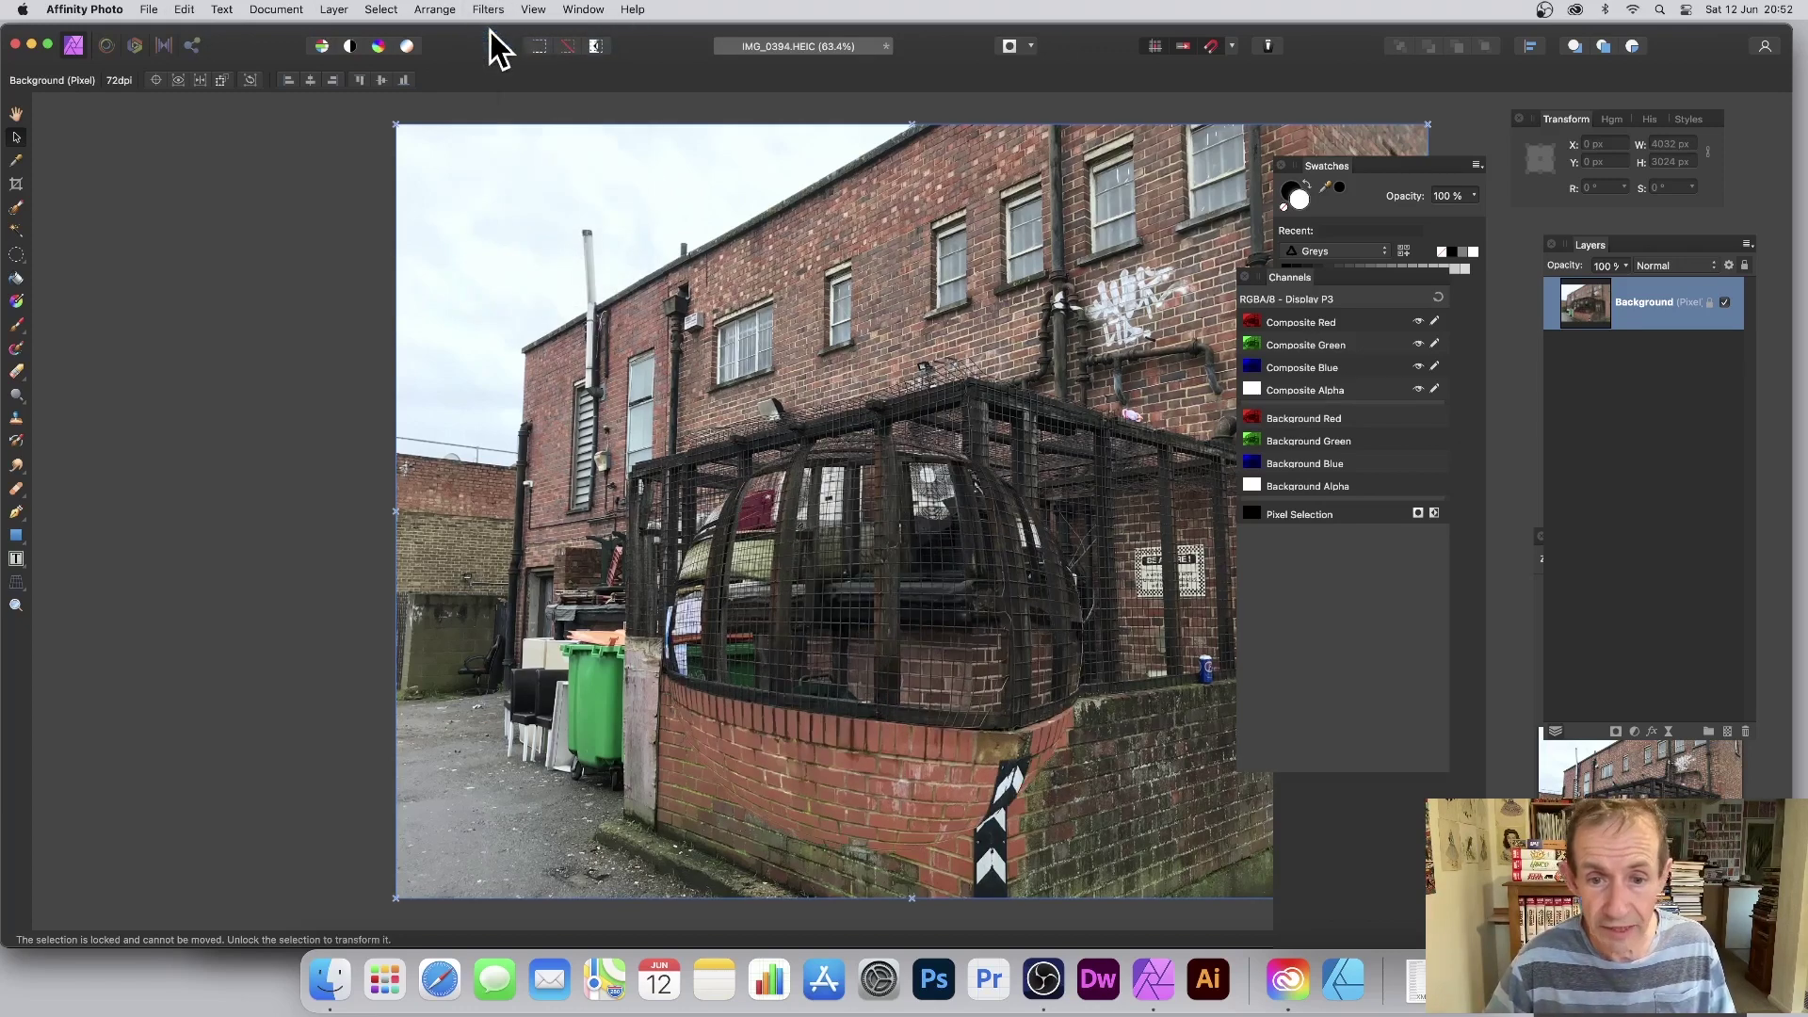
Fade the sphere effect to 50% with Normal blend mode via Layer > Fade Sphere
{"action": "left_click", "coordinate": [333, 11]}
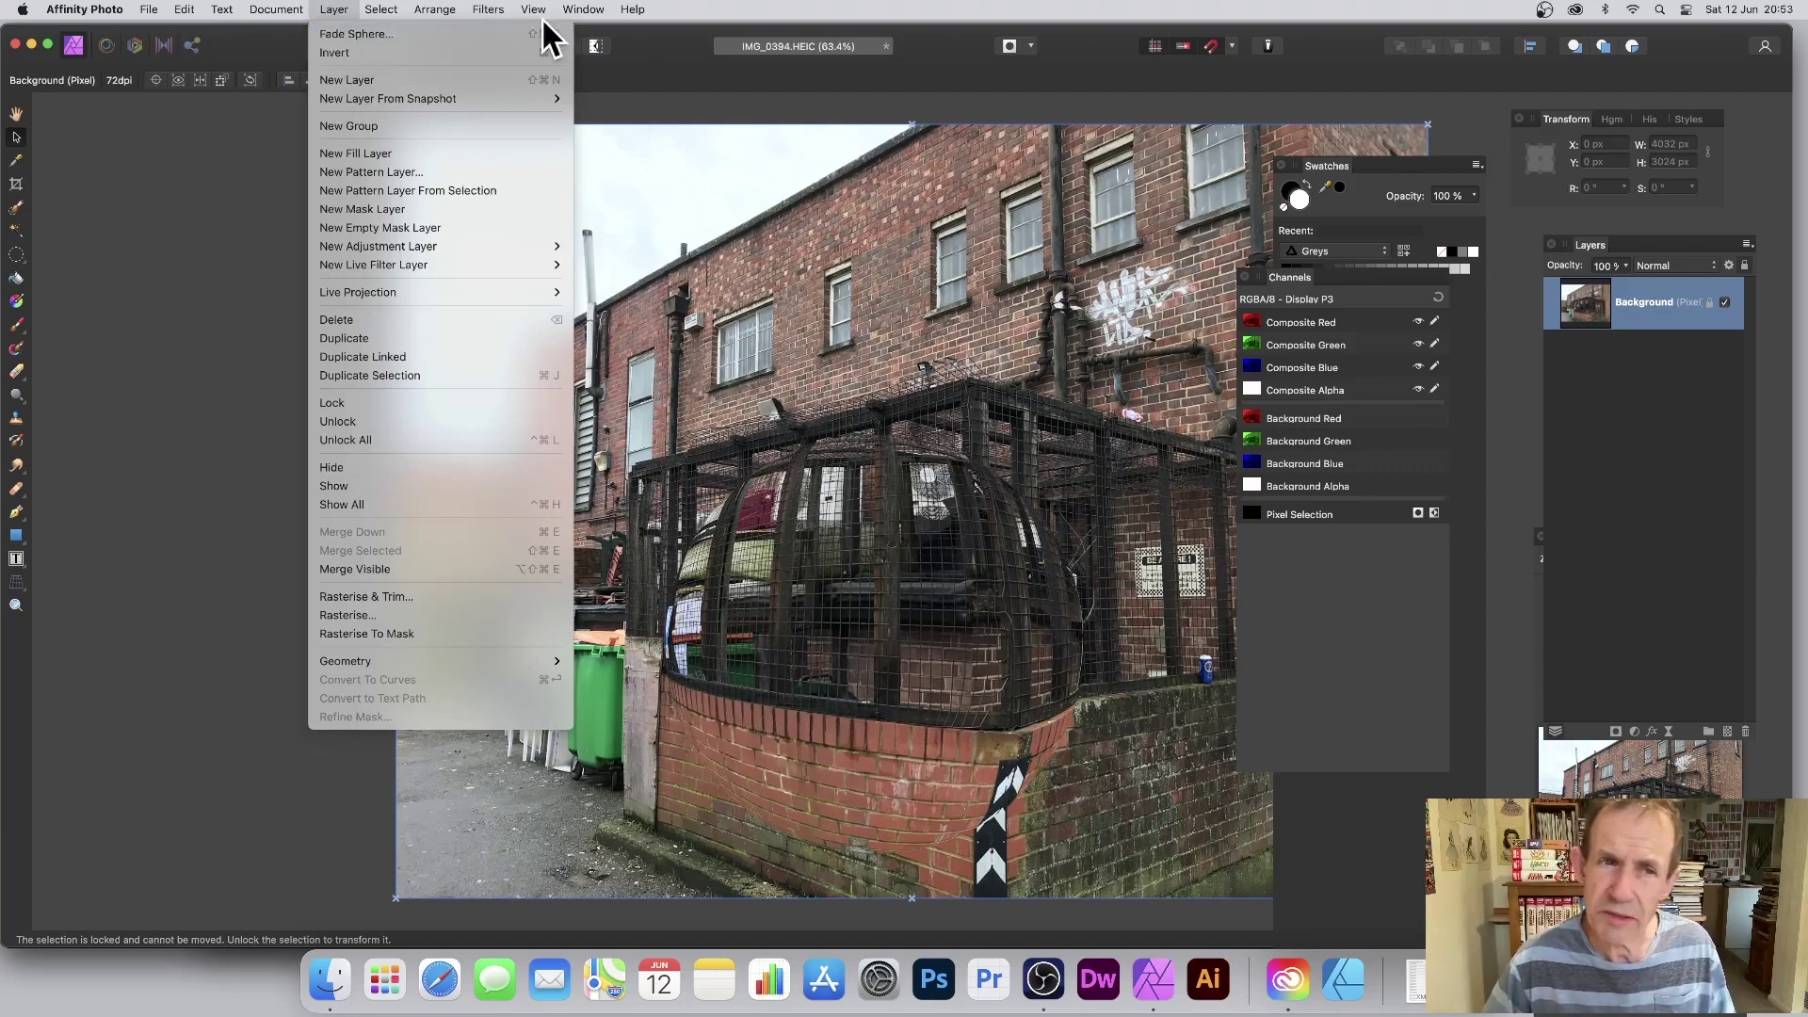
{"action": "mouse_move", "coordinate": [486, 11]}
{"action": "mouse_move", "coordinate": [337, 11]}
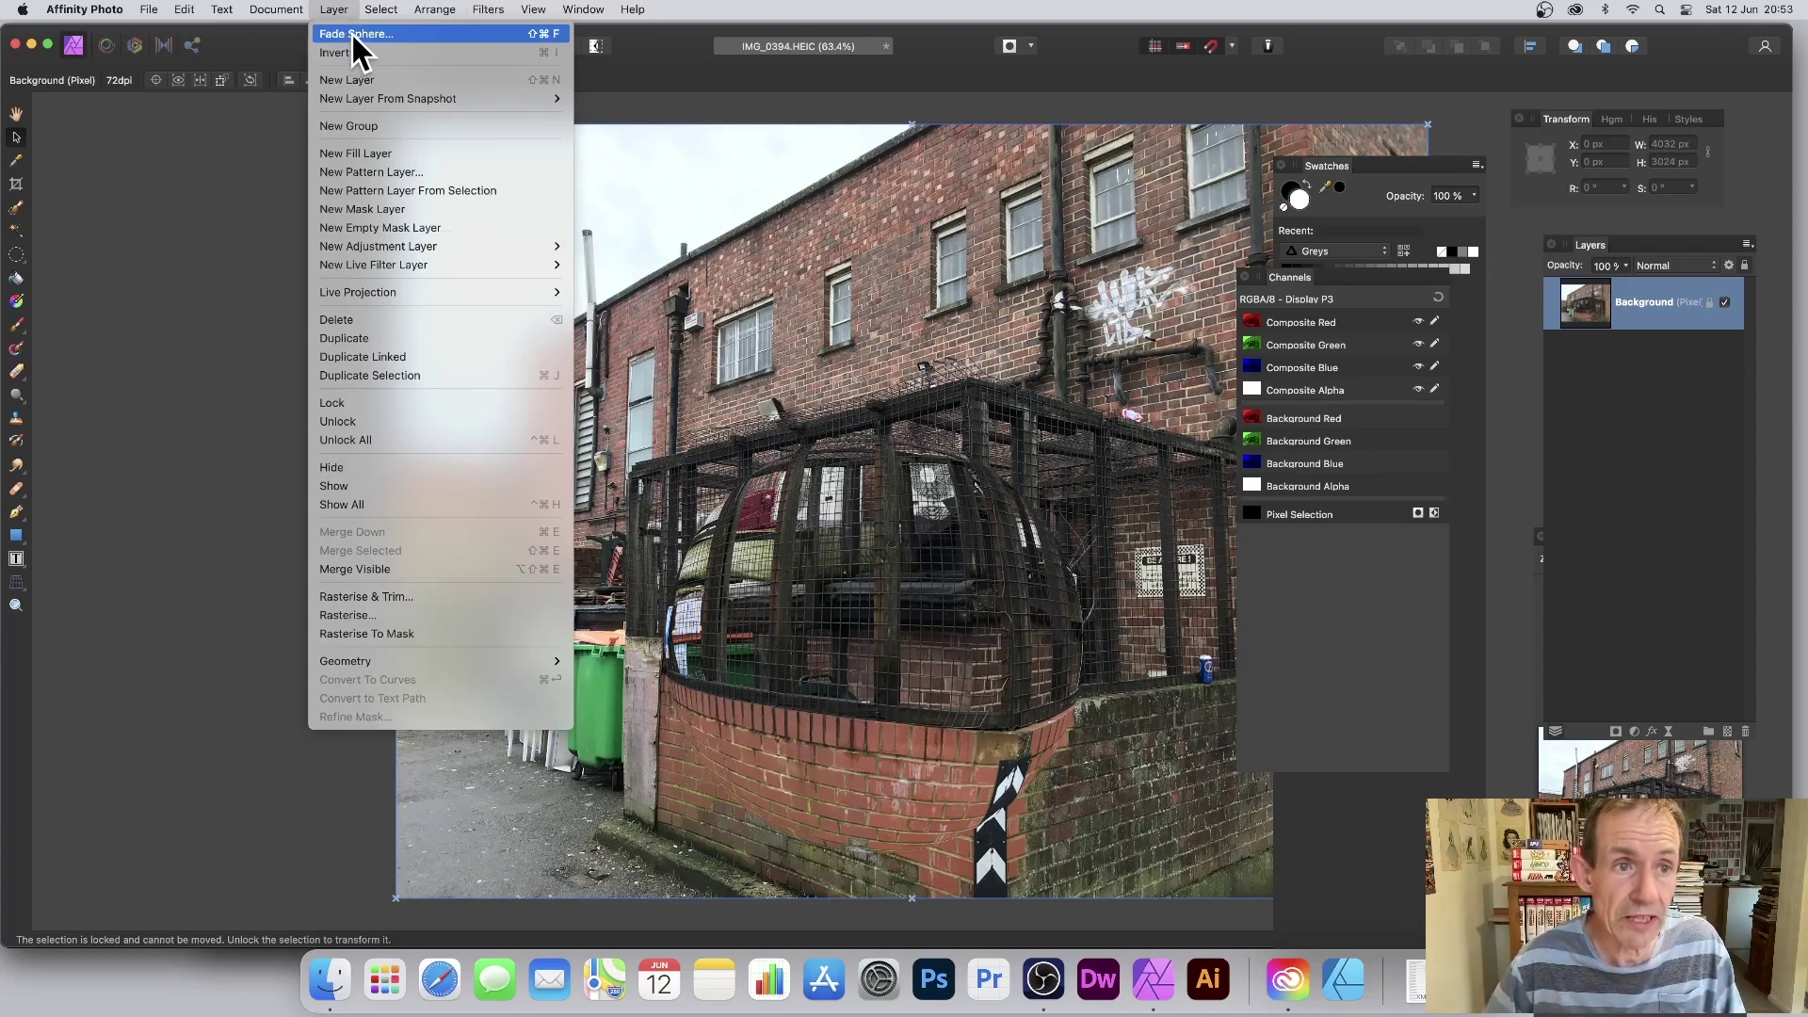
{"action": "left_click", "coordinate": [346, 34]}
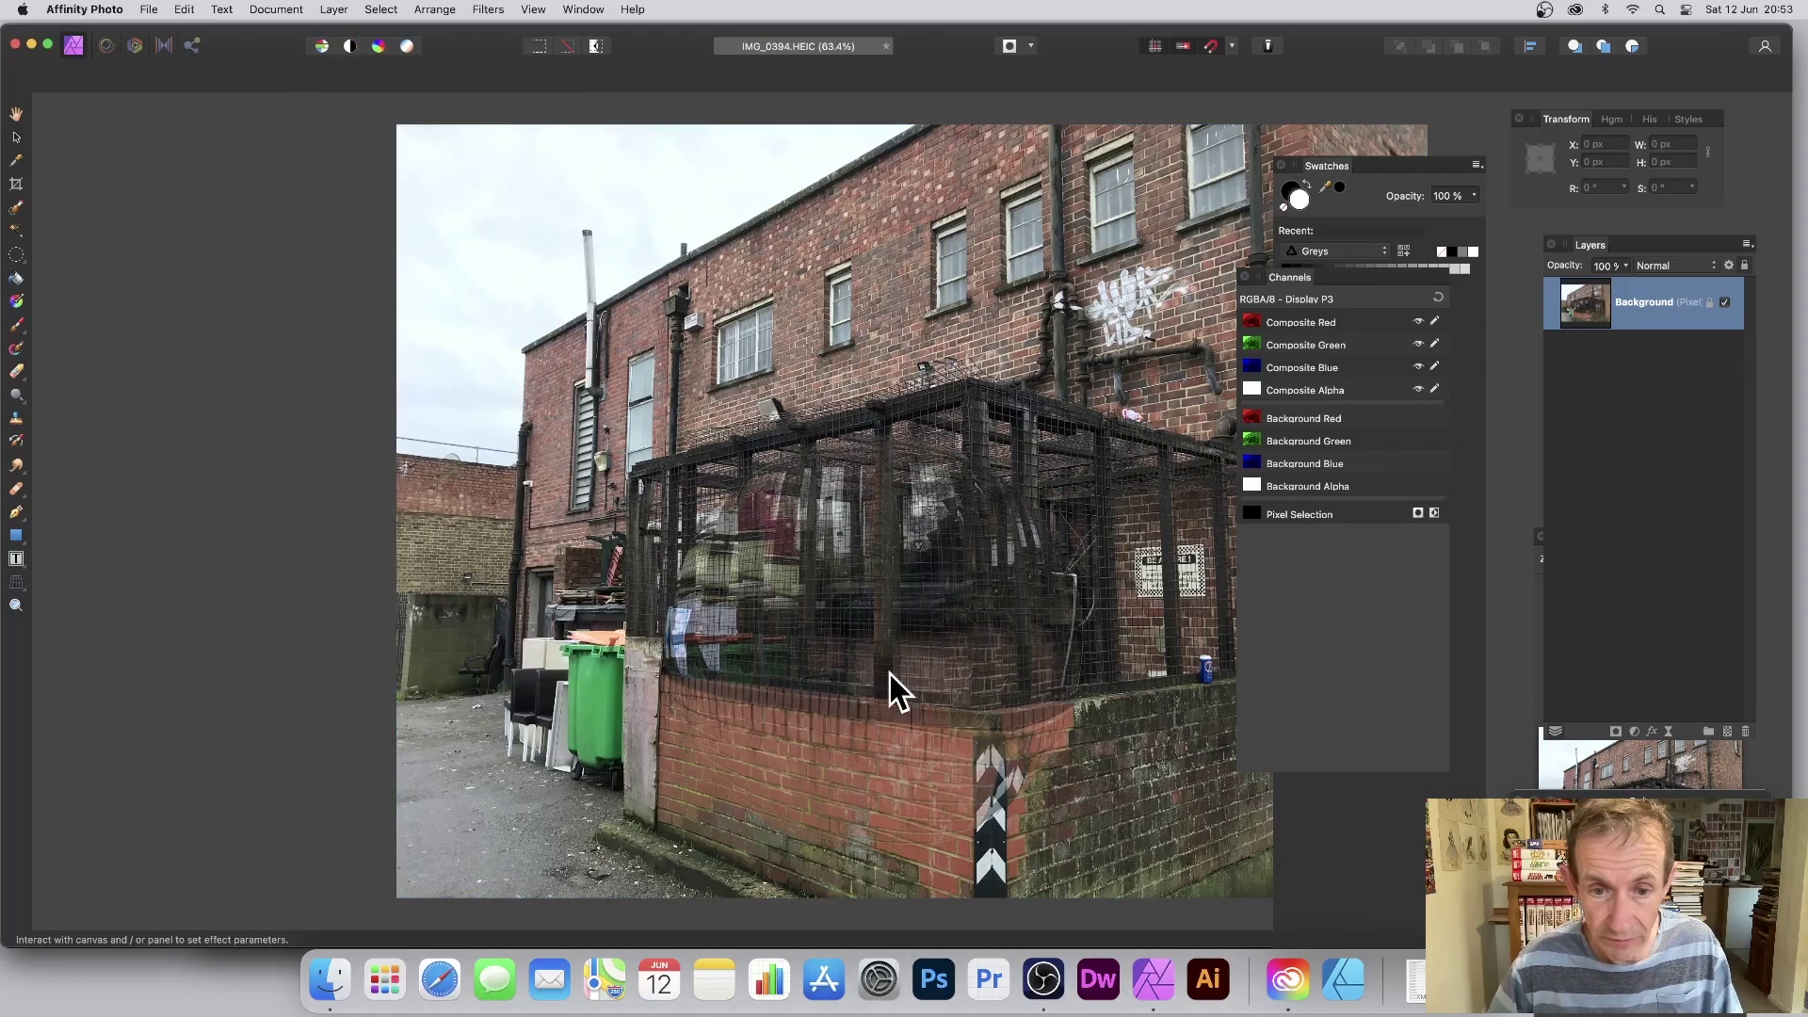
Try fade amounts of about 62% and 0% with the Difference blend mode
{"action": "left_click", "coordinate": [838, 589]}
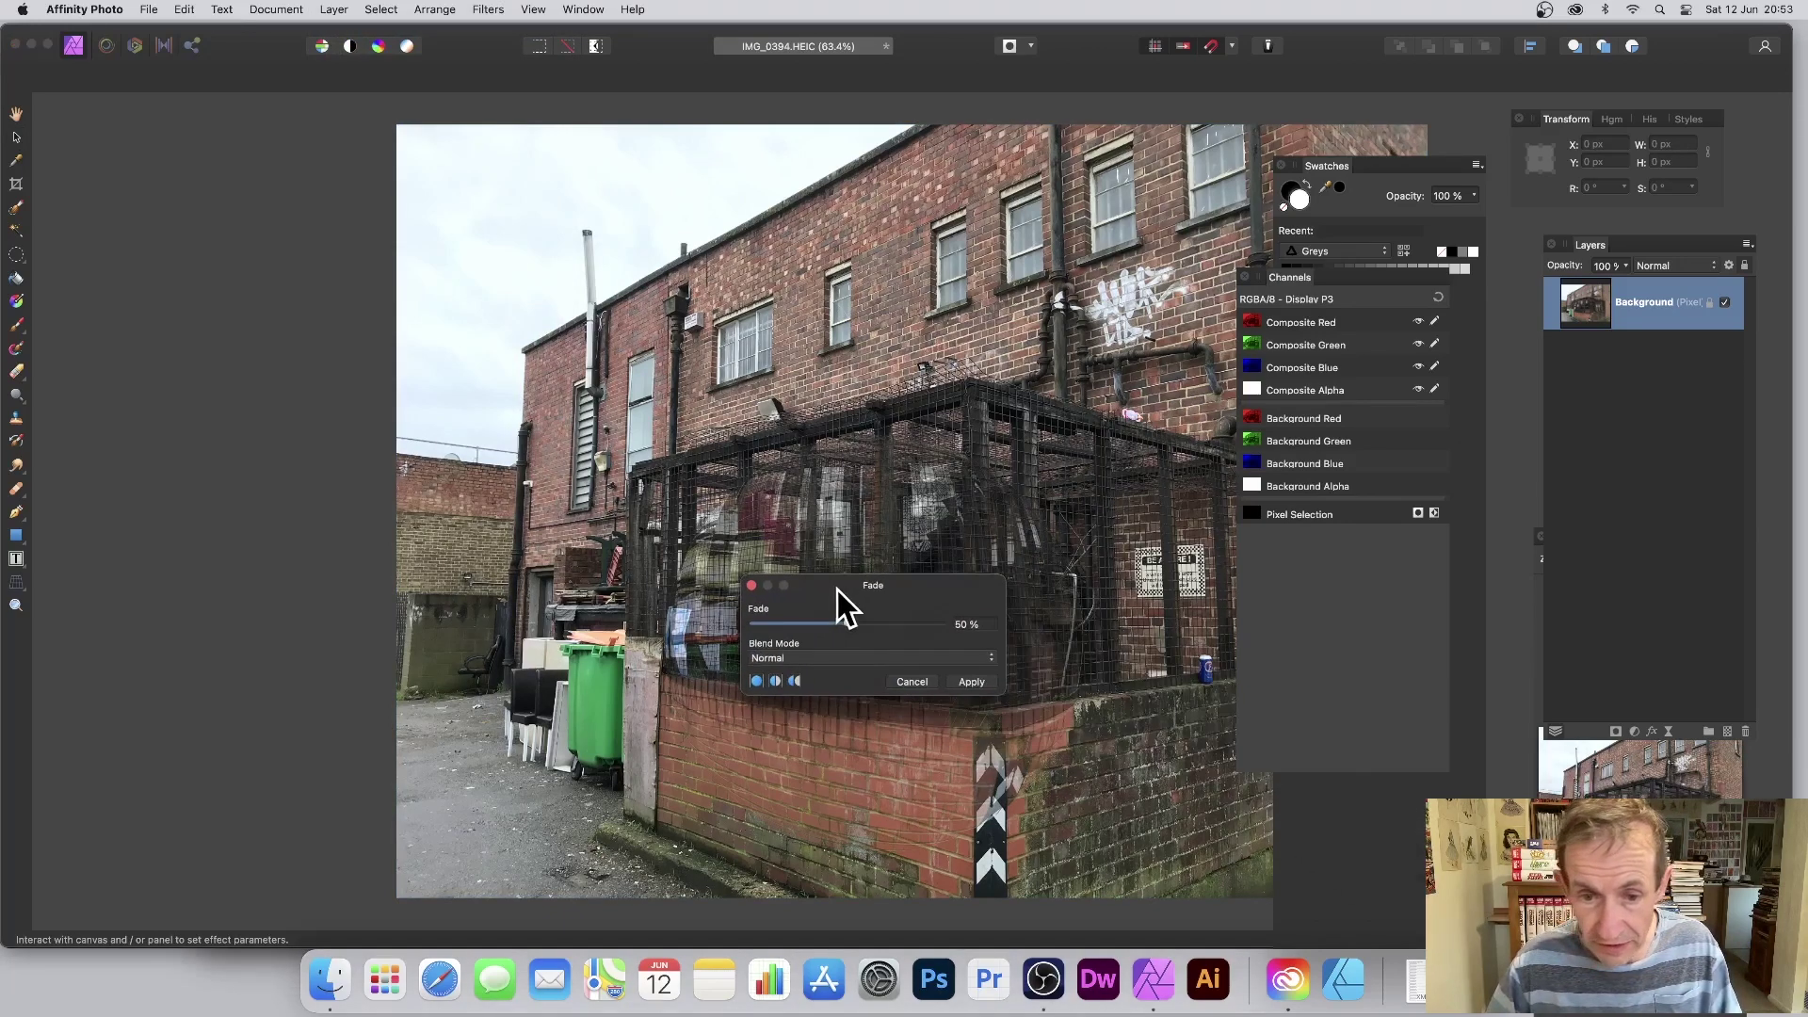
{"action": "left_click_drag", "start_coordinate": [847, 587], "coordinate": [642, 689]}
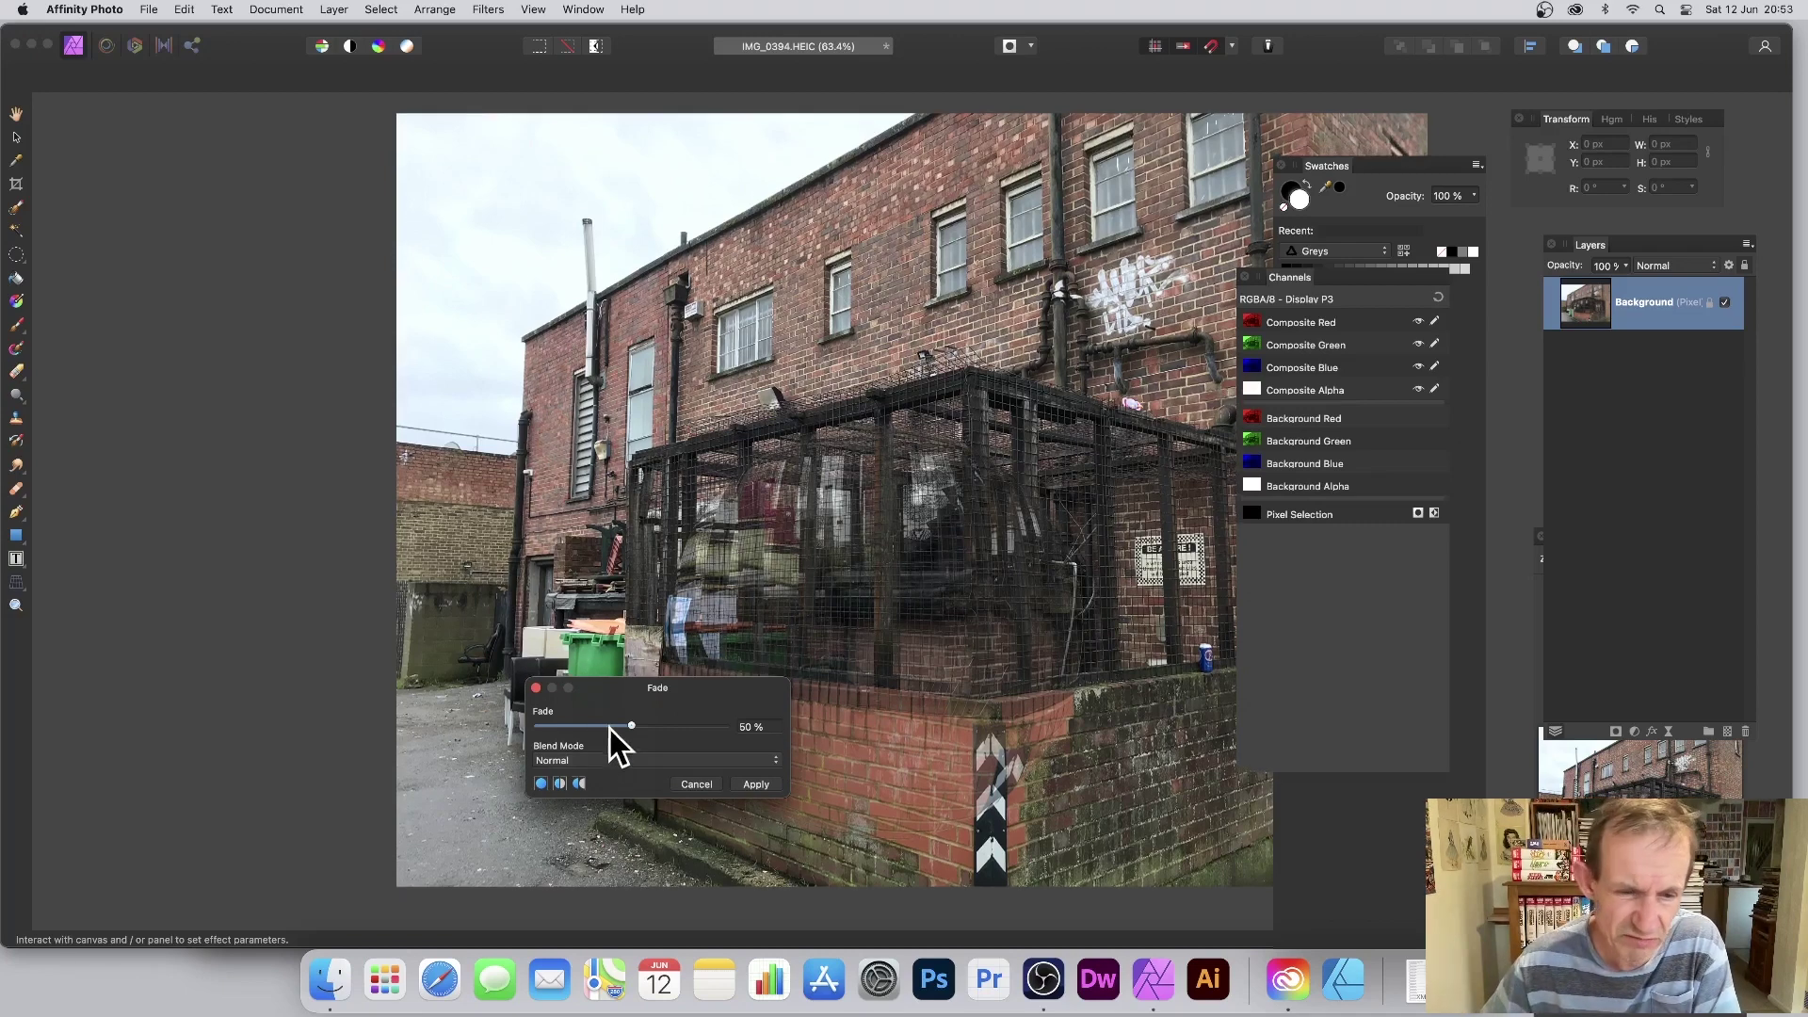
{"action": "left_click_drag", "start_coordinate": [609, 727], "coordinate": [669, 727]}
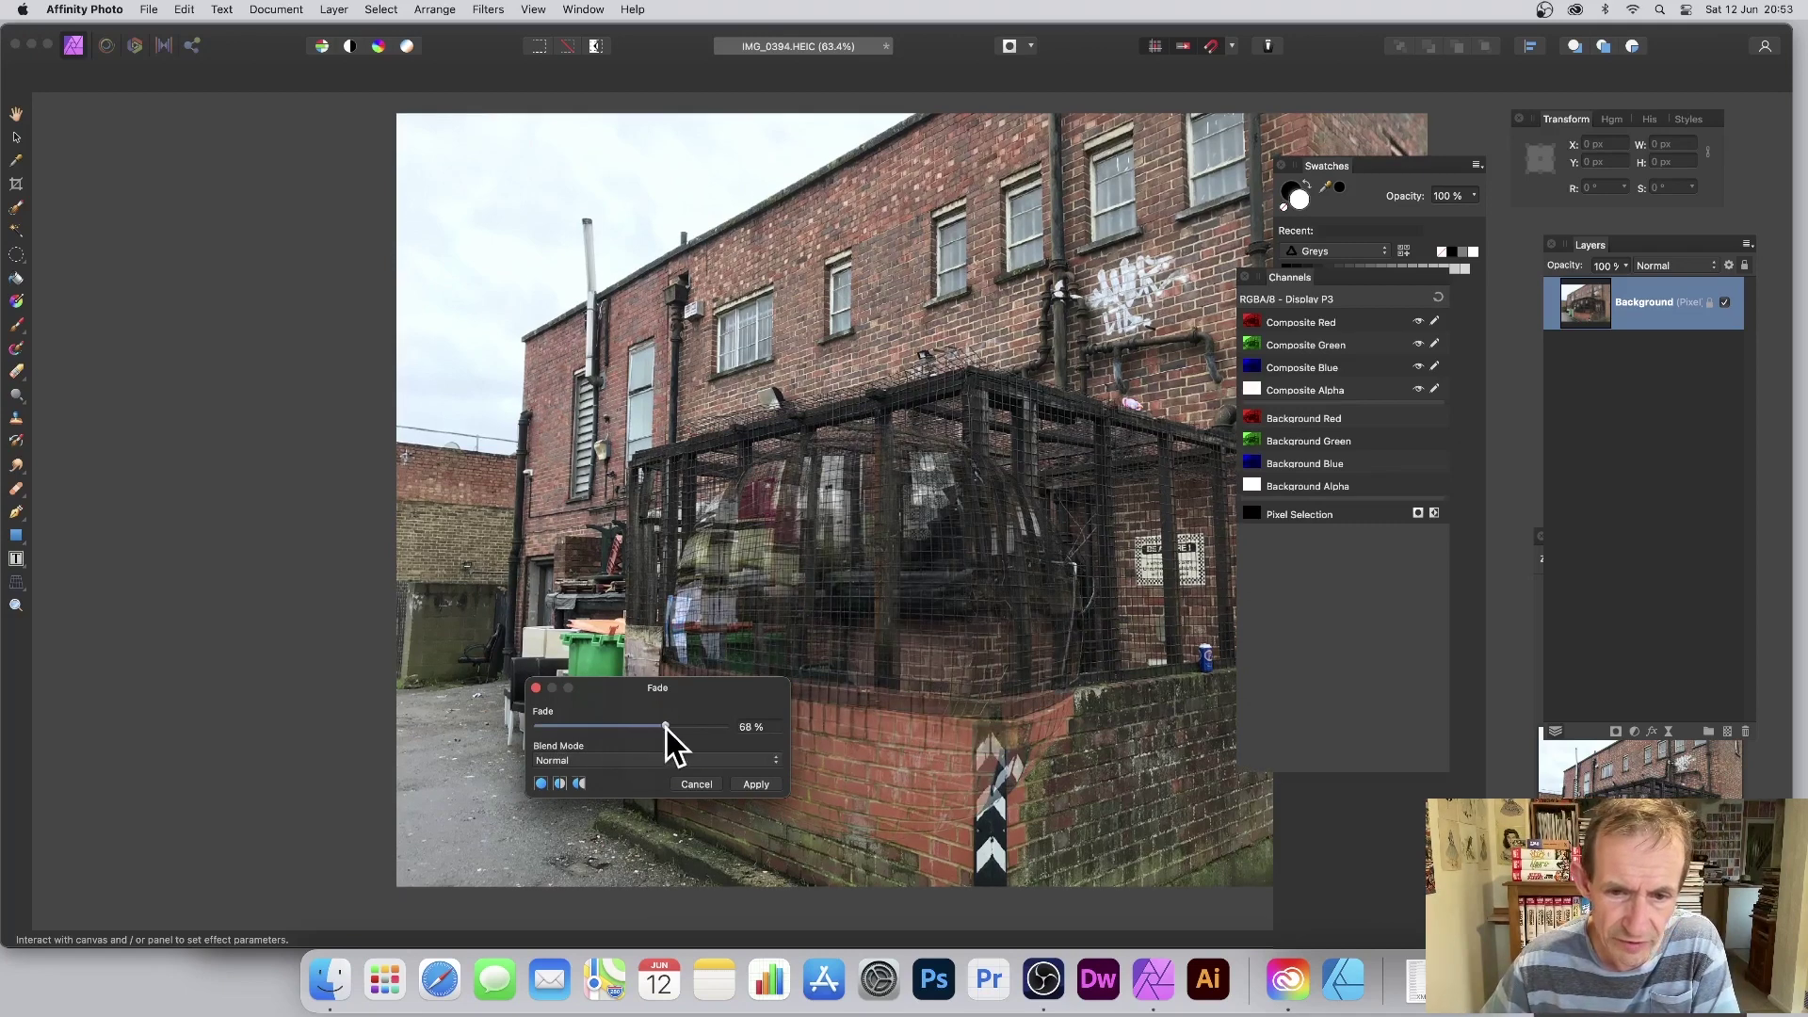
{"action": "left_click", "coordinate": [672, 759]}
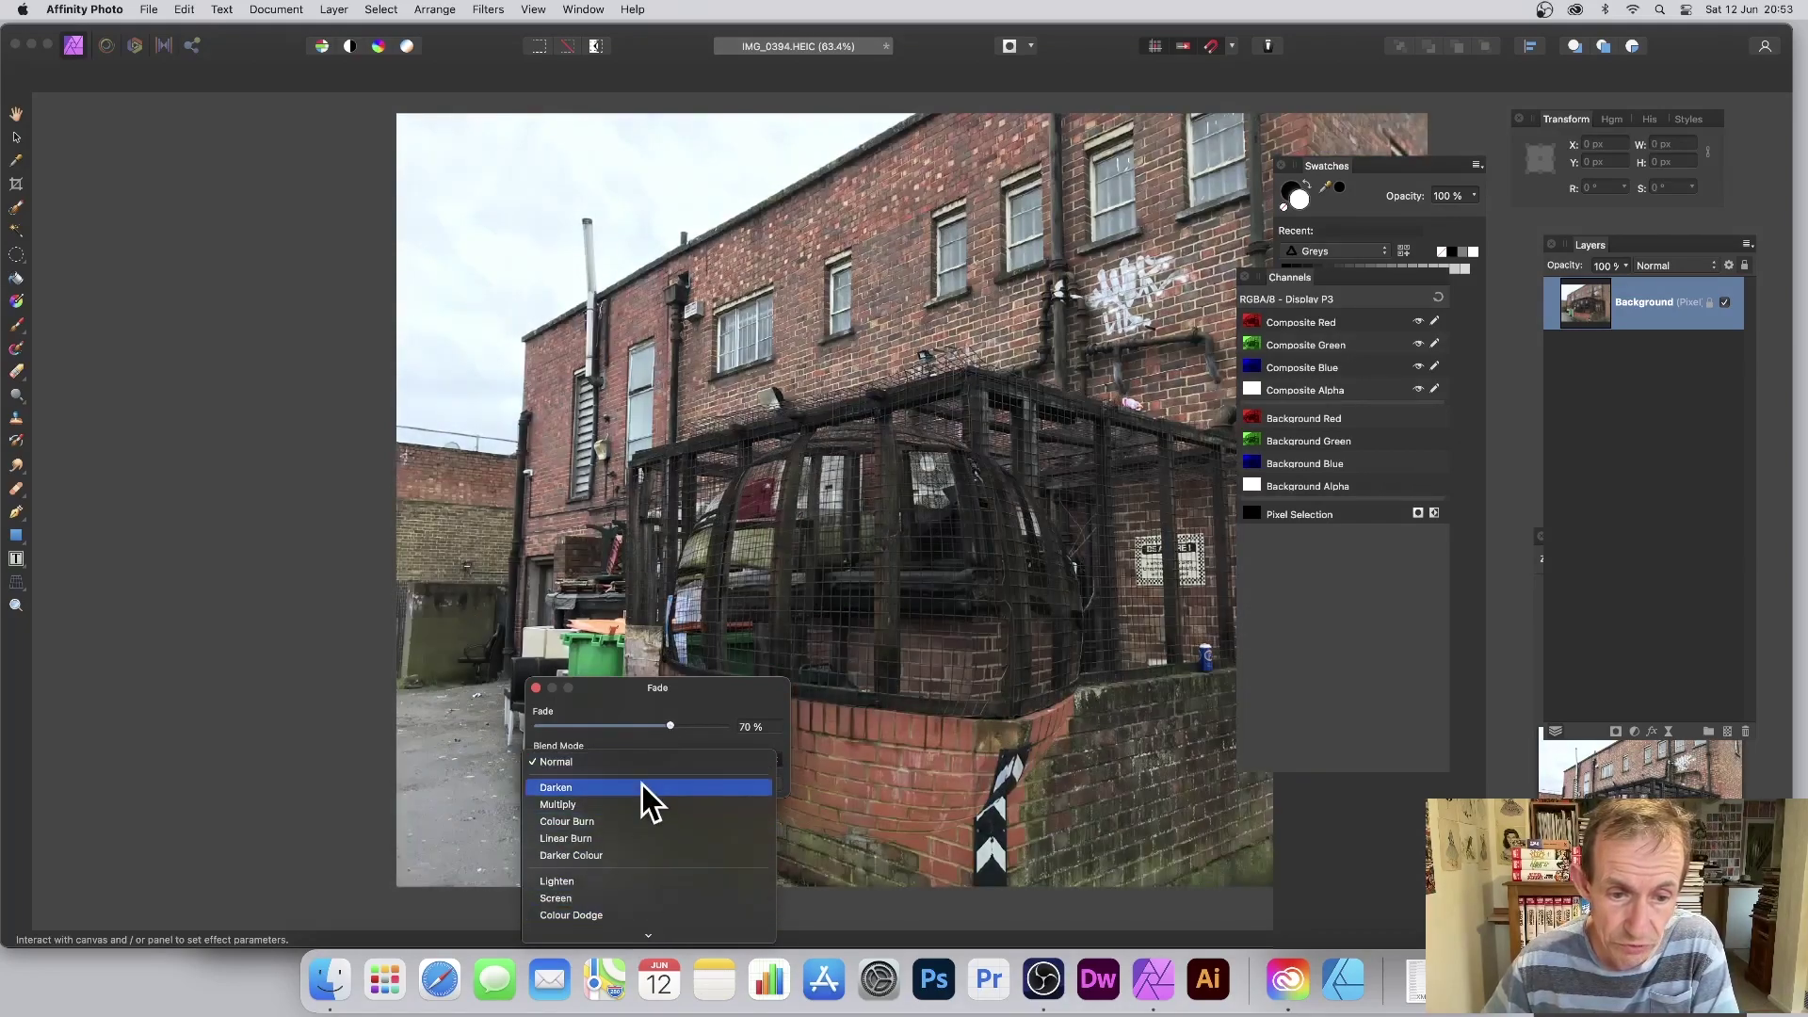
{"action": "mouse_move", "coordinate": [646, 936]}
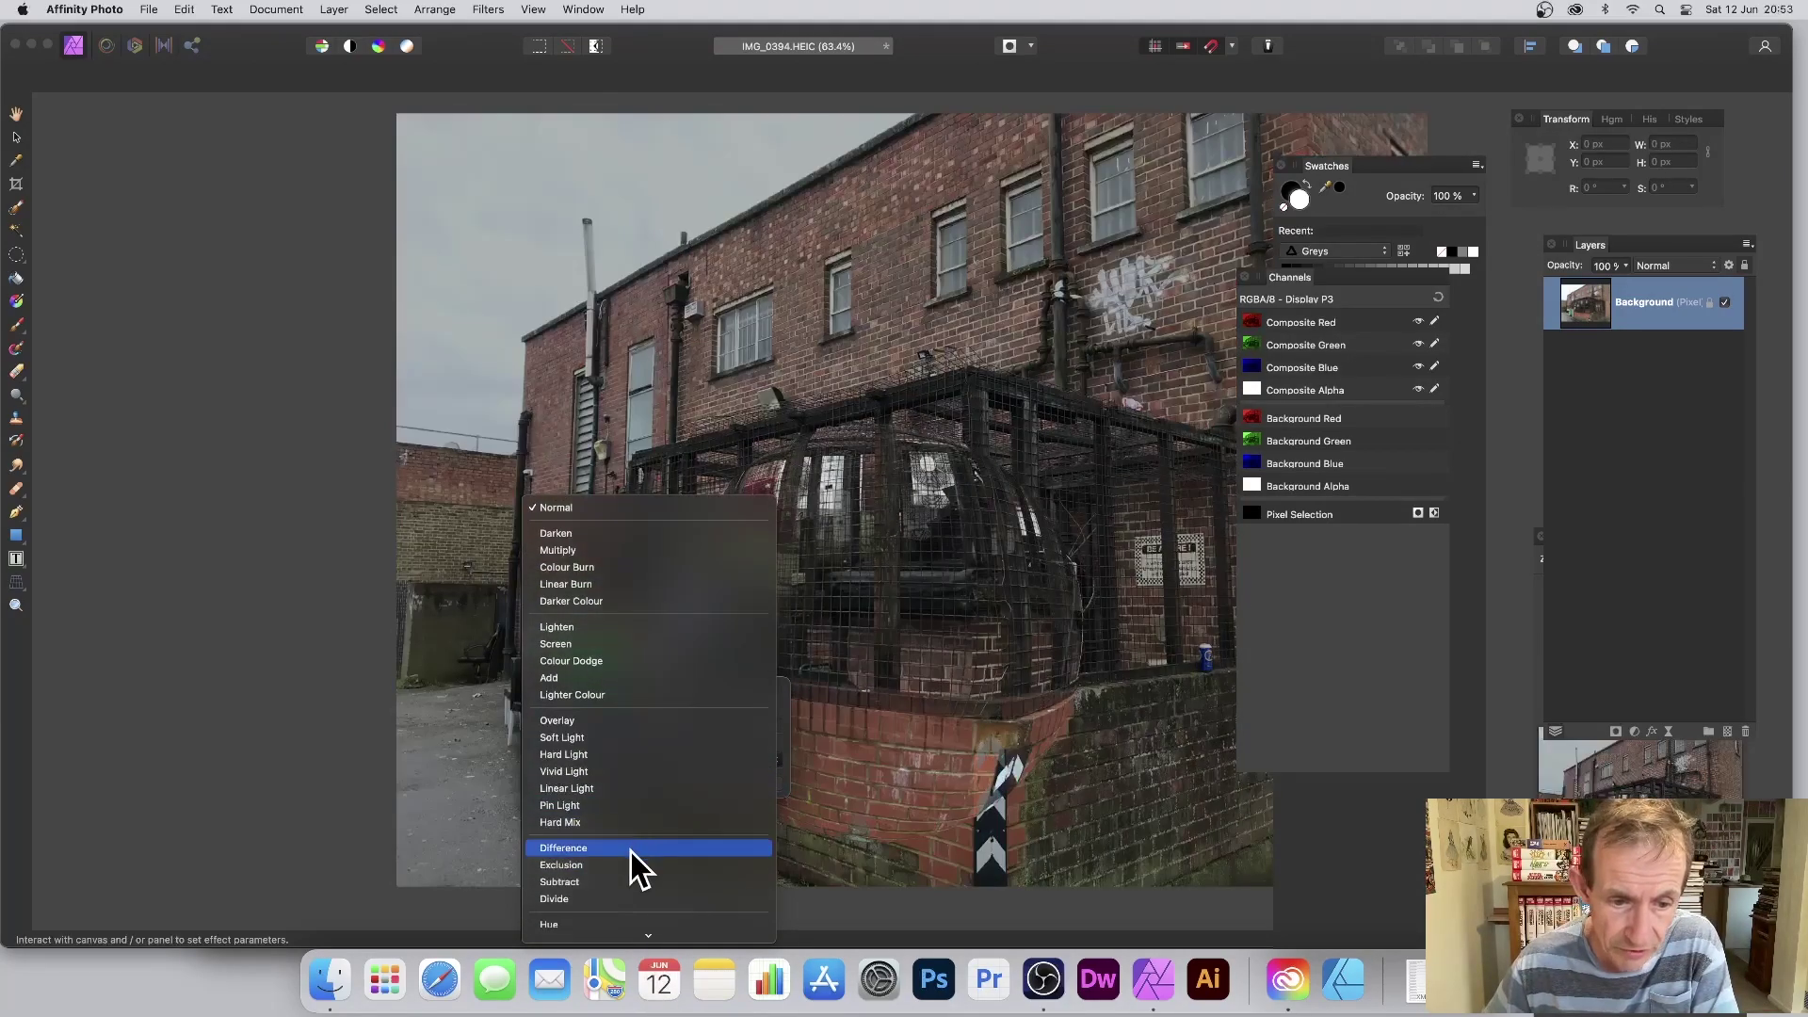
{"action": "left_click", "coordinate": [631, 851]}
{"action": "left_click_drag", "start_coordinate": [665, 727], "coordinate": [535, 727]}
{"action": "left_click_drag", "start_coordinate": [655, 687], "coordinate": [1210, 587]}
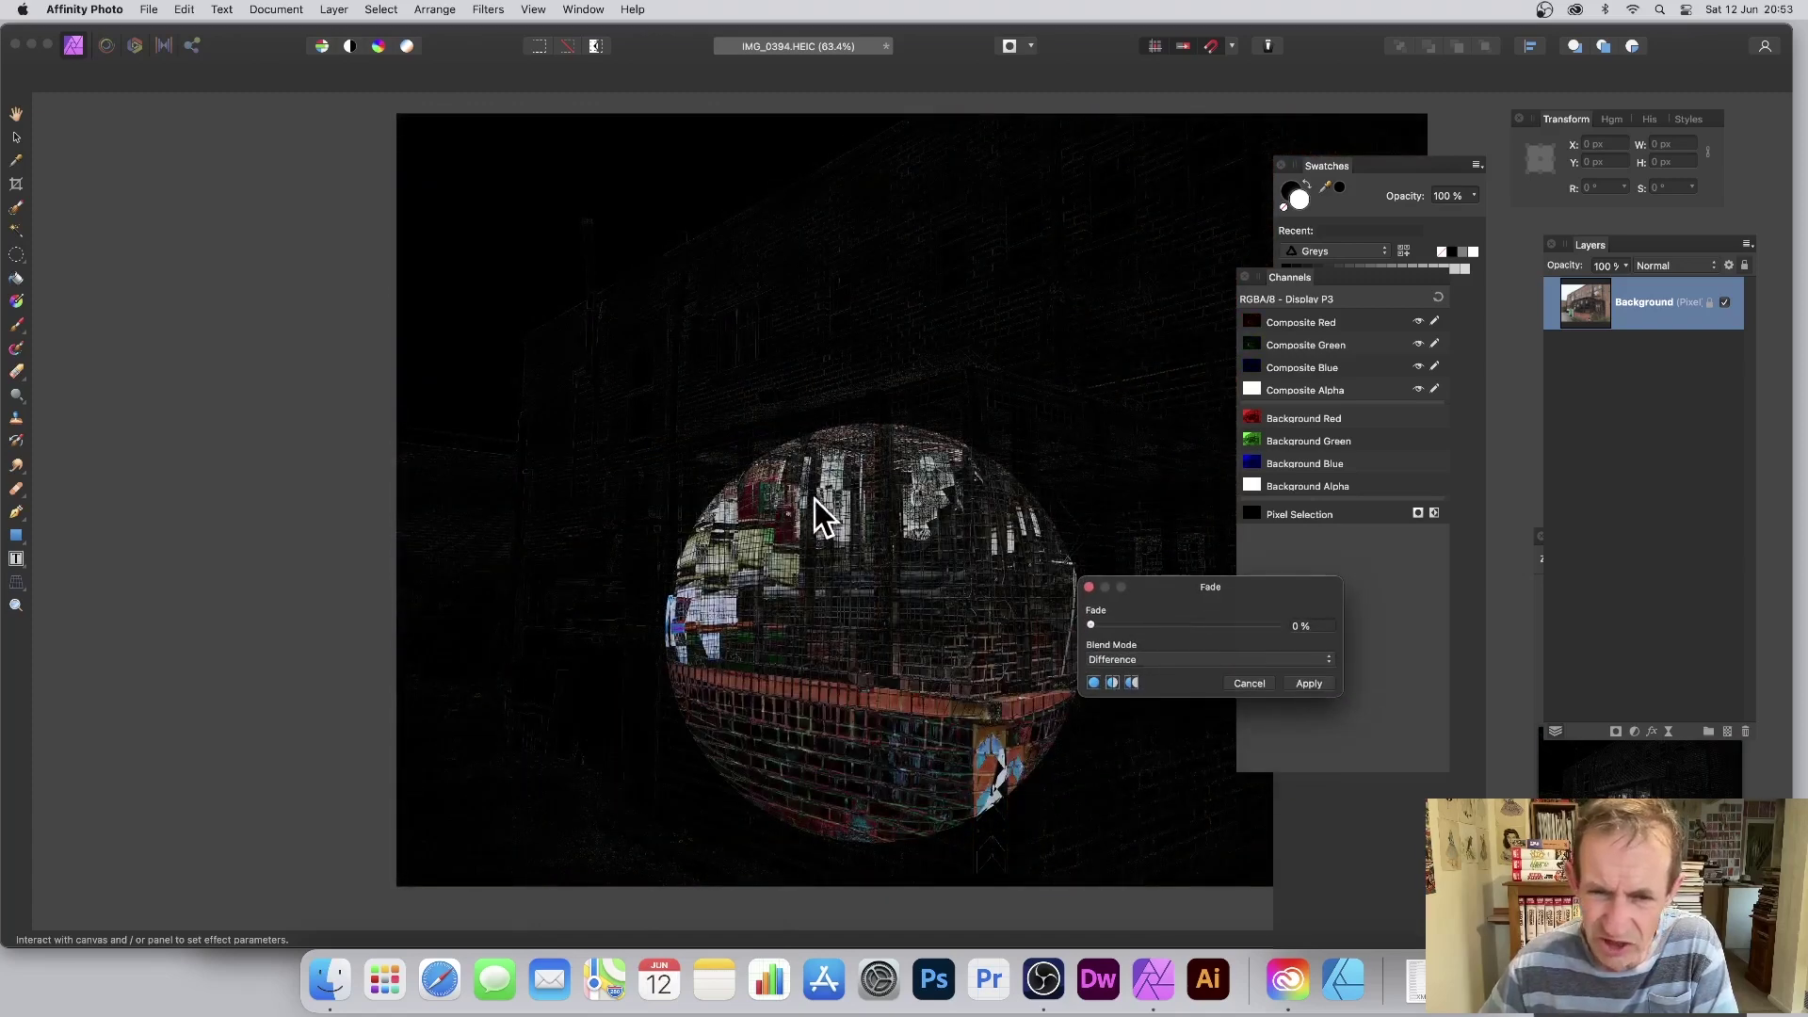
{"action": "left_click", "coordinate": [879, 650]}
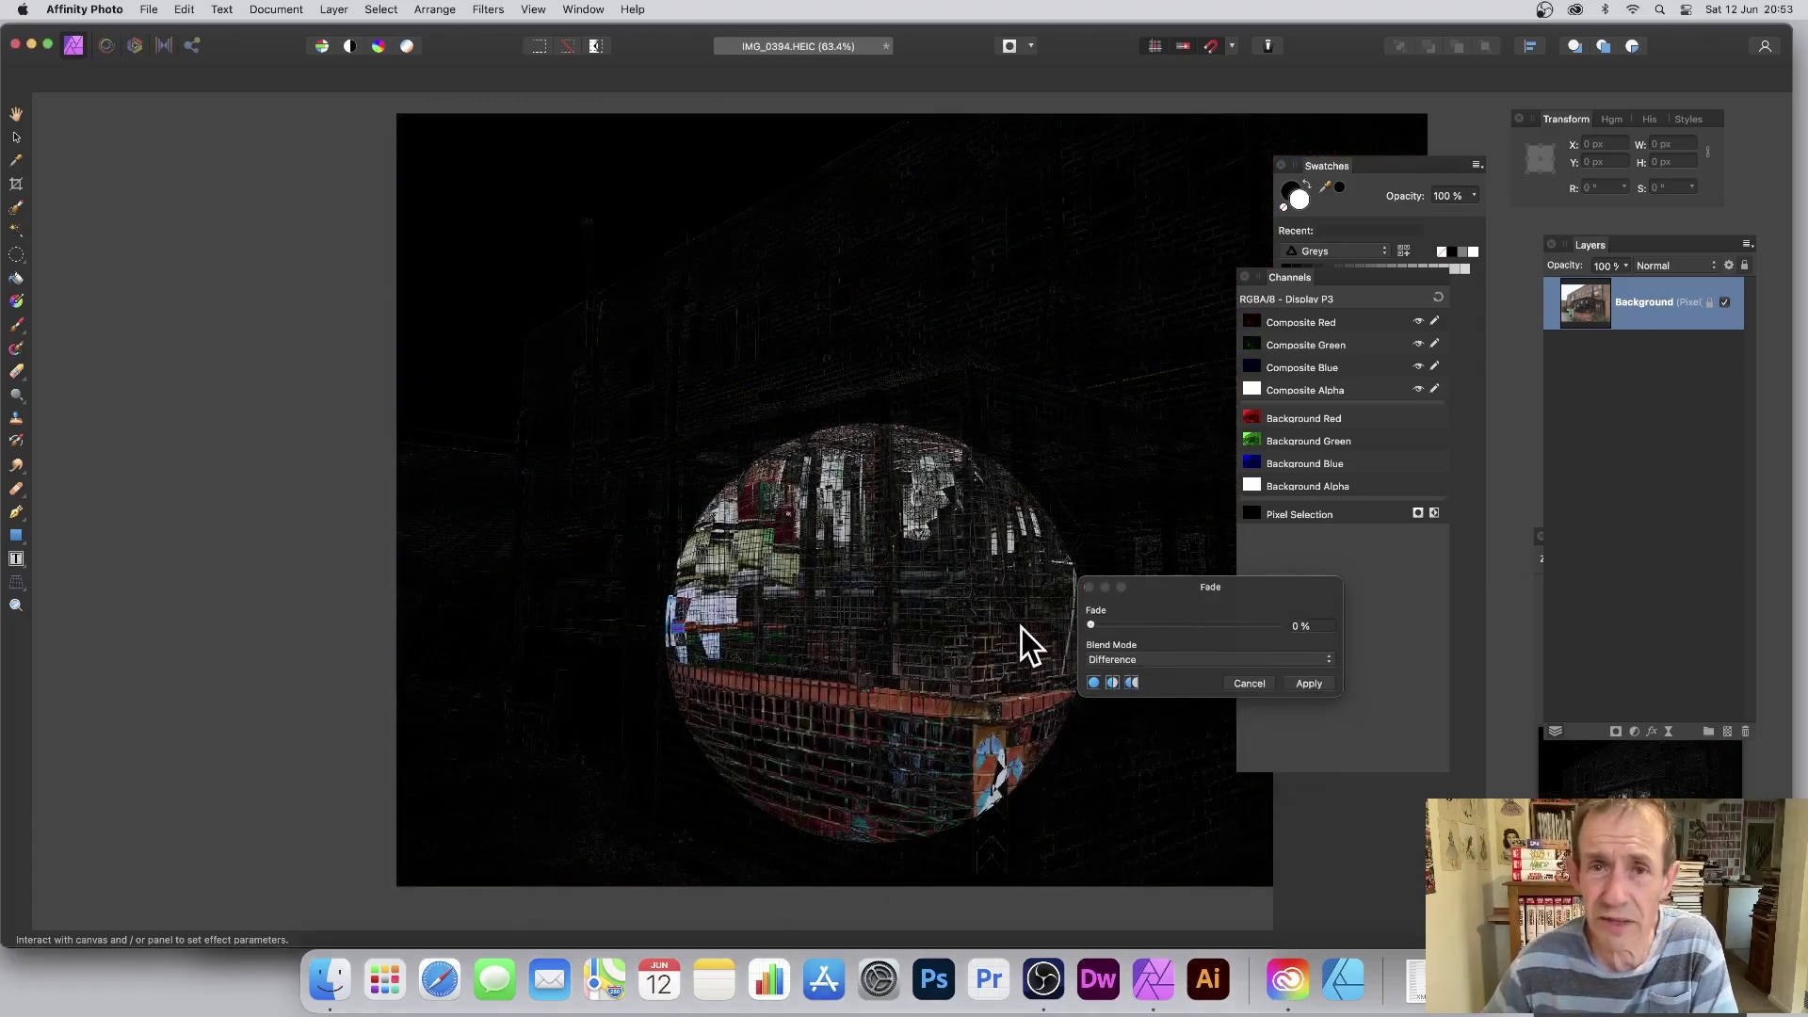
Cancel the fade and undo both sphere distortions to restore the original photo
{"action": "left_click", "coordinate": [1252, 682]}
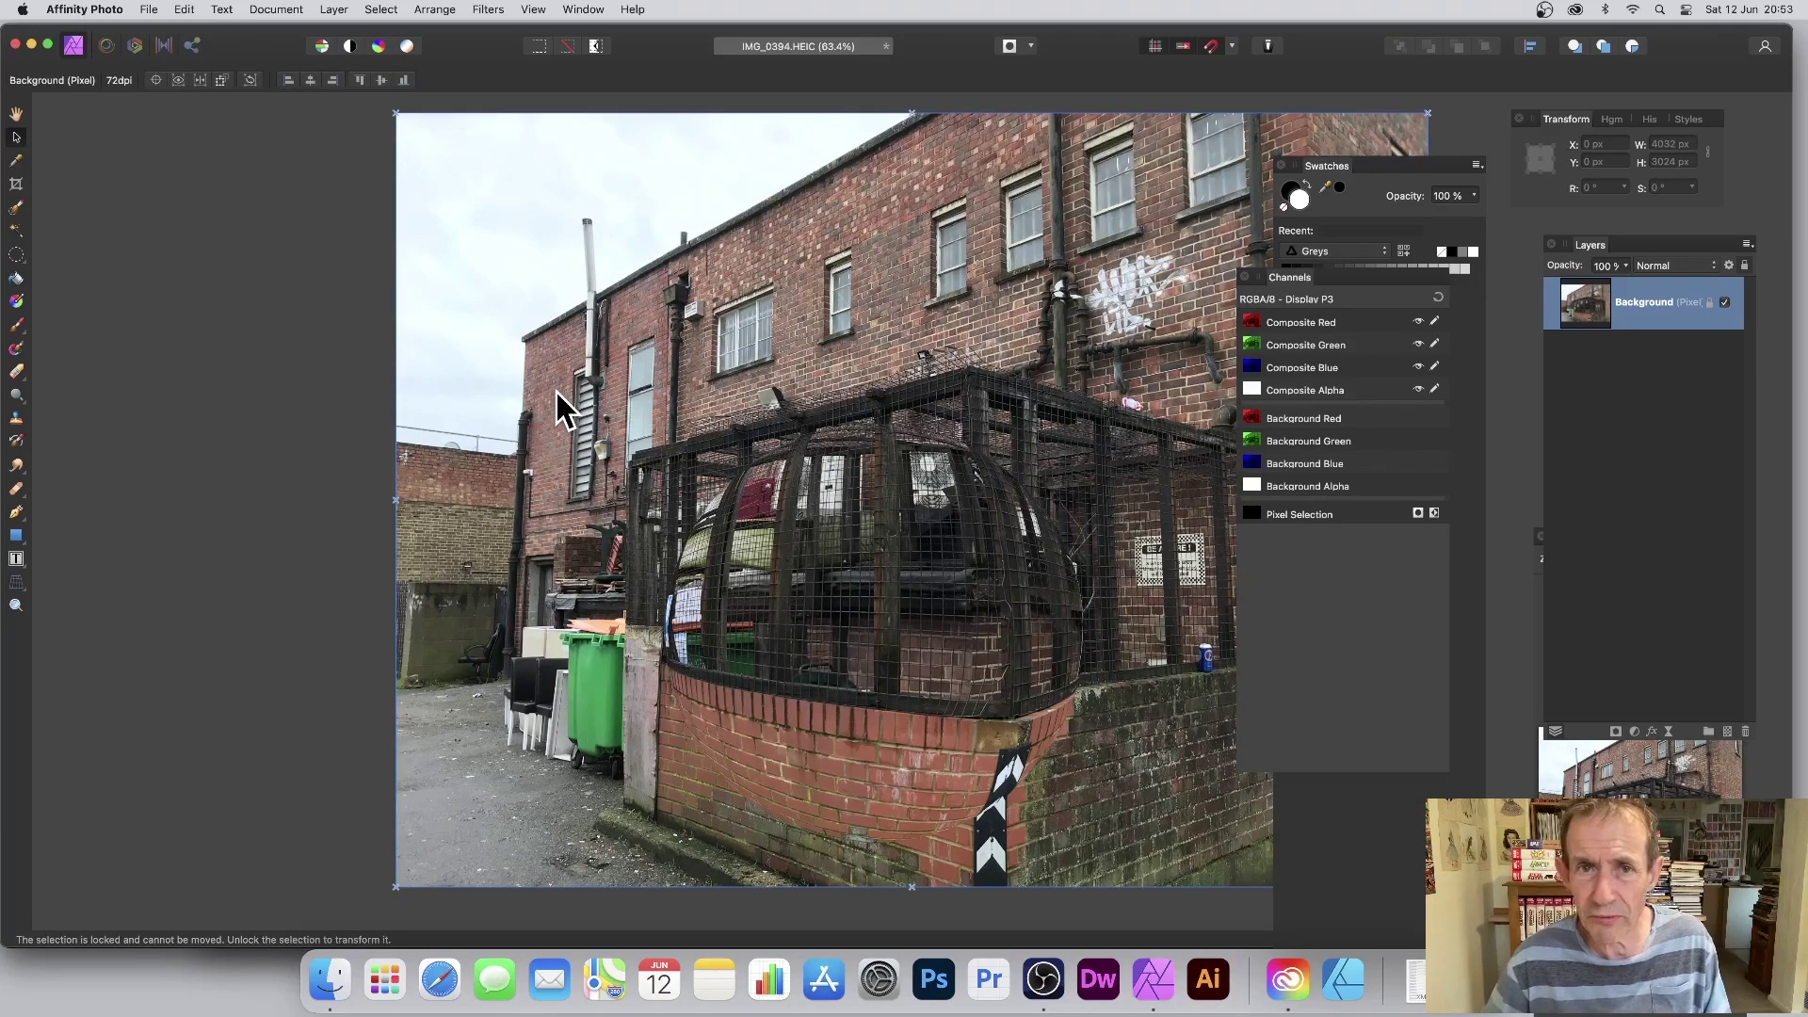
{"action": "key", "text": "super+z"}
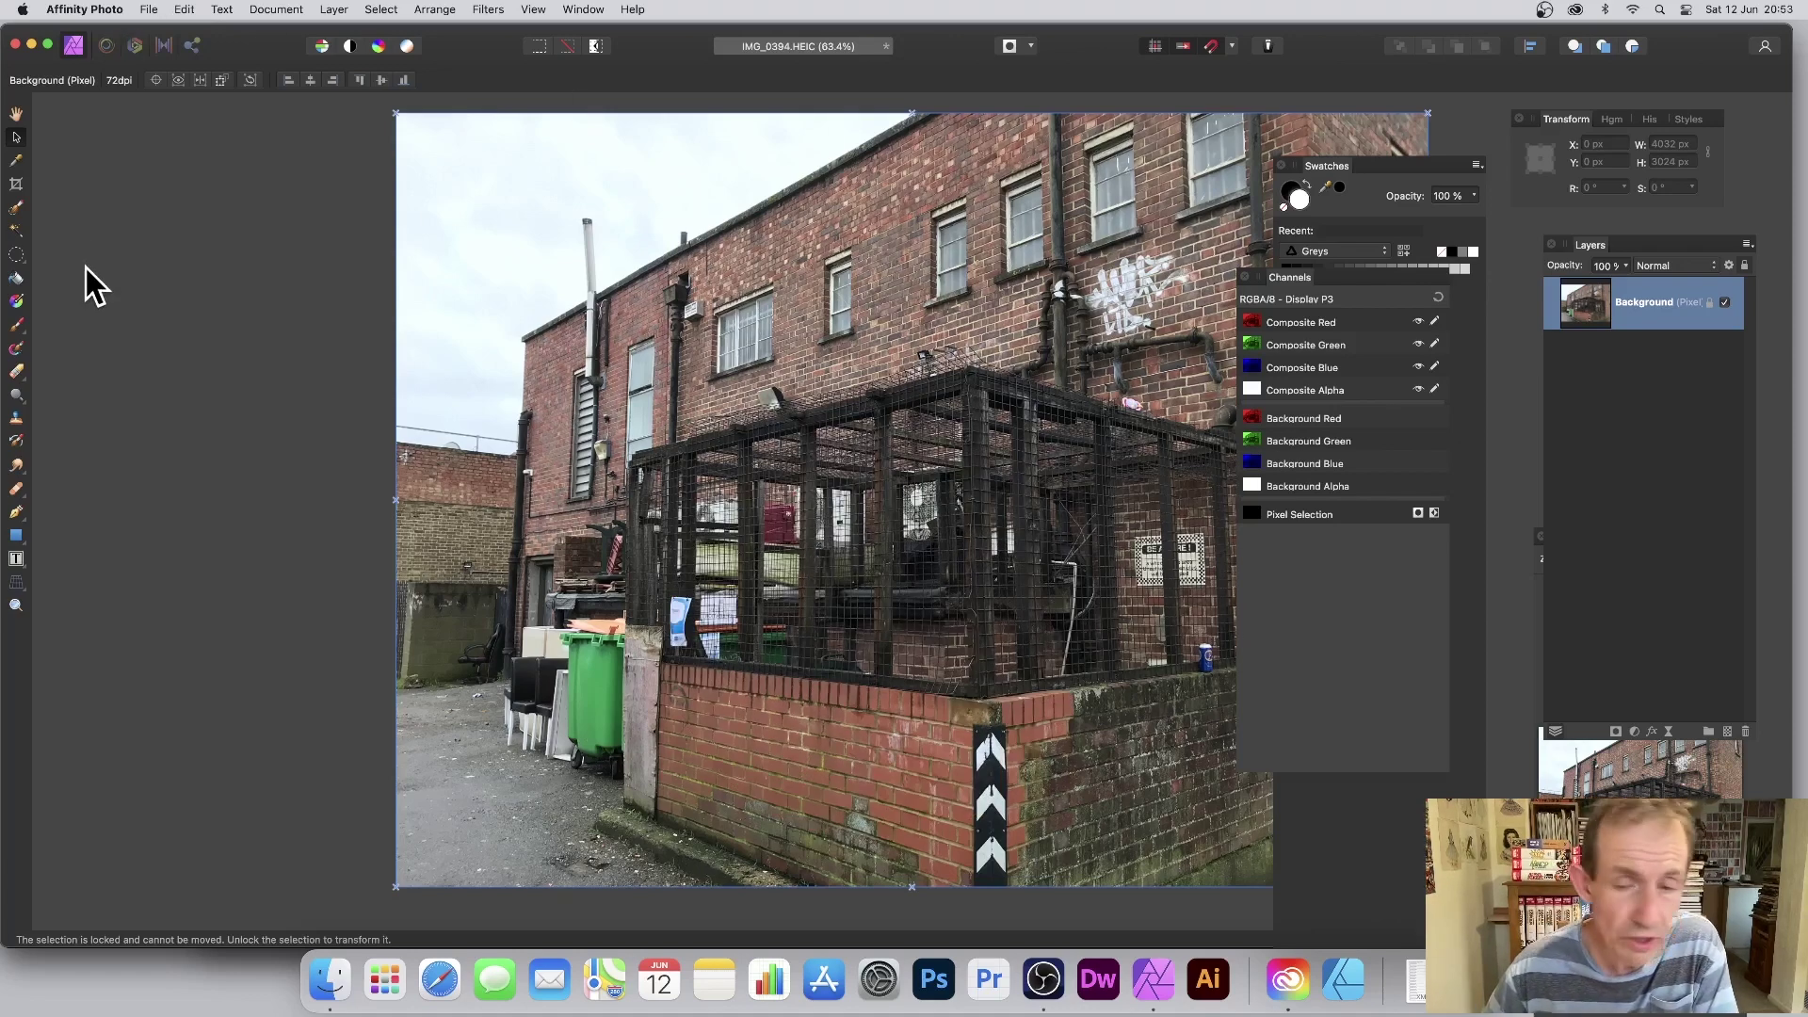
{"action": "key", "text": "super+z"}
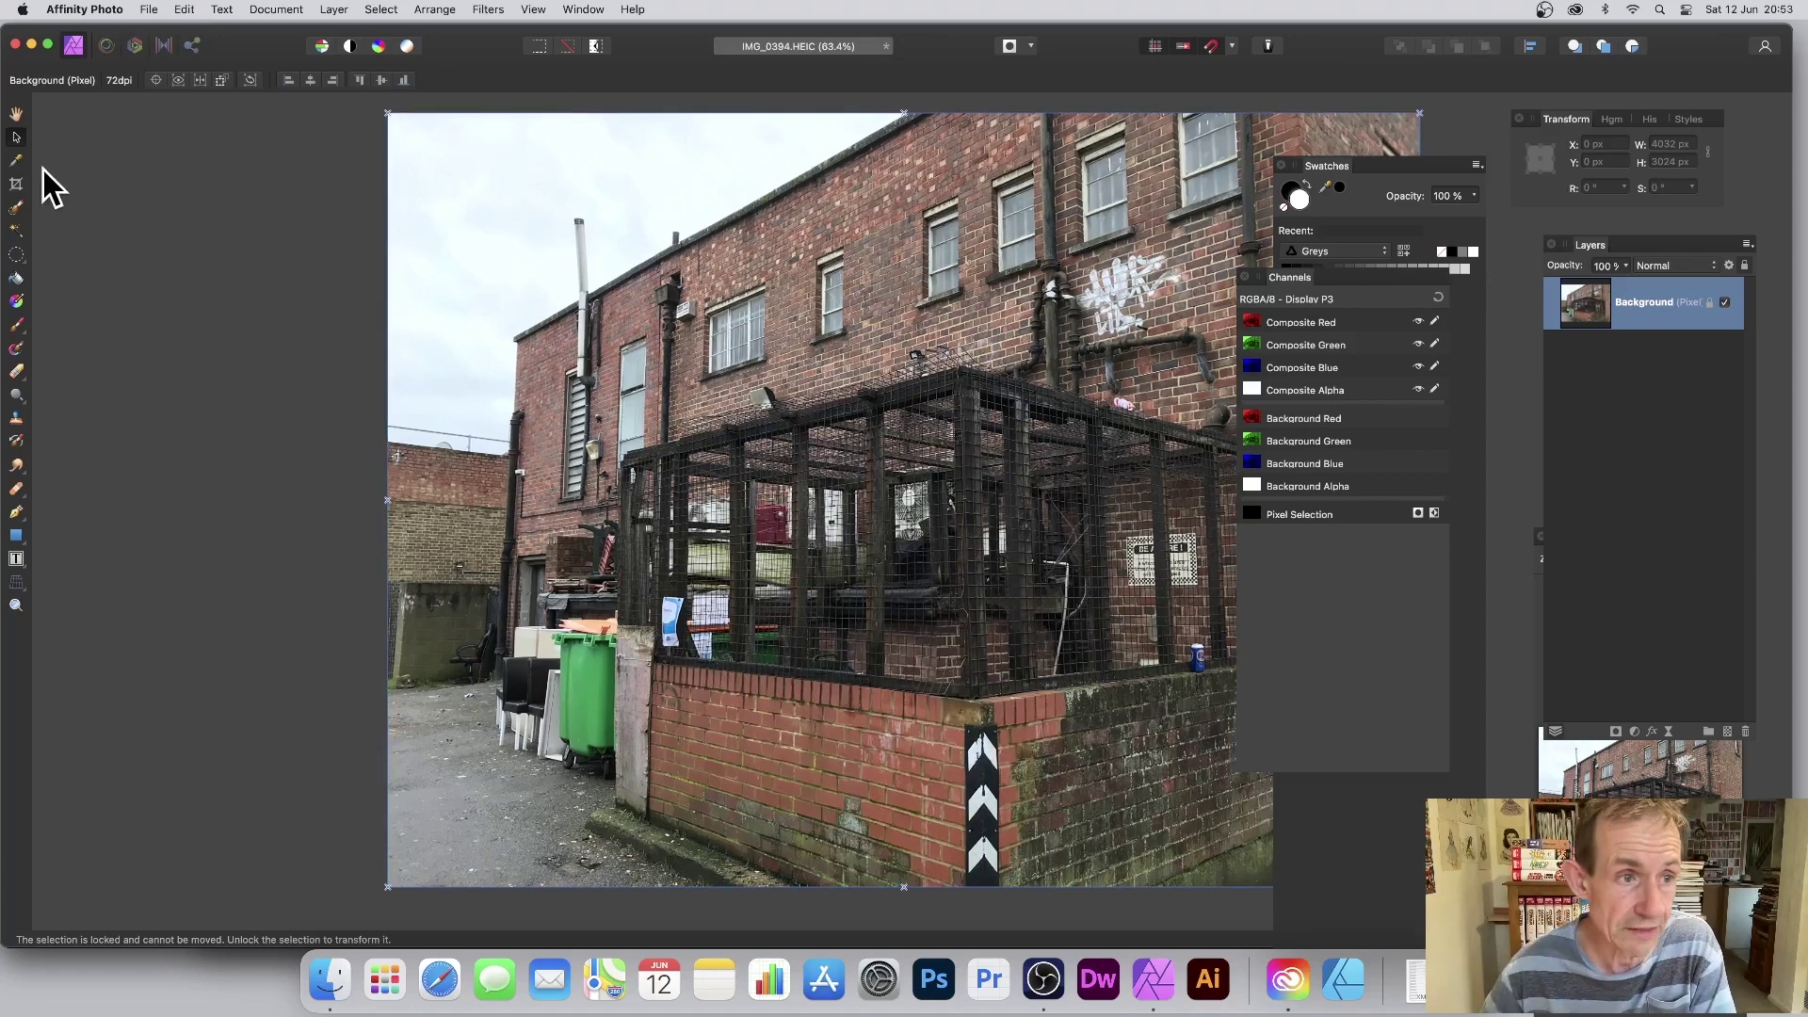
{"action": "left_click", "coordinate": [334, 11]}
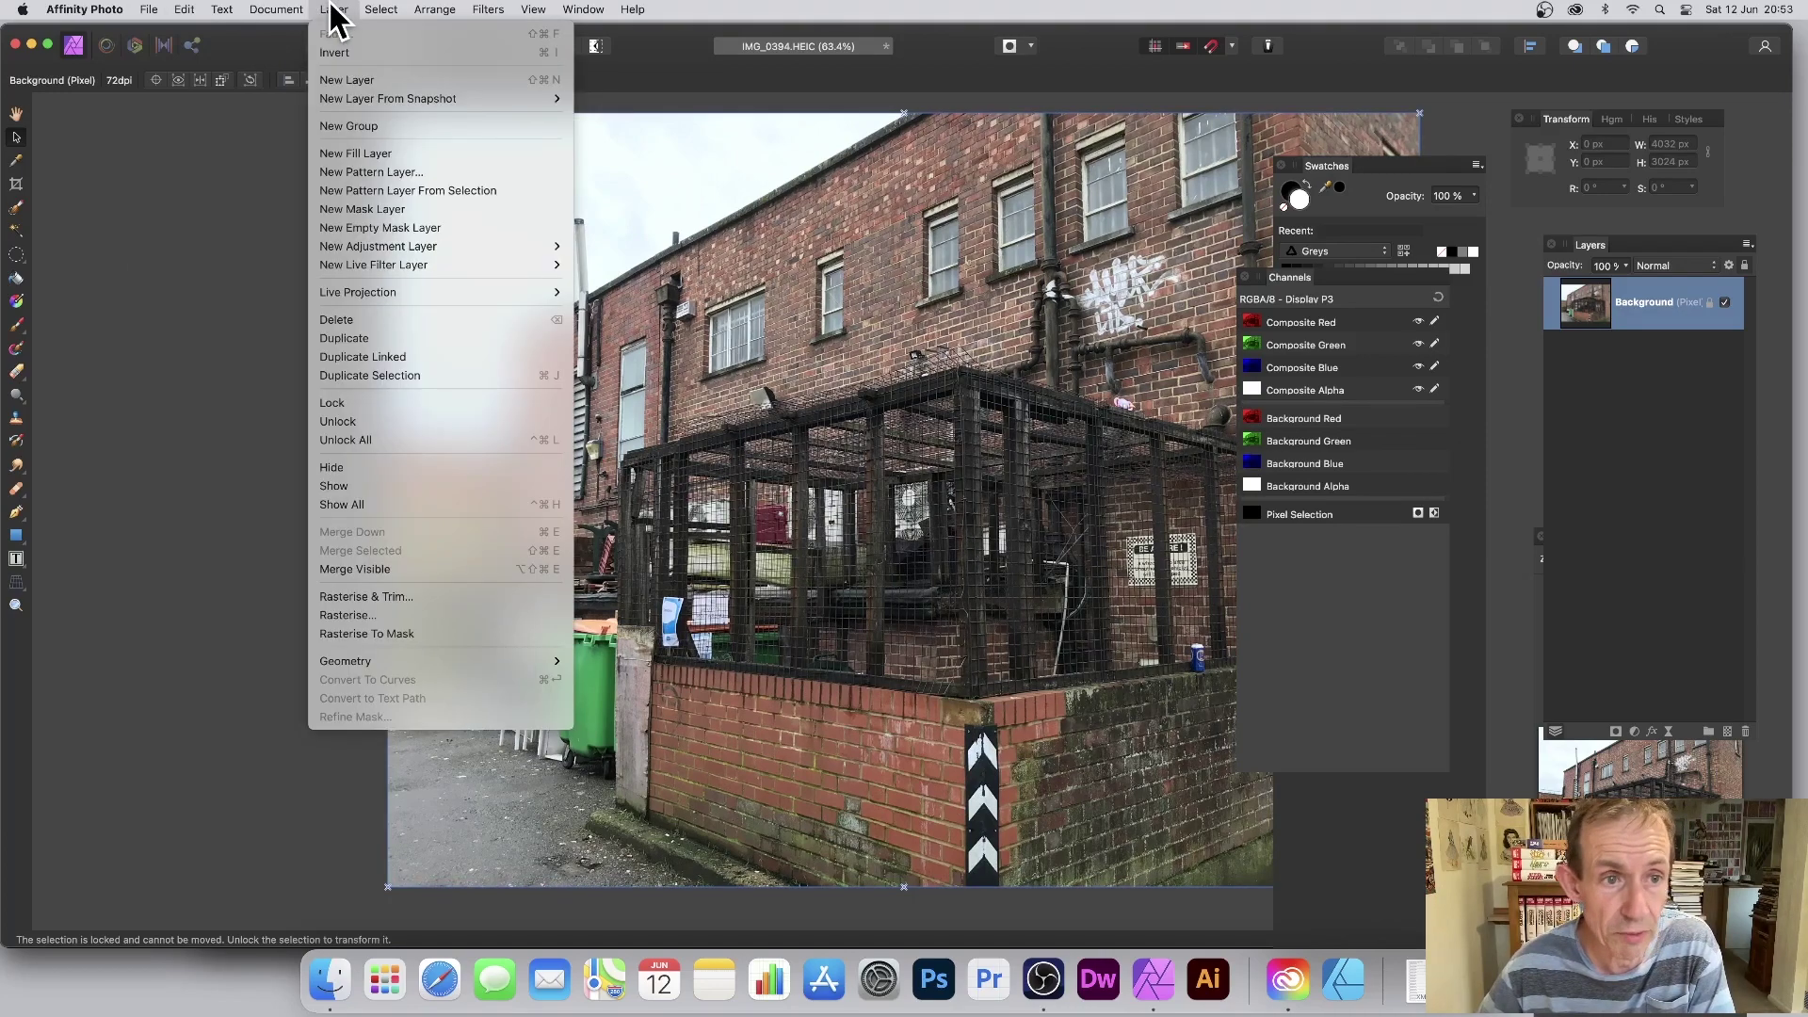
Duplicate the photo layer and scale the copy to 2103 × 1677.3 px over the cage
{"action": "left_click", "coordinate": [367, 337]}
{"action": "left_click_drag", "start_coordinate": [388, 113], "coordinate": [749, 462]}
{"action": "left_click_drag", "start_coordinate": [956, 633], "coordinate": [700, 504]}
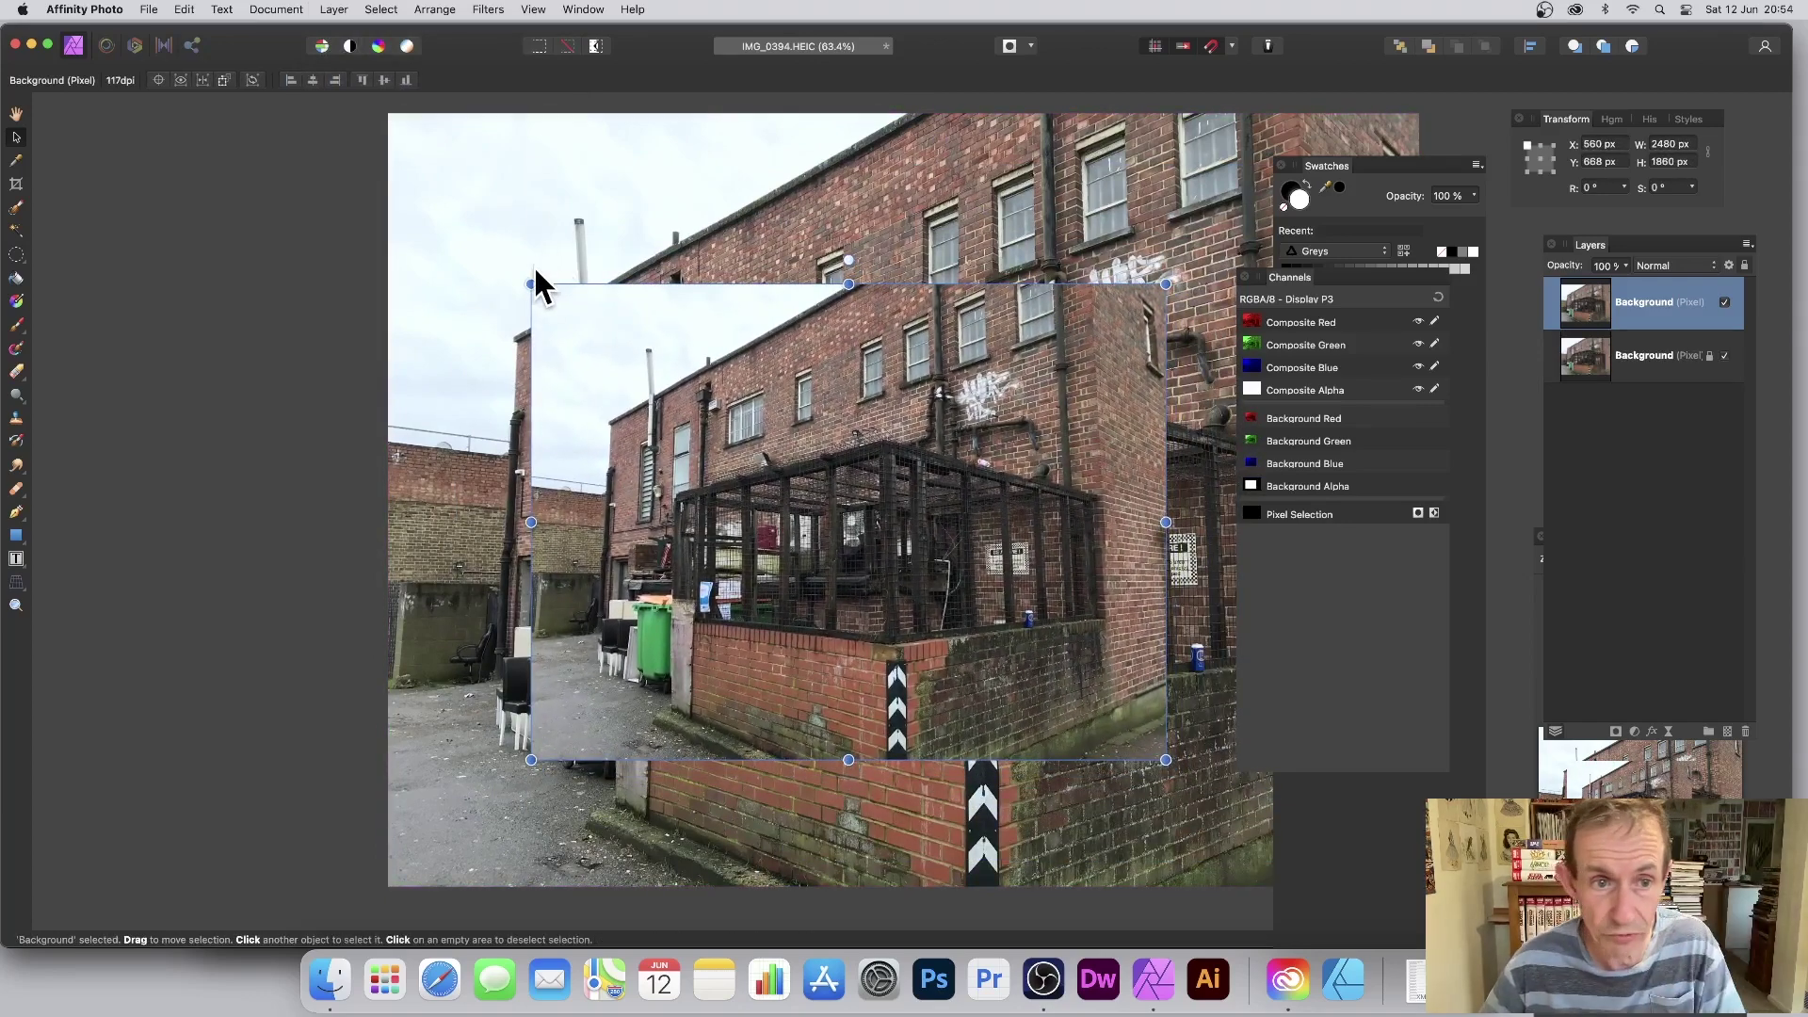
{"action": "left_click_drag", "start_coordinate": [529, 281], "coordinate": [627, 355]}
{"action": "left_click_drag", "start_coordinate": [788, 524], "coordinate": [732, 467]}
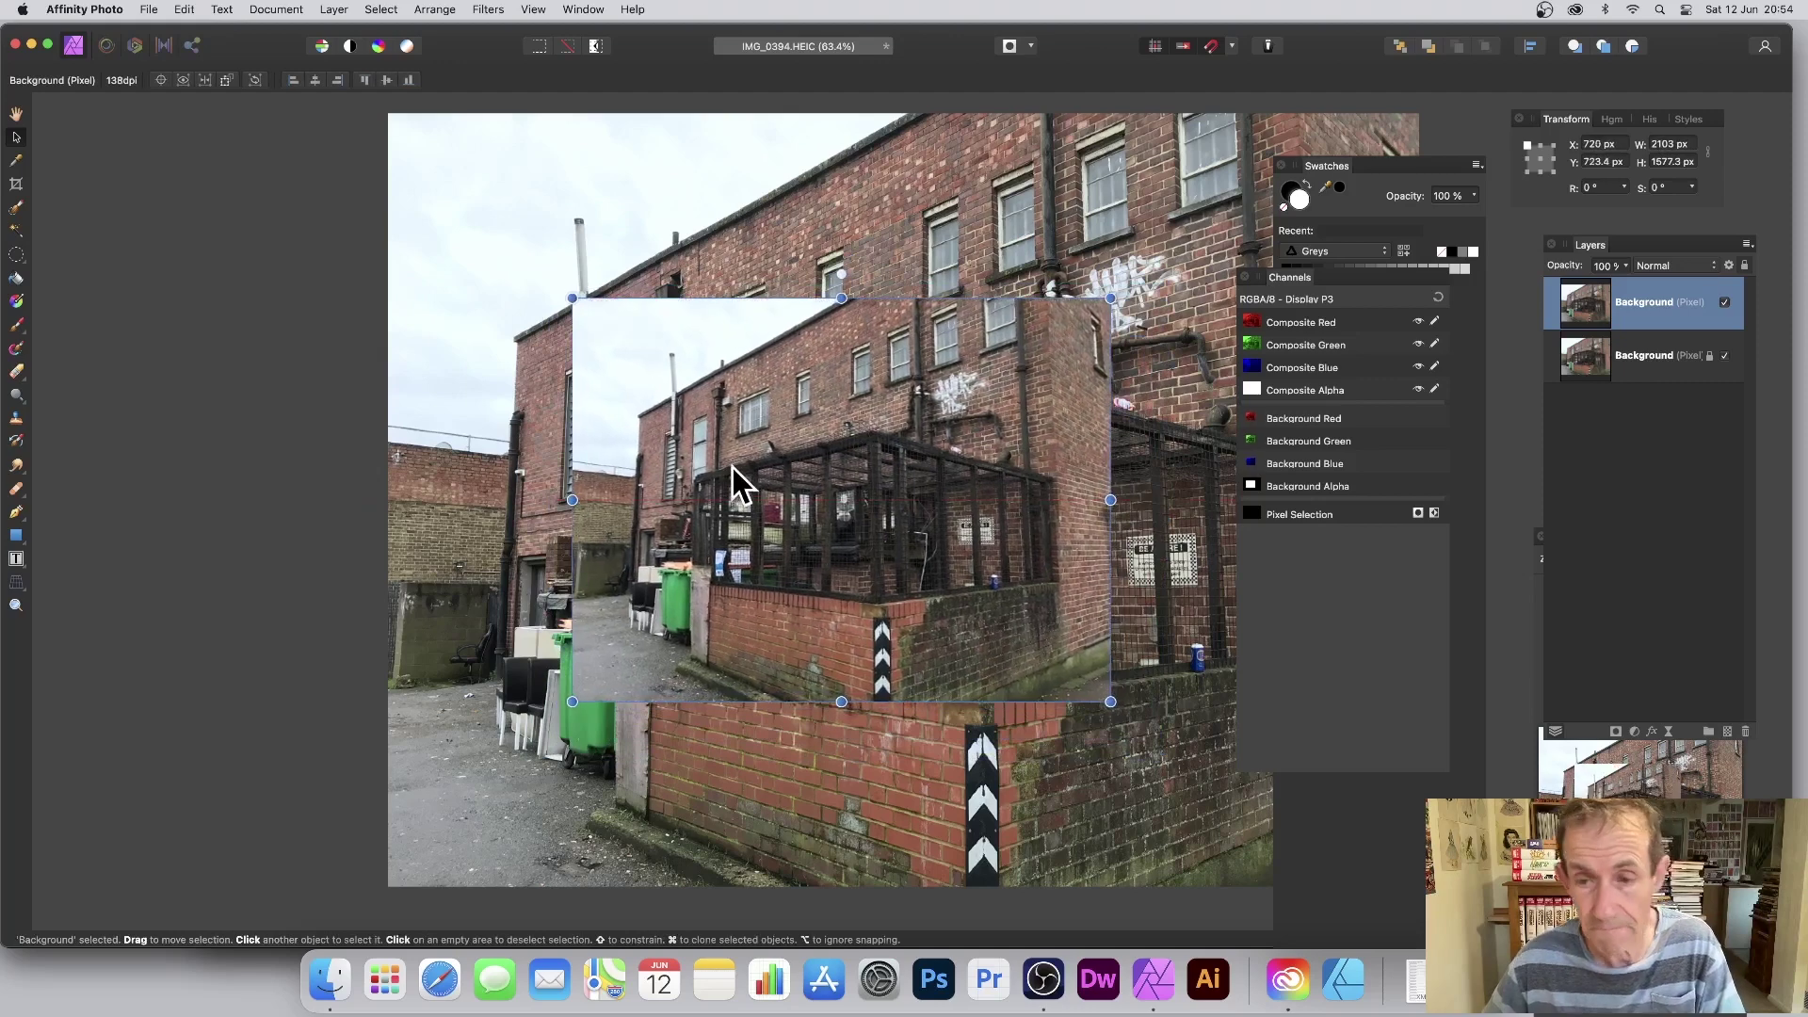
Start a Spherical distortion on the copy and try radius and centre positions over the inset
{"action": "left_click", "coordinate": [486, 9]}
{"action": "mouse_move", "coordinate": [499, 100]}
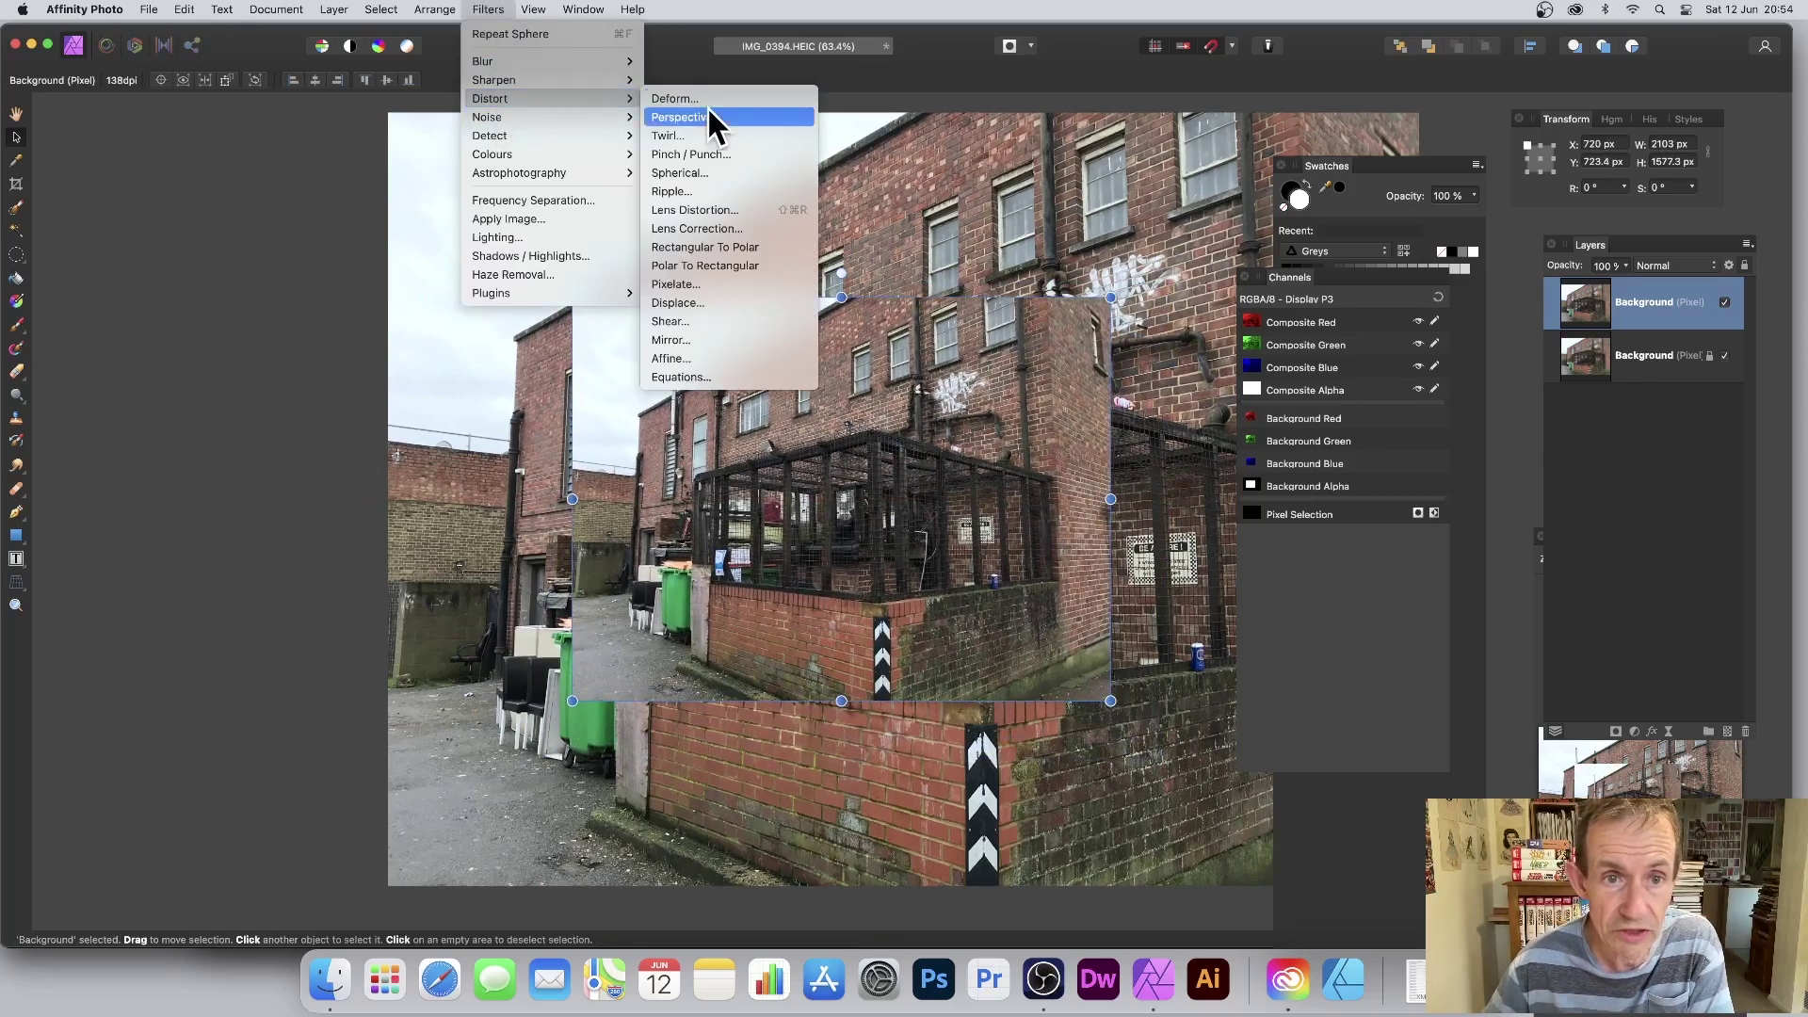
{"action": "left_click", "coordinate": [690, 173]}
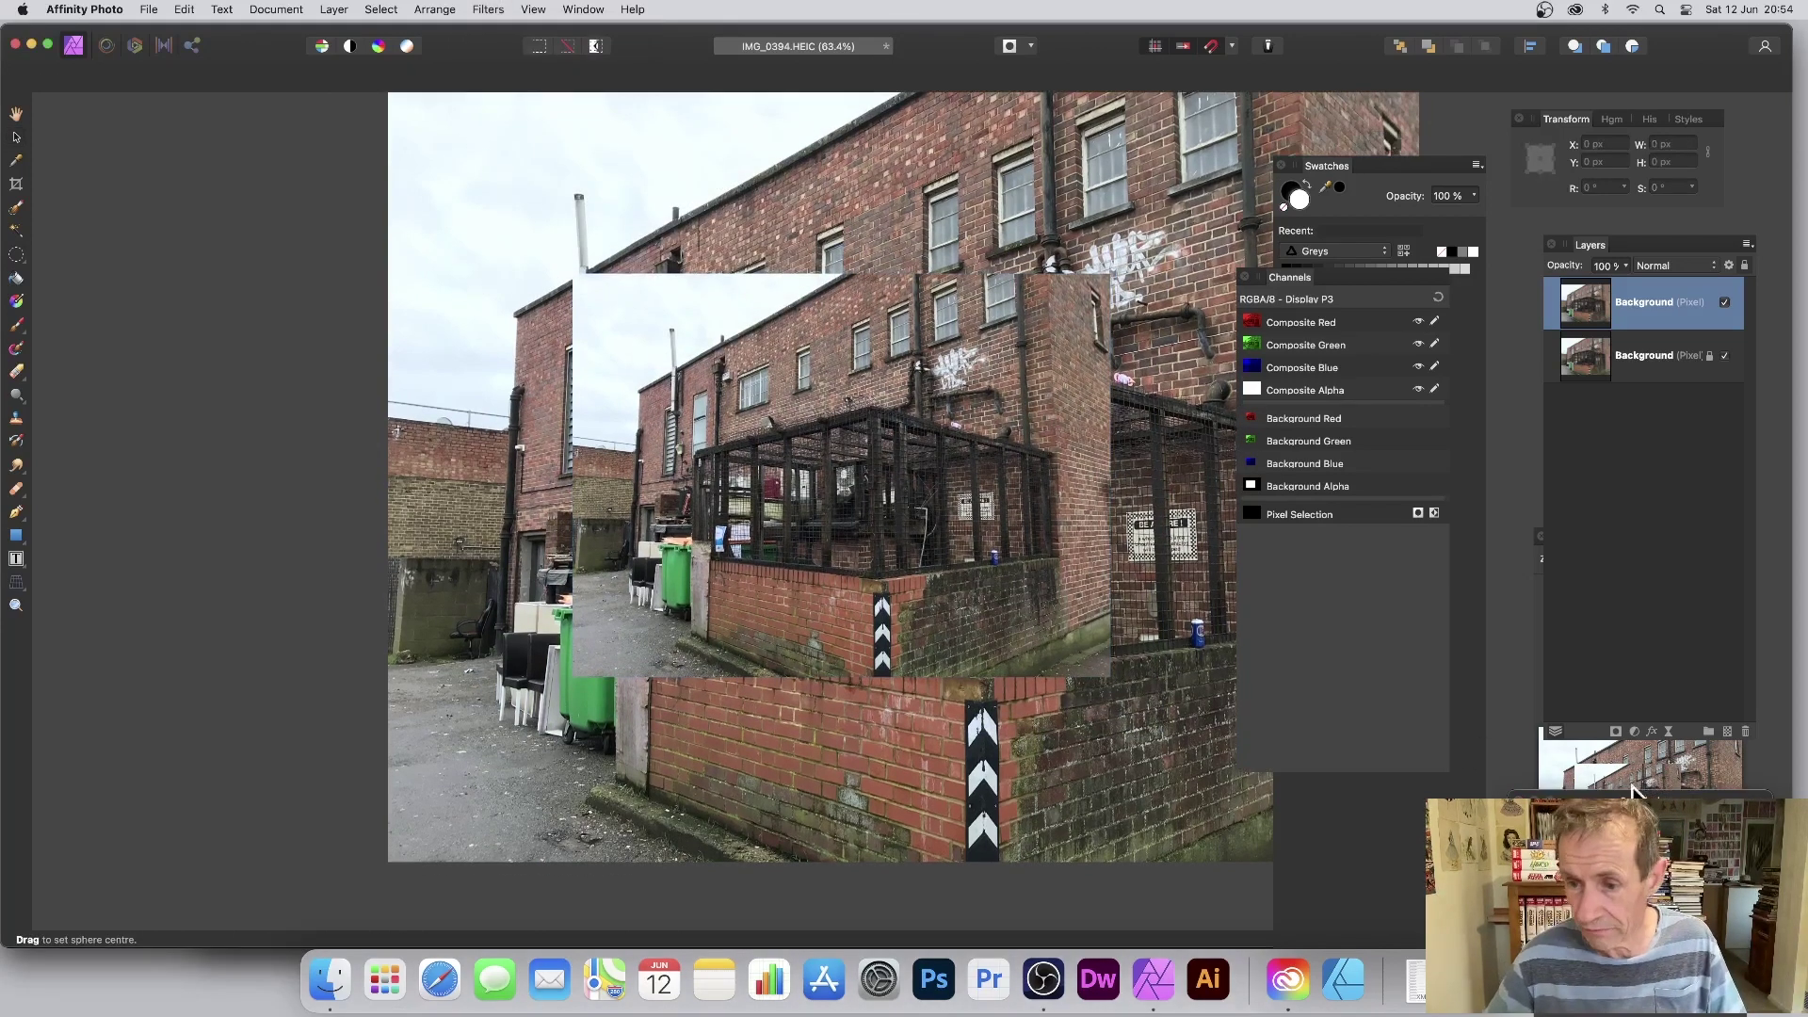
{"action": "left_click_drag", "start_coordinate": [1143, 533], "coordinate": [1005, 530]}
{"action": "left_click_drag", "start_coordinate": [756, 343], "coordinate": [896, 347]}
{"action": "mouse_move", "coordinate": [1006, 529]}
{"action": "left_mouse_down"}
{"action": "mouse_move", "coordinate": [1036, 527]}
{"action": "mouse_move", "coordinate": [997, 527]}
{"action": "left_mouse_up"}
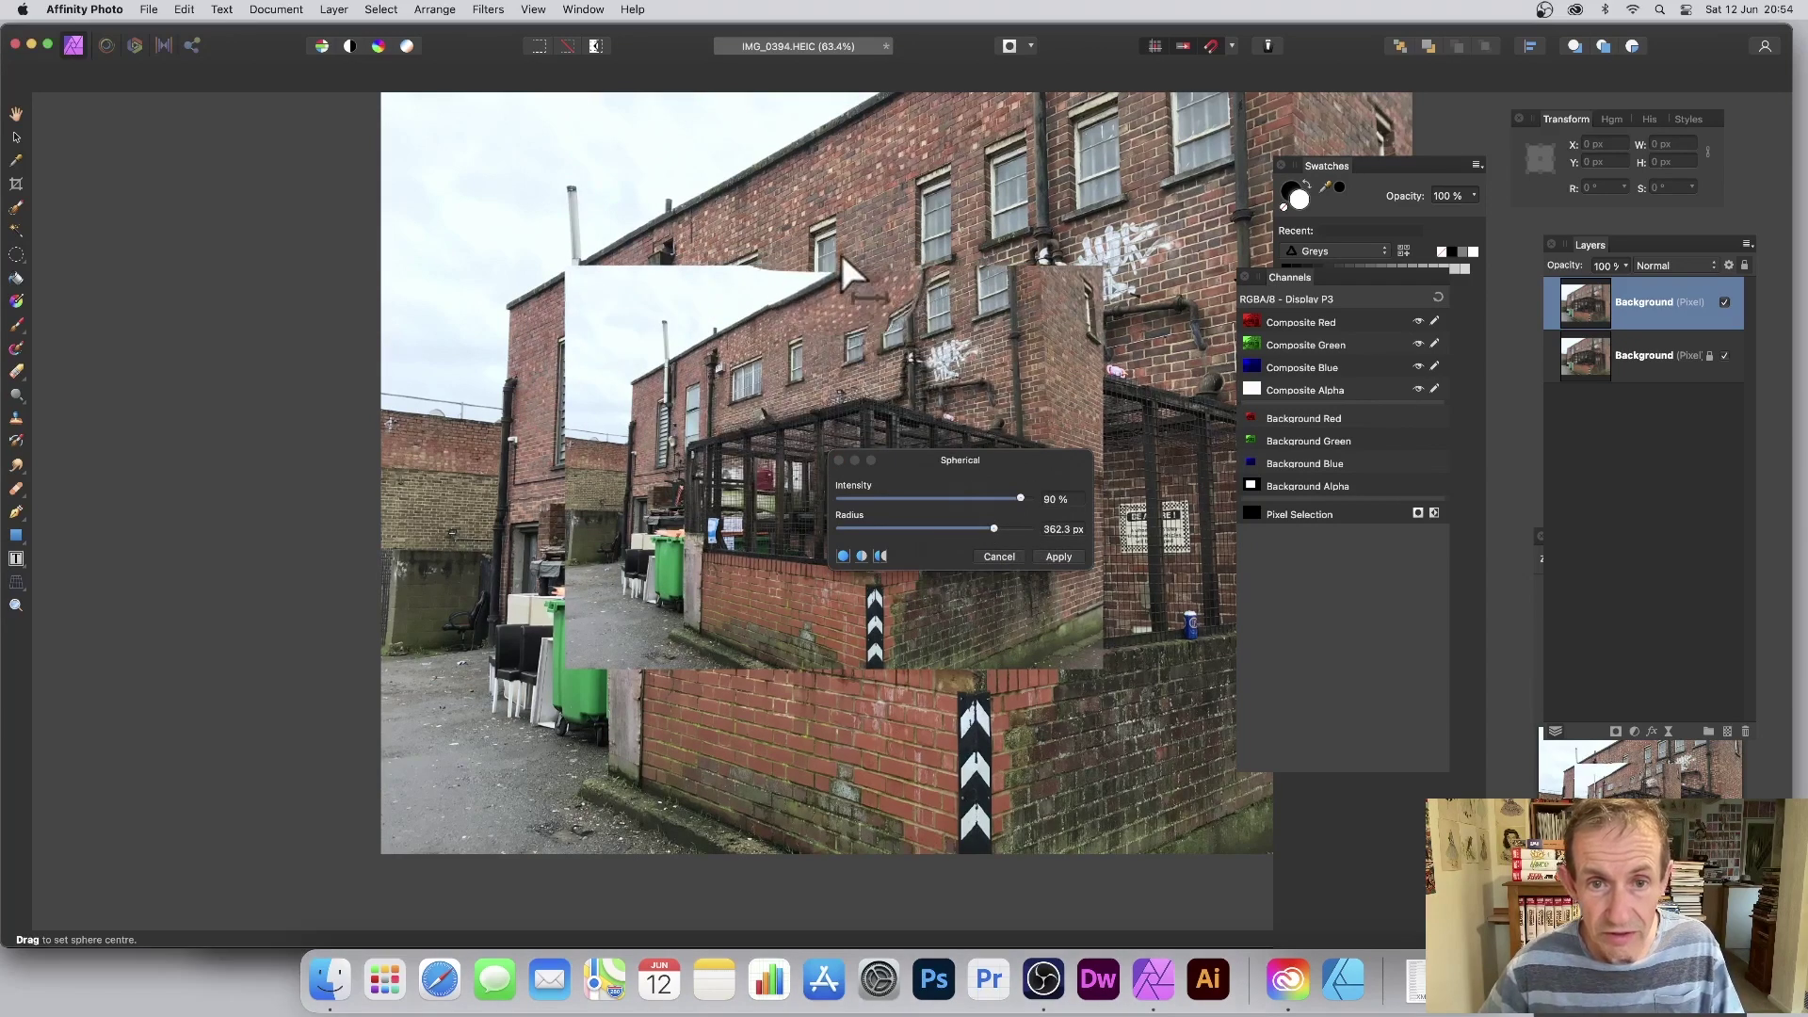
{"action": "left_click_drag", "start_coordinate": [840, 252], "coordinate": [1047, 530]}
{"action": "left_click", "coordinate": [997, 529]}
{"action": "left_click_drag", "start_coordinate": [818, 394], "coordinate": [816, 265]}
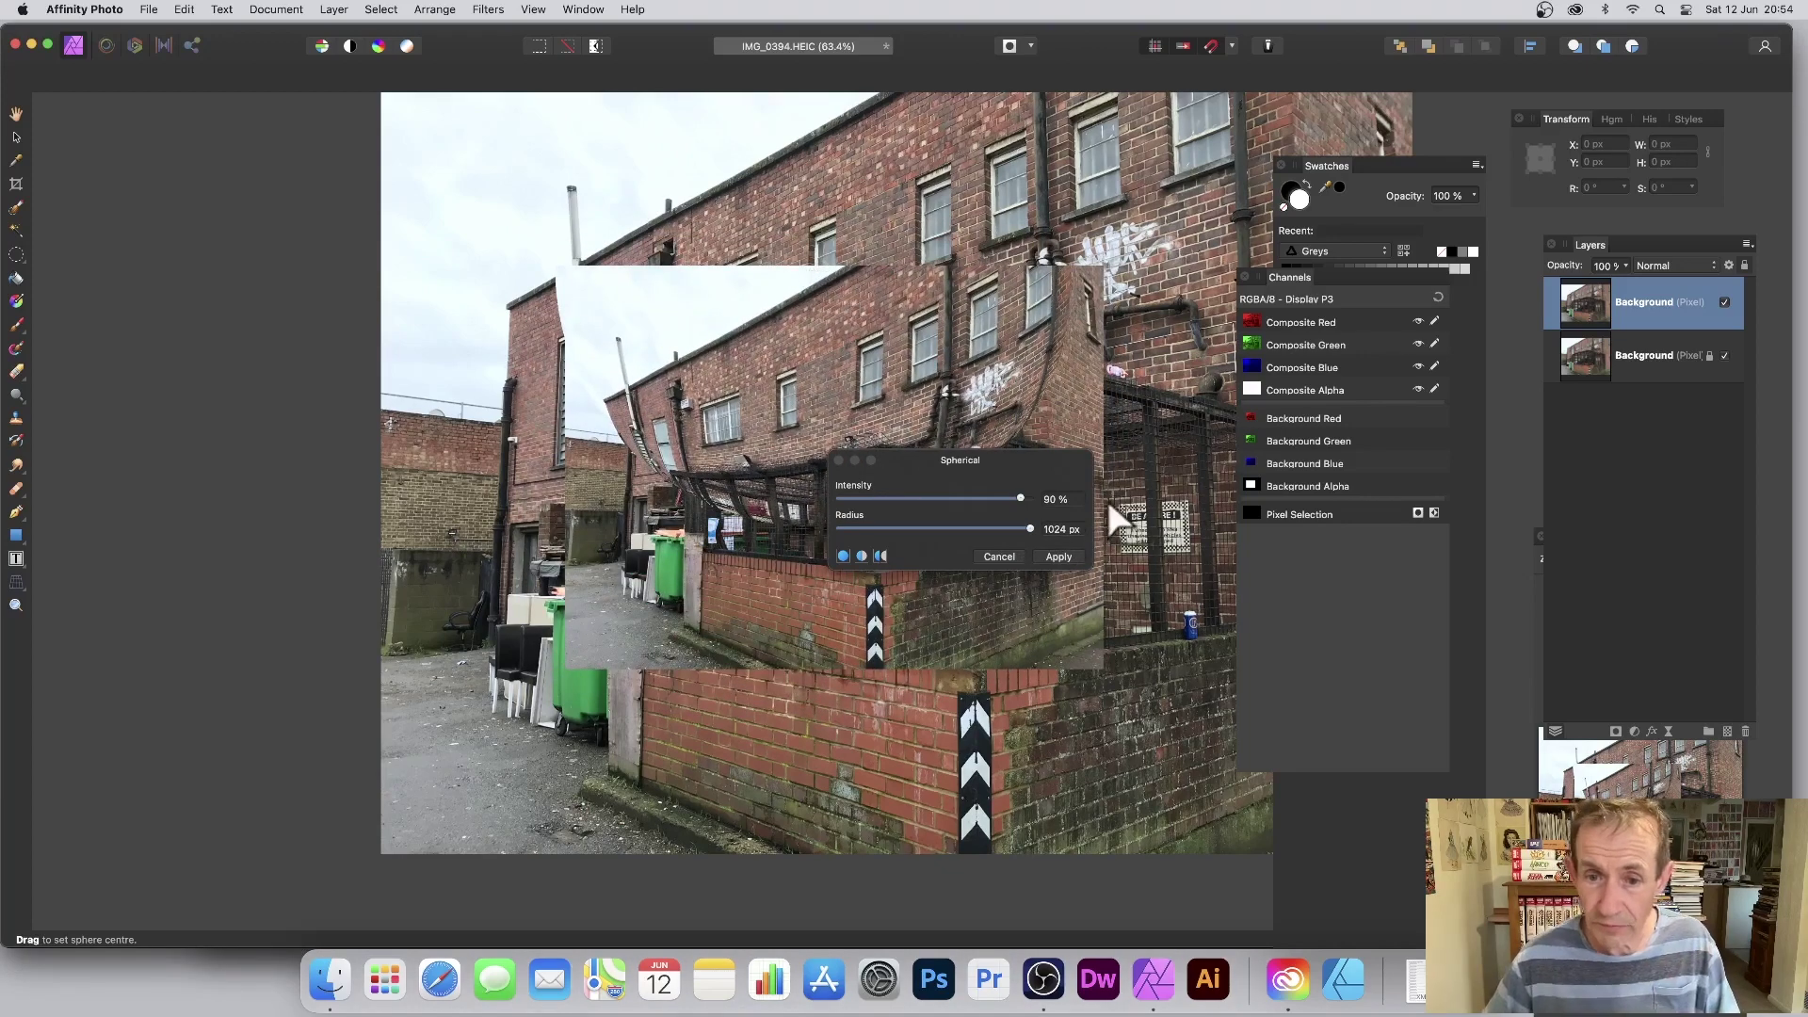
Set the sphere radius to 4000 px at 90% intensity and reposition the distortion centre
{"action": "left_click", "coordinate": [1043, 529]}
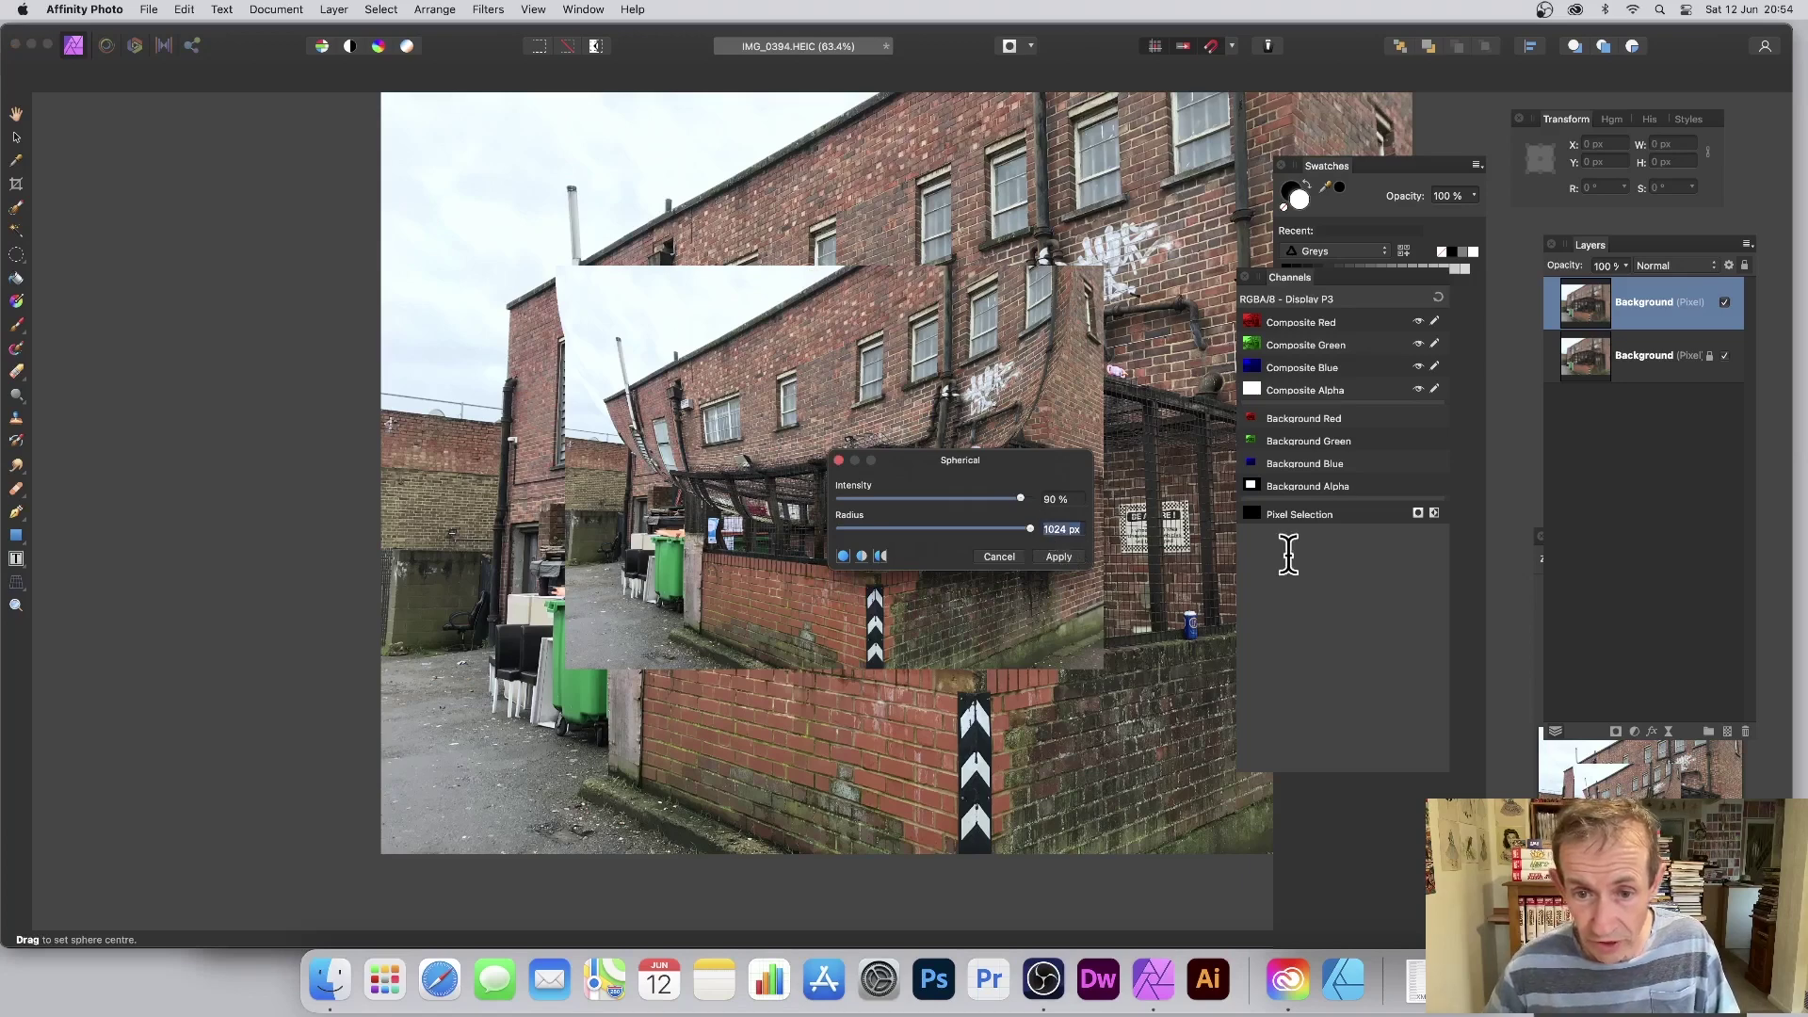
{"action": "type", "text": "4000"}
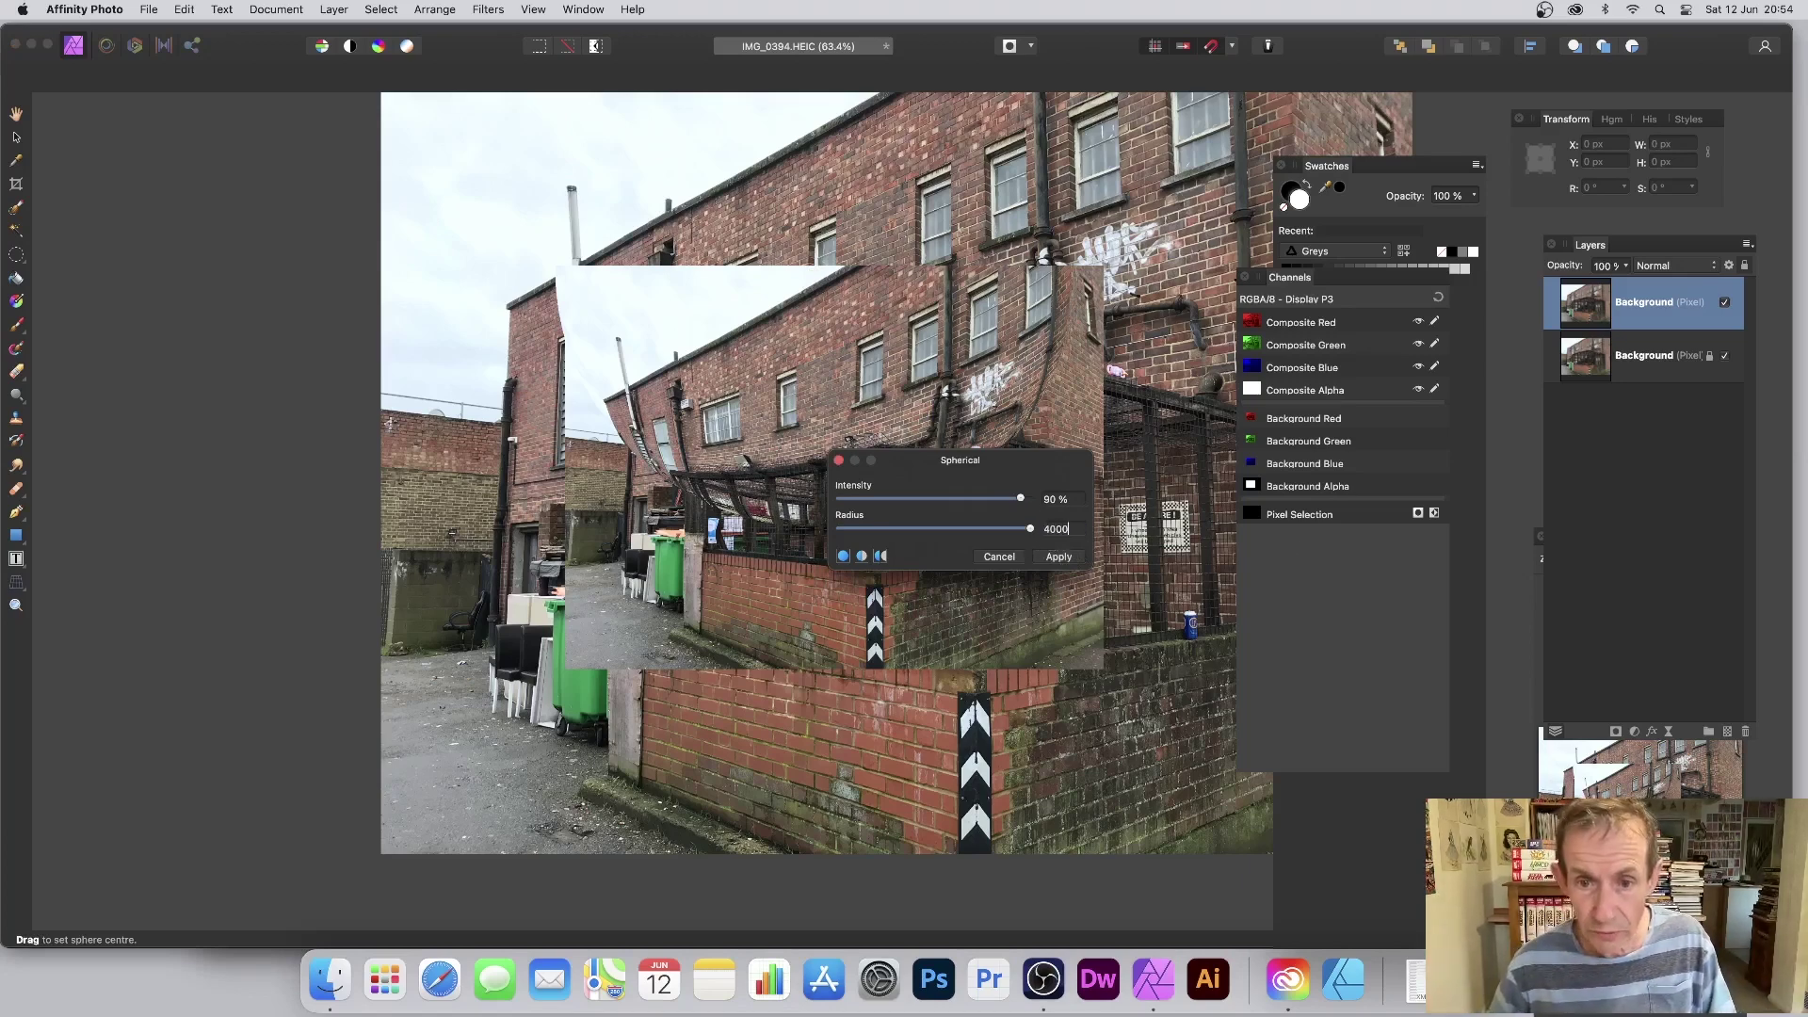
{"action": "key", "text": "Tab"}
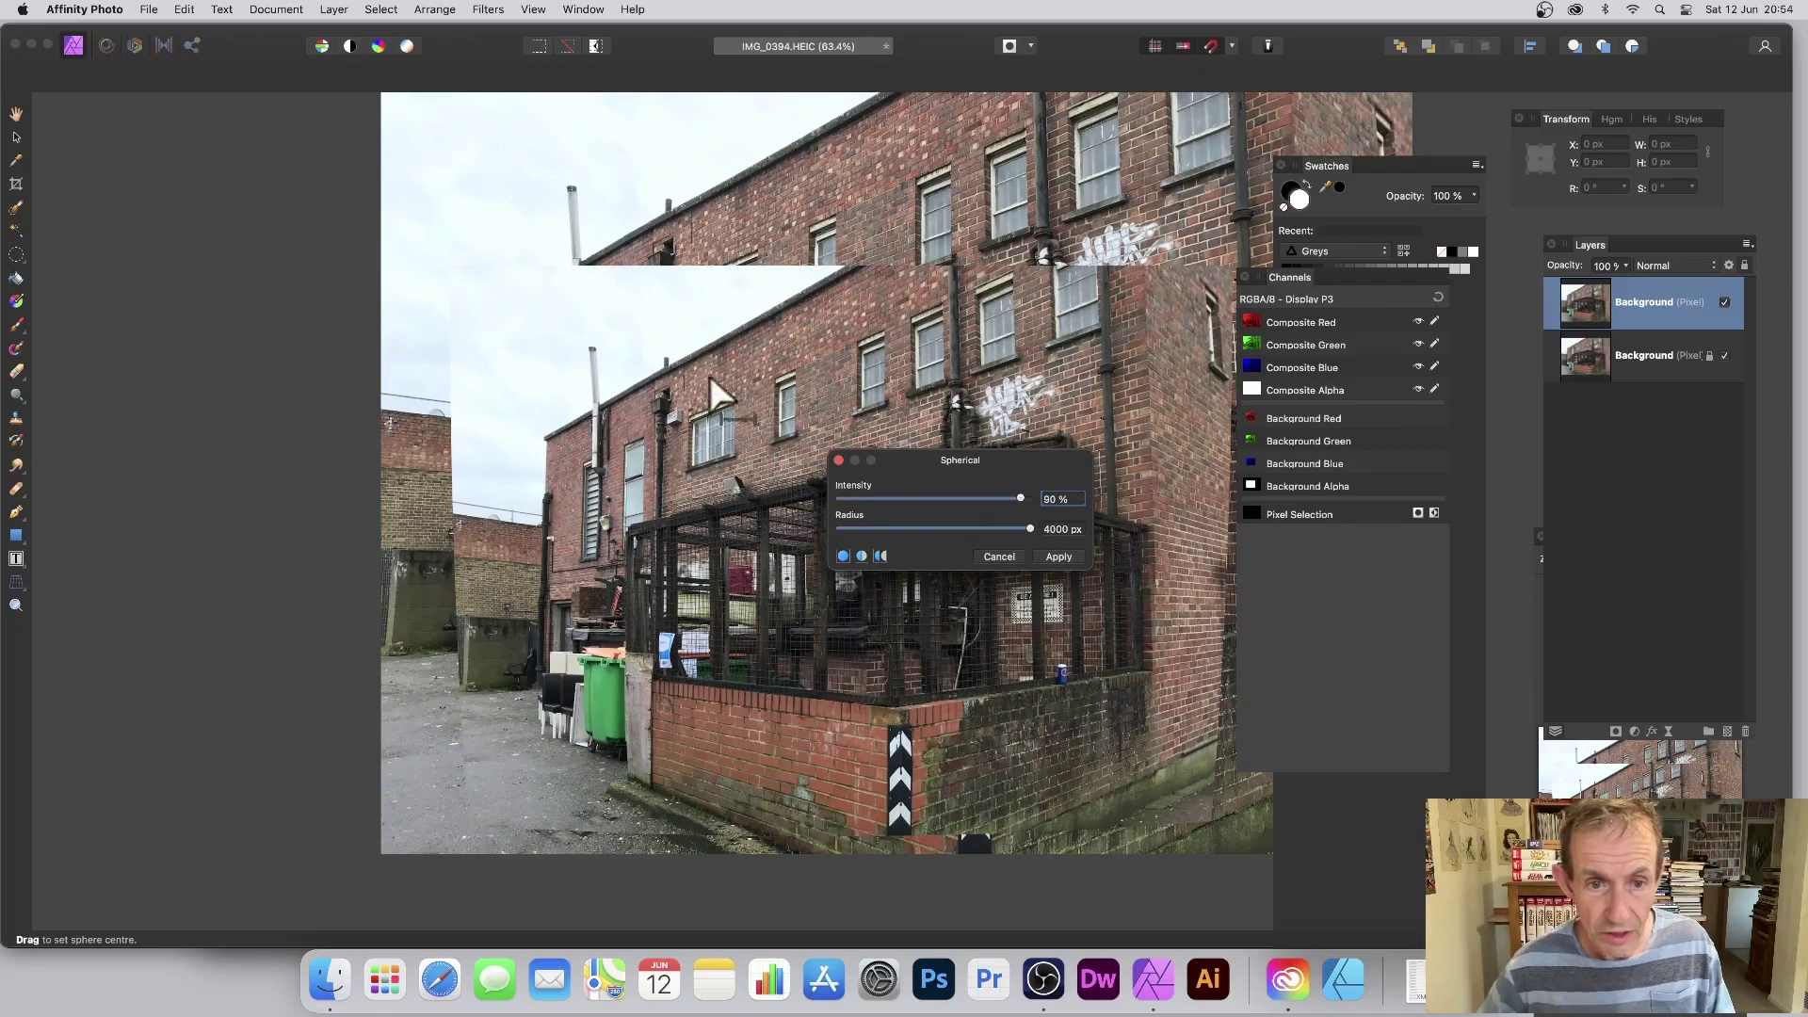
{"action": "left_click_drag", "start_coordinate": [709, 375], "coordinate": [68, 174]}
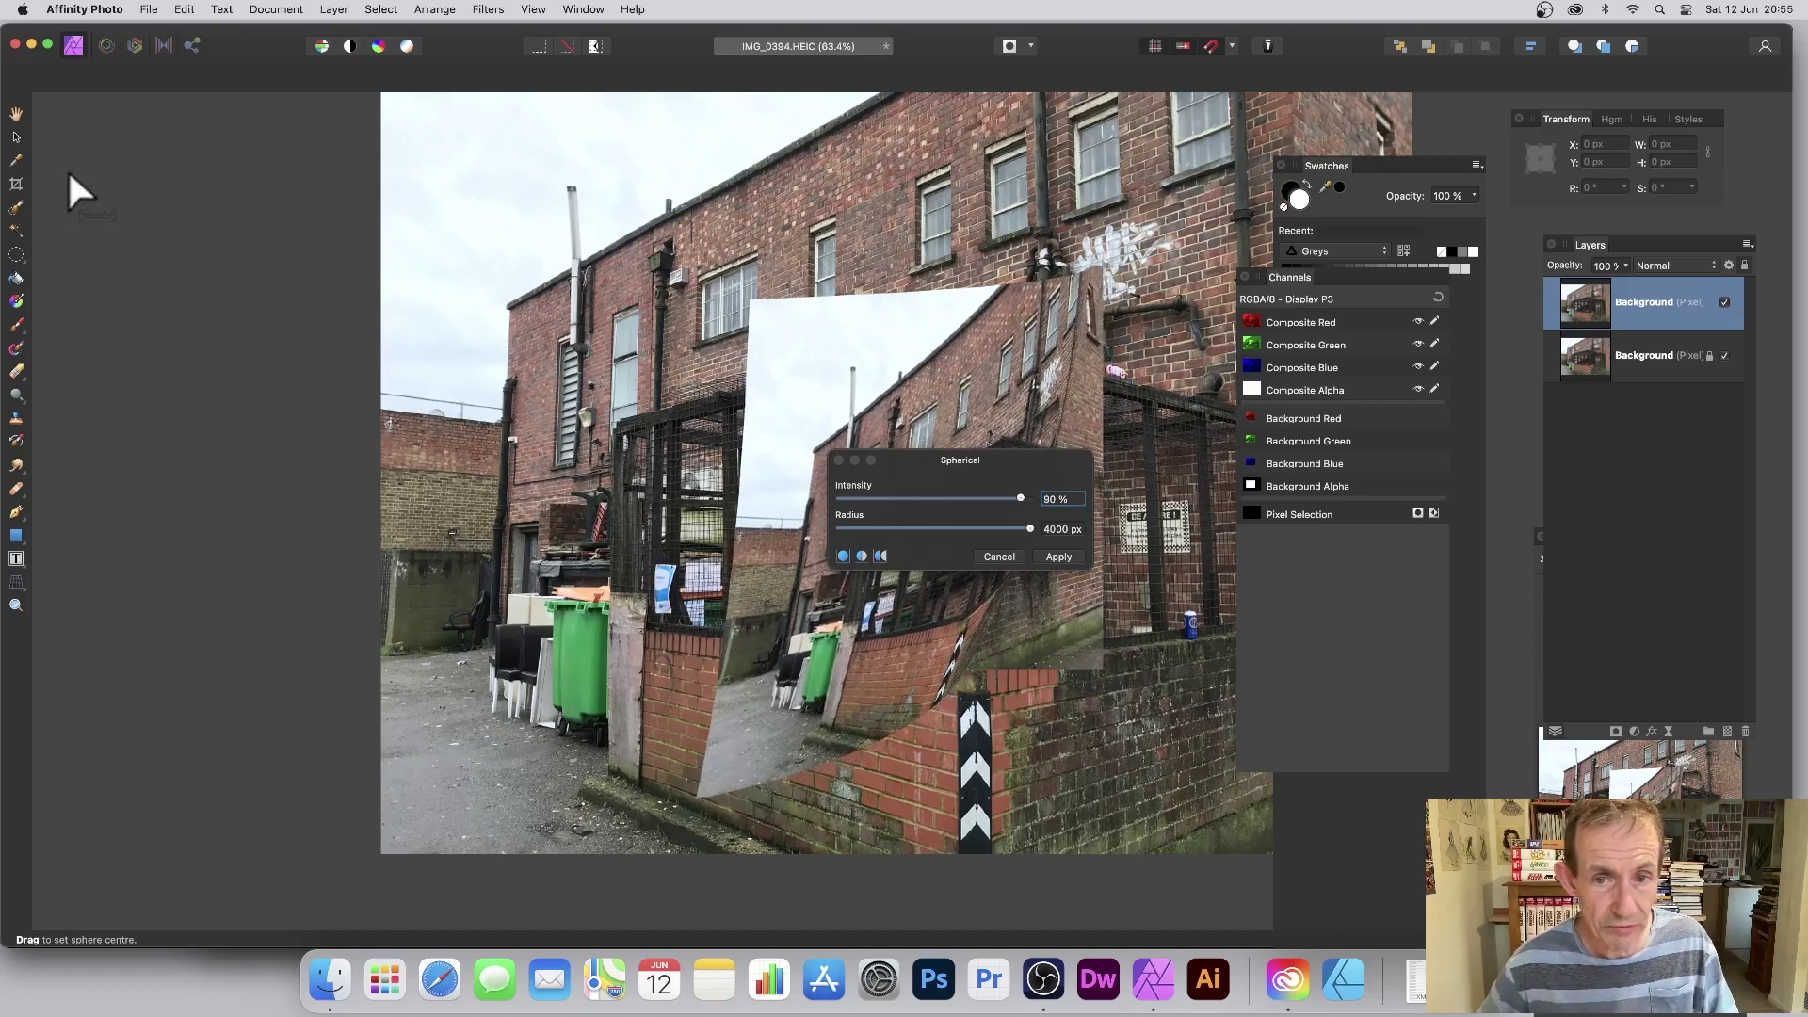
{"action": "left_click_drag", "start_coordinate": [953, 456], "coordinate": [1251, 503]}
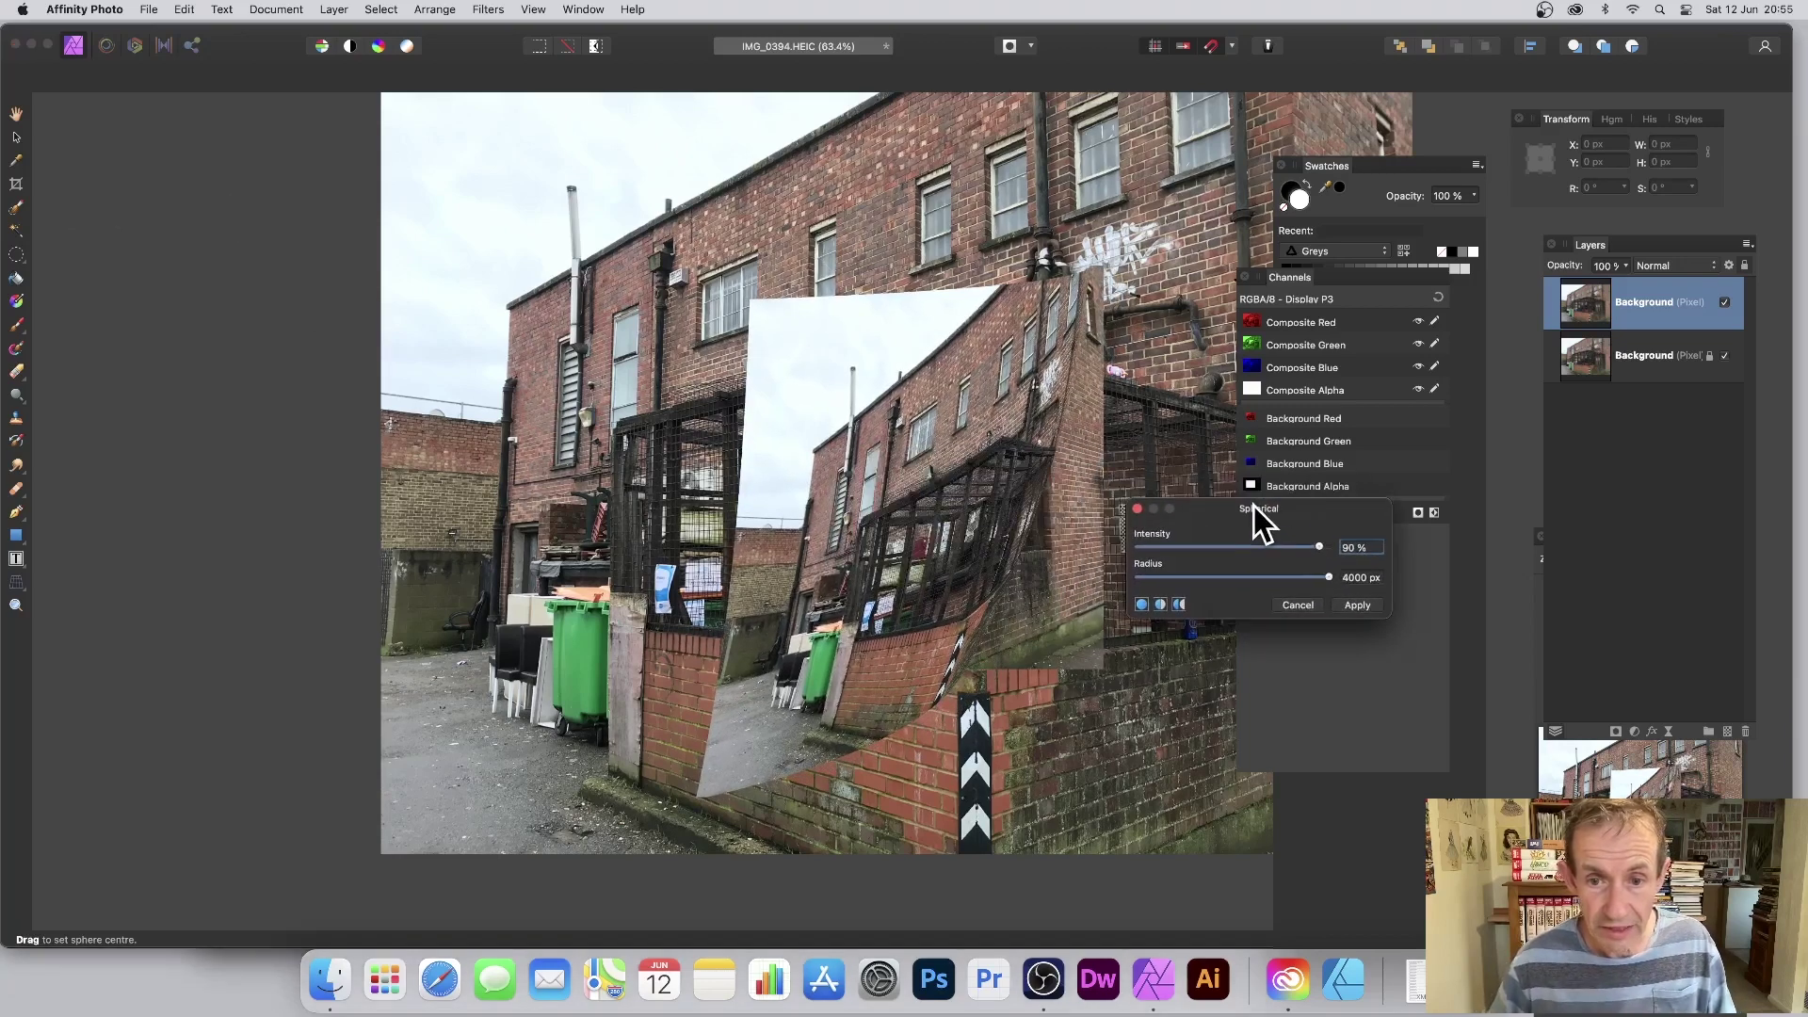
Apply the distortion, nudge the inset left, then undo twice to remove the copy
{"action": "left_click", "coordinate": [1365, 605]}
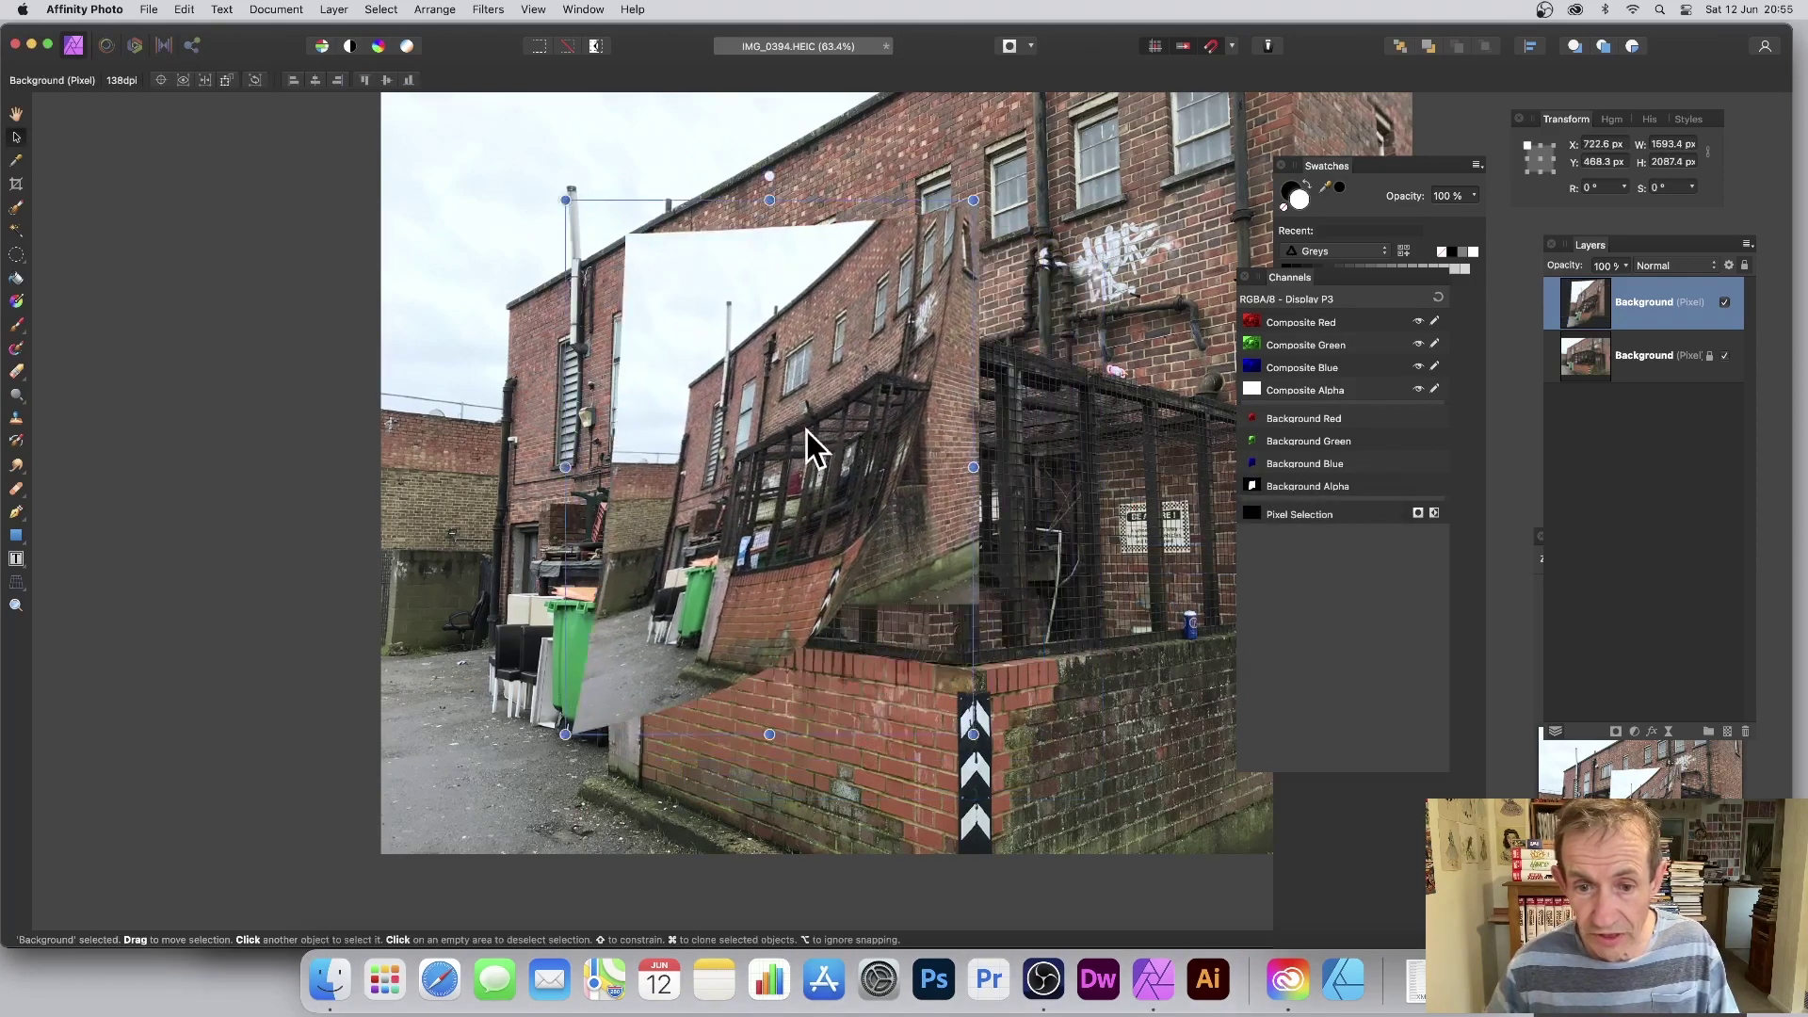
{"action": "left_click_drag", "start_coordinate": [806, 431], "coordinate": [764, 440]}
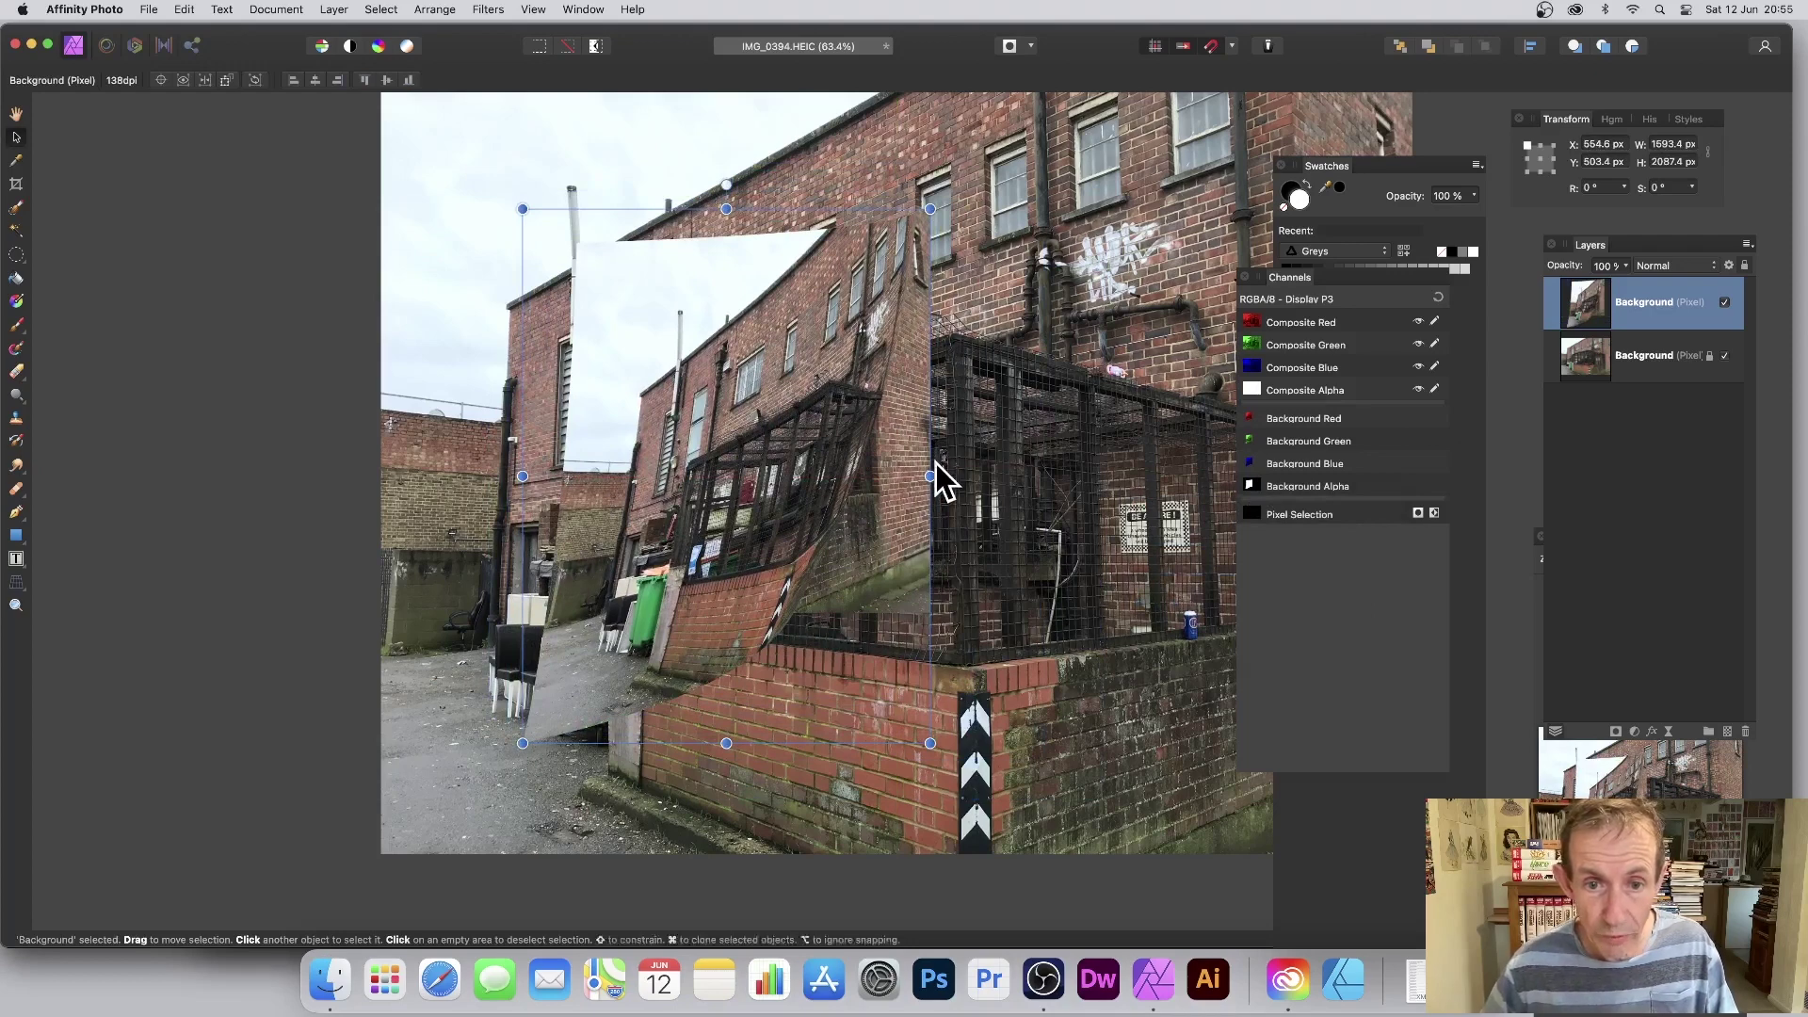
{"action": "key", "text": "super+z"}
{"action": "key", "text": "super+z"}
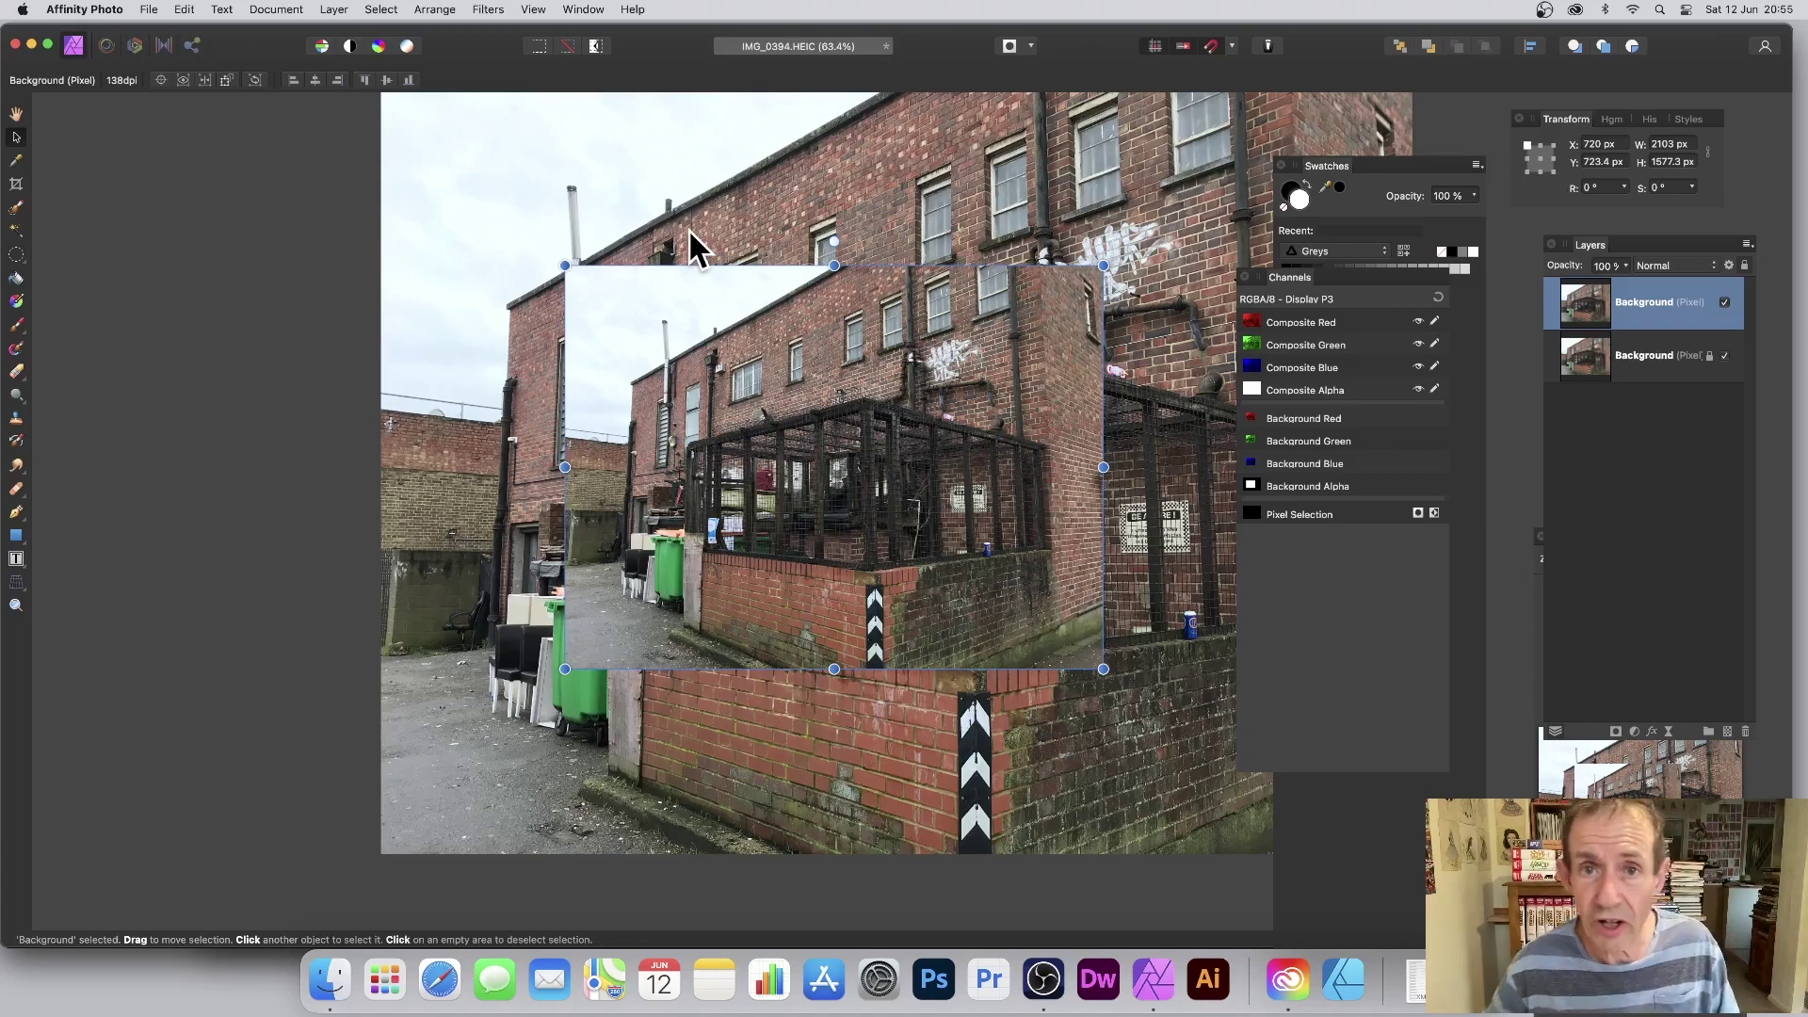
{"action": "key", "text": "super+z"}
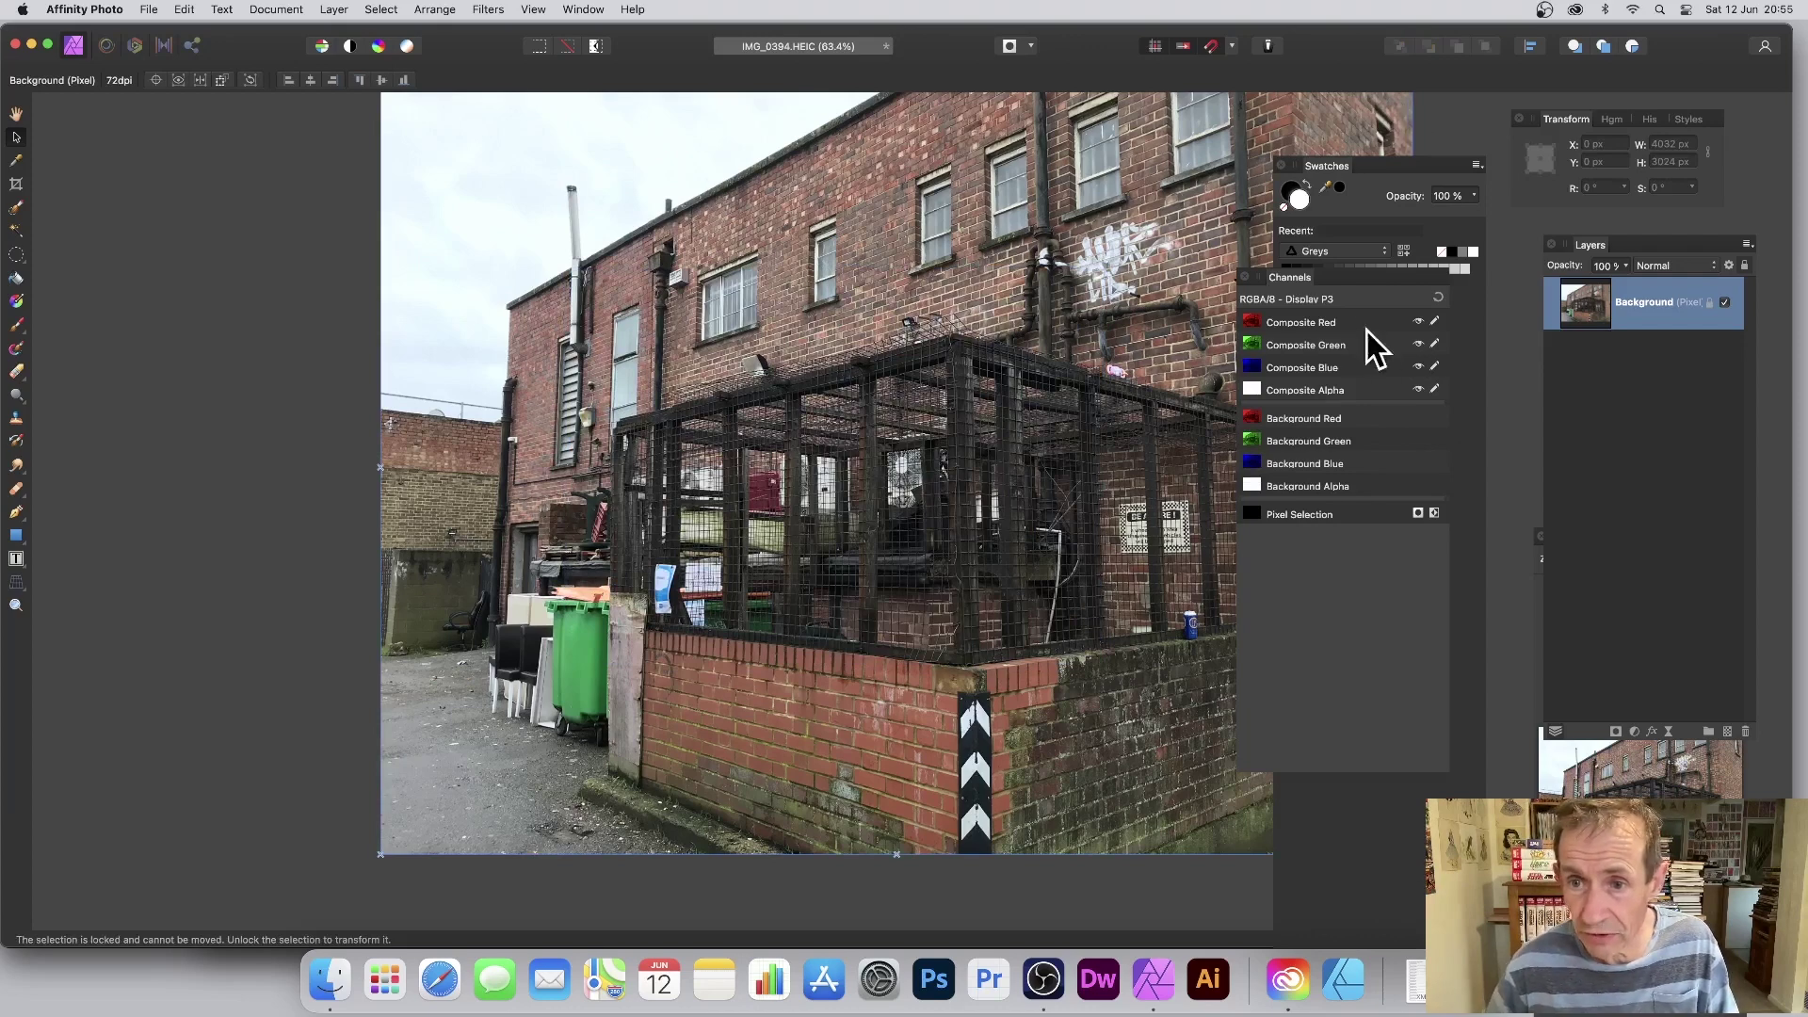
View only the red channel in greyscale and reapply the last sphere distortion
{"action": "left_click", "coordinate": [533, 10]}
{"action": "mouse_move", "coordinate": [720, 394]}
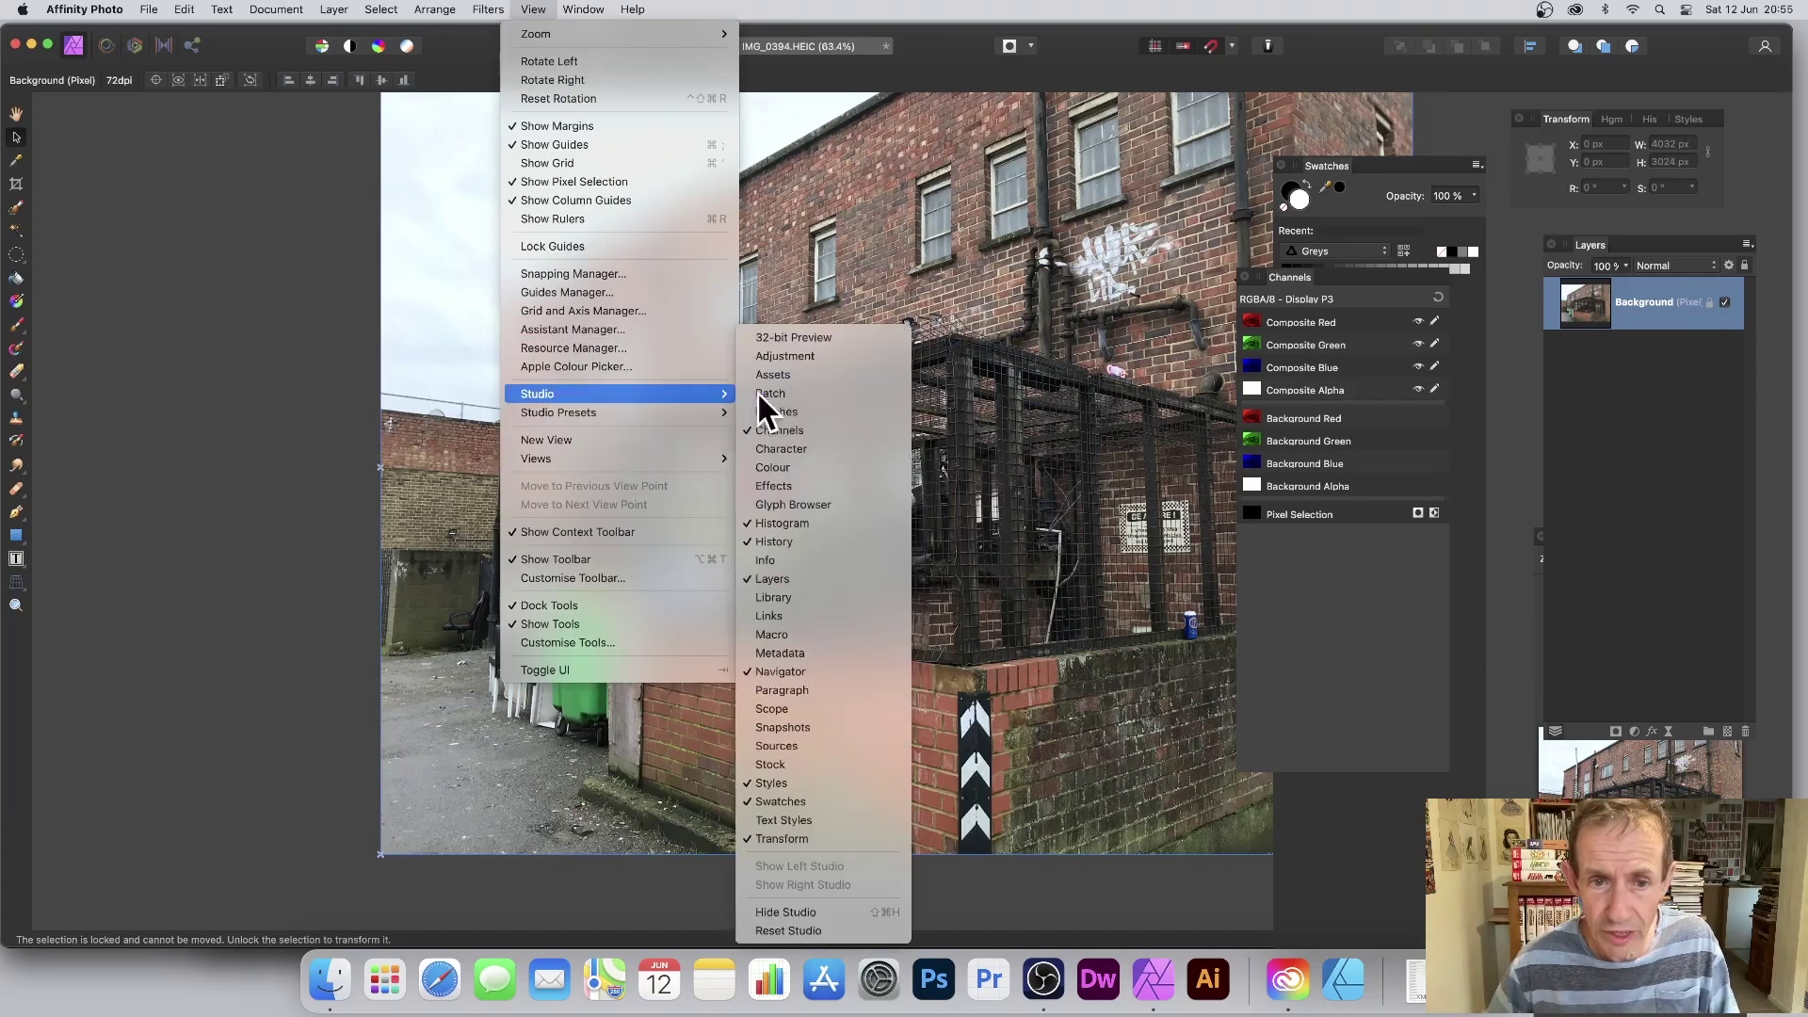
{"action": "left_click", "coordinate": [1212, 437]}
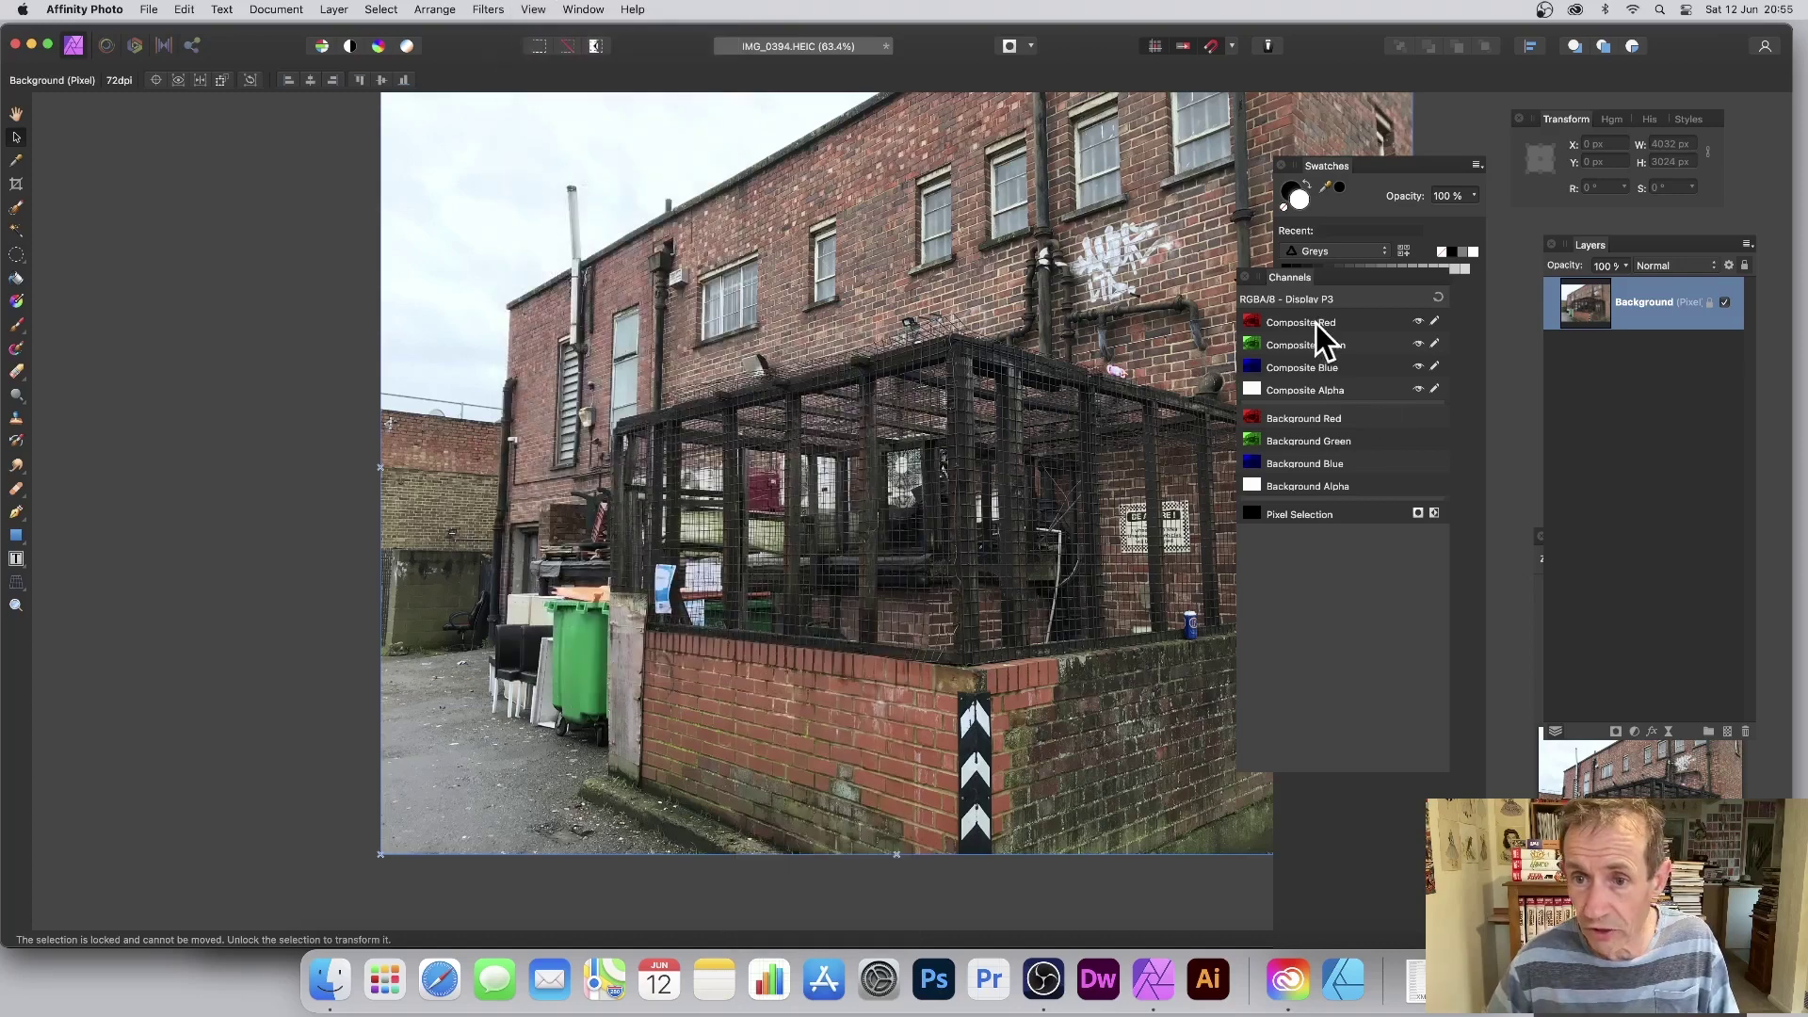
{"action": "left_click", "coordinate": [1315, 324]}
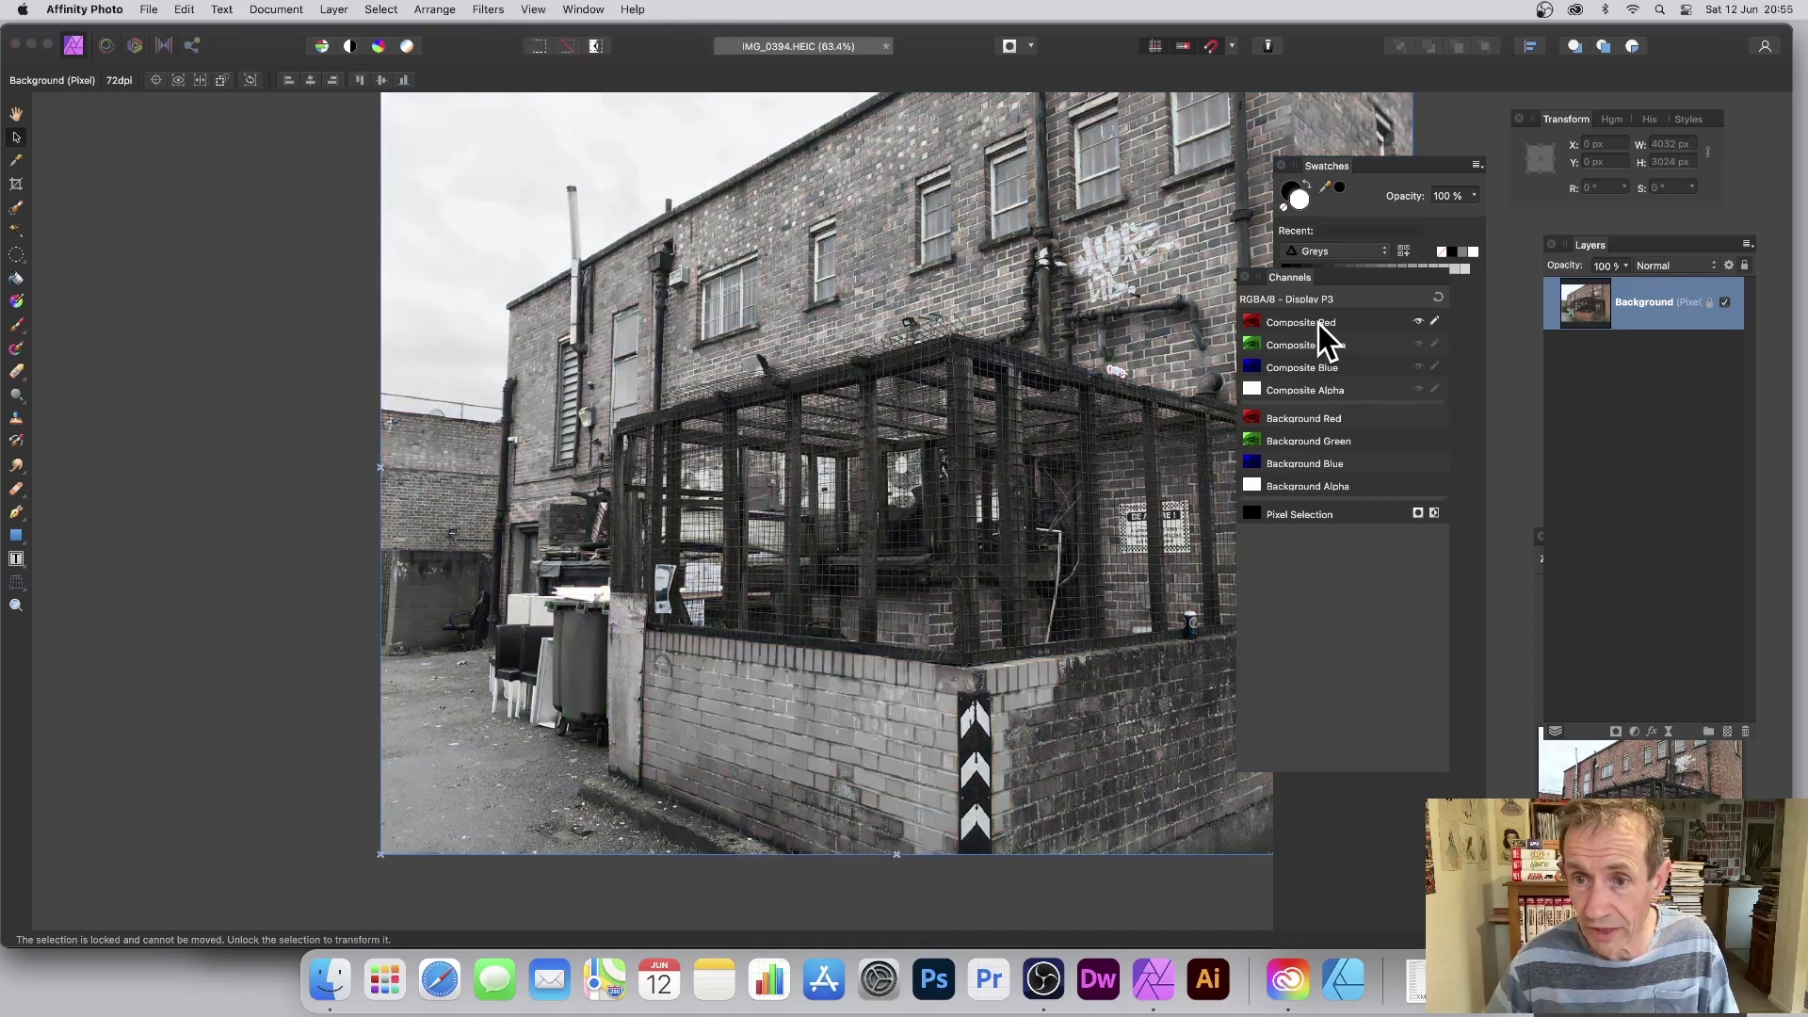
{"action": "left_click", "coordinate": [482, 9]}
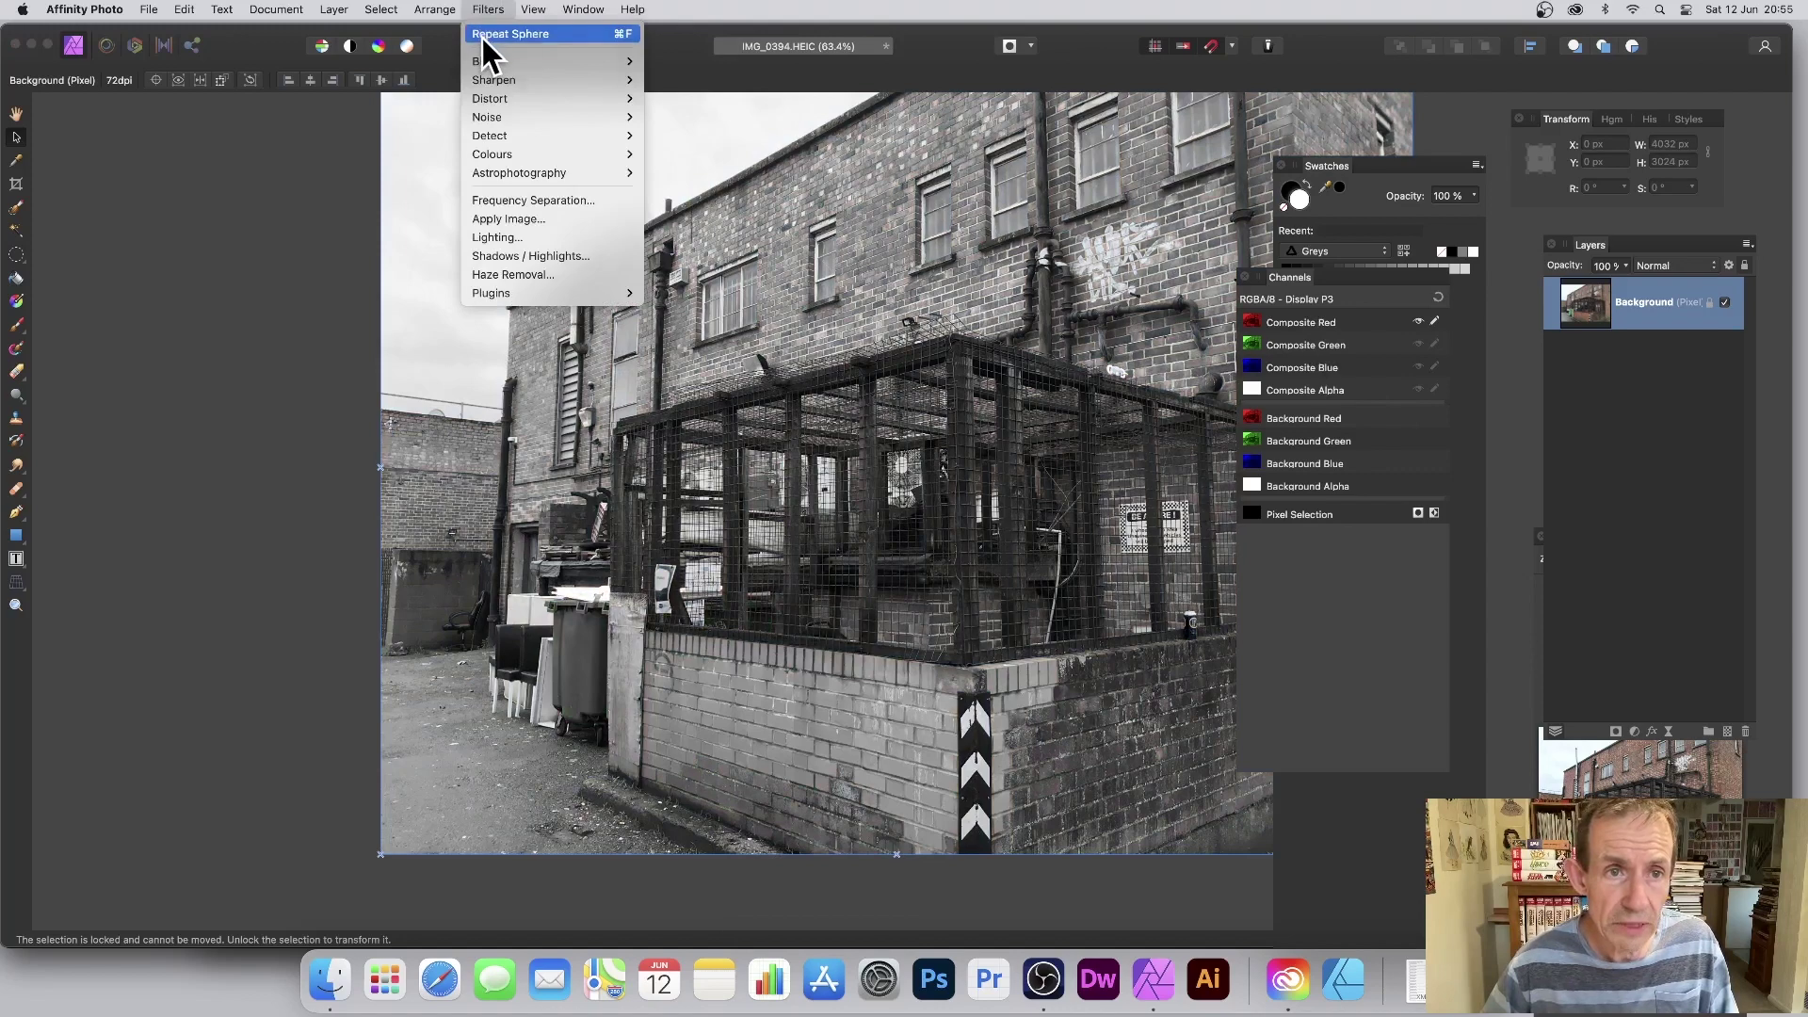
{"action": "left_click", "coordinate": [484, 36]}
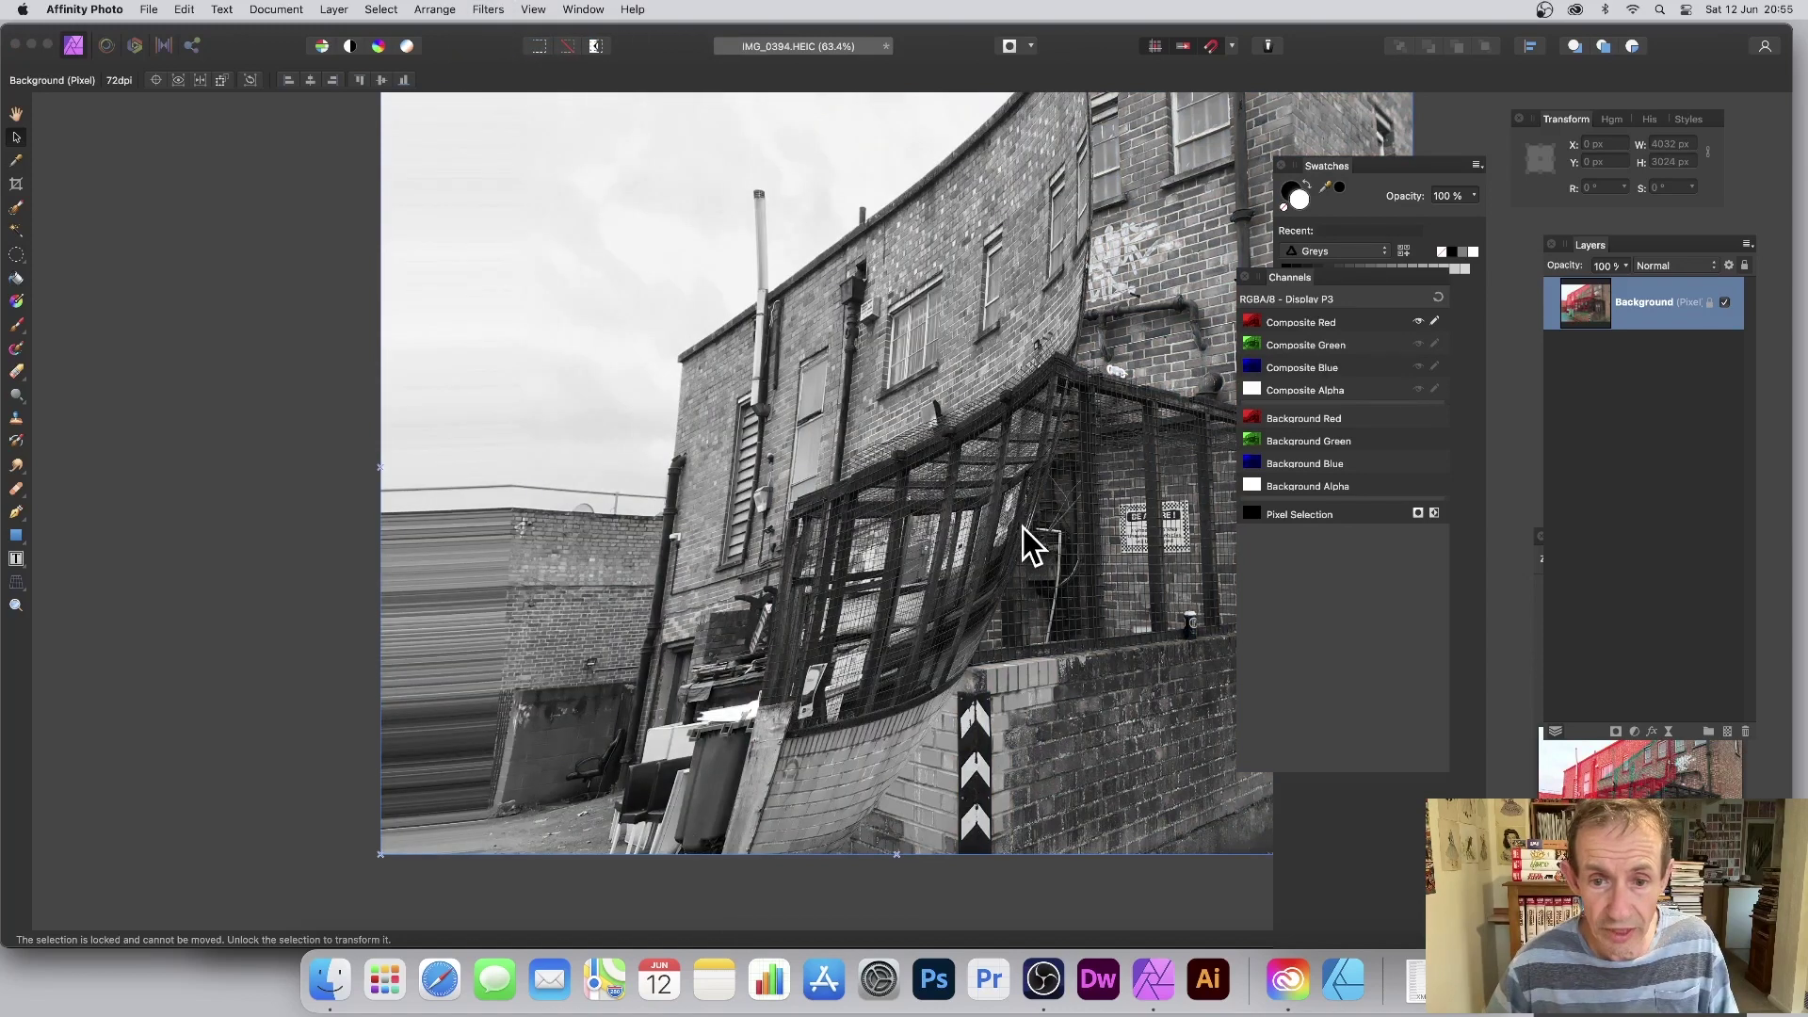
Apply a Spherical distortion to the green channel, centring the bulge between cage and upper wall
{"action": "left_click", "coordinate": [1312, 347]}
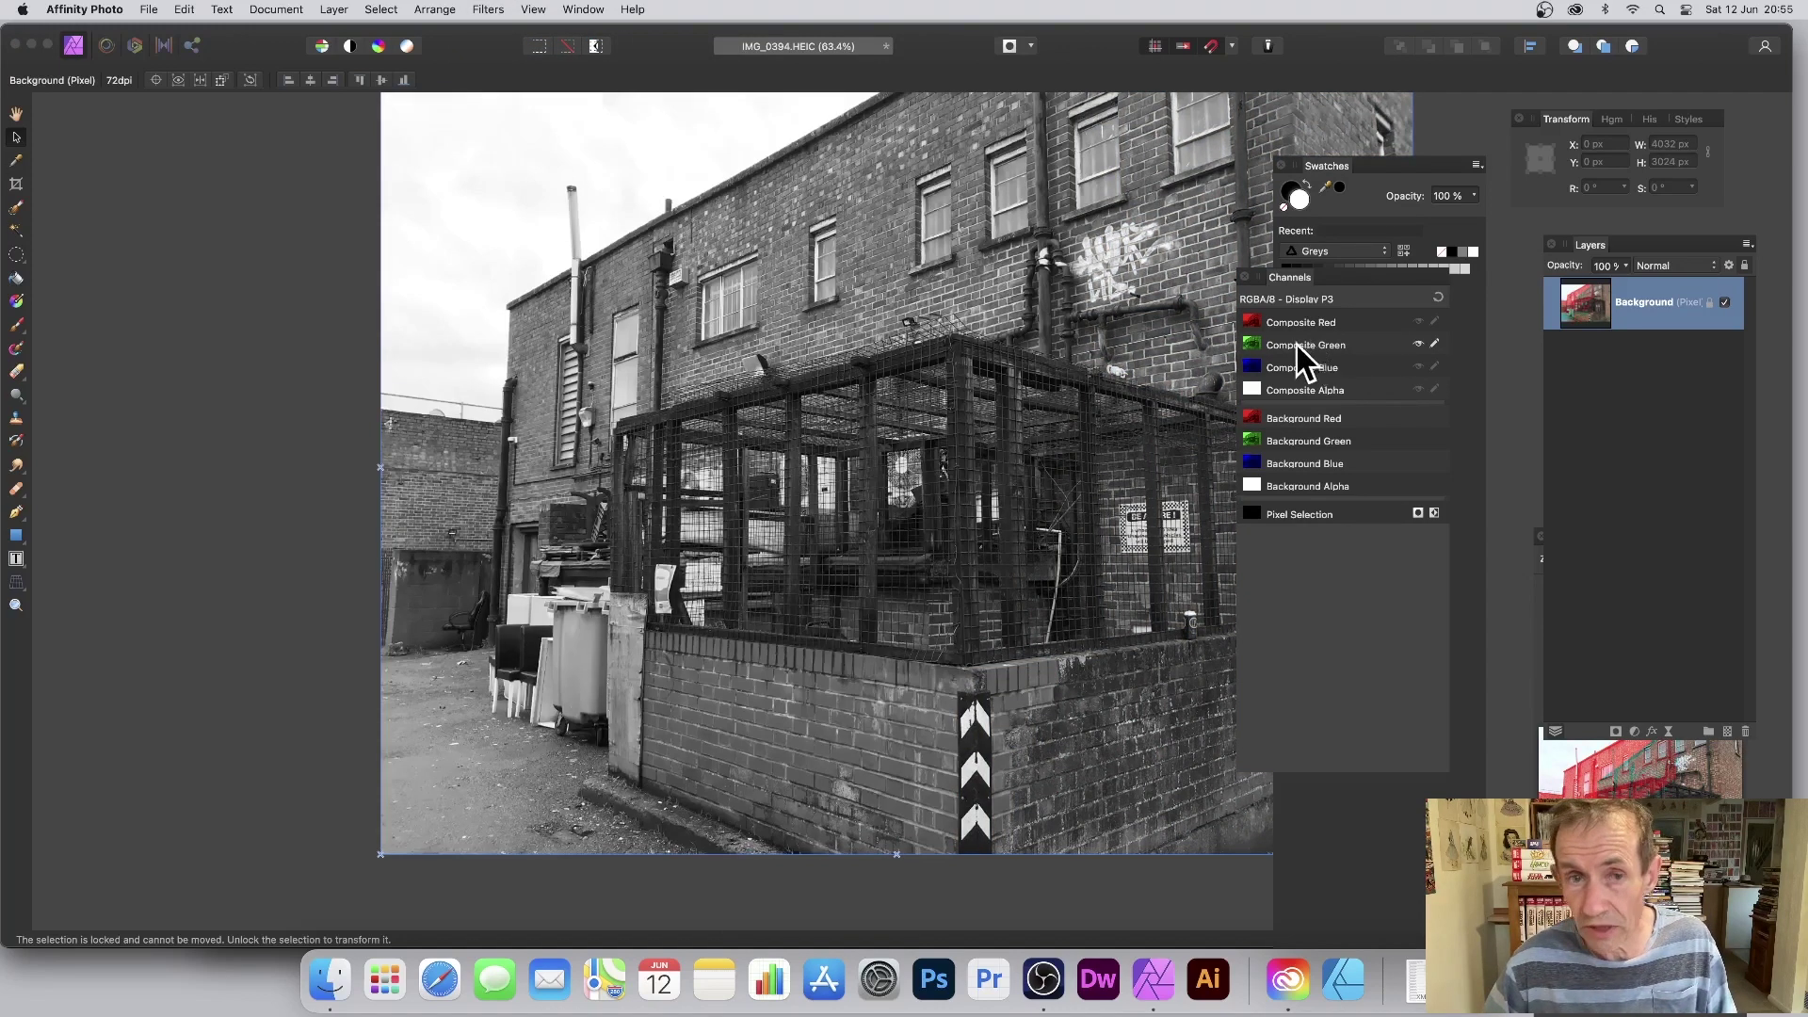
{"action": "left_click", "coordinate": [490, 10]}
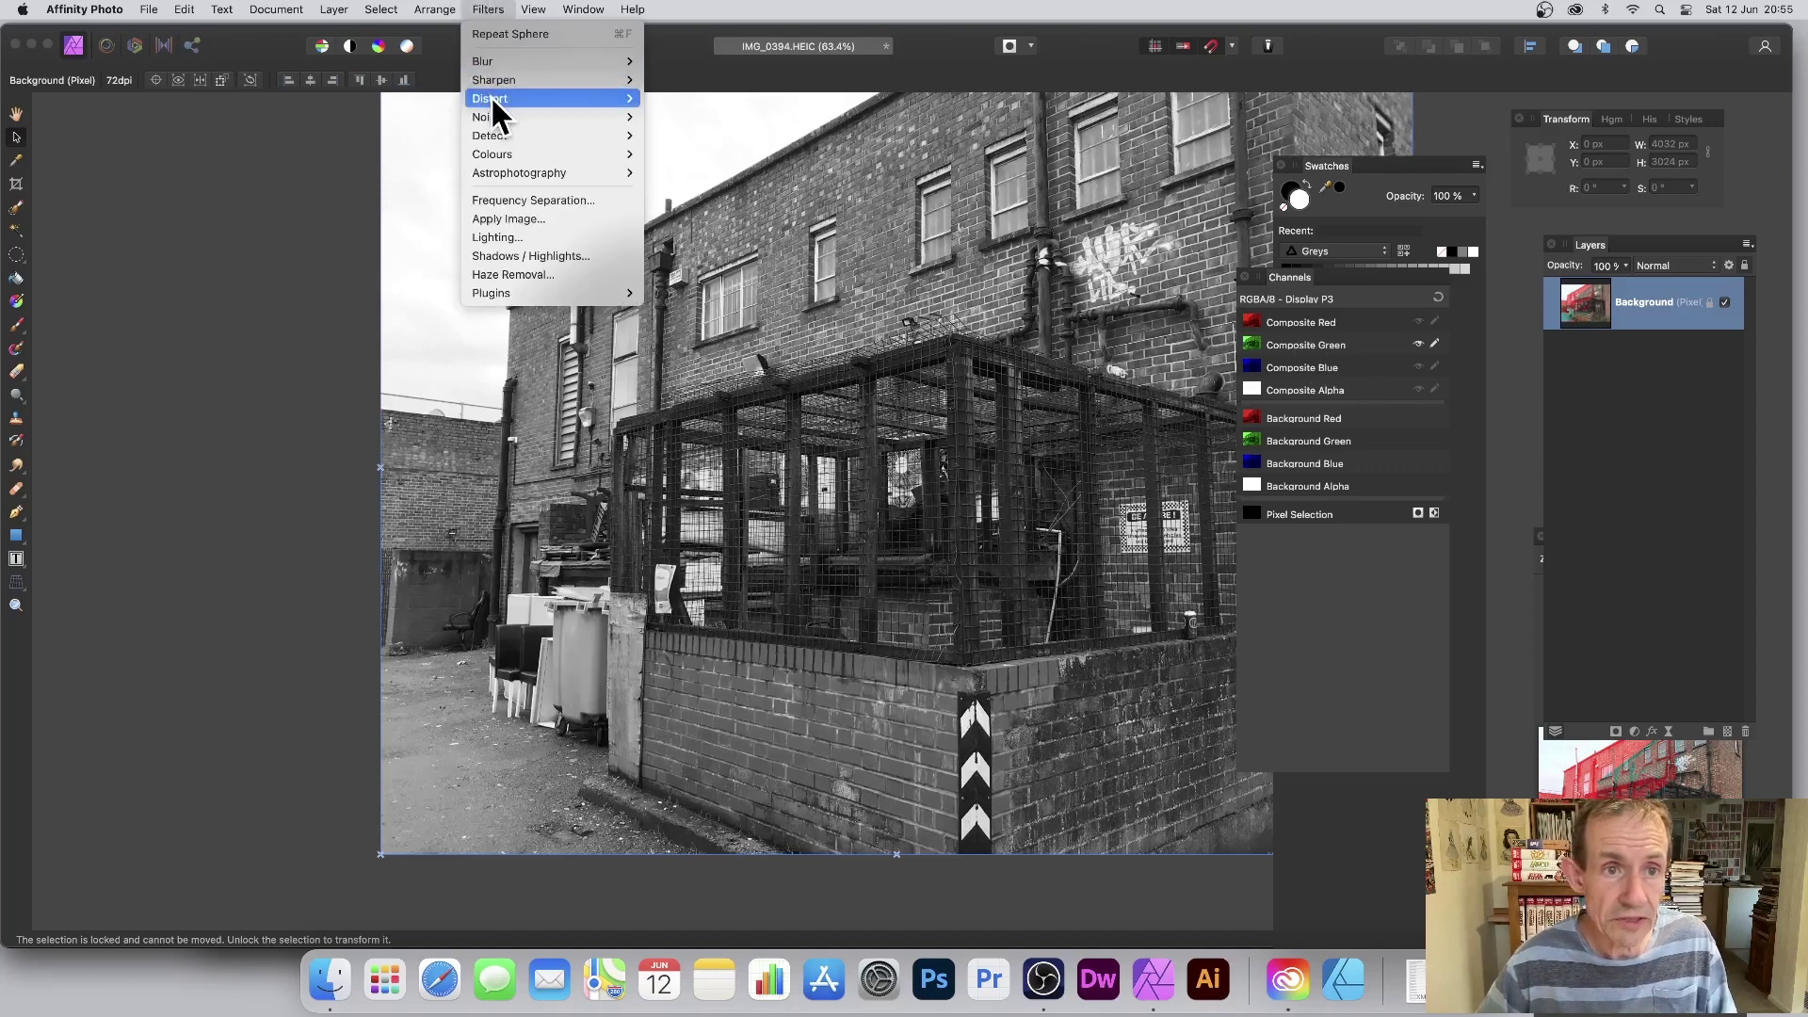
{"action": "mouse_move", "coordinate": [493, 98]}
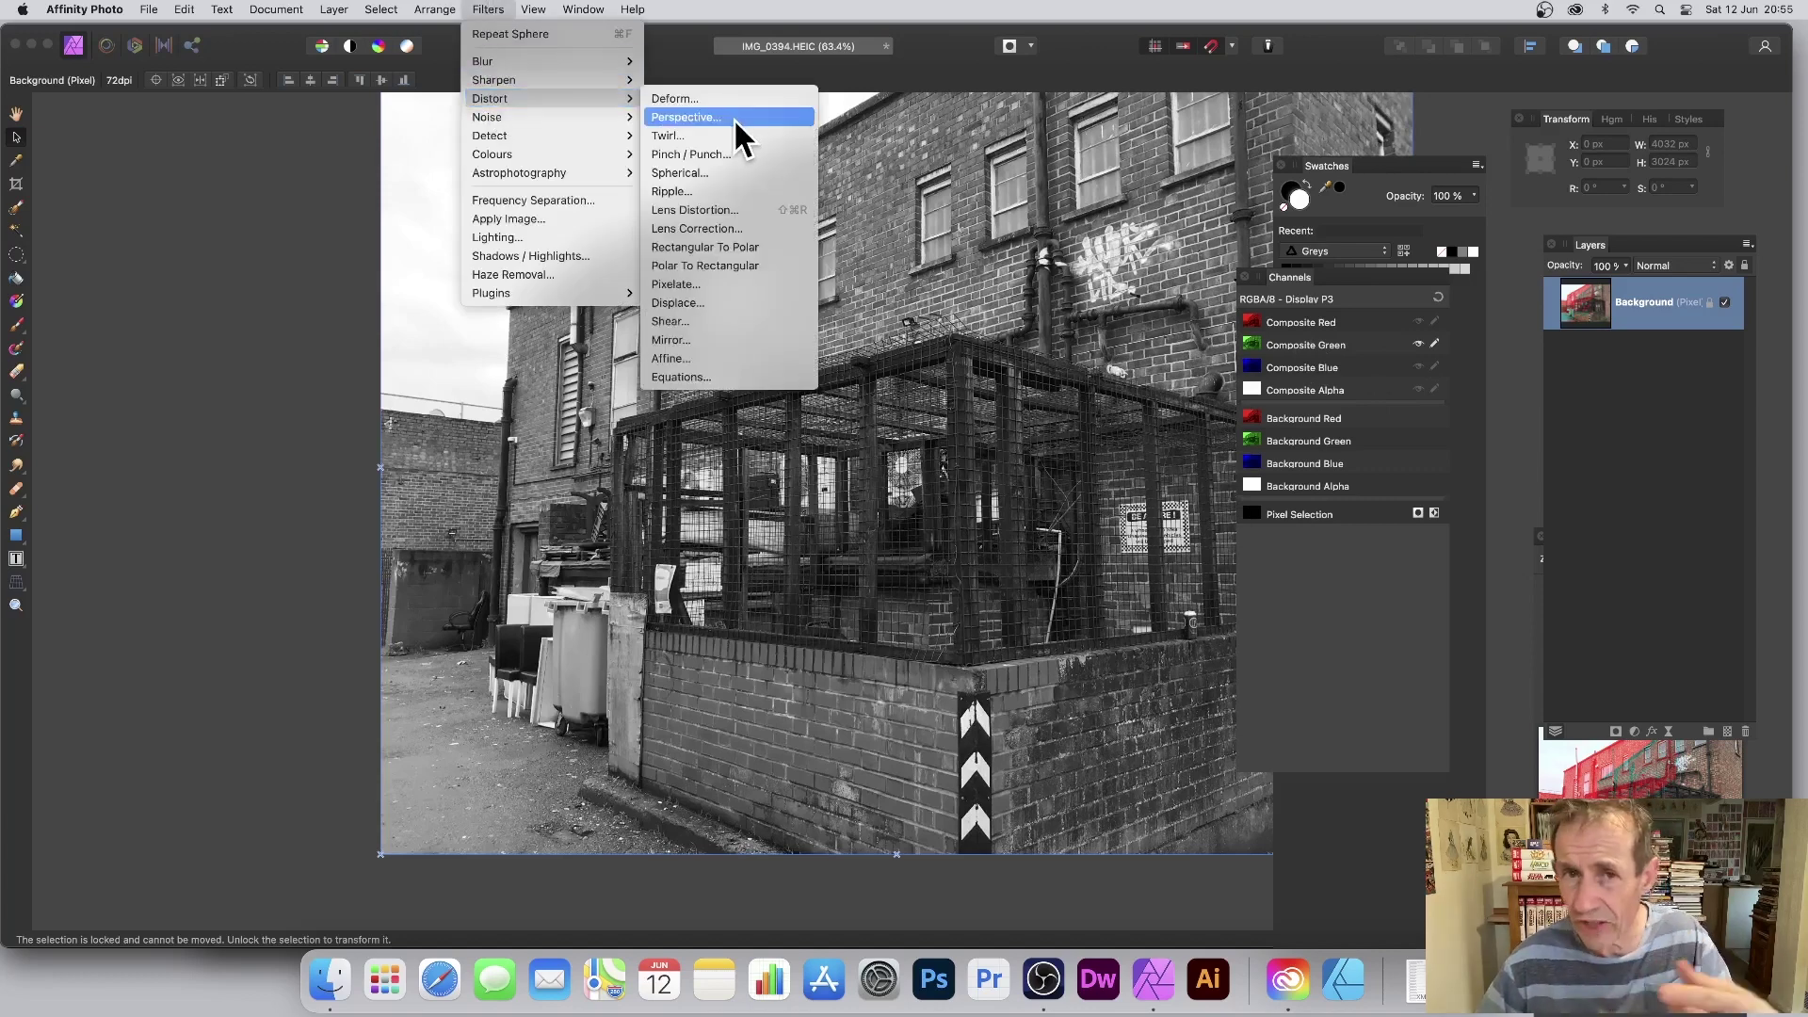
{"action": "left_click", "coordinate": [725, 171]}
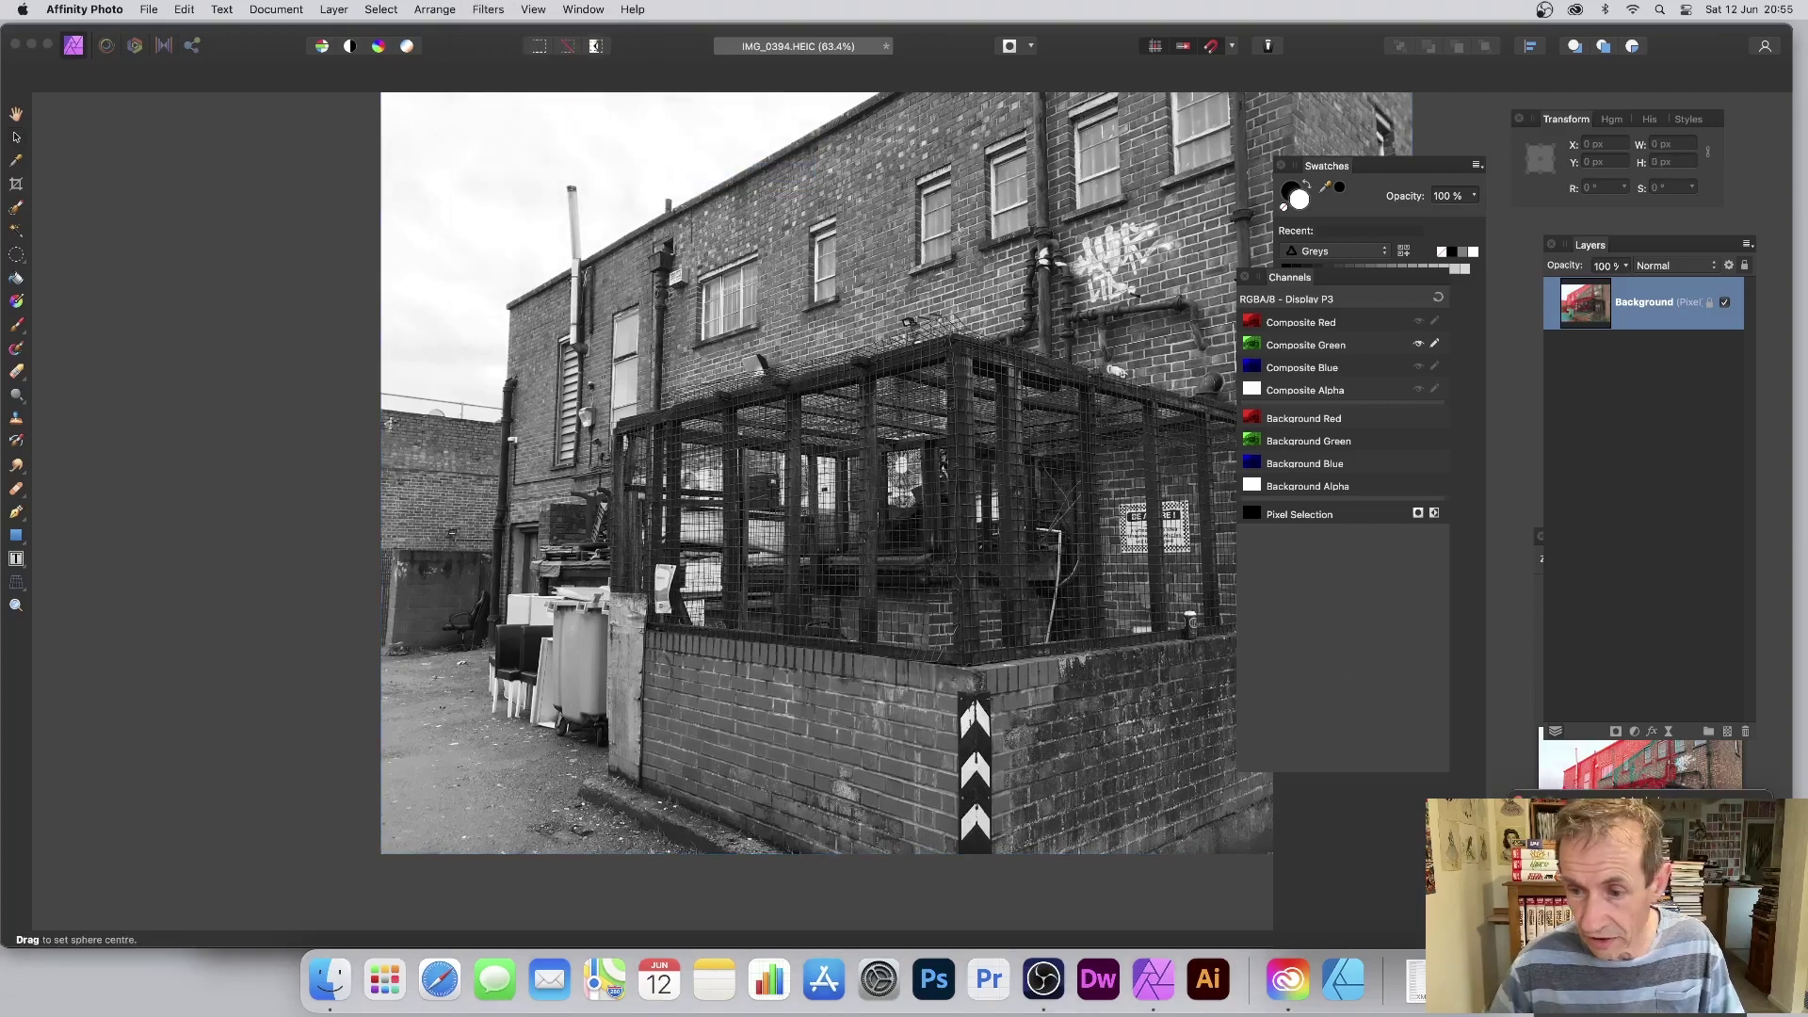
{"action": "left_click_drag", "start_coordinate": [901, 465], "coordinate": [1041, 640]}
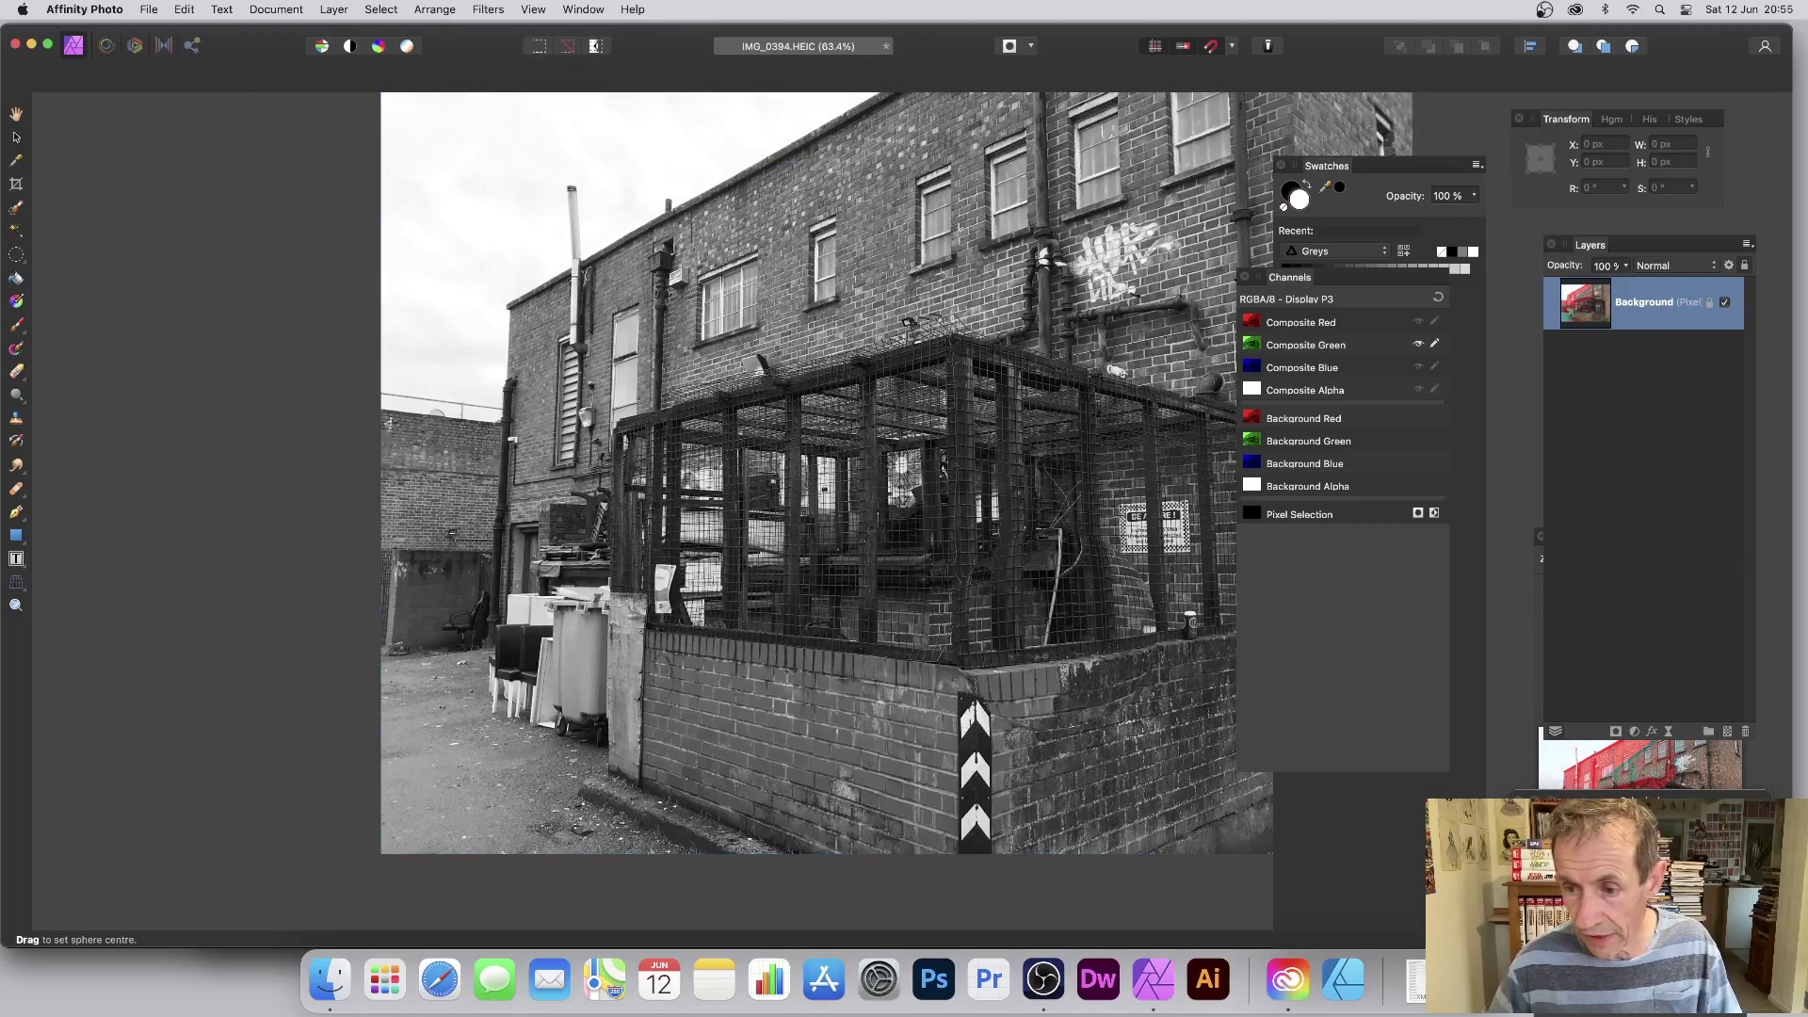
{"action": "left_click_drag", "start_coordinate": [1042, 641], "coordinate": [998, 508]}
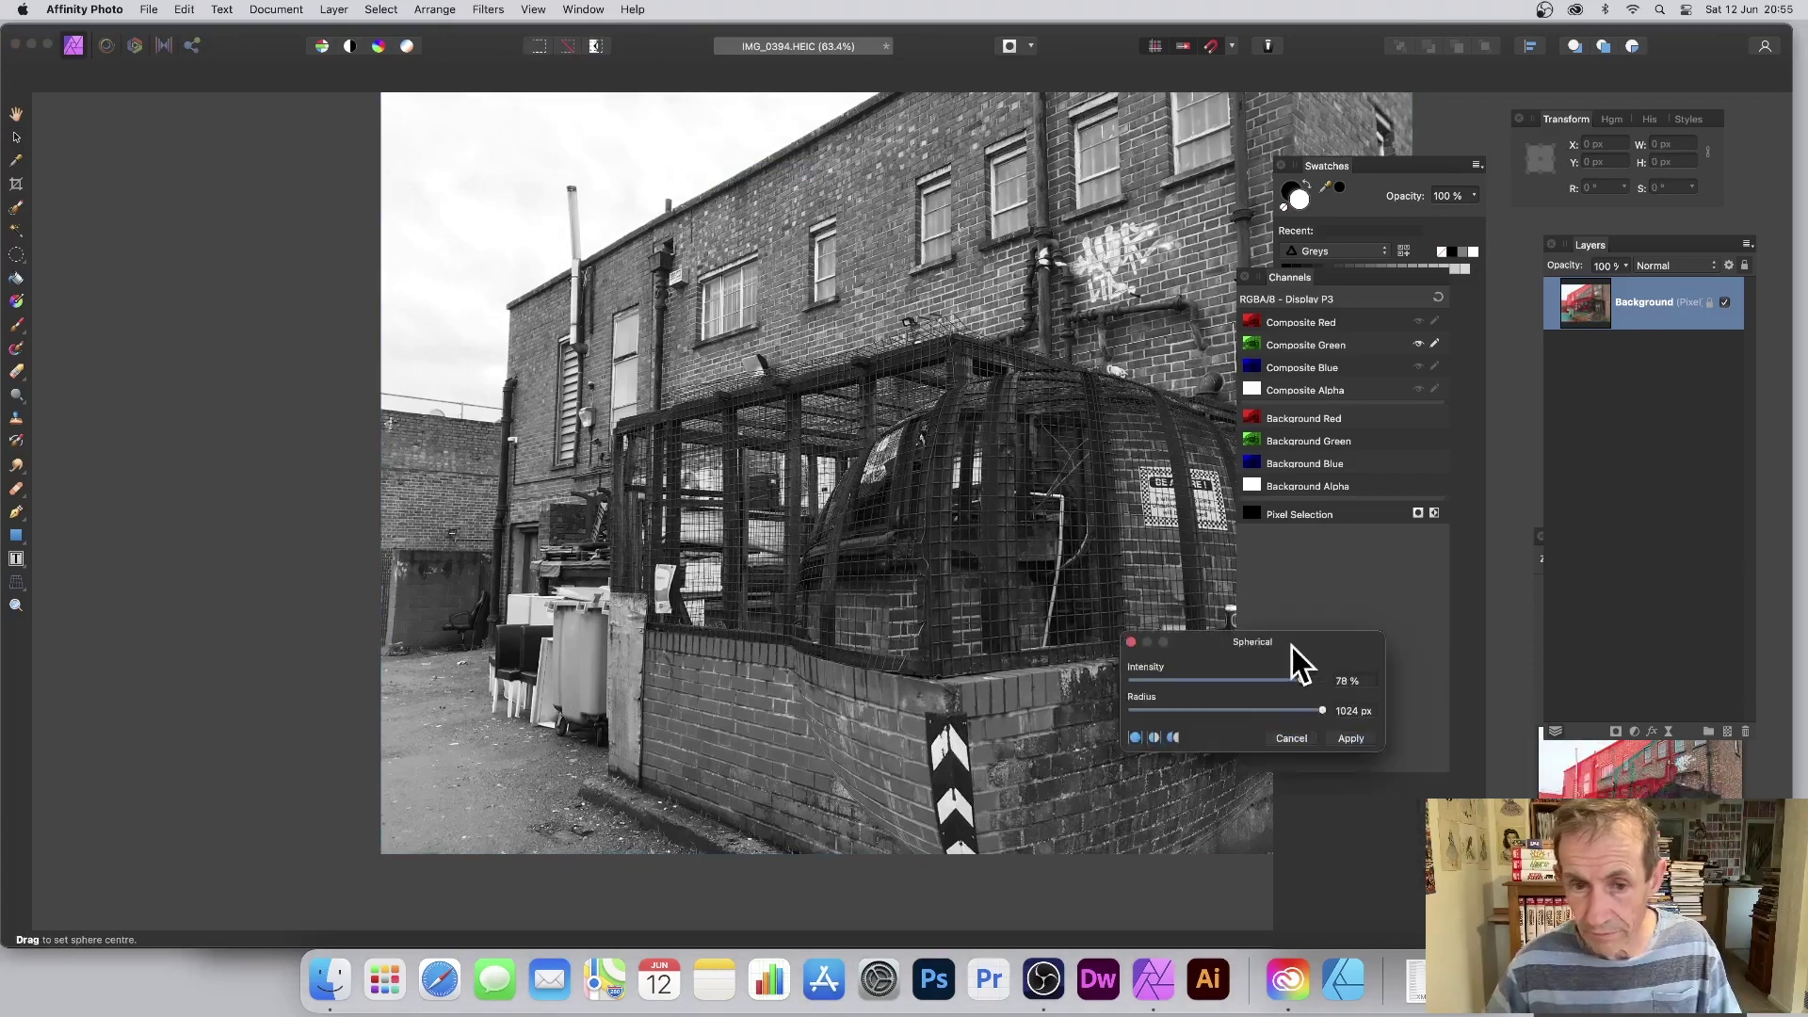
{"action": "left_click_drag", "start_coordinate": [1292, 646], "coordinate": [1165, 585]}
{"action": "left_click_drag", "start_coordinate": [1021, 494], "coordinate": [914, 292]}
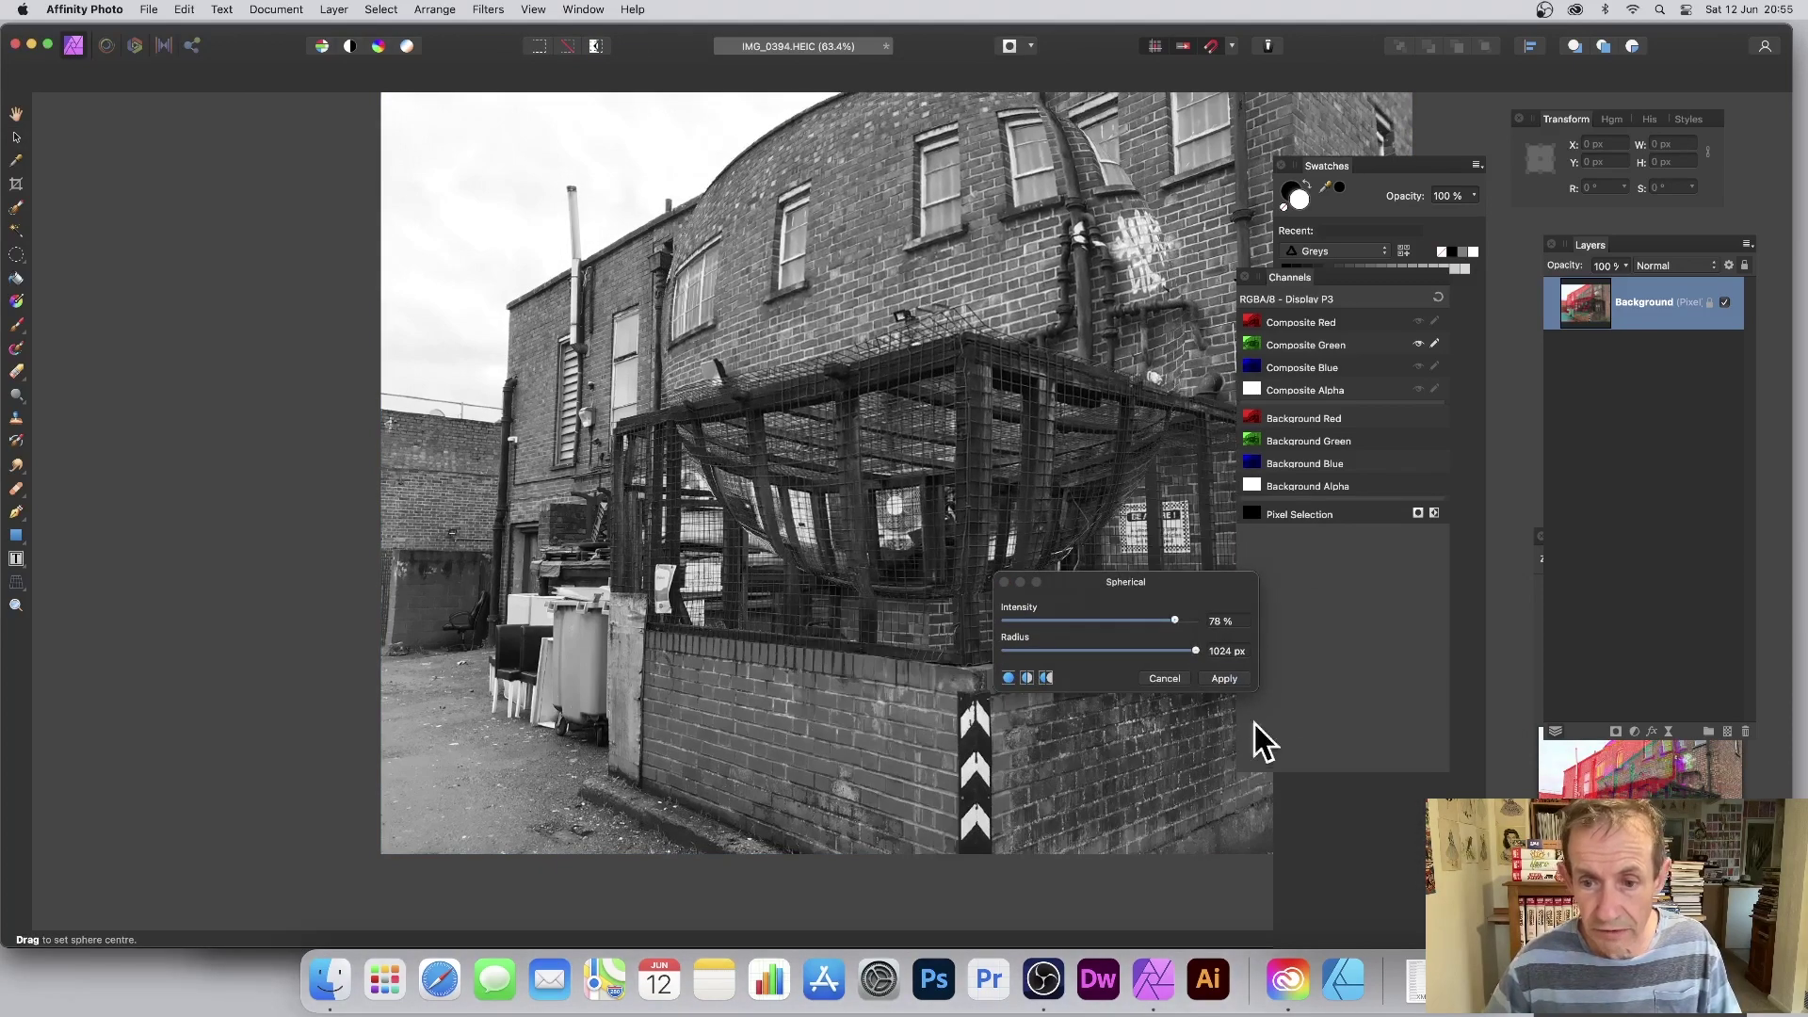
{"action": "left_click", "coordinate": [1223, 678]}
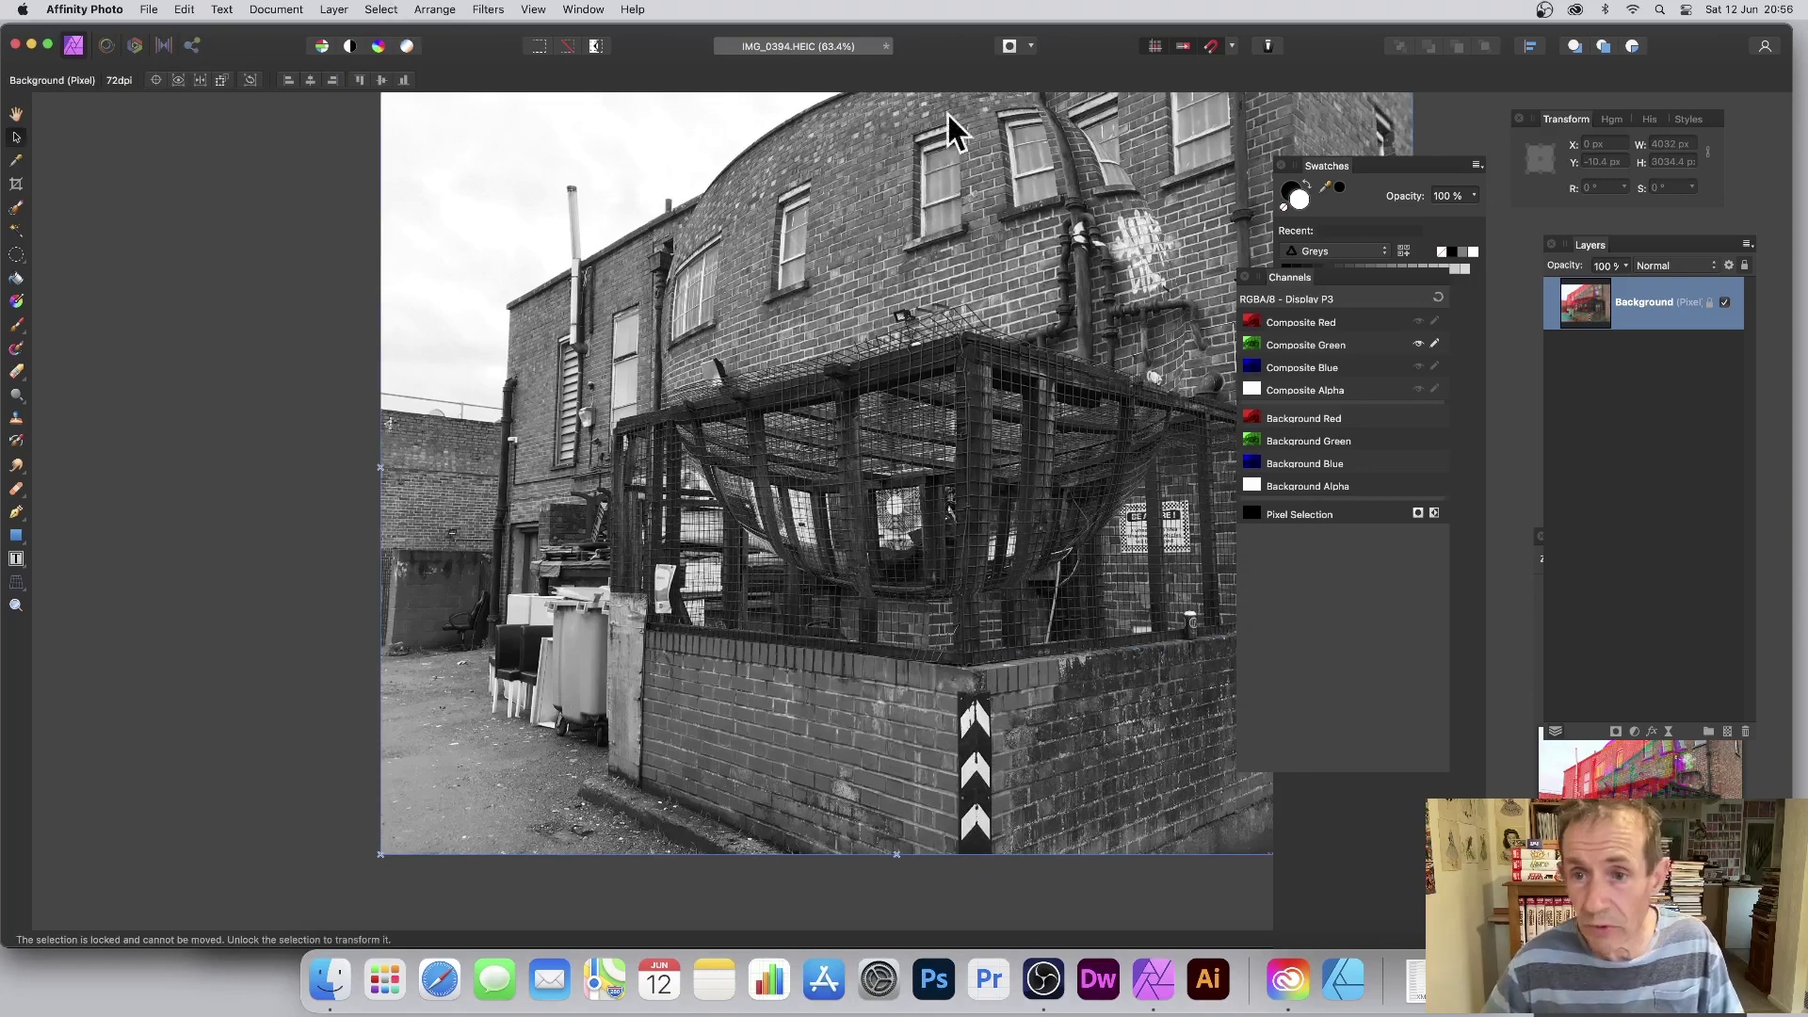
Start a Spherical distortion on the blue channel and float an enlarged Navigator preview
{"action": "left_click", "coordinate": [1307, 369]}
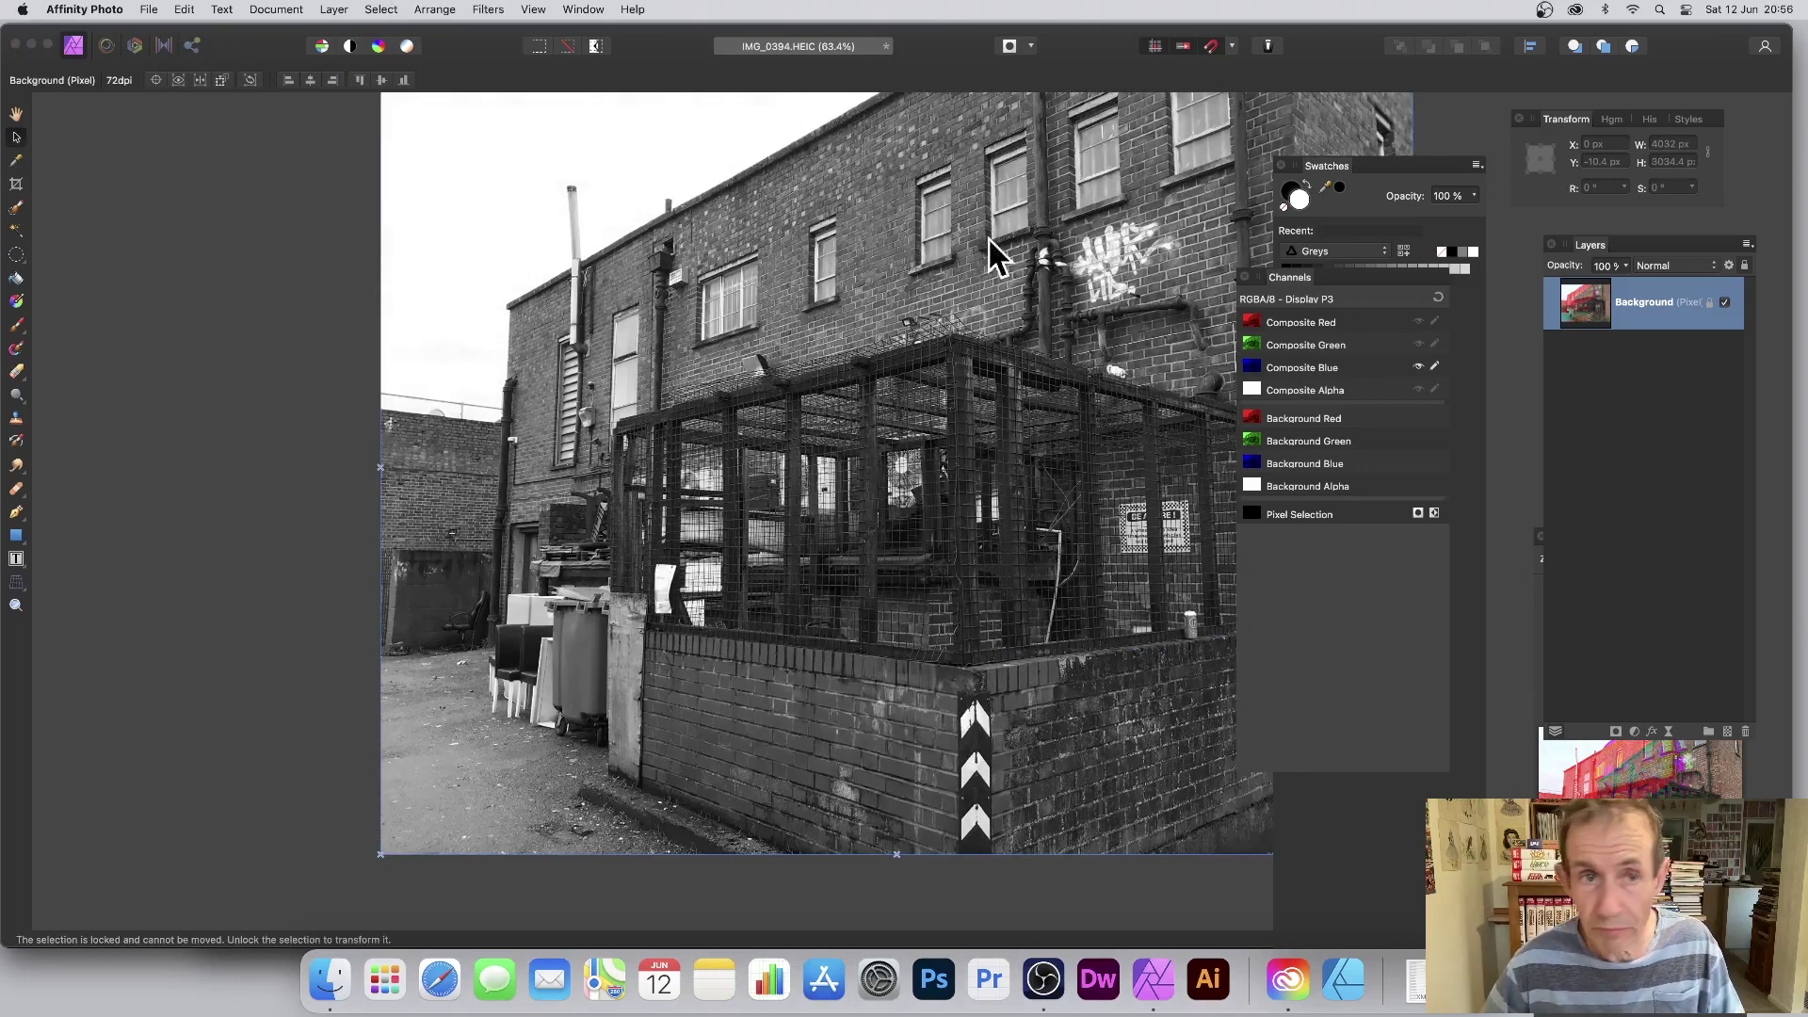
{"action": "left_click", "coordinate": [493, 14]}
{"action": "mouse_move", "coordinate": [489, 98]}
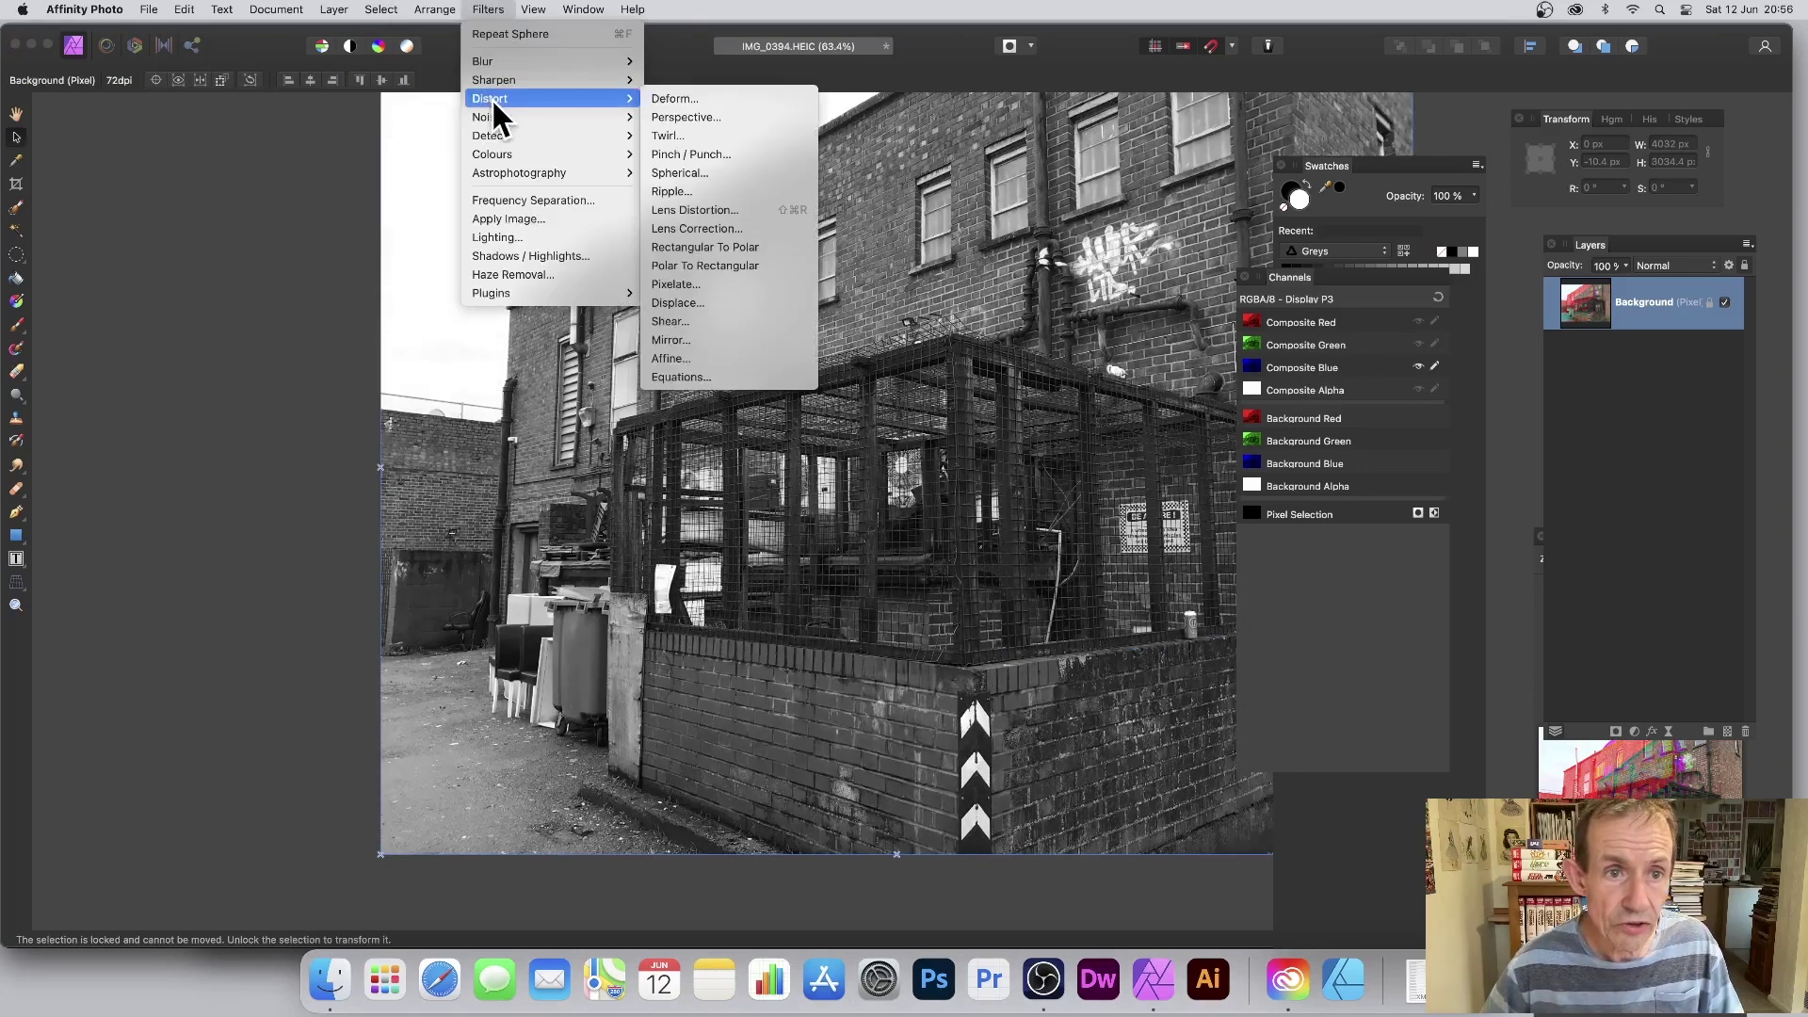
{"action": "left_click", "coordinate": [702, 168]}
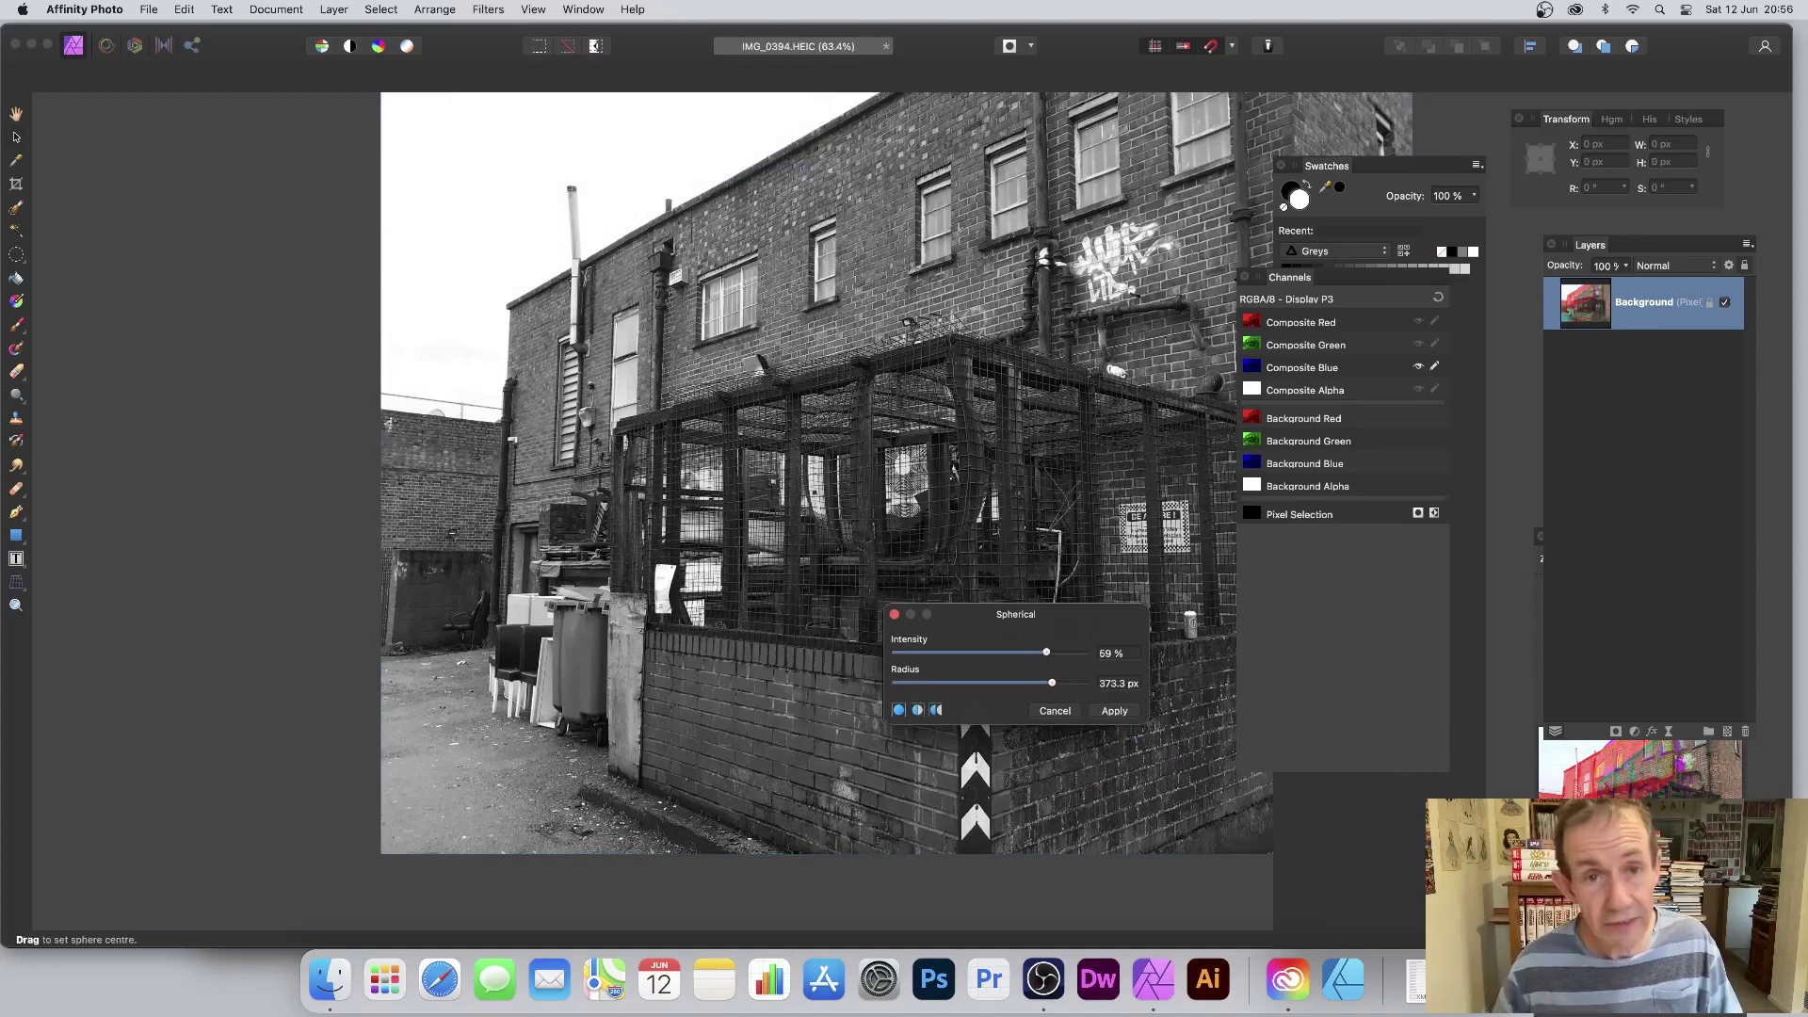
{"action": "scroll", "coordinate": [825, 470], "scroll_direction": "down", "scroll_amount": 10}
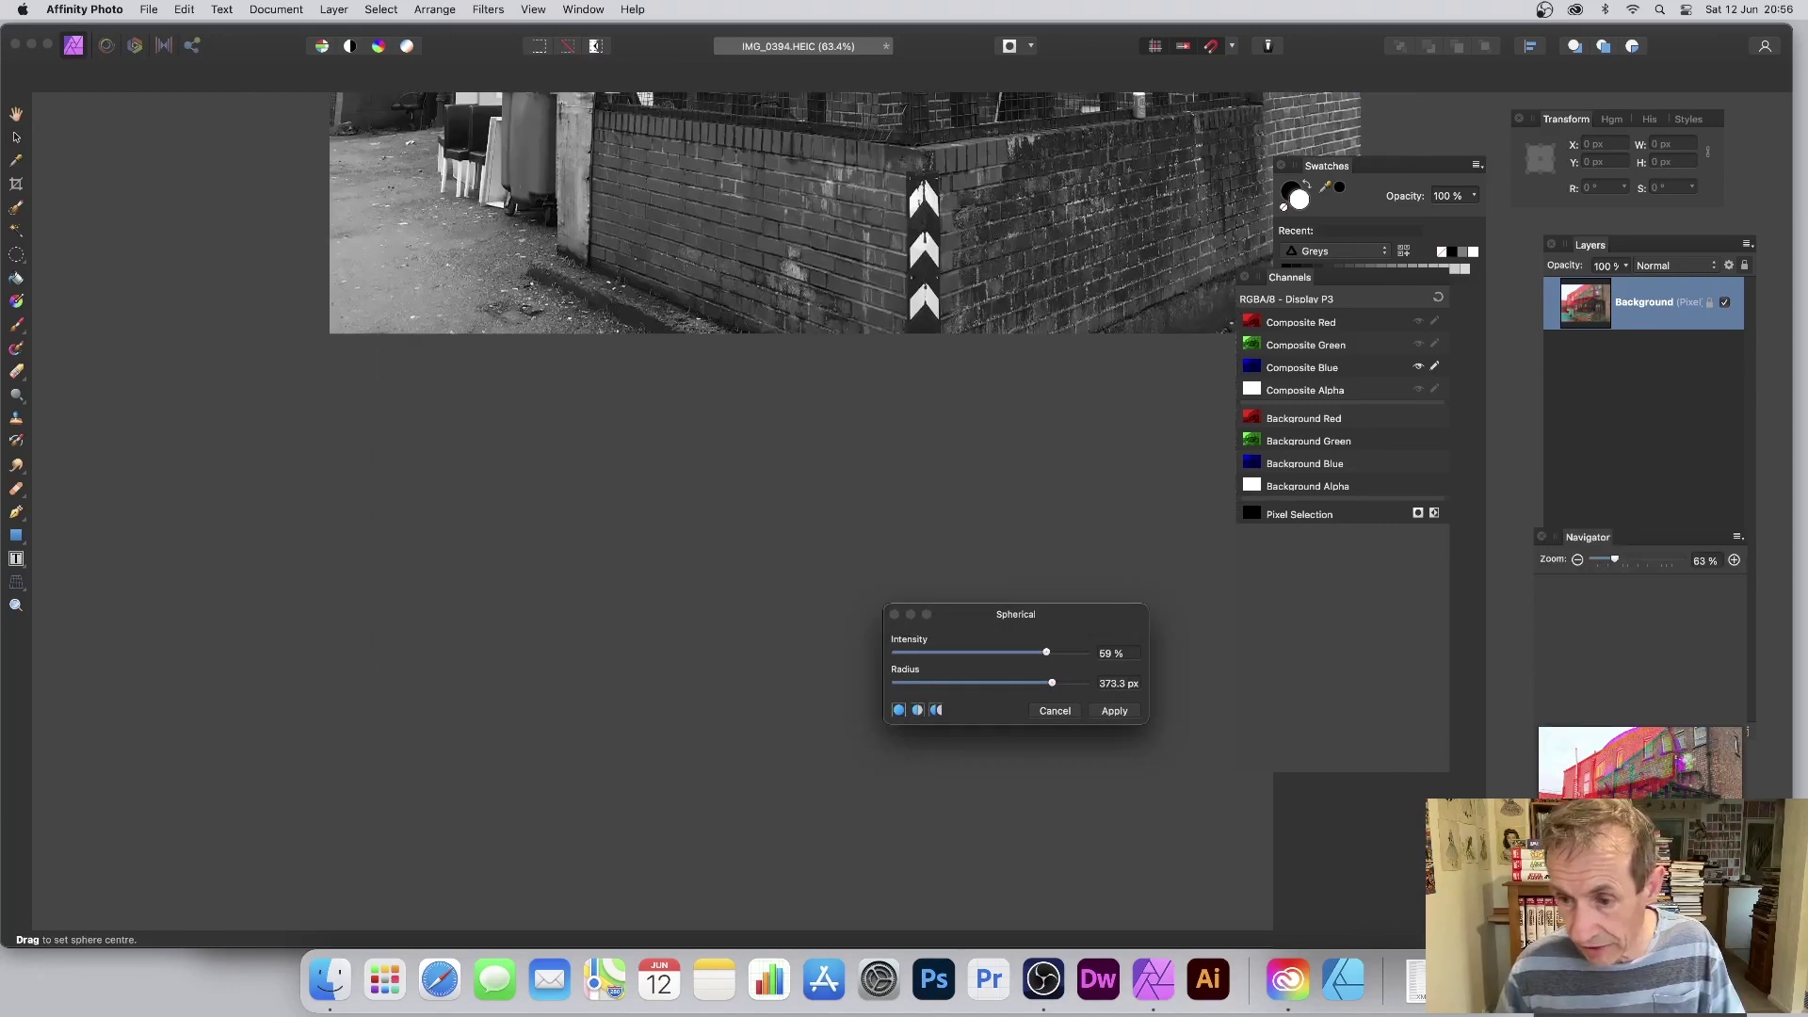
{"action": "left_click_drag", "start_coordinate": [1655, 532], "coordinate": [1344, 326]}
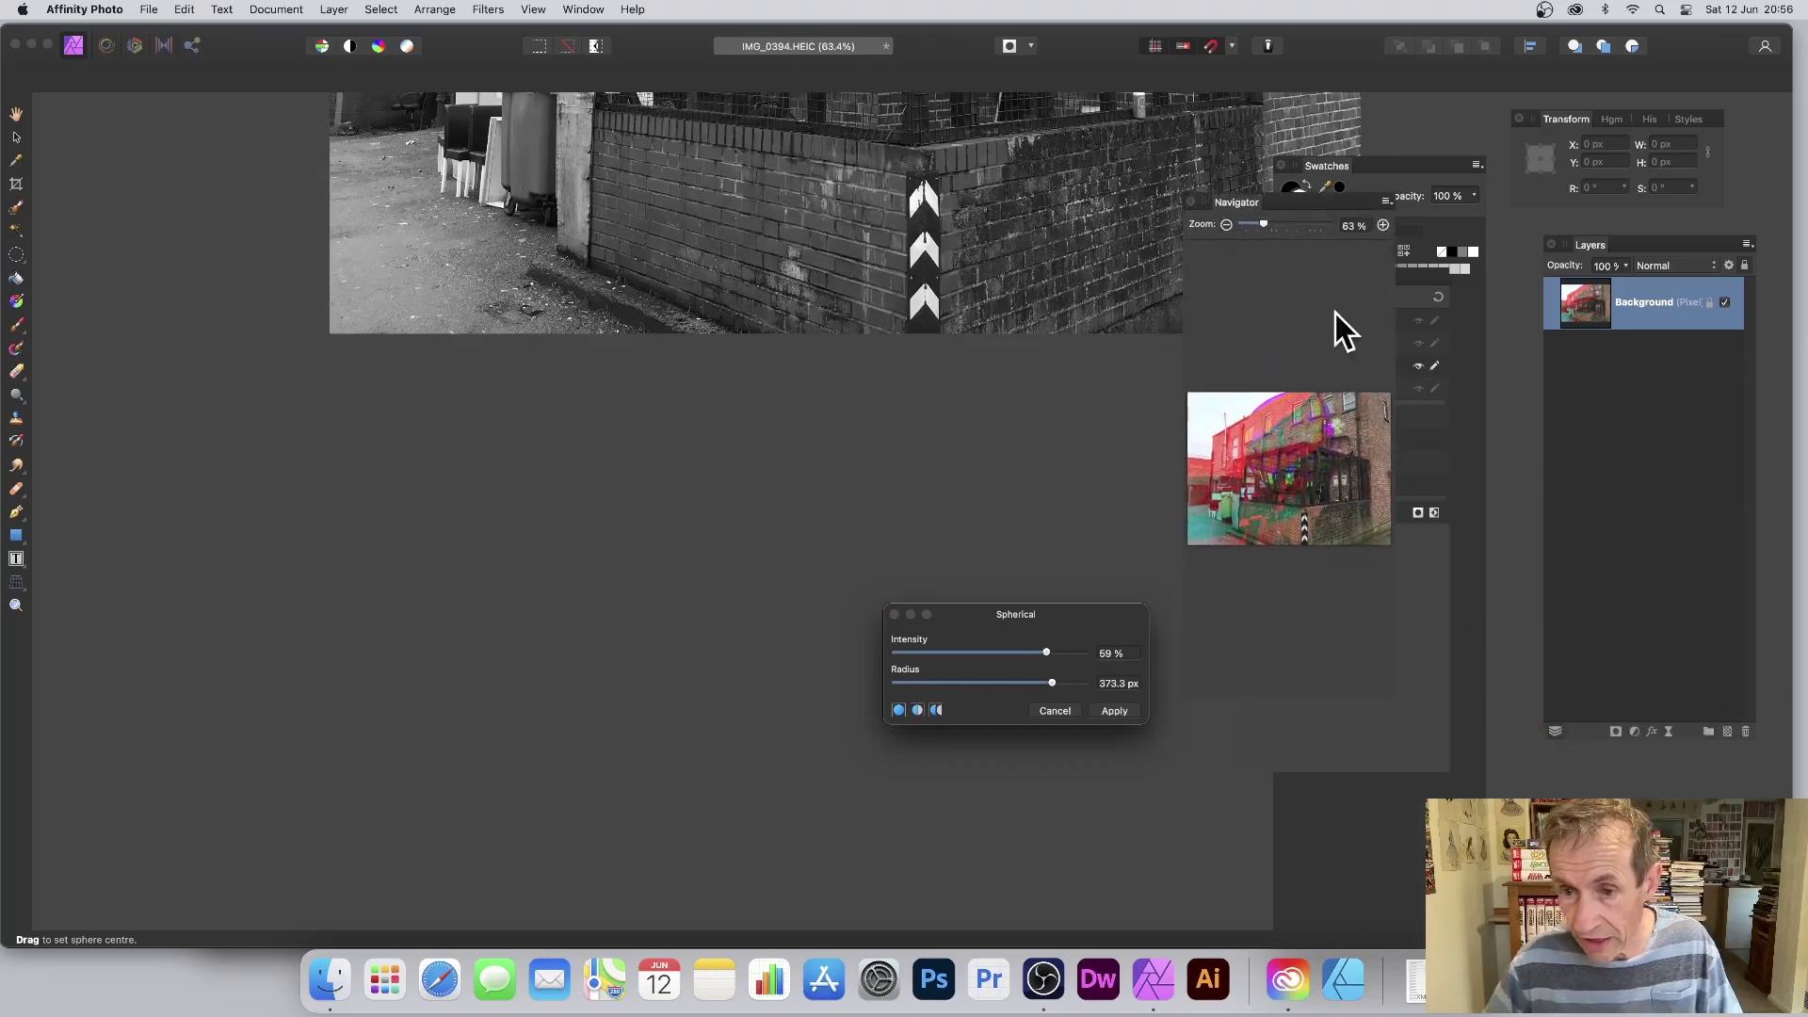
{"action": "left_click_drag", "start_coordinate": [1385, 694], "coordinate": [1692, 921]}
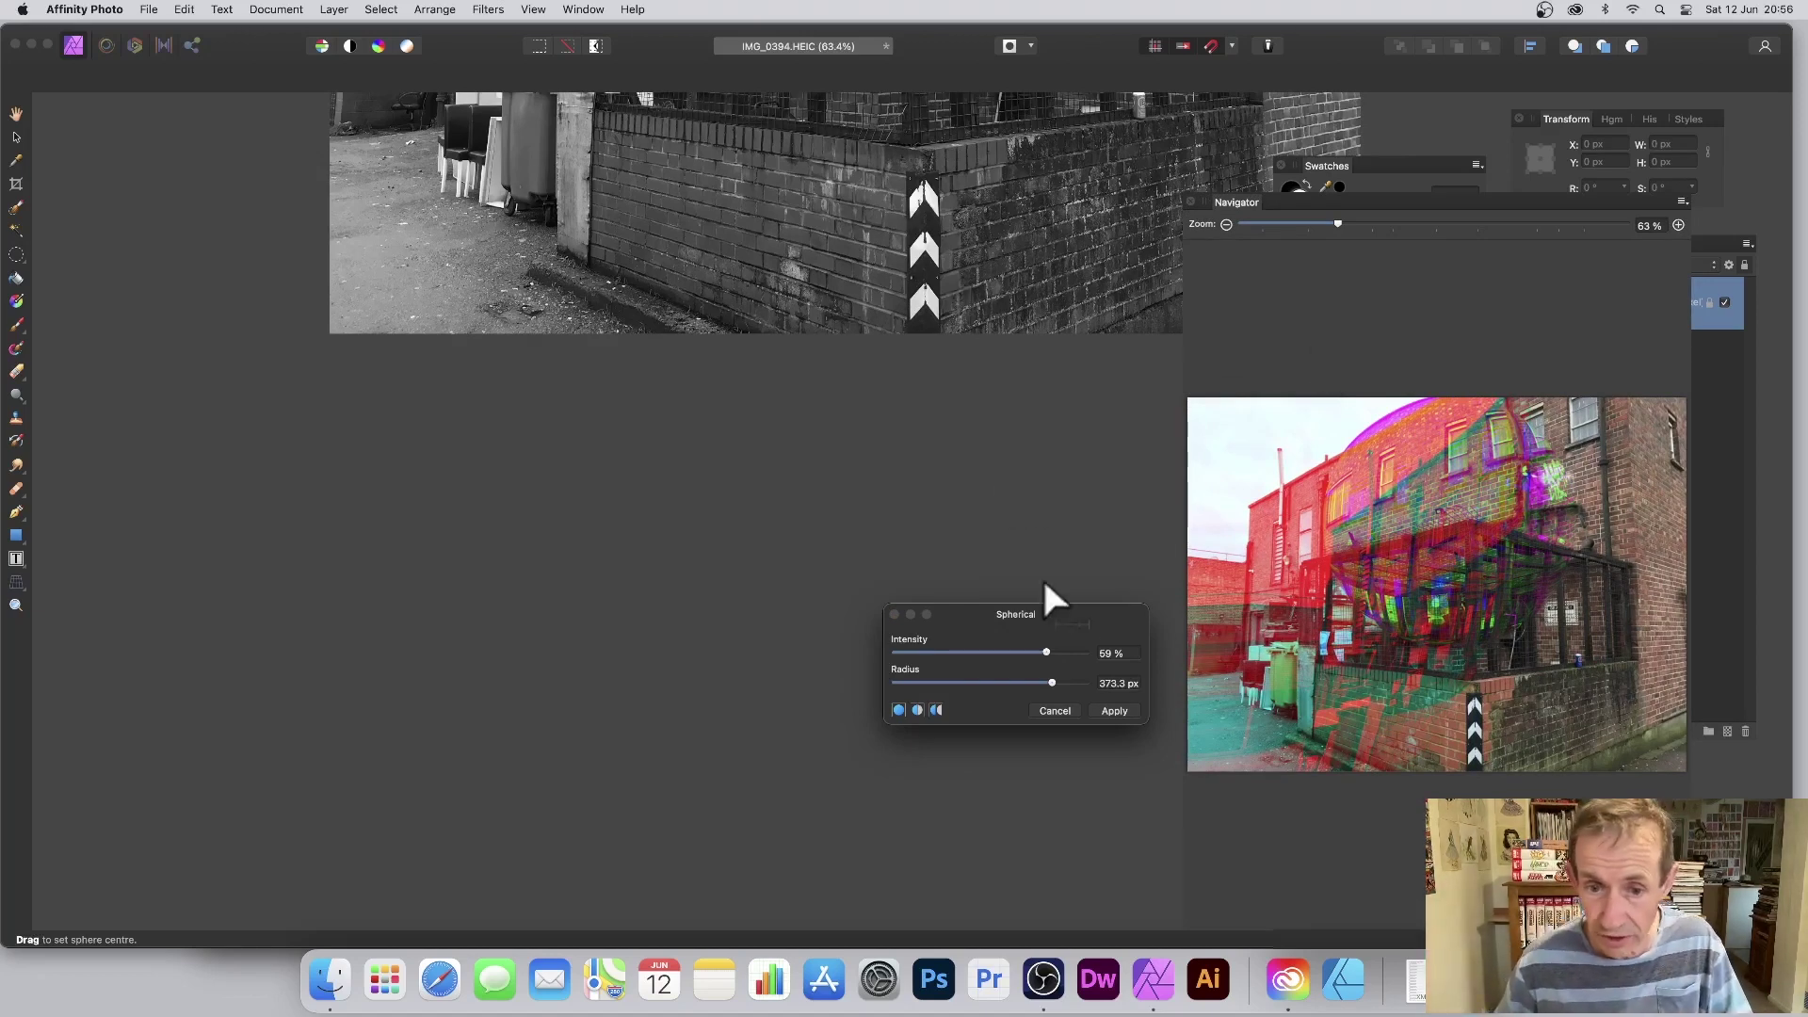
Set the sphere to 12% intensity and 4000 px radius, reposition its centre, and apply
{"action": "left_click_drag", "start_coordinate": [1052, 644], "coordinate": [1000, 586]}
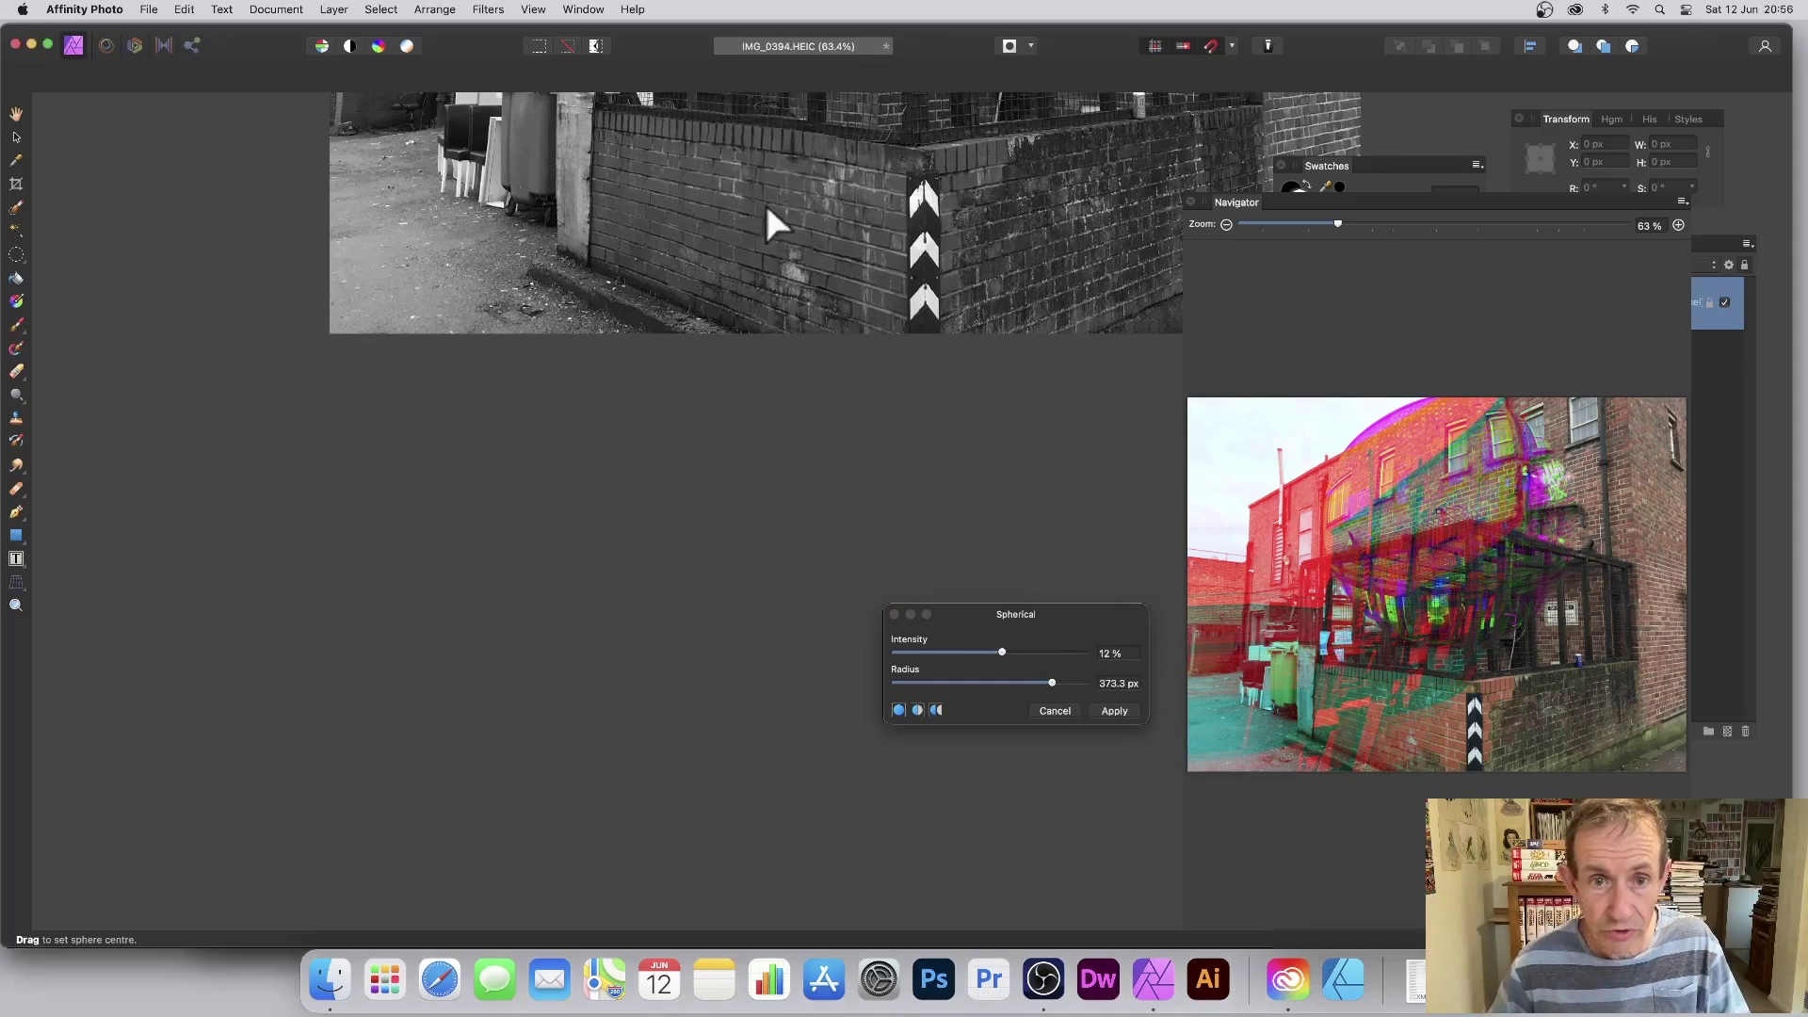
{"action": "left_click_drag", "start_coordinate": [1052, 683], "coordinate": [1092, 686]}
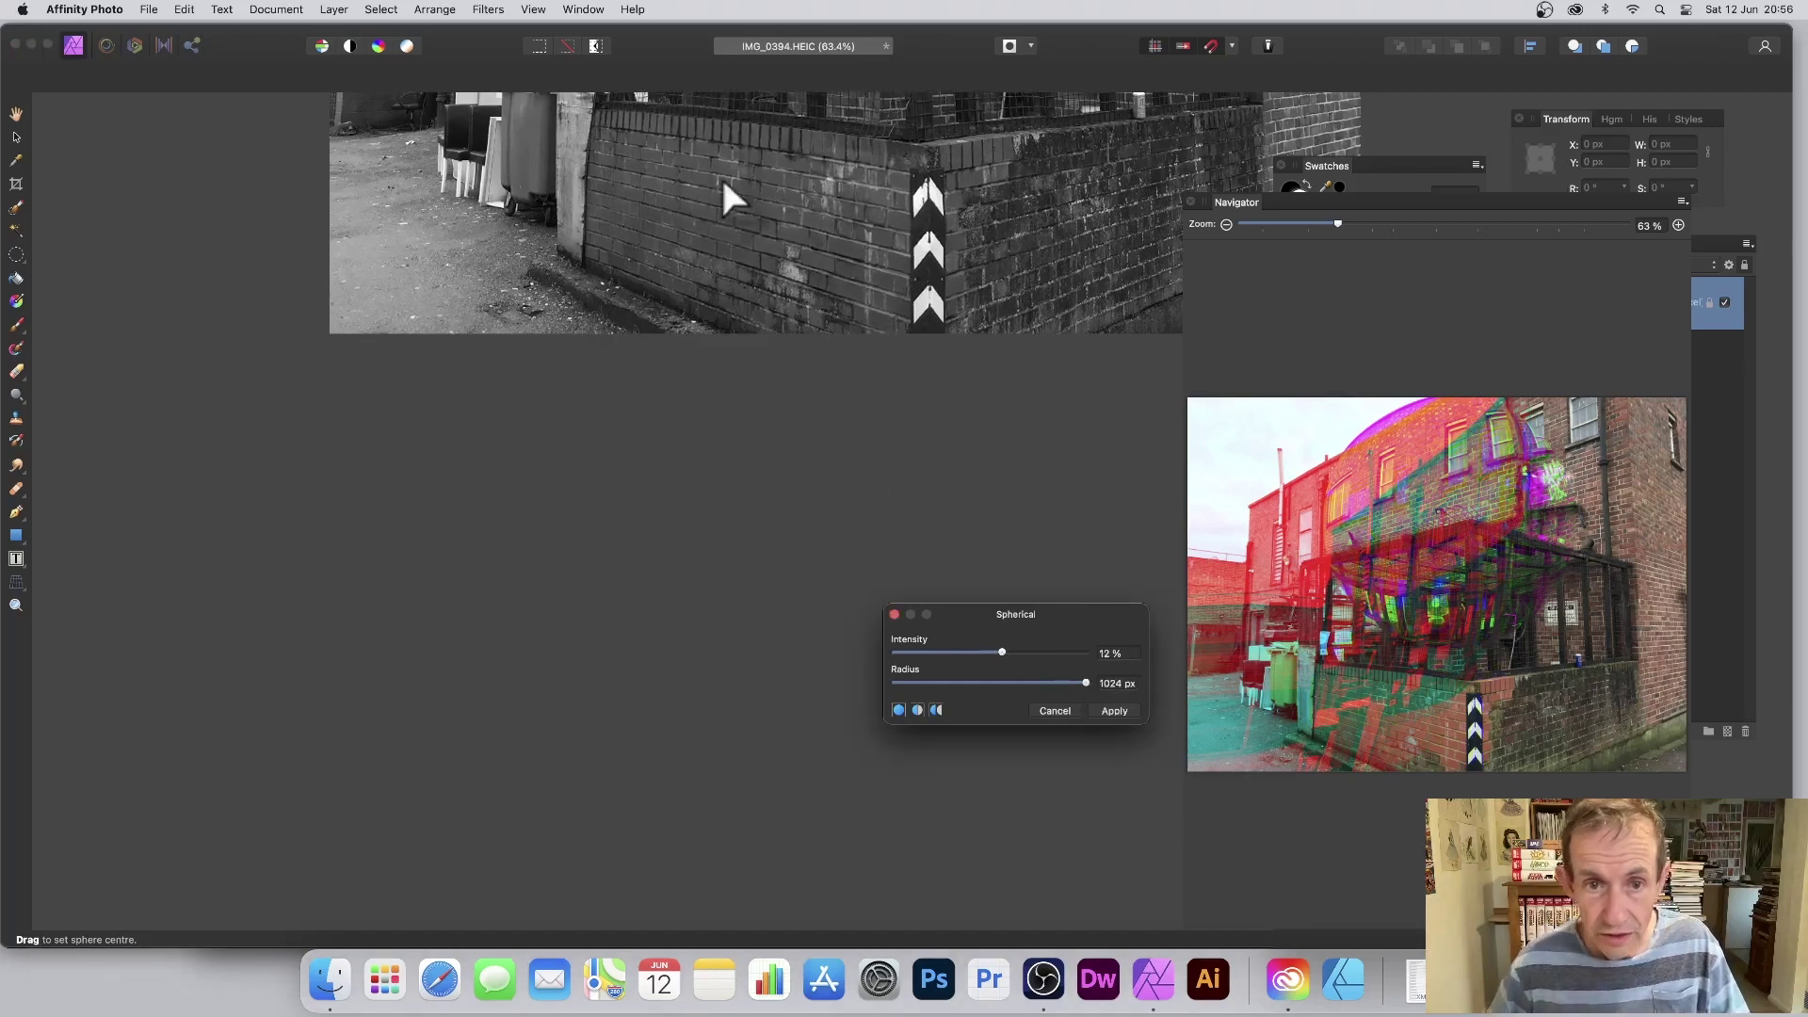
{"action": "left_click_drag", "start_coordinate": [947, 266], "coordinate": [1112, 334]}
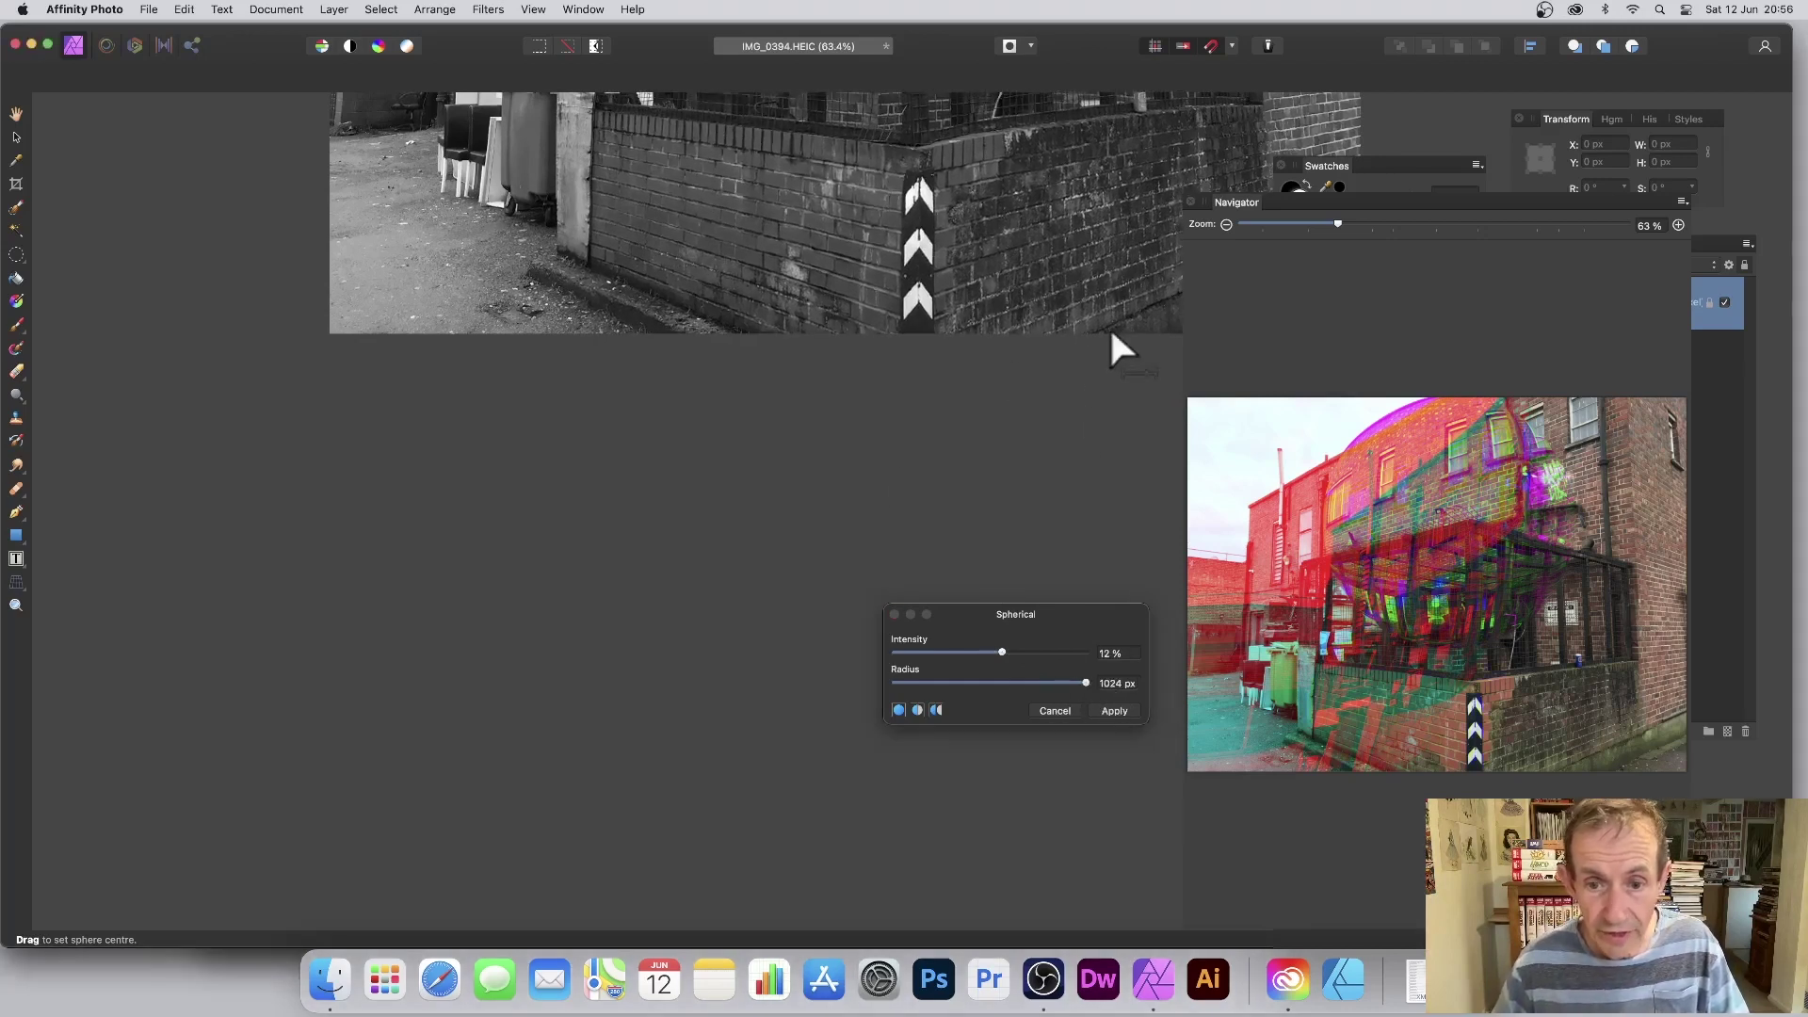
{"action": "left_click", "coordinate": [1104, 686]}
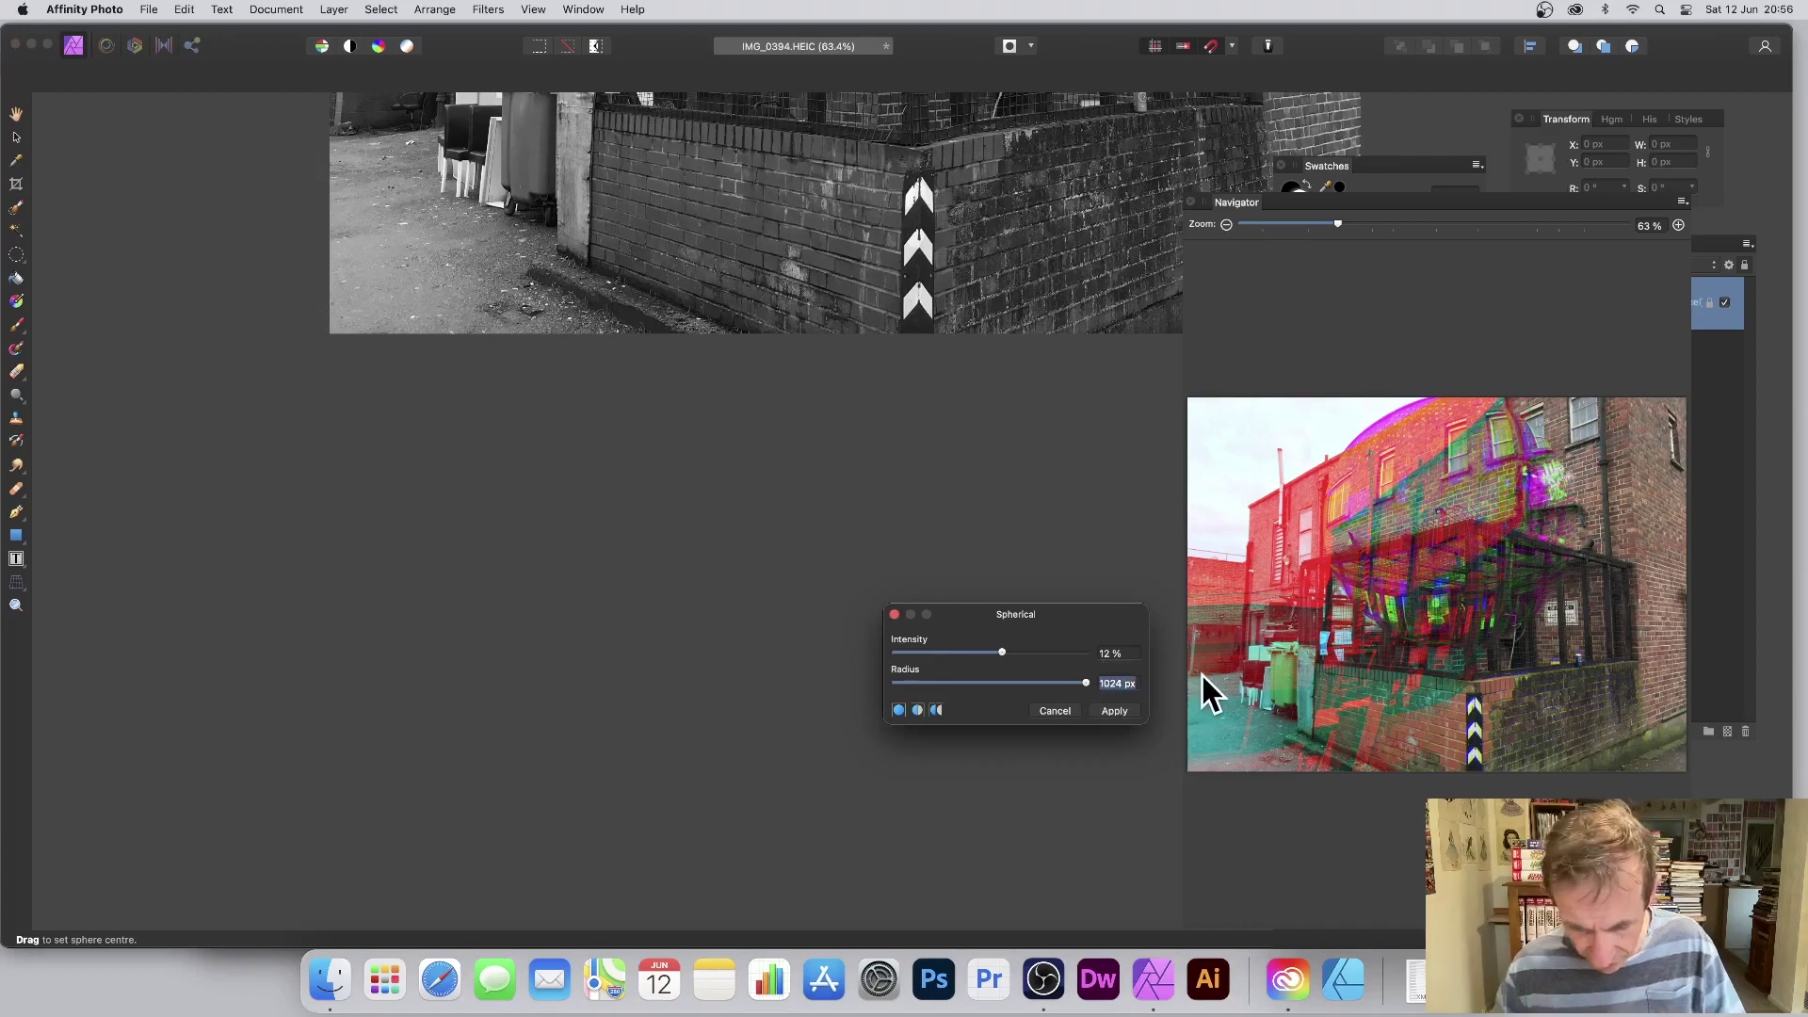
{"action": "type", "text": "4000"}
{"action": "key", "text": "Tab"}
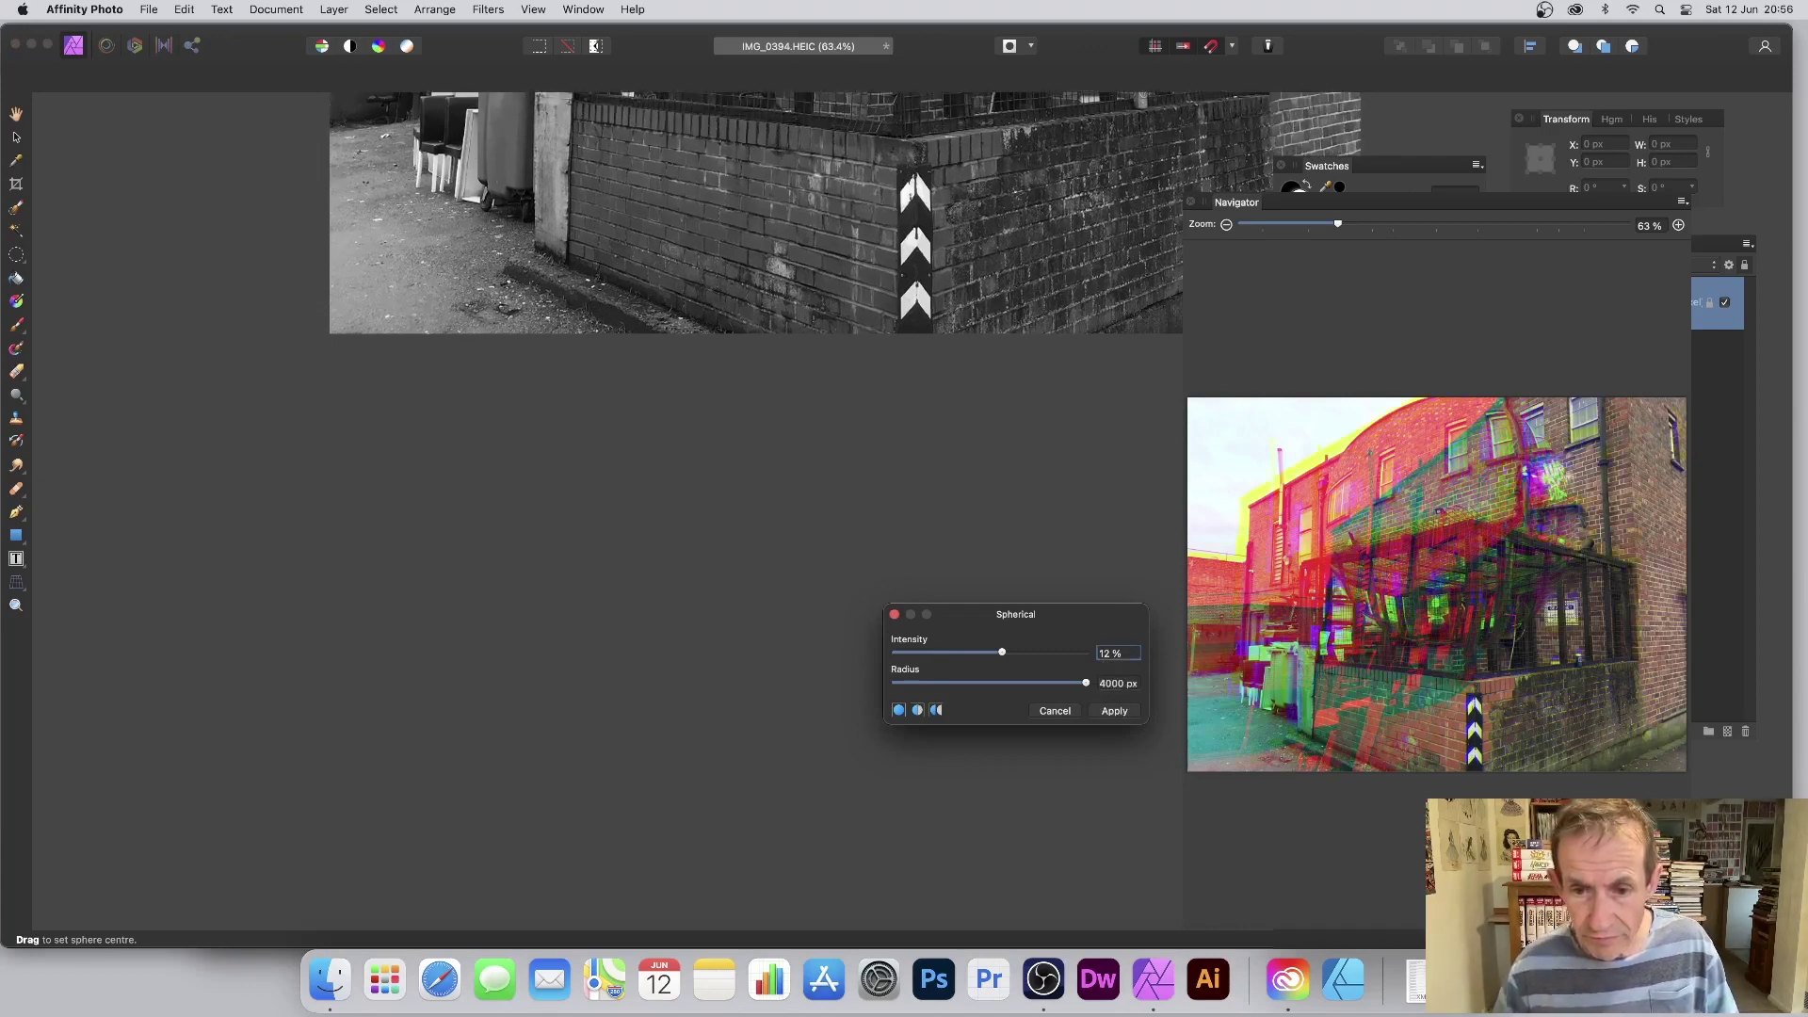
{"action": "left_click_drag", "start_coordinate": [848, 291], "coordinate": [383, 690]}
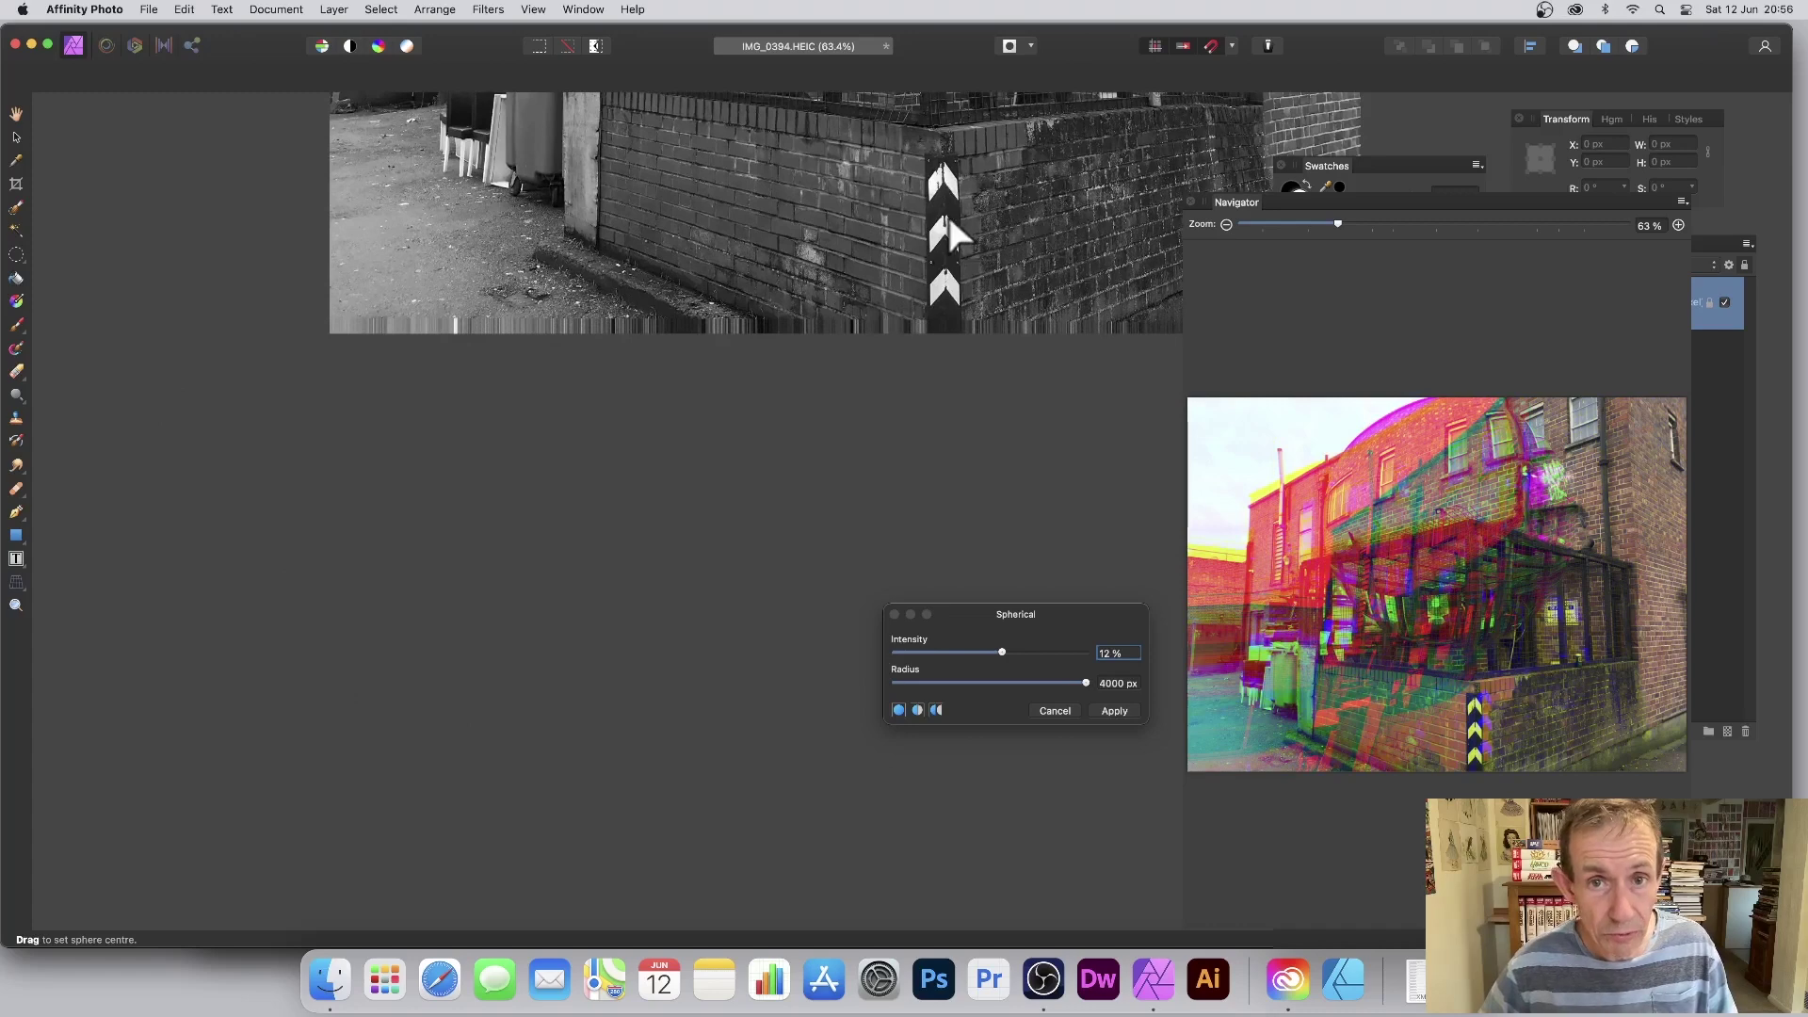
{"action": "scroll", "coordinate": [947, 212], "scroll_direction": "up", "scroll_amount": 6}
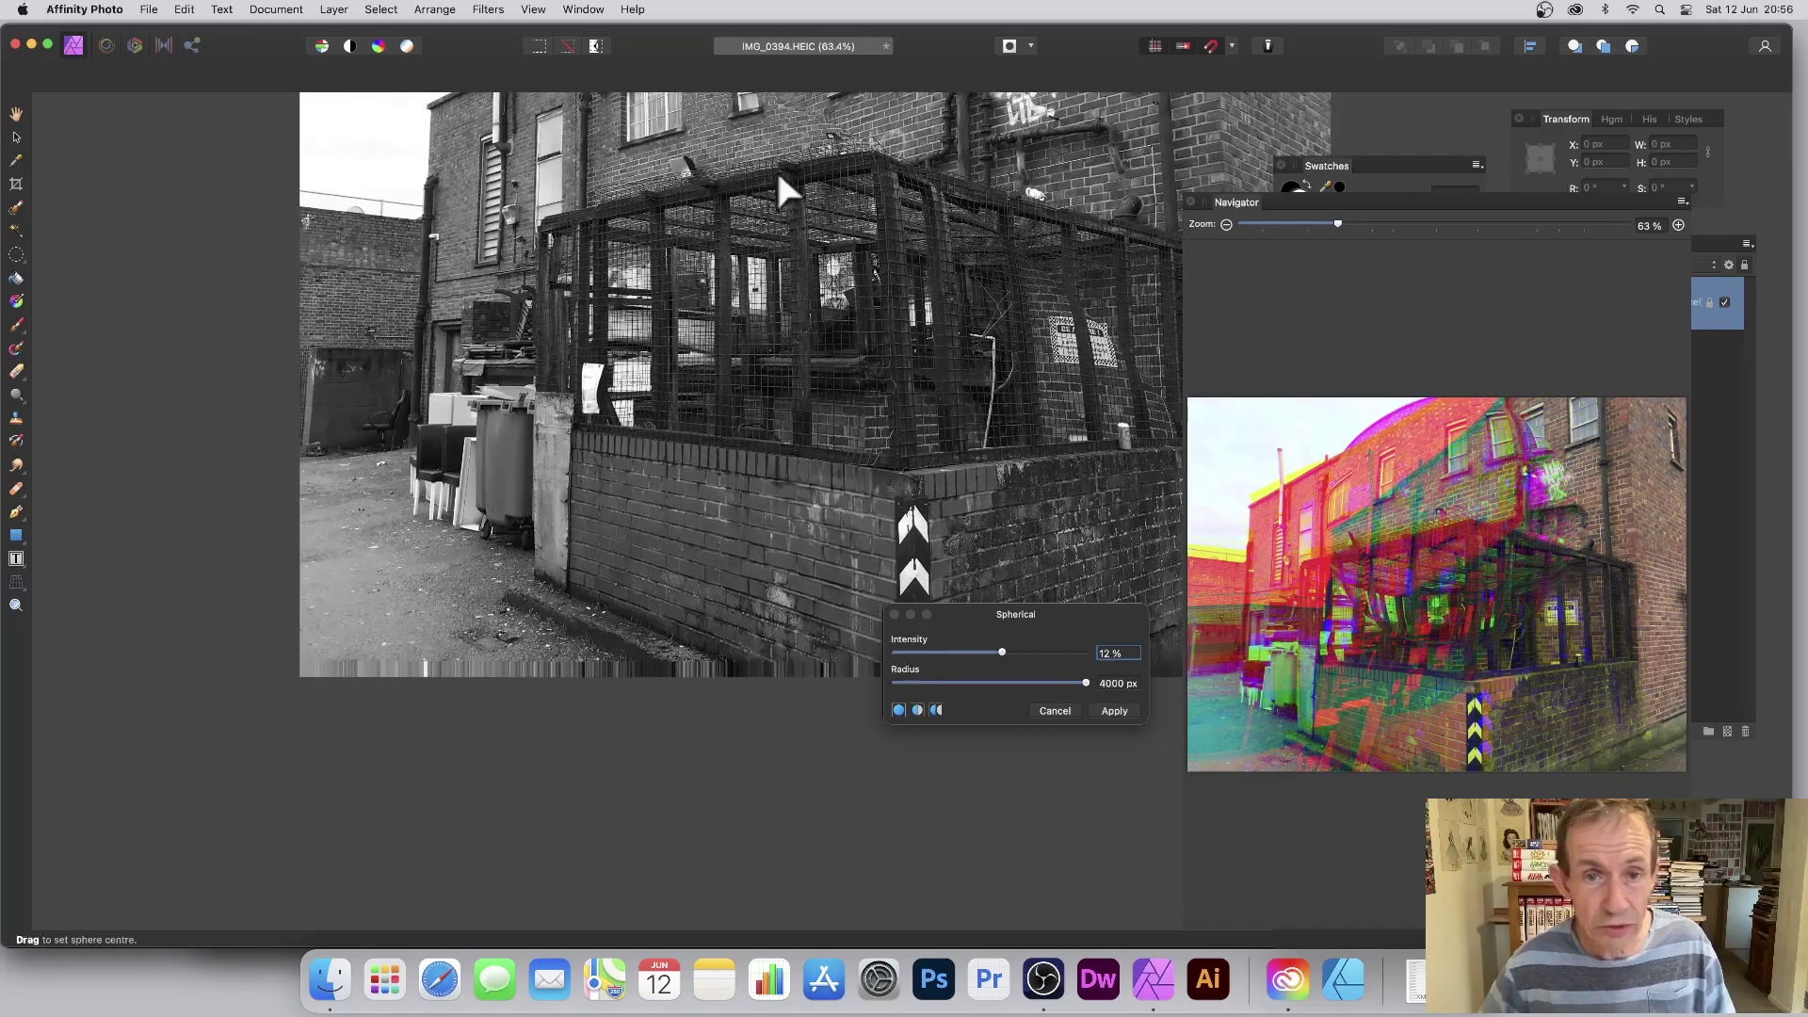
{"action": "left_click", "coordinate": [1114, 711]}
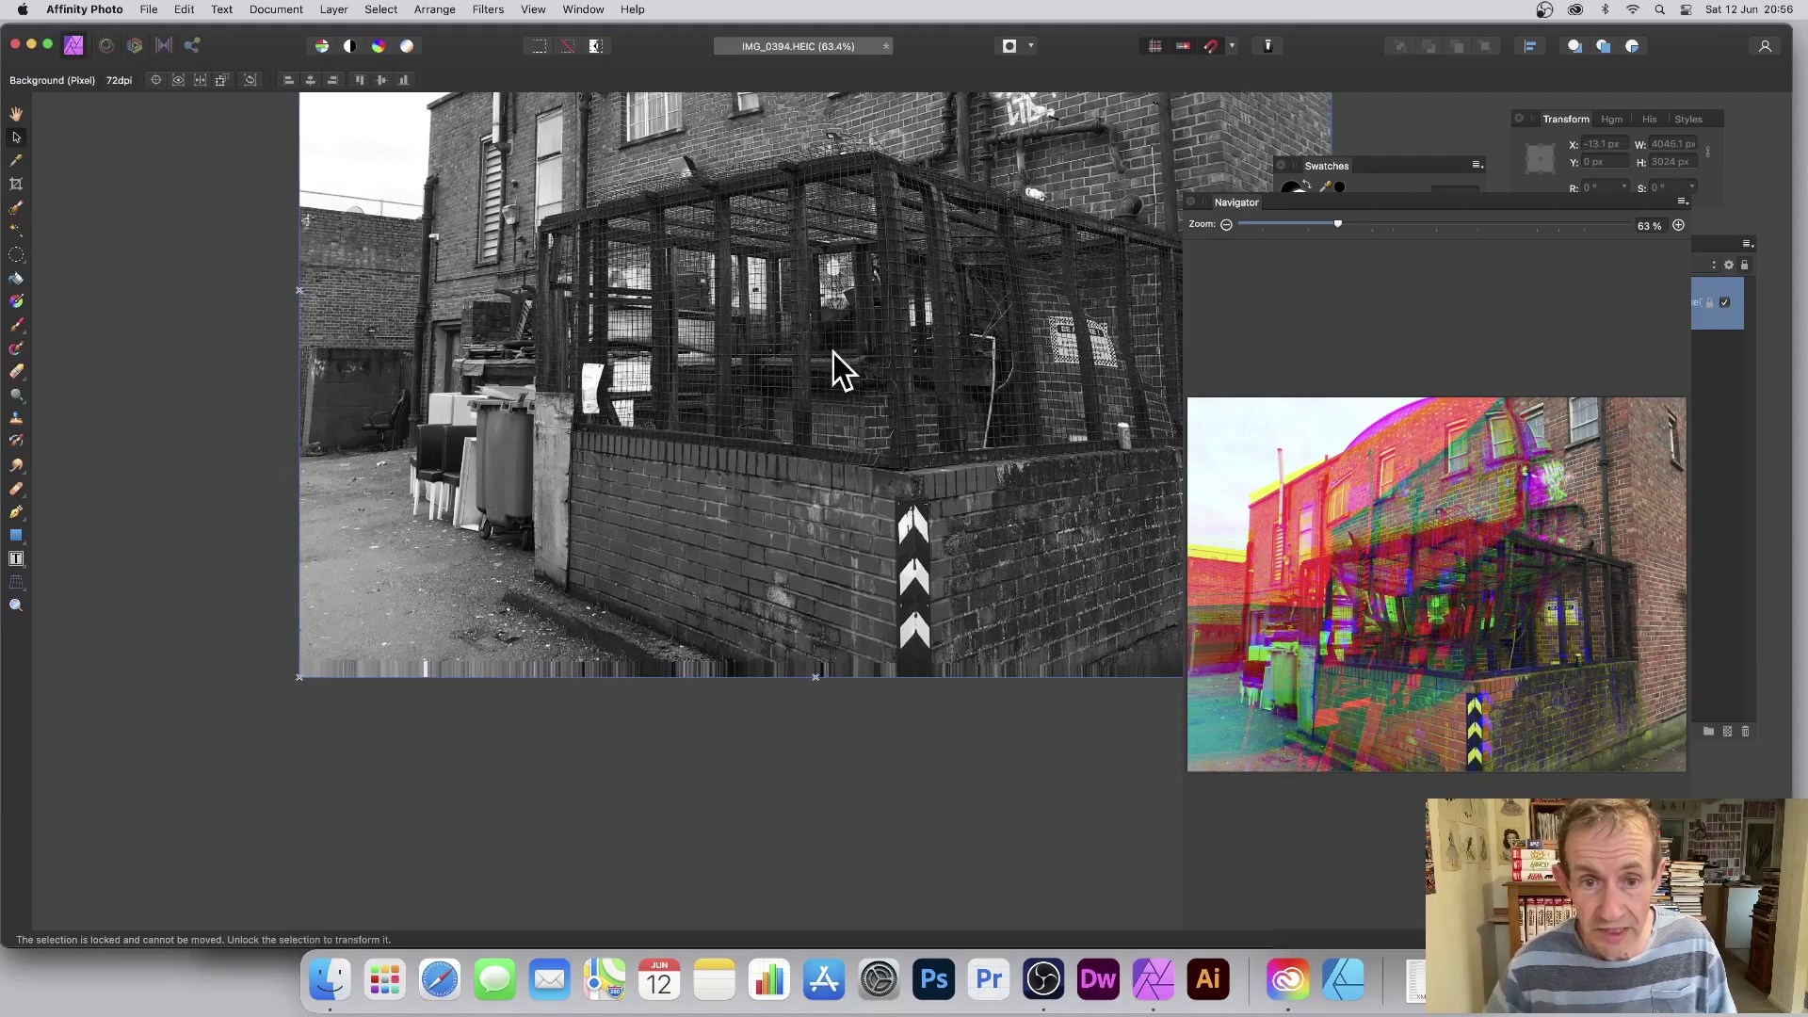
Move the Navigator aside and make all red, green and blue channels visible together
{"action": "left_click_drag", "start_coordinate": [1330, 199], "coordinate": [1676, 597]}
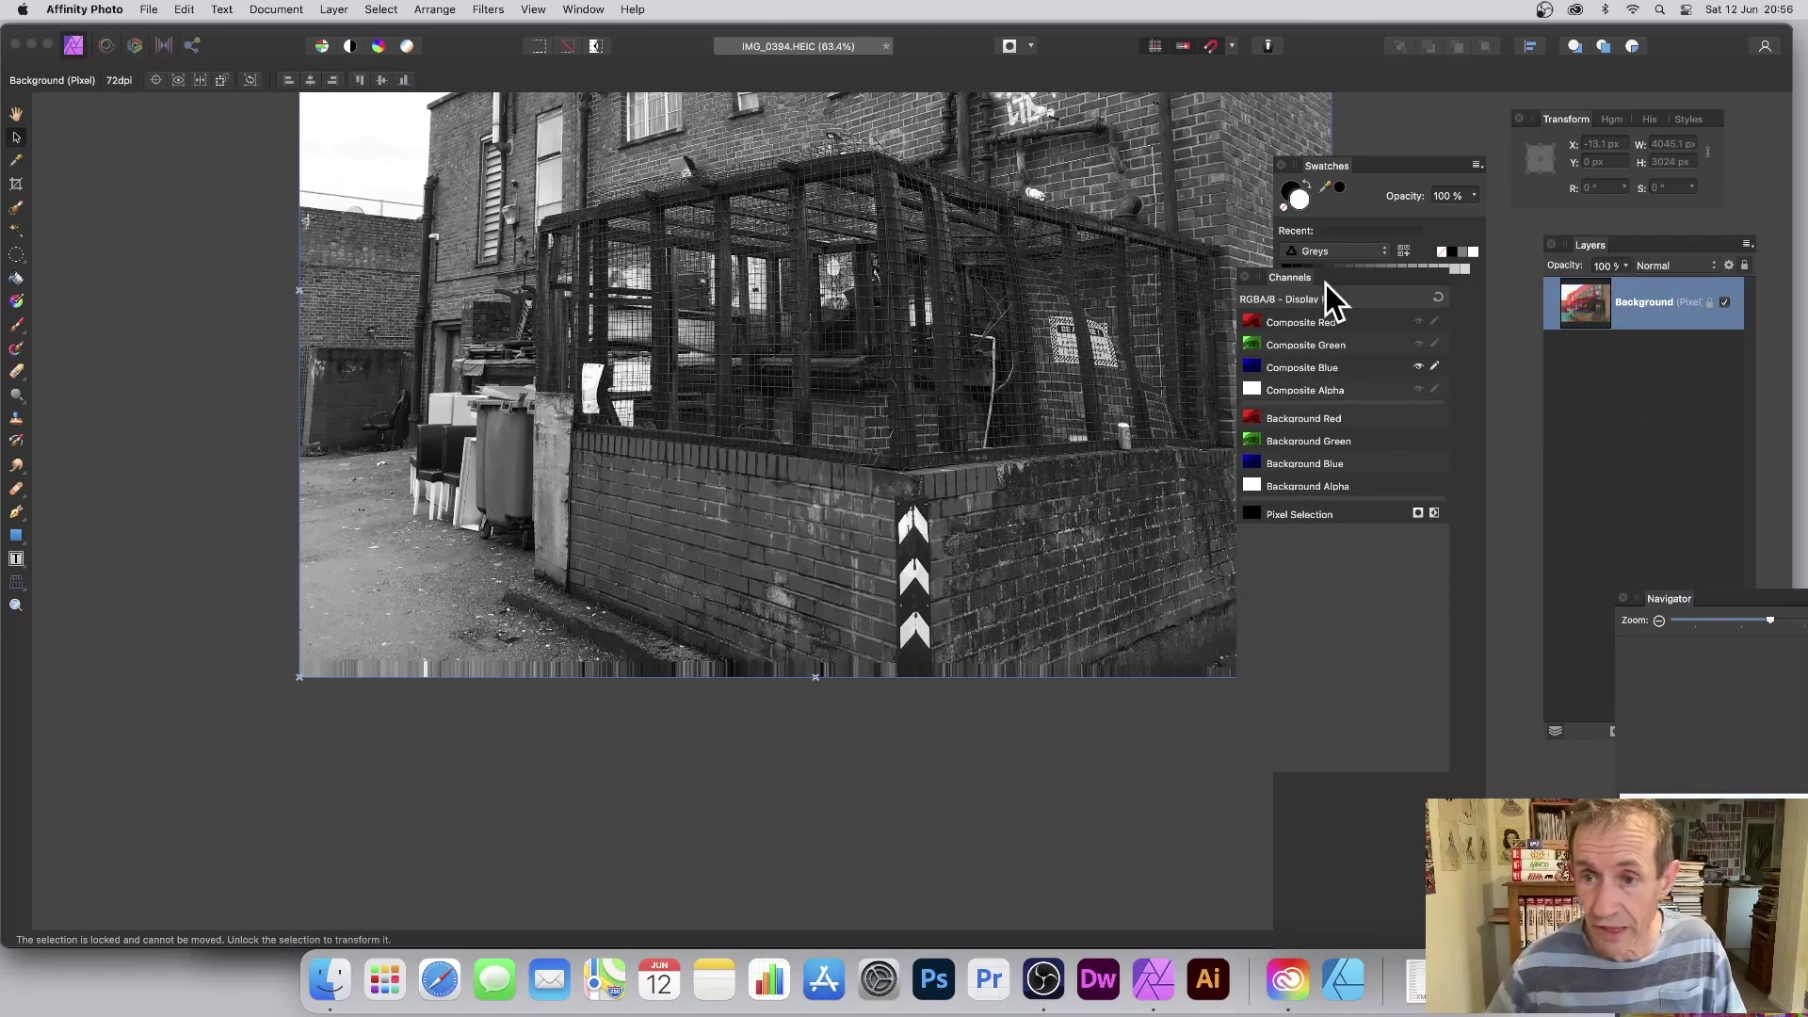
{"action": "left_click", "coordinate": [1438, 298]}
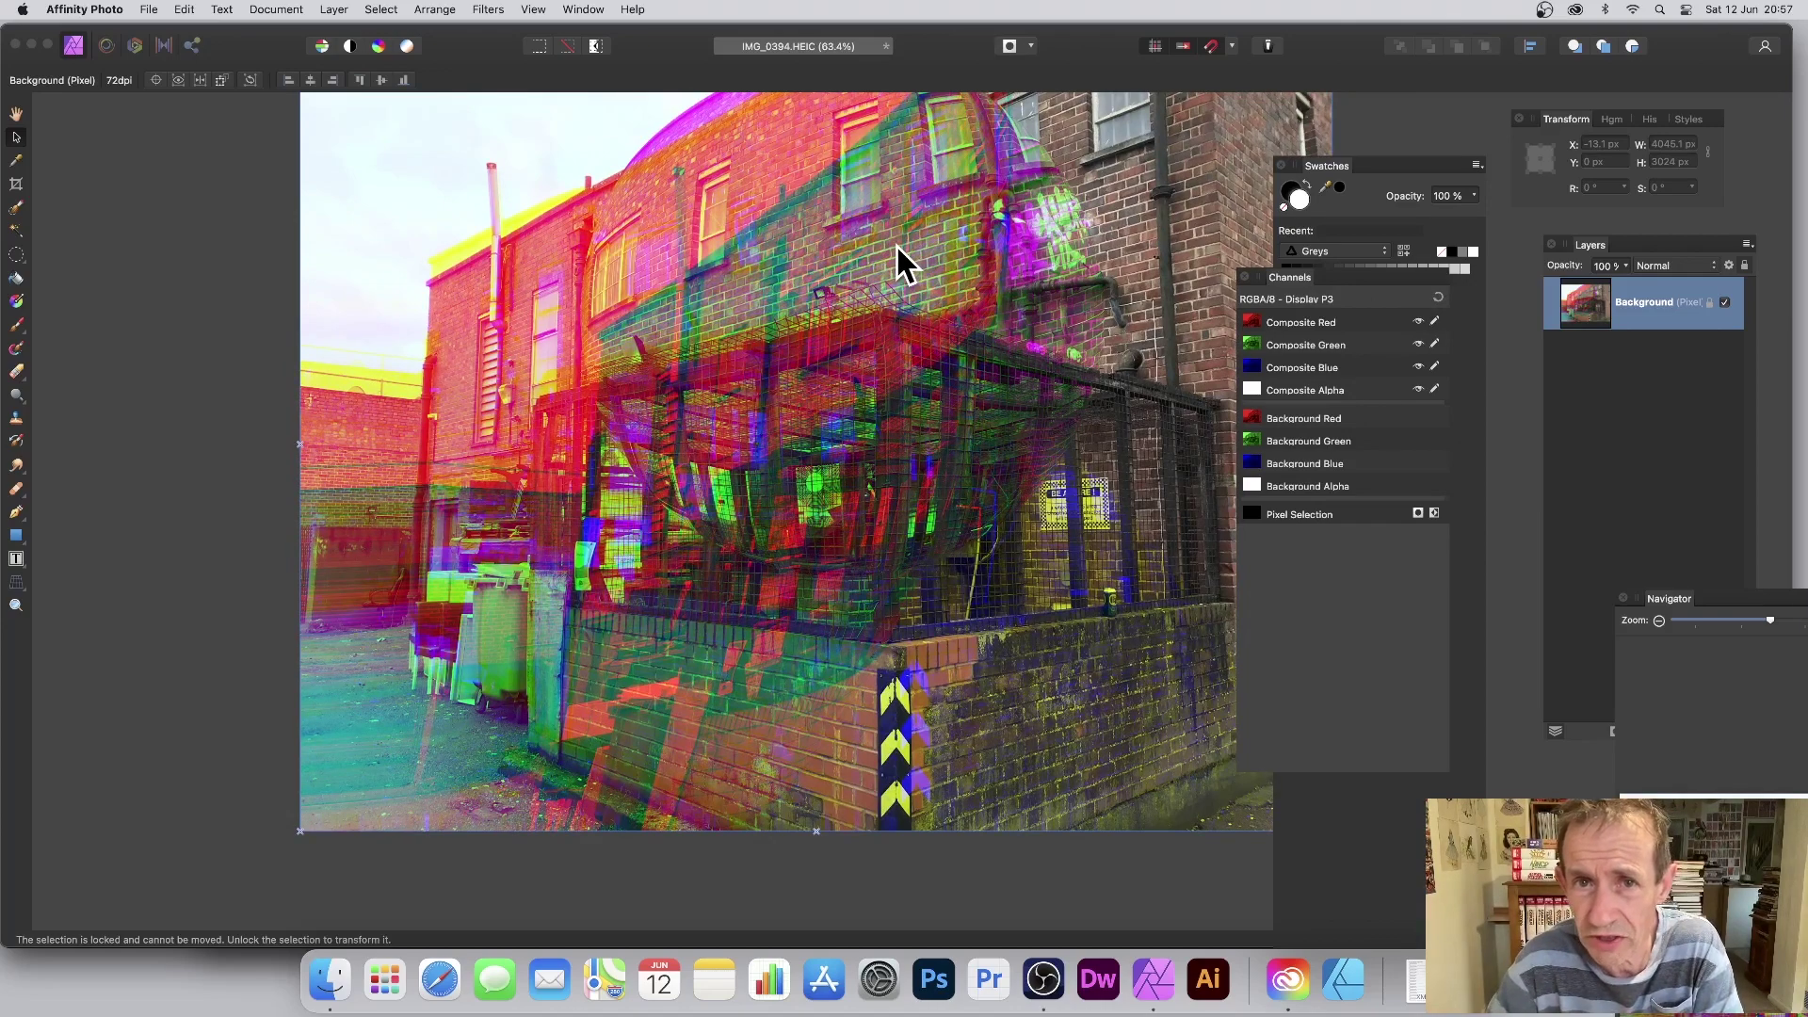
Undo the channel mask changes and sphere distortions one by one until the colours are natural
{"action": "key", "text": "super+z"}
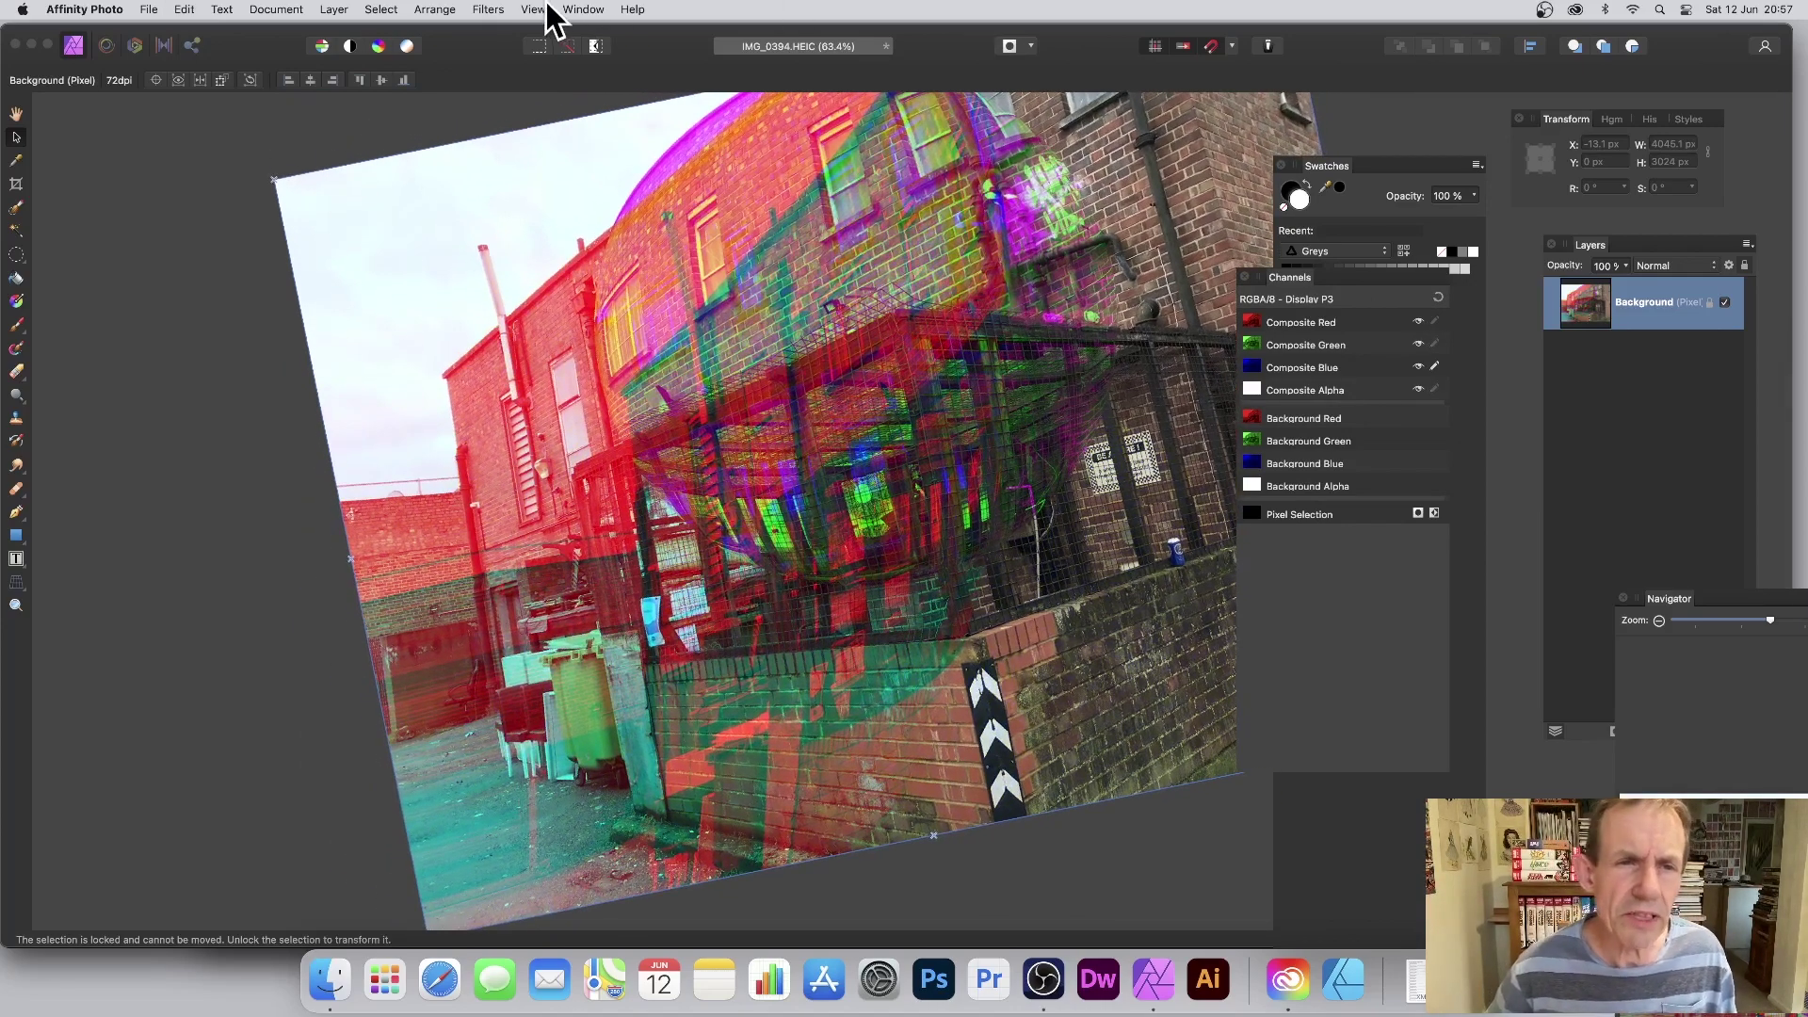
{"action": "left_click", "coordinate": [185, 9]}
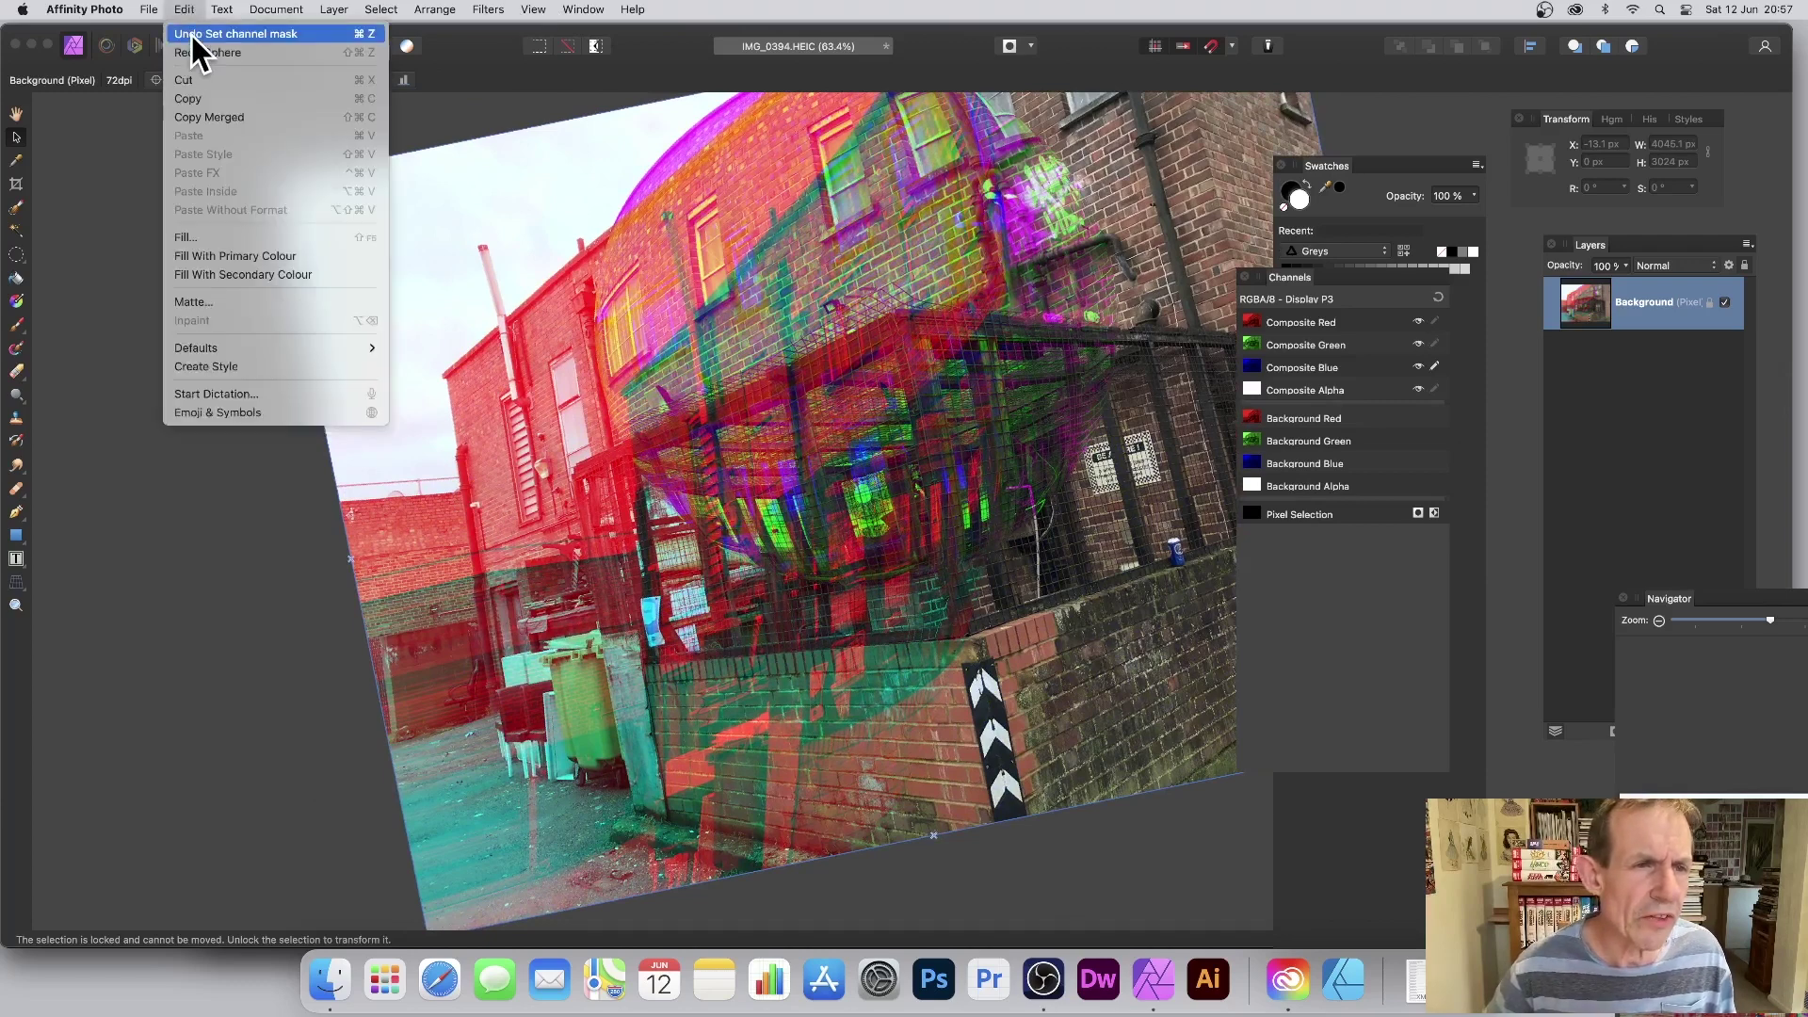
{"action": "left_click", "coordinate": [194, 33]}
{"action": "left_click", "coordinate": [185, 11]}
{"action": "left_click", "coordinate": [185, 35]}
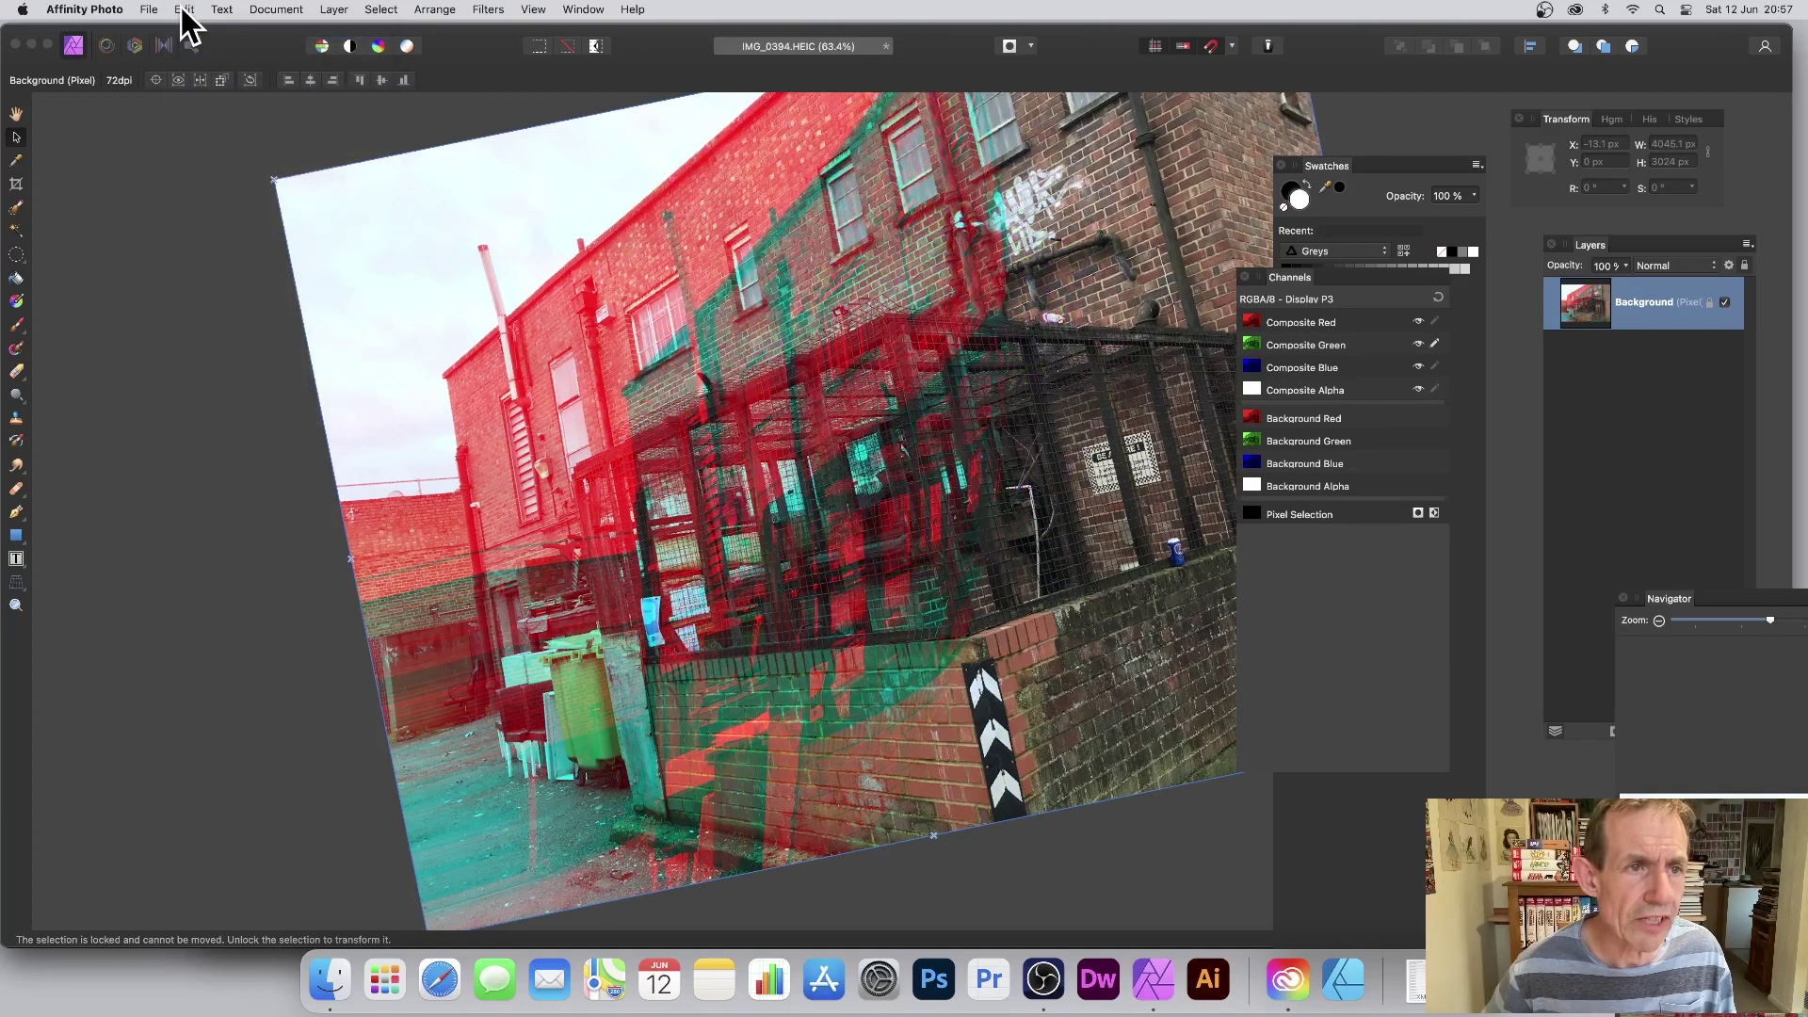
{"action": "left_click", "coordinate": [182, 10]}
{"action": "left_click", "coordinate": [183, 34]}
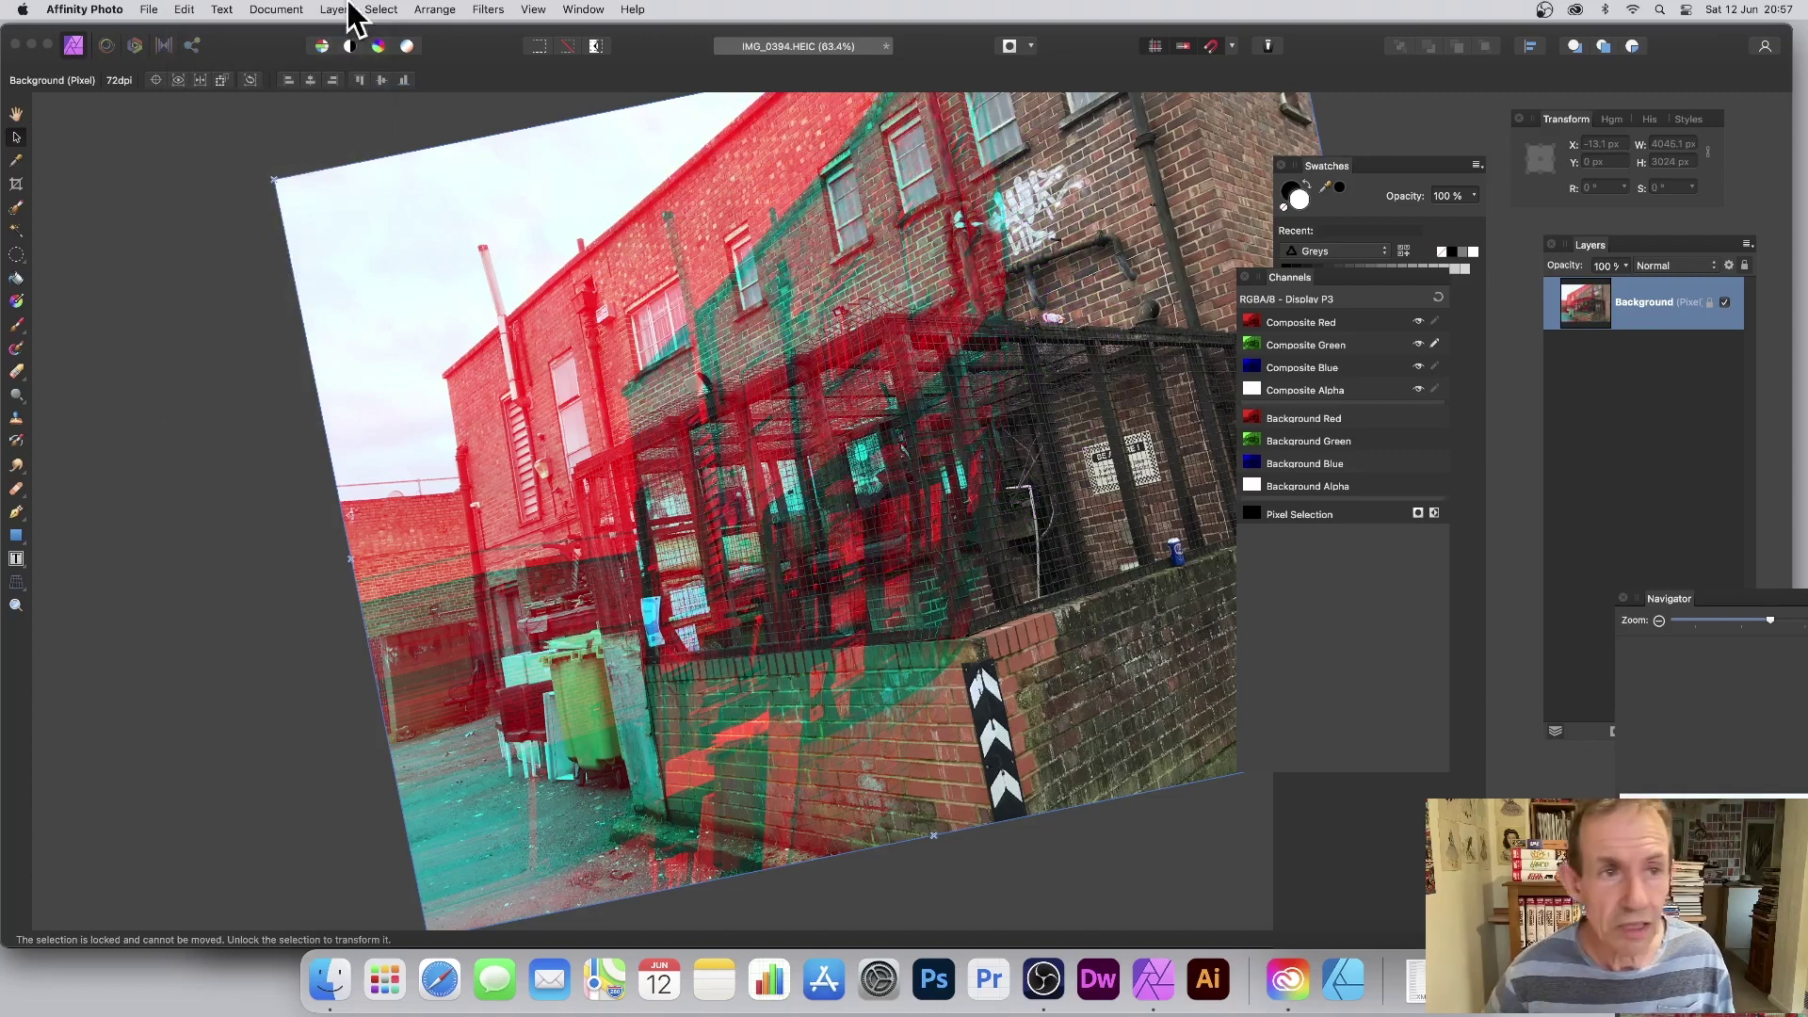
{"action": "left_click", "coordinate": [187, 9]}
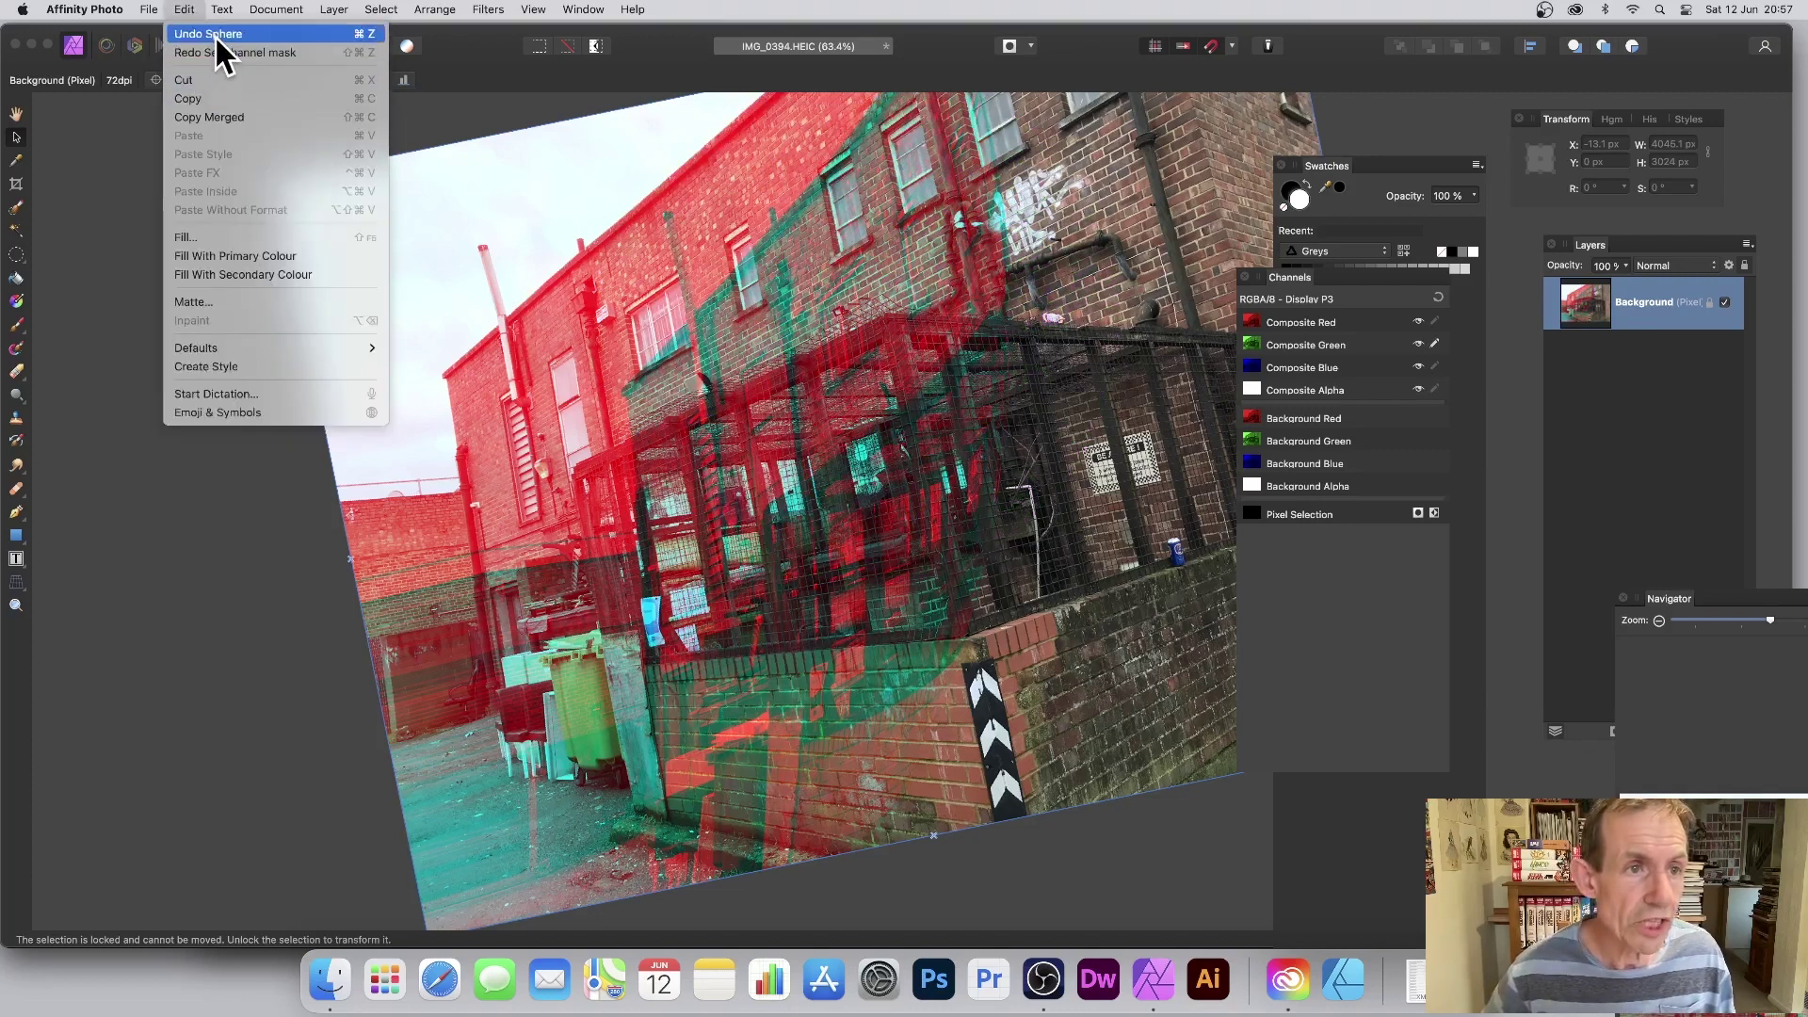
{"action": "left_click", "coordinate": [222, 47]}
{"action": "left_click", "coordinate": [186, 10]}
{"action": "left_click", "coordinate": [189, 48]}
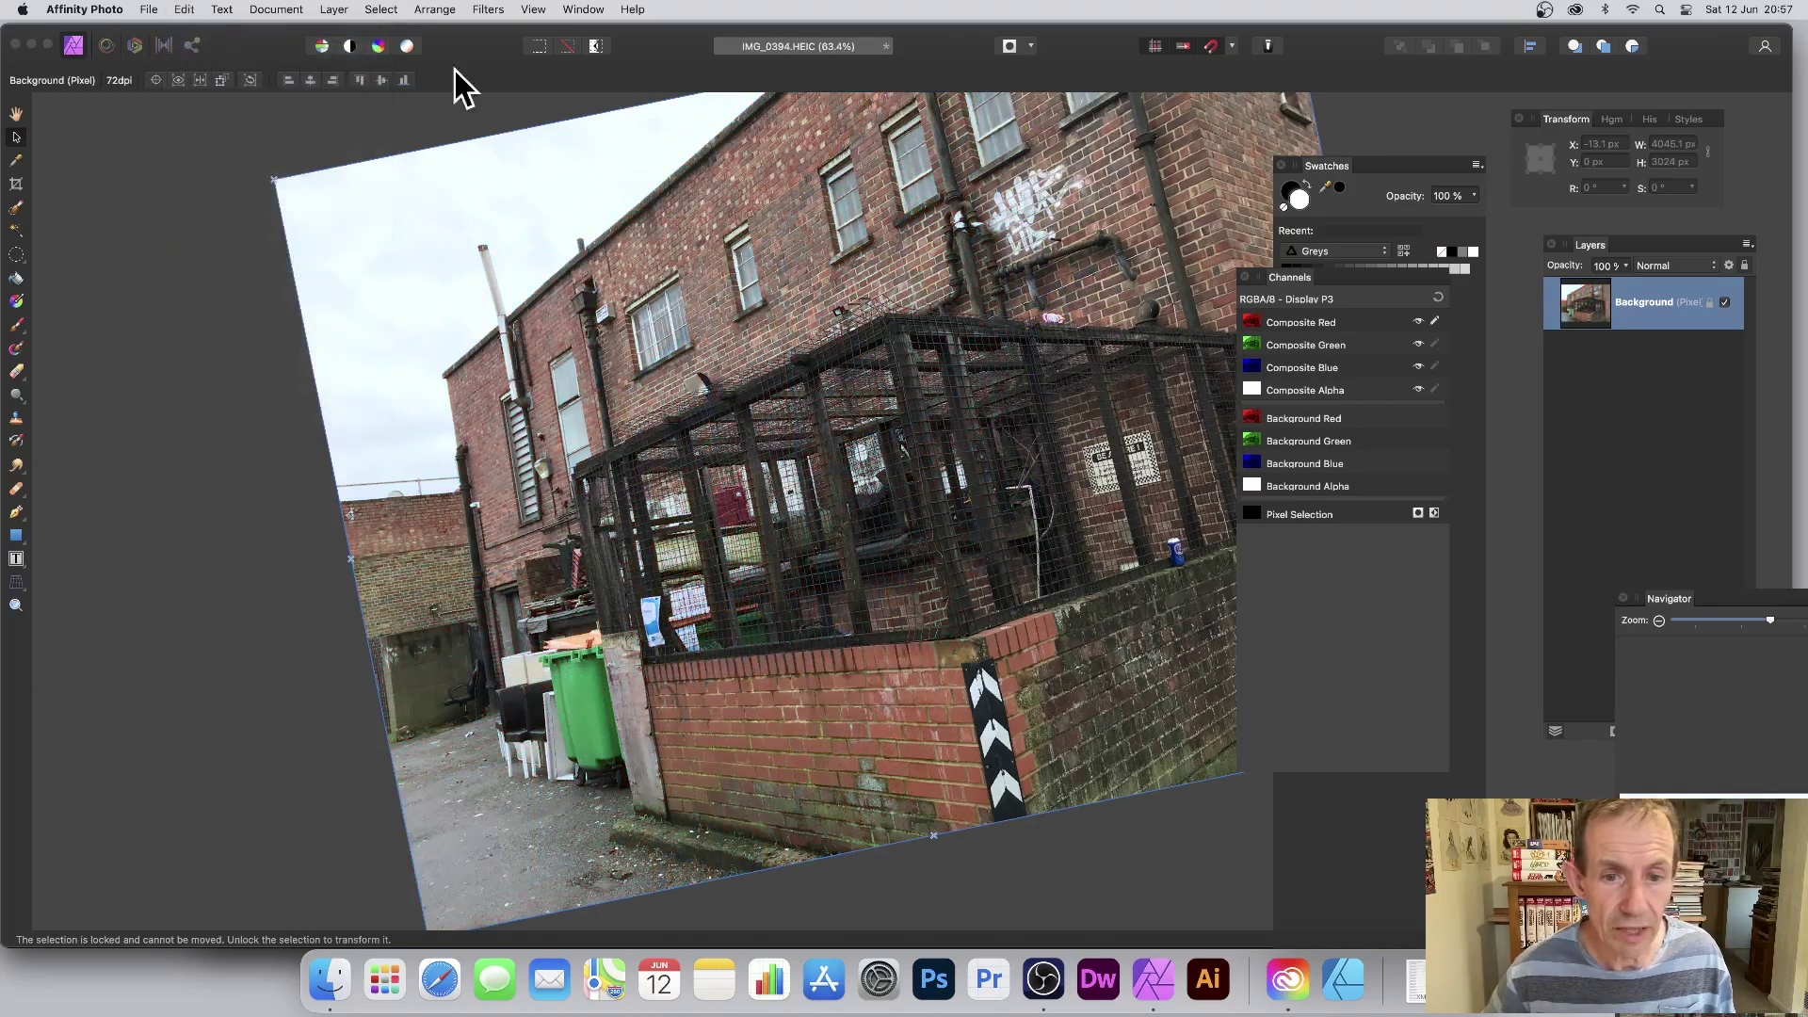
Reset the canvas rotation, try an oval selection around the cage, then clear it
{"action": "left_click", "coordinate": [533, 9]}
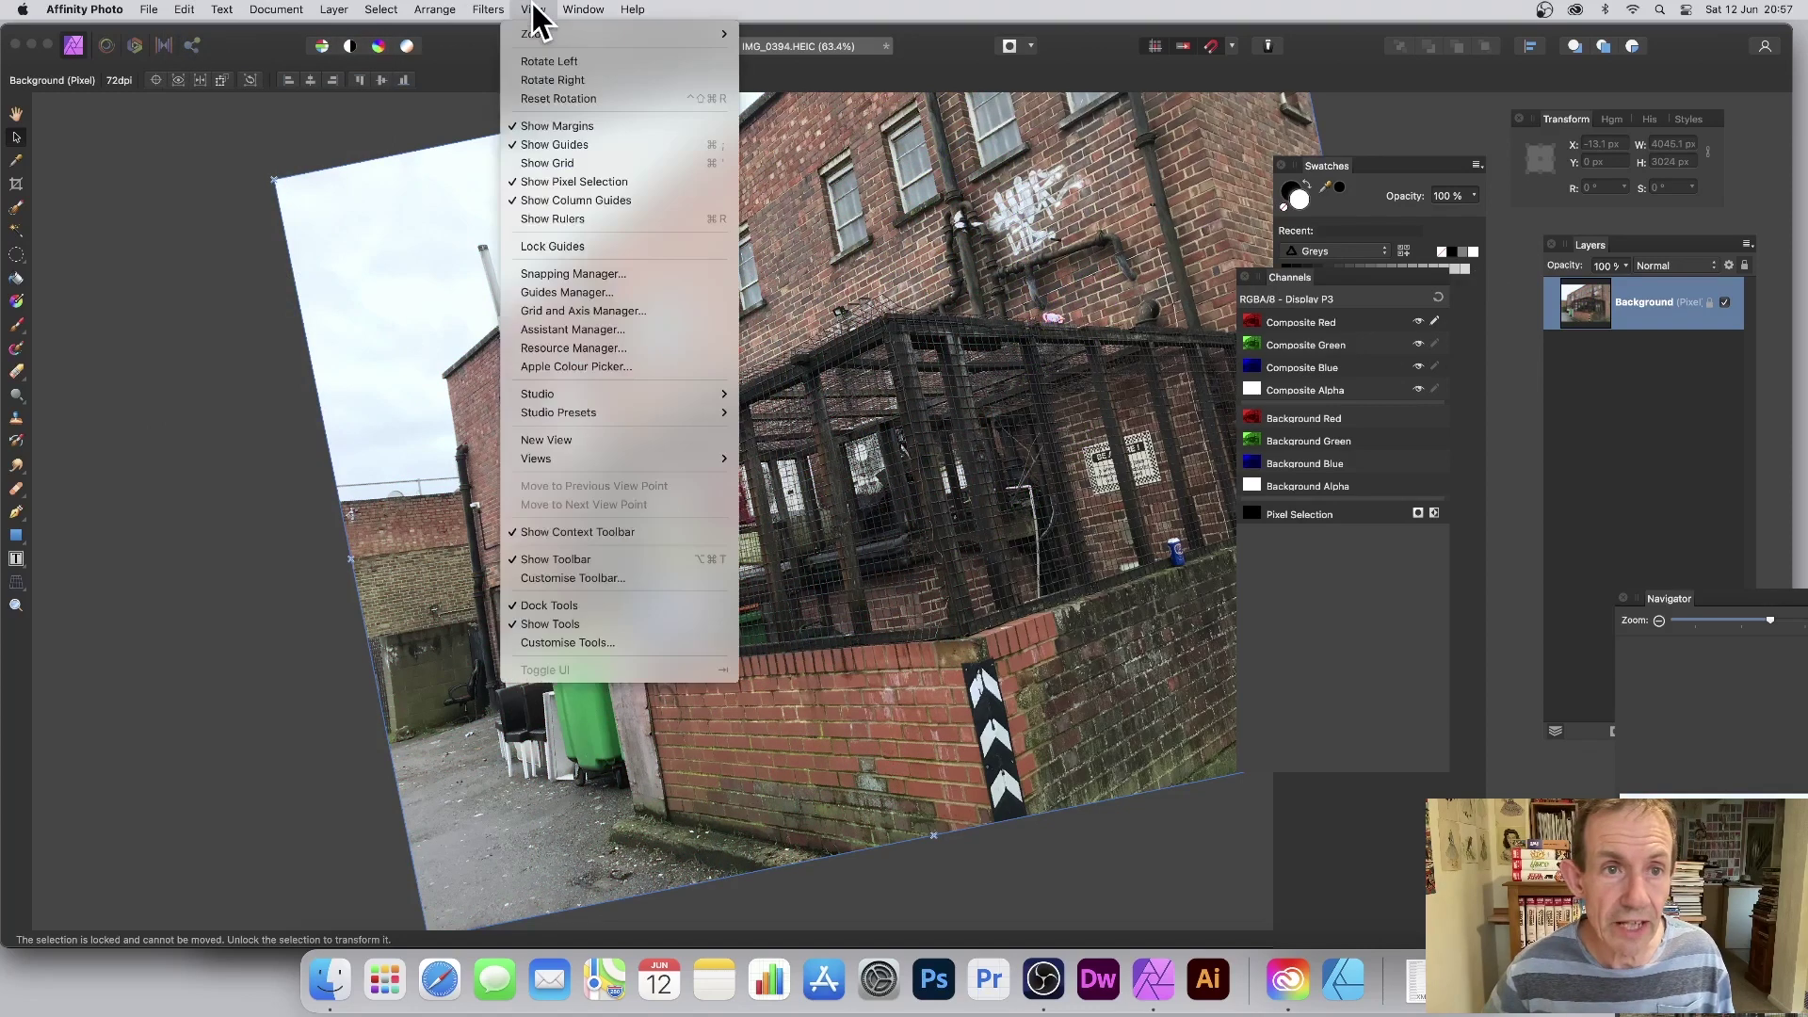
{"action": "left_click", "coordinate": [556, 102]}
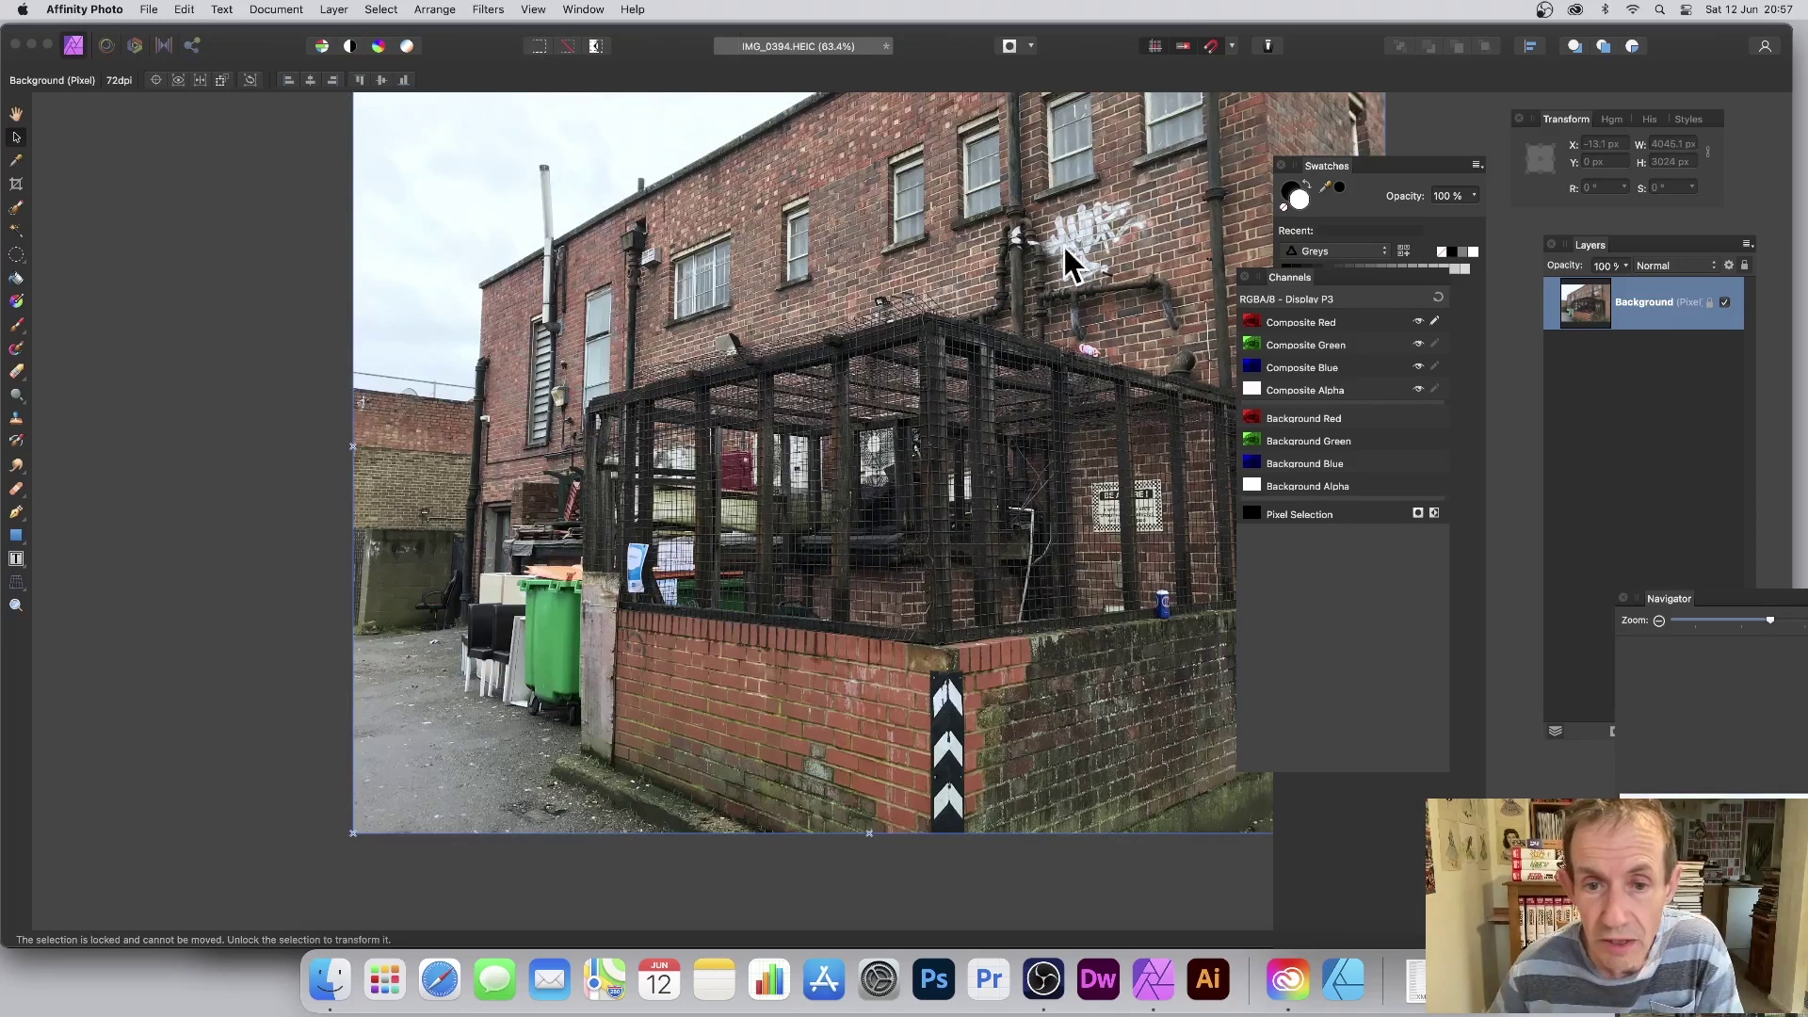
{"action": "left_click", "coordinate": [16, 255]}
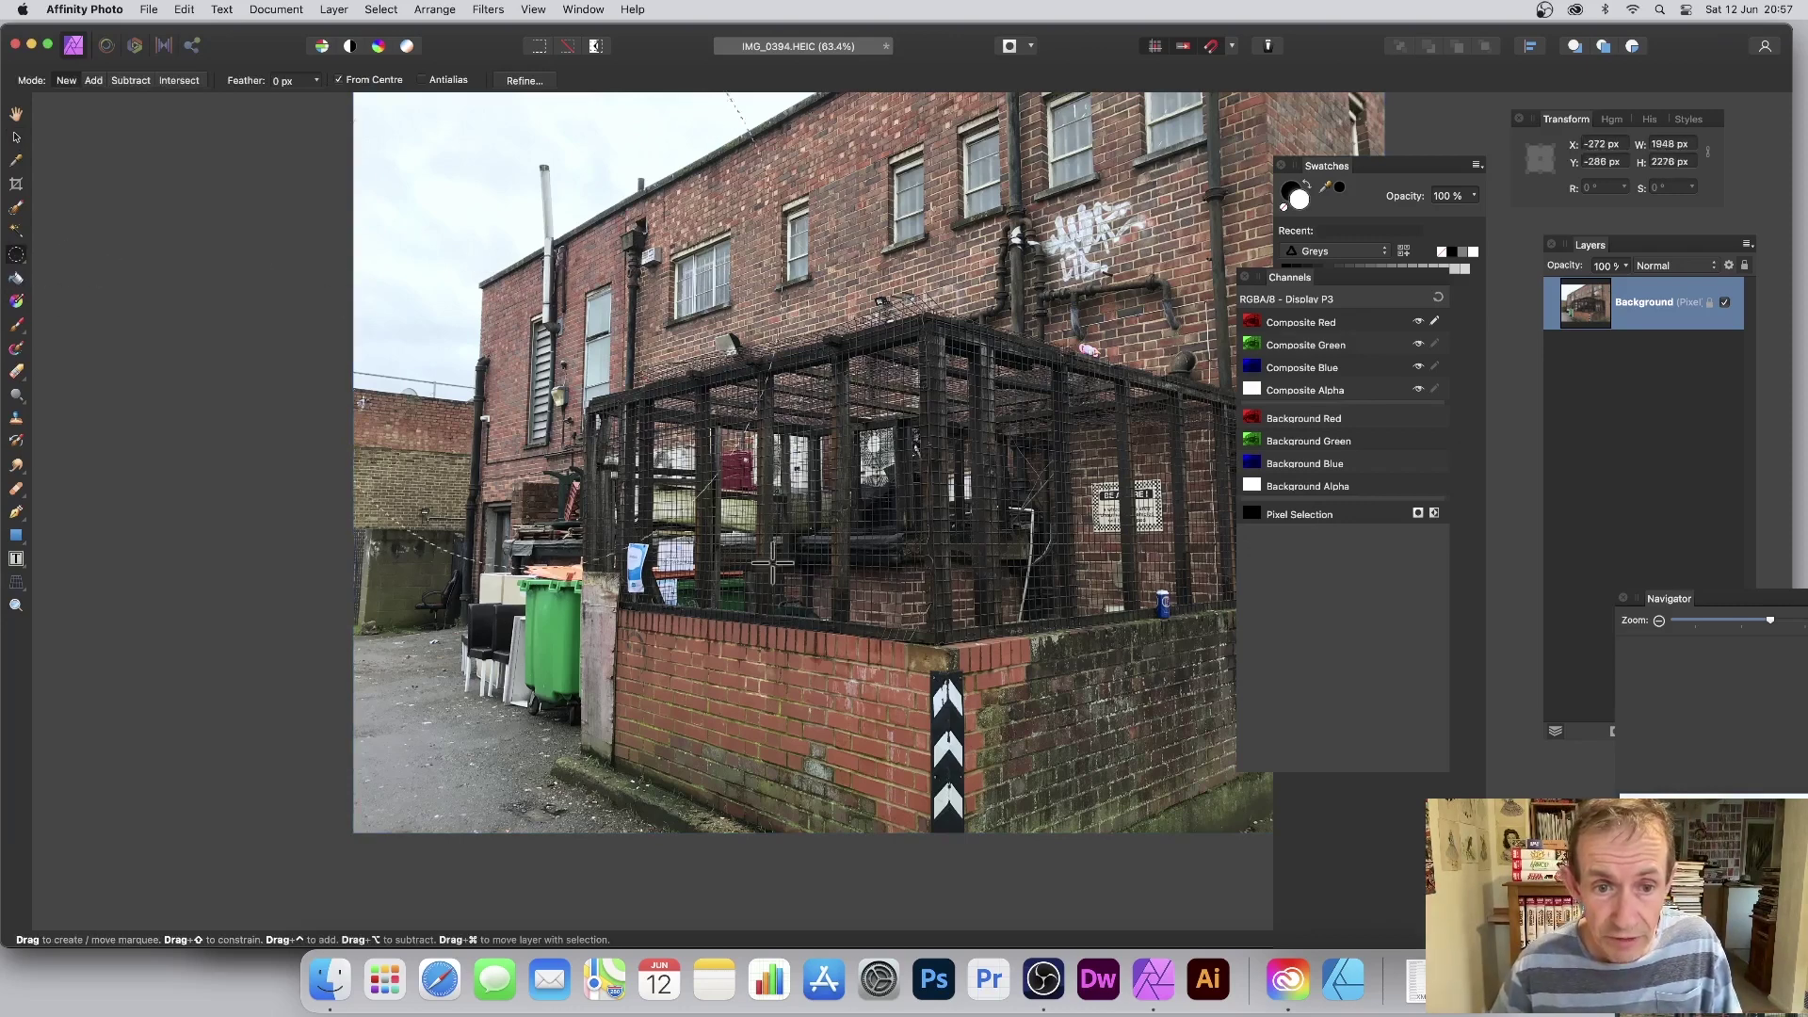
{"action": "left_click_drag", "start_coordinate": [904, 469], "coordinate": [1092, 676]}
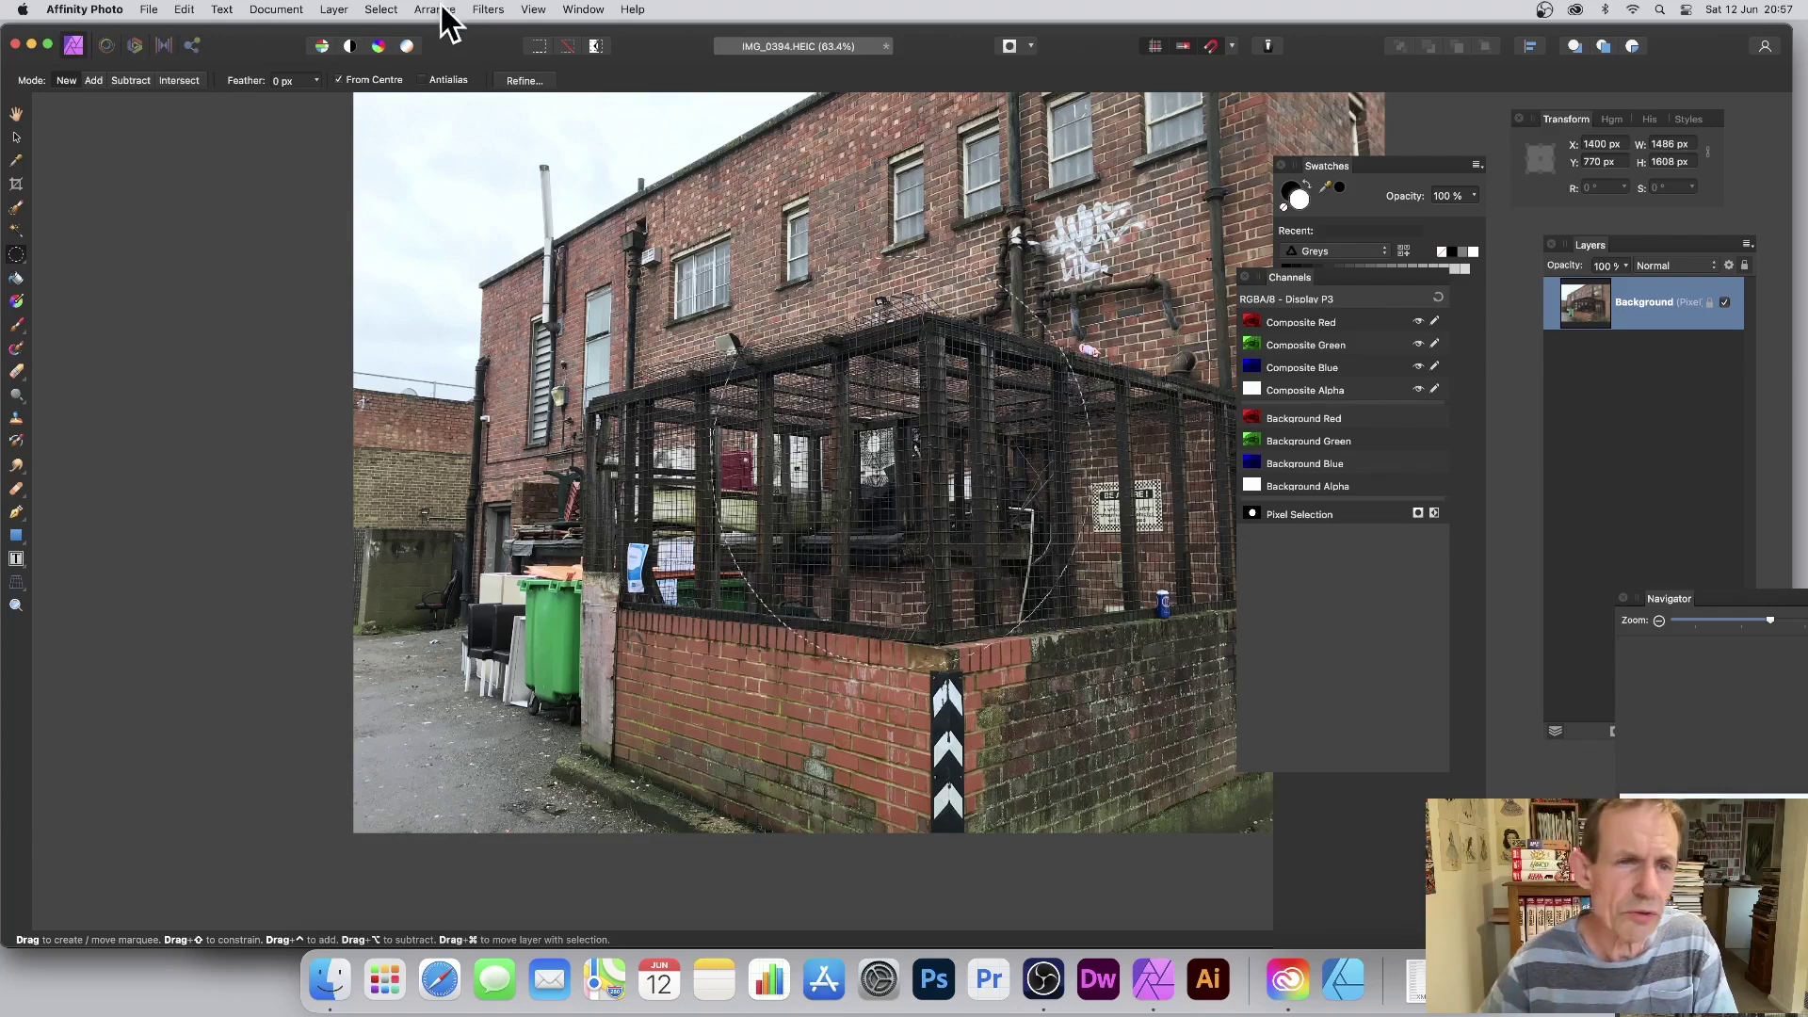
{"action": "key", "text": "super+z"}
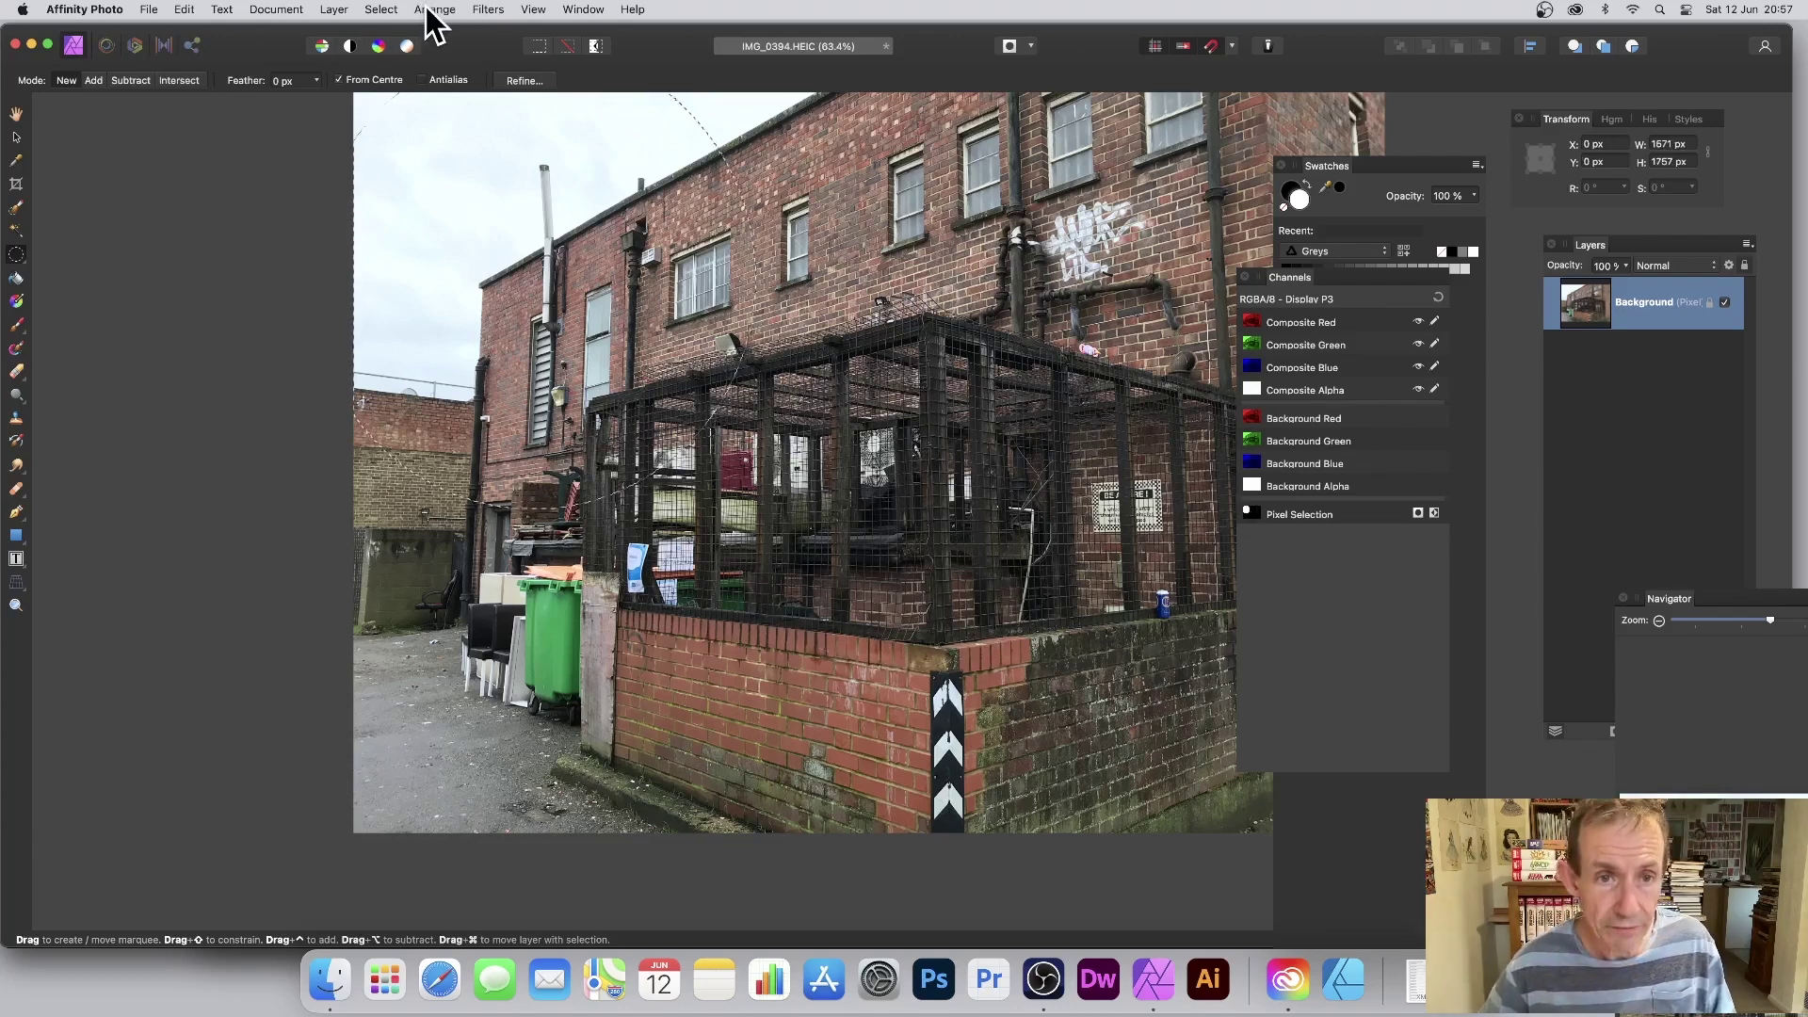
{"action": "key", "text": "super+z"}
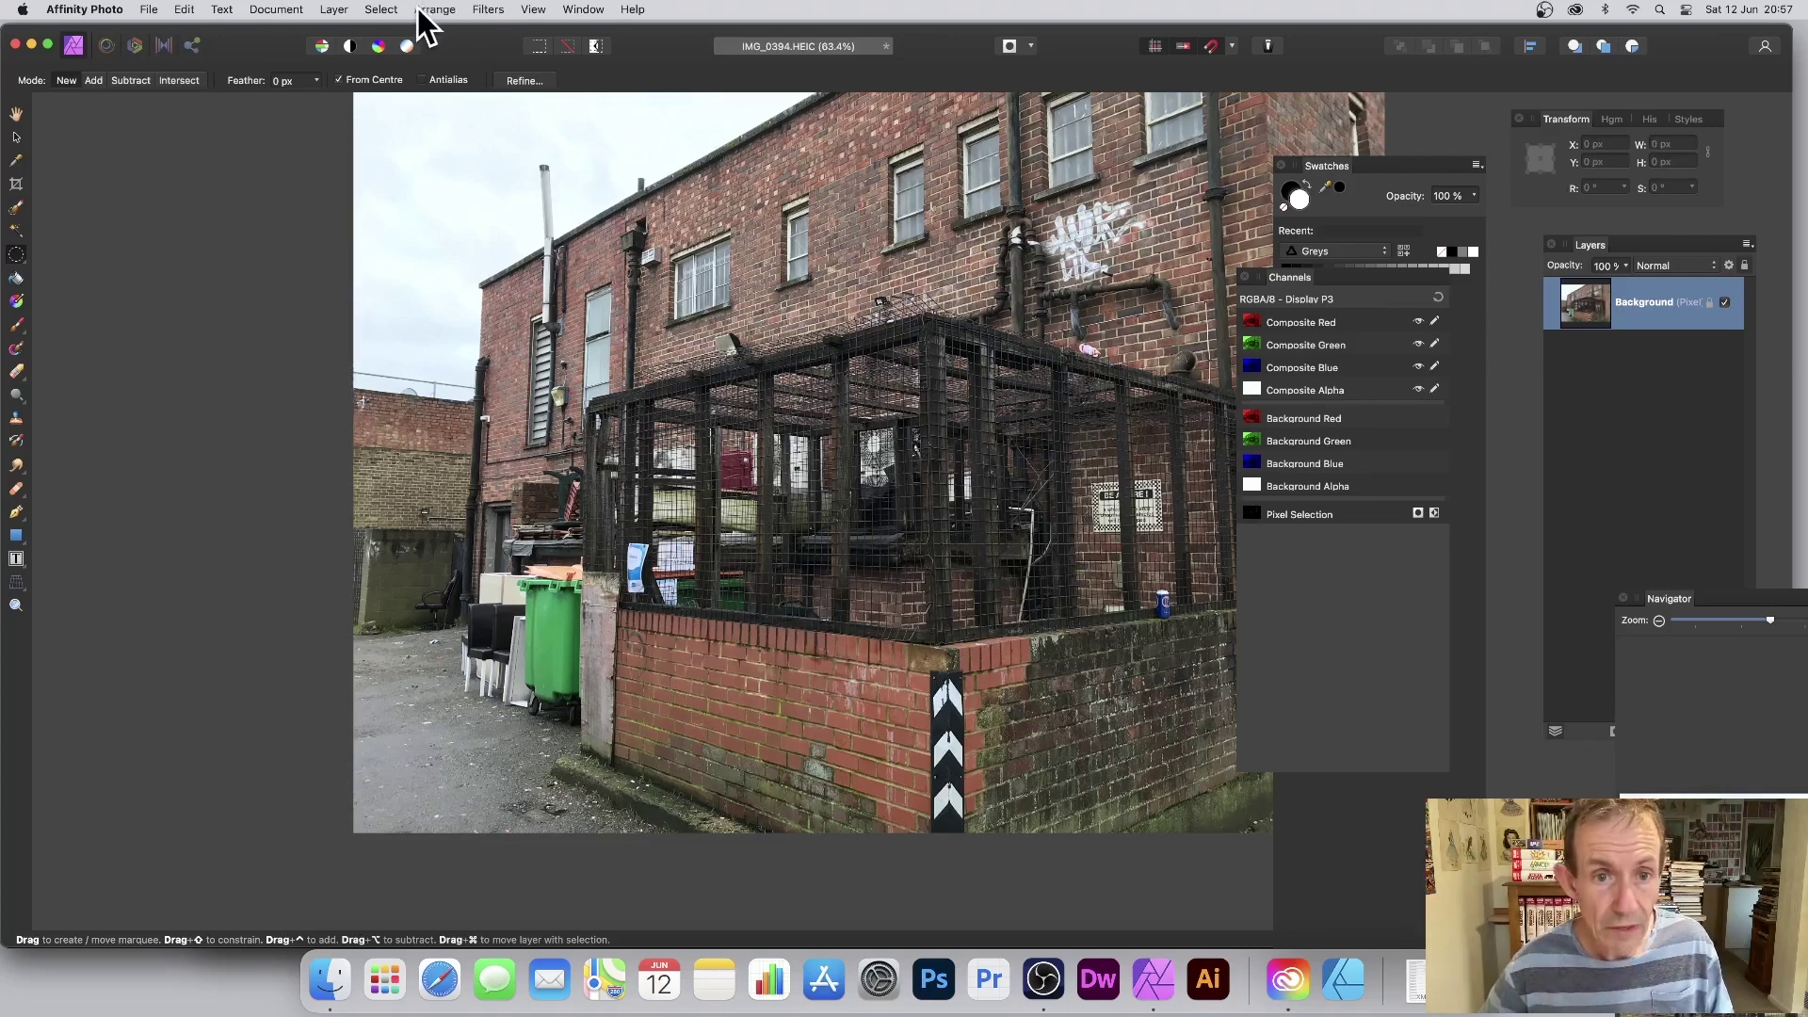
Apply a Gaussian Blur with a 91.5 px radius to the entire photo
{"action": "left_click", "coordinate": [480, 9]}
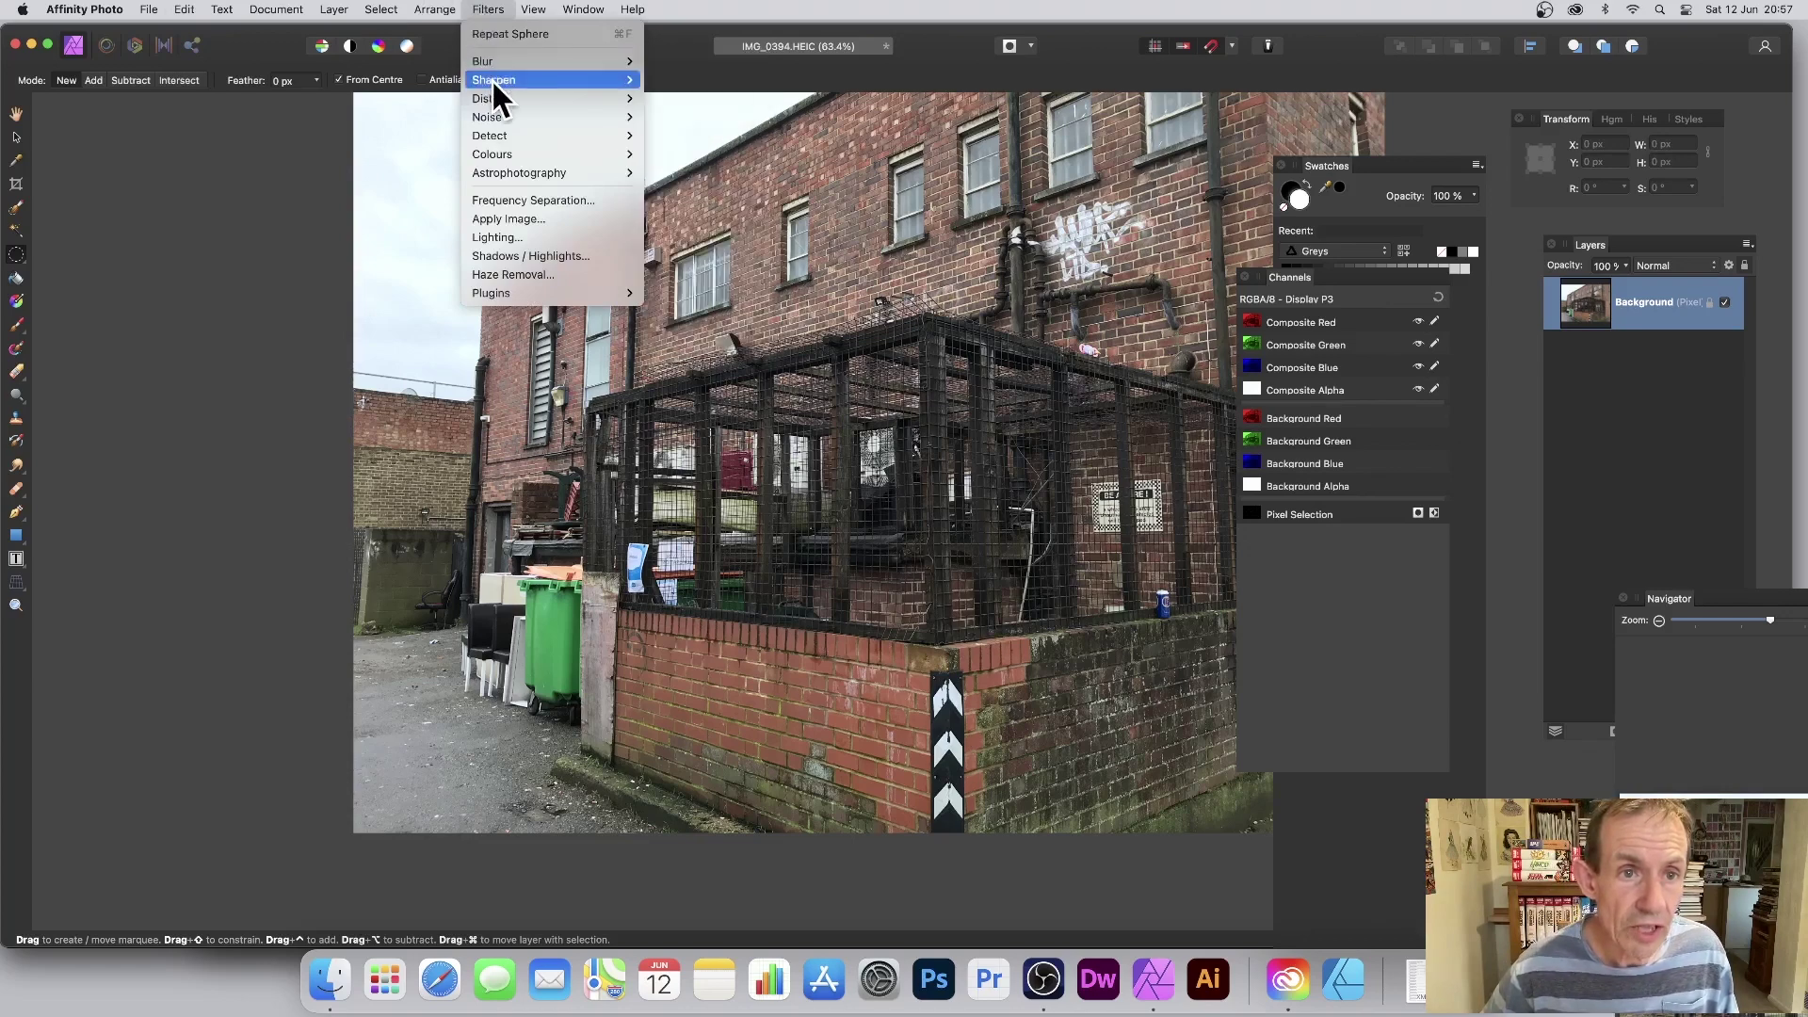
{"action": "mouse_move", "coordinate": [494, 81]}
{"action": "mouse_move", "coordinate": [555, 61]}
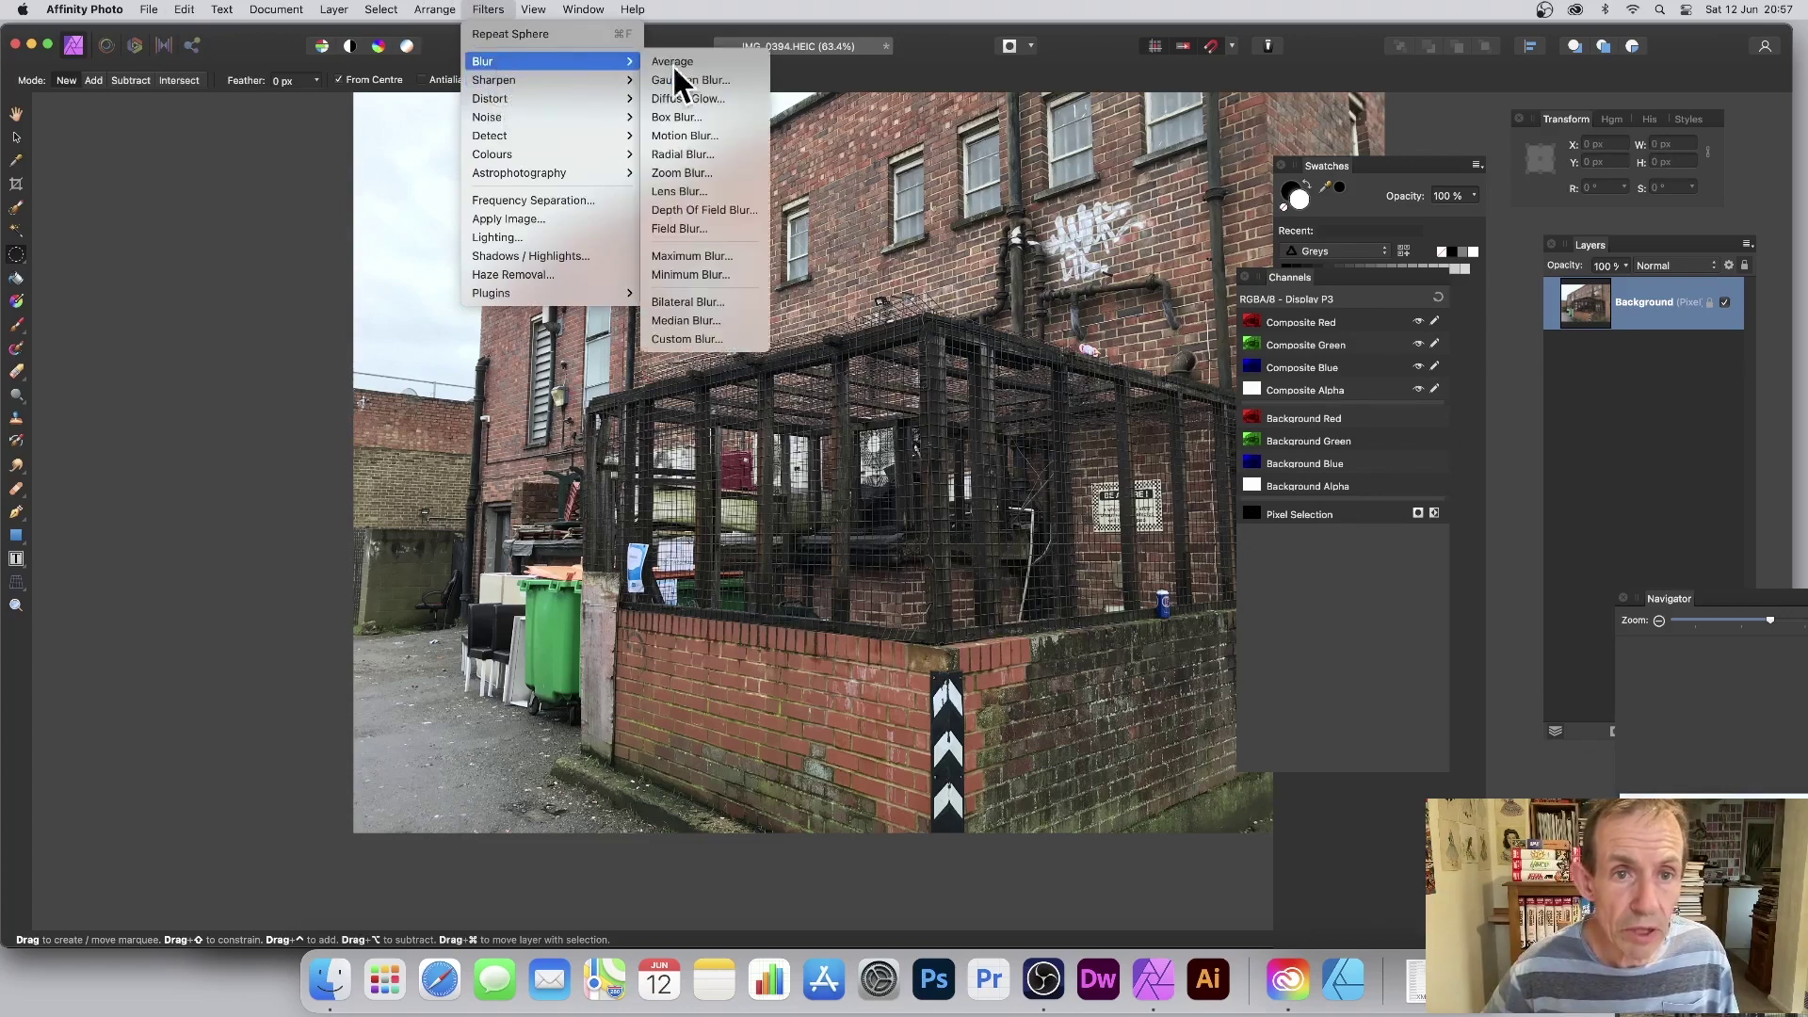
{"action": "left_click", "coordinate": [703, 81]}
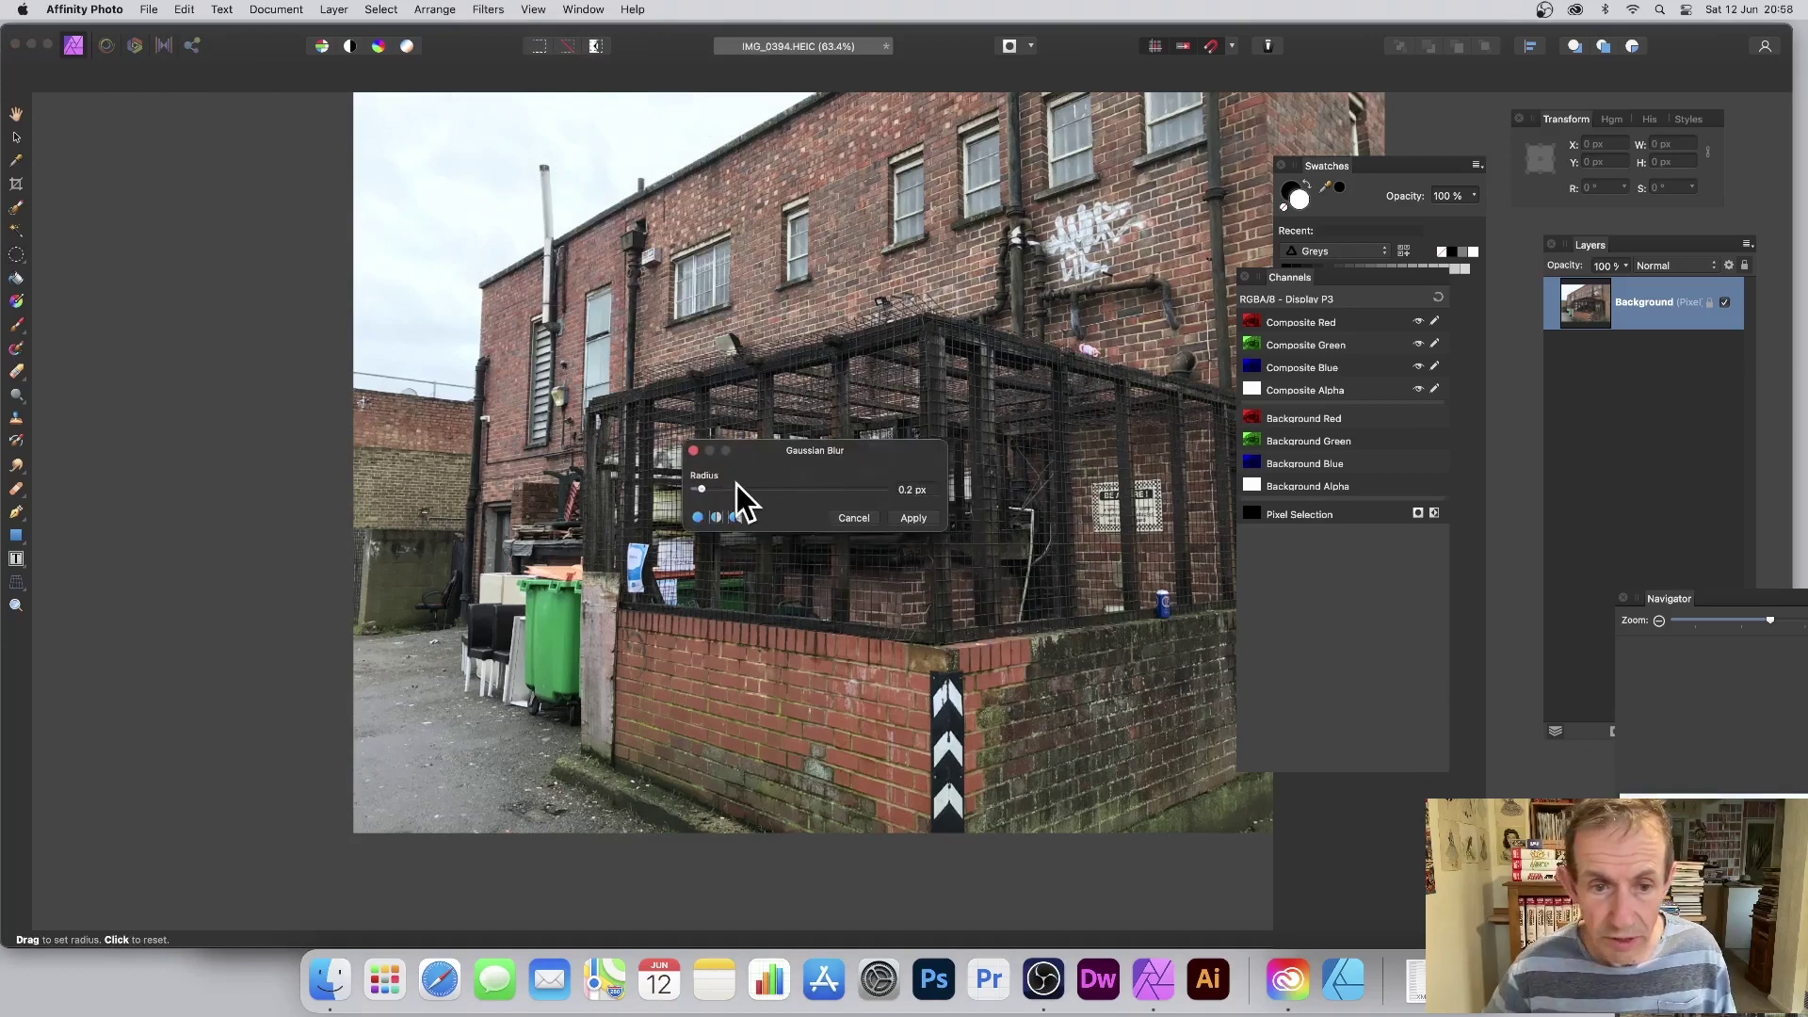
{"action": "left_click_drag", "start_coordinate": [736, 484], "coordinate": [881, 490]}
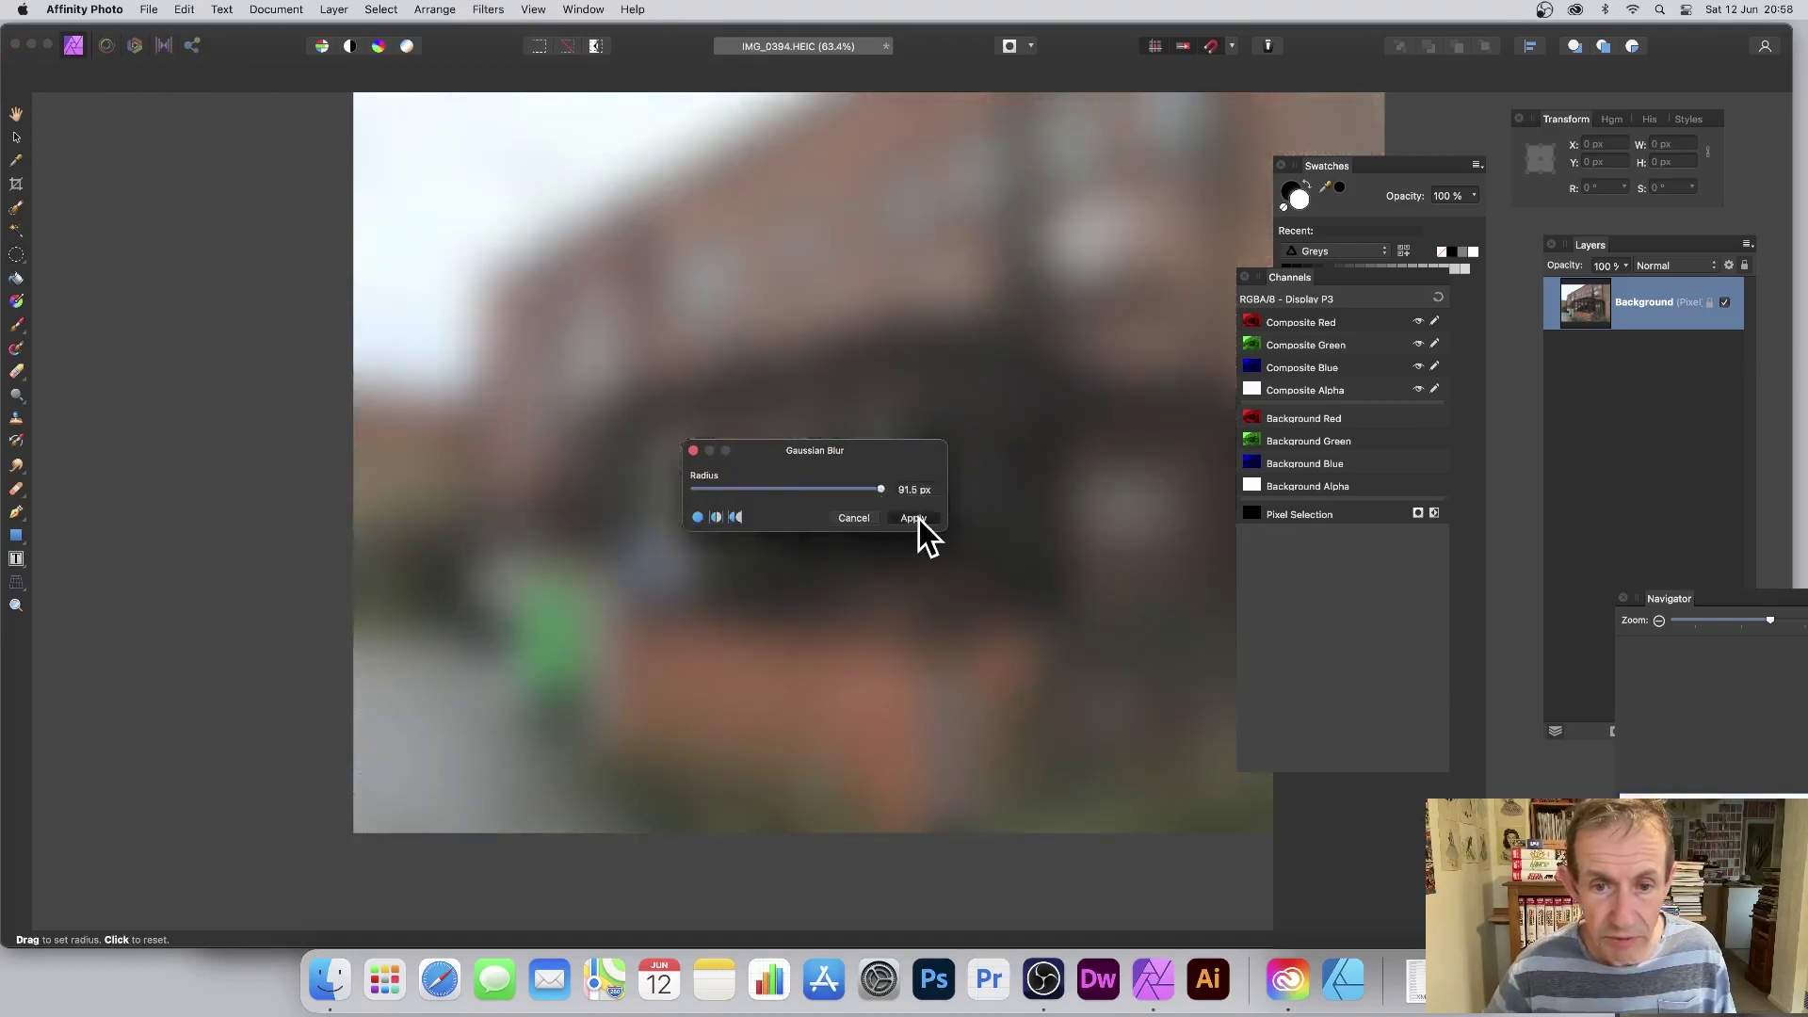
{"action": "left_click", "coordinate": [913, 518]}
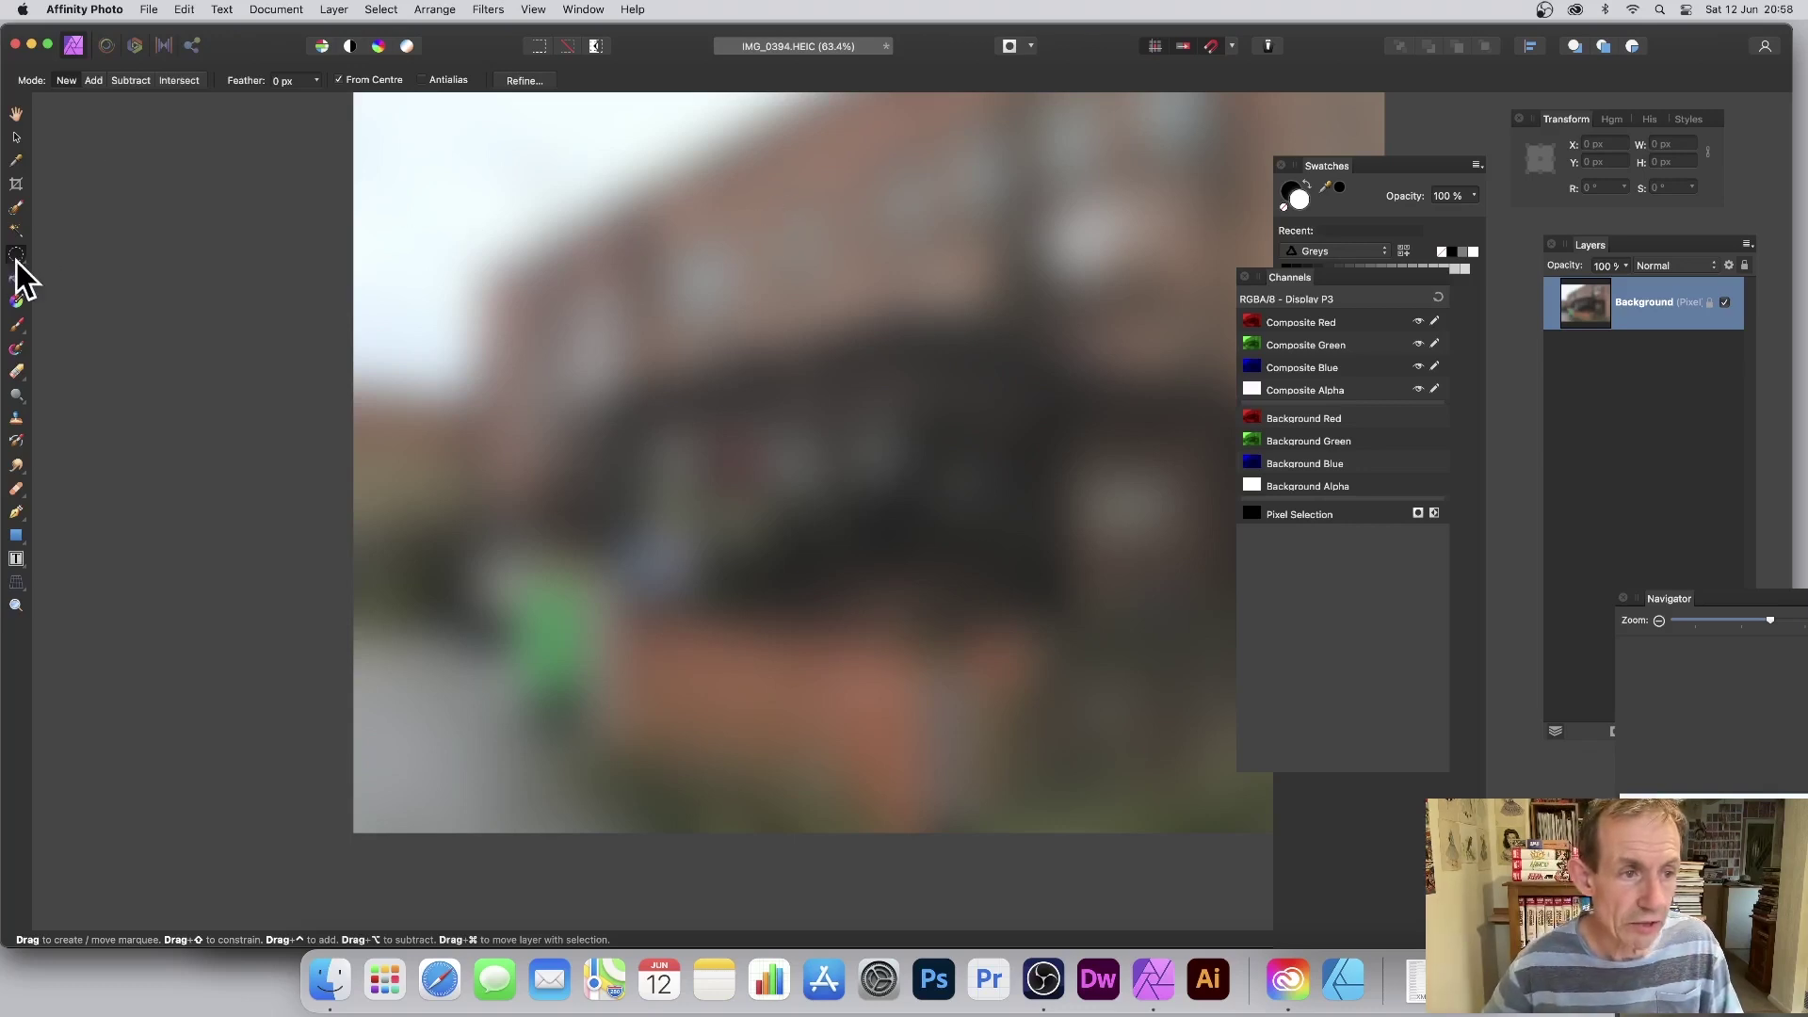
Select a circular centre area and apply a Spherical distortion at 42% intensity, 601 px radius
{"action": "left_click_drag", "start_coordinate": [839, 404], "coordinate": [1067, 614]}
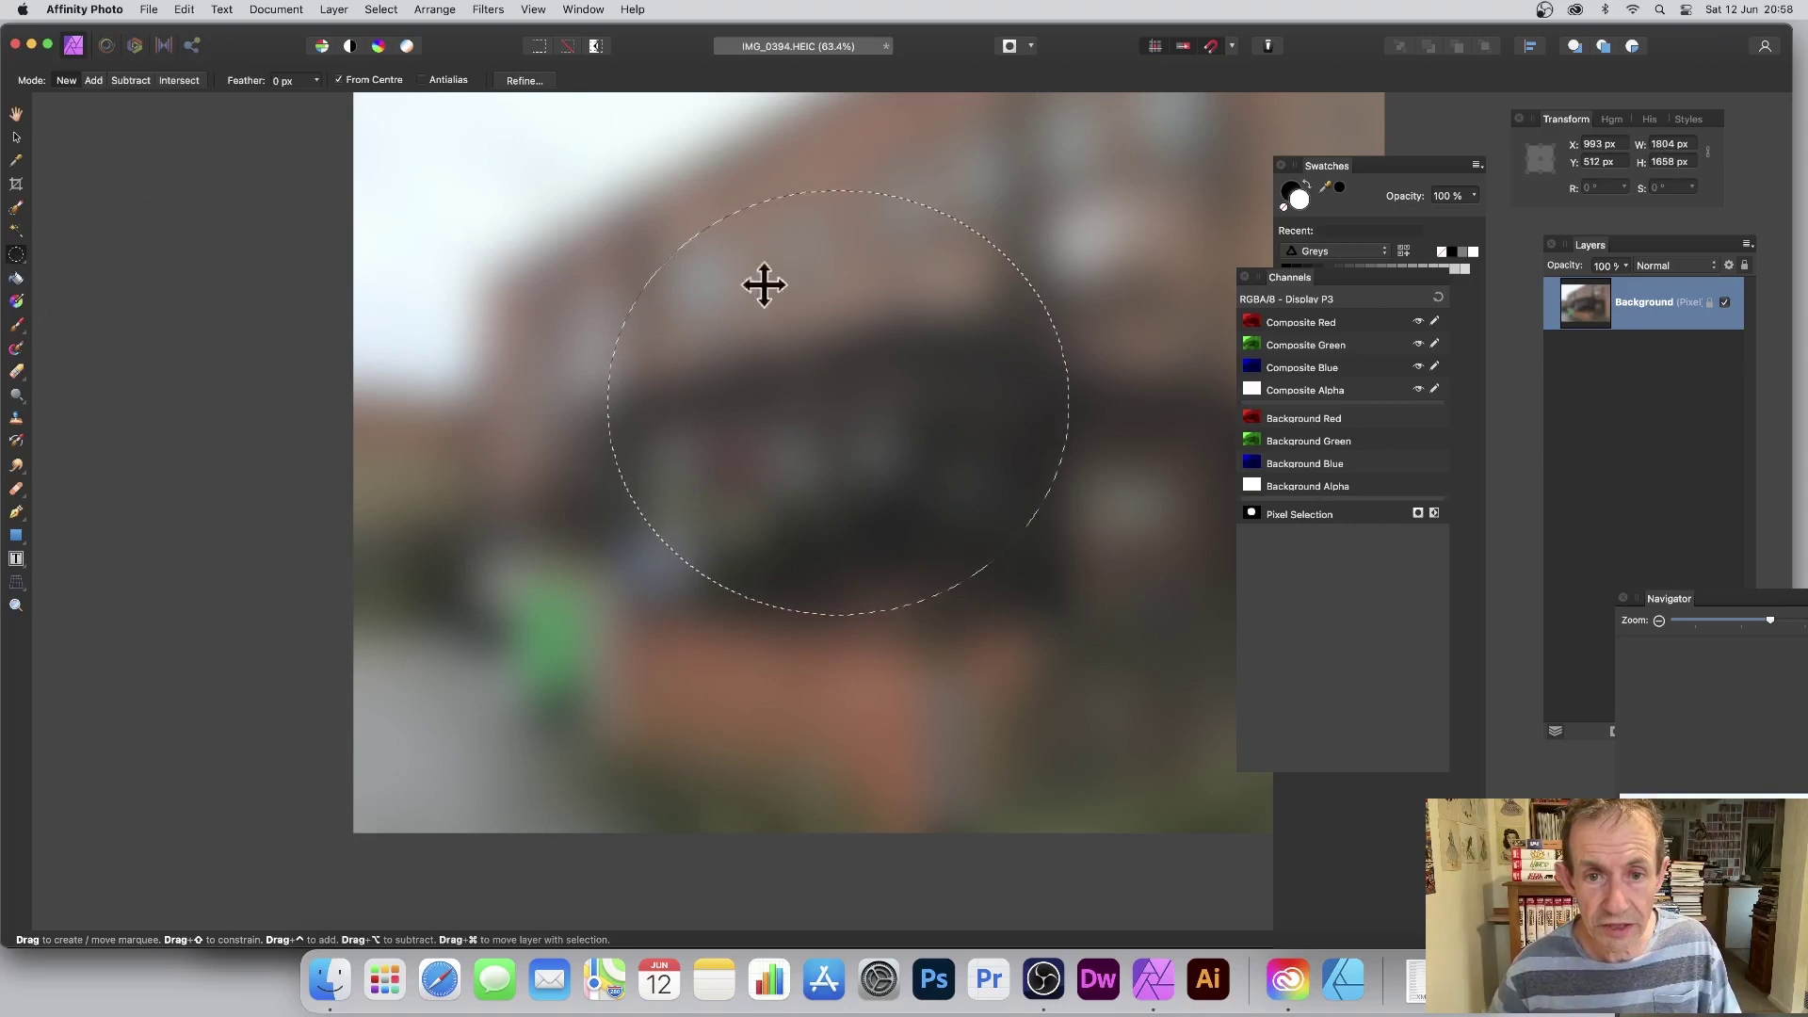
{"action": "left_click", "coordinate": [494, 11]}
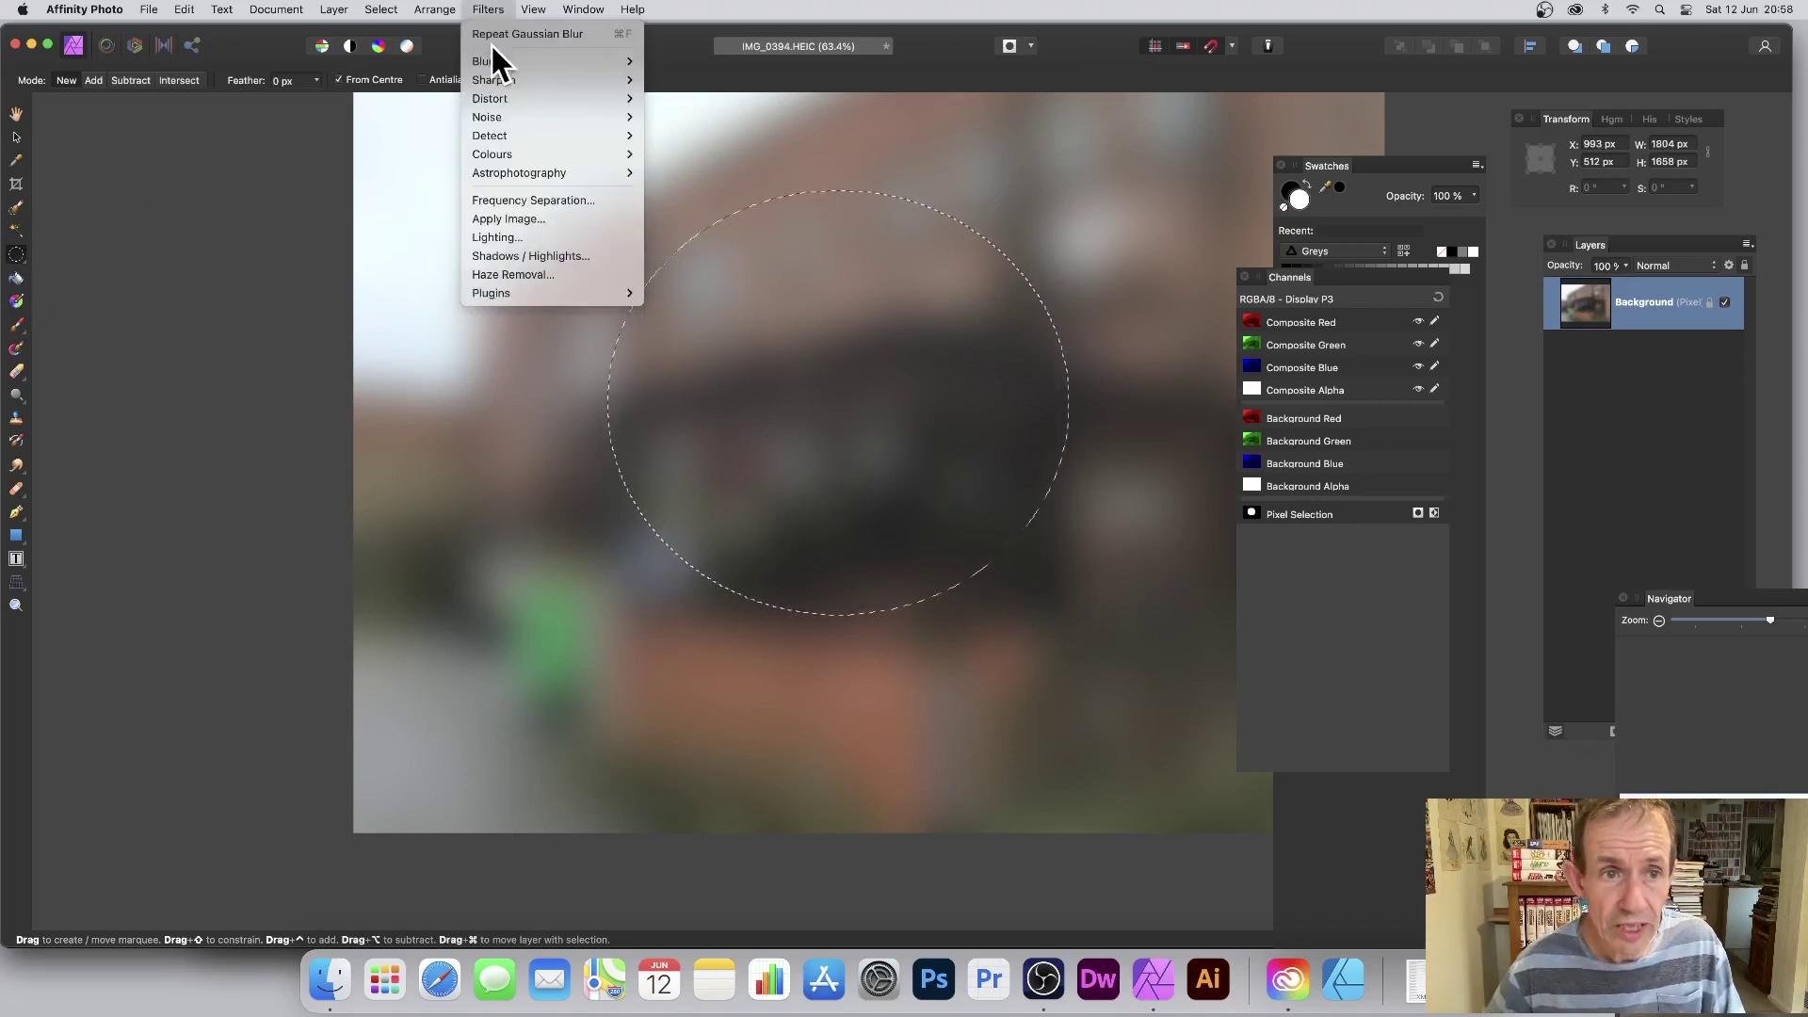
{"action": "mouse_move", "coordinate": [501, 99]}
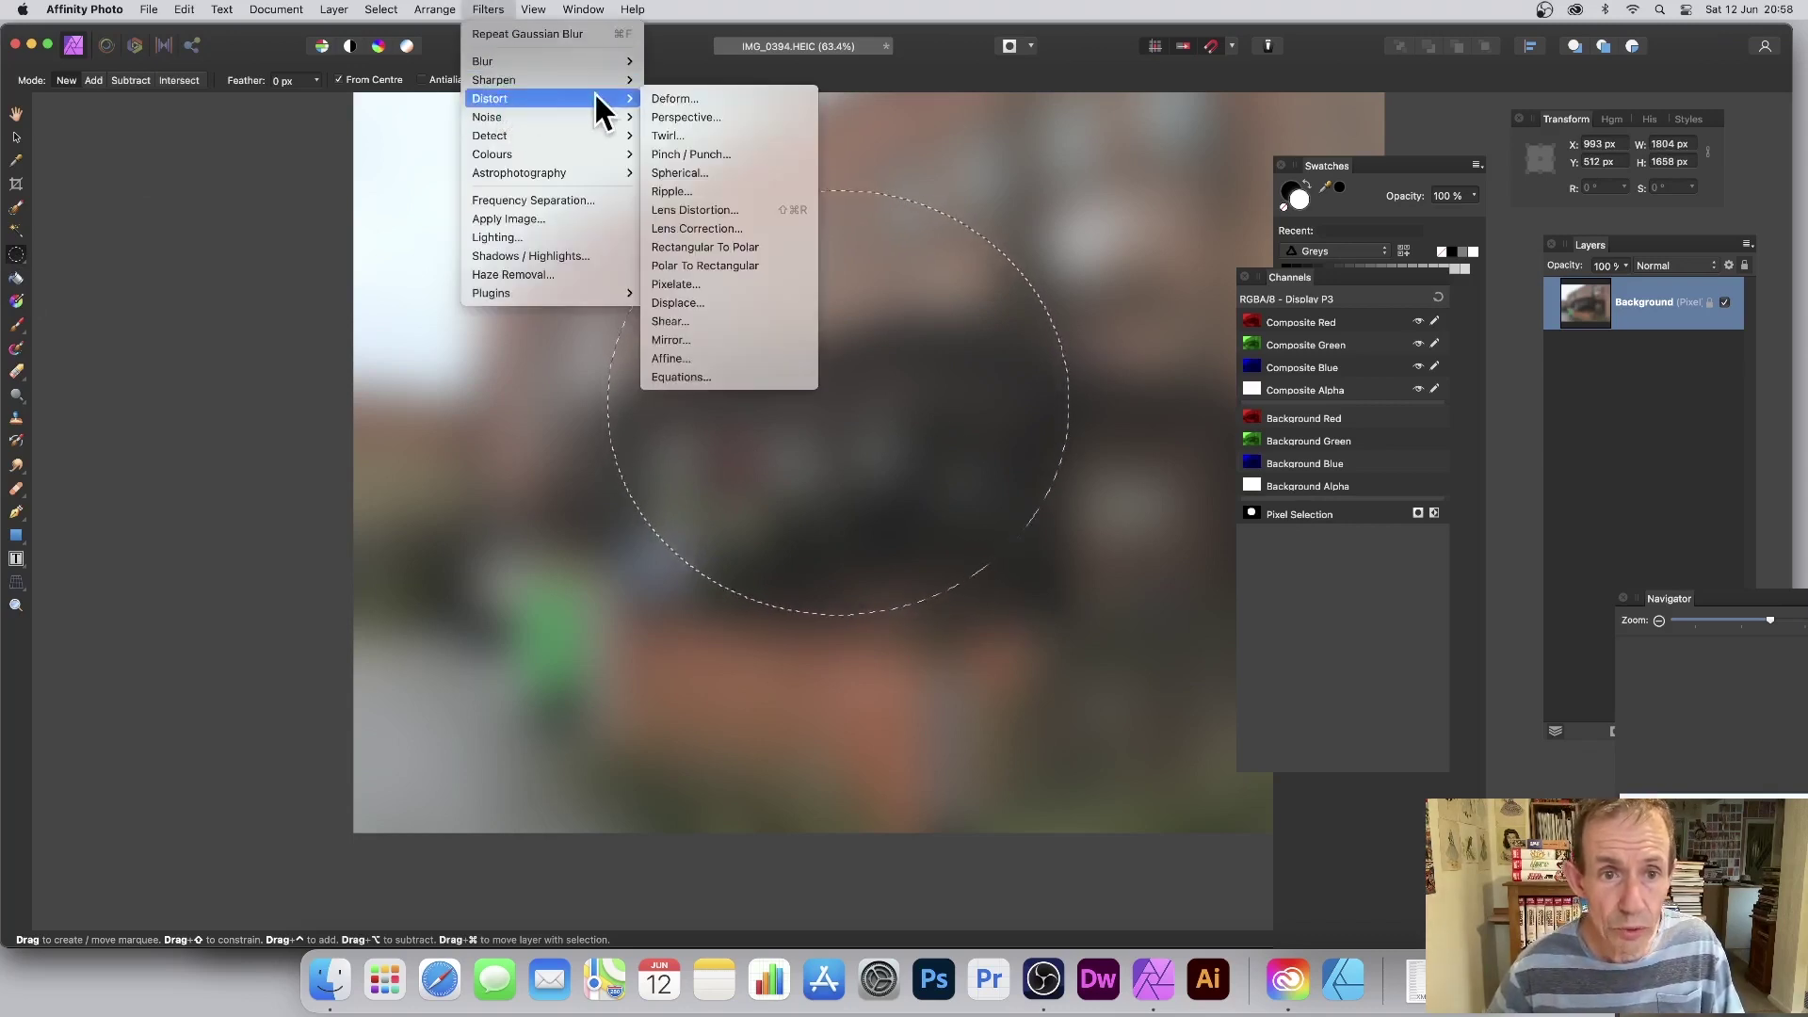
{"action": "left_click", "coordinate": [715, 169]}
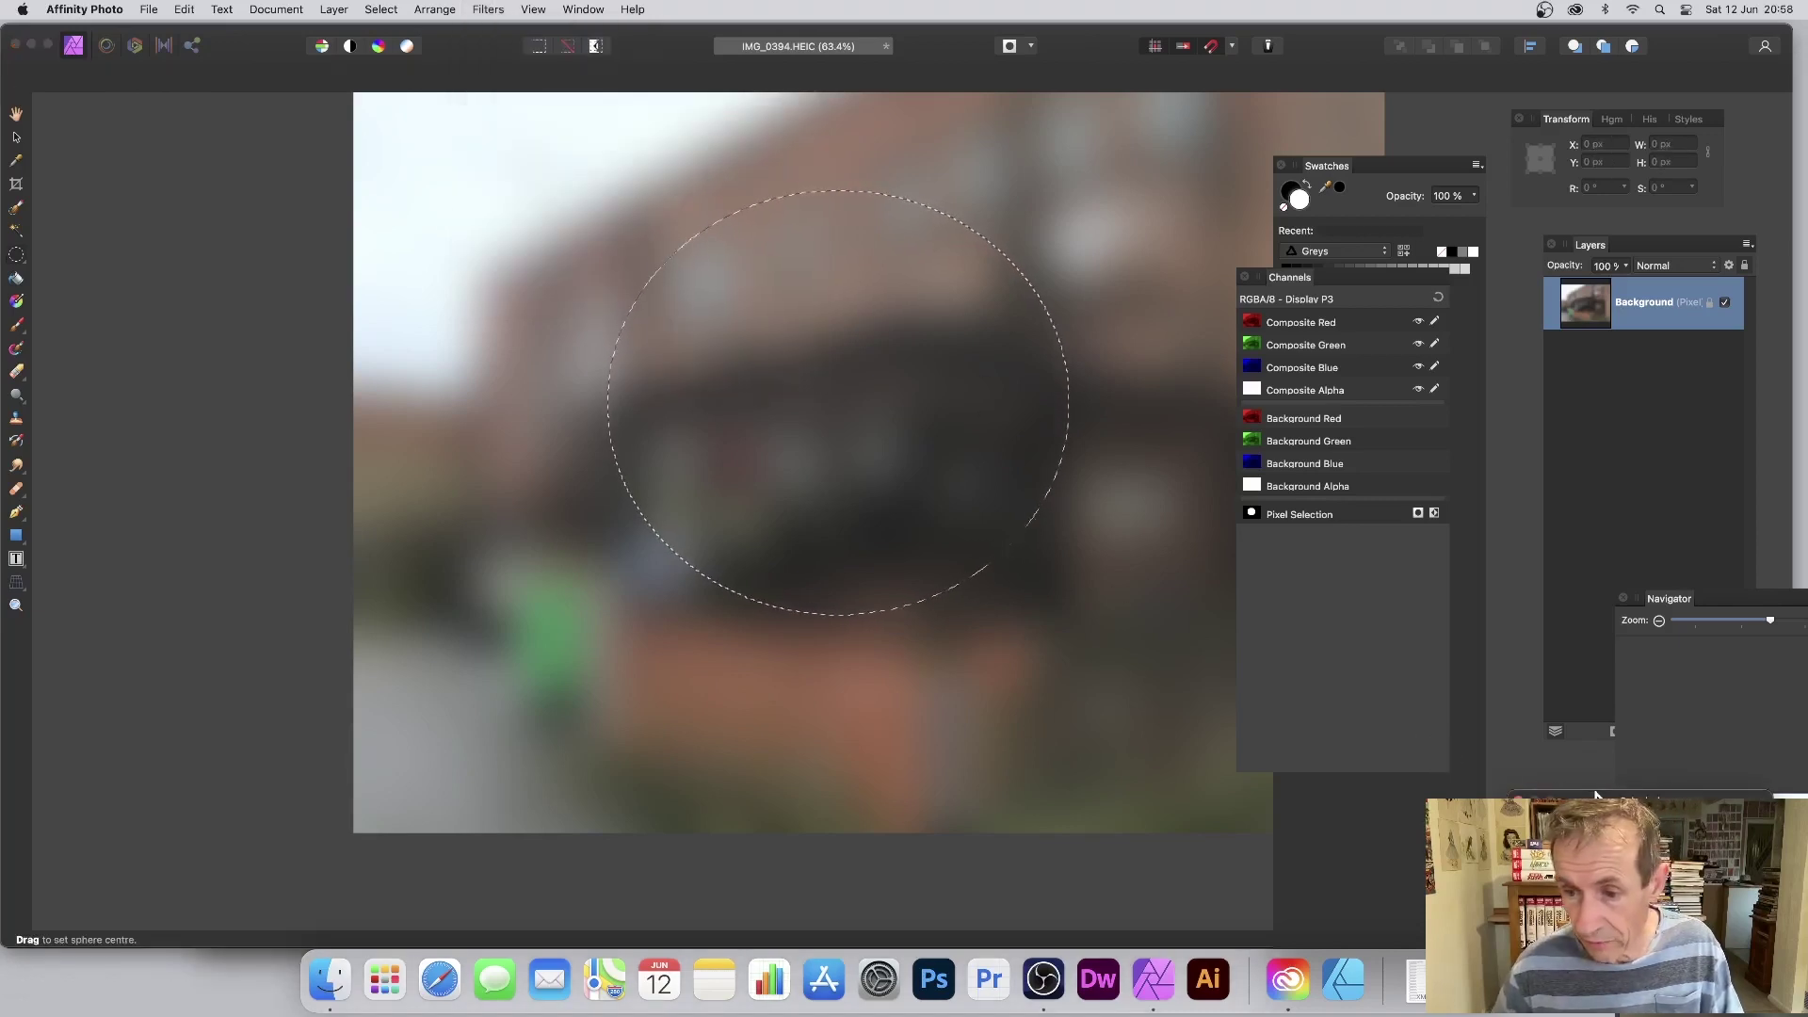
{"action": "left_click_drag", "start_coordinate": [1038, 546], "coordinate": [1123, 579]}
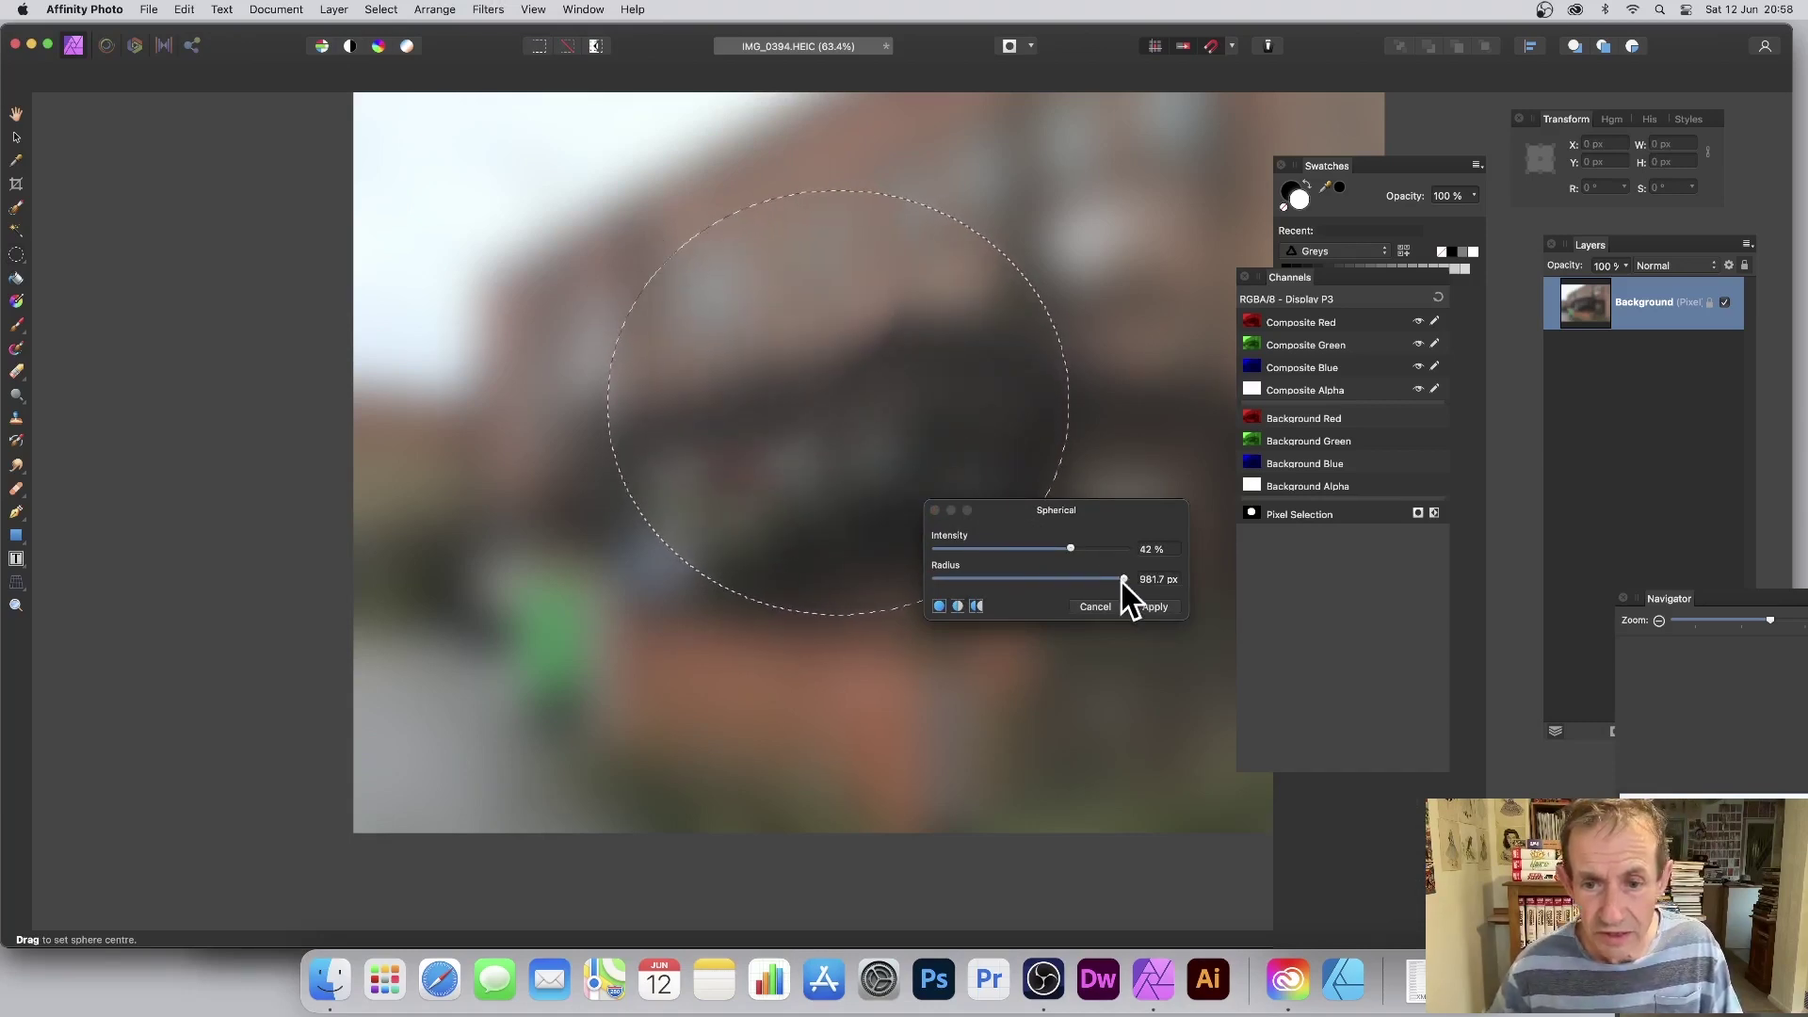
{"action": "left_click_drag", "start_coordinate": [1123, 580], "coordinate": [1116, 578]}
{"action": "left_click", "coordinate": [796, 350]}
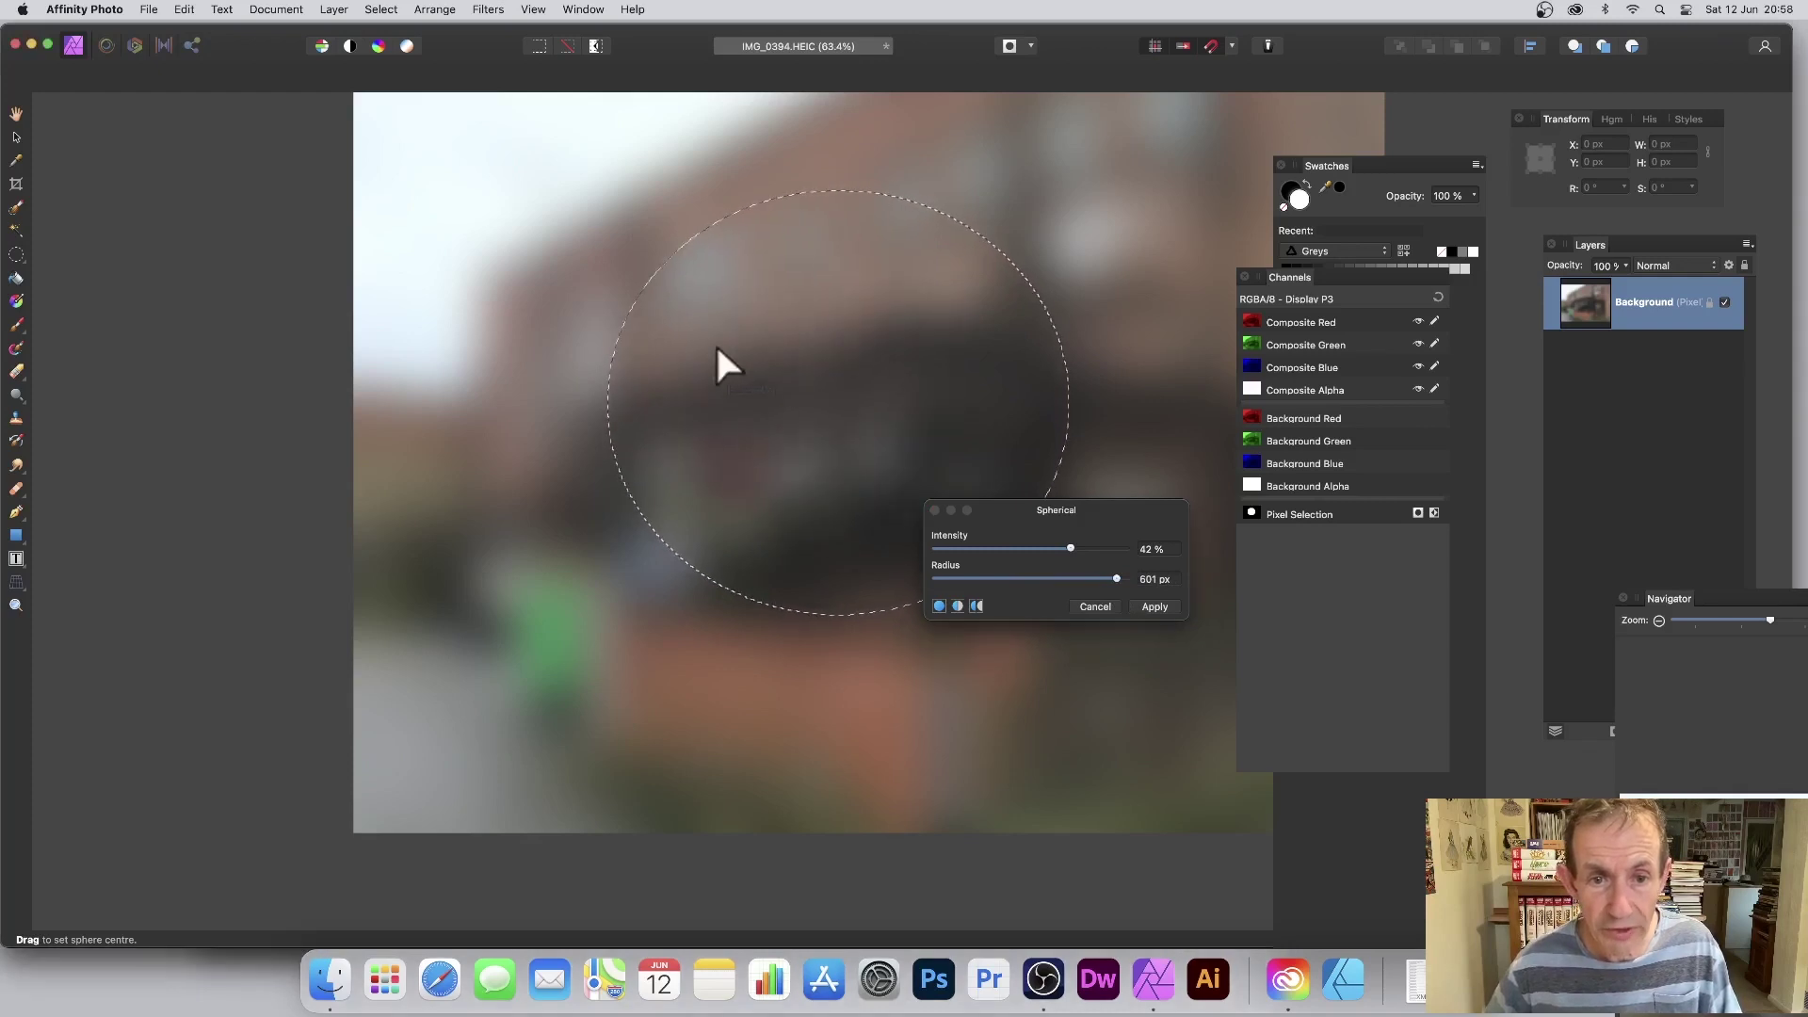
{"action": "left_click", "coordinate": [1168, 579]}
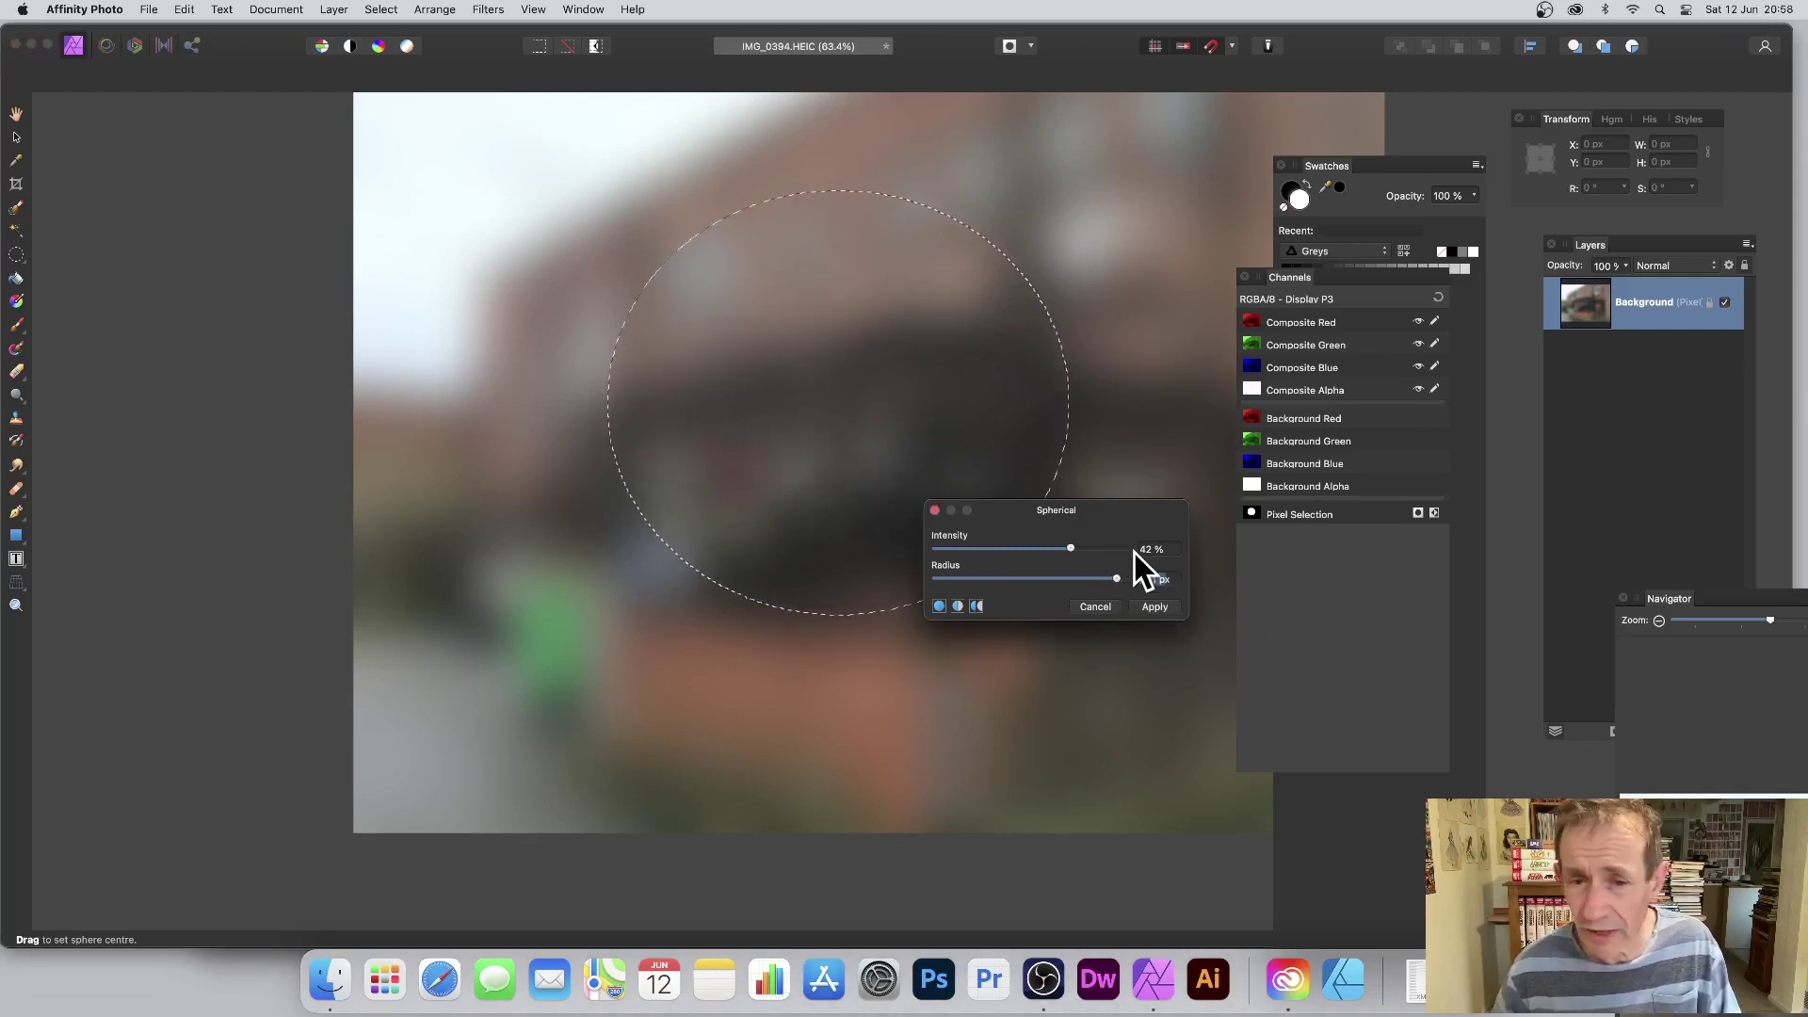
{"action": "left_click", "coordinate": [1157, 607]}
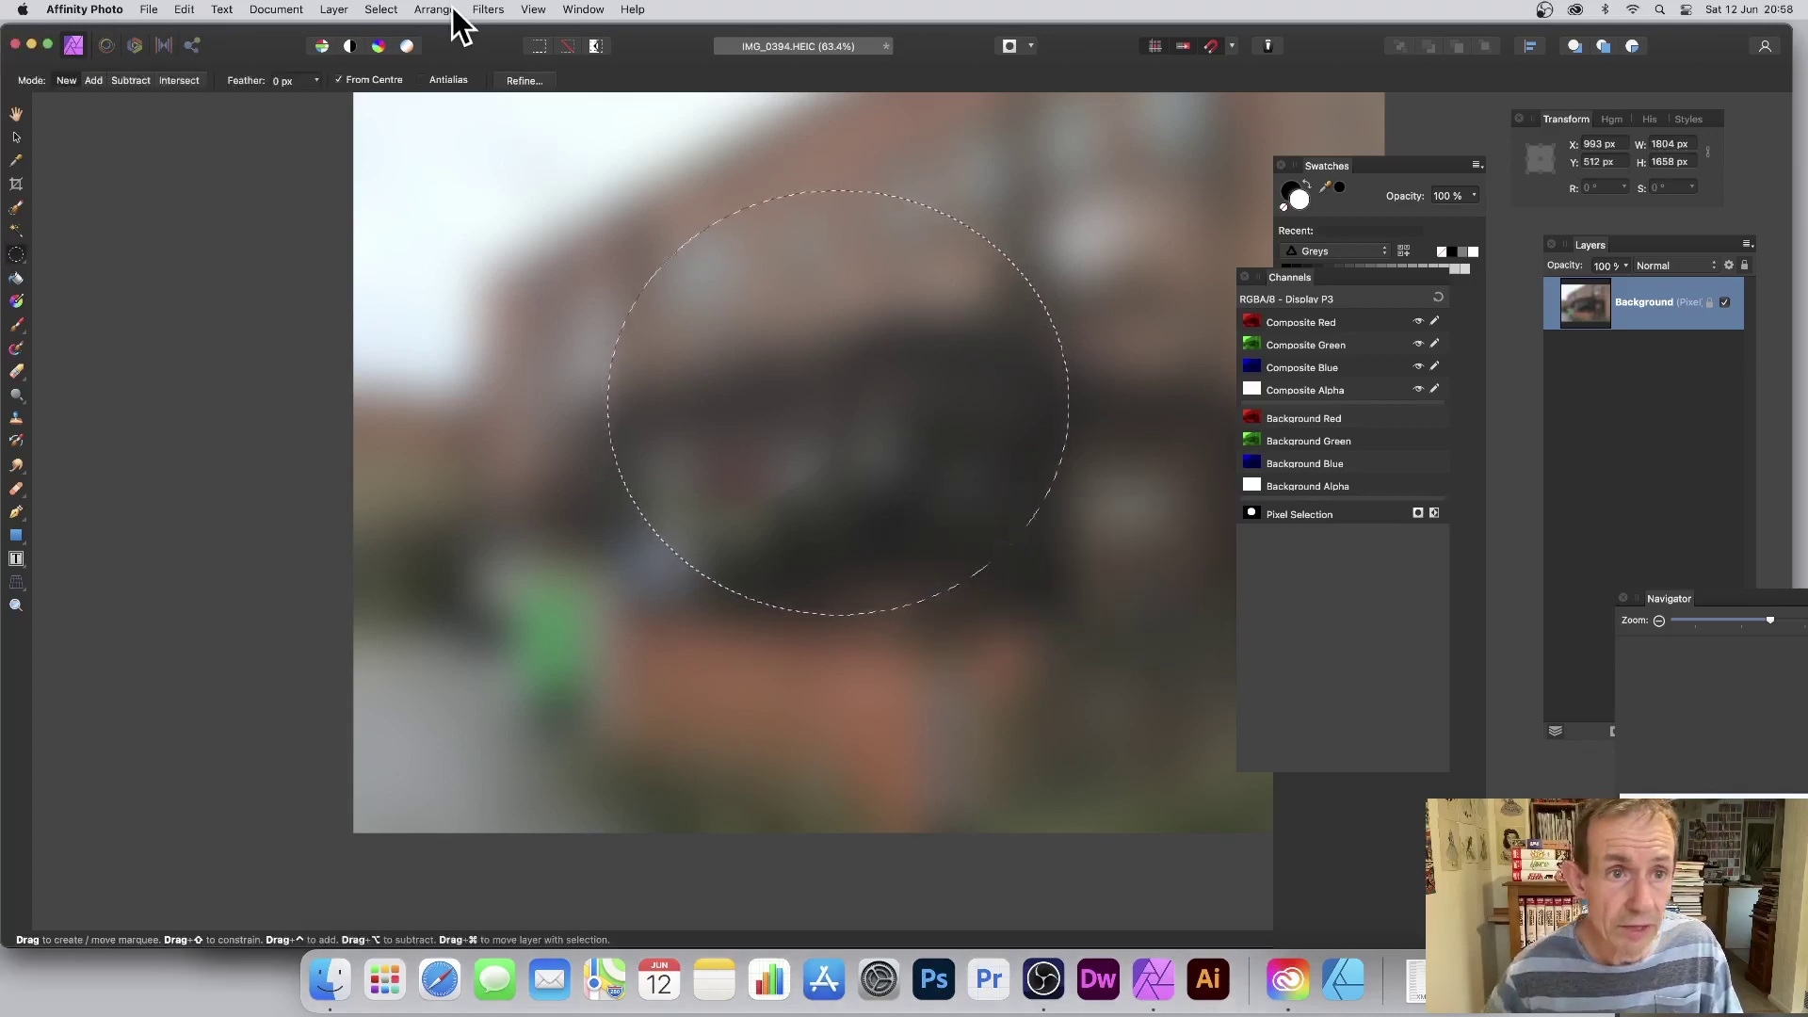
Repeat the sphere distortion twice more to strengthen the bulge
{"action": "left_click", "coordinate": [488, 10]}
{"action": "left_click", "coordinate": [491, 35]}
{"action": "left_click", "coordinate": [488, 12]}
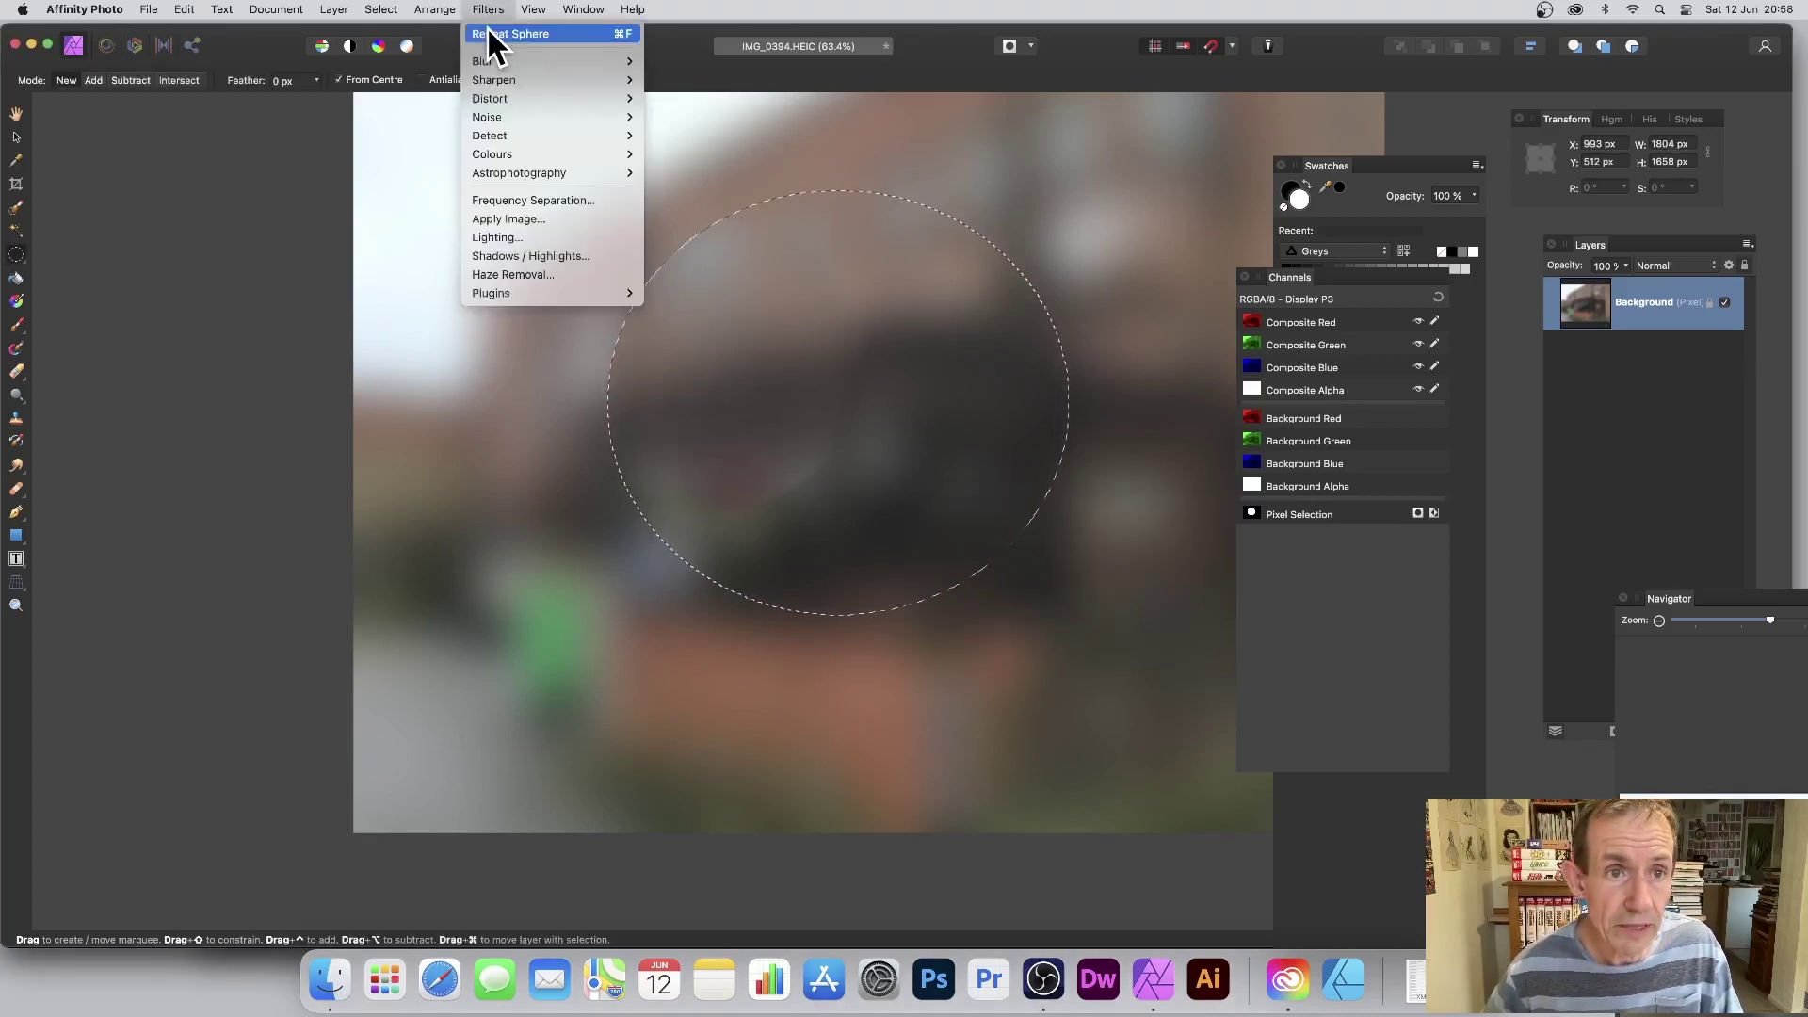
{"action": "left_click", "coordinate": [489, 29]}
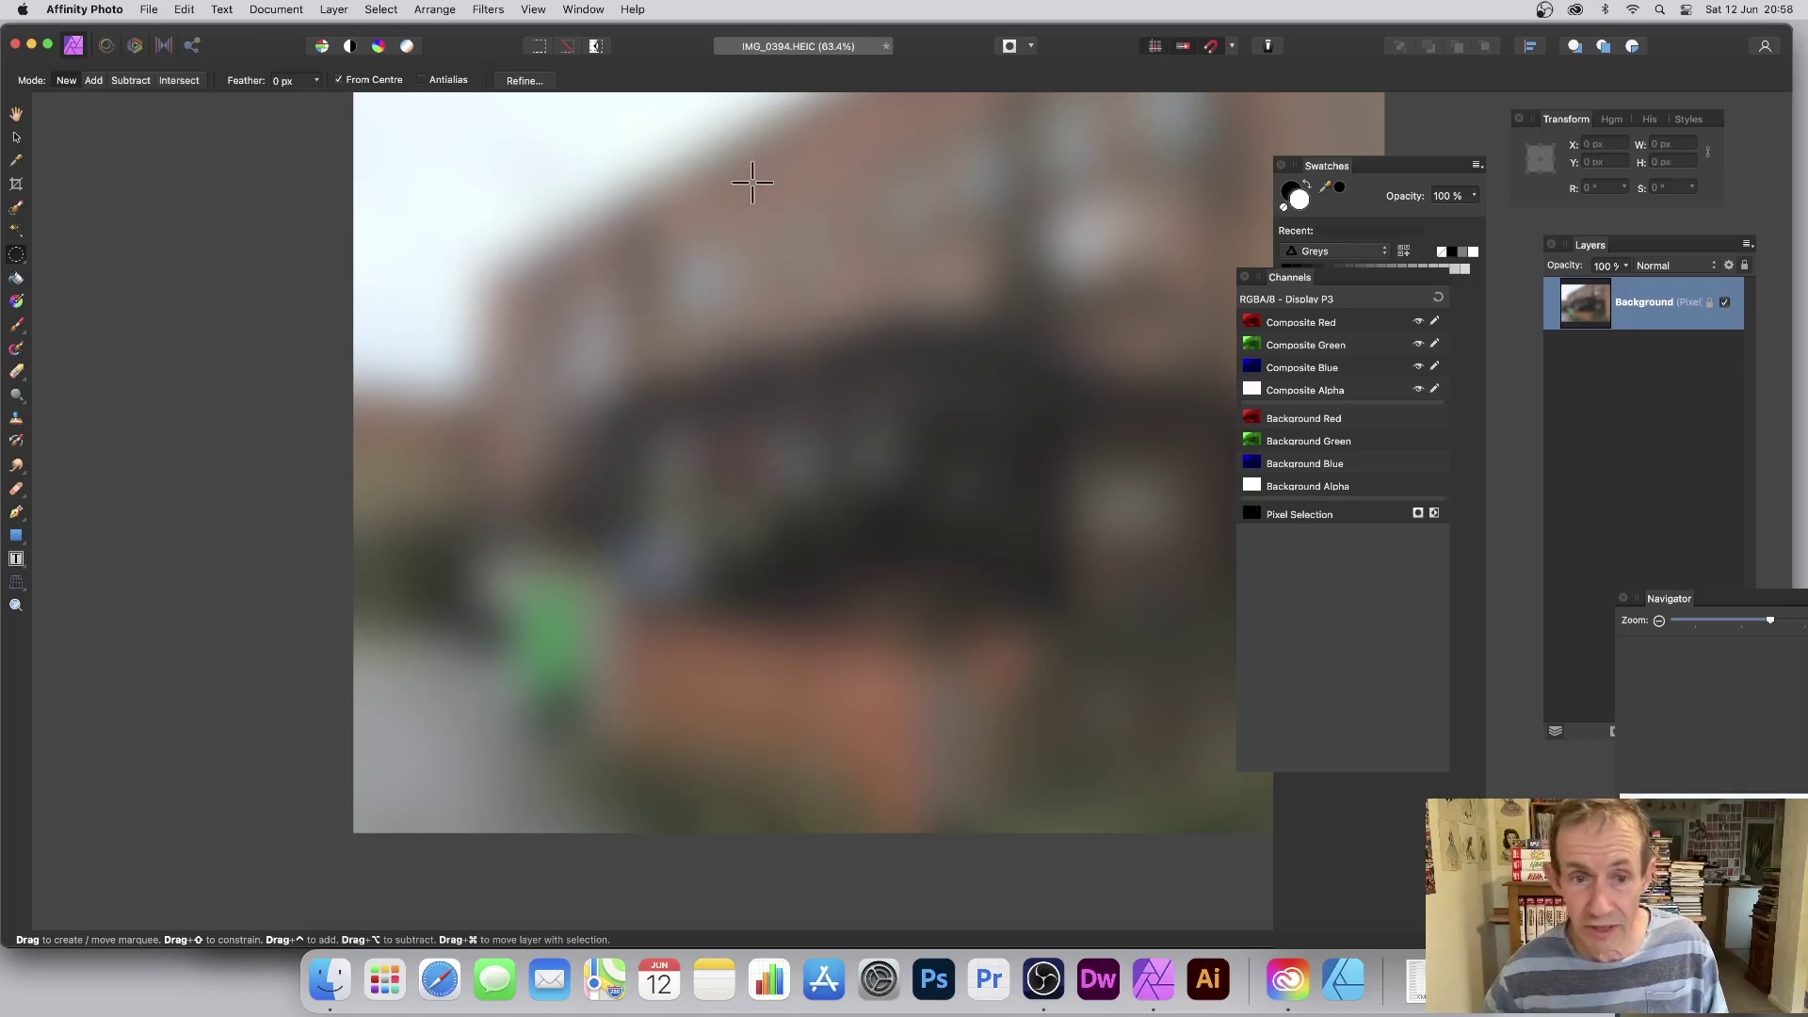
Undo the blur and draw a freehand lasso selection over the cage
{"action": "key", "text": "super+z"}
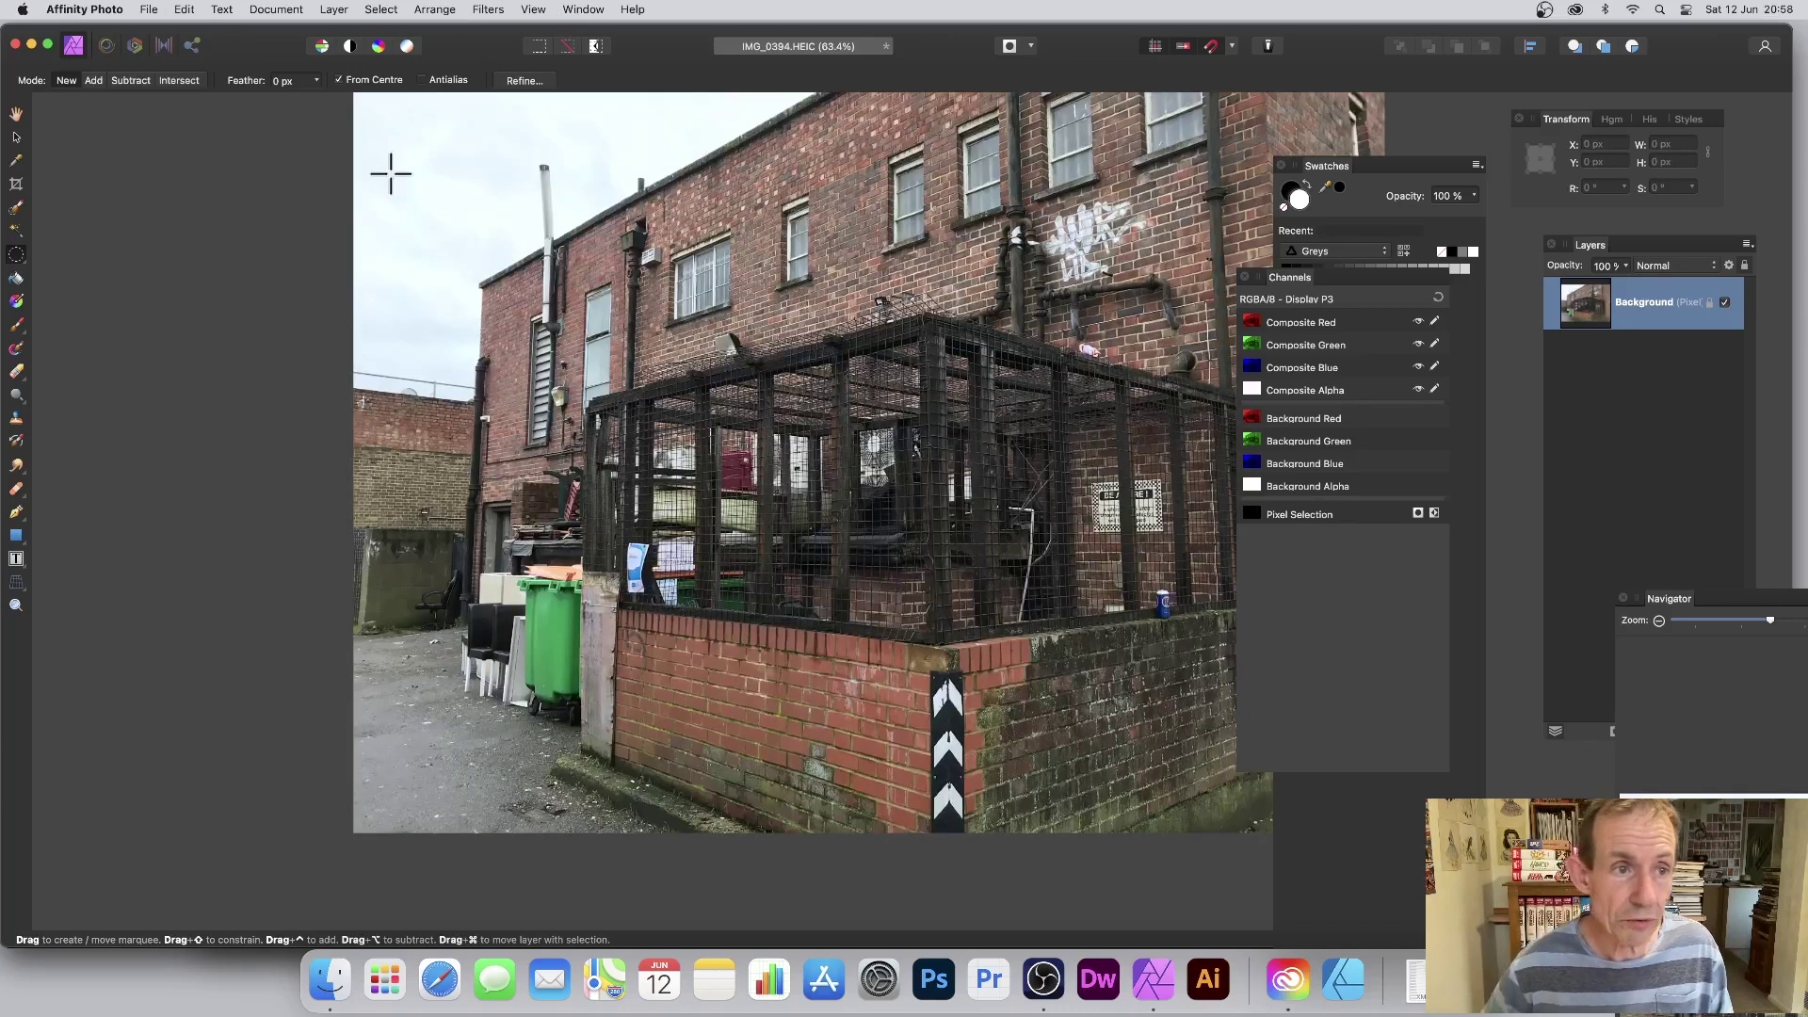
{"action": "left_click", "coordinate": [20, 260]}
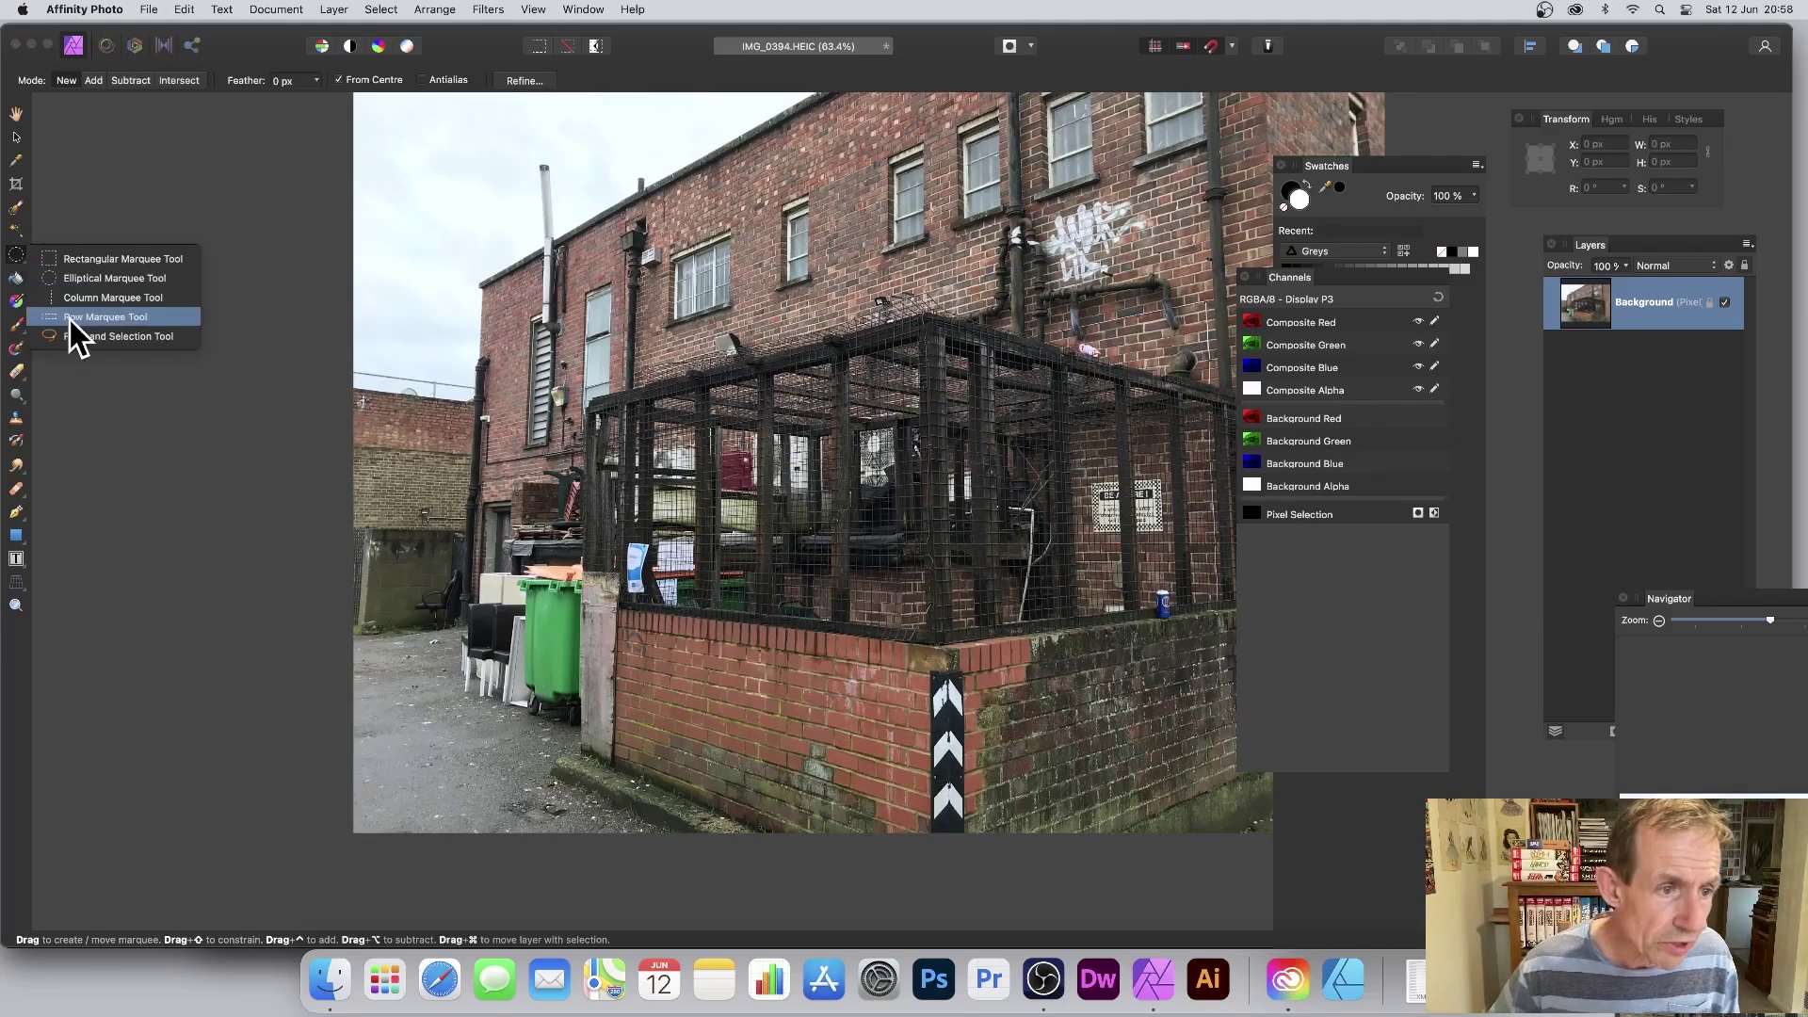
{"action": "left_click", "coordinate": [73, 337]}
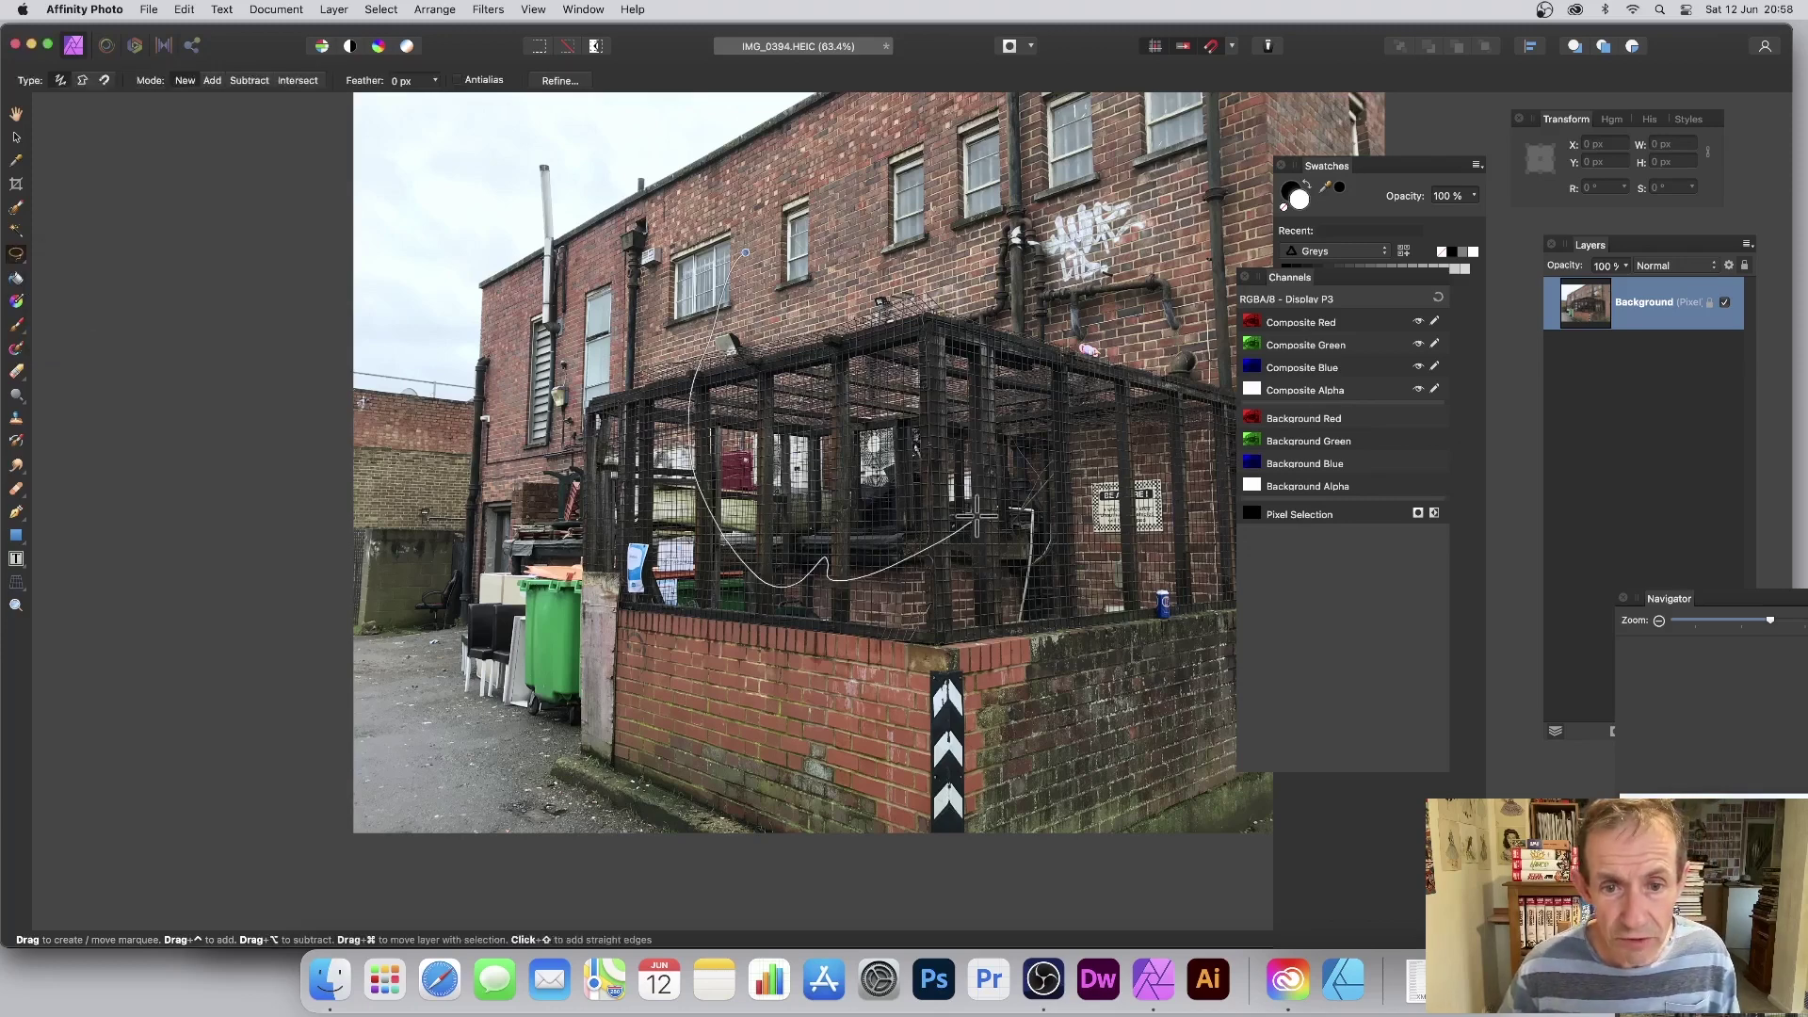
{"action": "left_click_drag", "start_coordinate": [751, 248], "coordinate": [753, 251]}
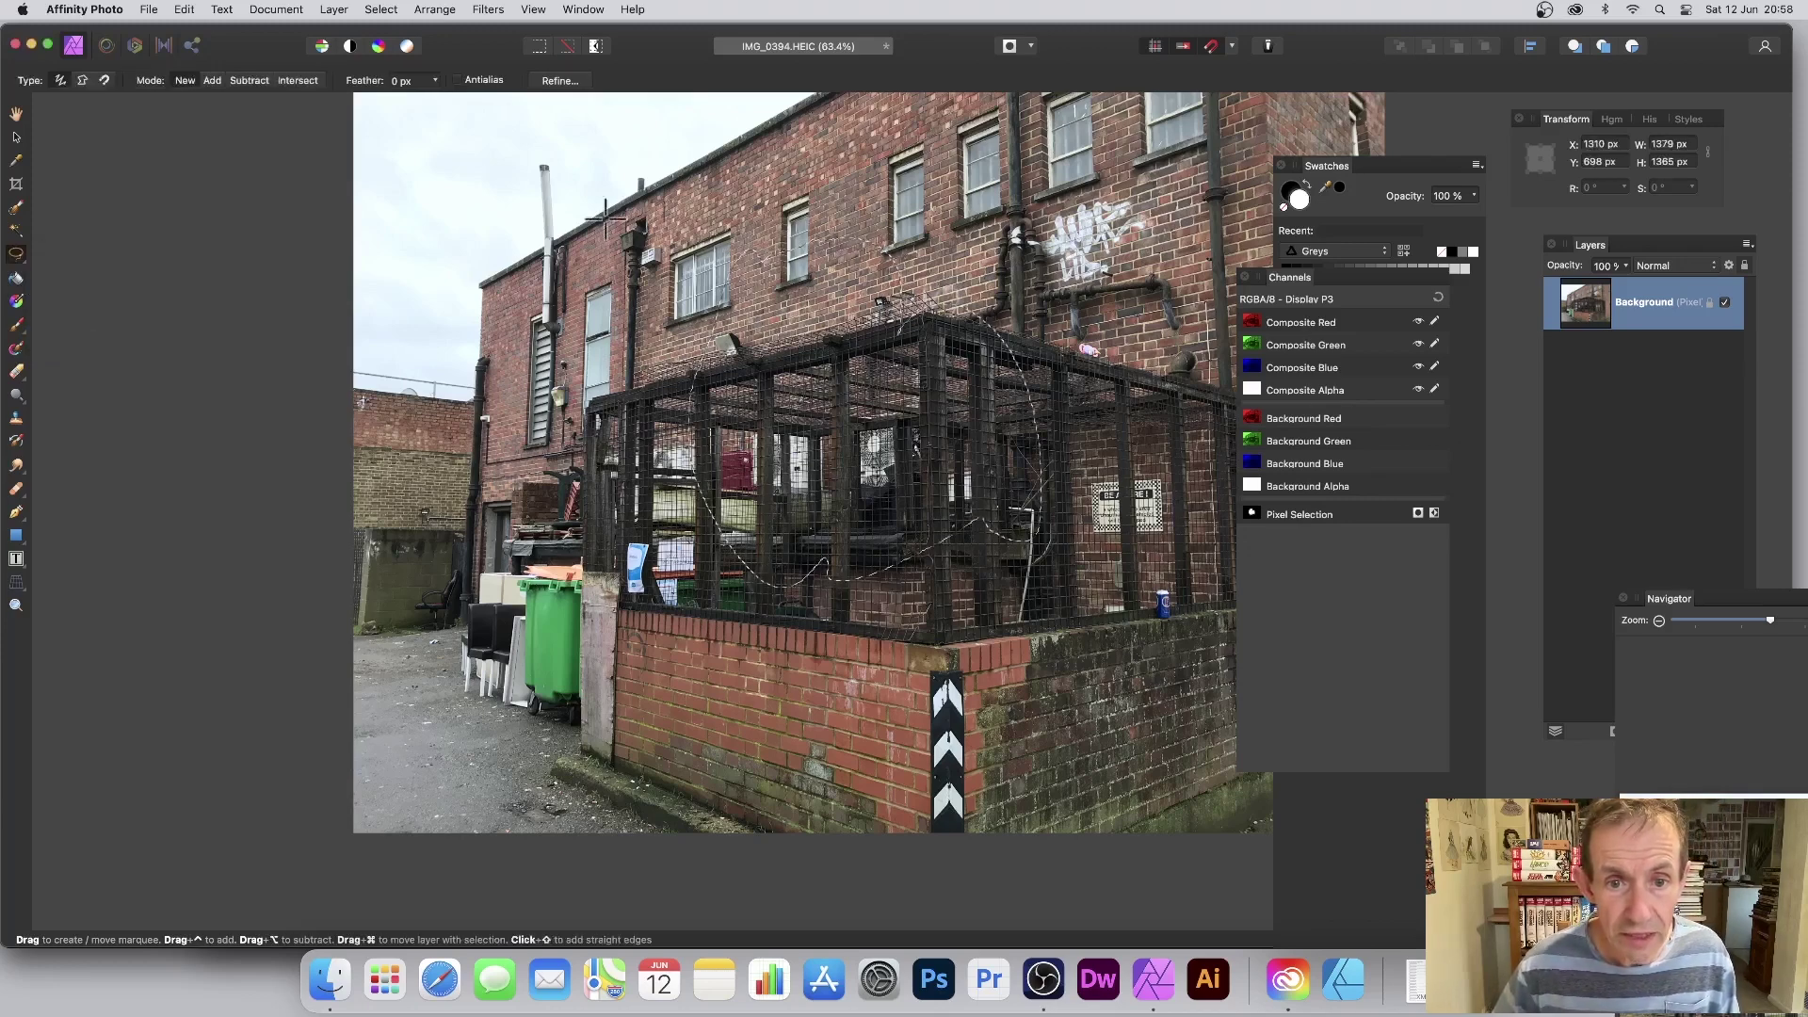
Repeat the sphere distortion four times on the lasso selection
{"action": "left_click", "coordinate": [487, 10]}
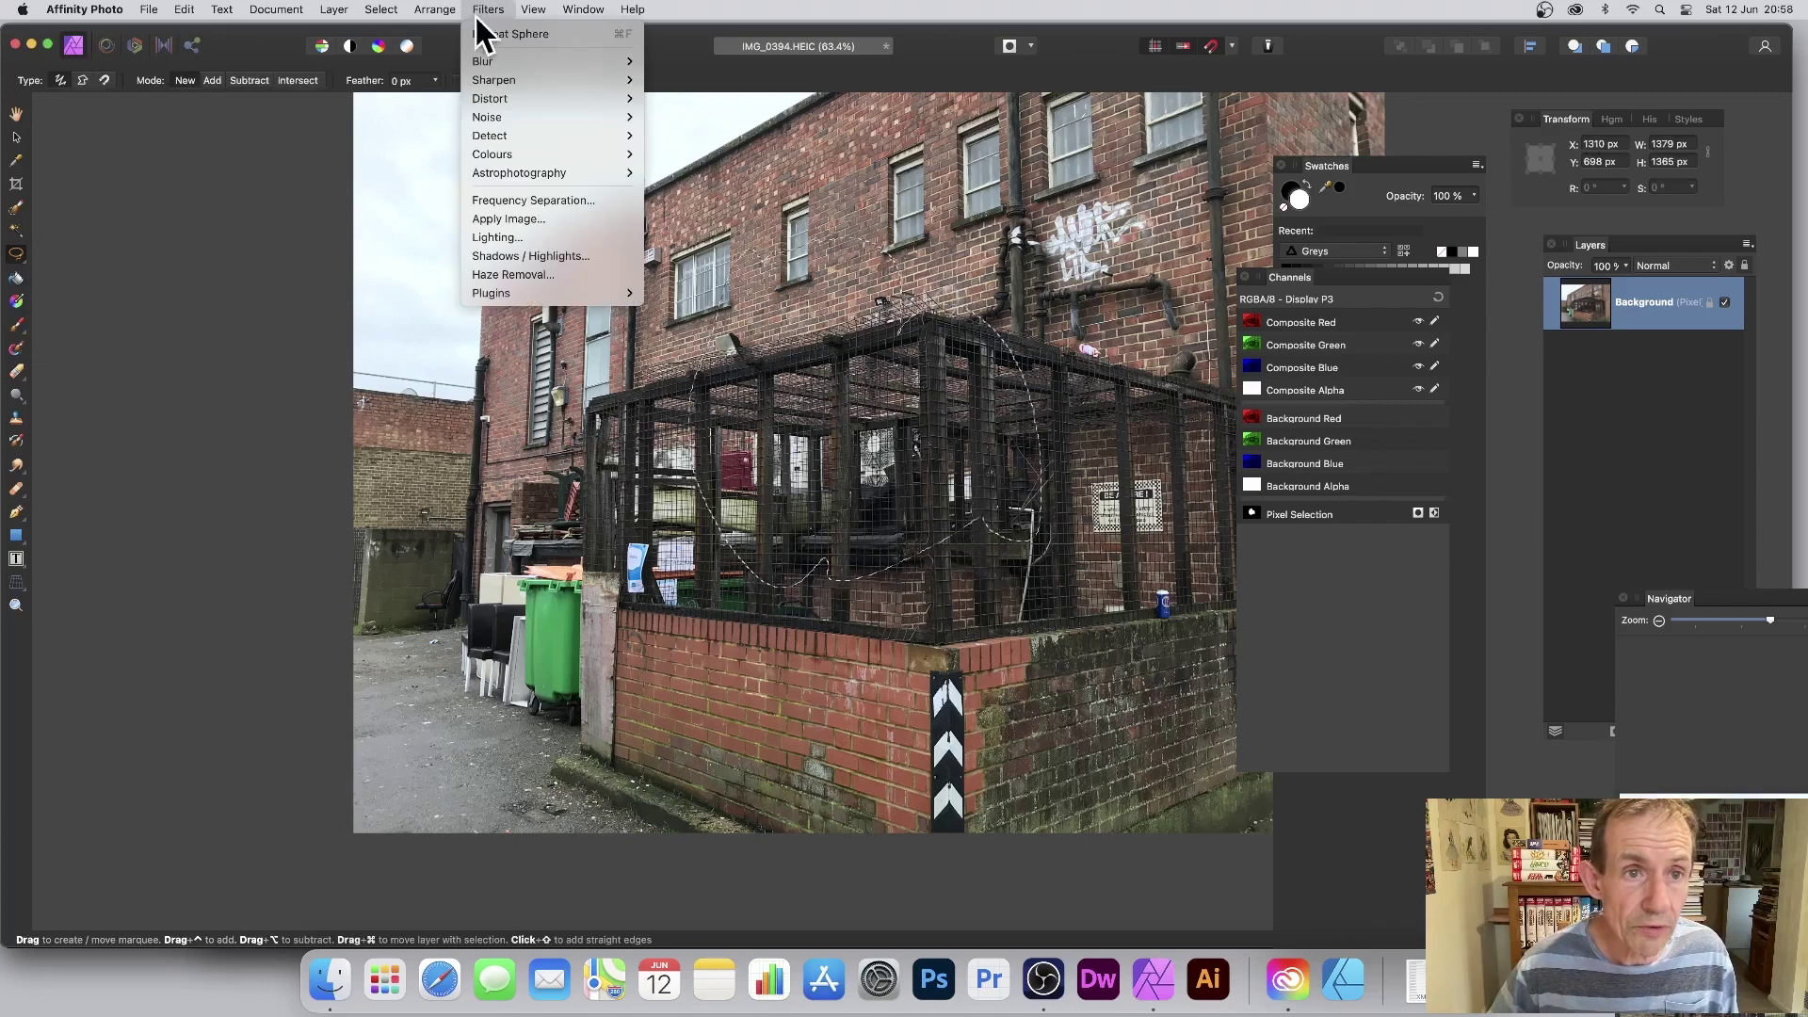
{"action": "left_click", "coordinate": [478, 50]}
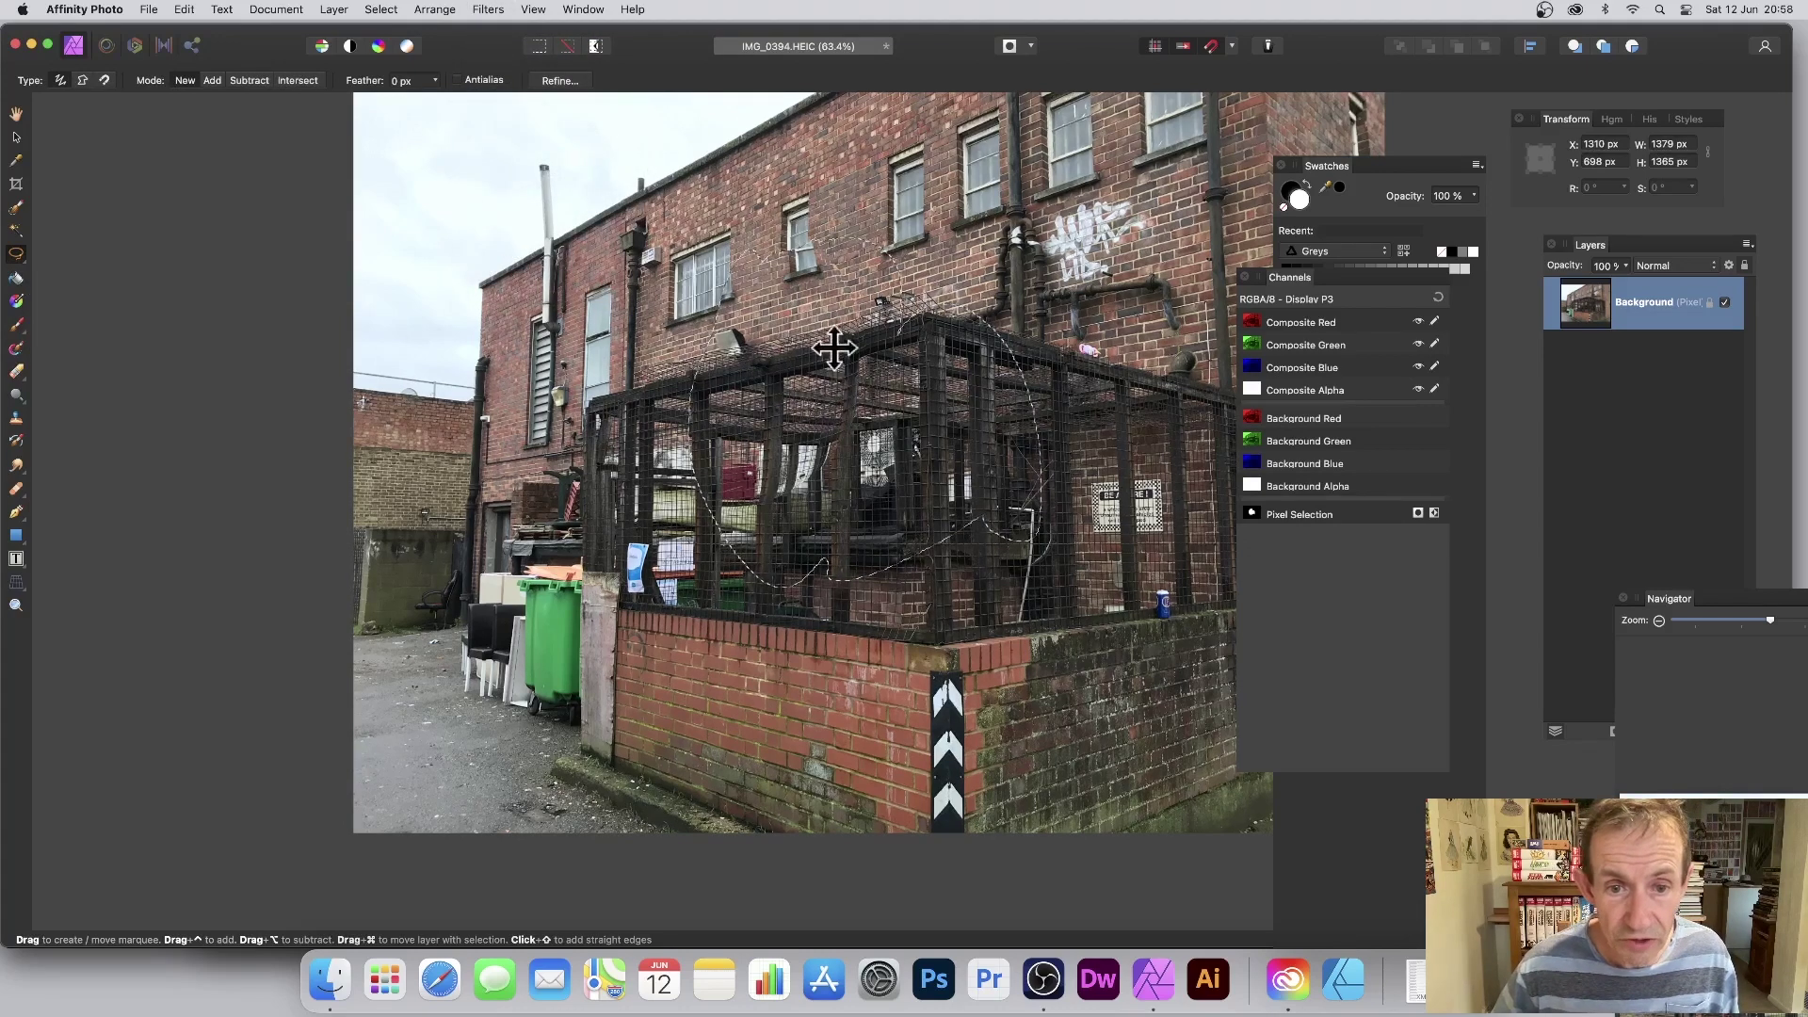
{"action": "left_click", "coordinate": [491, 10]}
{"action": "left_click", "coordinate": [493, 33]}
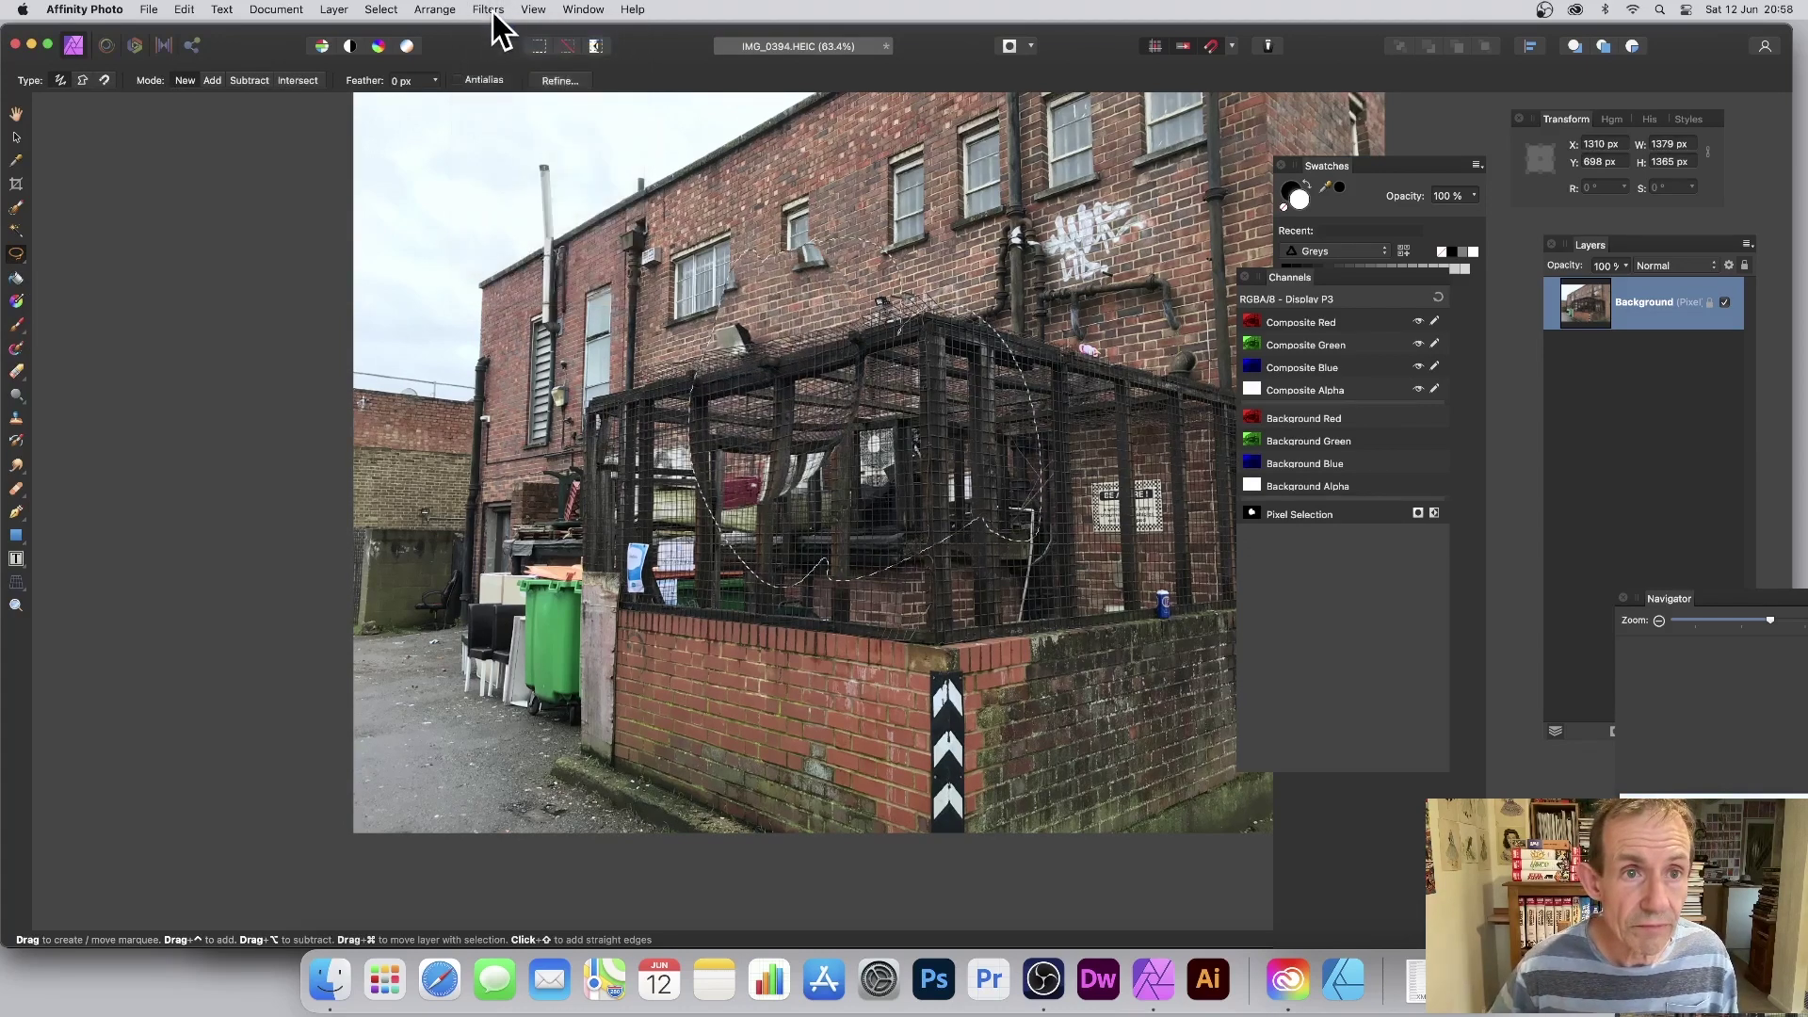
{"action": "left_click", "coordinate": [493, 10]}
{"action": "left_click", "coordinate": [497, 34]}
{"action": "left_click", "coordinate": [493, 10]}
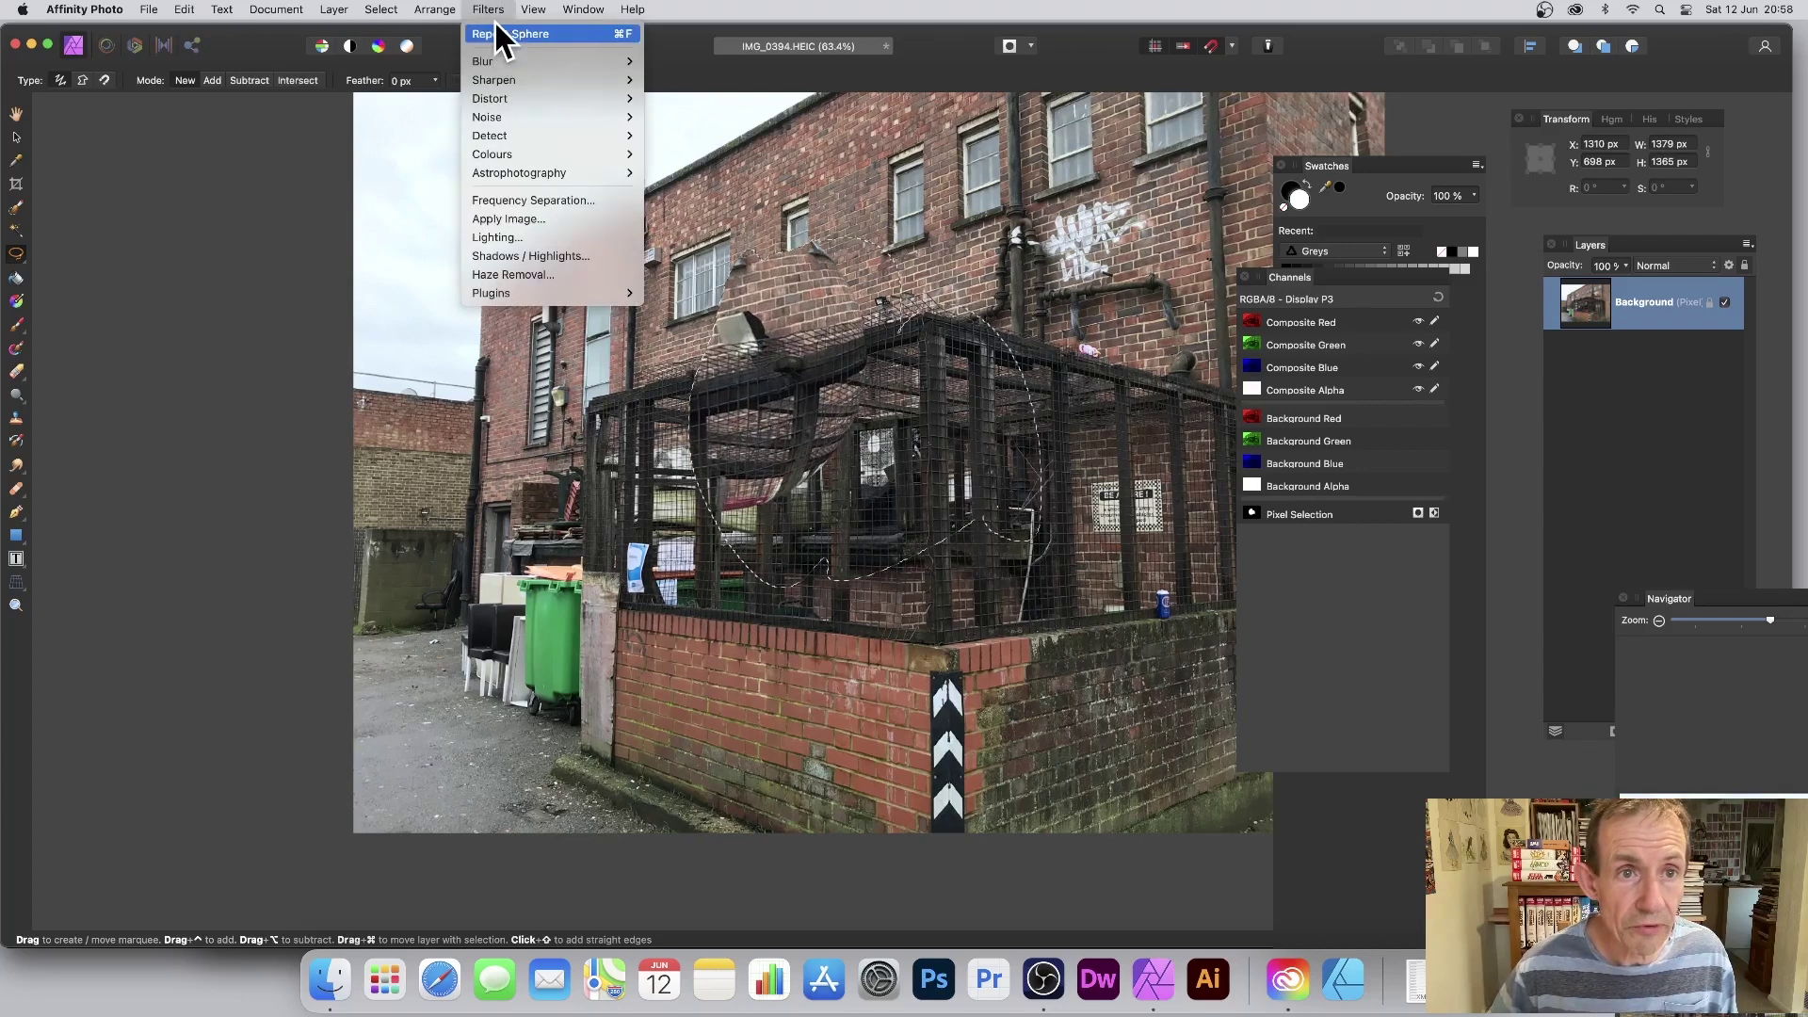
{"action": "left_click", "coordinate": [496, 34]}
{"action": "left_click", "coordinate": [493, 11]}
{"action": "left_click", "coordinate": [496, 34]}
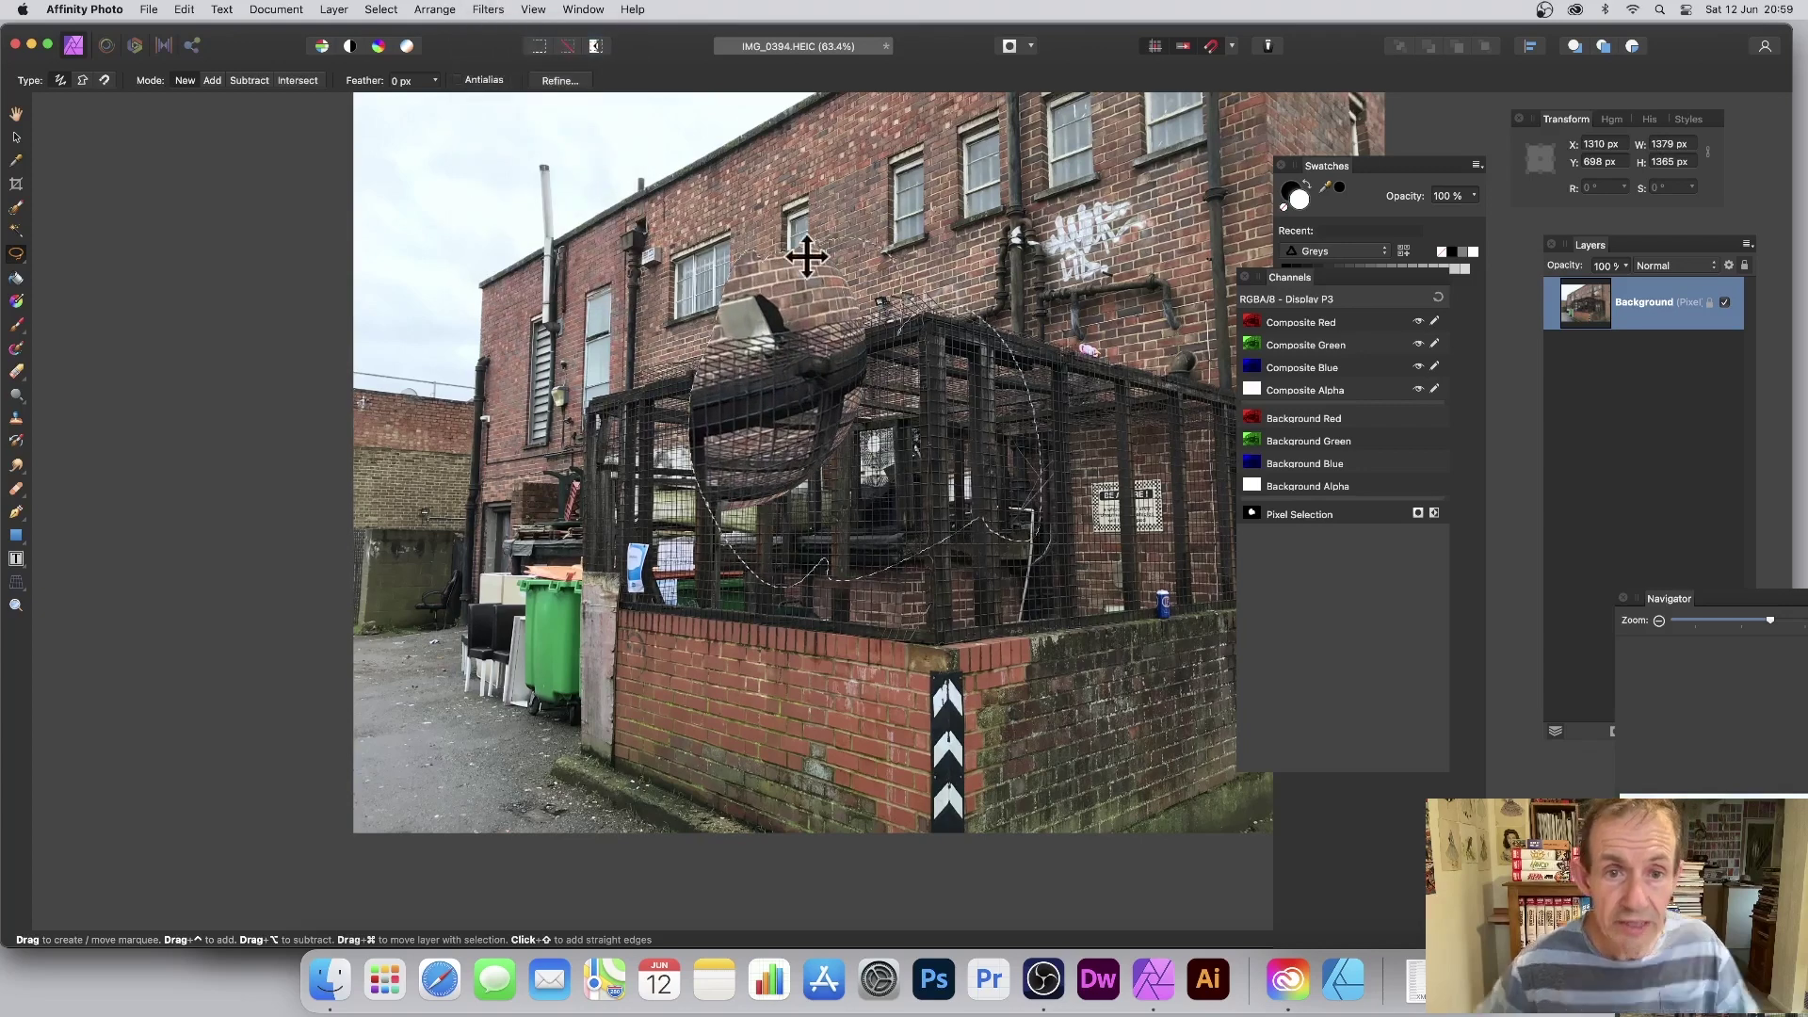
Deselect the lasso area around the cage and undo the crop to restore the full photo
{"action": "scroll", "coordinate": [807, 256], "scroll_direction": "down", "scroll_amount": 3}
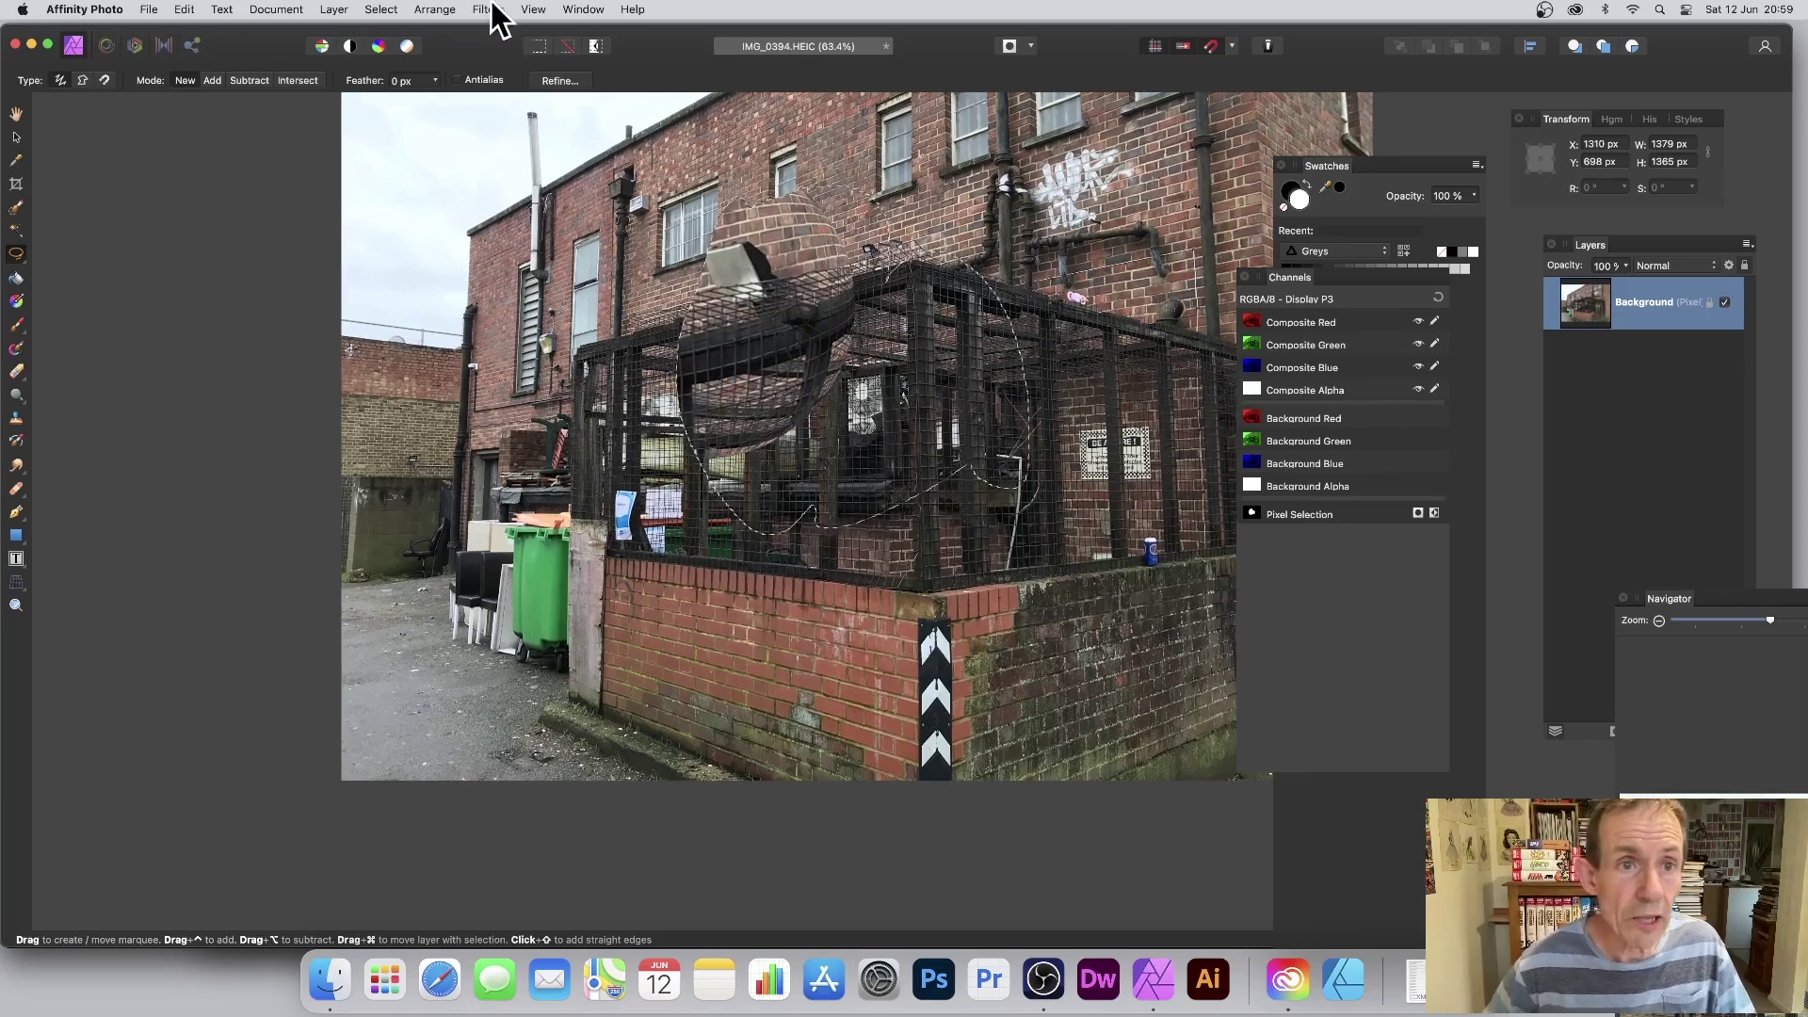
{"action": "left_click", "coordinate": [383, 11]}
{"action": "left_click", "coordinate": [400, 53]}
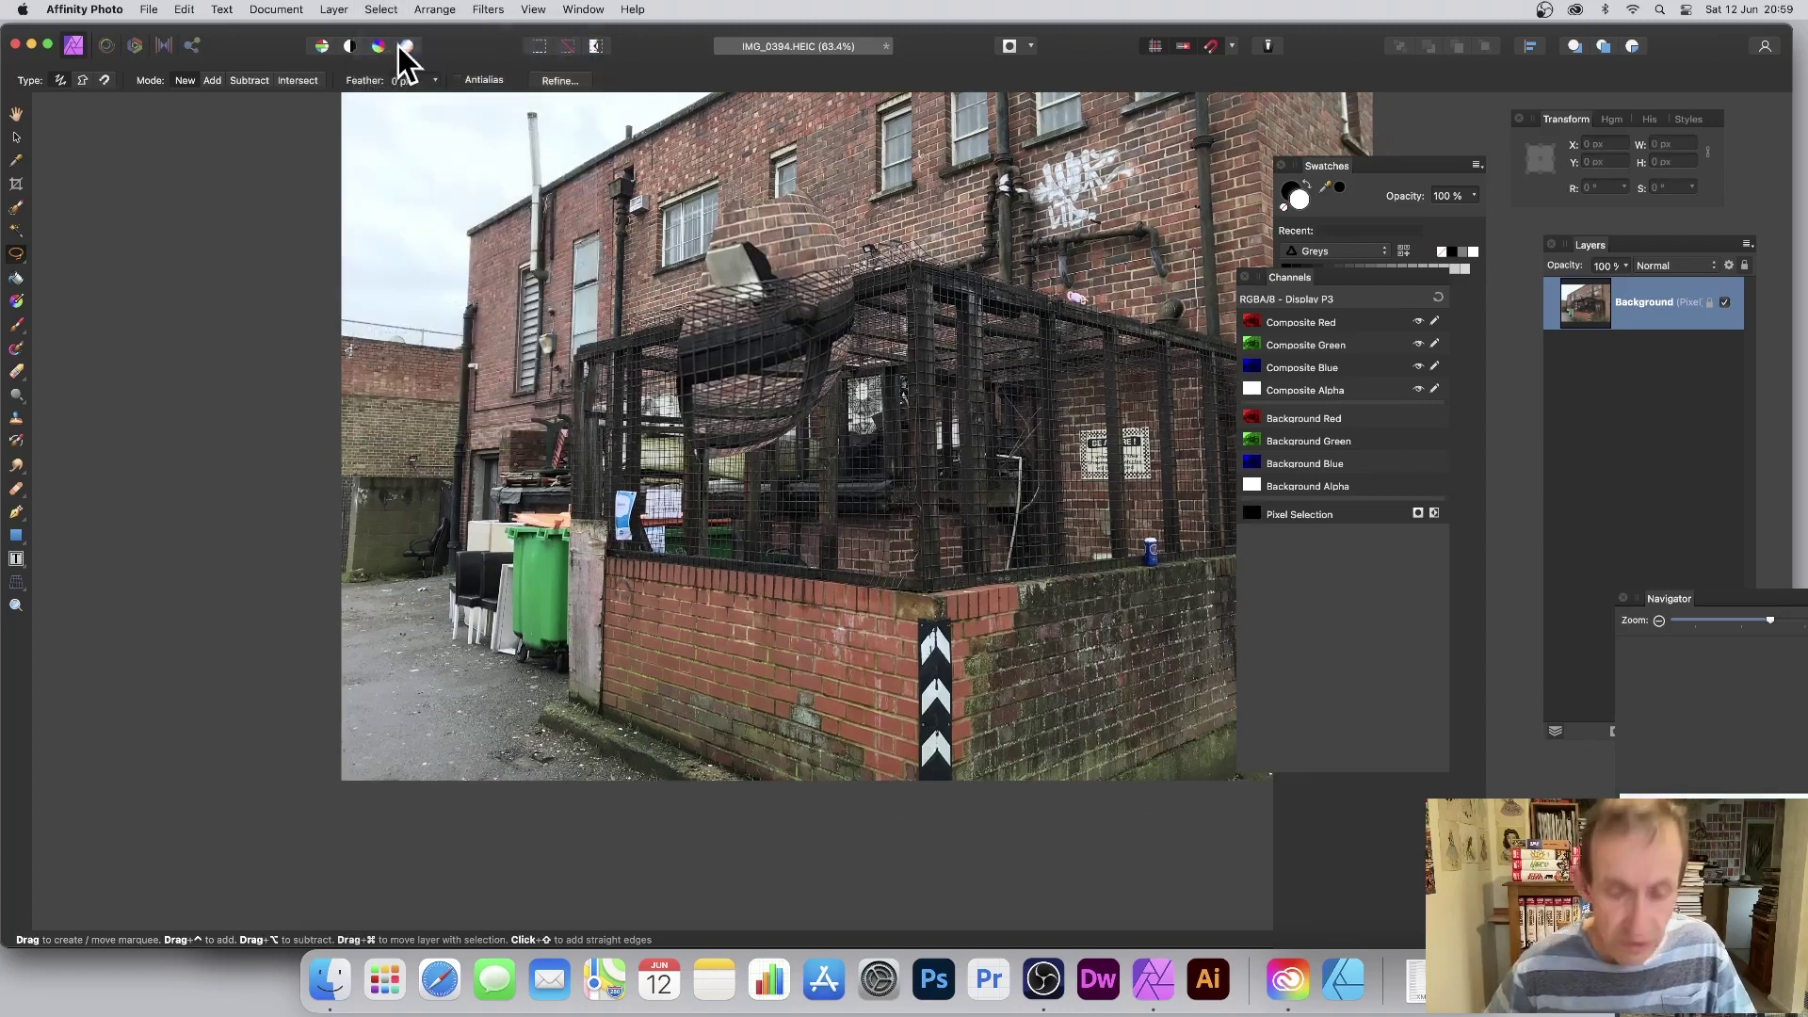
{"action": "key", "text": "super+z"}
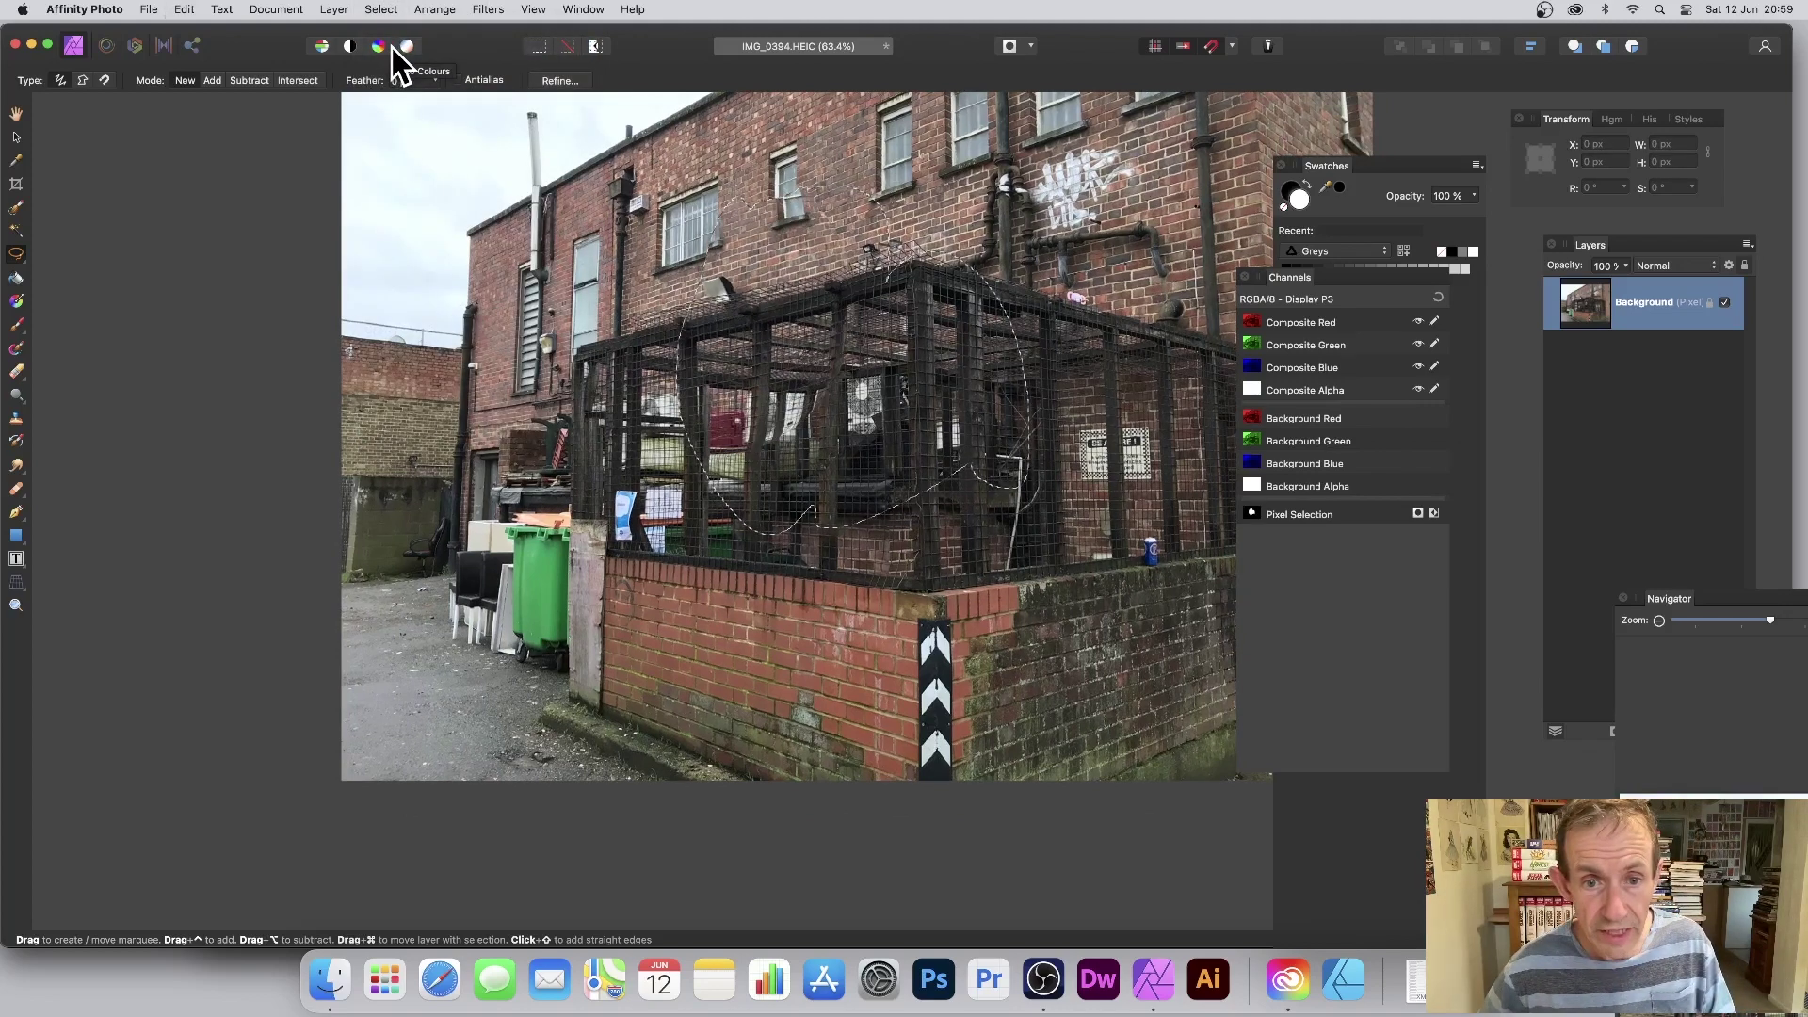
{"action": "key", "text": "super+d"}
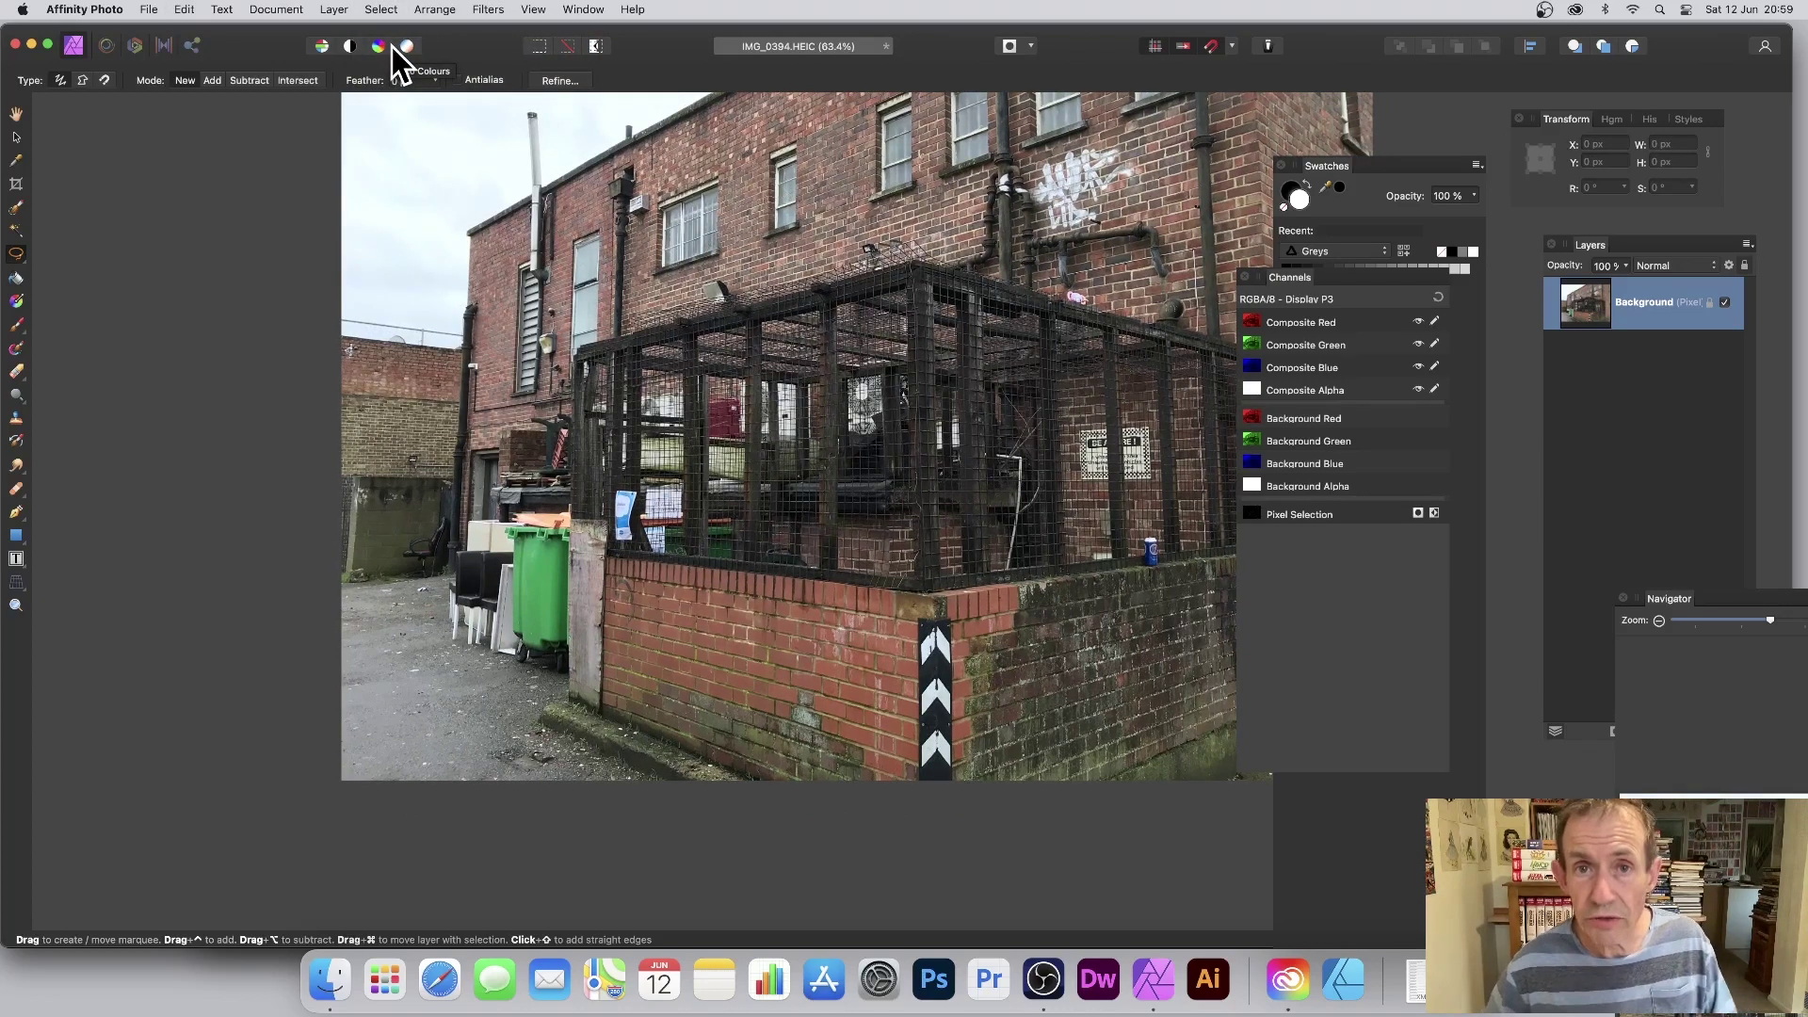
{"action": "key", "text": "super+z"}
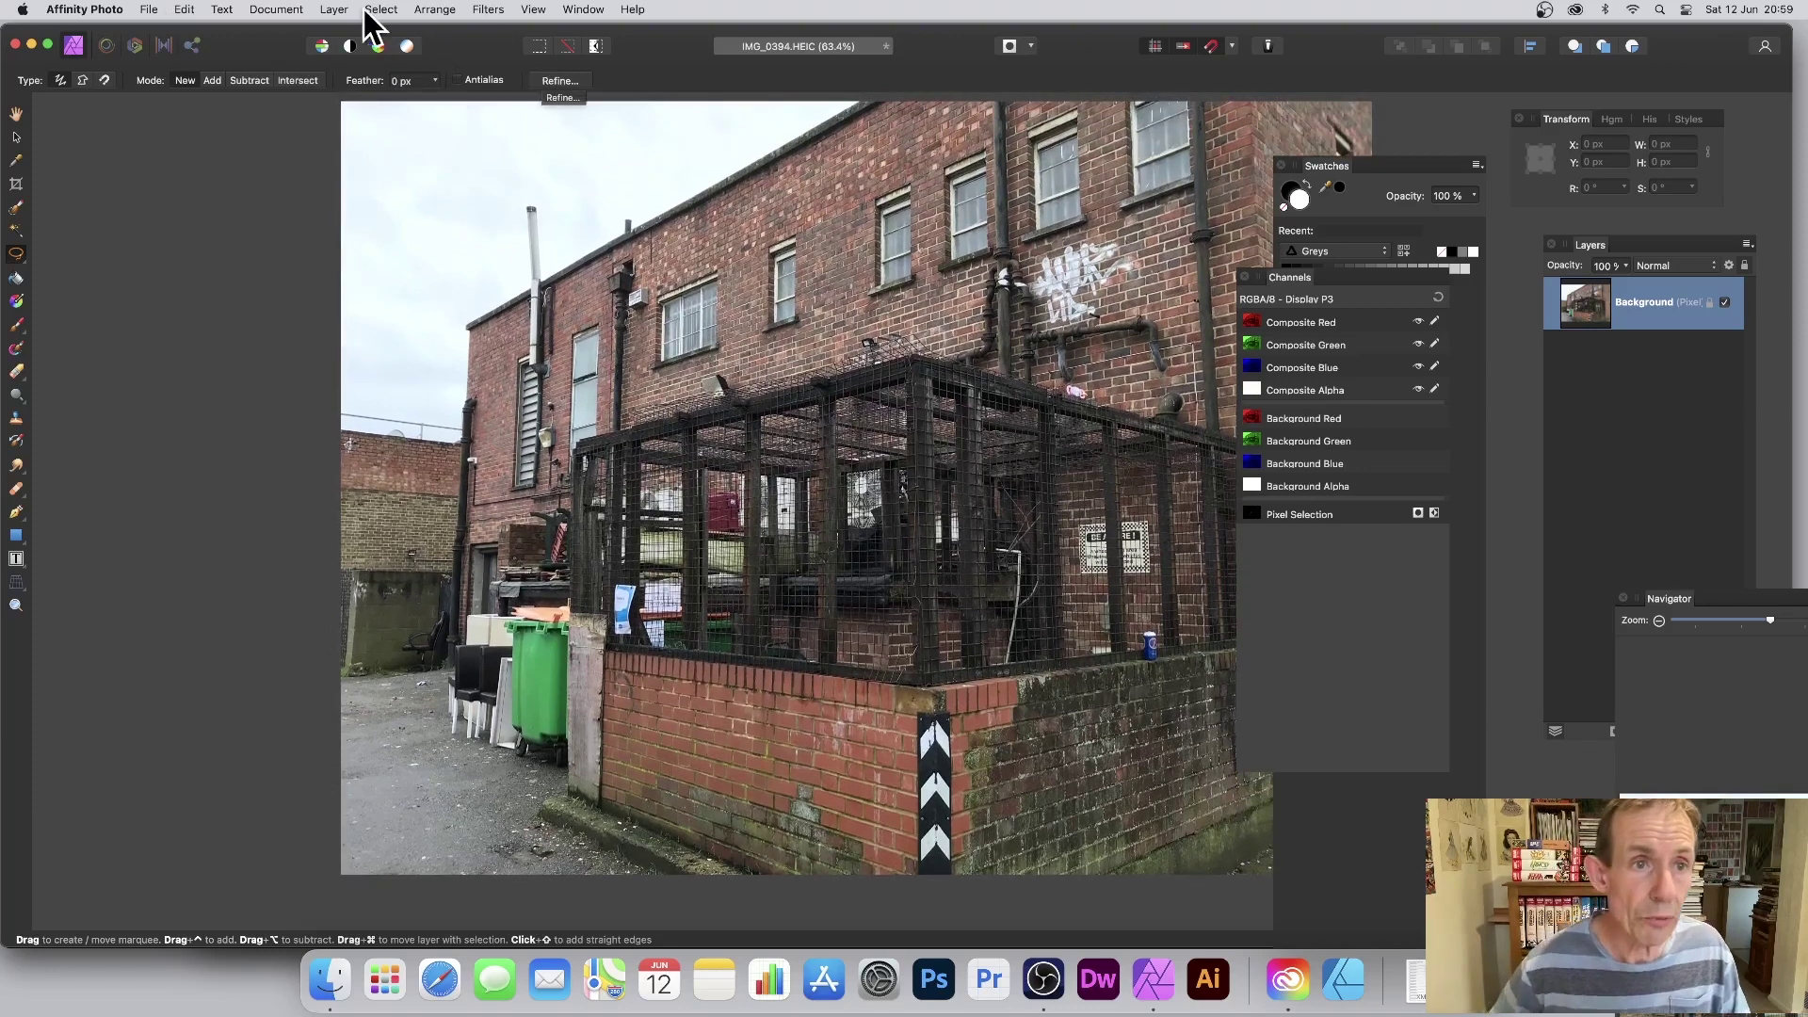
Create a pattern layer from the photo, shrink it into tiles, and mirror them
{"action": "left_click", "coordinate": [335, 9]}
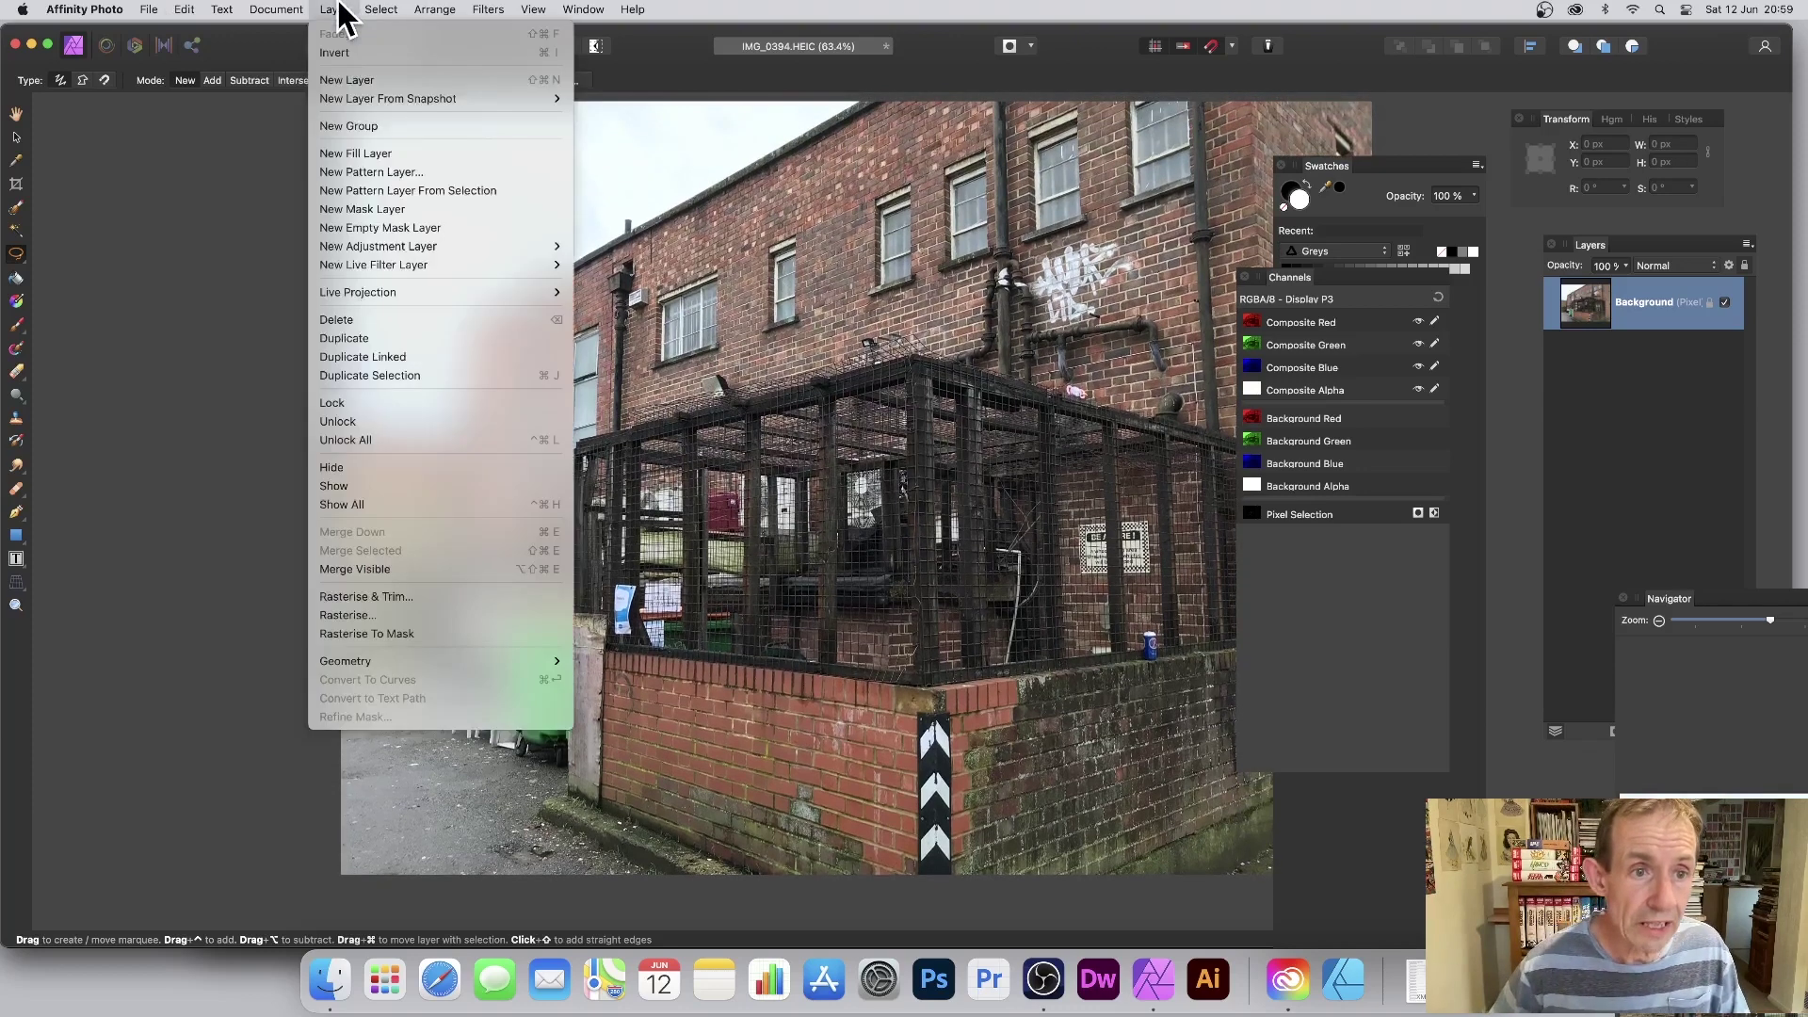
{"action": "left_click", "coordinate": [428, 190]}
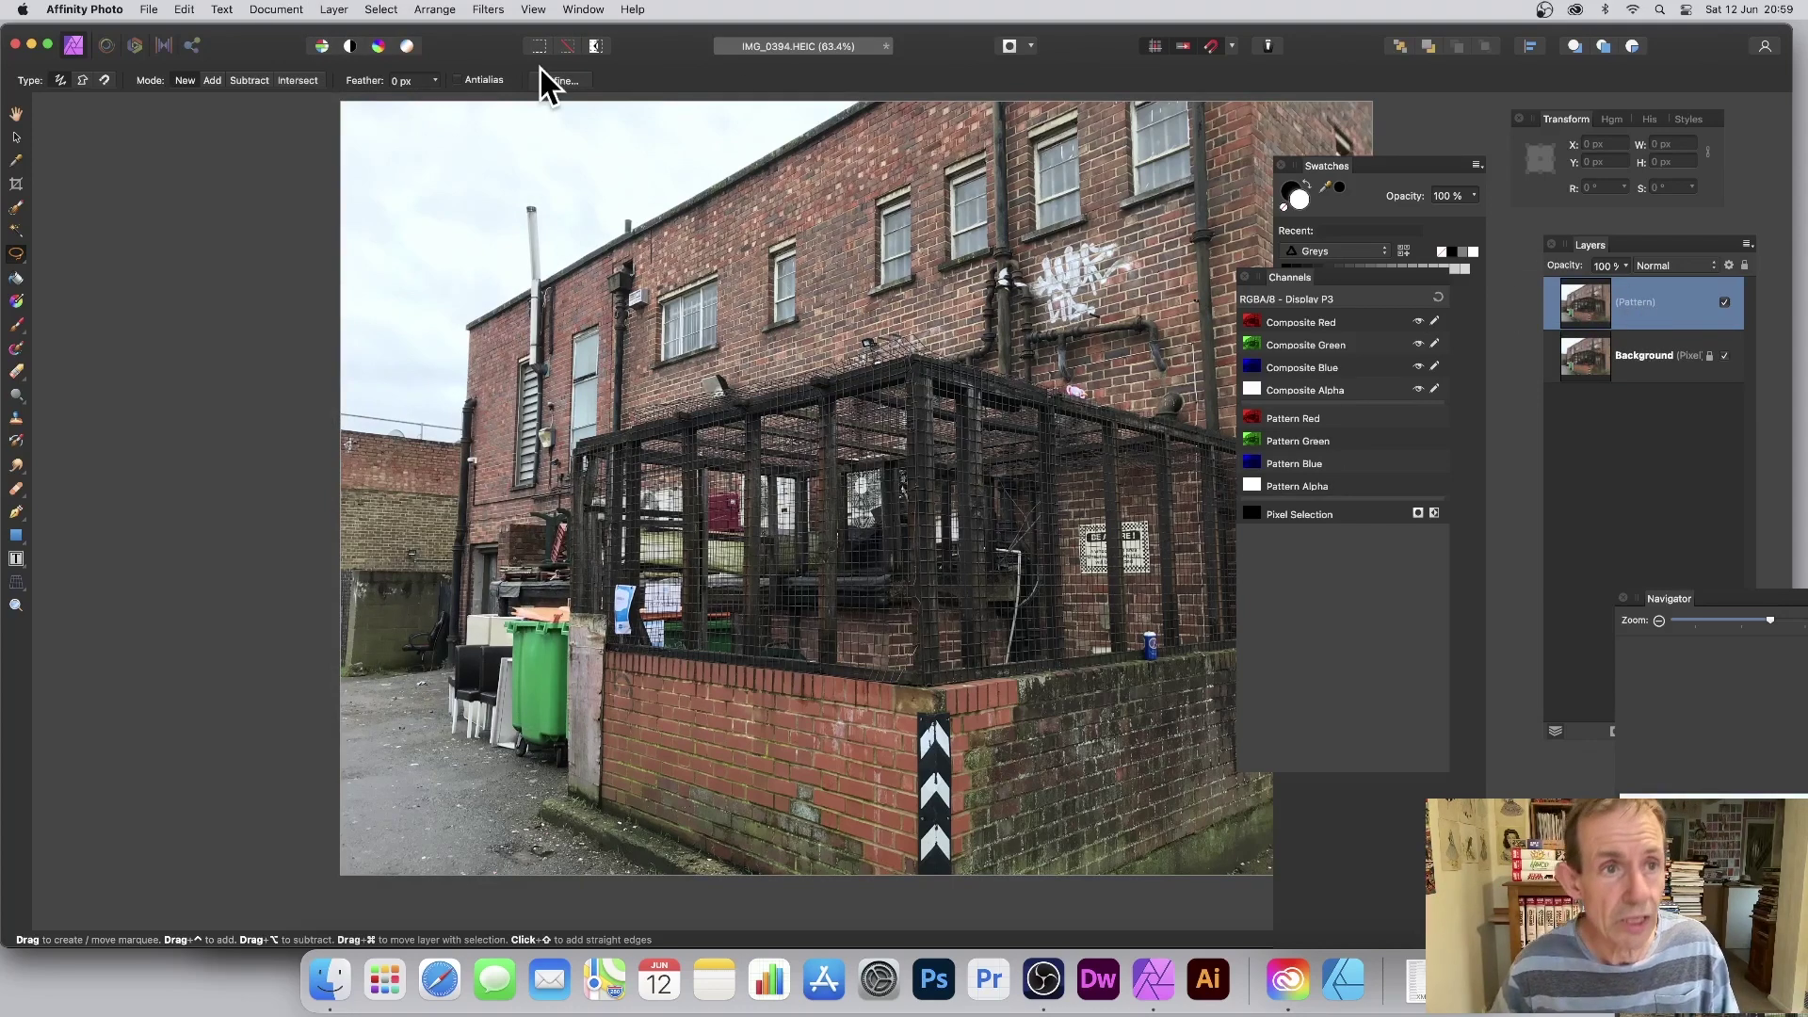
{"action": "left_click", "coordinate": [16, 136]}
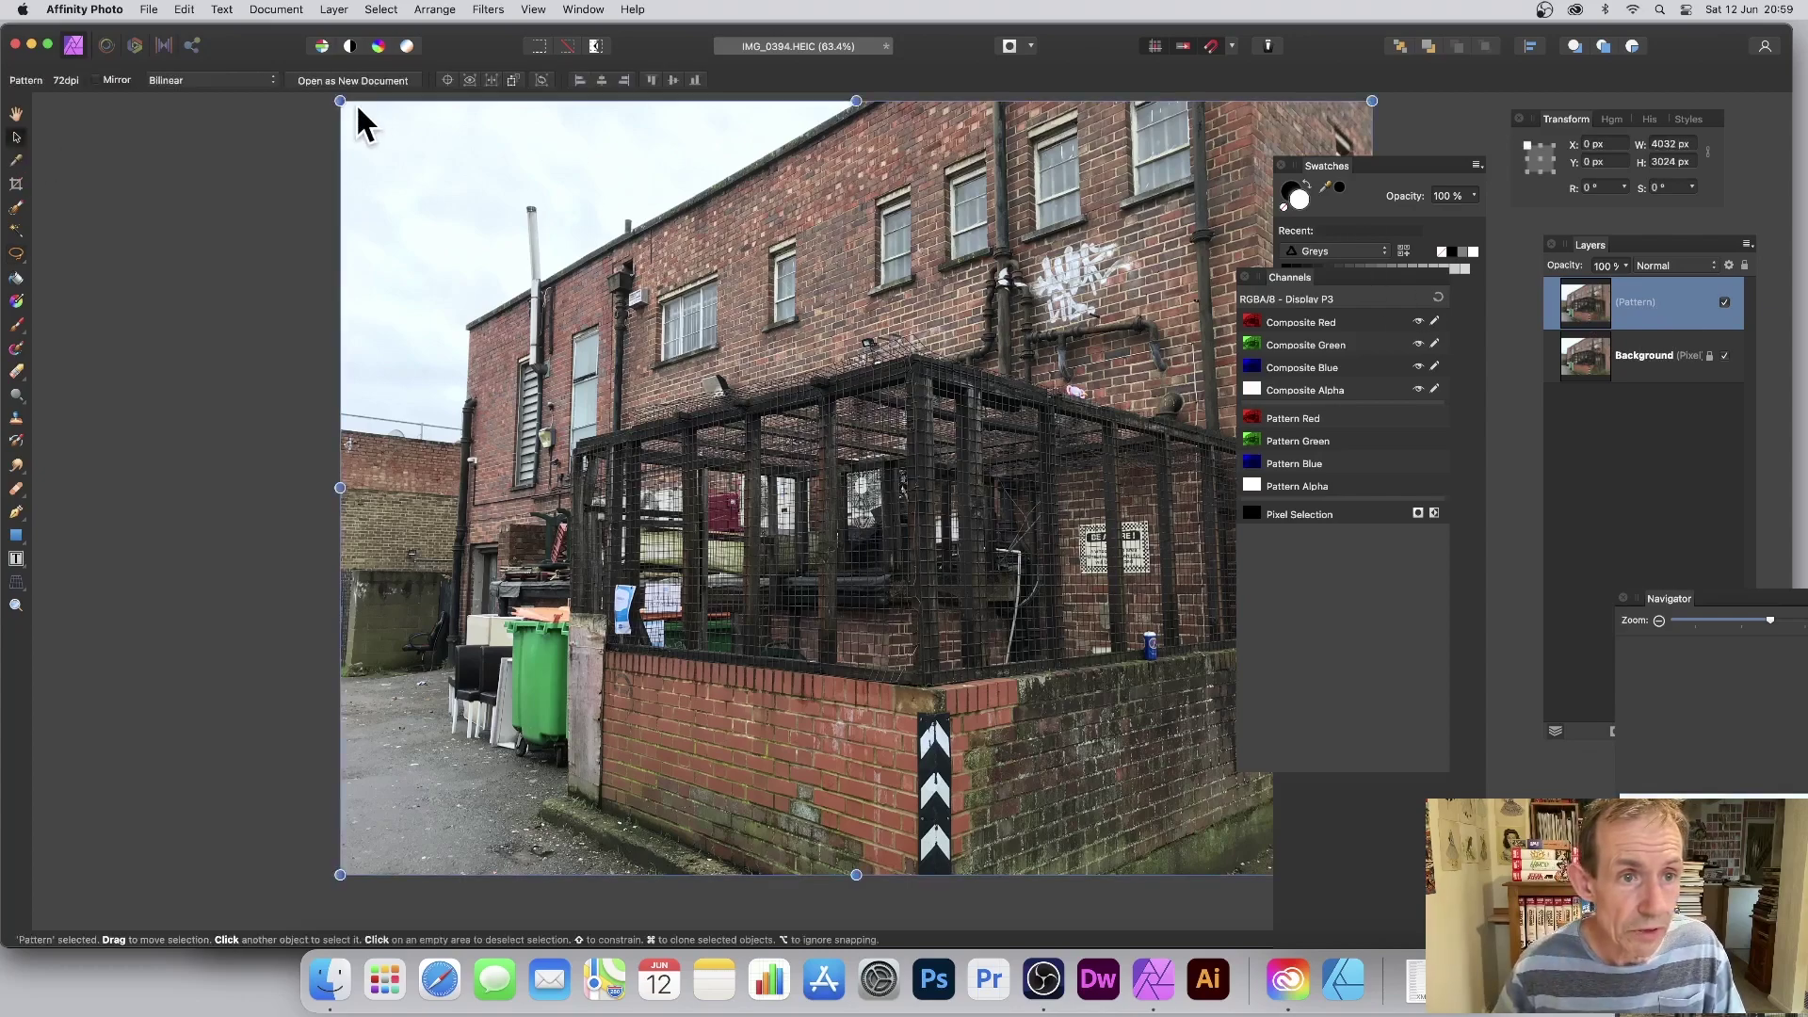
{"action": "left_click_drag", "start_coordinate": [343, 97], "coordinate": [948, 558]}
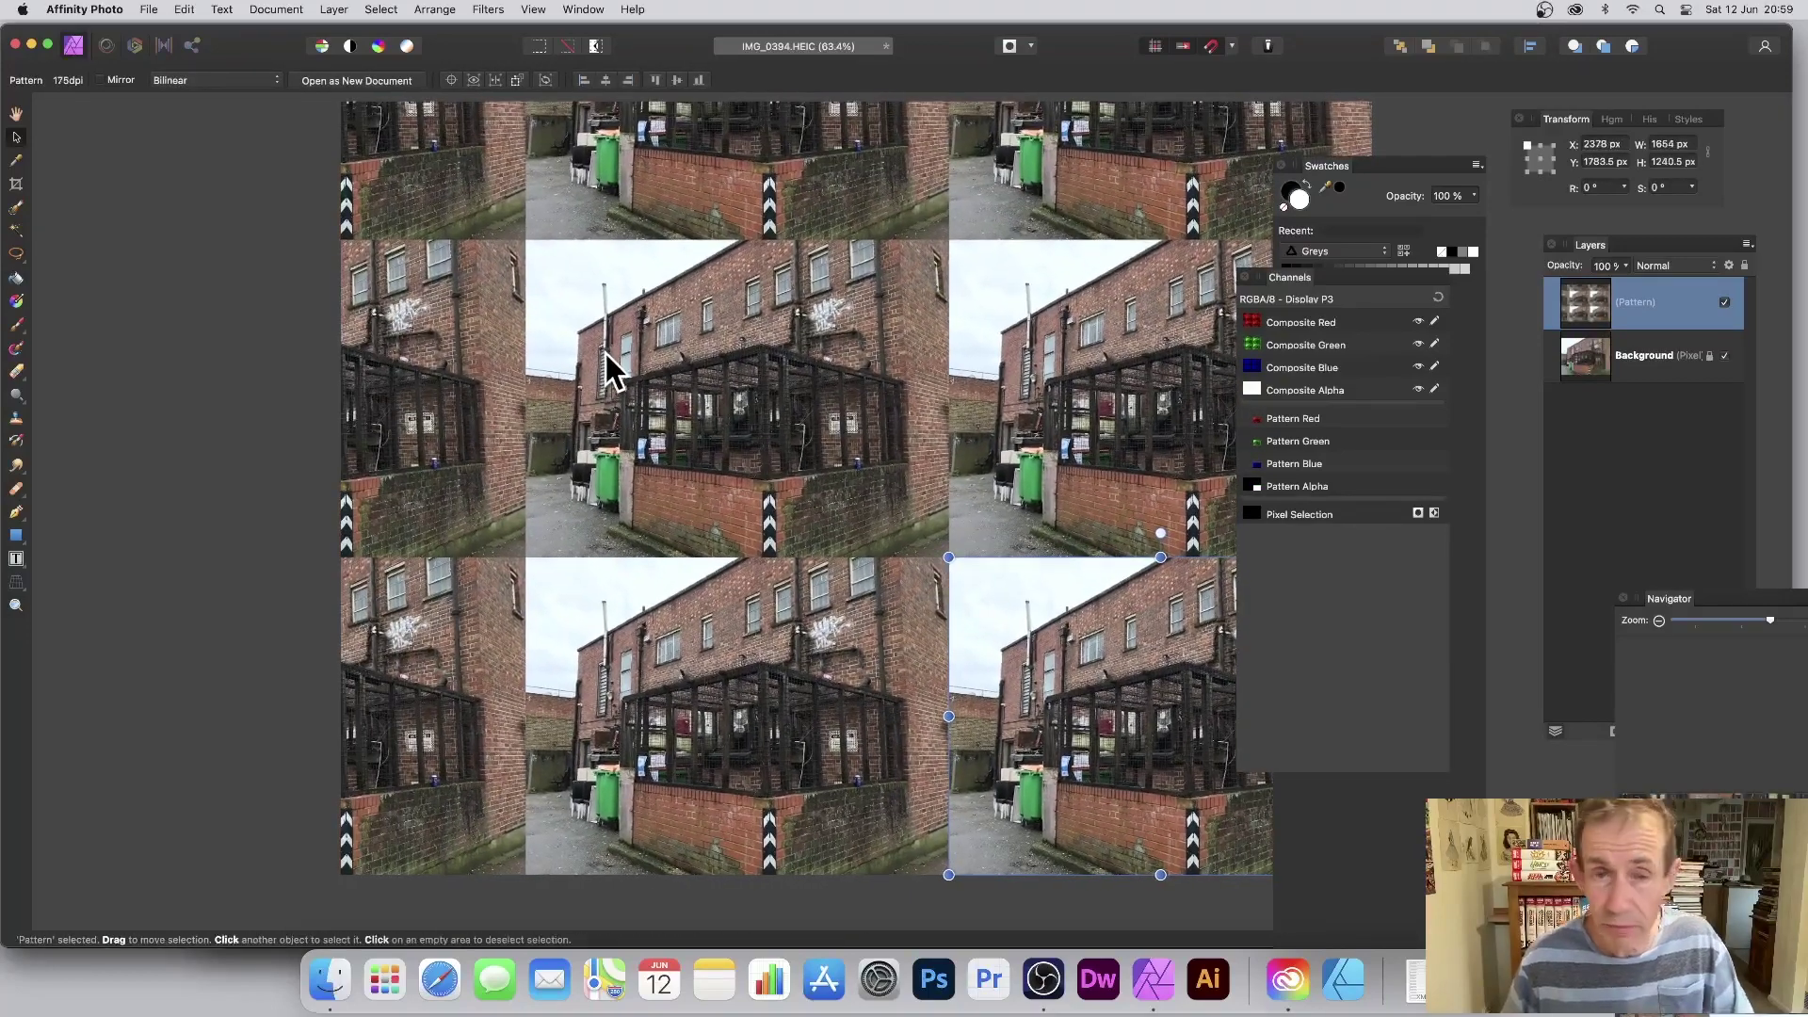
{"action": "left_click", "coordinate": [102, 81]}
{"action": "key", "text": "super+d"}
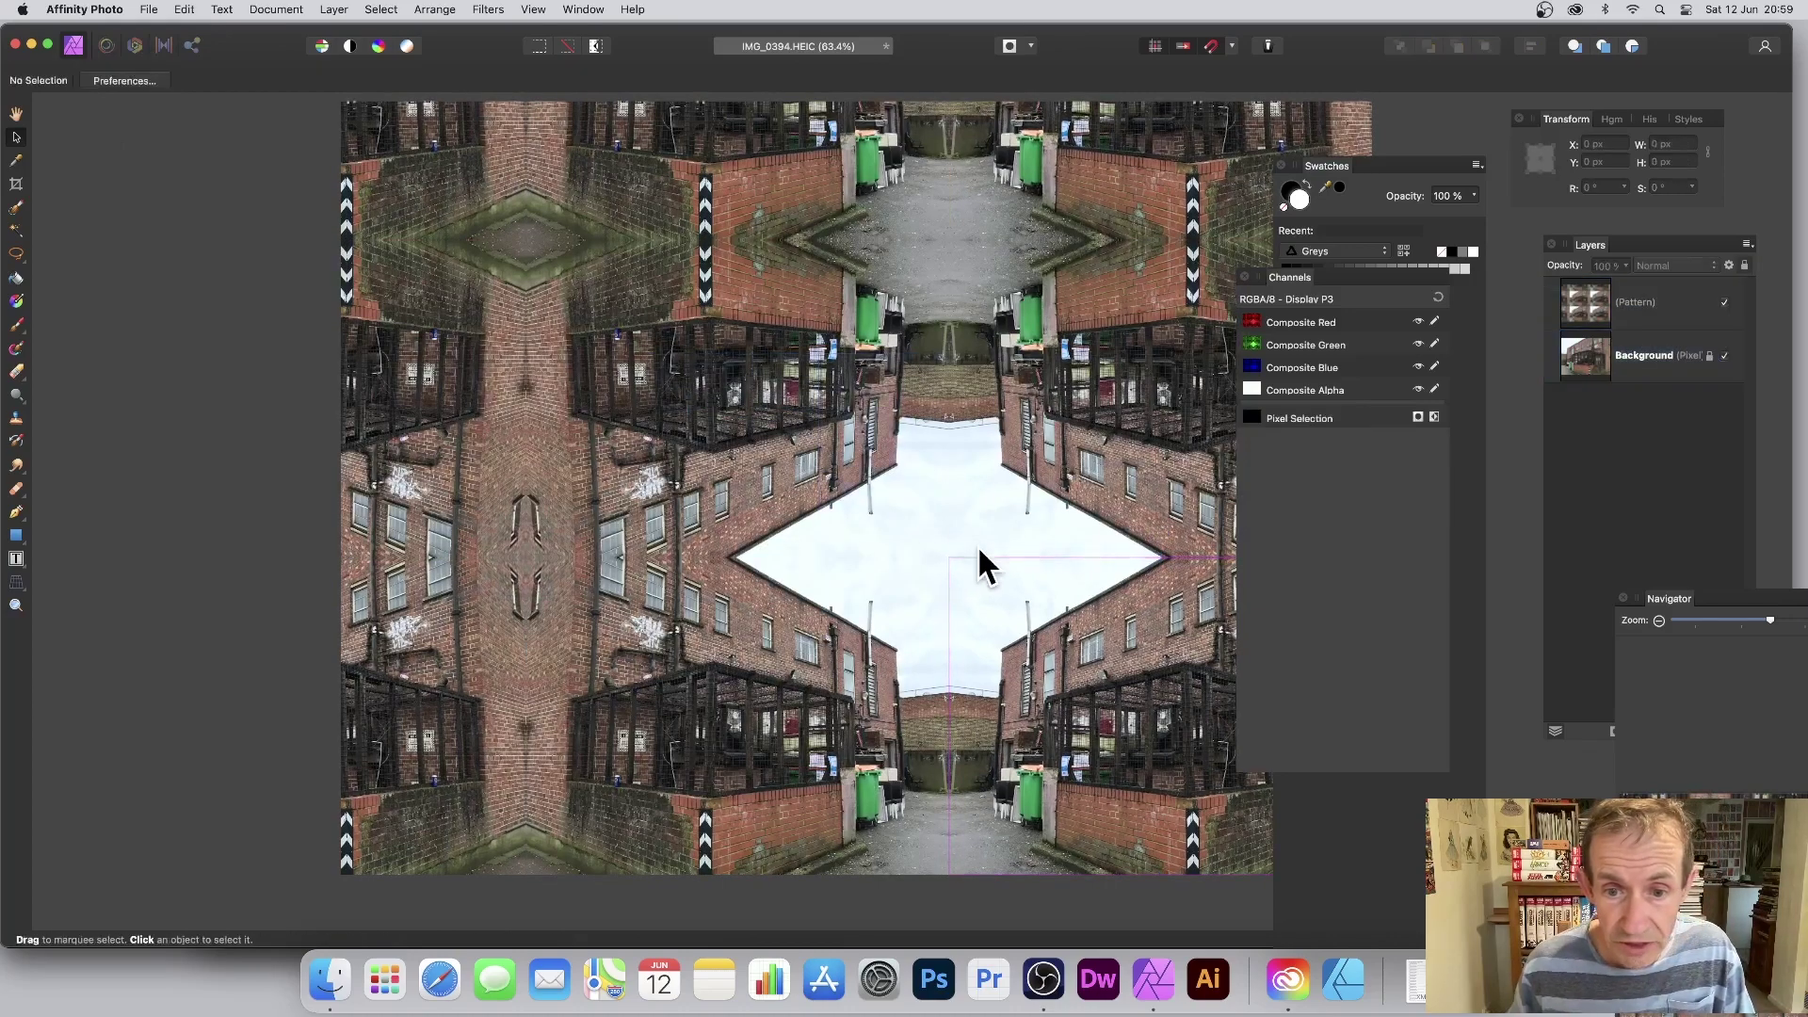
Move the pattern layer up-left, shrink the tiles further, and rotate it about -17°
{"action": "left_click", "coordinate": [984, 554]}
{"action": "left_click", "coordinate": [1564, 311]}
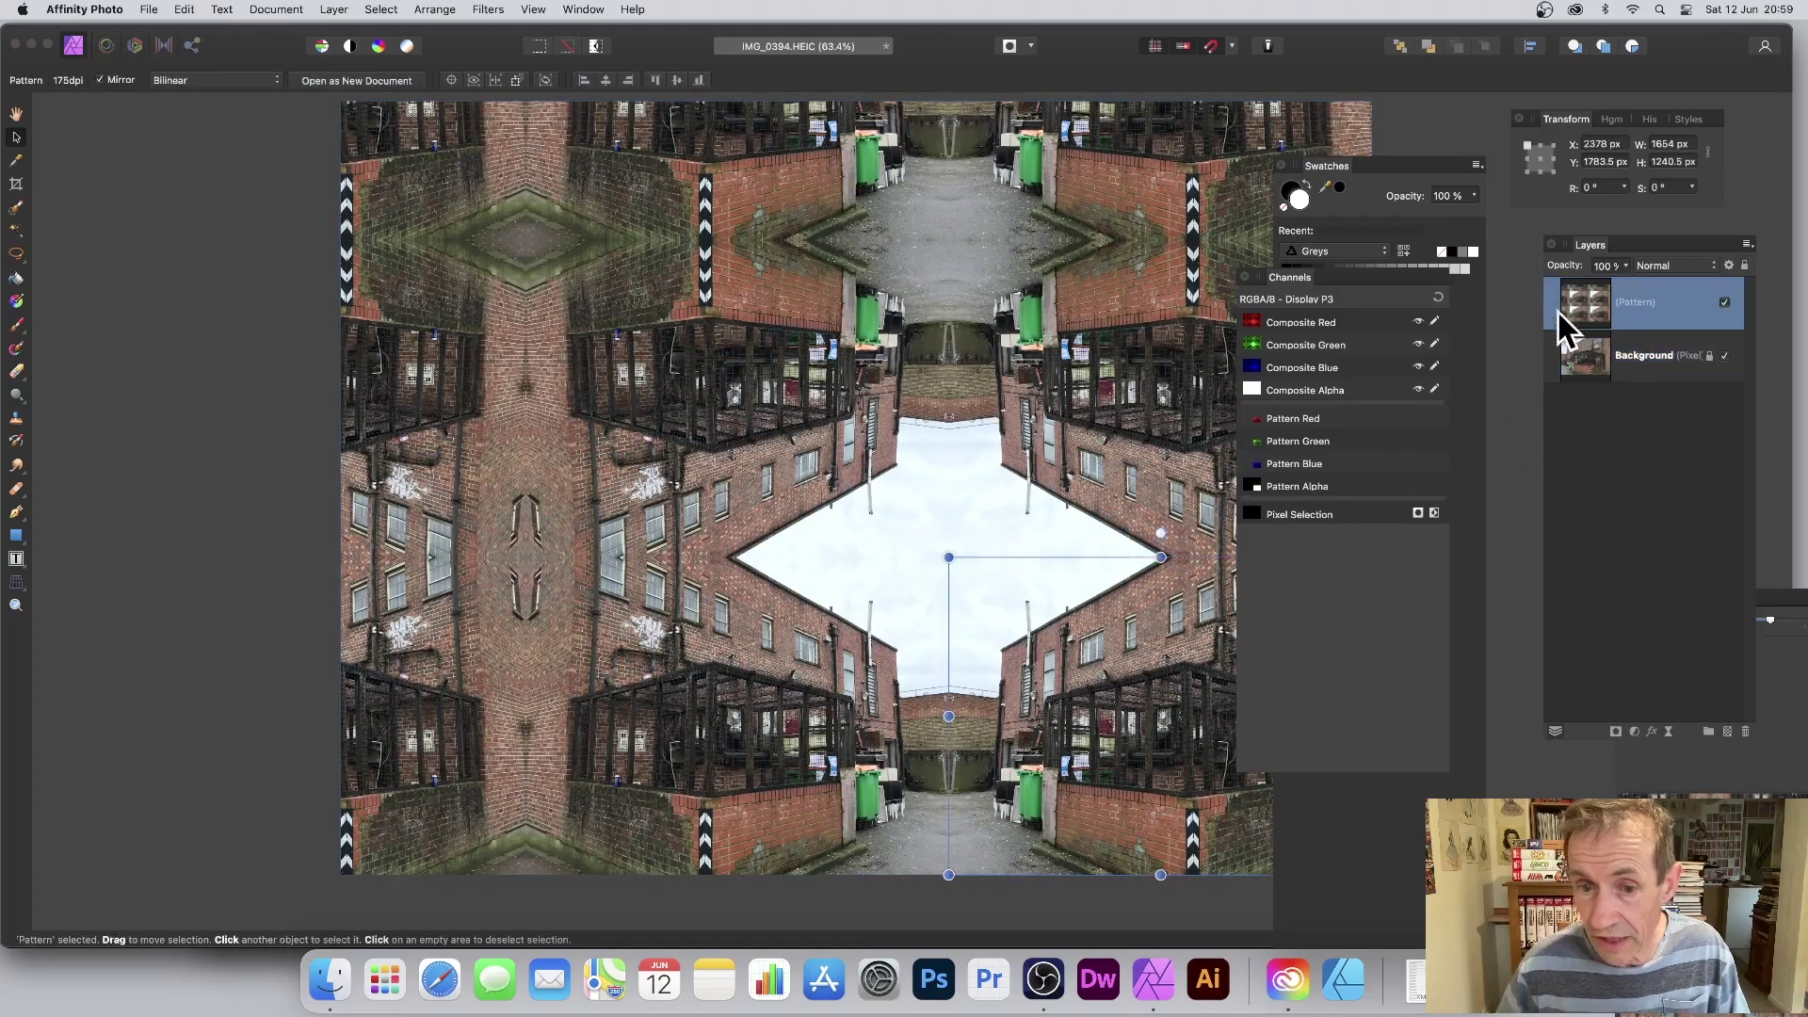
{"action": "left_click_drag", "start_coordinate": [1128, 669], "coordinate": [829, 422]}
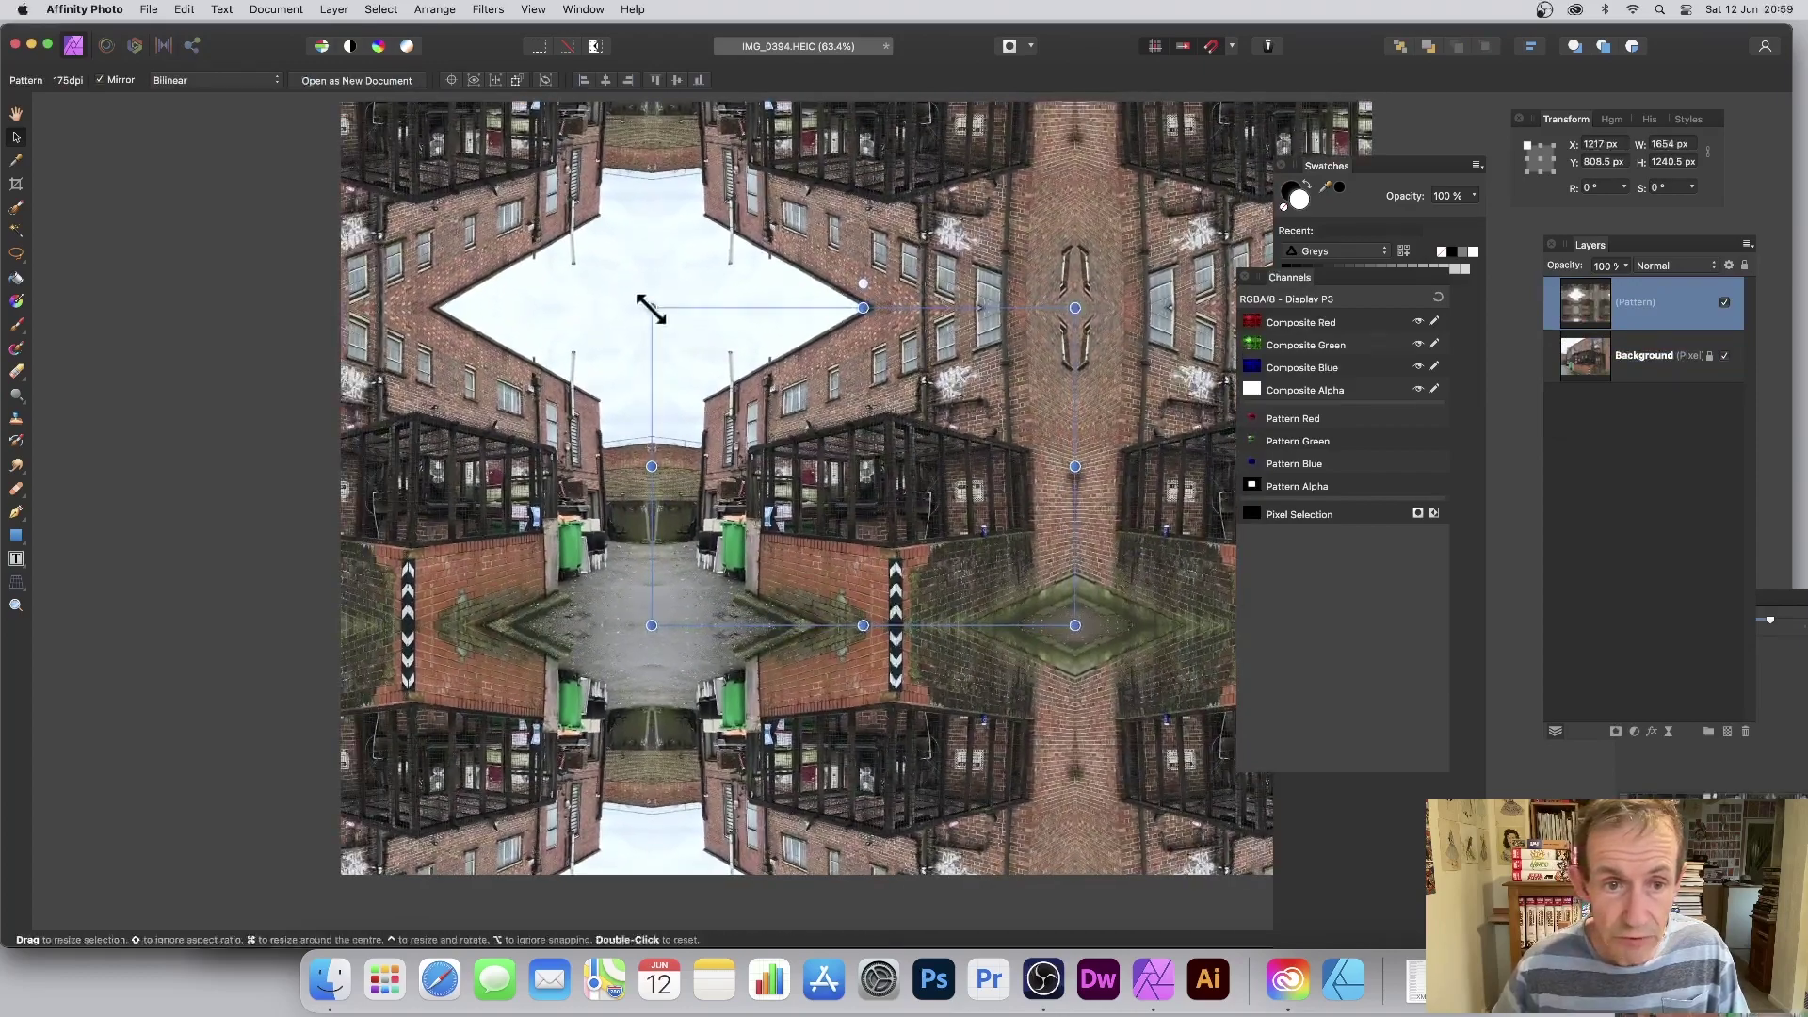
{"action": "left_click_drag", "start_coordinate": [650, 307], "coordinate": [754, 383]}
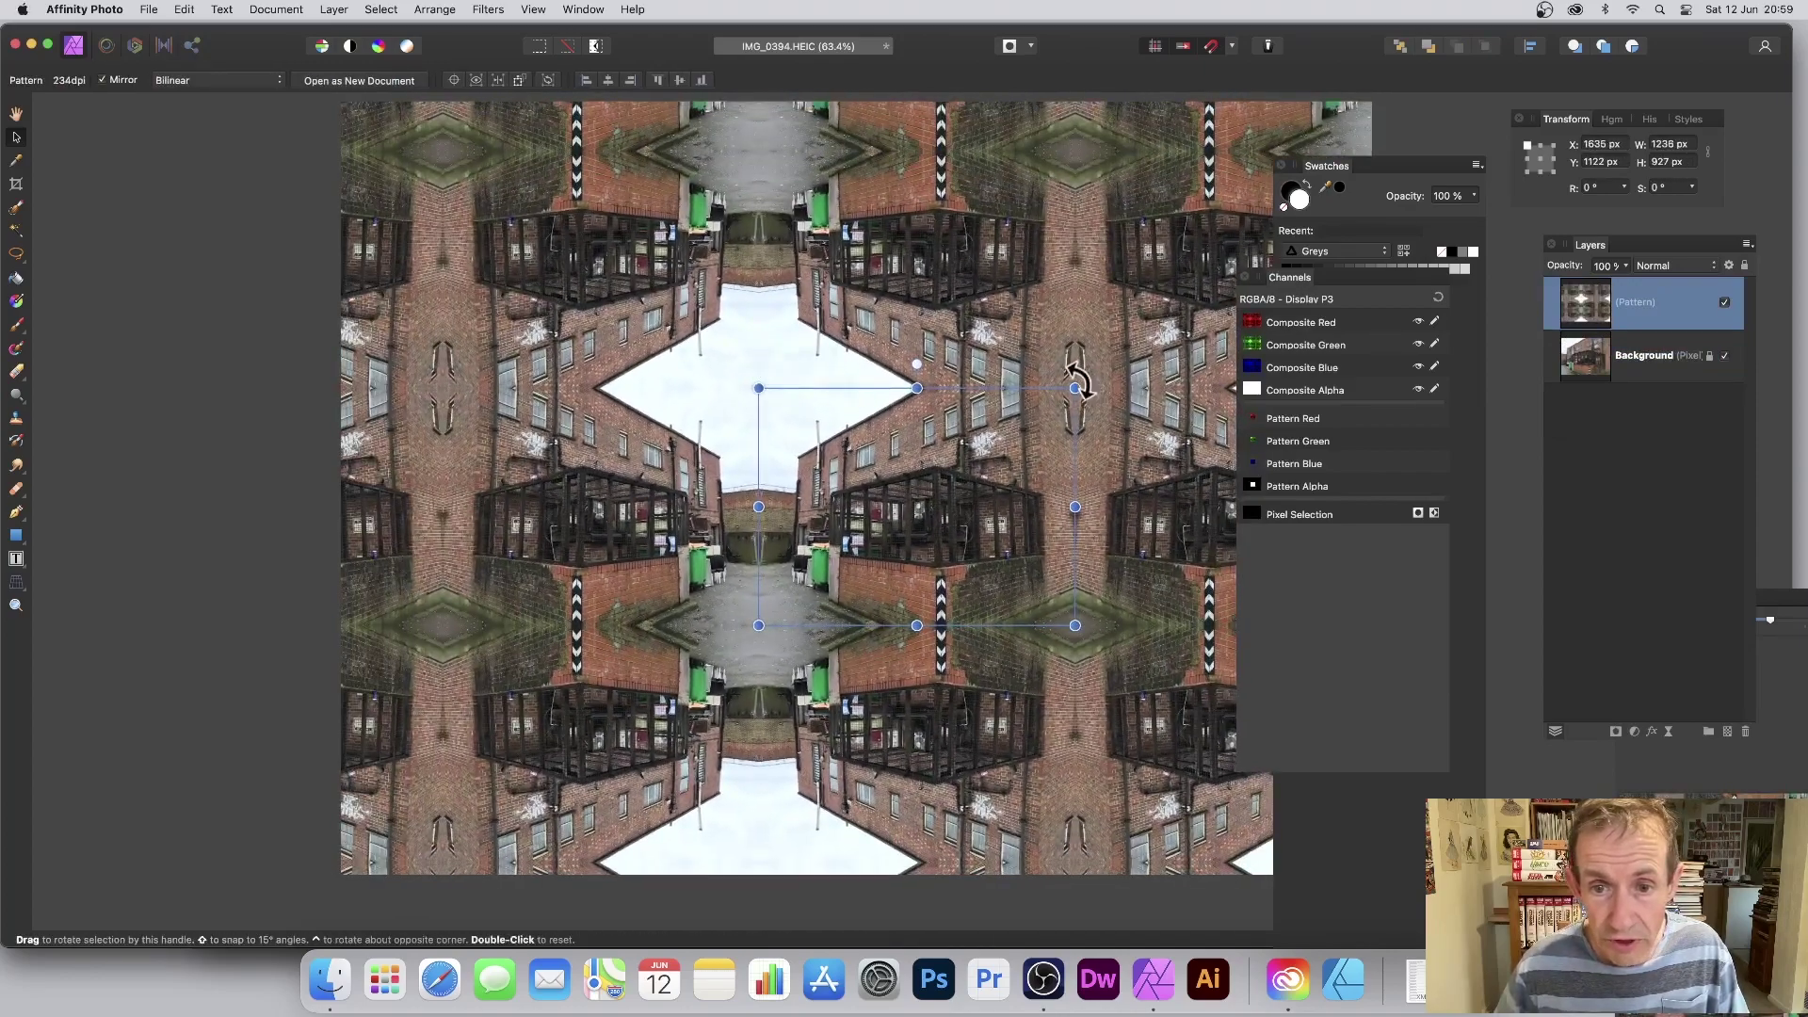
{"action": "left_click_drag", "start_coordinate": [1079, 385], "coordinate": [1102, 438]}
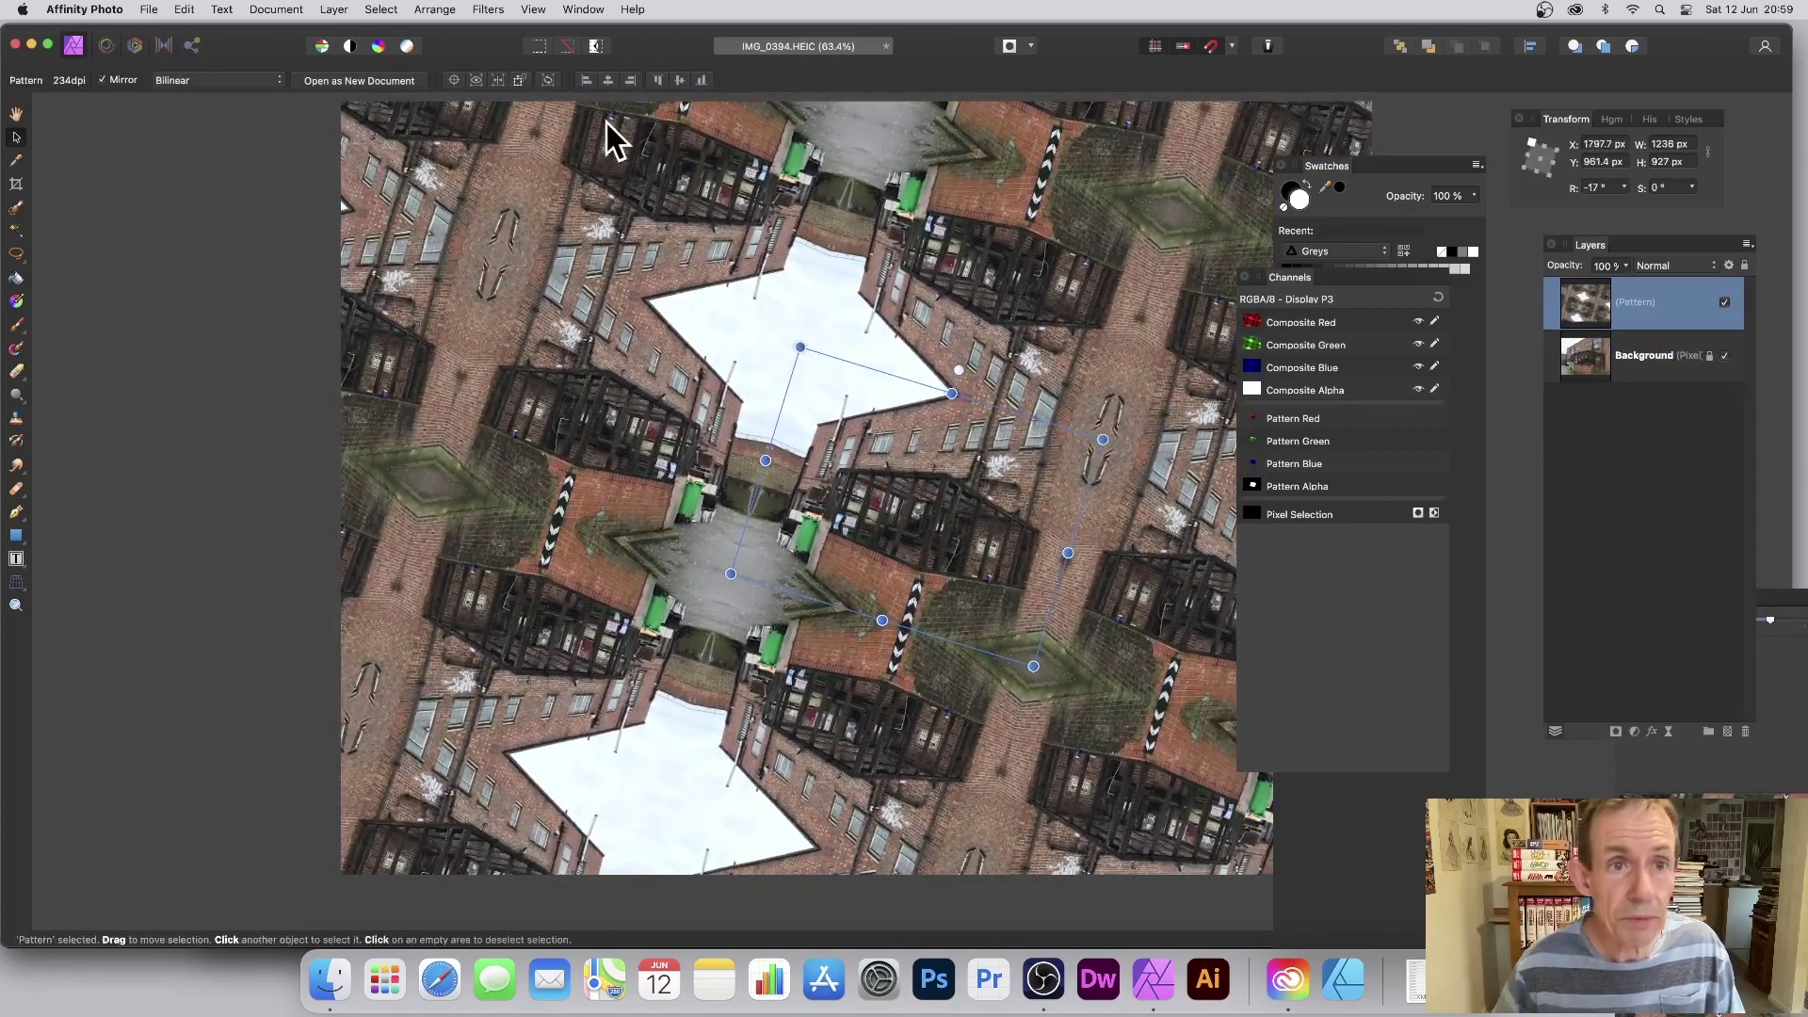
{"action": "left_click", "coordinate": [485, 9]}
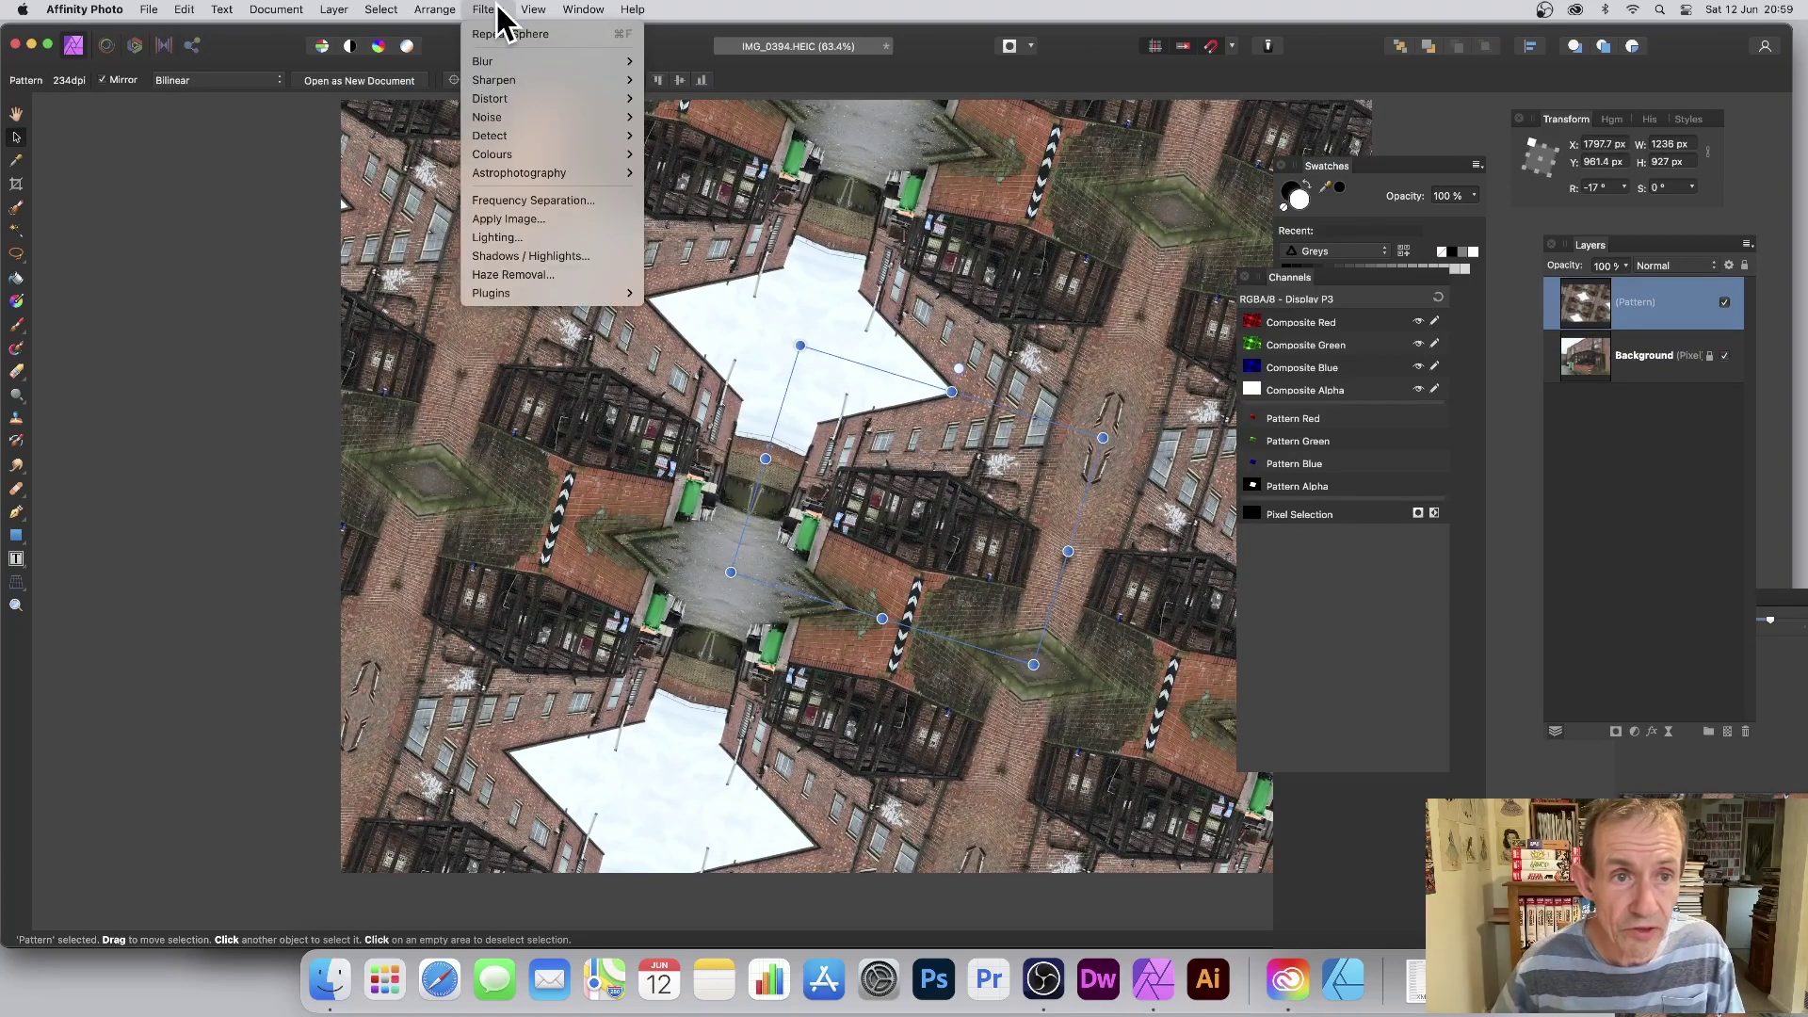
Preview a Spherical distortion on the mirrored tiles, dragging its centre right to reshape the bulge
{"action": "mouse_move", "coordinate": [497, 99]}
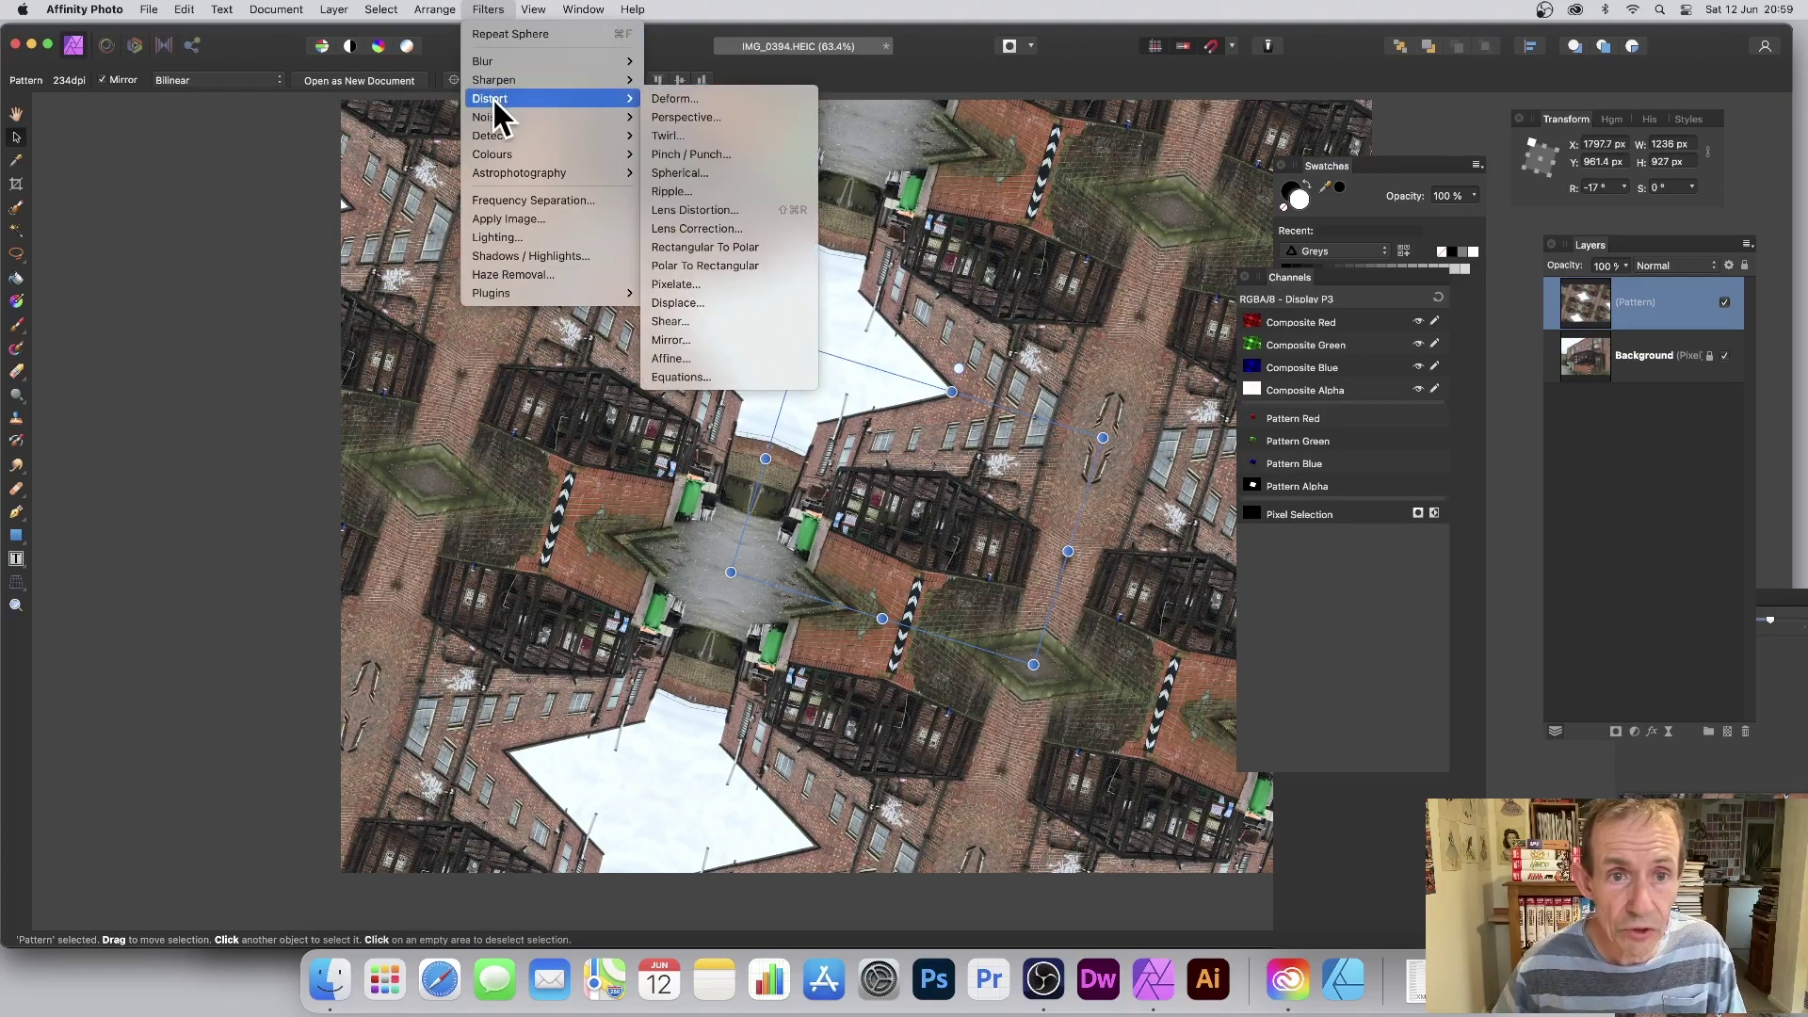
{"action": "left_click", "coordinate": [702, 174]}
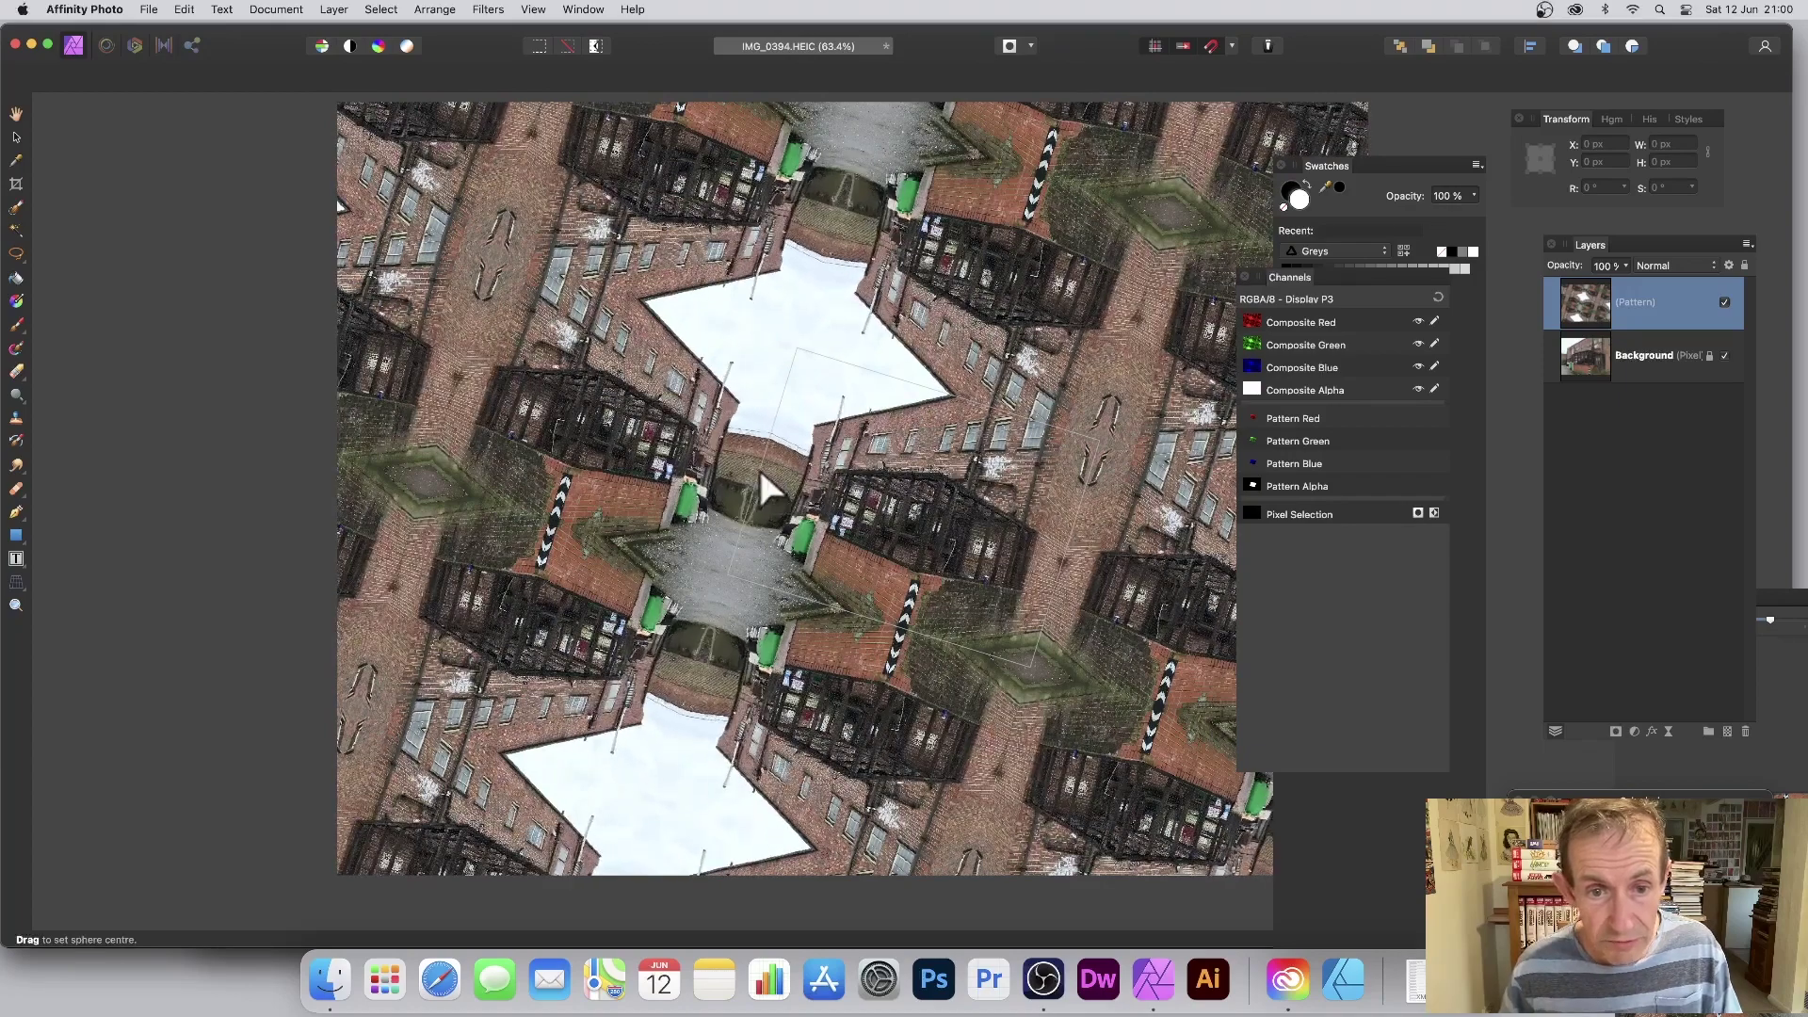
{"action": "mouse_move", "coordinate": [766, 450]}
{"action": "left_mouse_down"}
{"action": "mouse_move", "coordinate": [901, 472]}
{"action": "mouse_move", "coordinate": [821, 463]}
{"action": "mouse_move", "coordinate": [776, 397]}
{"action": "mouse_move", "coordinate": [795, 449]}
{"action": "left_mouse_up"}
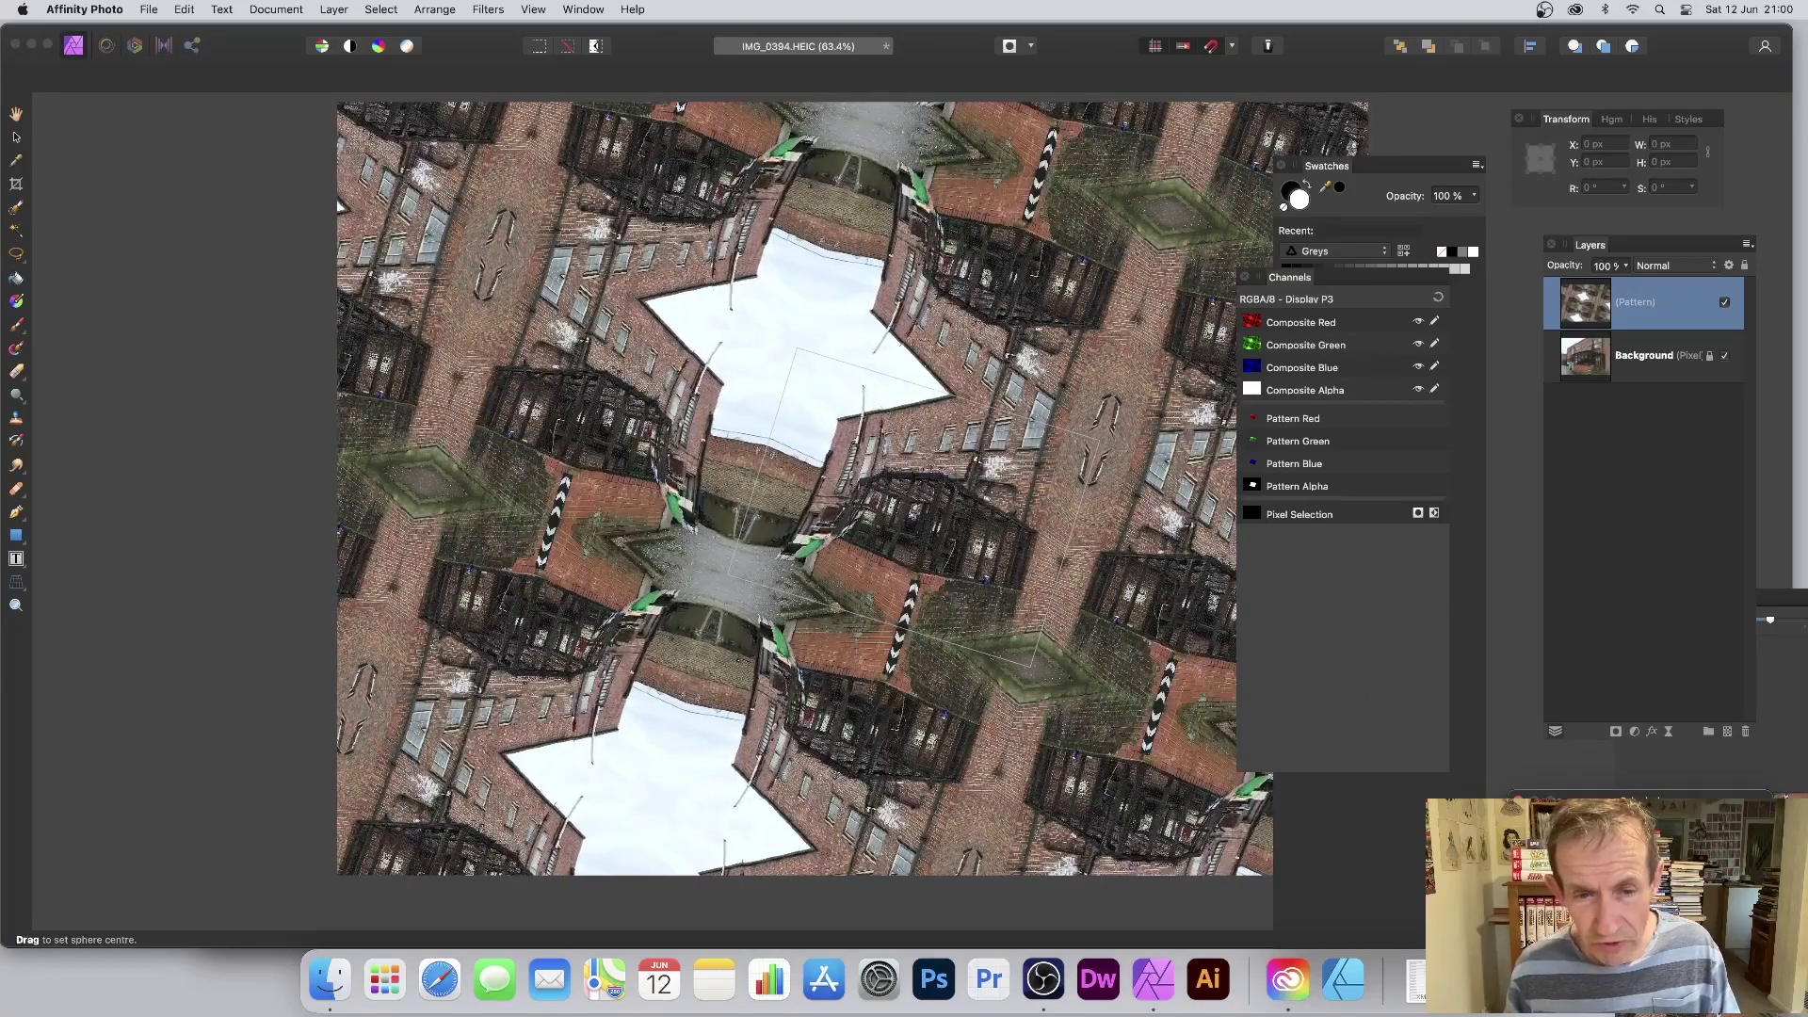
{"action": "left_click", "coordinate": [819, 473]}
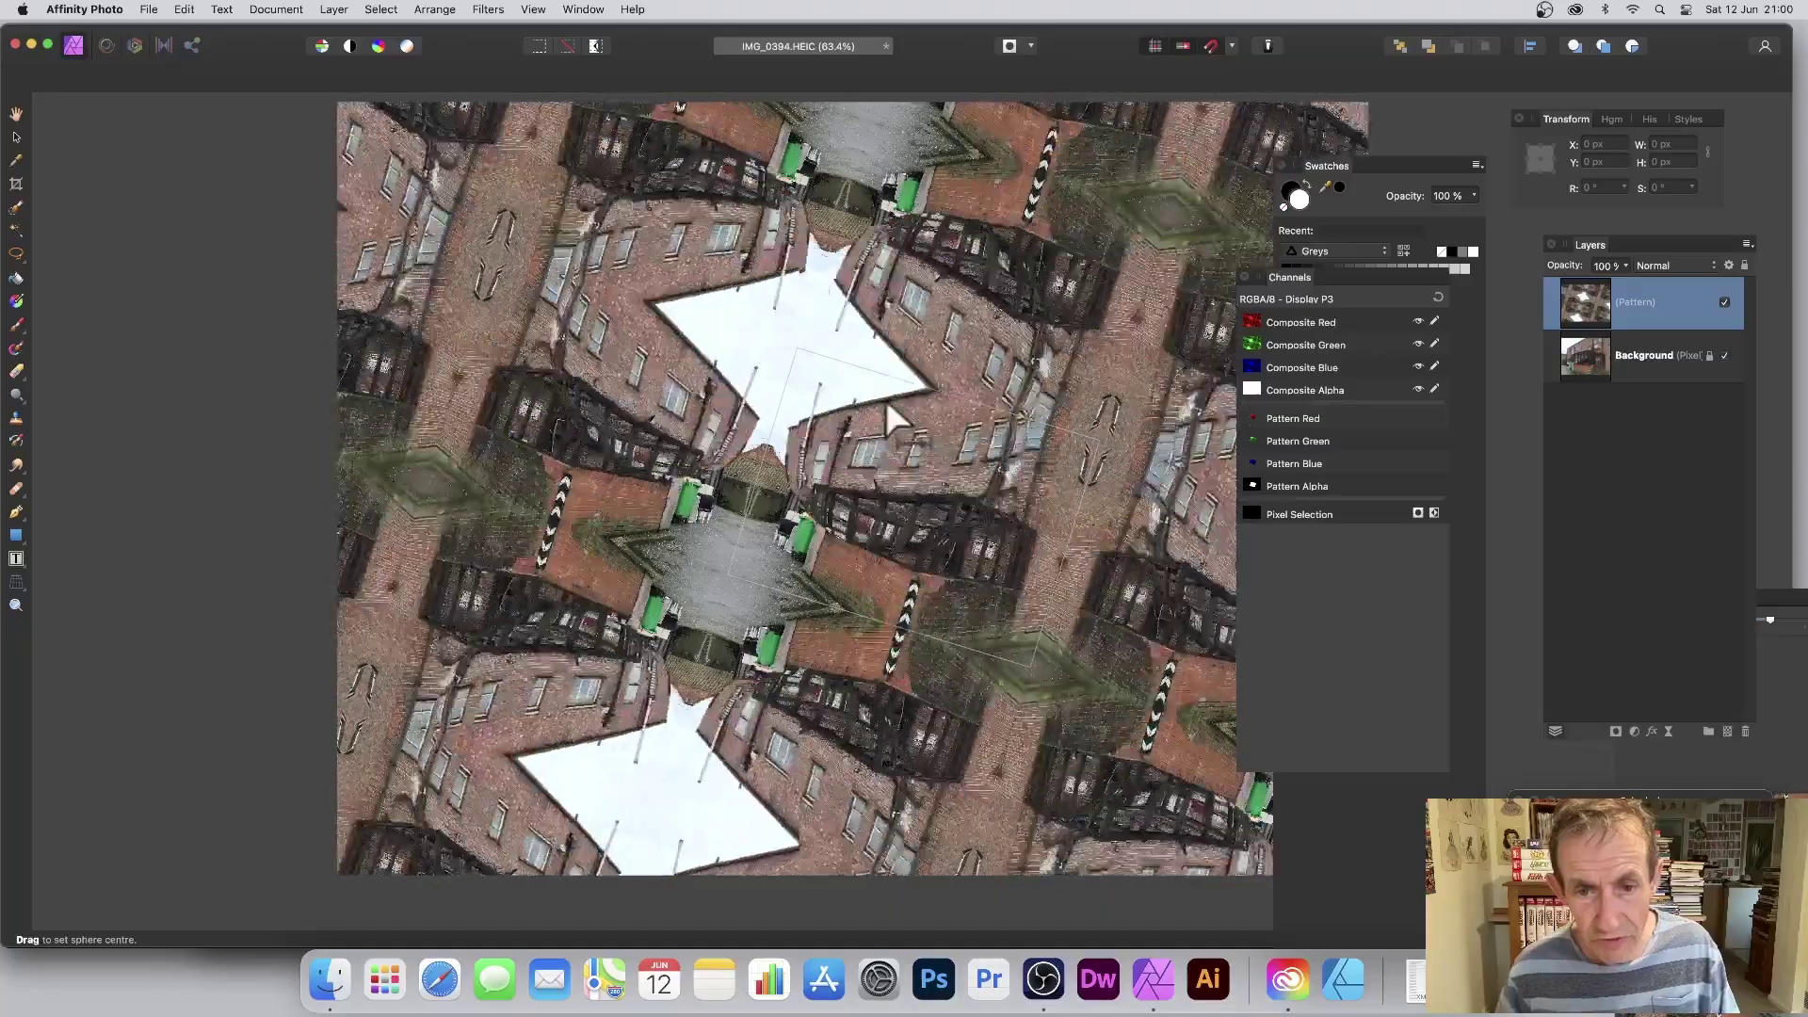
{"action": "left_click_drag", "start_coordinate": [805, 533], "coordinate": [1037, 501]}
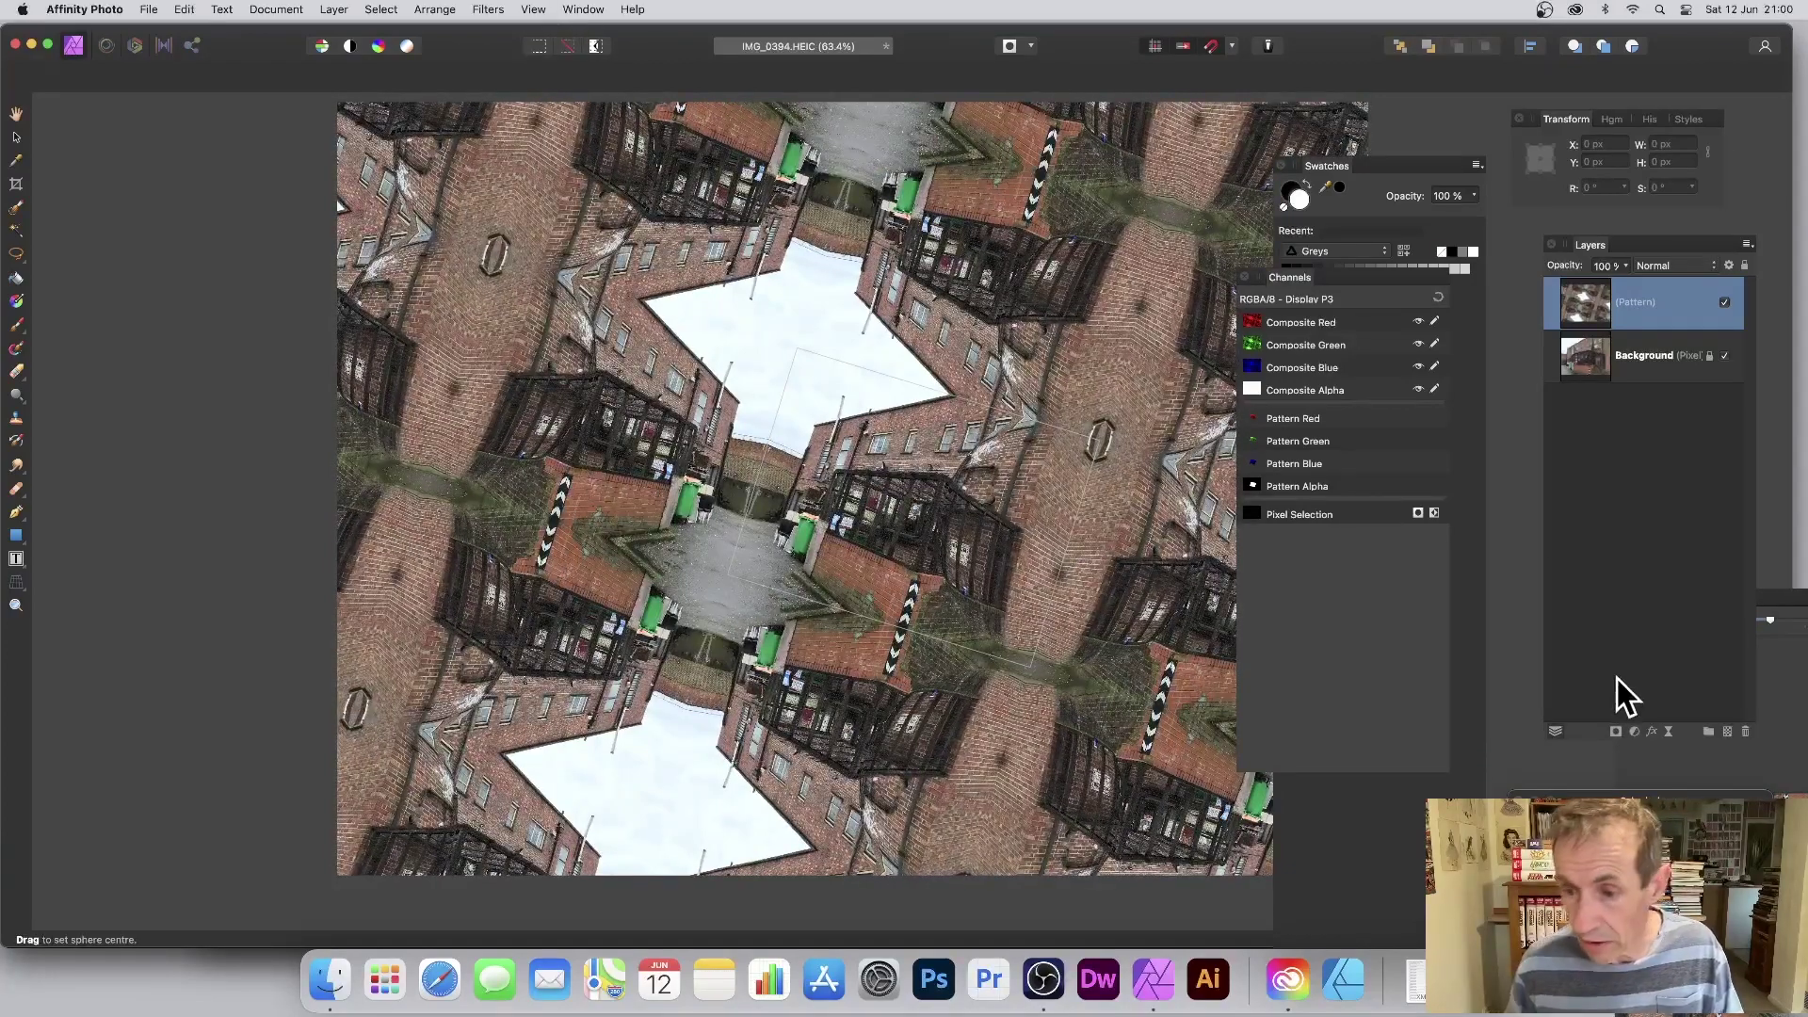
Commit the sphere warp, shrink the pattern tiles, and repeat the sphere filter twice
{"action": "key", "text": "Return"}
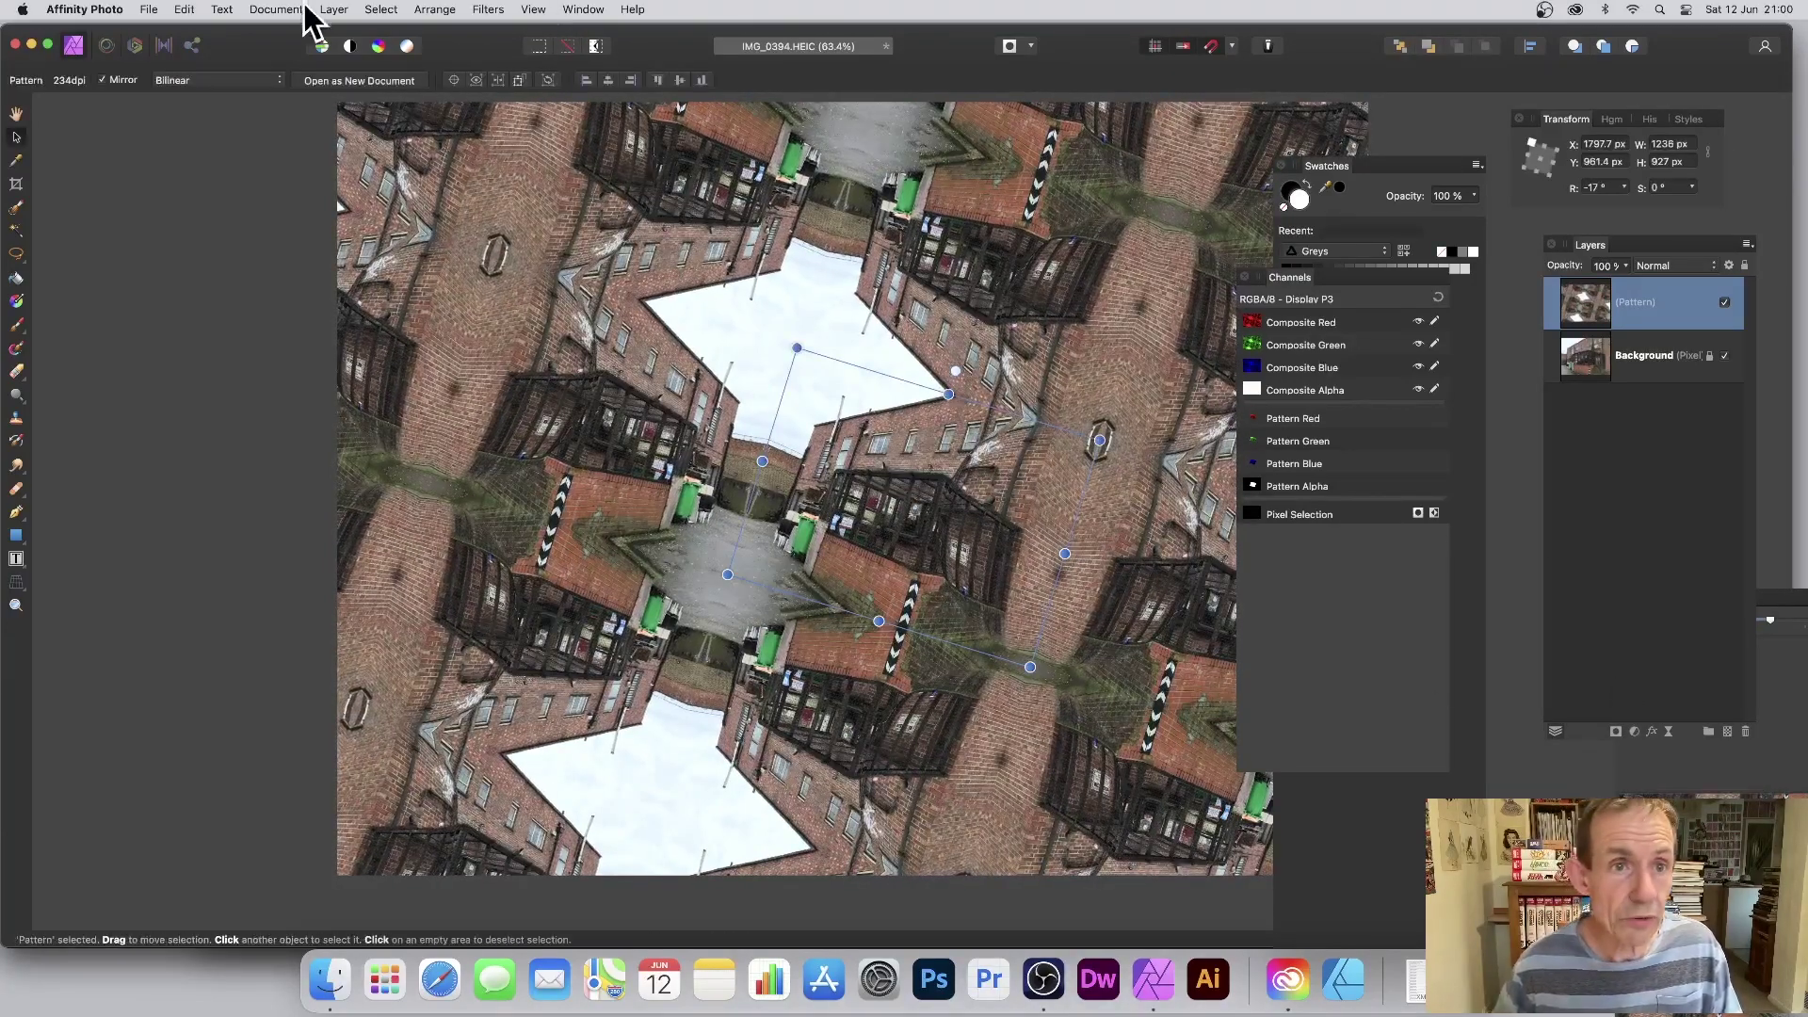
{"action": "left_click", "coordinate": [487, 9]}
{"action": "left_click", "coordinate": [493, 34]}
{"action": "left_click", "coordinate": [488, 10]}
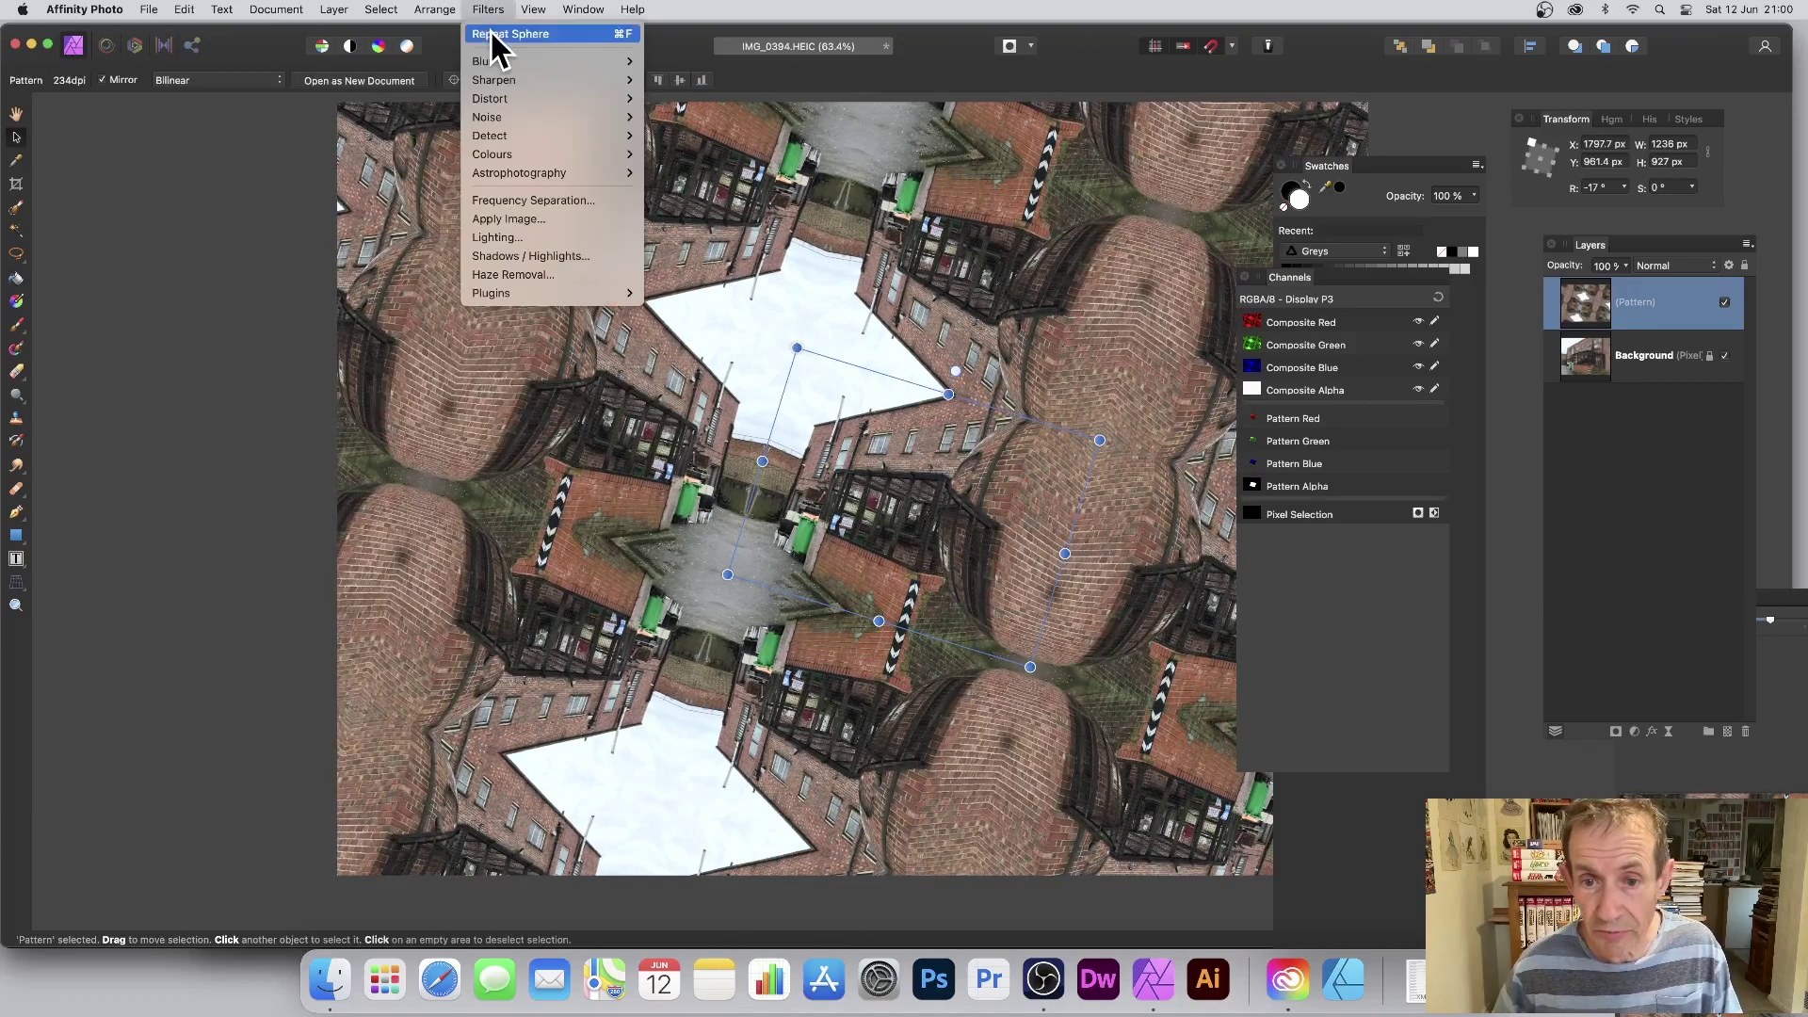
{"action": "key", "text": "Escape"}
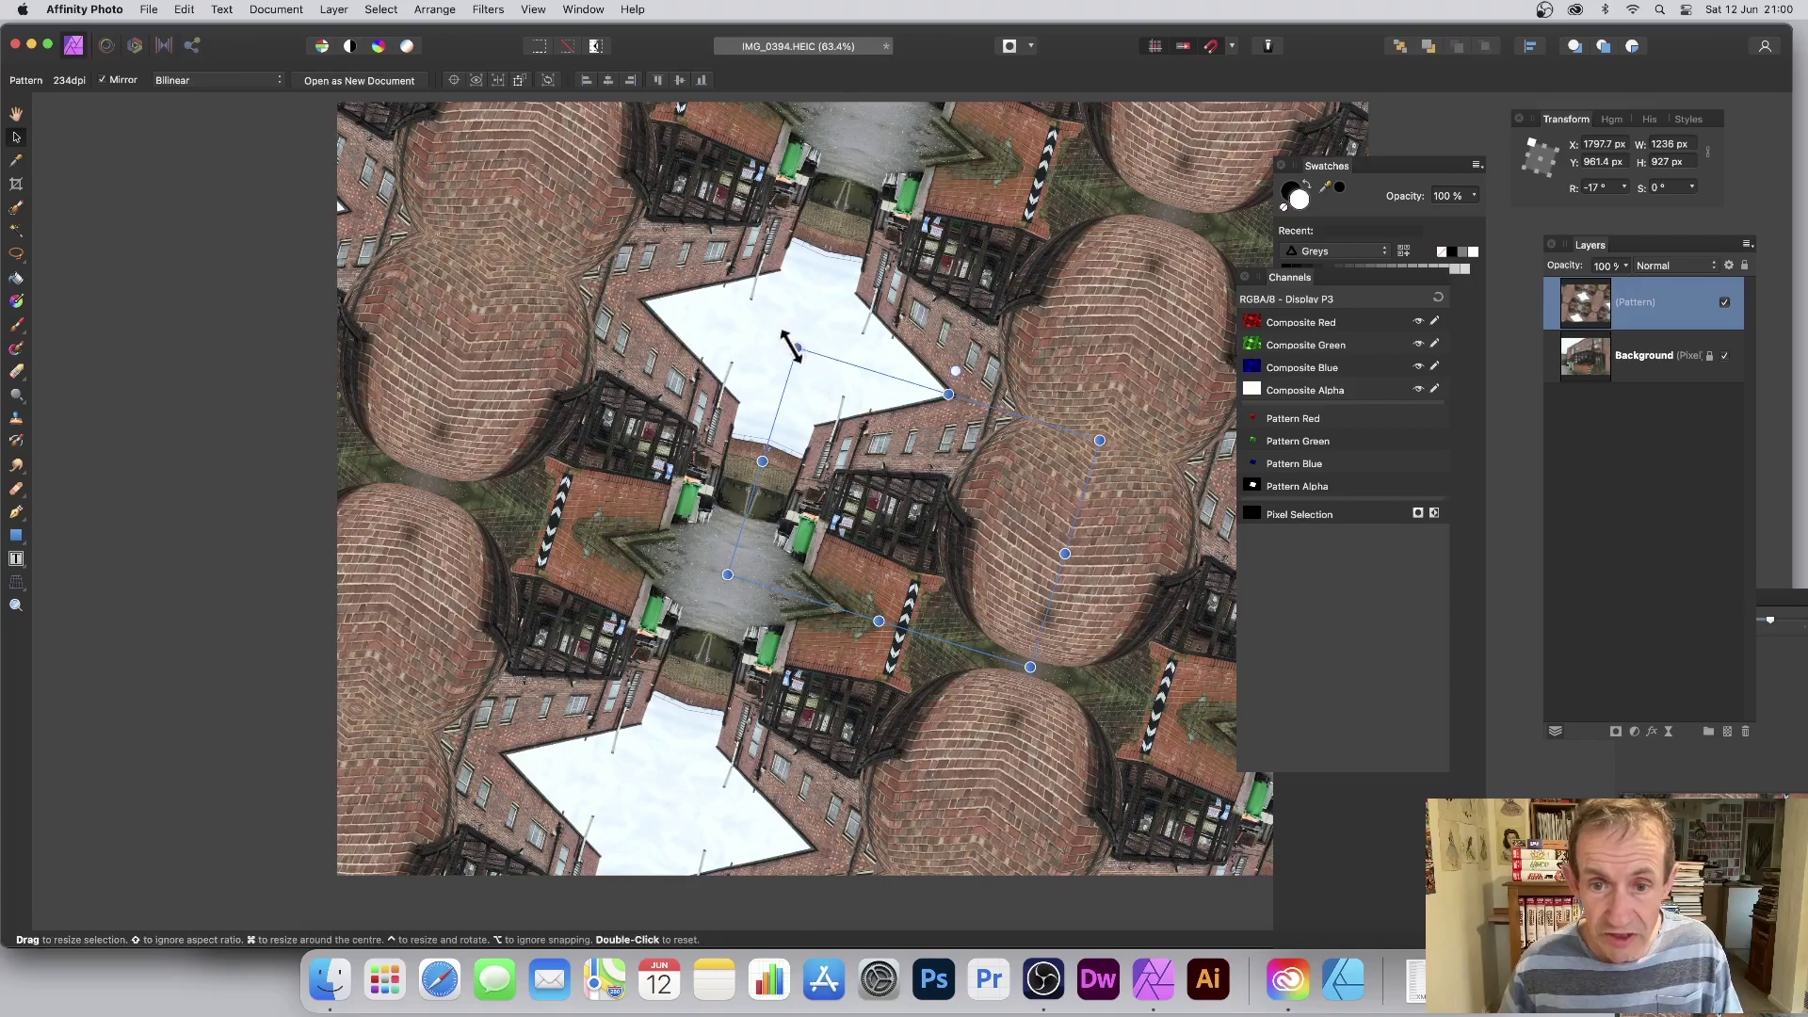
{"action": "left_click_drag", "start_coordinate": [796, 347], "coordinate": [1069, 416]}
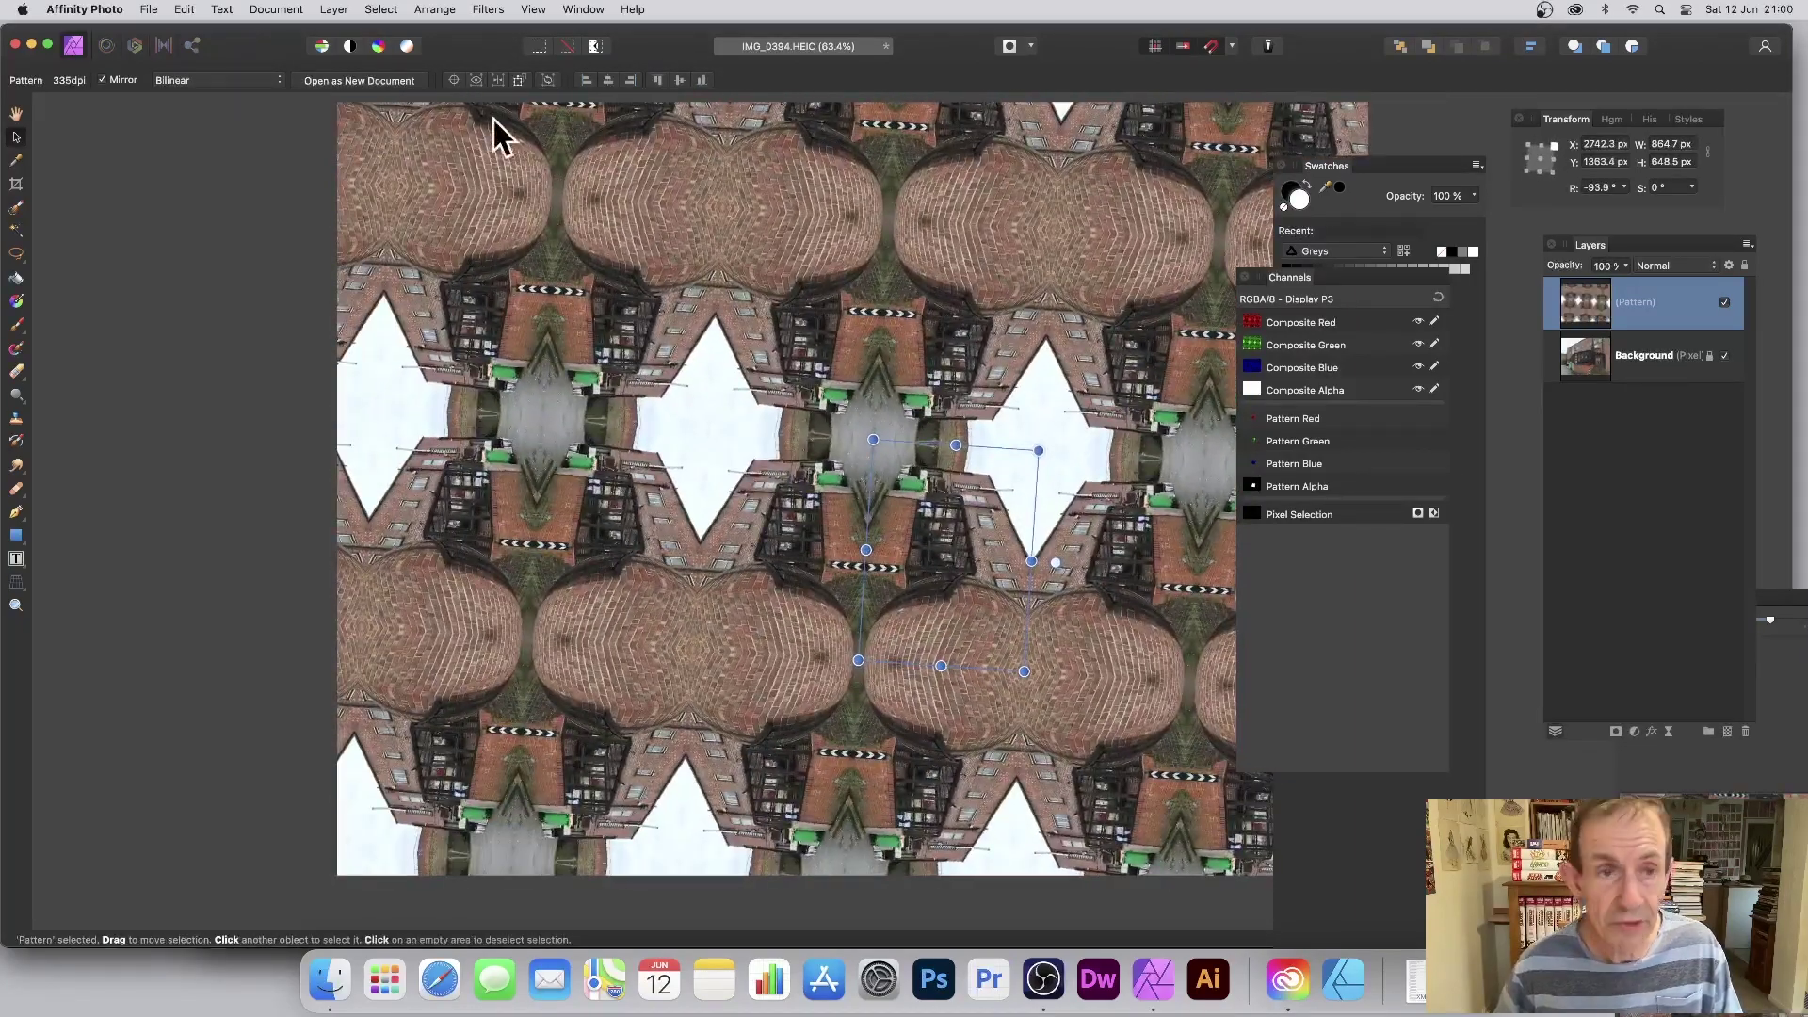
{"action": "left_click", "coordinate": [506, 9]}
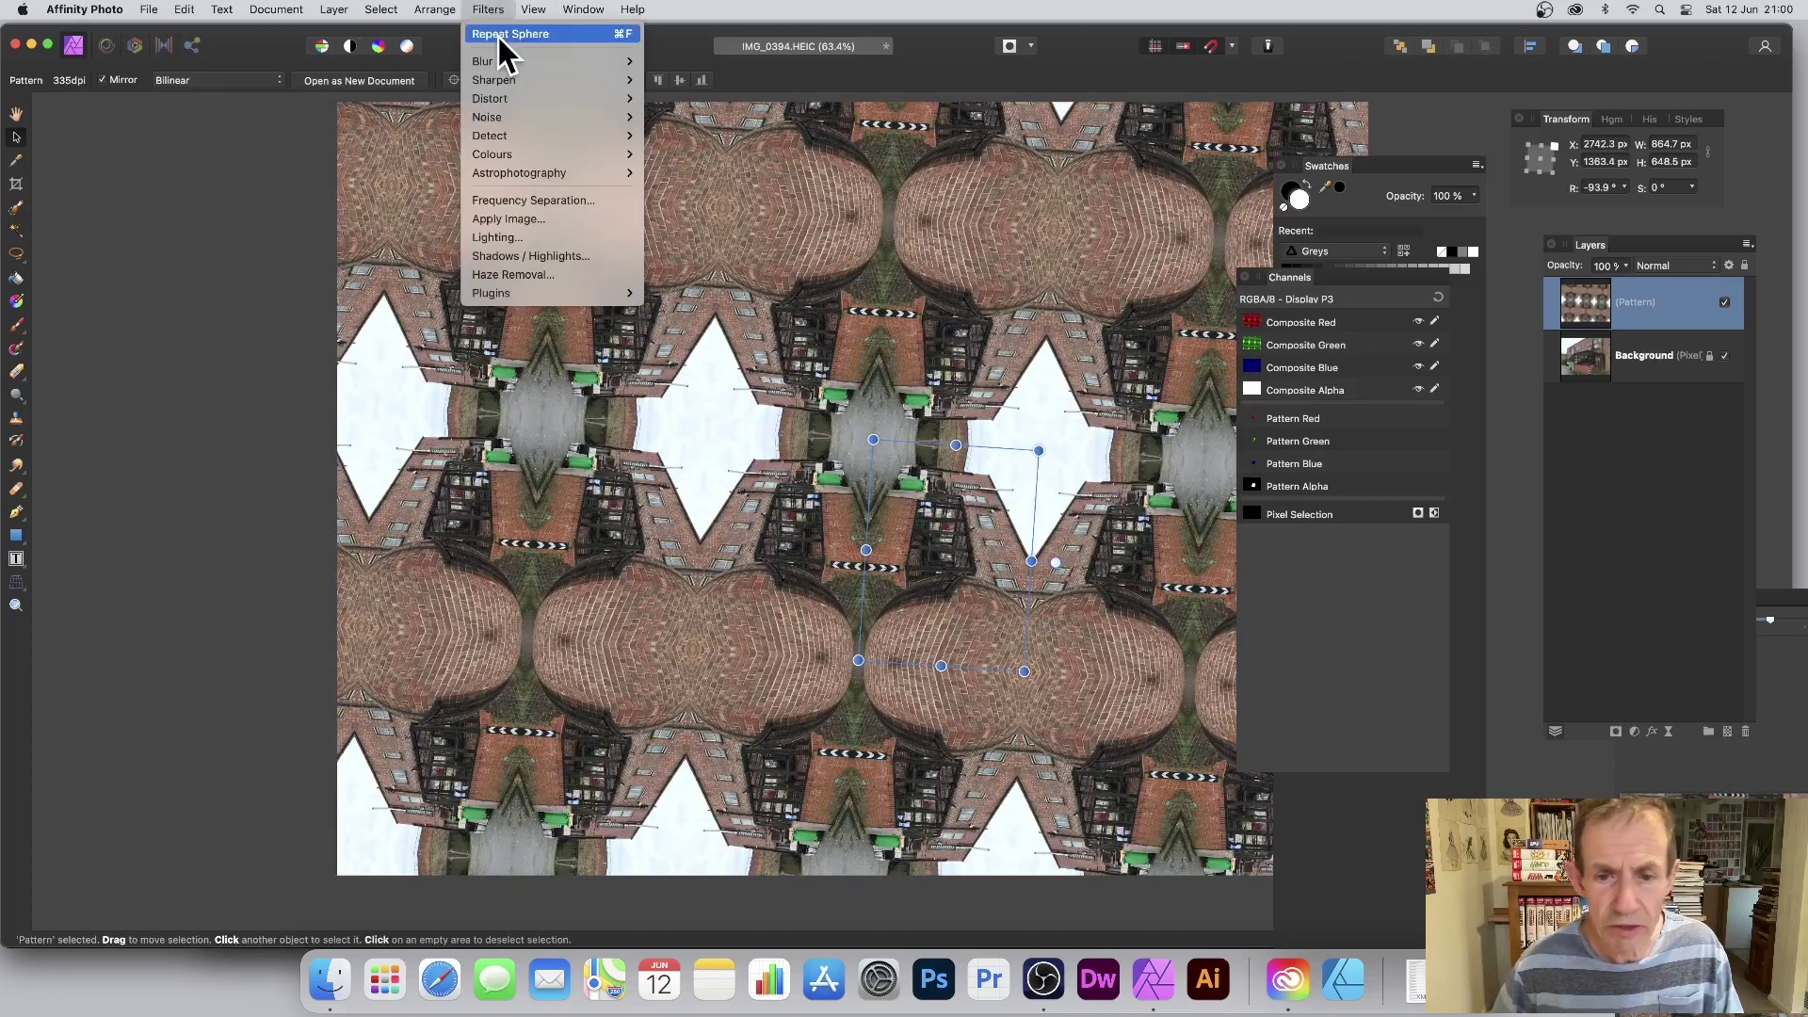
{"action": "left_click", "coordinate": [500, 55]}
{"action": "left_click", "coordinate": [486, 9]}
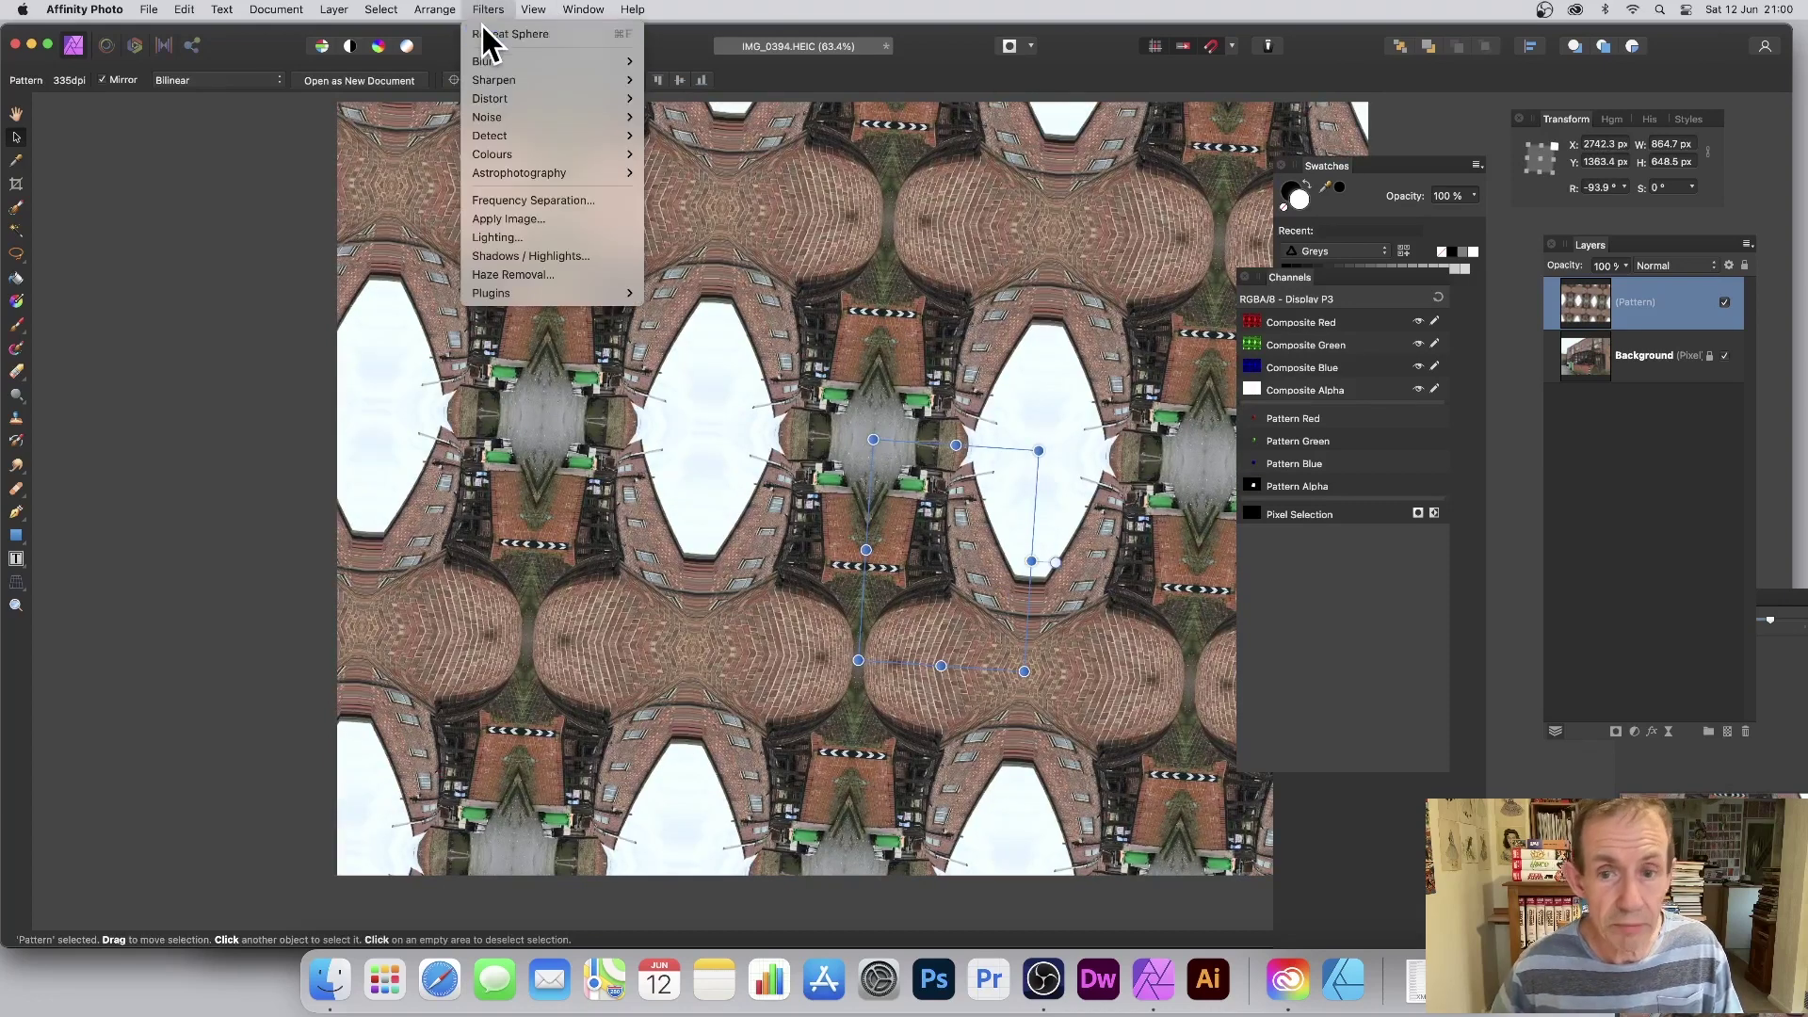
{"action": "left_click", "coordinate": [485, 57]}
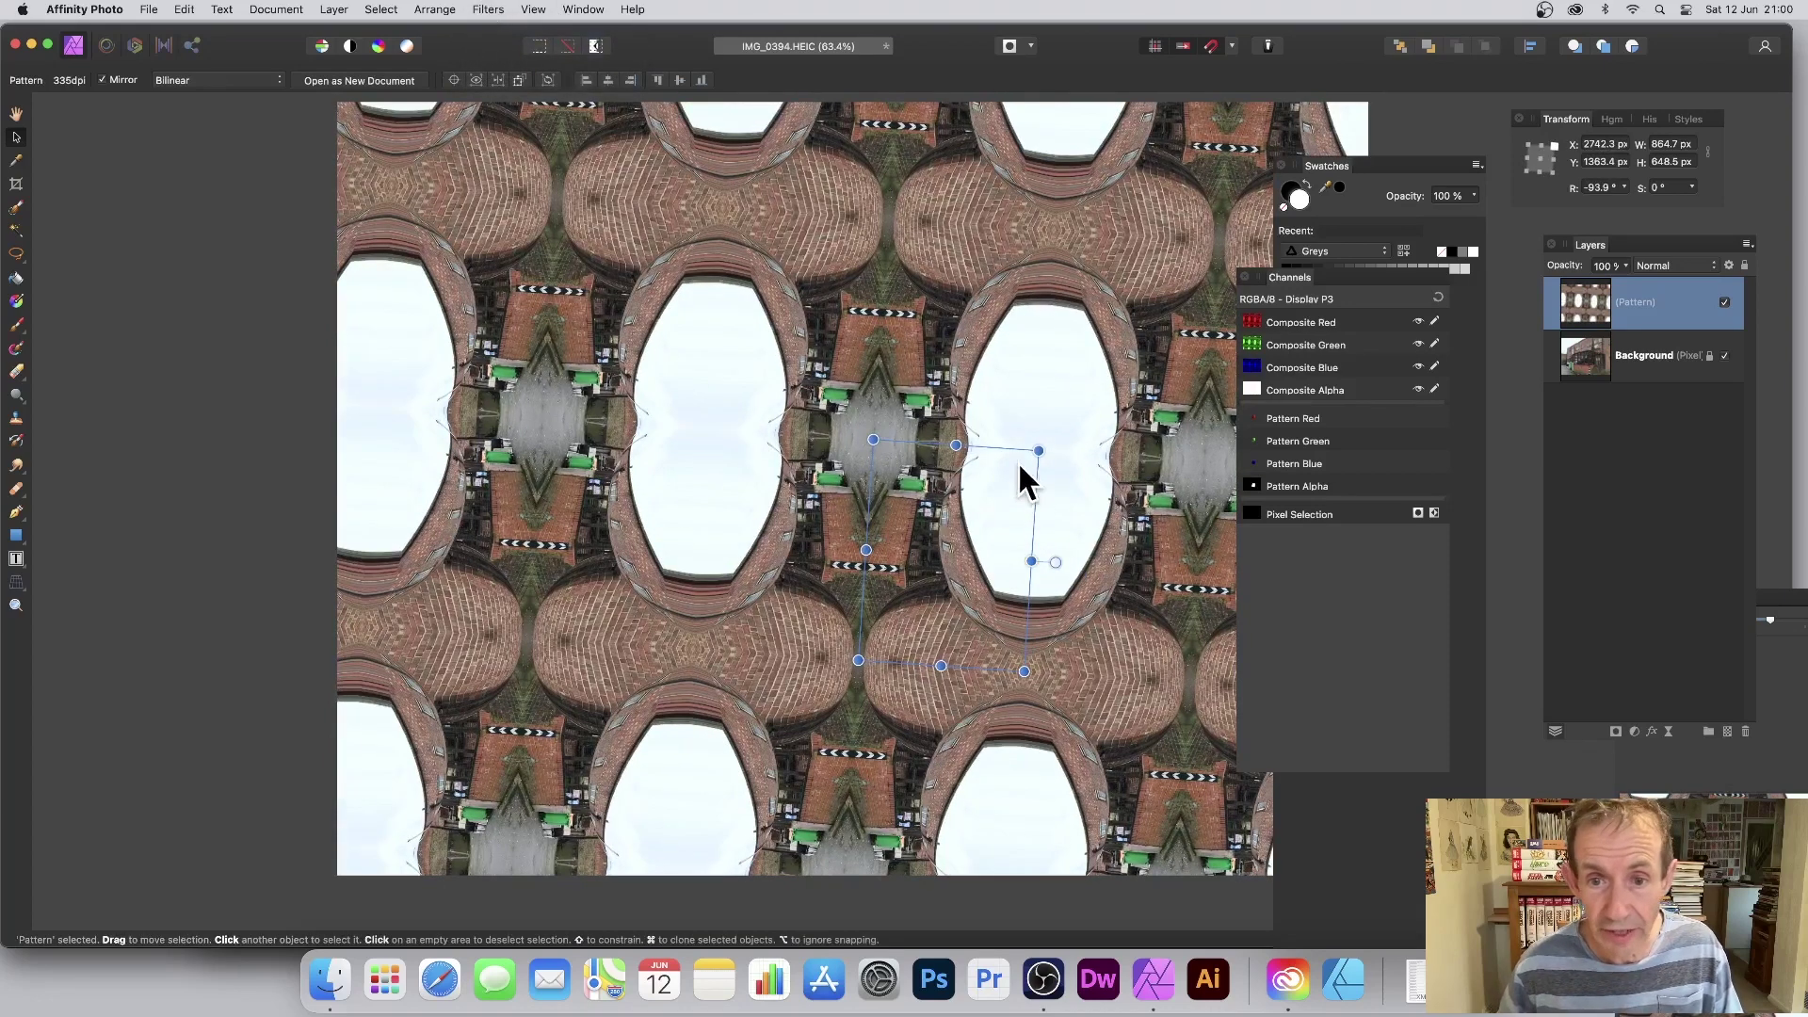
Shrink and shift the pattern tiles further, reapplying the sphere filter once more
{"action": "left_click_drag", "start_coordinate": [1039, 451], "coordinate": [777, 486]}
{"action": "left_click_drag", "start_coordinate": [951, 593], "coordinate": [787, 501]}
{"action": "left_click", "coordinate": [488, 9]}
{"action": "left_click", "coordinate": [488, 31]}
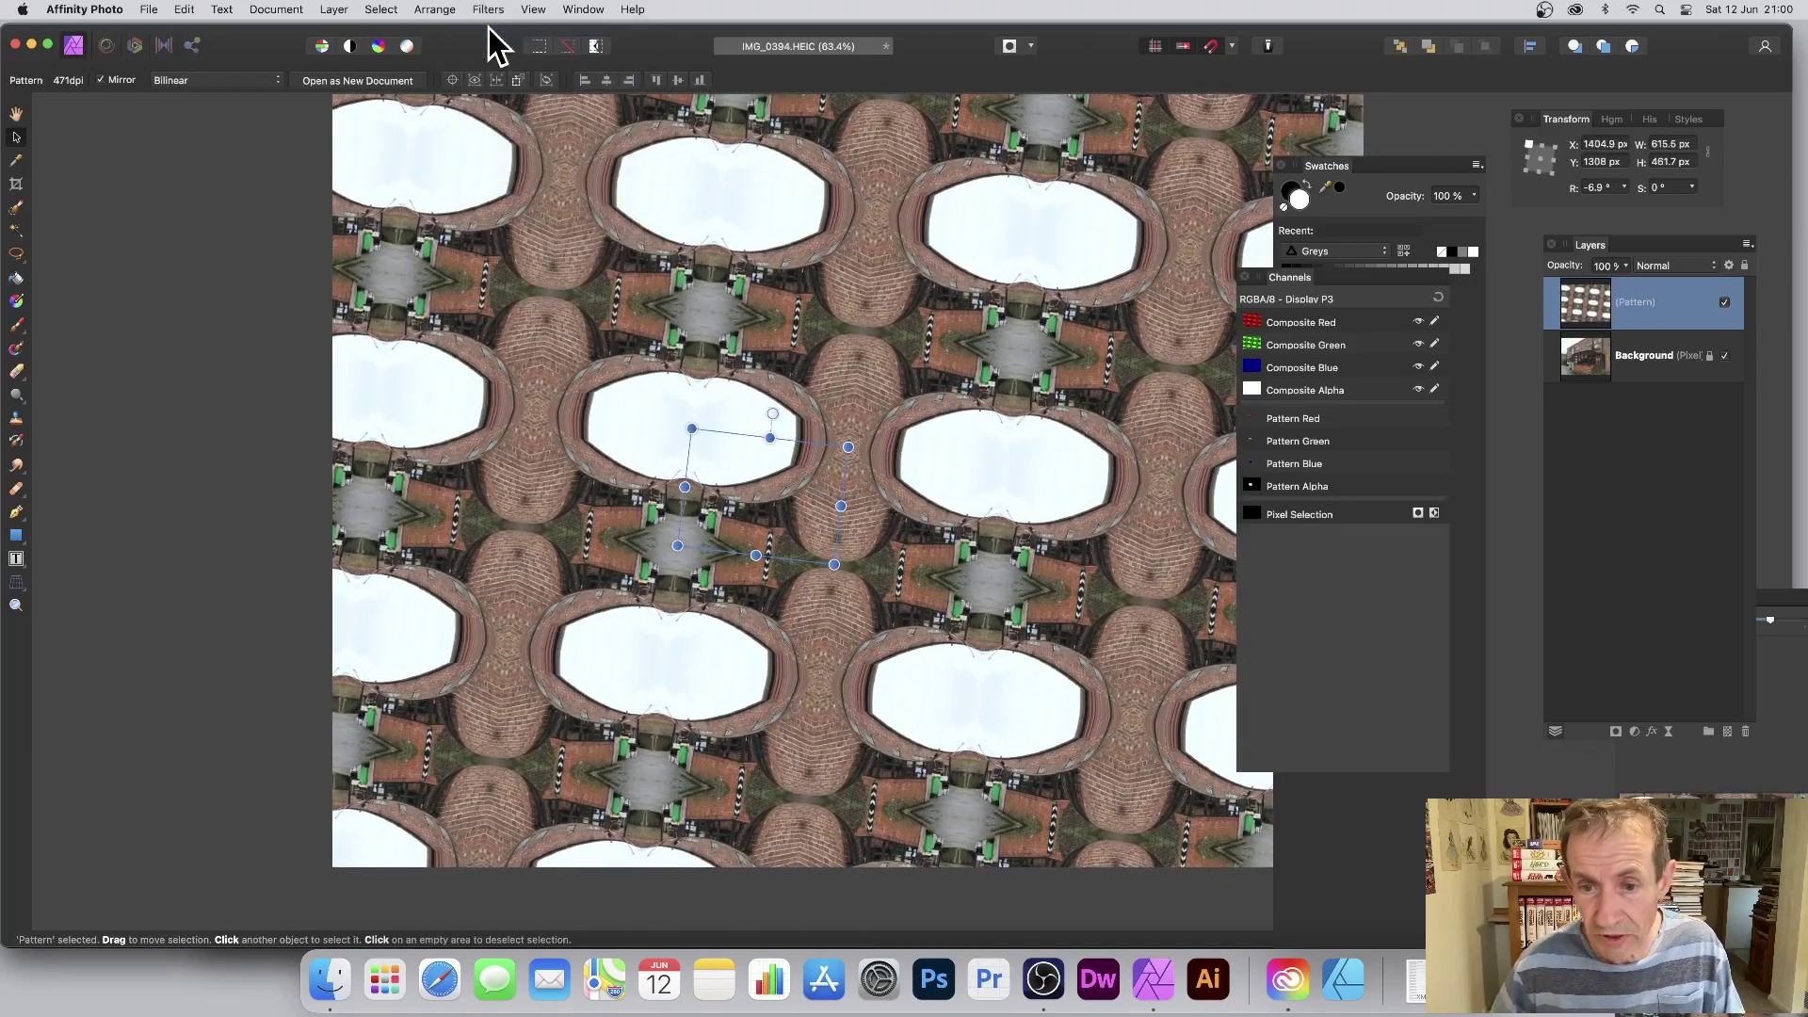
{"action": "left_click", "coordinate": [487, 9]}
{"action": "left_click", "coordinate": [488, 10]}
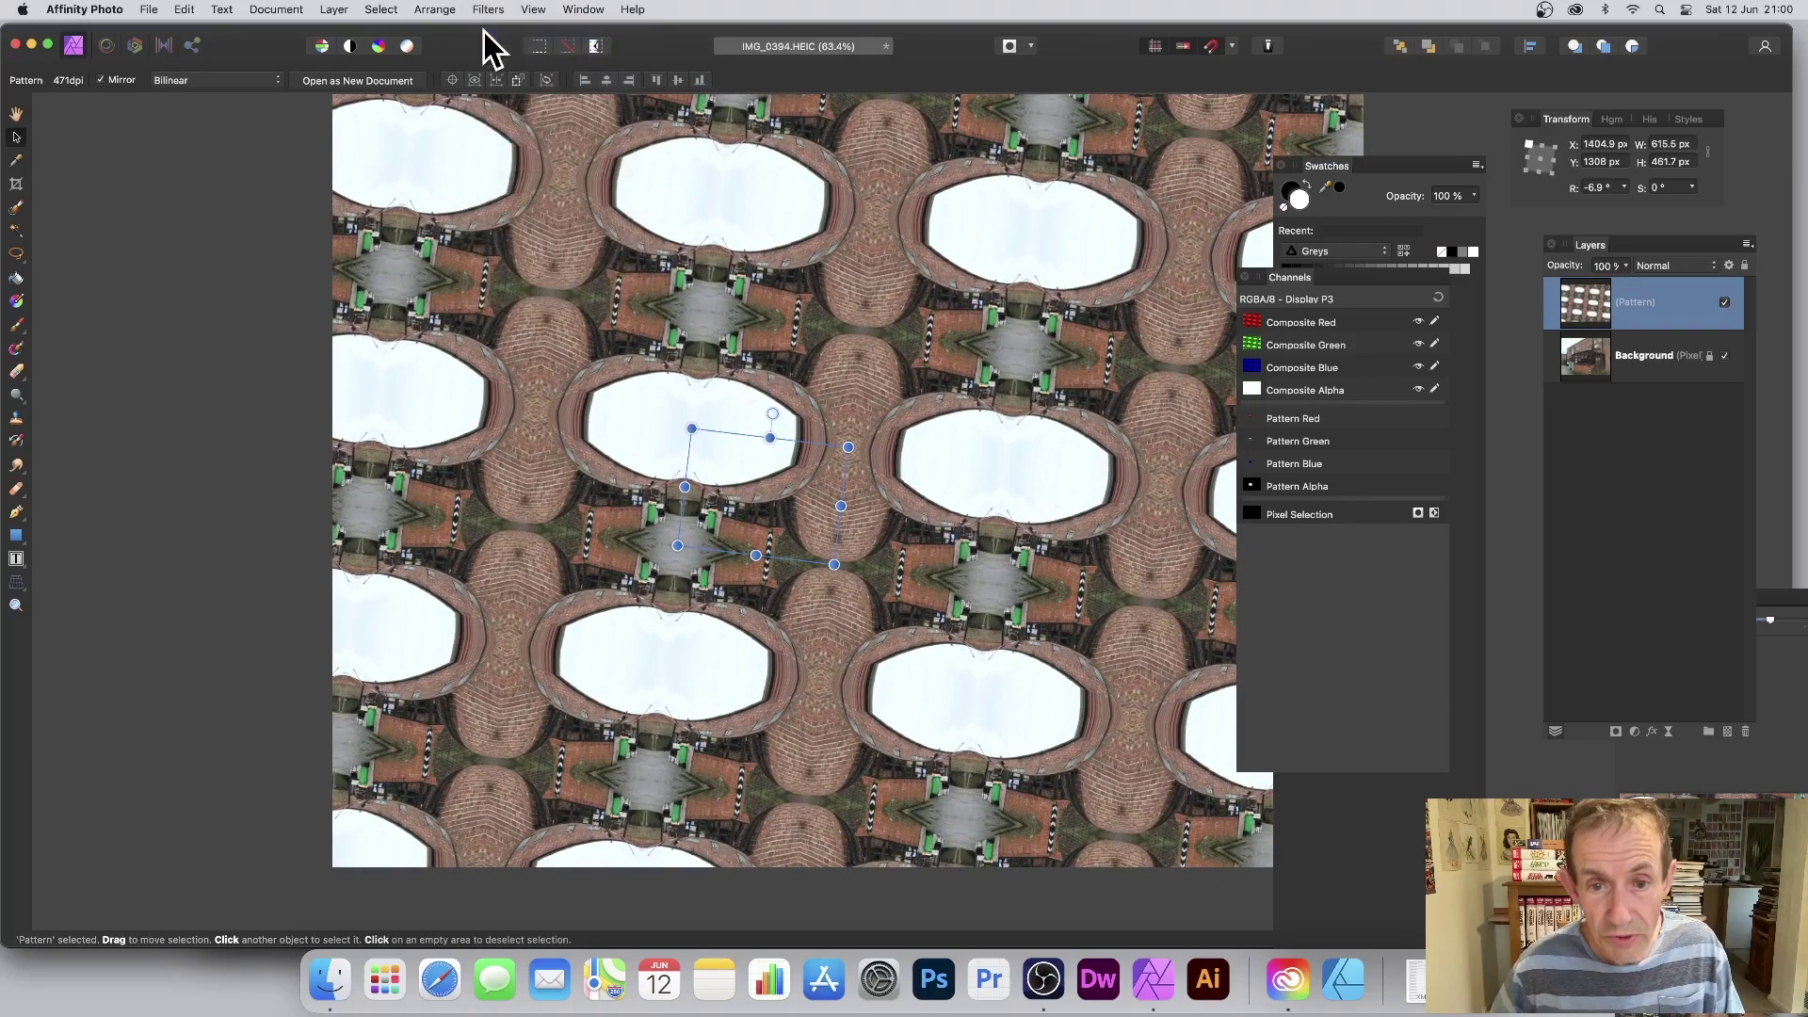
{"action": "left_click", "coordinate": [488, 9]}
{"action": "left_click_drag", "start_coordinate": [764, 517], "coordinate": [986, 629]}
{"action": "left_click", "coordinate": [499, 9]}
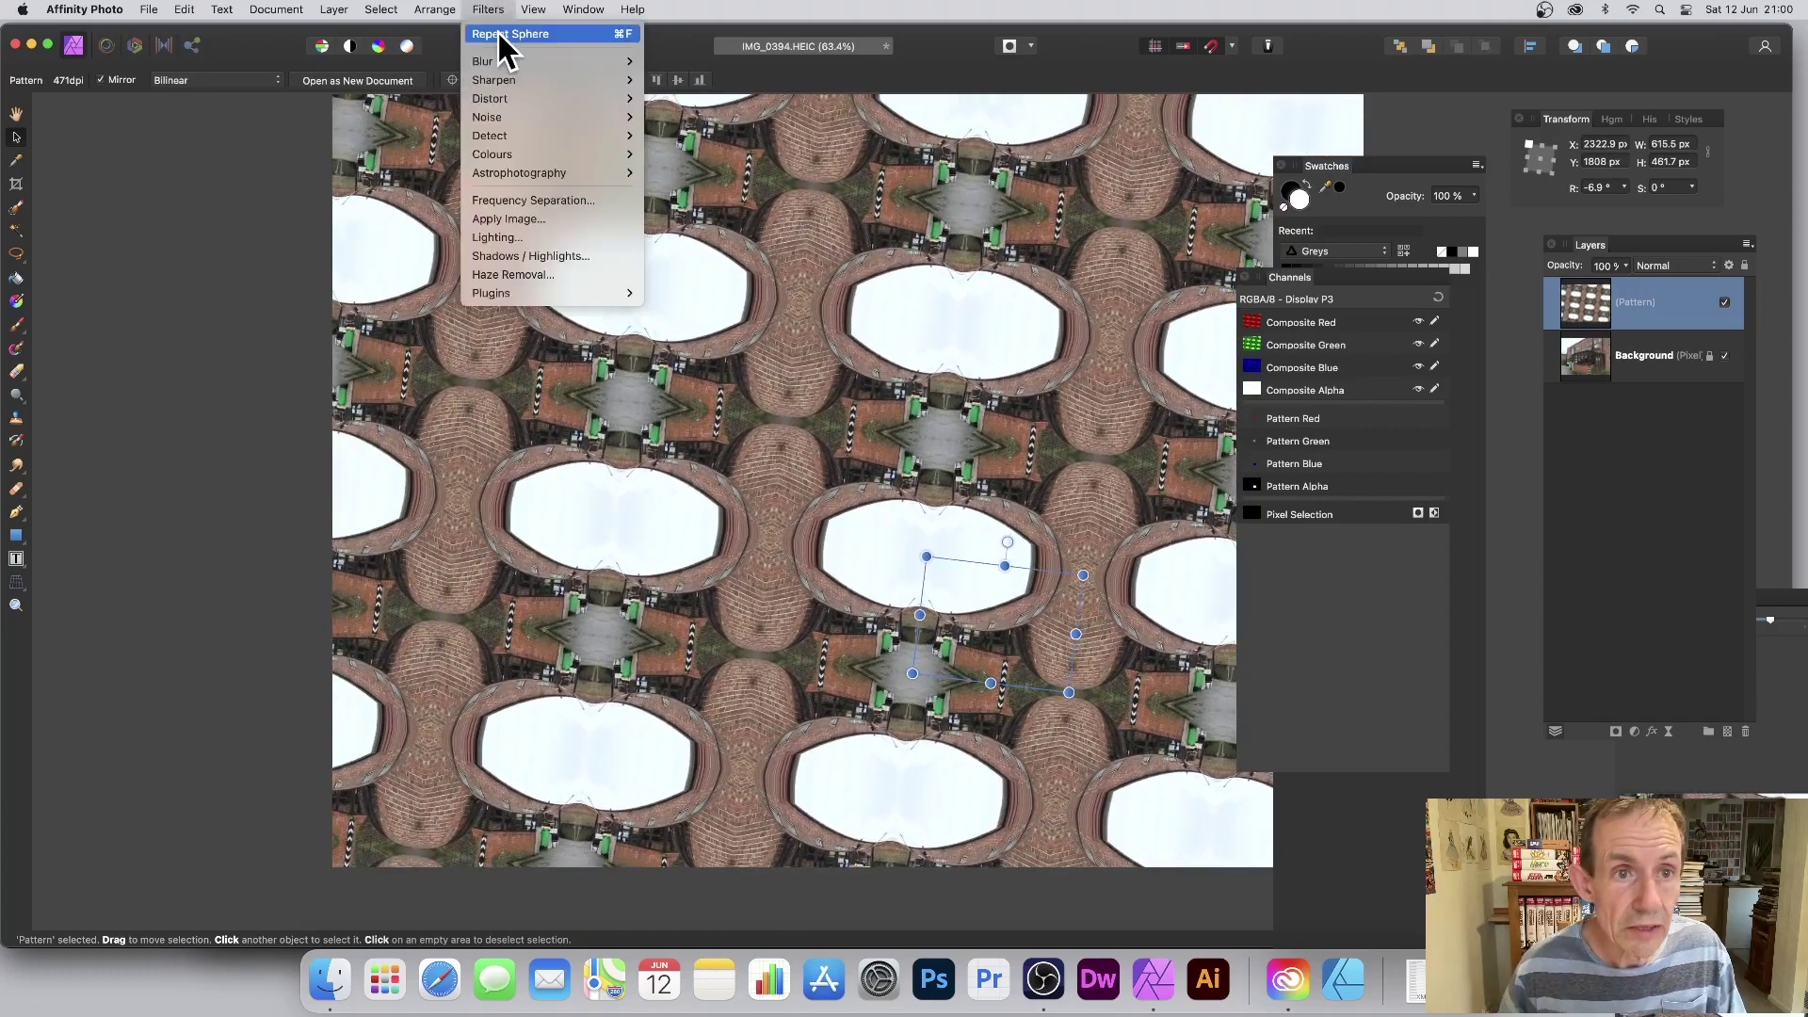
{"action": "left_click", "coordinate": [509, 34]}
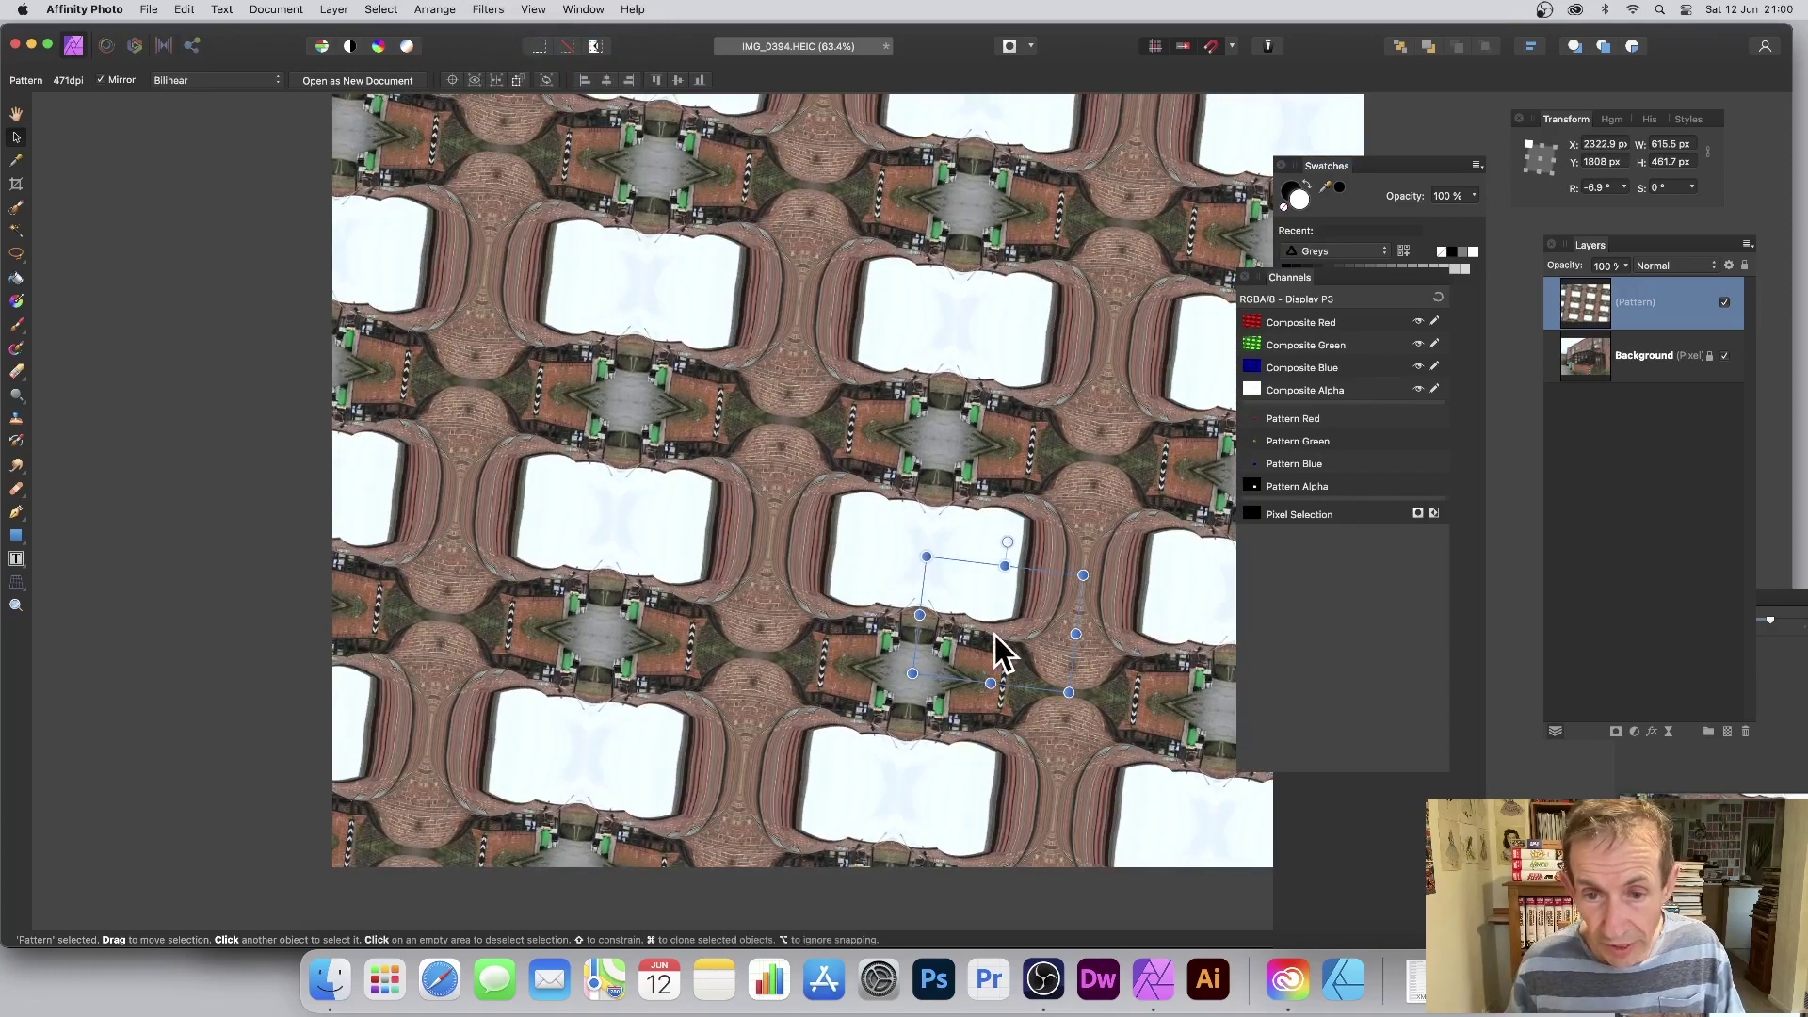
{"action": "left_click_drag", "start_coordinate": [997, 646], "coordinate": [977, 585]}
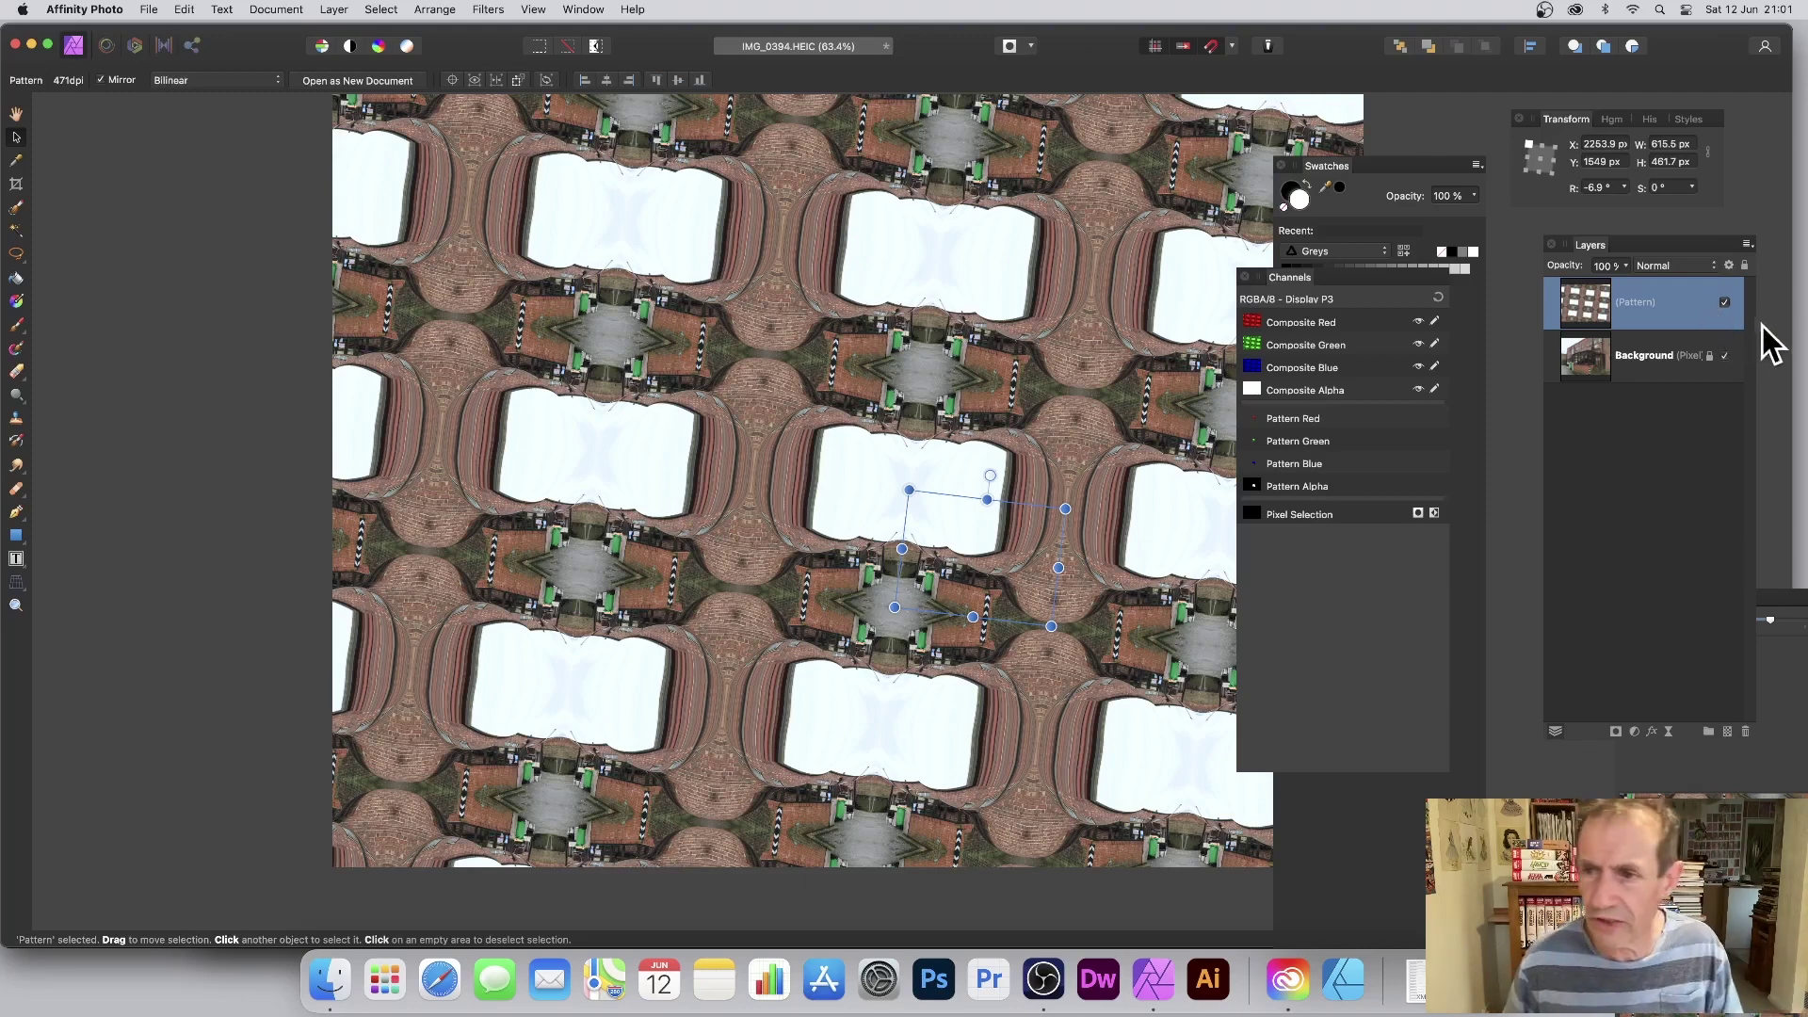
{"action": "left_click", "coordinate": [1725, 302]}
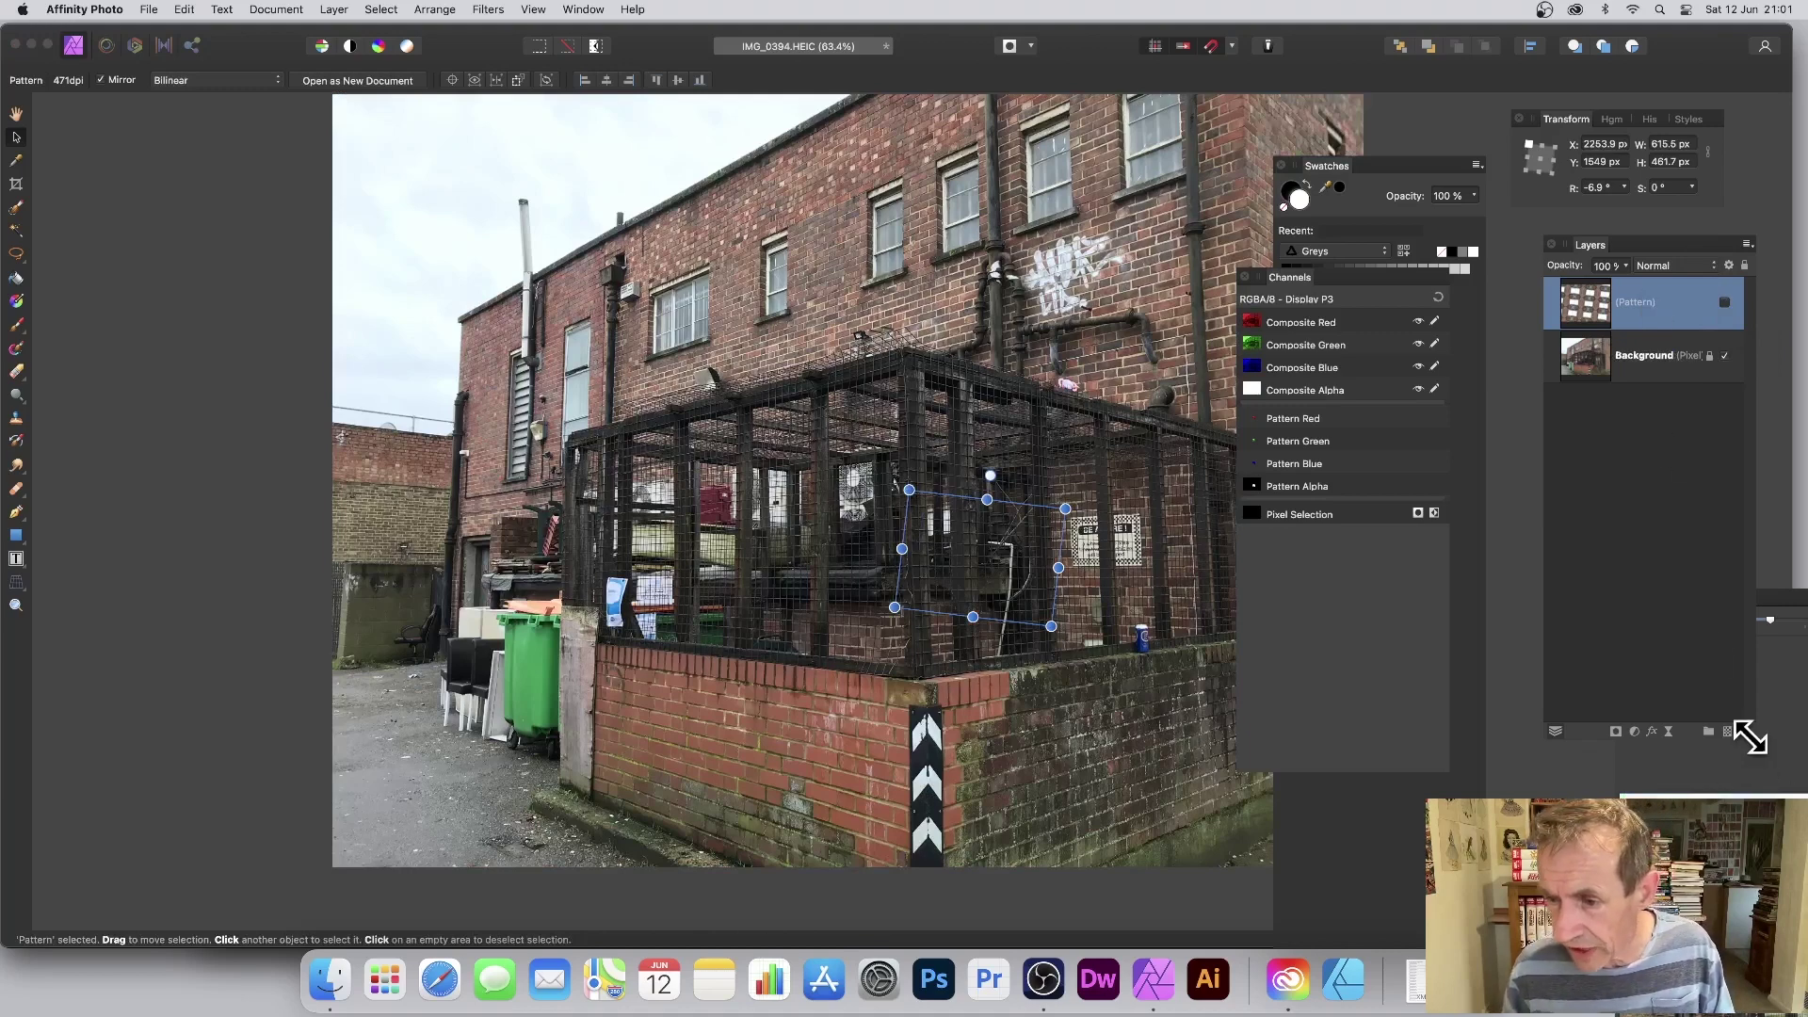
{"action": "left_click", "coordinate": [1745, 731]}
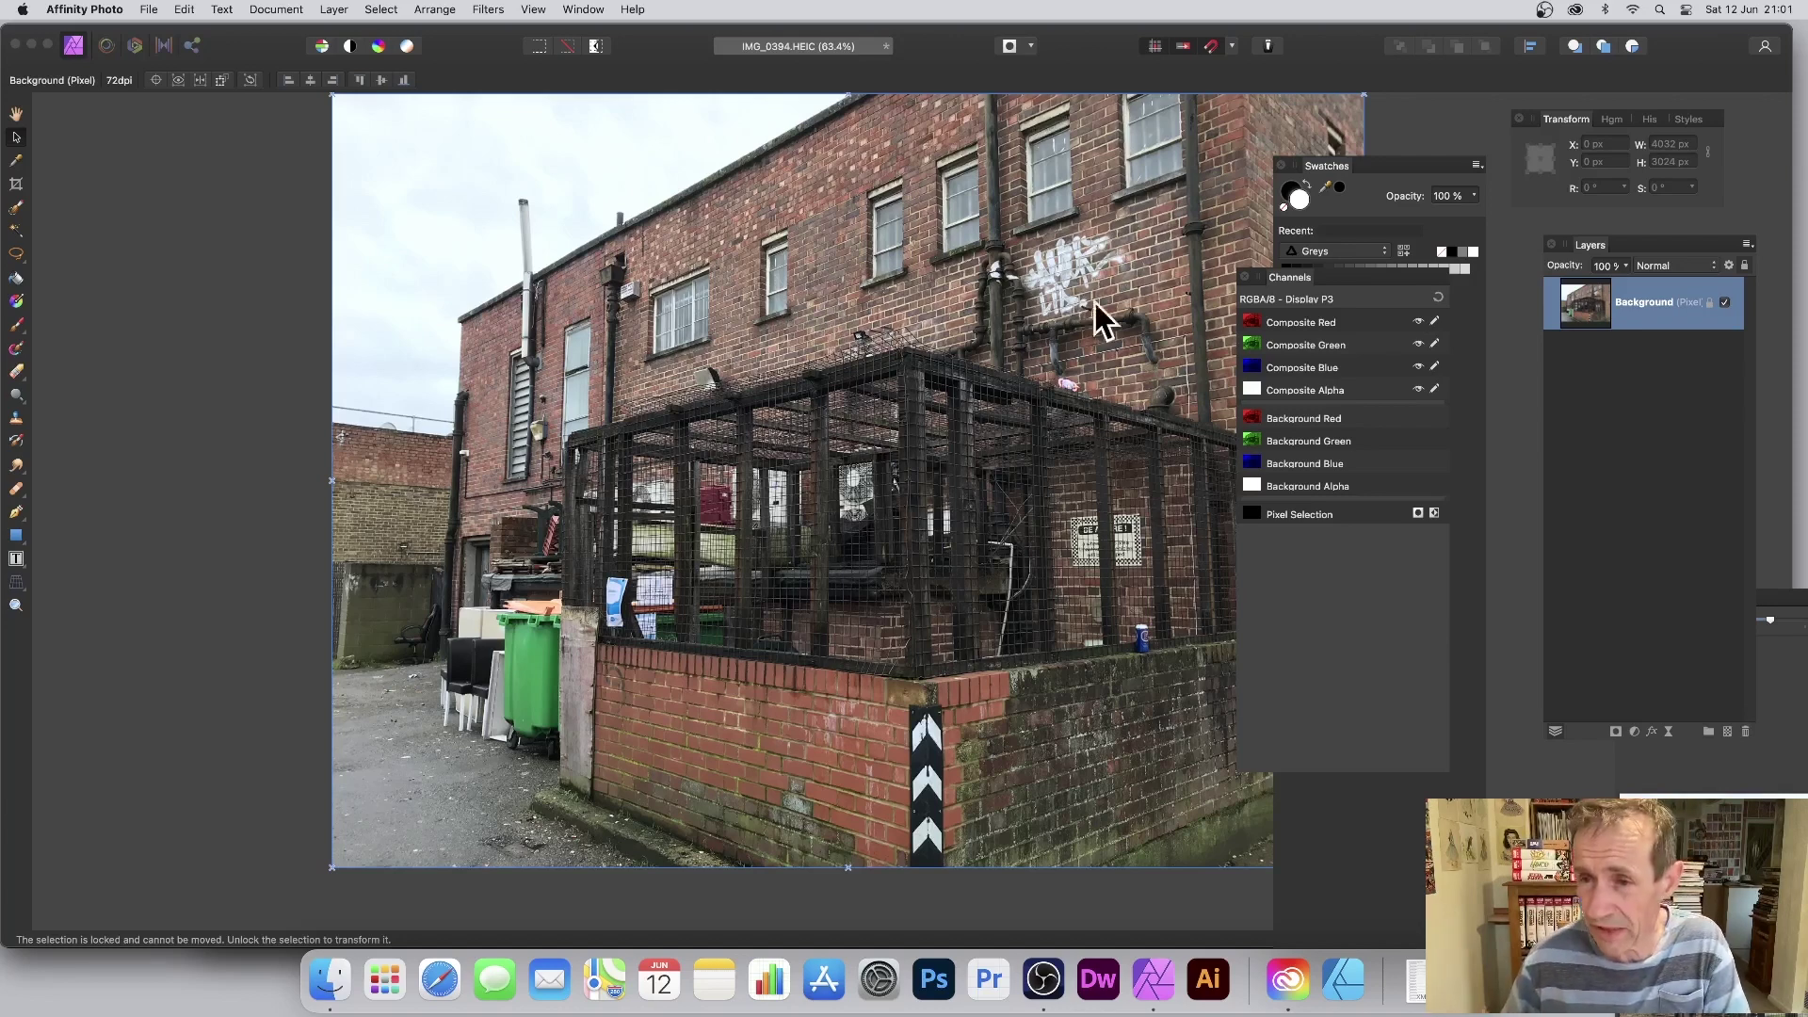
{"action": "left_click_drag", "start_coordinate": [1601, 241], "coordinate": [1011, 192]}
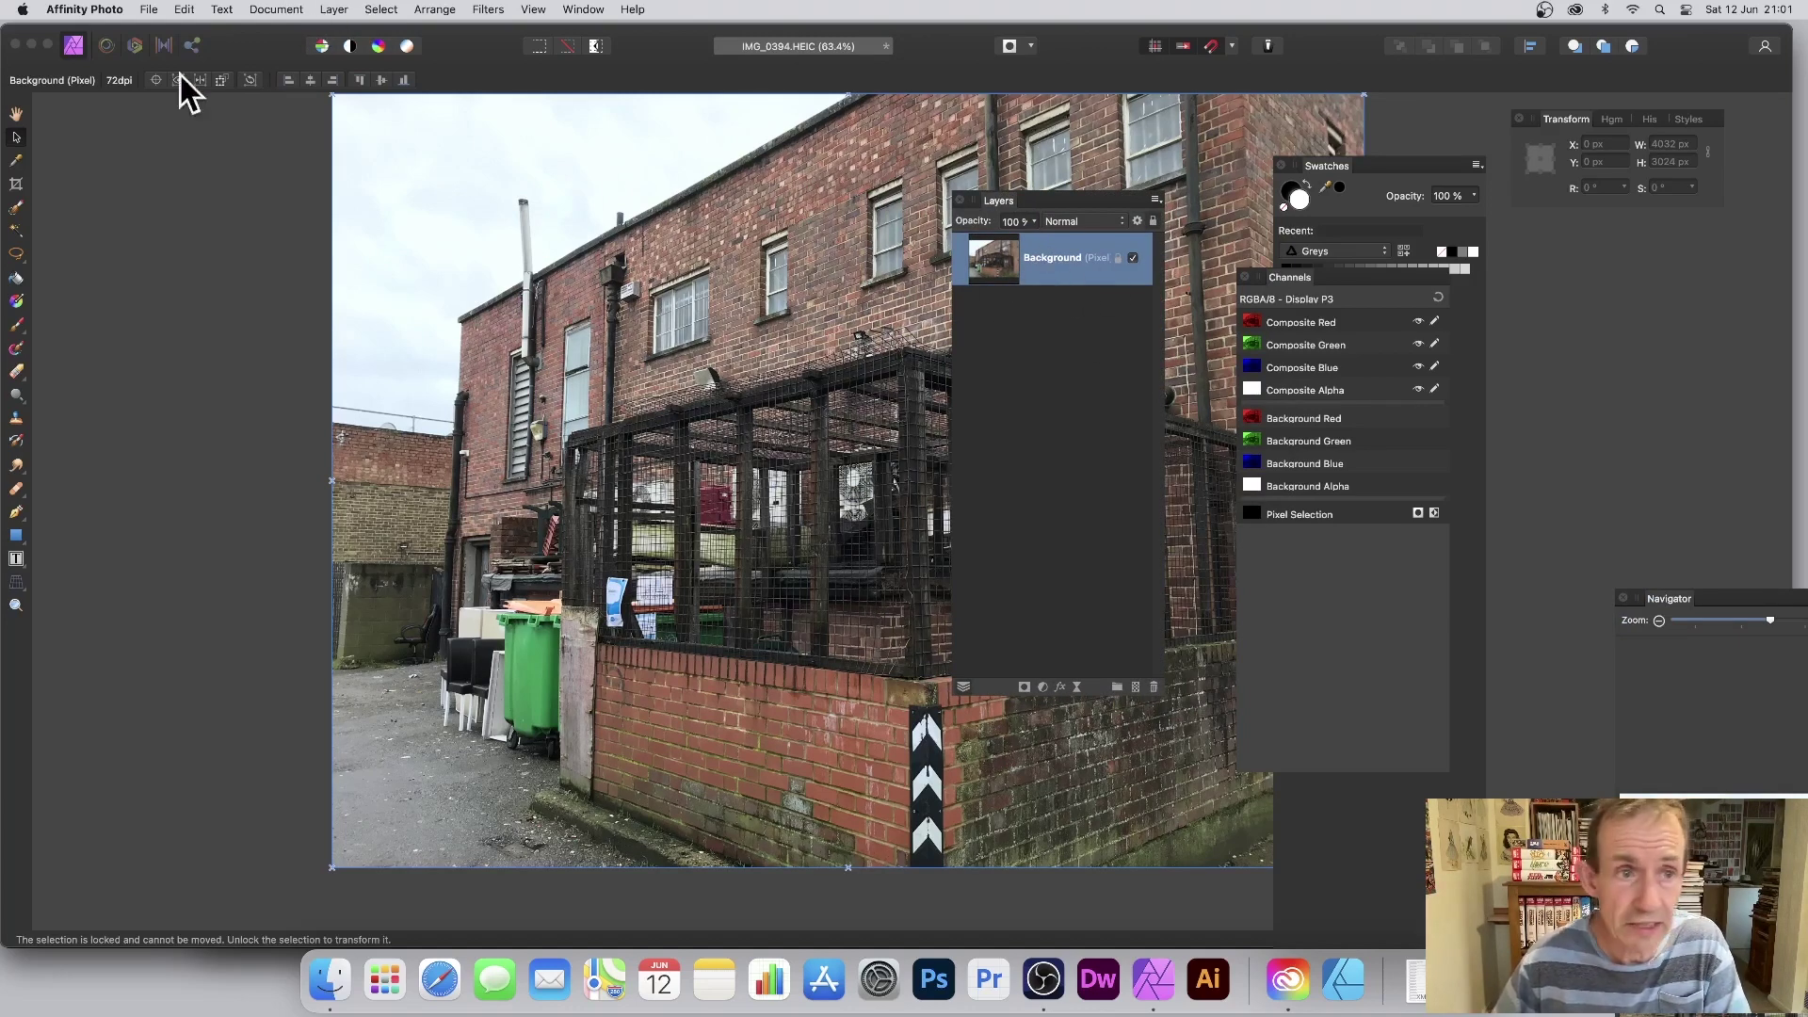
Add a Live Spherical filter layer from Distort over the Background brick-building photo
{"action": "left_click", "coordinate": [333, 10]}
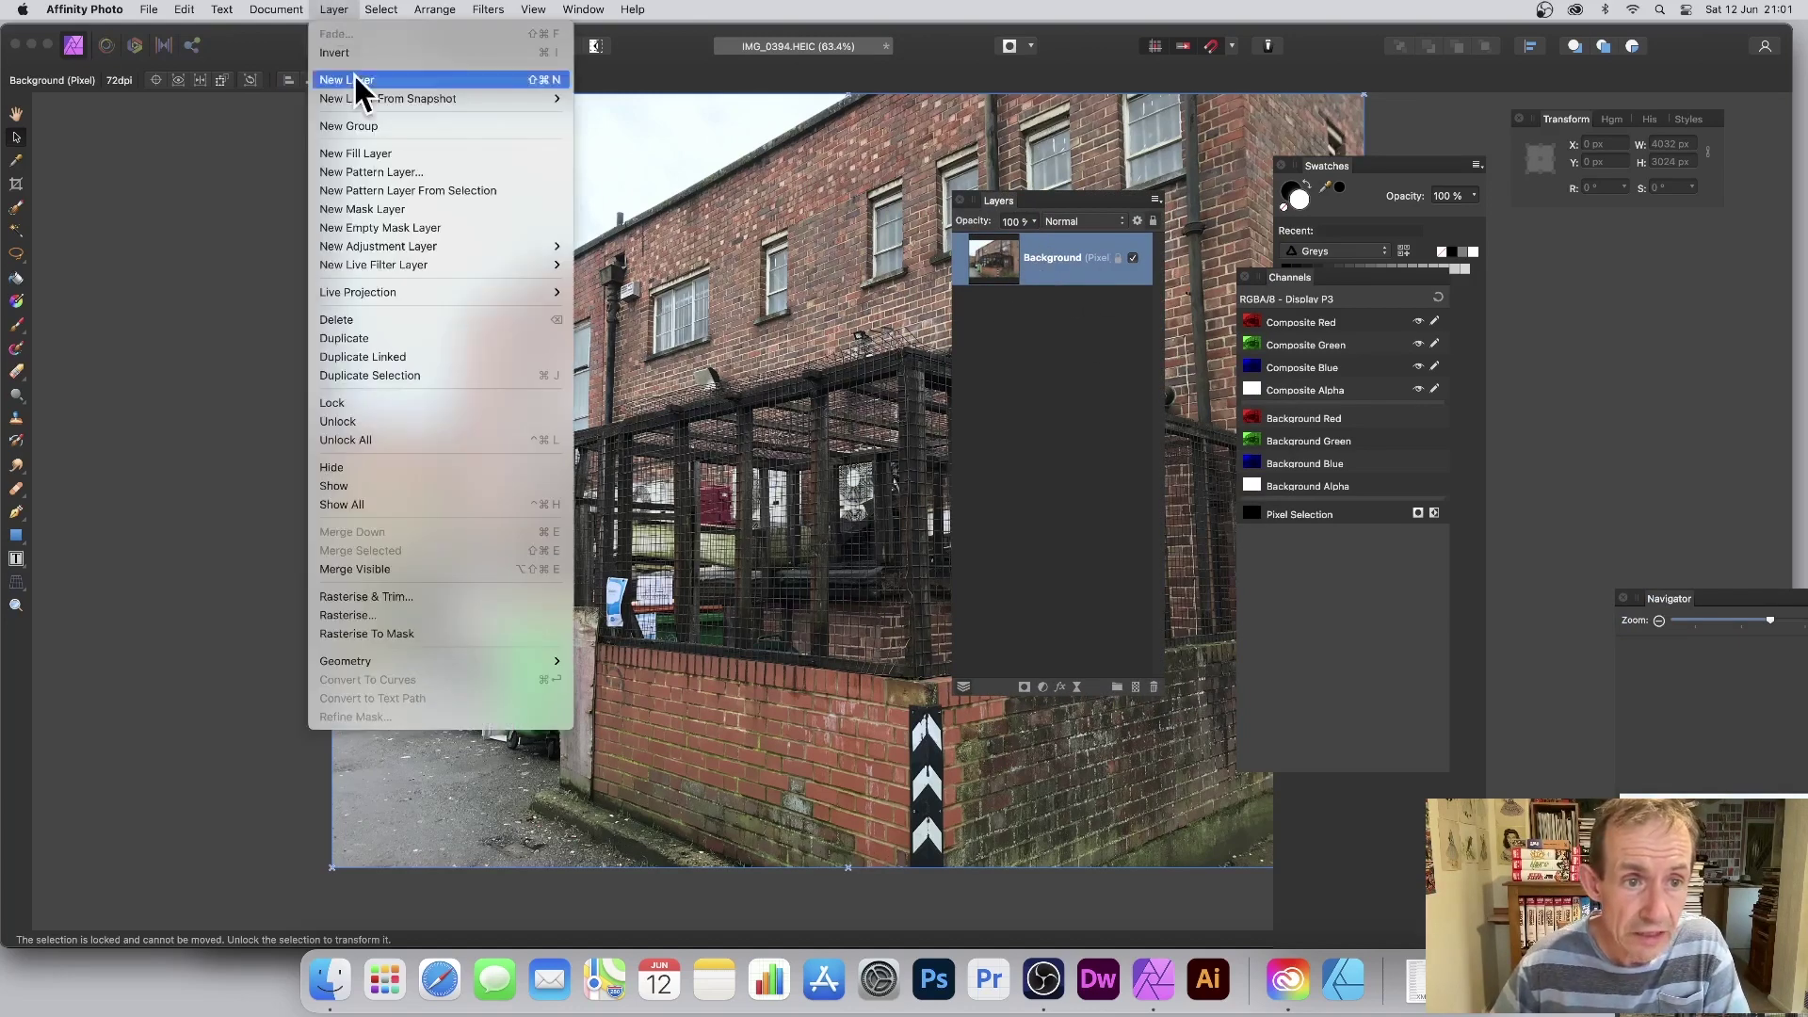
{"action": "mouse_move", "coordinate": [381, 267]}
{"action": "mouse_move", "coordinate": [667, 297]}
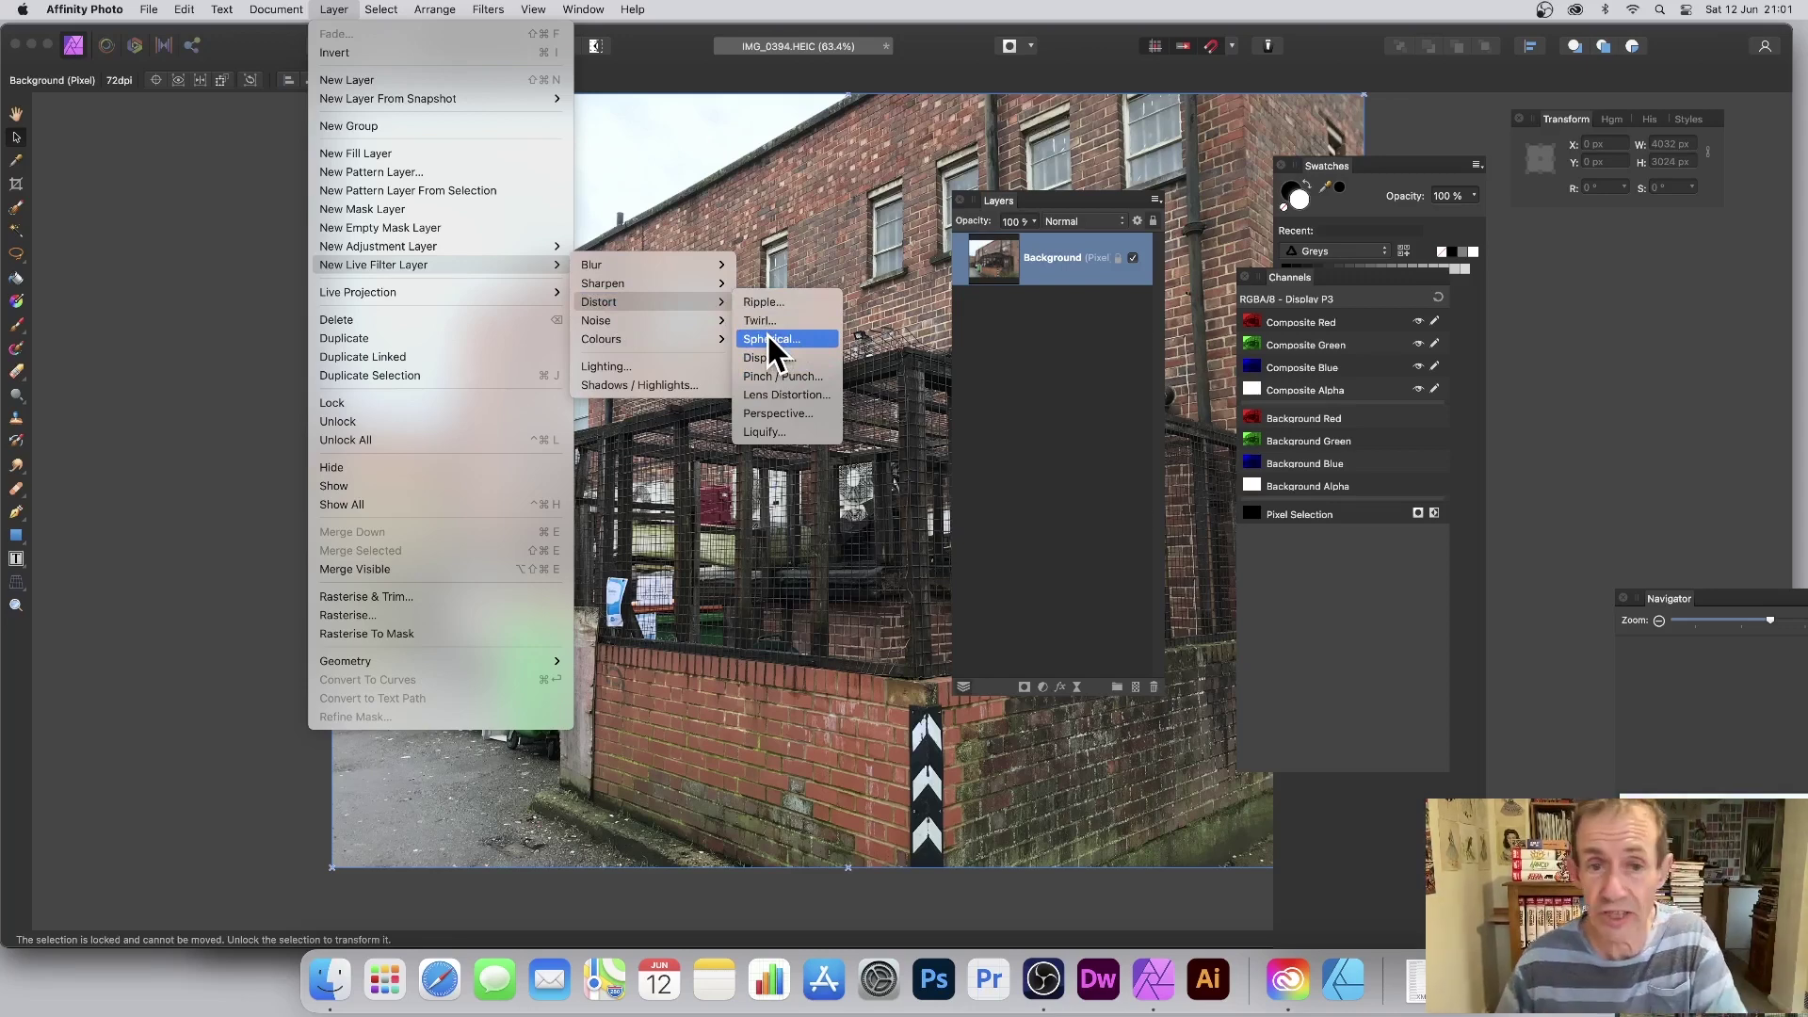
{"action": "left_click", "coordinate": [757, 343]}
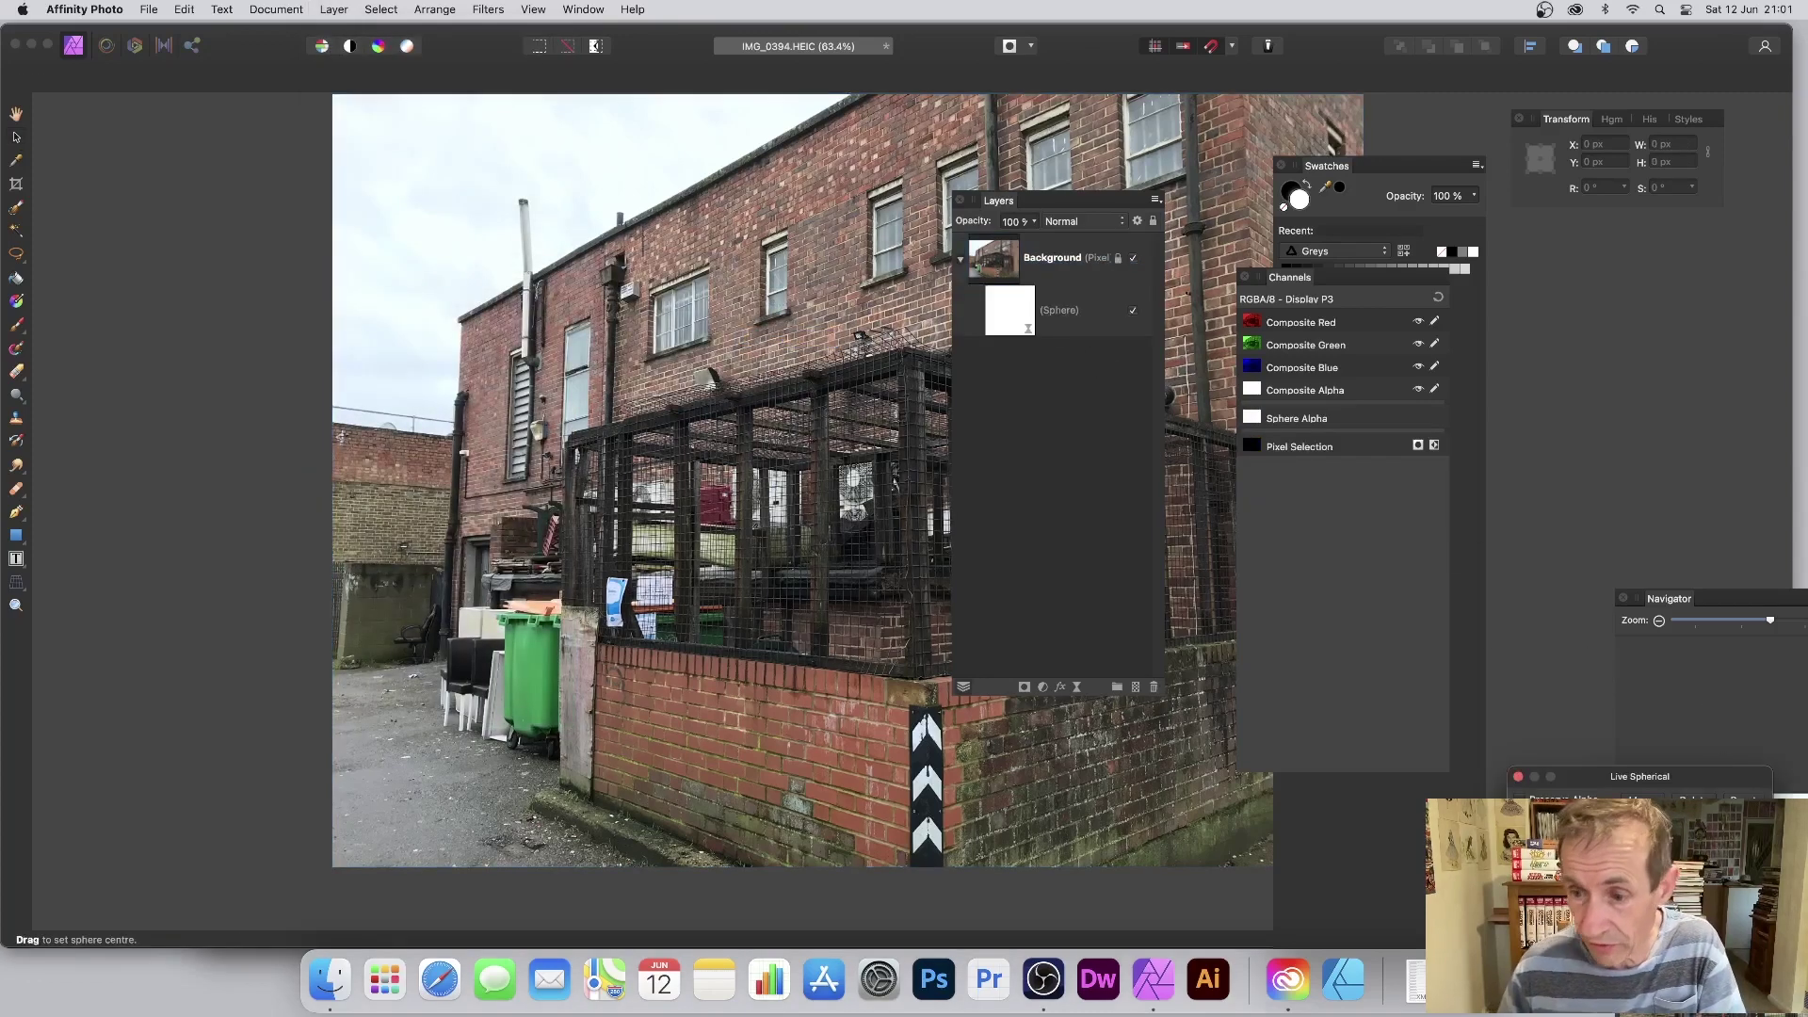
Set the live spherical filter to 56% intensity and 710.9 px radius, trying several bulge positions
{"action": "left_click_drag", "start_coordinate": [1692, 789], "coordinate": [783, 325]}
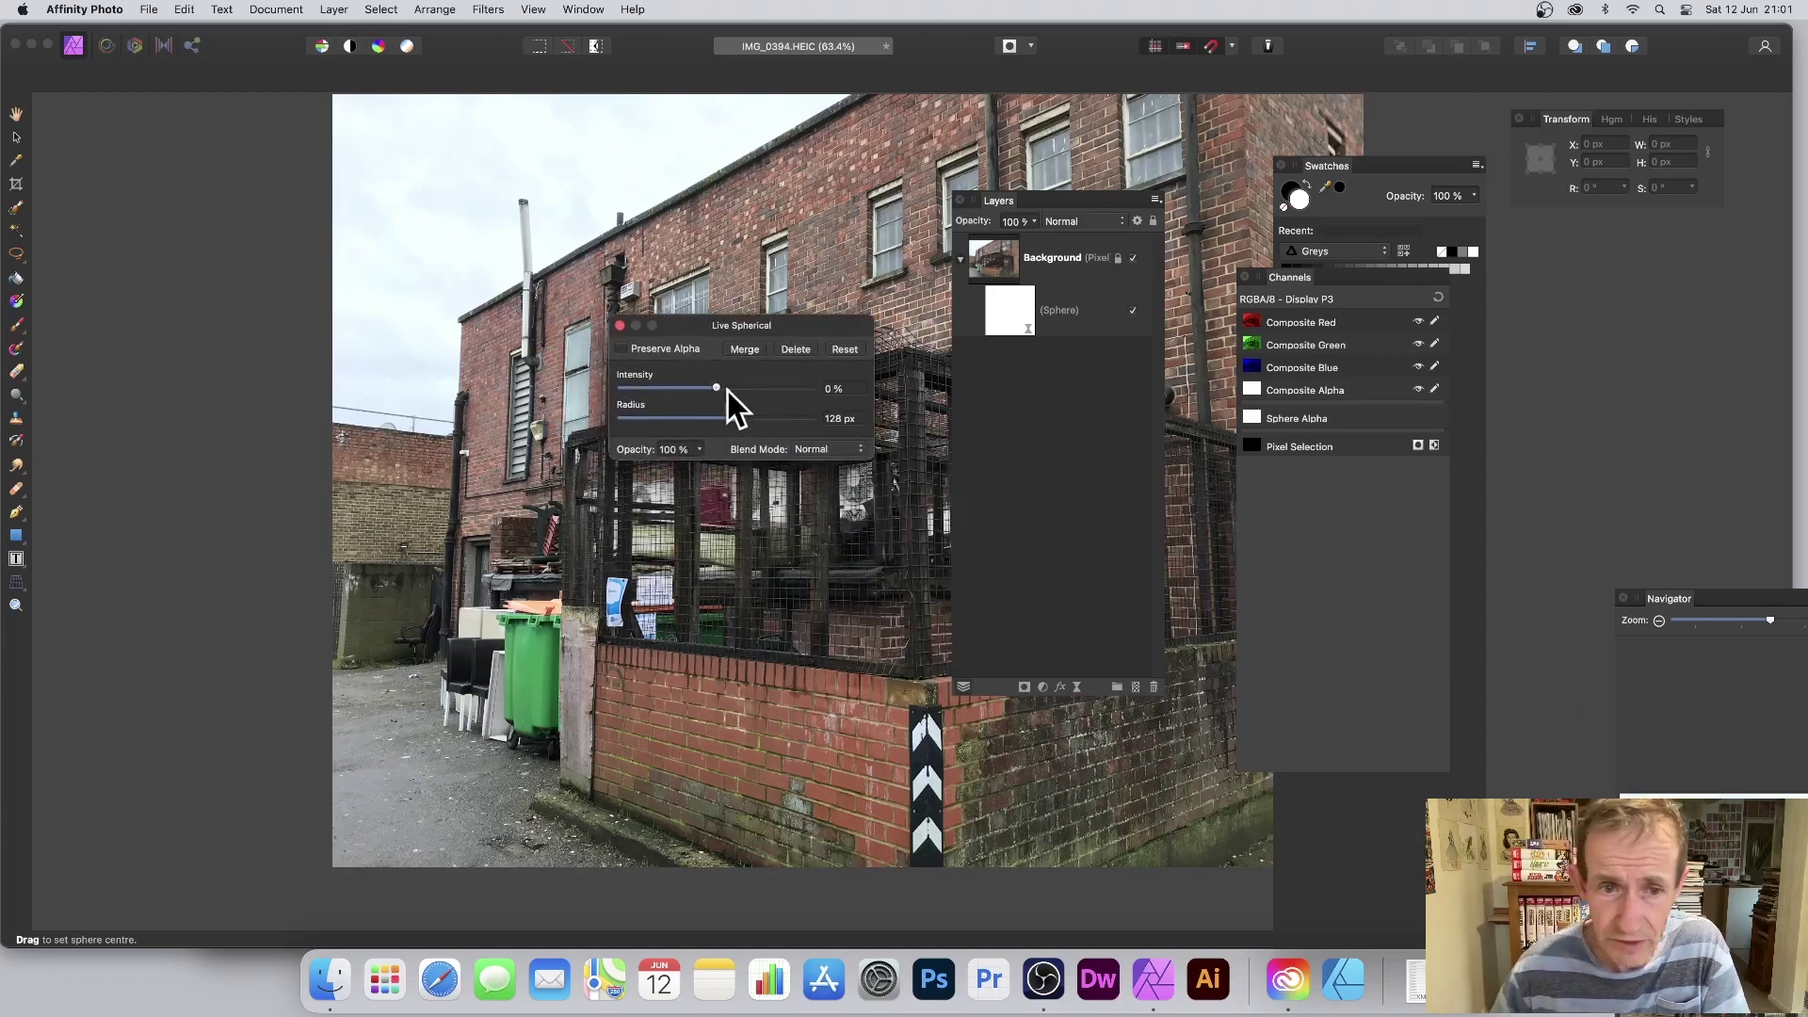
{"action": "left_click_drag", "start_coordinate": [717, 387], "coordinate": [804, 417]}
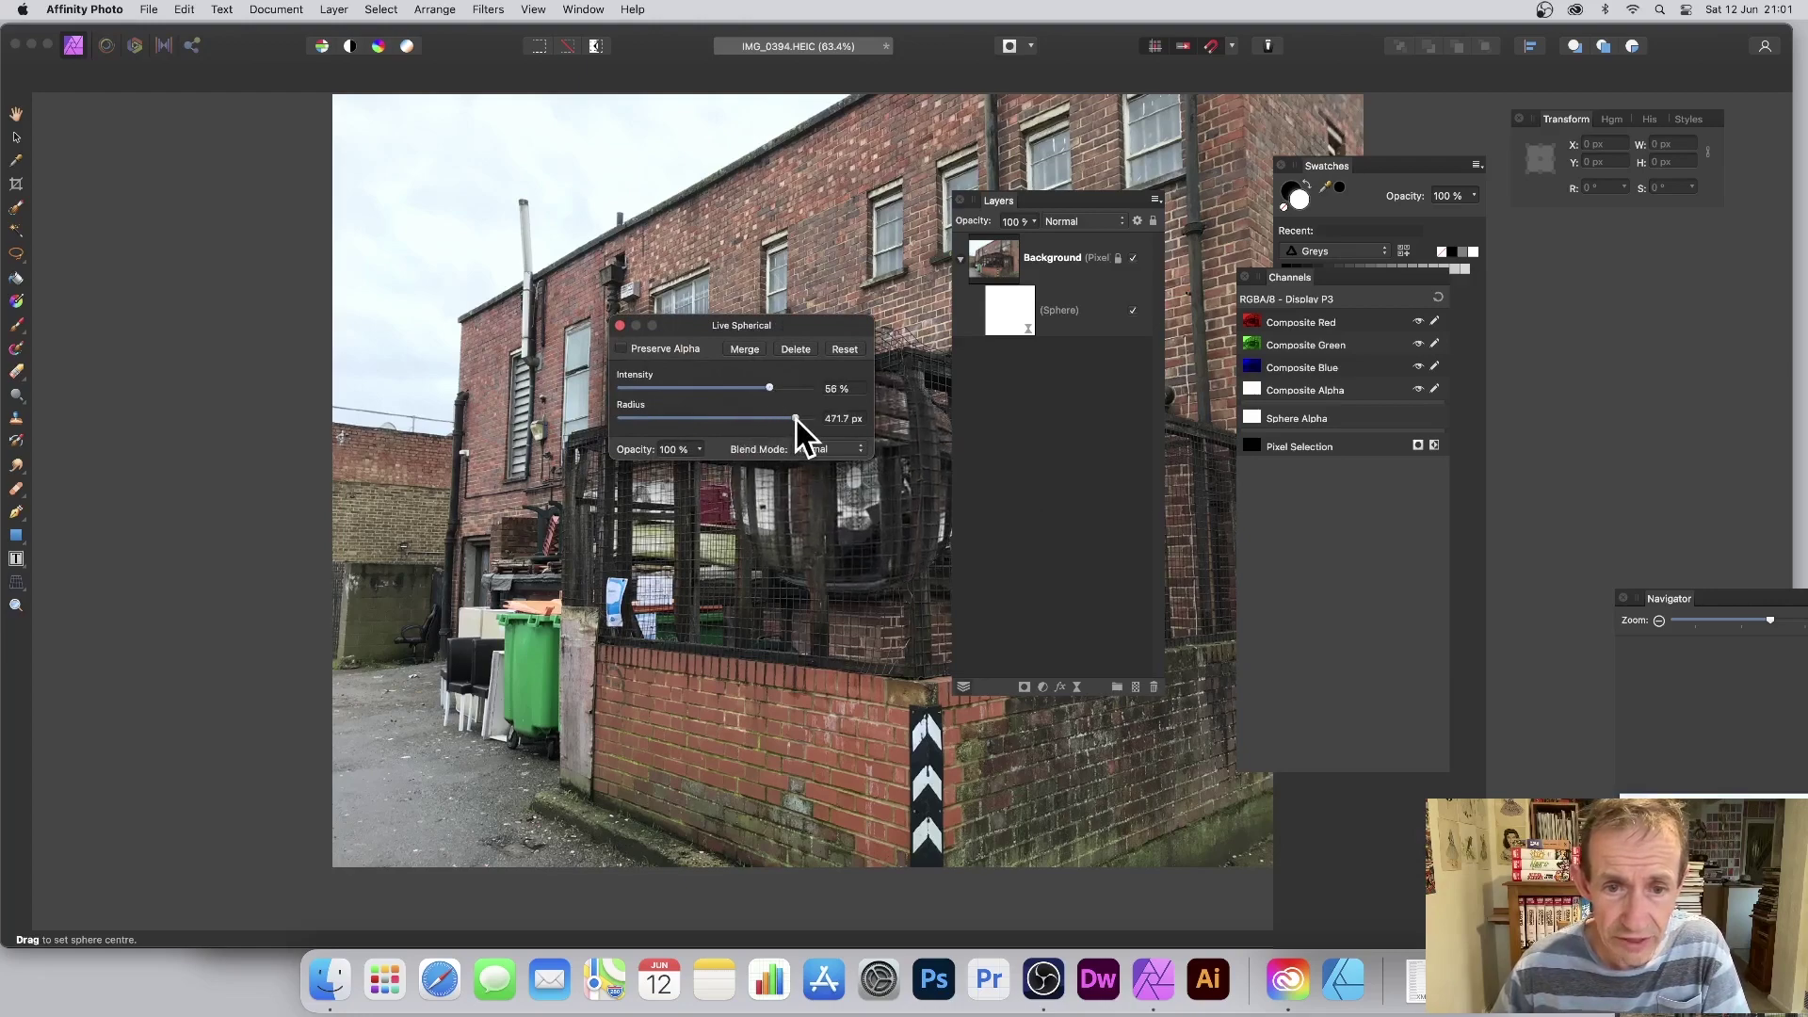
{"action": "left_click_drag", "start_coordinate": [758, 325], "coordinate": [1176, 378]}
{"action": "left_click_drag", "start_coordinate": [848, 415], "coordinate": [603, 612]}
{"action": "left_click", "coordinate": [1044, 403]}
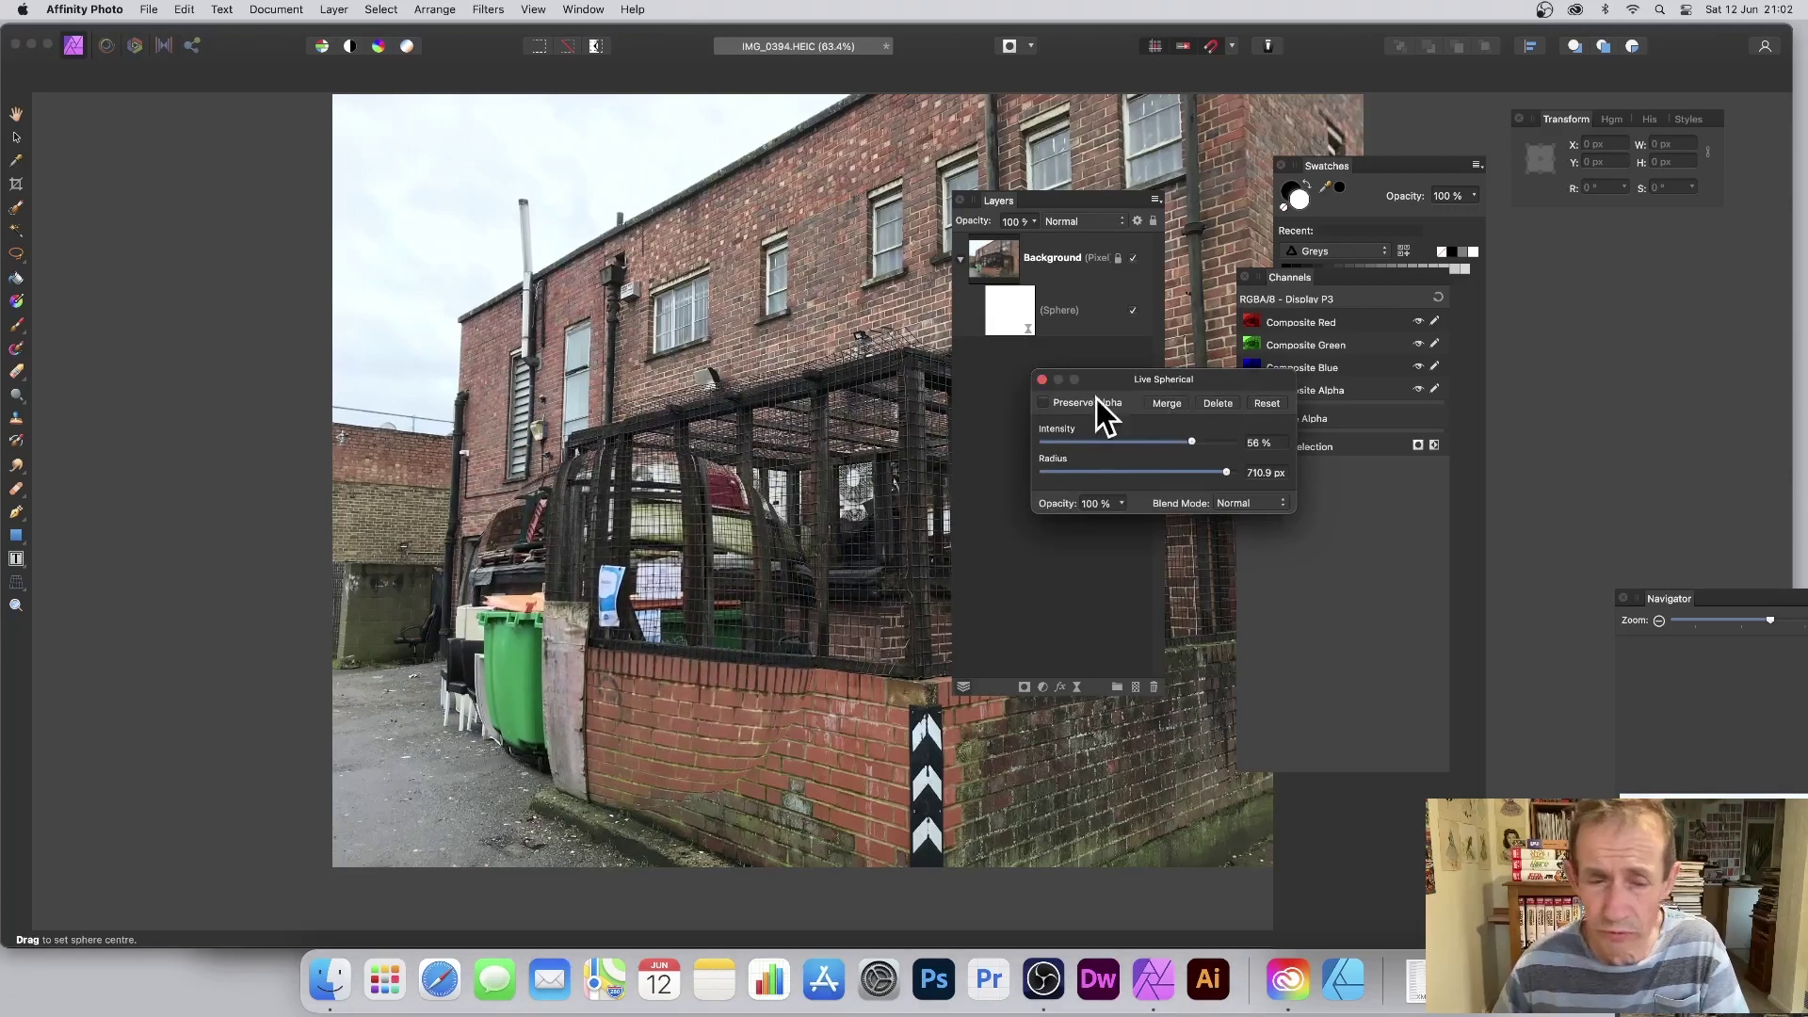
{"action": "left_click_drag", "start_coordinate": [614, 605], "coordinate": [602, 324]}
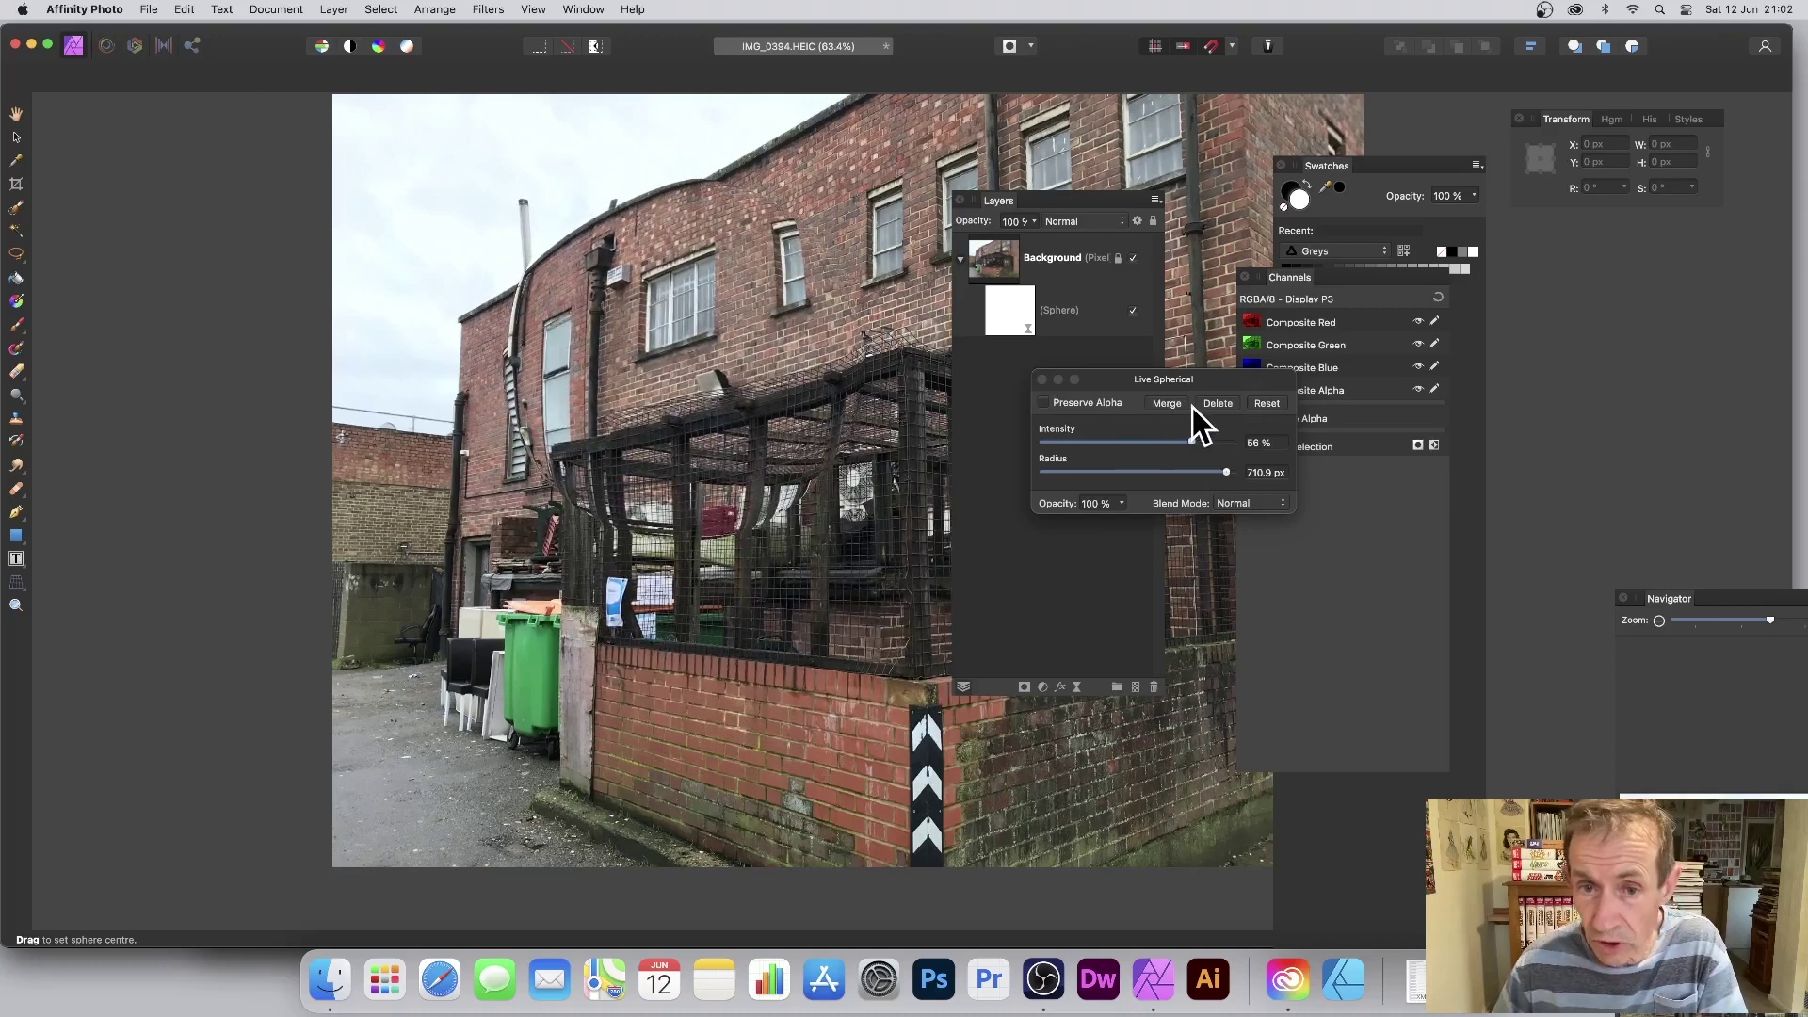
{"action": "left_click_drag", "start_coordinate": [658, 354], "coordinate": [926, 384]}
Test the filter opacity at 46%, then restore full opacity
{"action": "left_click", "coordinate": [1121, 504]}
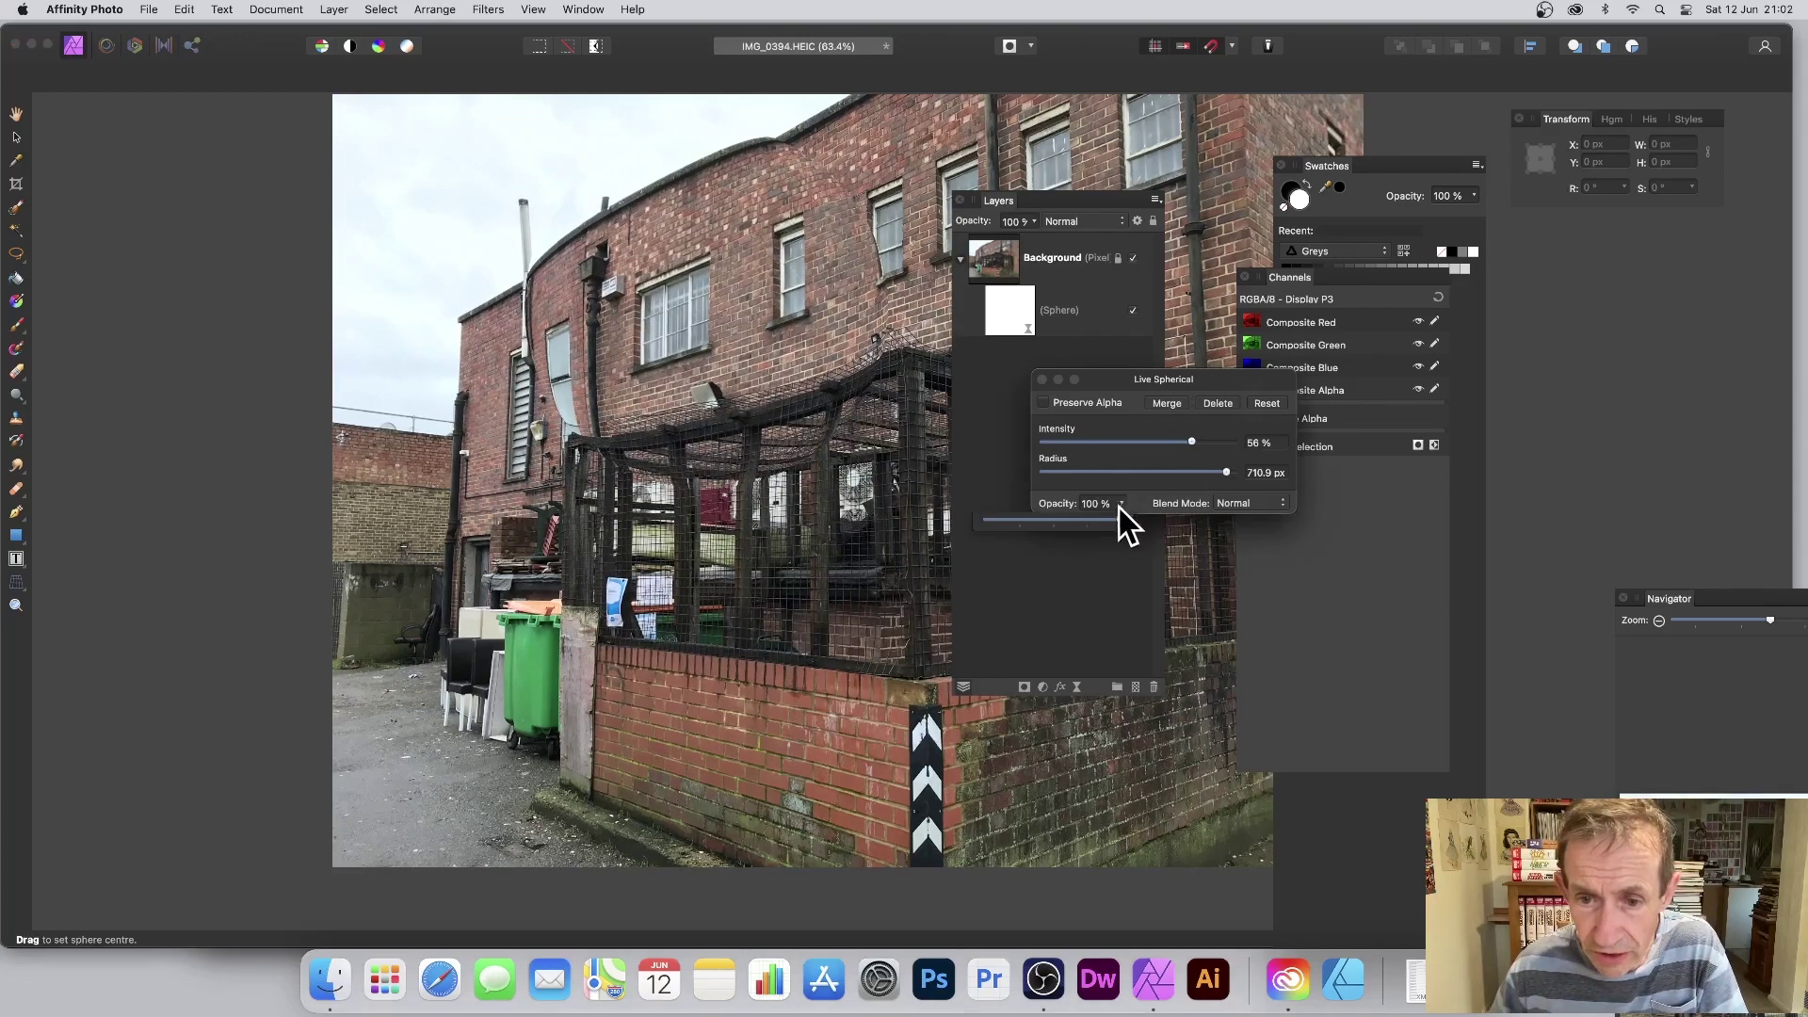
{"action": "mouse_move", "coordinate": [1119, 519]}
{"action": "left_mouse_down"}
{"action": "mouse_move", "coordinate": [974, 510]}
{"action": "mouse_move", "coordinate": [1160, 529]}
{"action": "mouse_move", "coordinate": [923, 511]}
{"action": "mouse_move", "coordinate": [1152, 531]}
{"action": "left_mouse_up"}
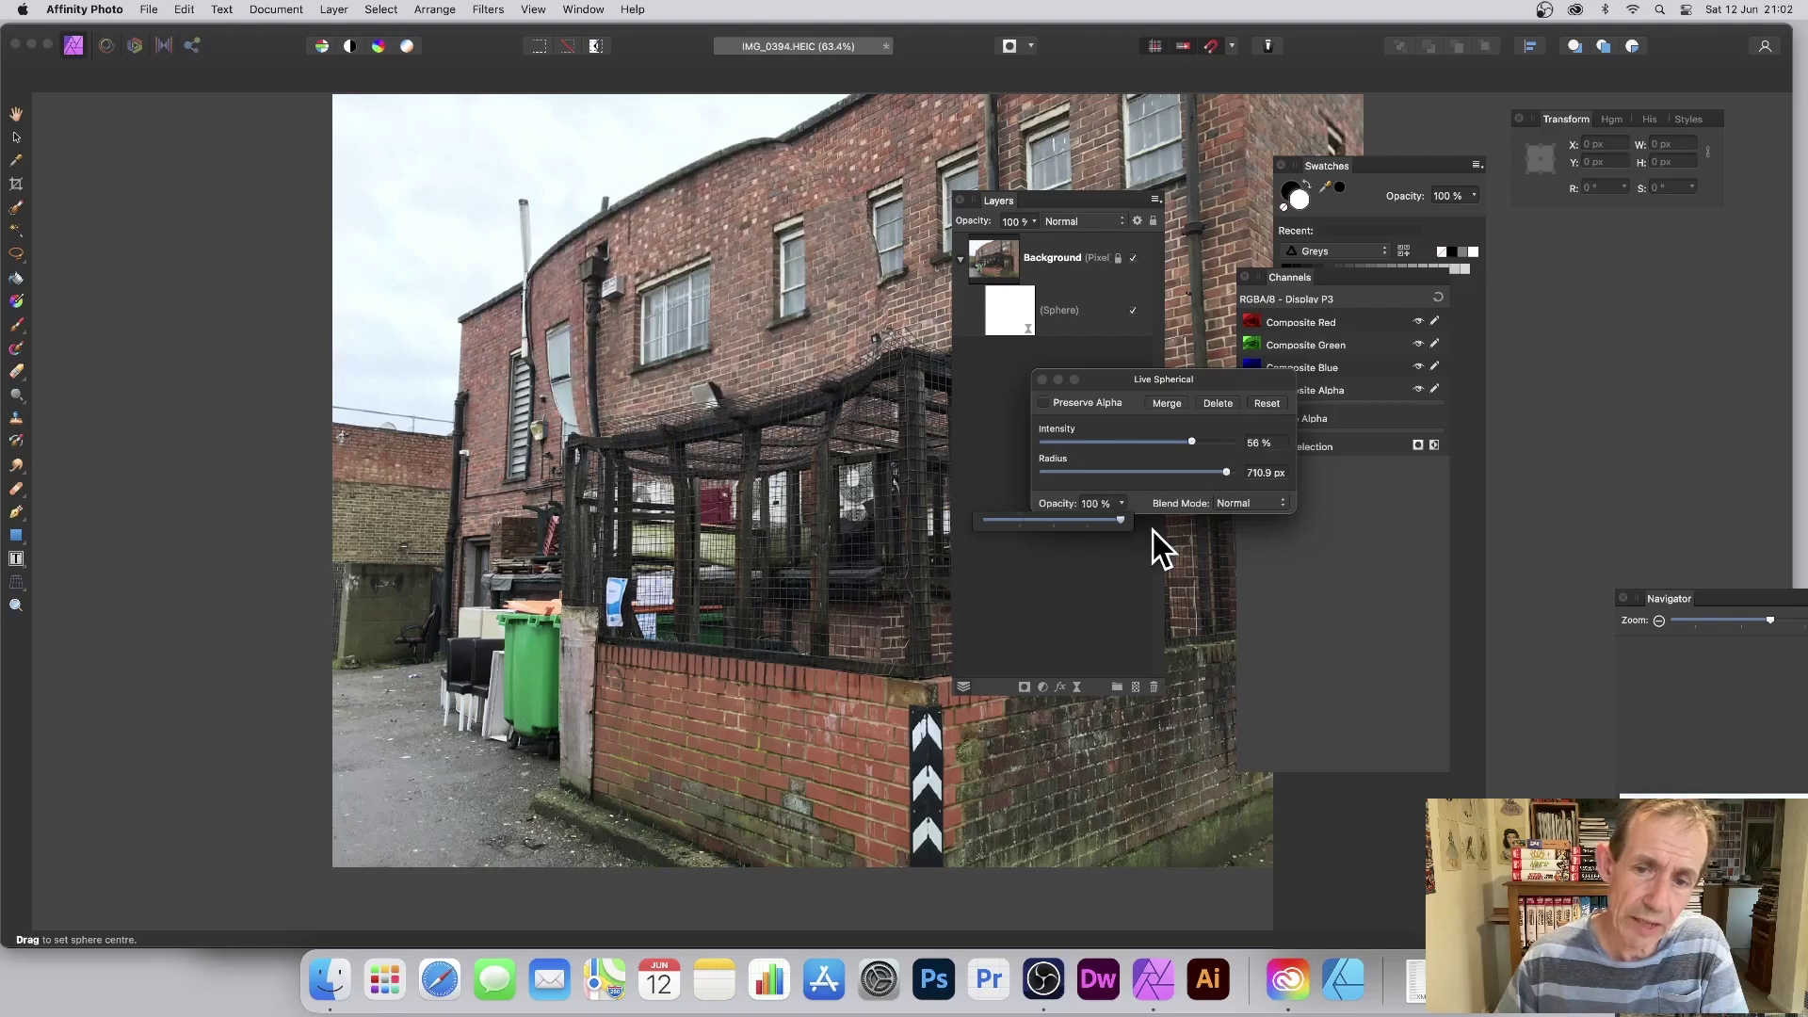
{"action": "left_click", "coordinate": [1247, 501]}
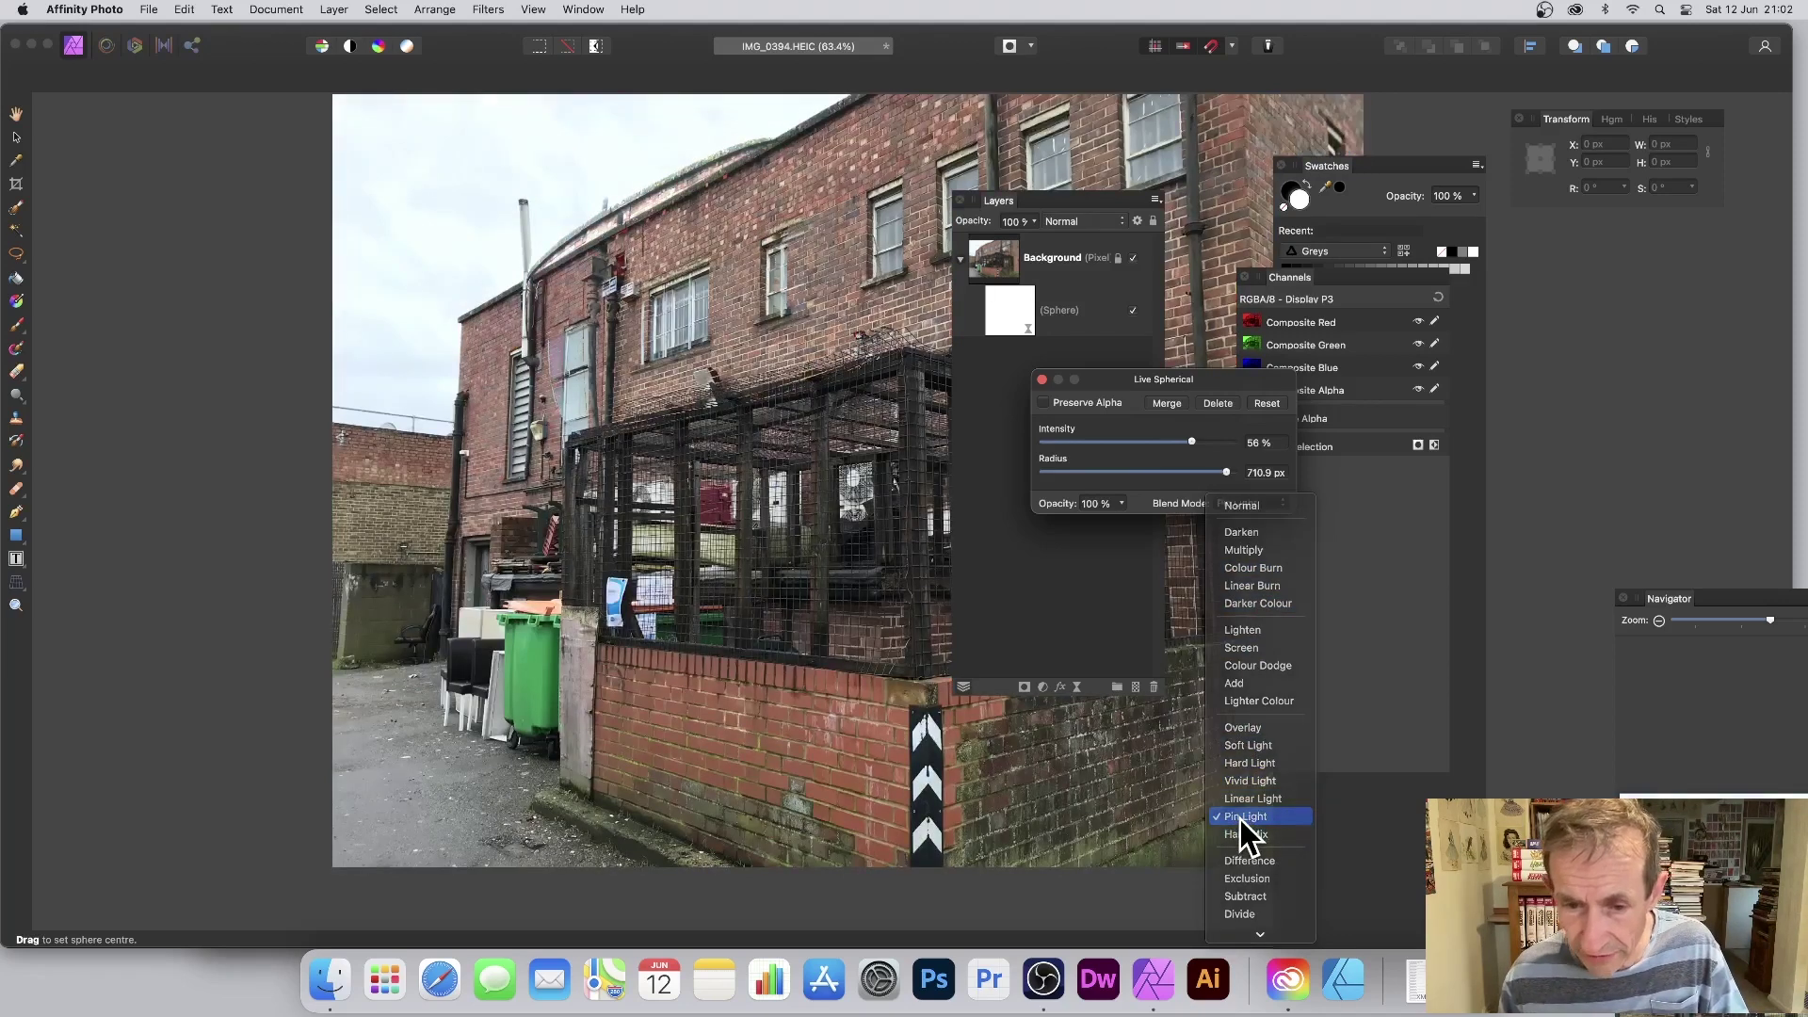
Switch the filter to Pin Light, raise intensity to 86%, move the centre, and close settings
{"action": "left_click", "coordinate": [1240, 818]}
{"action": "mouse_move", "coordinate": [1178, 441]}
{"action": "left_mouse_down"}
{"action": "mouse_move", "coordinate": [1228, 438]}
{"action": "mouse_move", "coordinate": [1205, 439]}
{"action": "left_mouse_up"}
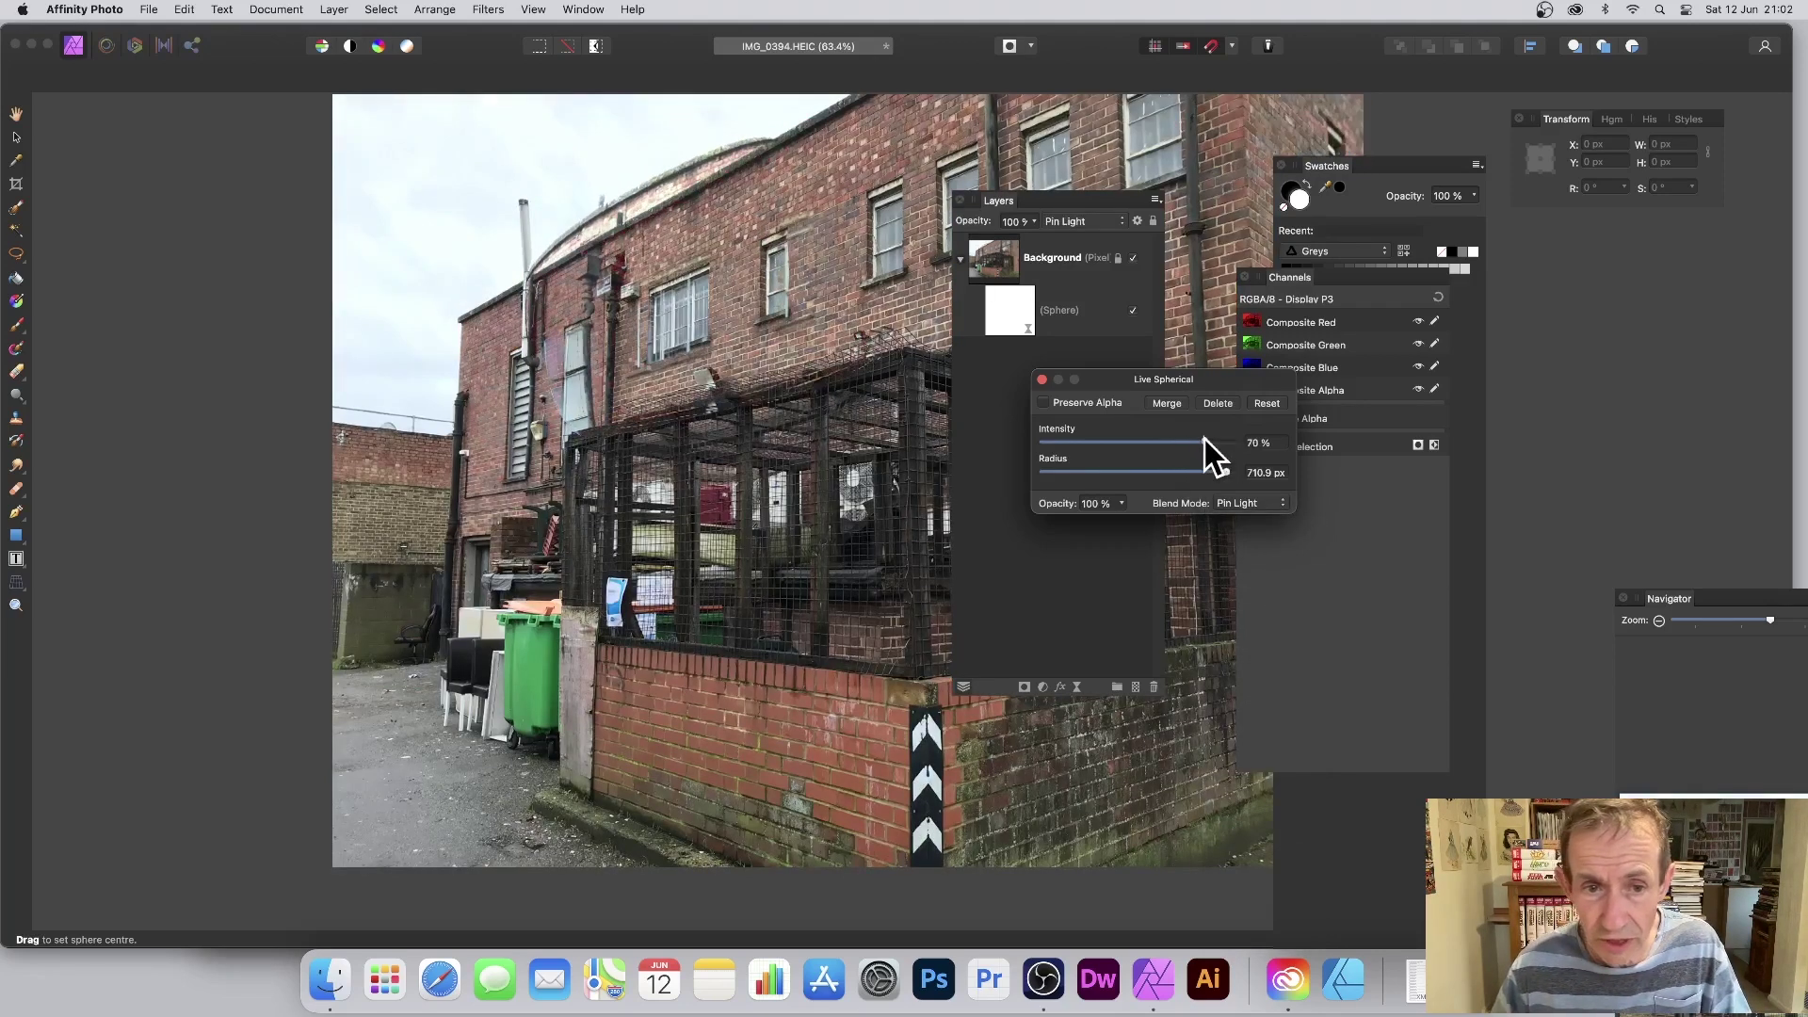
{"action": "left_click_drag", "start_coordinate": [727, 342], "coordinate": [799, 258]}
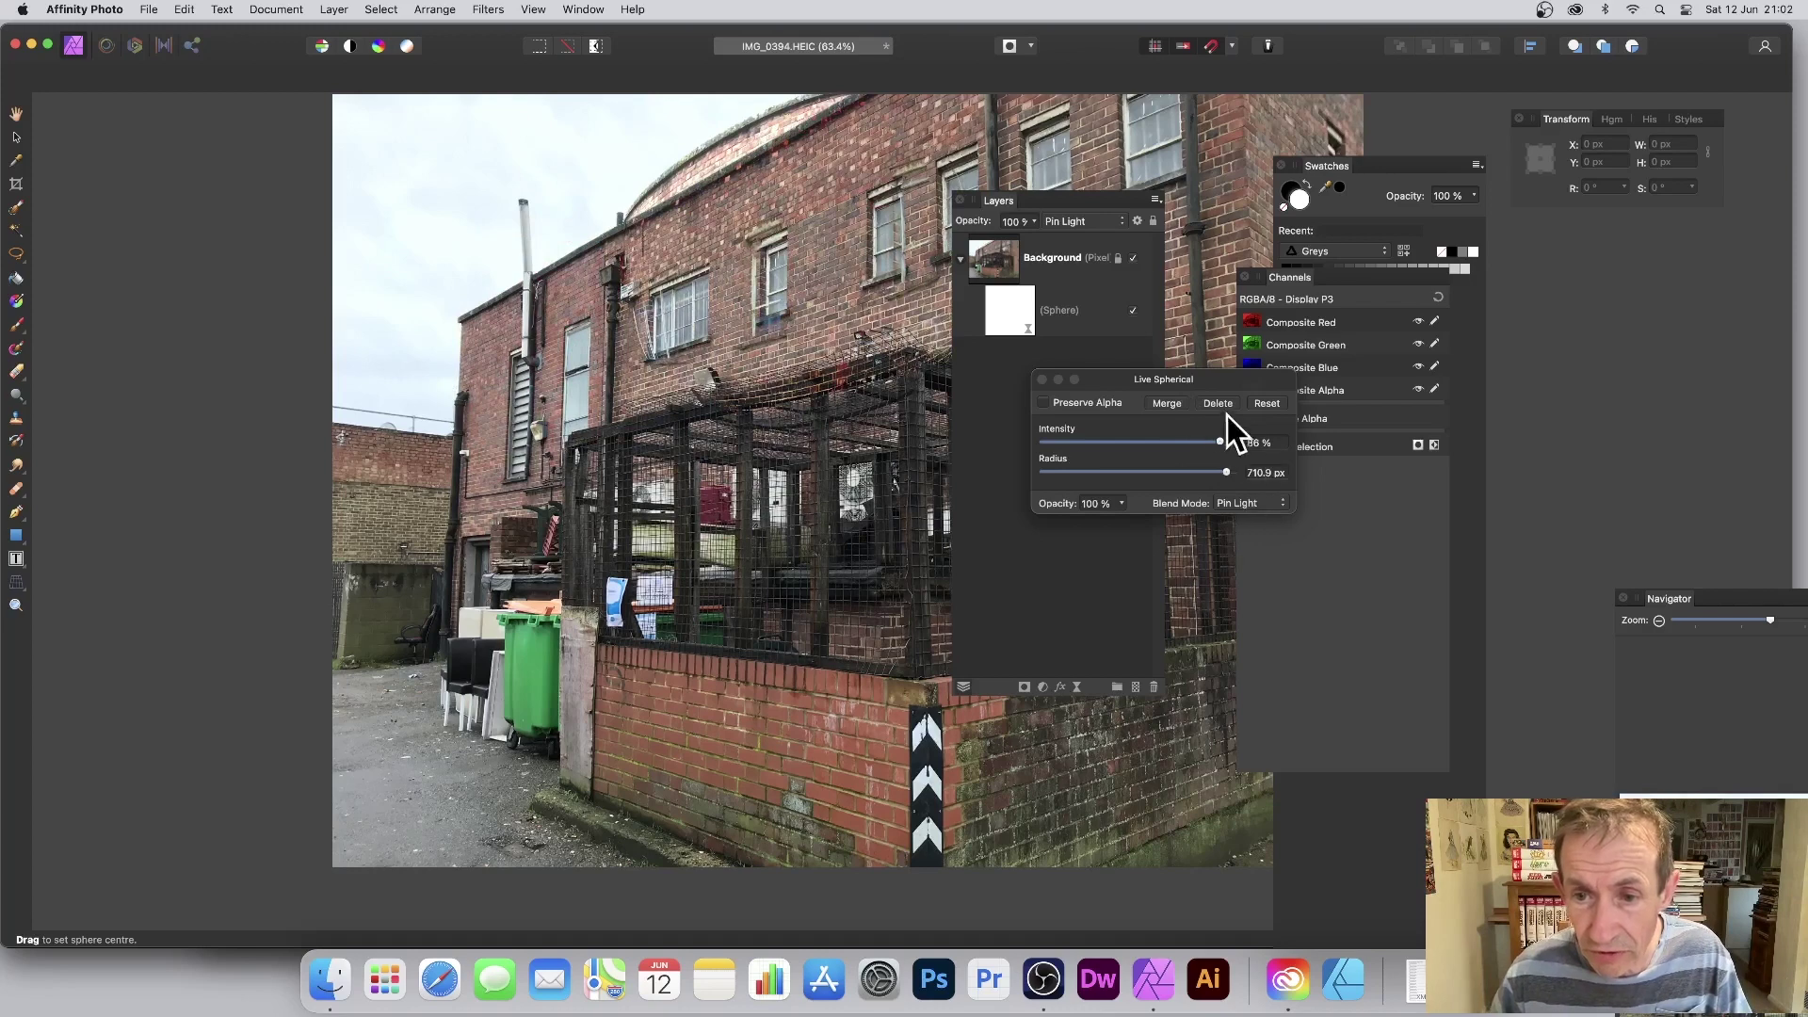
{"action": "left_click", "coordinate": [1042, 379]}
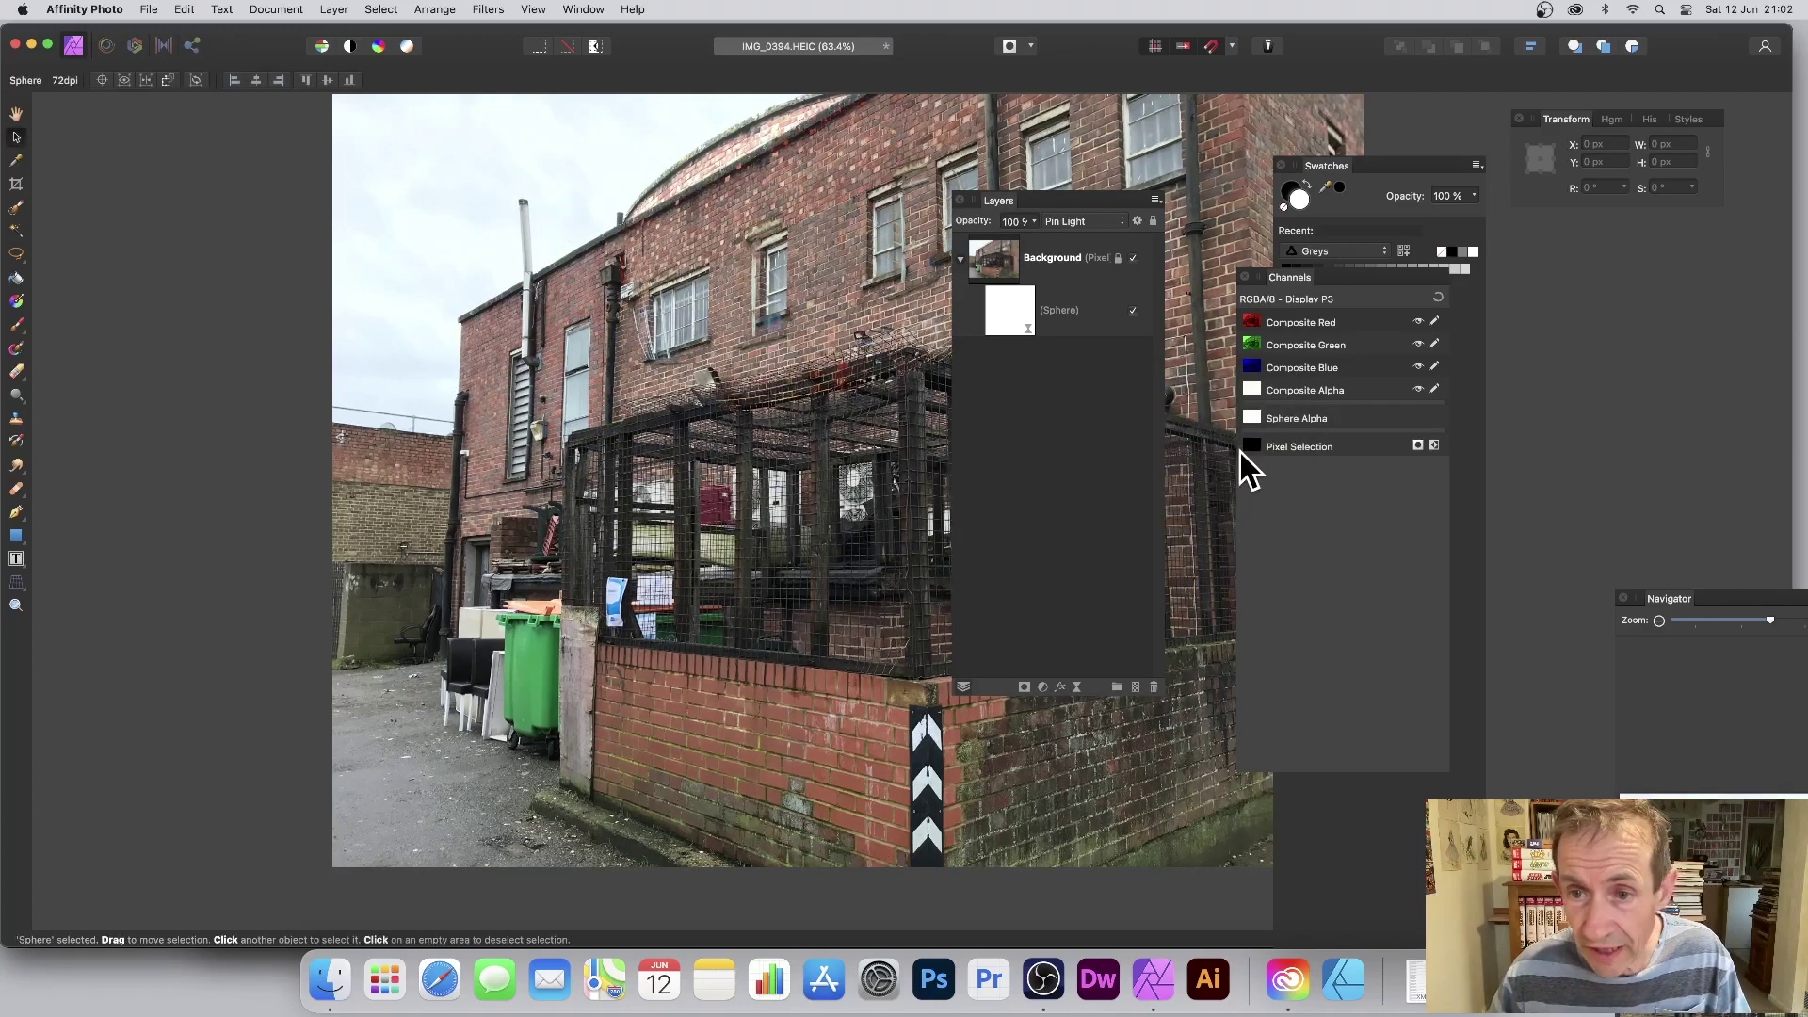
Merge the visible layers into a new pixel layer and hide the original Background layer
{"action": "left_click", "coordinate": [1244, 277]}
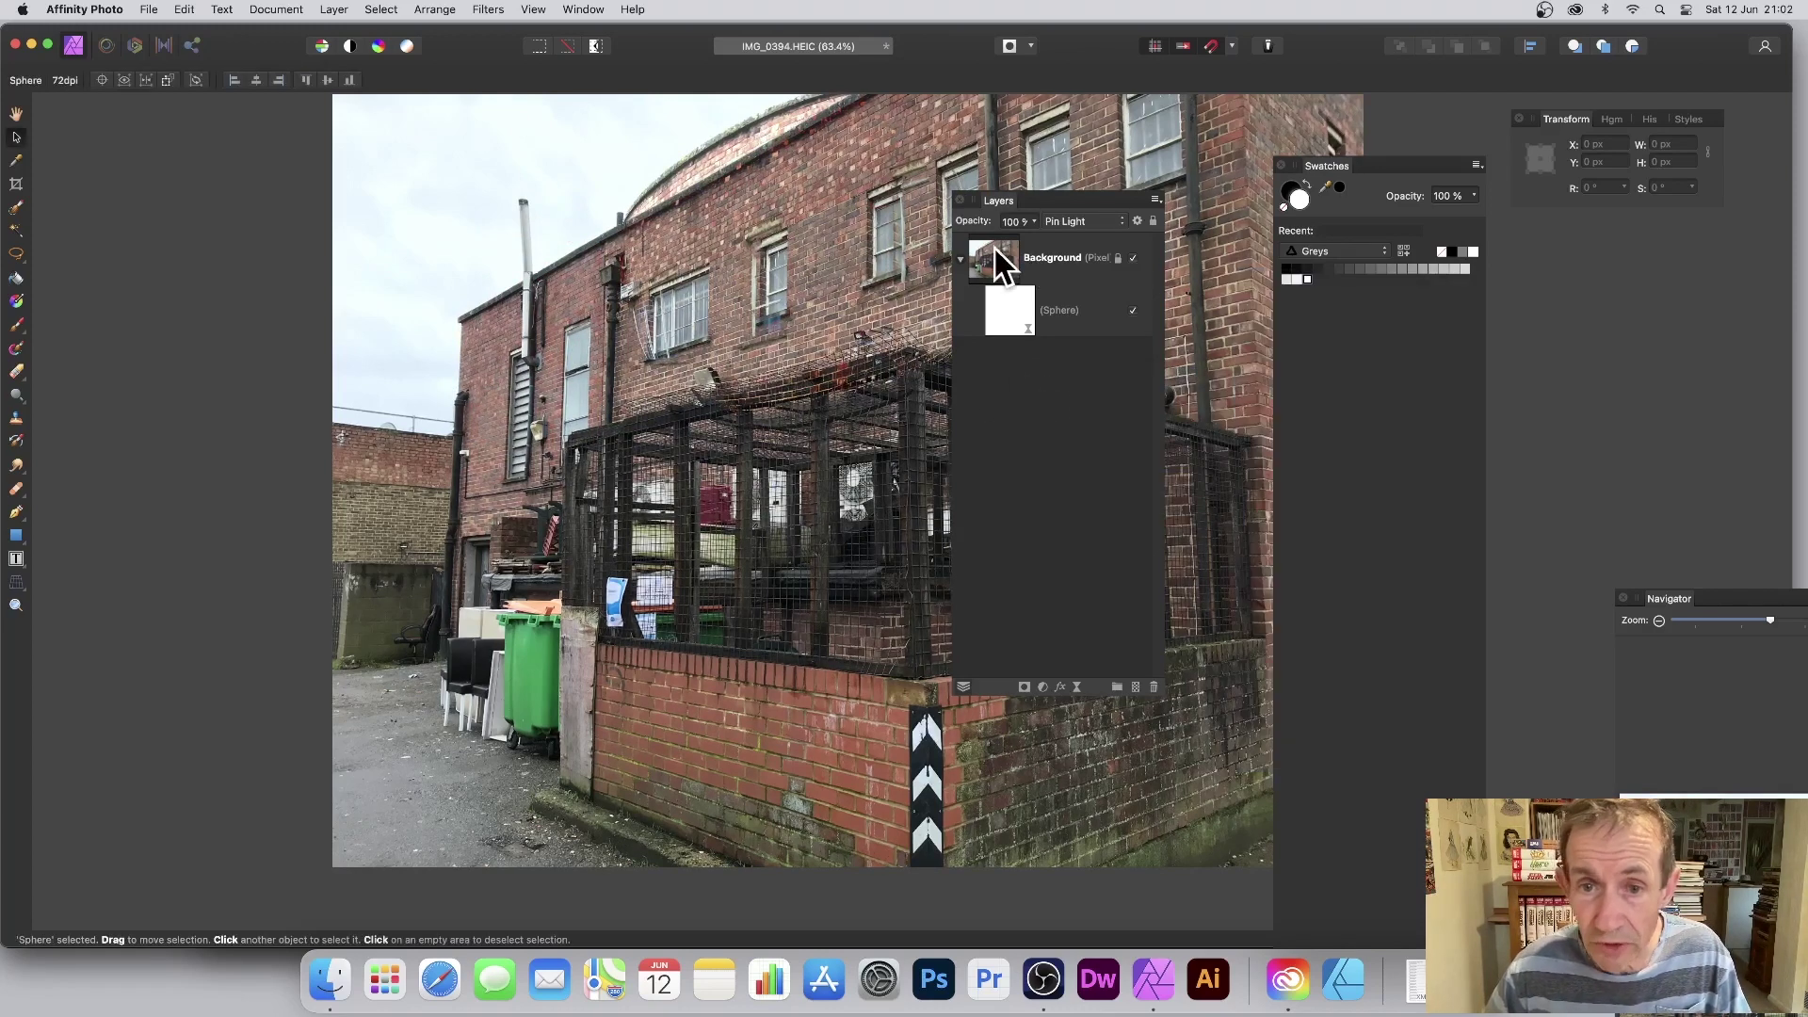
{"action": "left_click", "coordinate": [1044, 254]}
{"action": "left_click", "coordinate": [335, 11]}
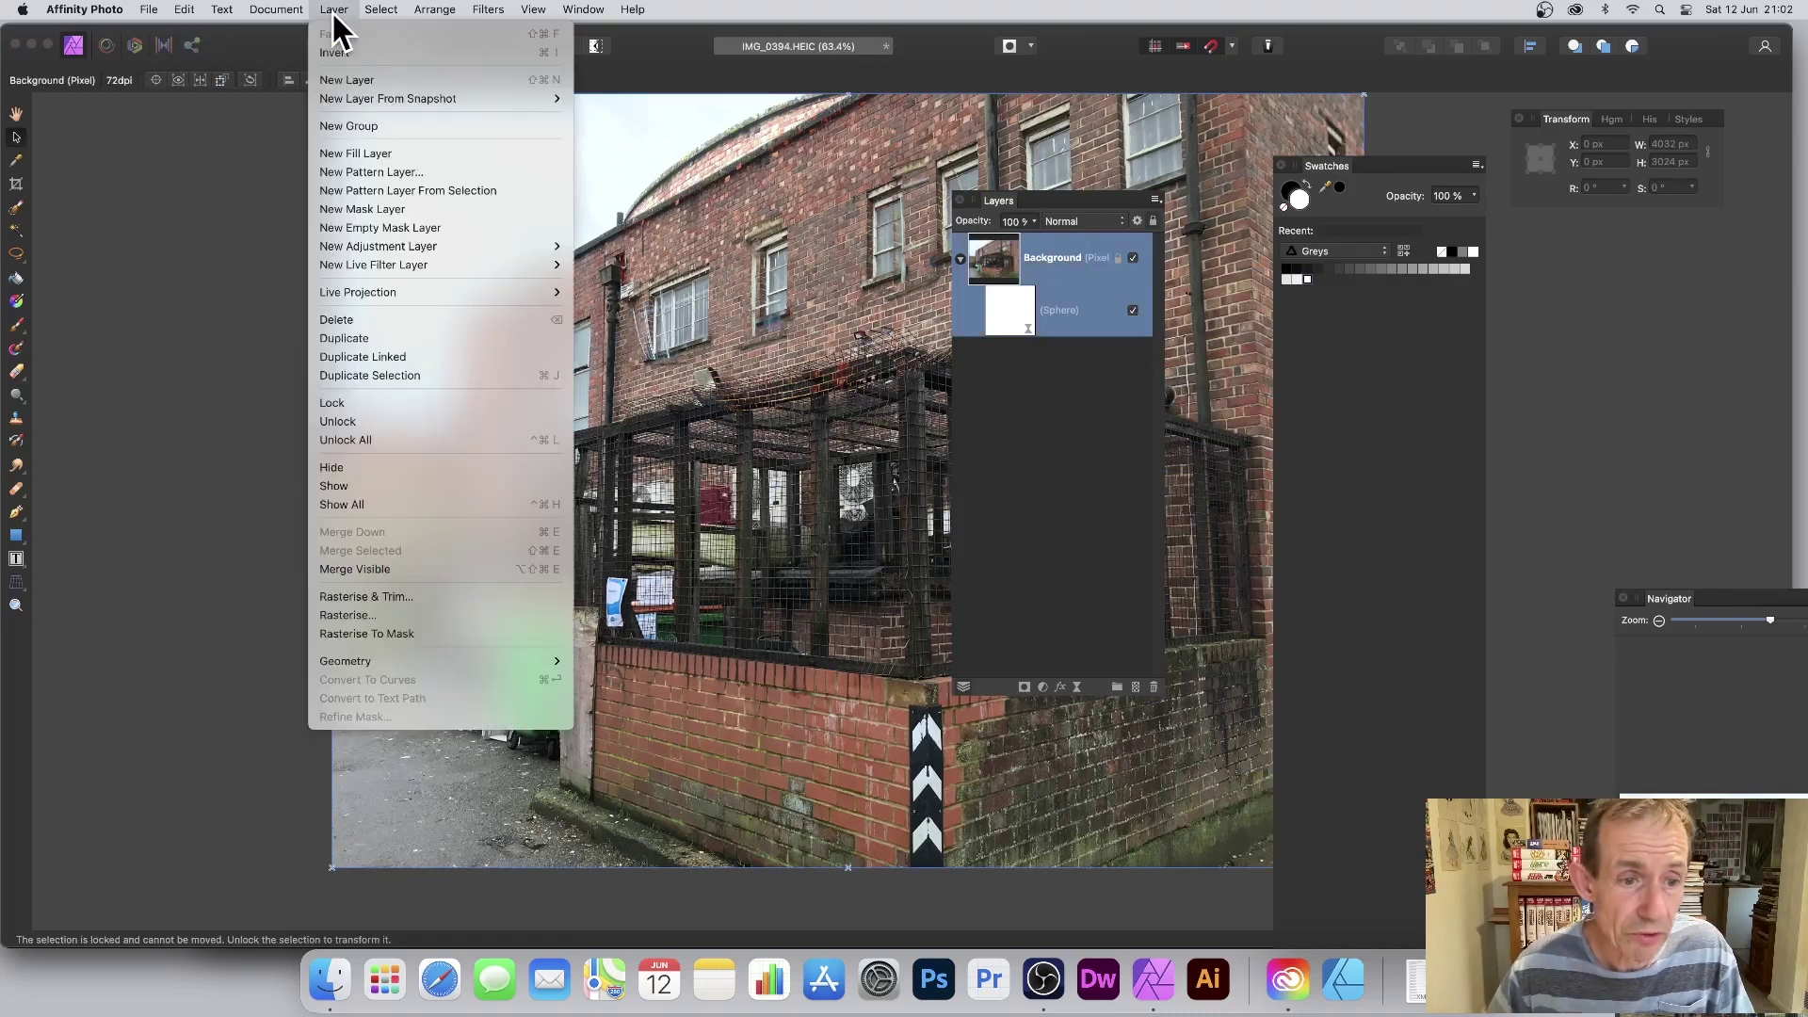
{"action": "left_click", "coordinate": [372, 568]}
{"action": "scroll", "coordinate": [388, 545], "scroll_direction": "down", "scroll_amount": 1}
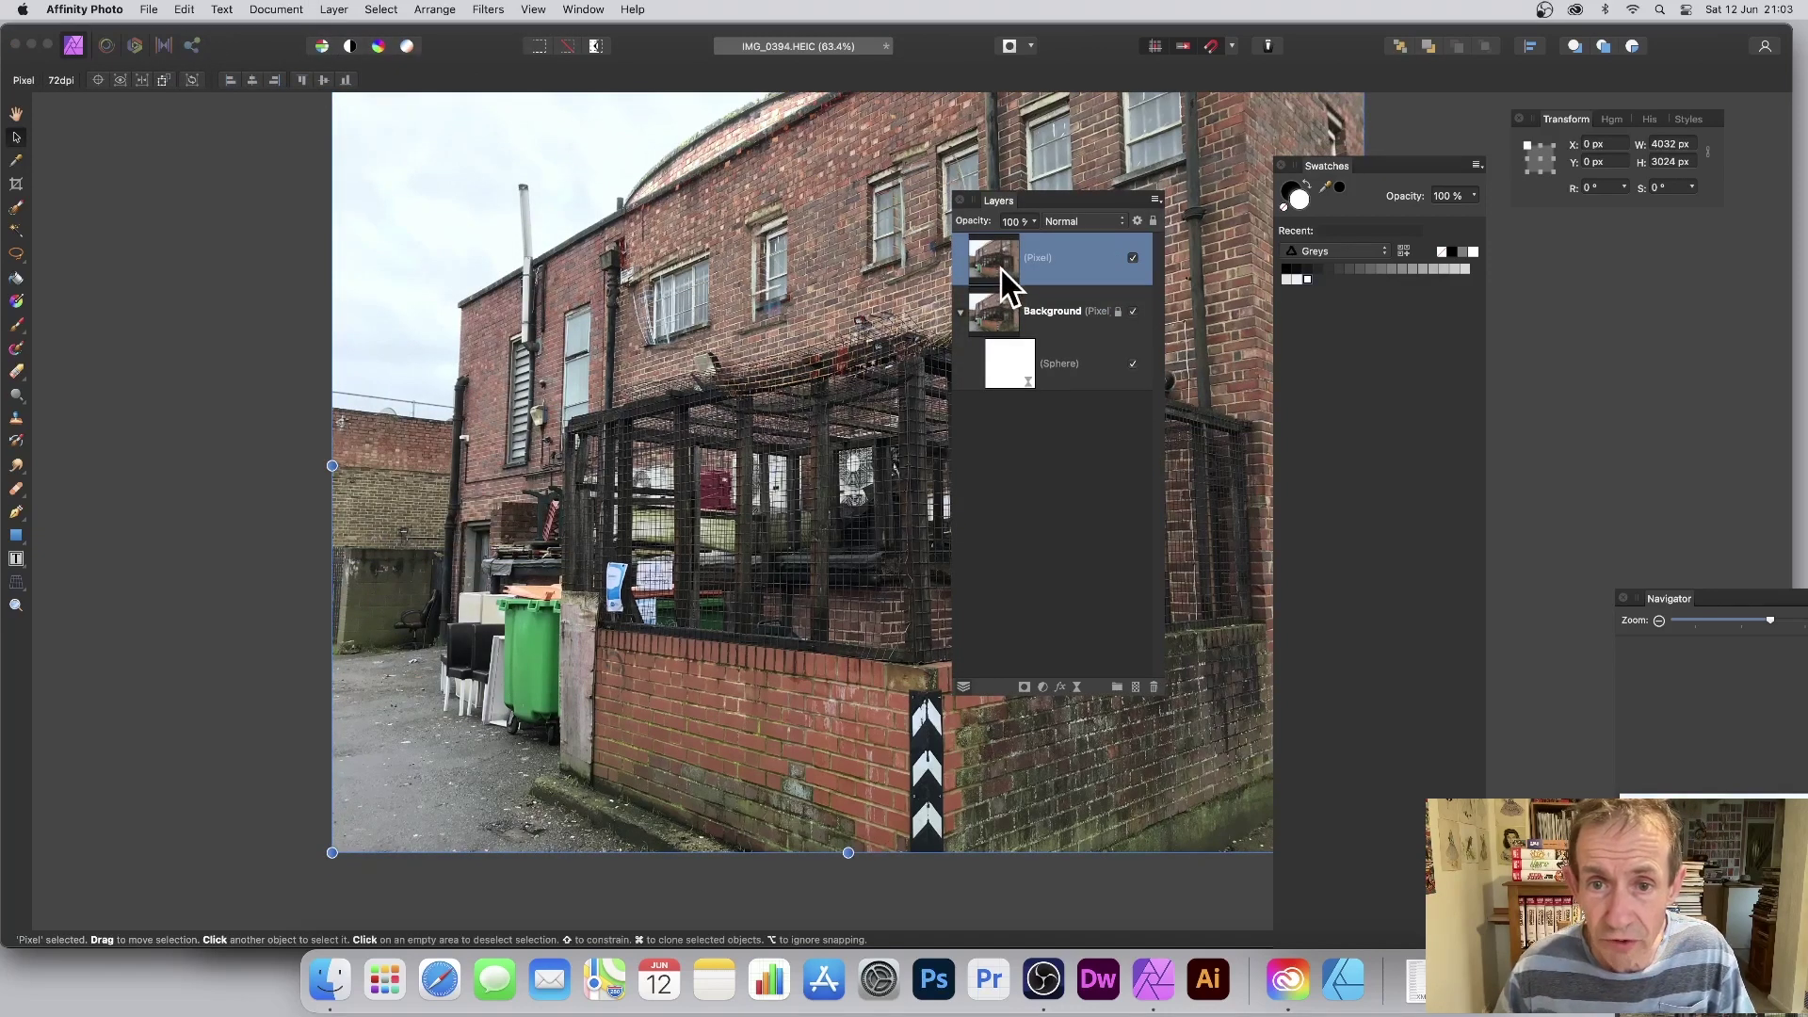
{"action": "left_click", "coordinate": [1059, 315]}
{"action": "left_click", "coordinate": [1133, 313]}
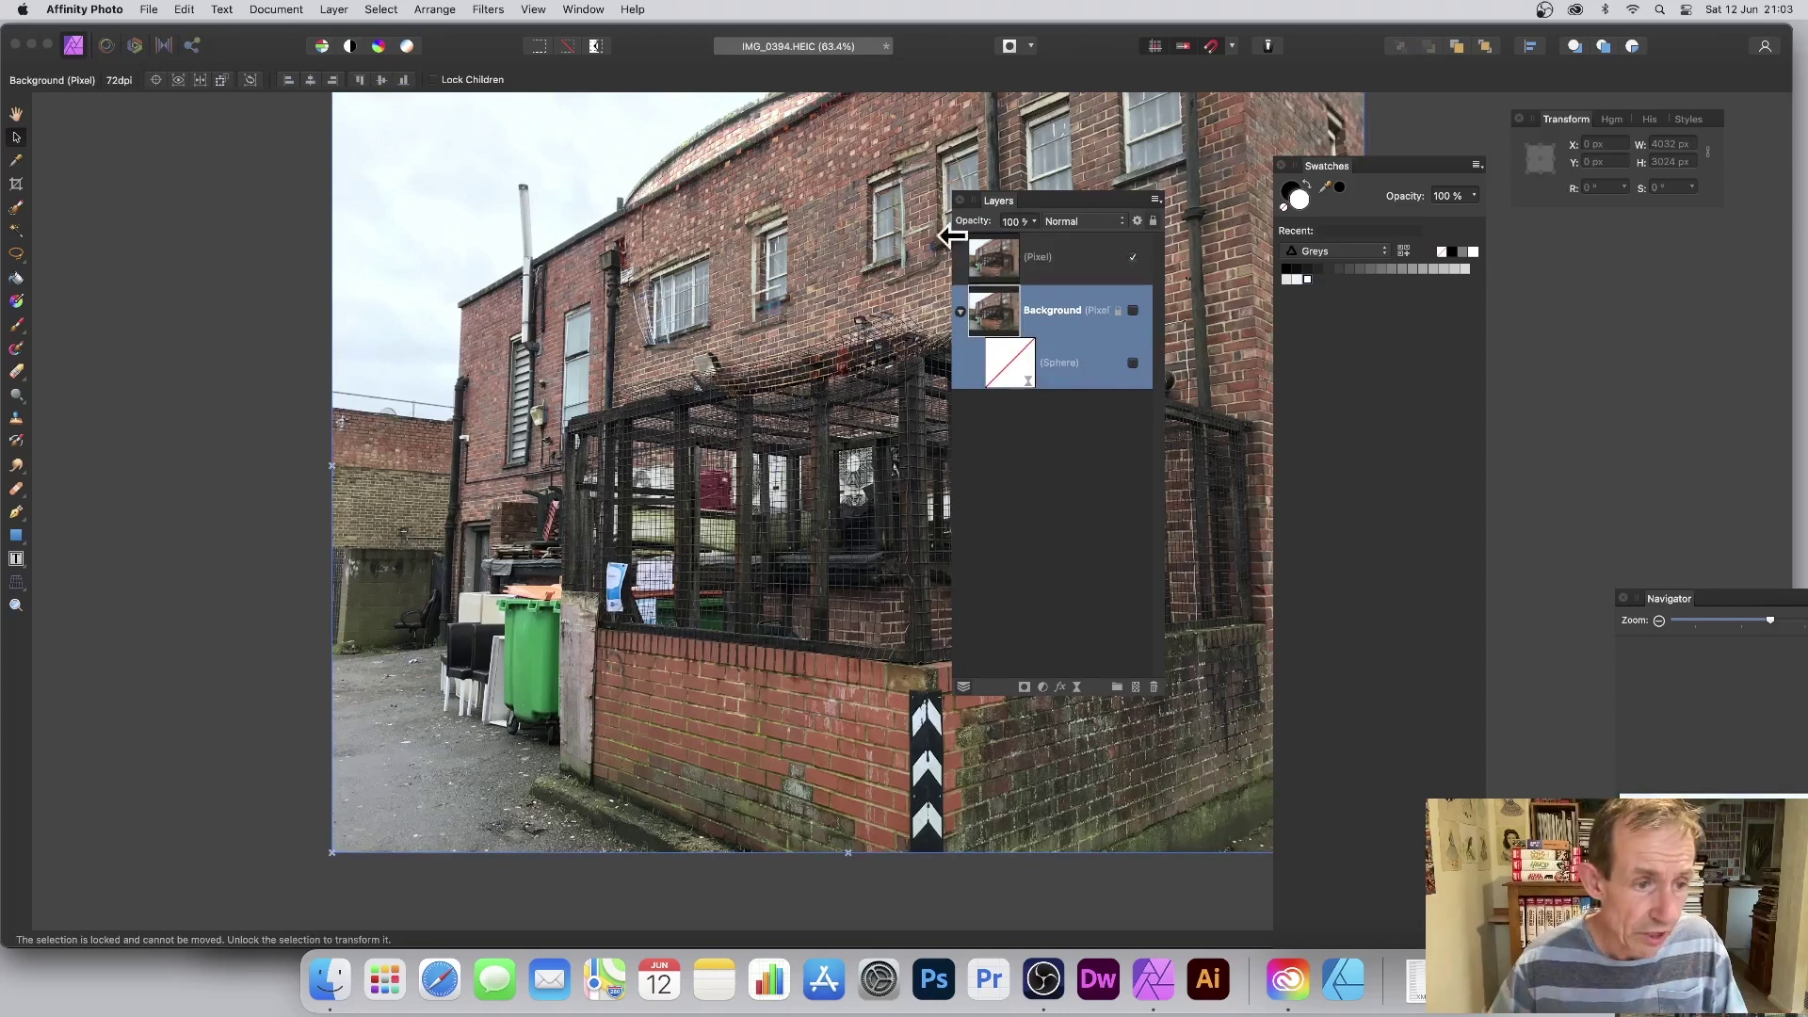
Draw a white triangle over the cage and move its layer above the merged pixel layer
{"action": "left_click", "coordinate": [16, 539]}
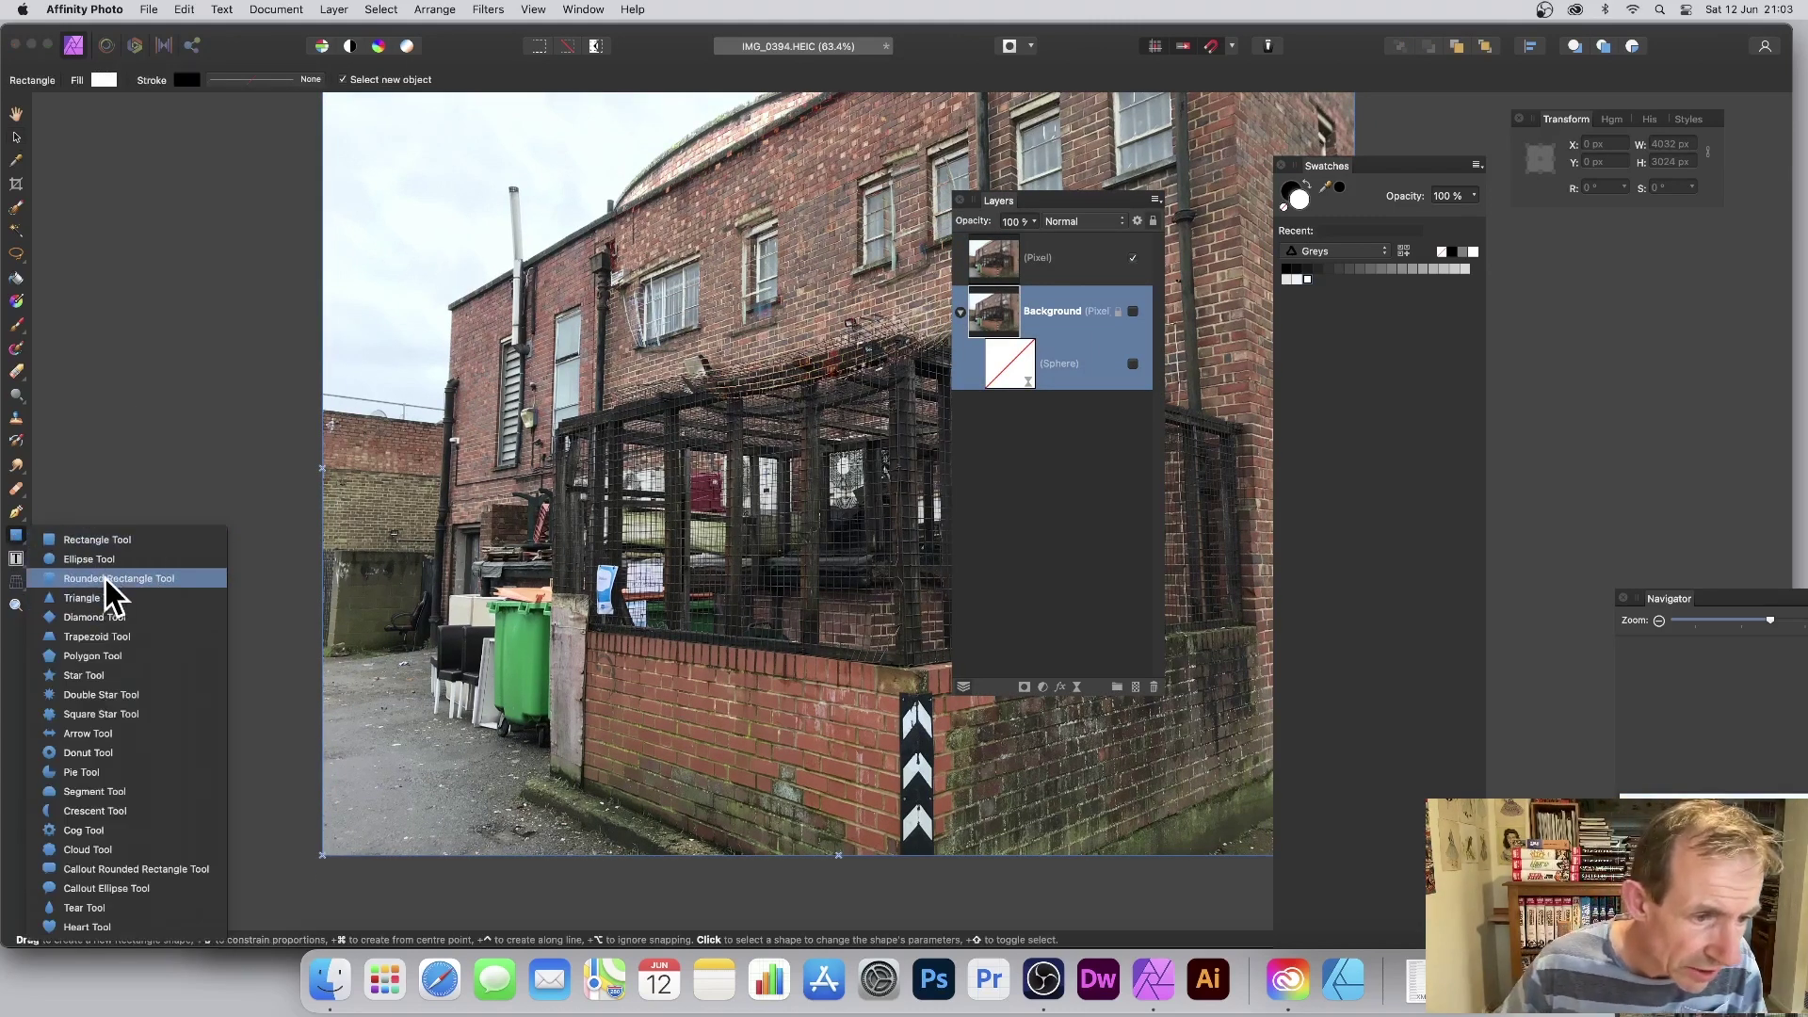
{"action": "left_click", "coordinate": [103, 599]}
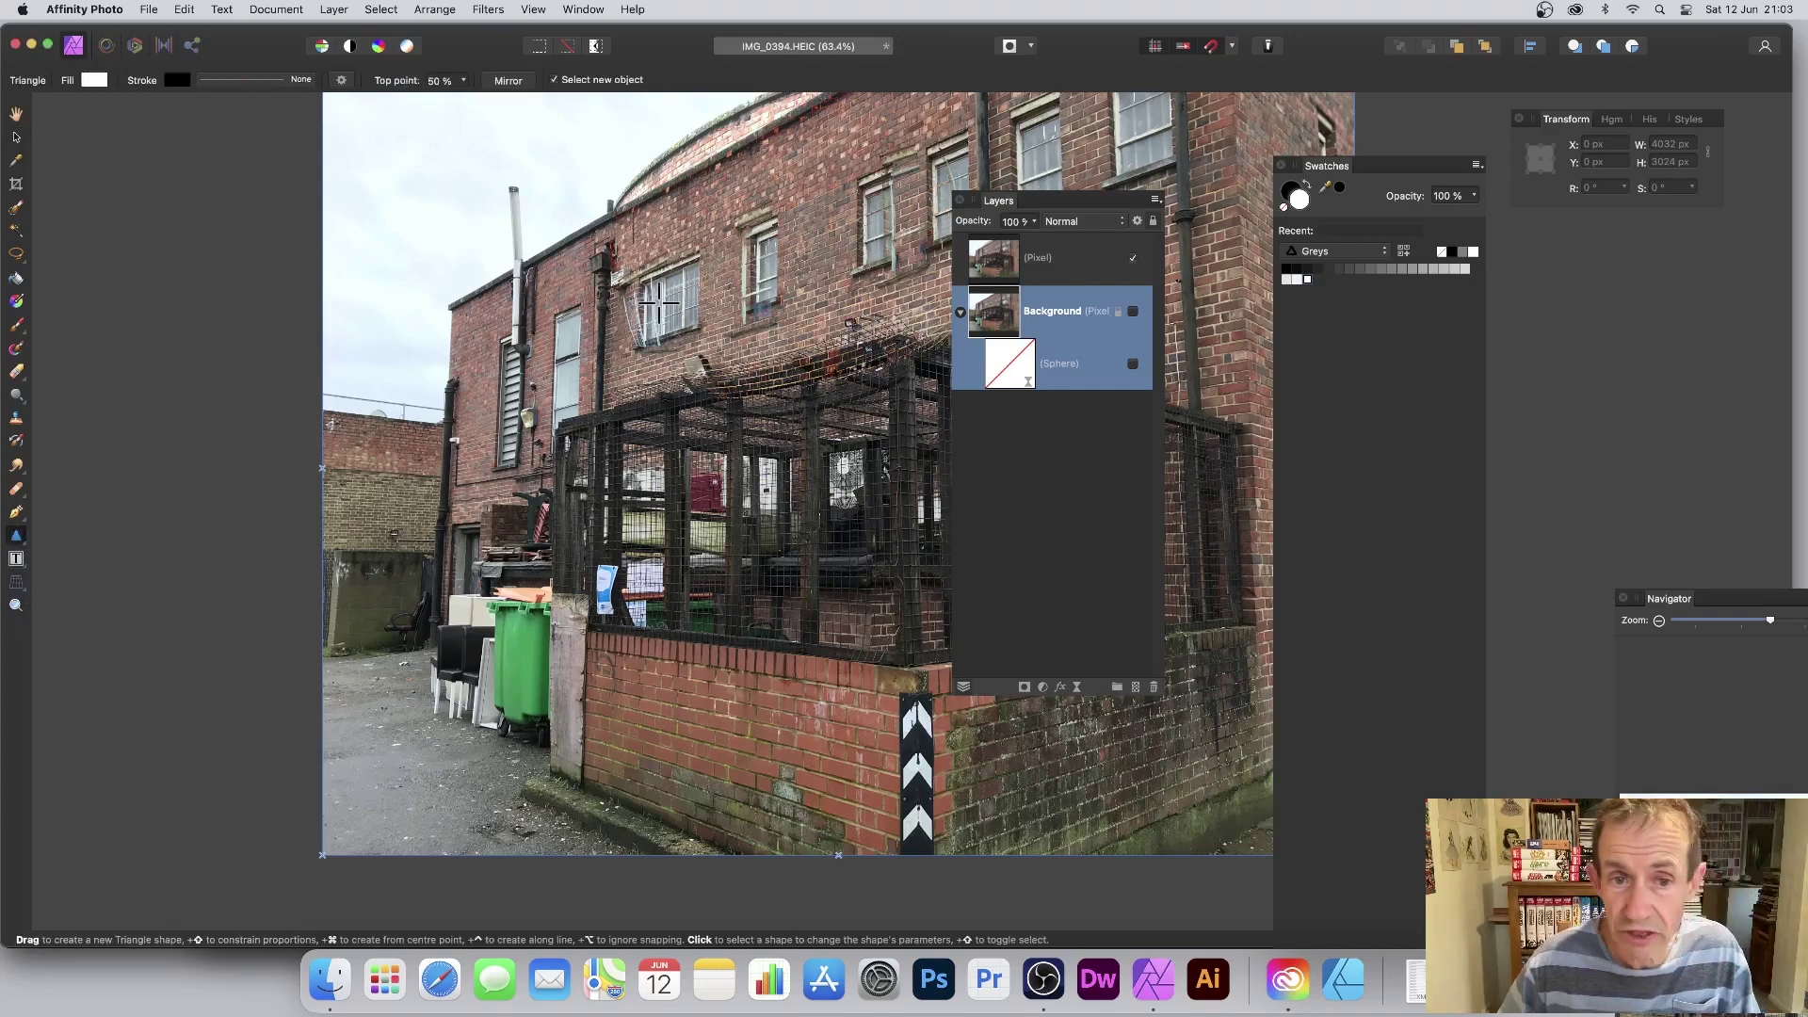
{"action": "left_click_drag", "start_coordinate": [660, 303], "coordinate": [888, 674]}
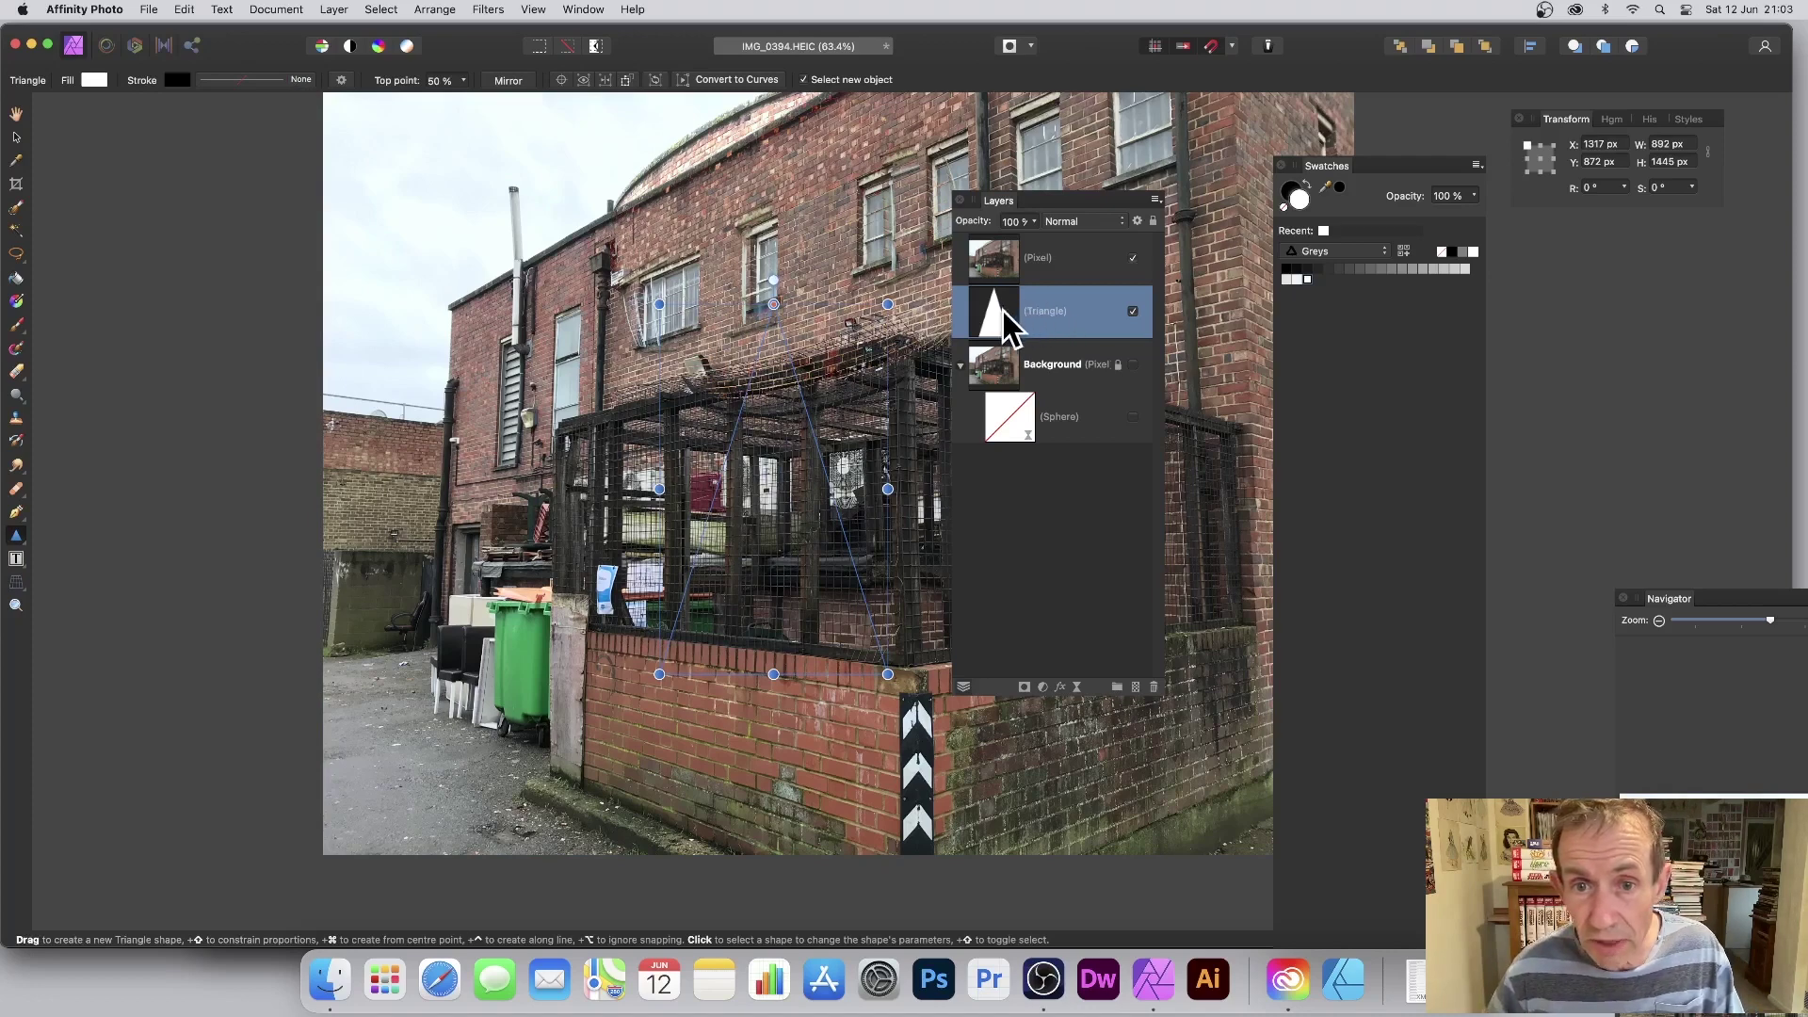
{"action": "left_click_drag", "start_coordinate": [1000, 250], "coordinate": [998, 231]}
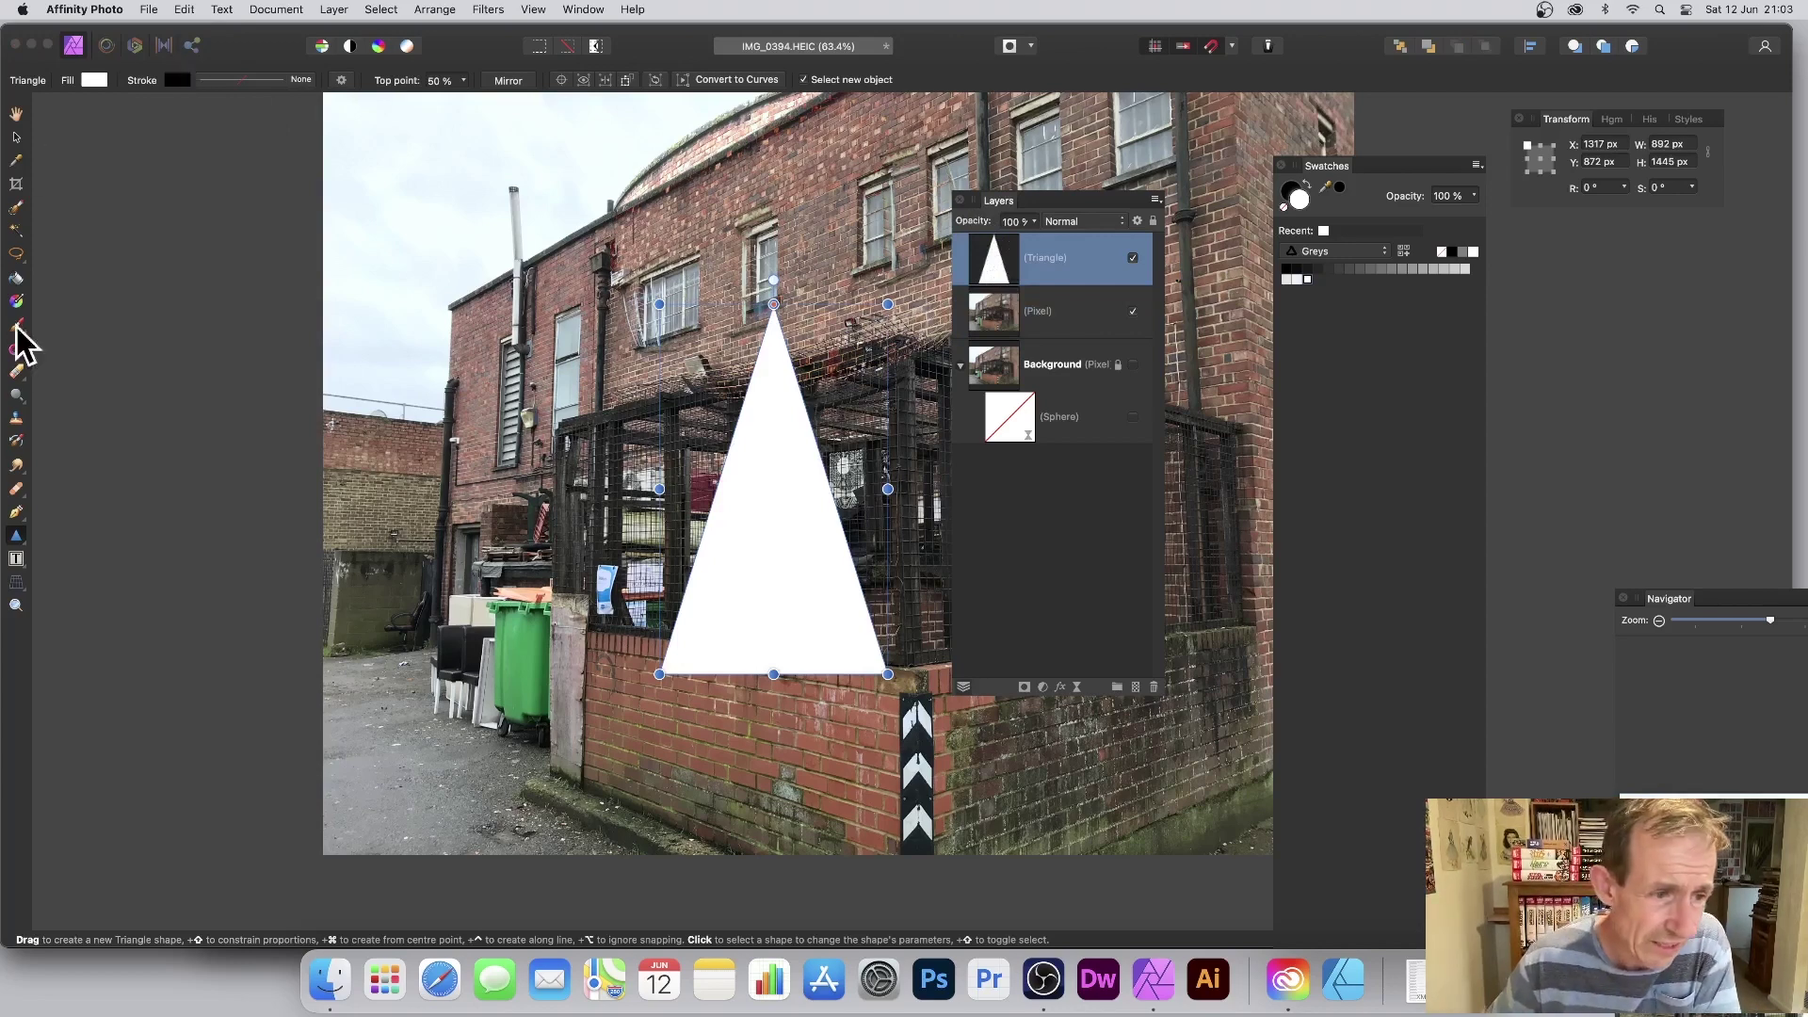
{"action": "left_click", "coordinate": [15, 534]}
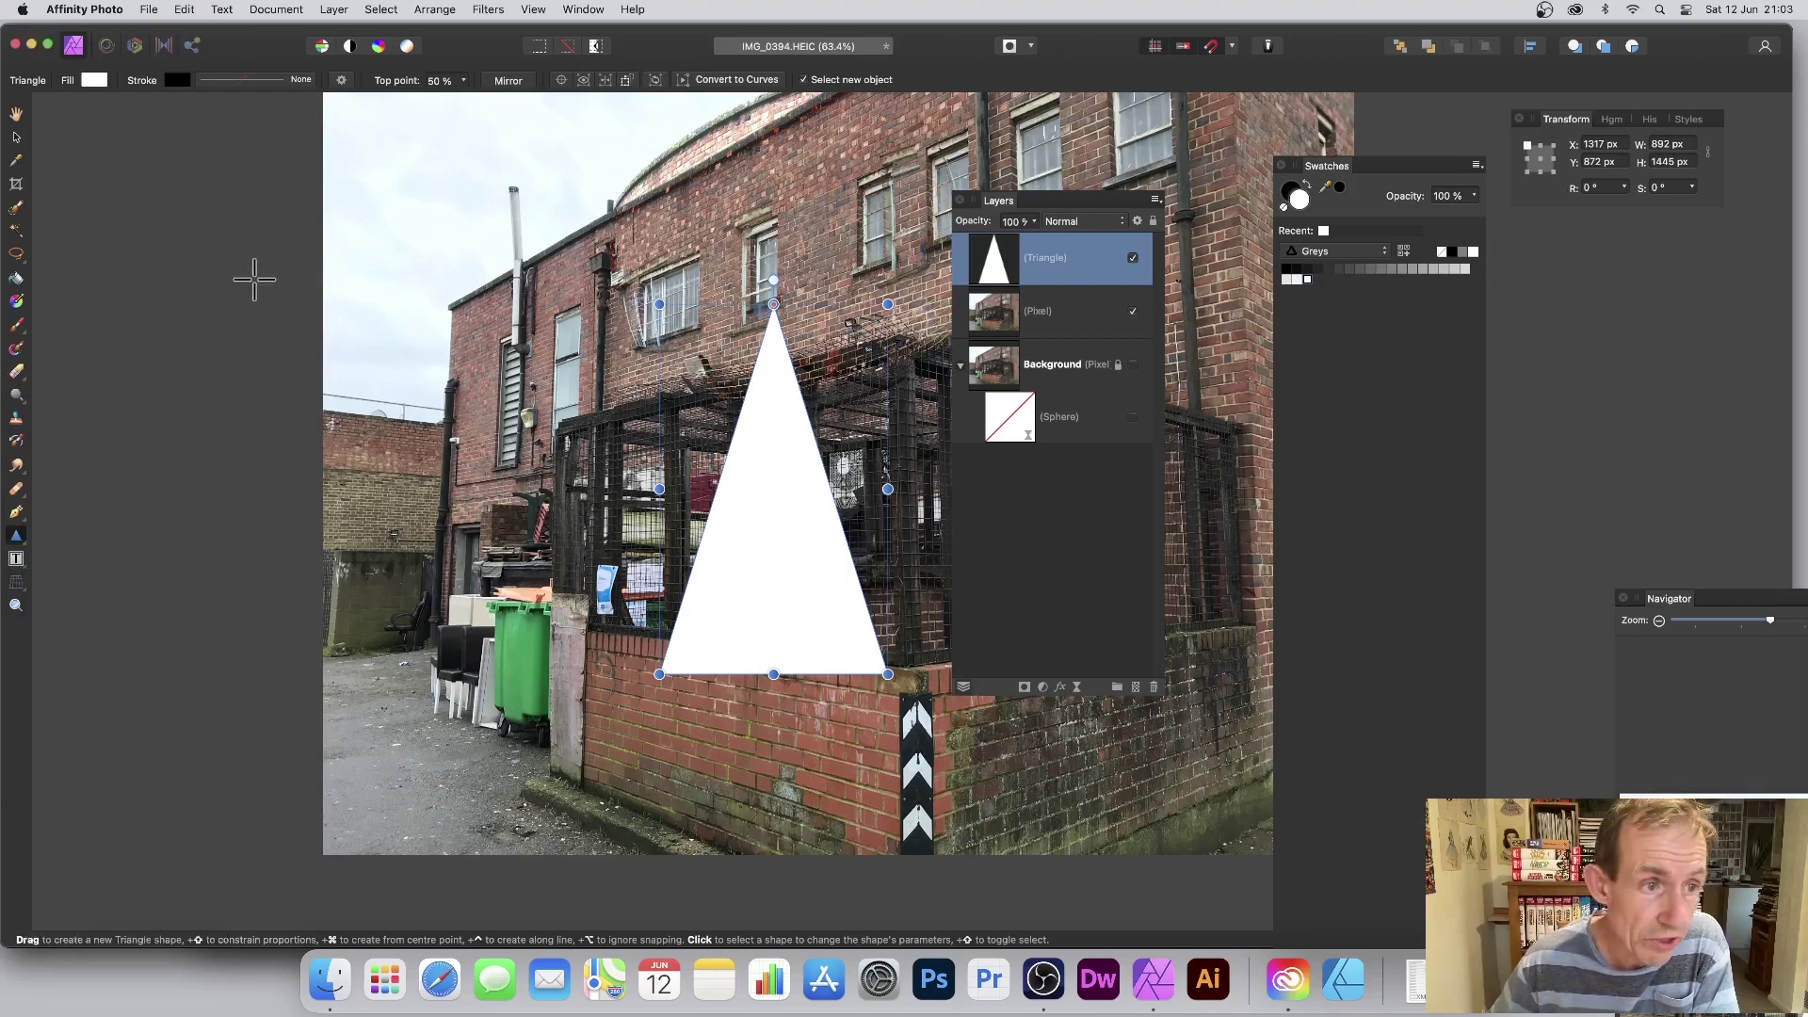
Start a Spherical distortion on the triangle and centre the bulge on it
{"action": "left_click", "coordinate": [484, 11]}
{"action": "mouse_move", "coordinate": [306, 14]}
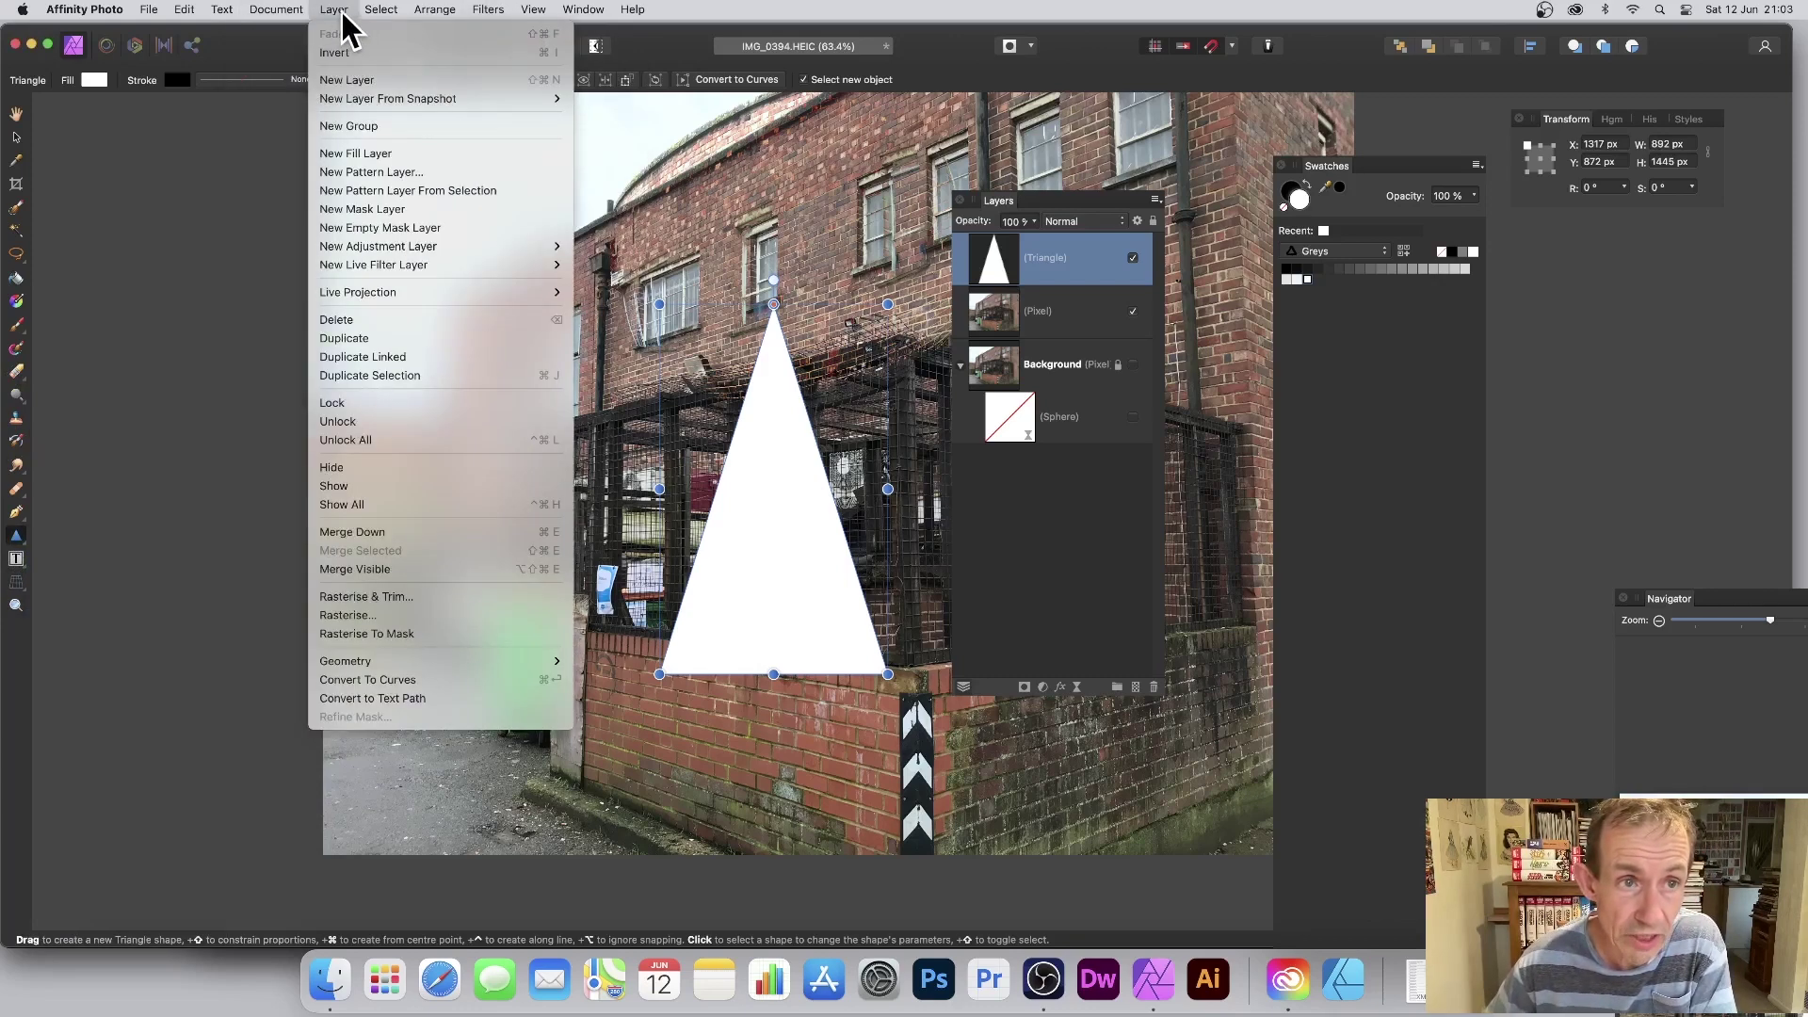
{"action": "mouse_move", "coordinate": [499, 14]}
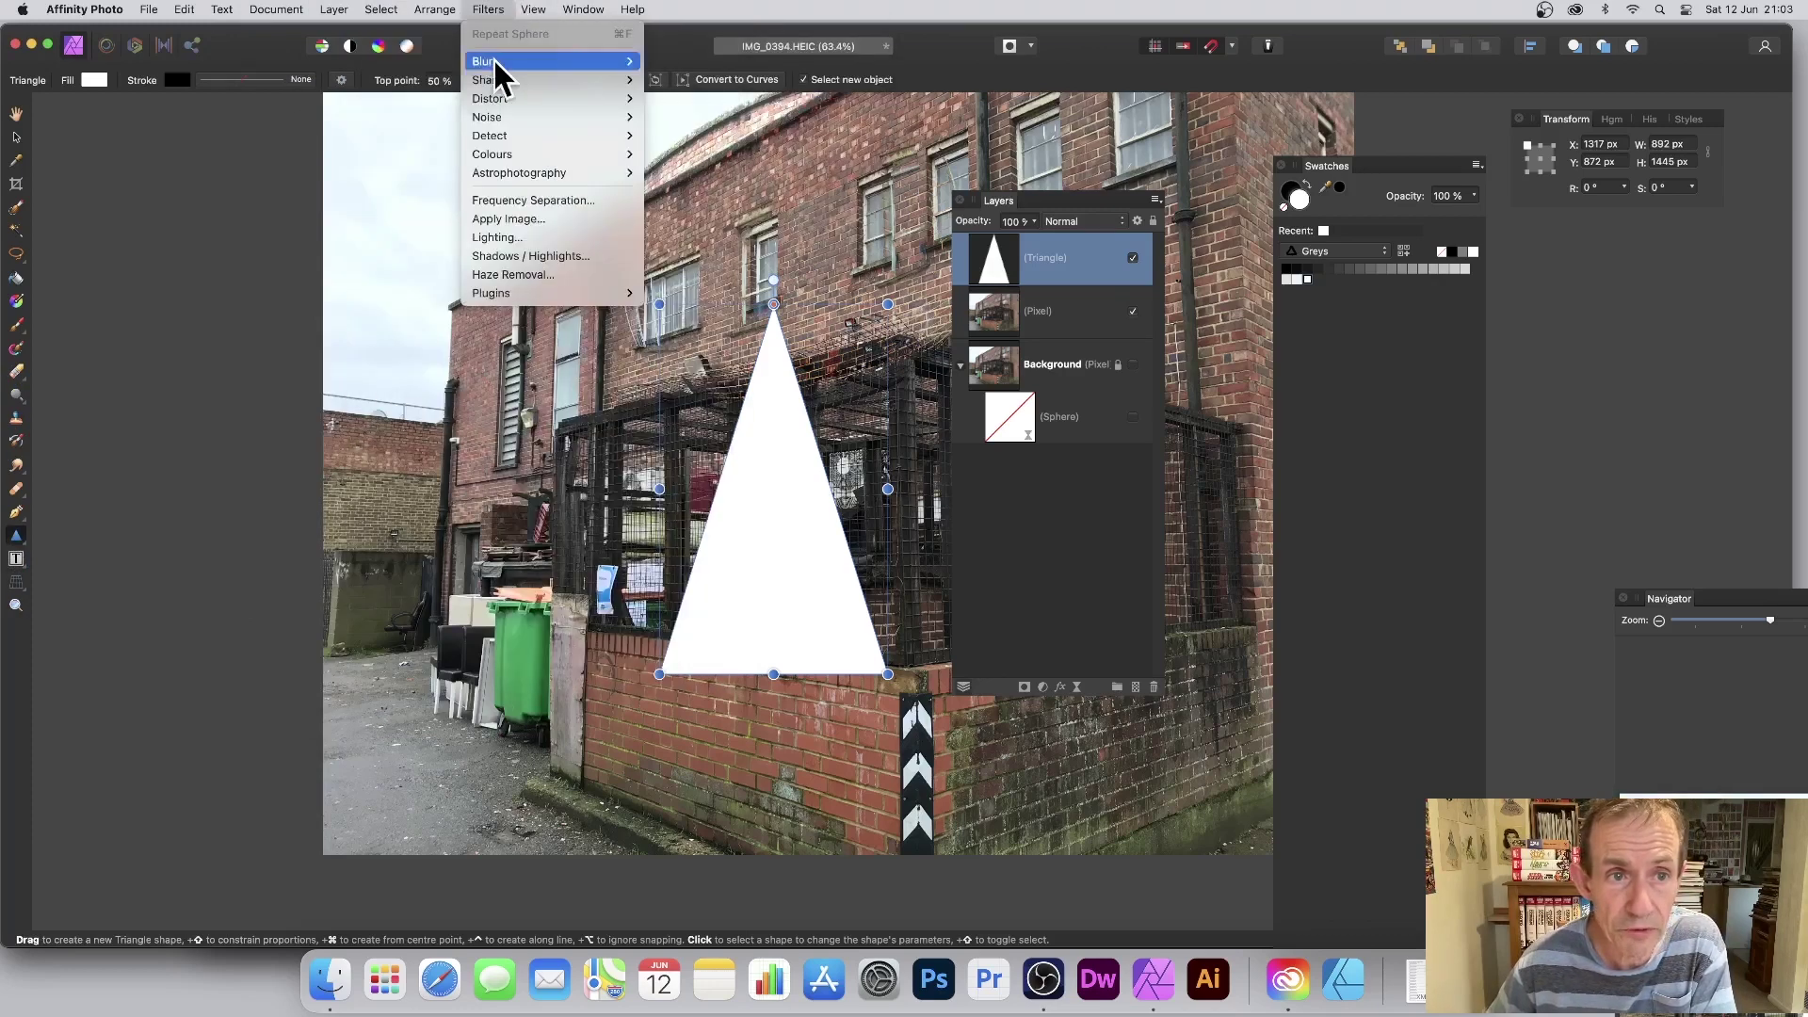
{"action": "mouse_move", "coordinate": [490, 97]}
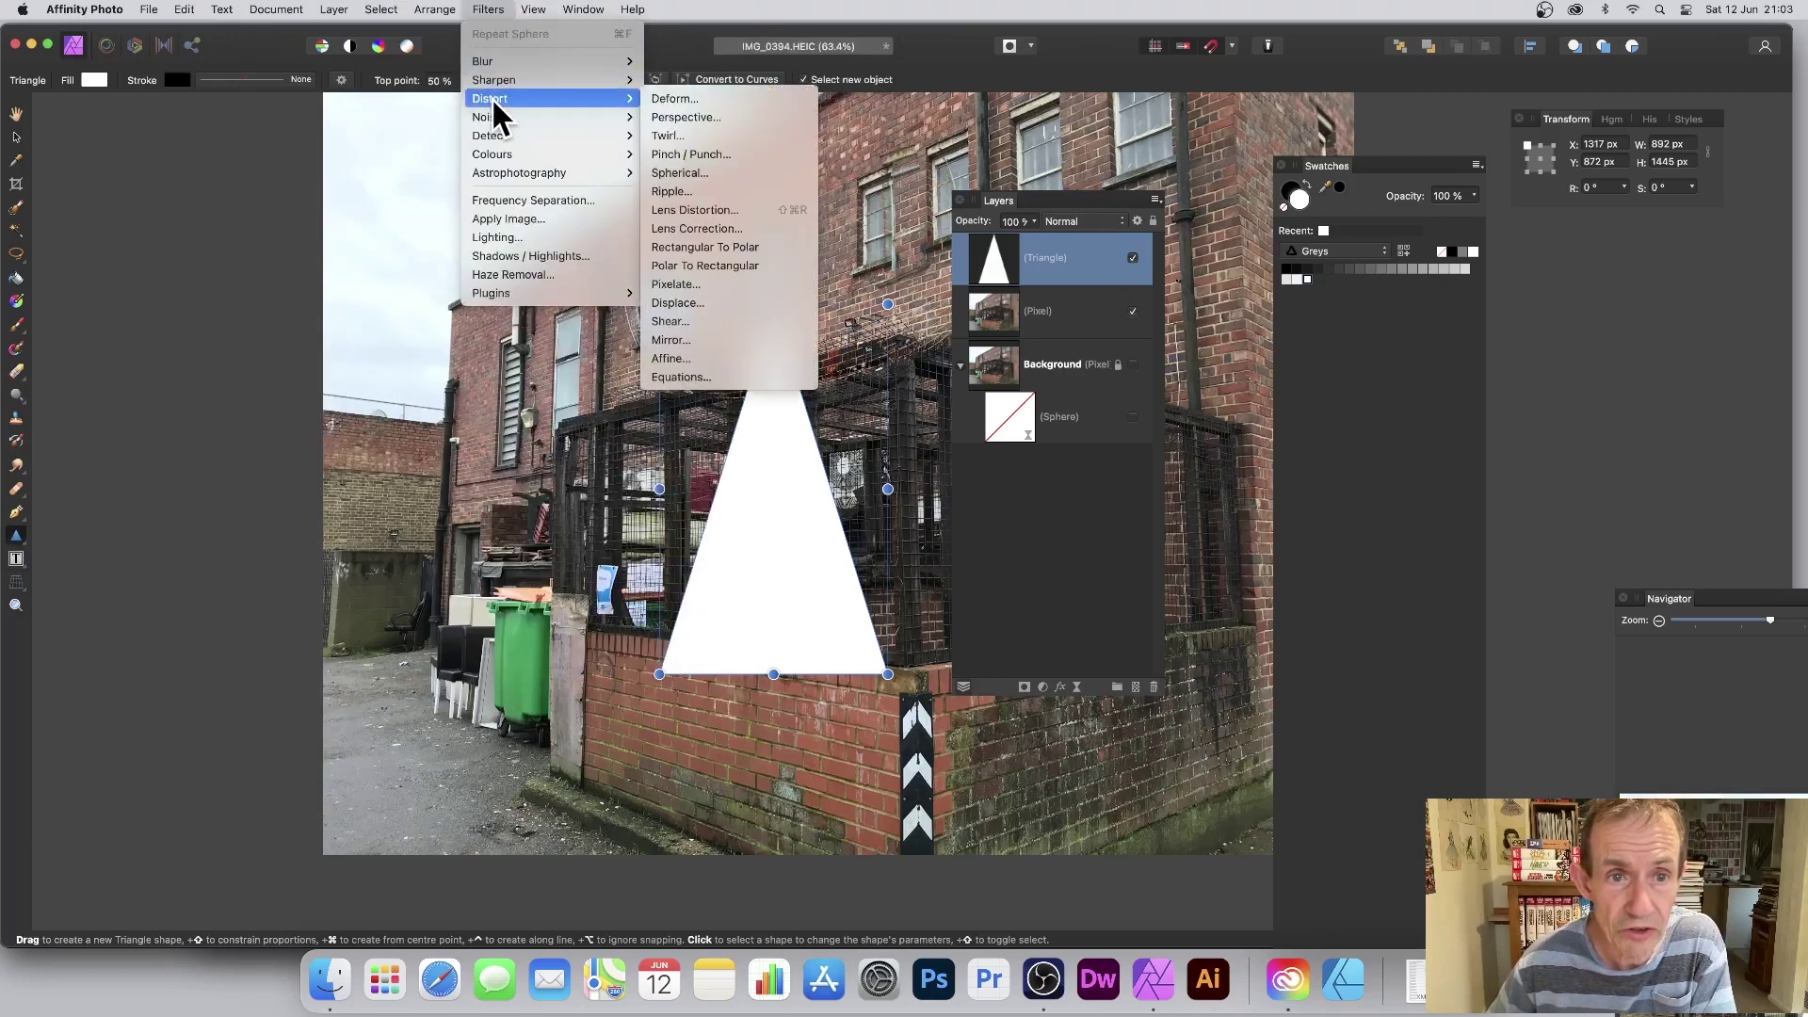
{"action": "left_click", "coordinate": [697, 173]}
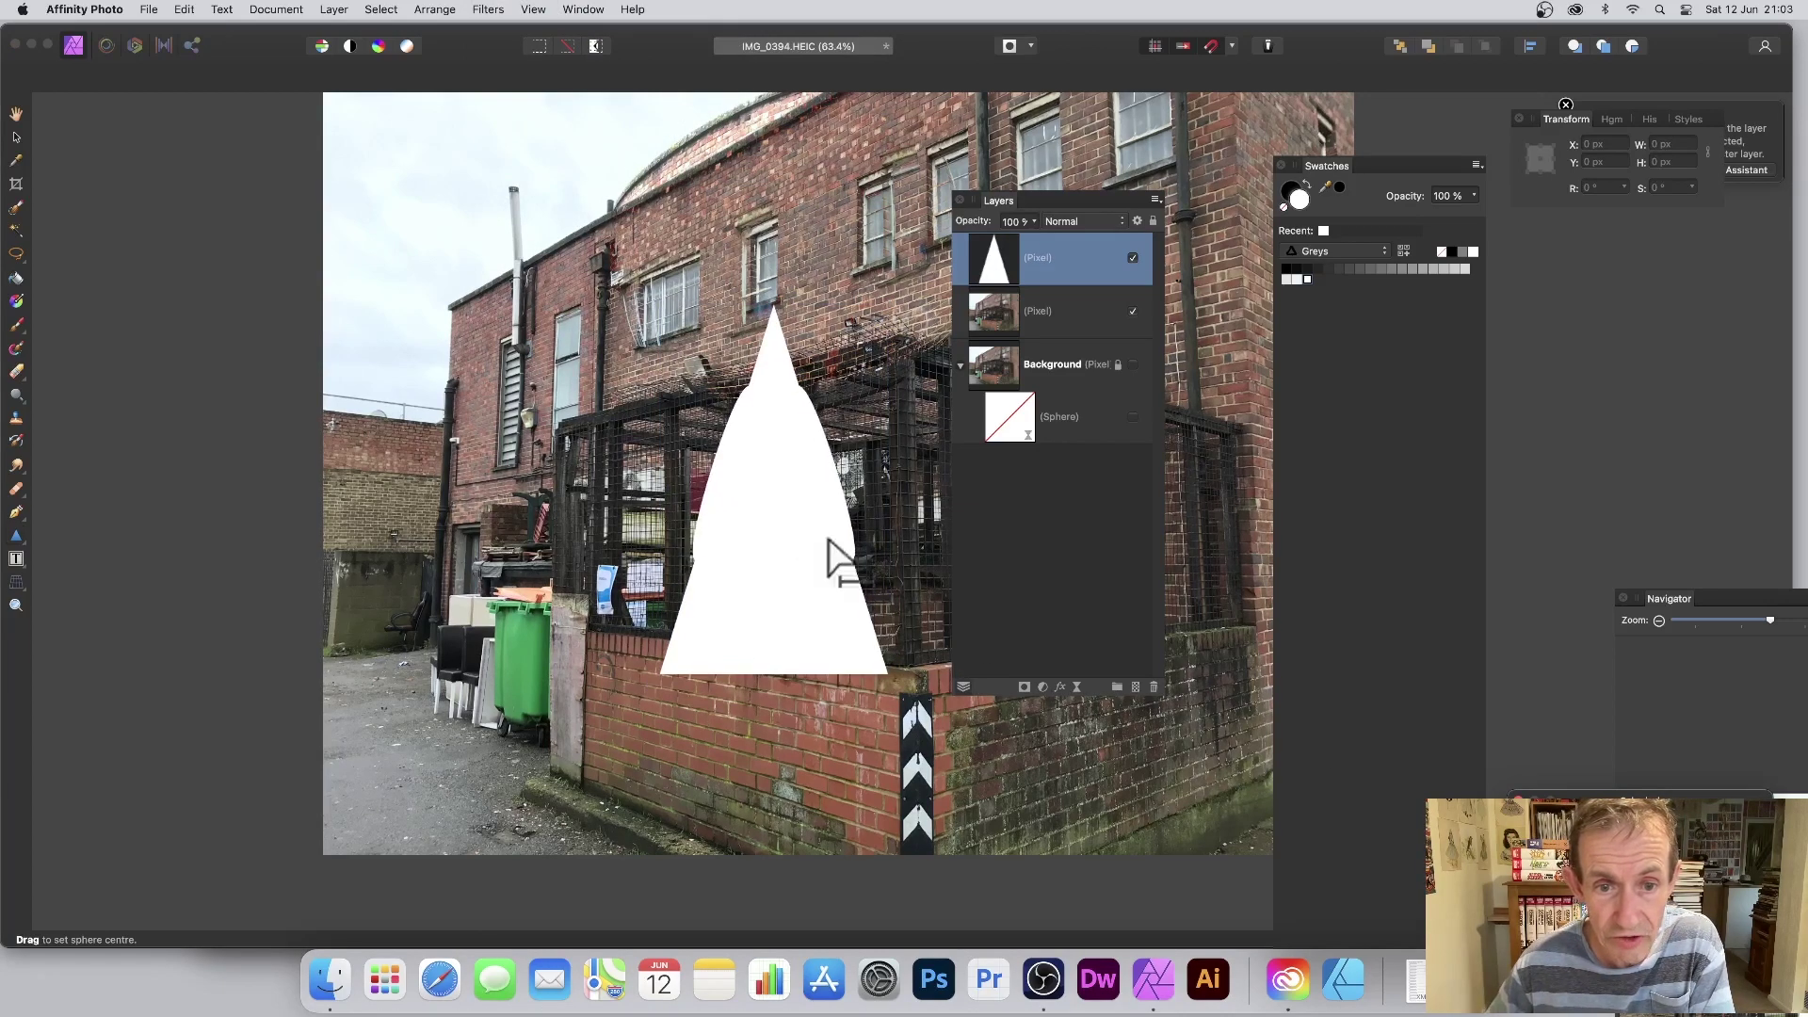
{"action": "left_click_drag", "start_coordinate": [828, 557], "coordinate": [753, 457]}
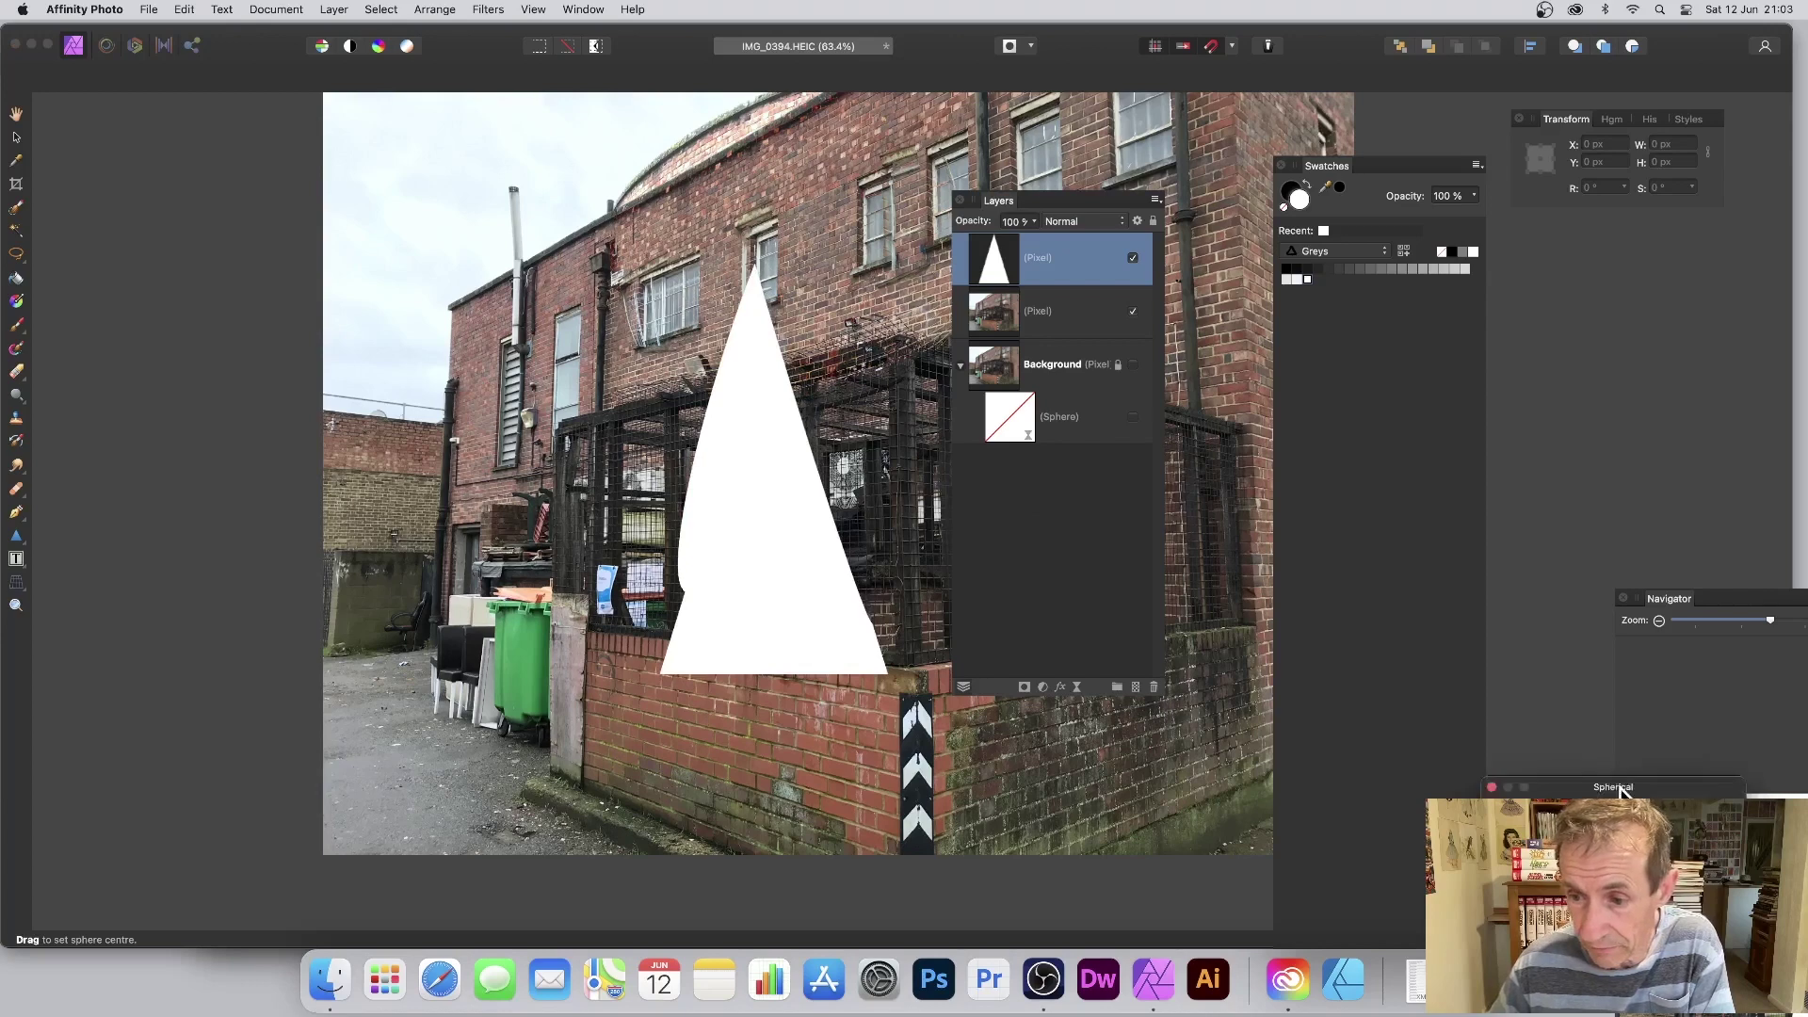
{"action": "left_click_drag", "start_coordinate": [1619, 793], "coordinate": [1149, 489]}
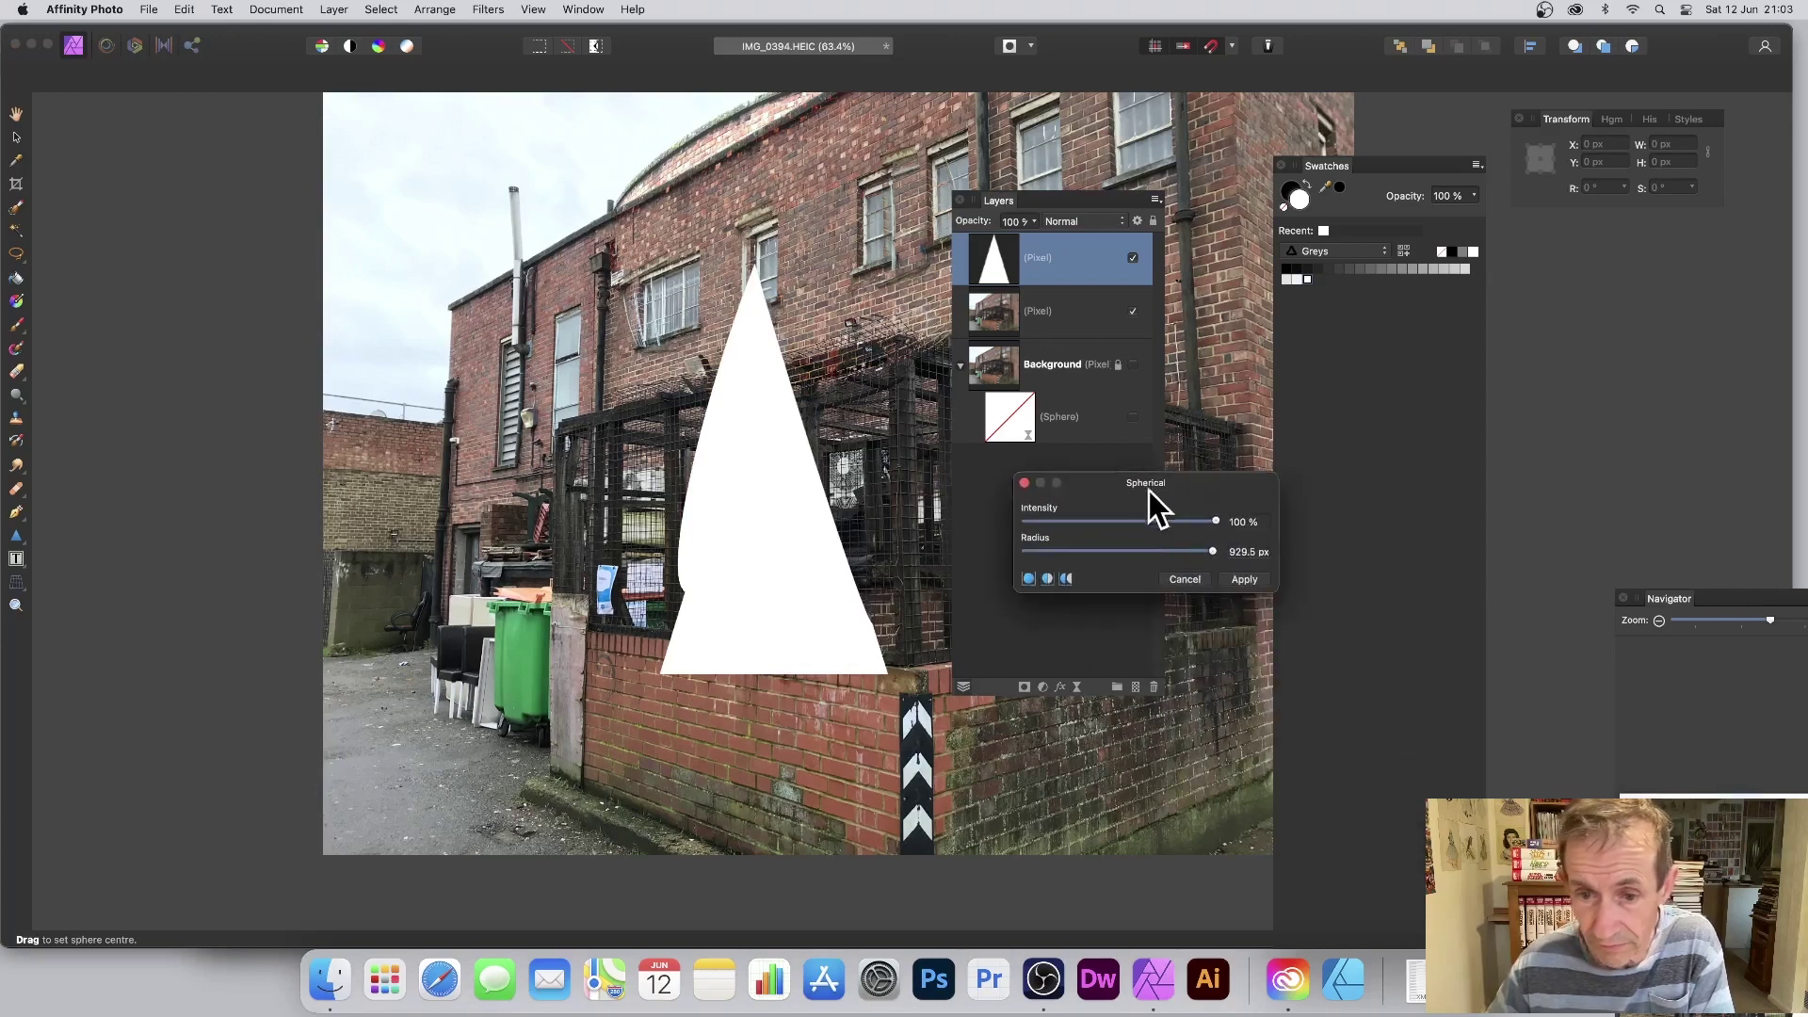
Set the sphere radius to 3000 px, reposition the centre to curve the triangle, and apply
{"action": "left_click", "coordinate": [1234, 551]}
{"action": "type", "text": "3000"}
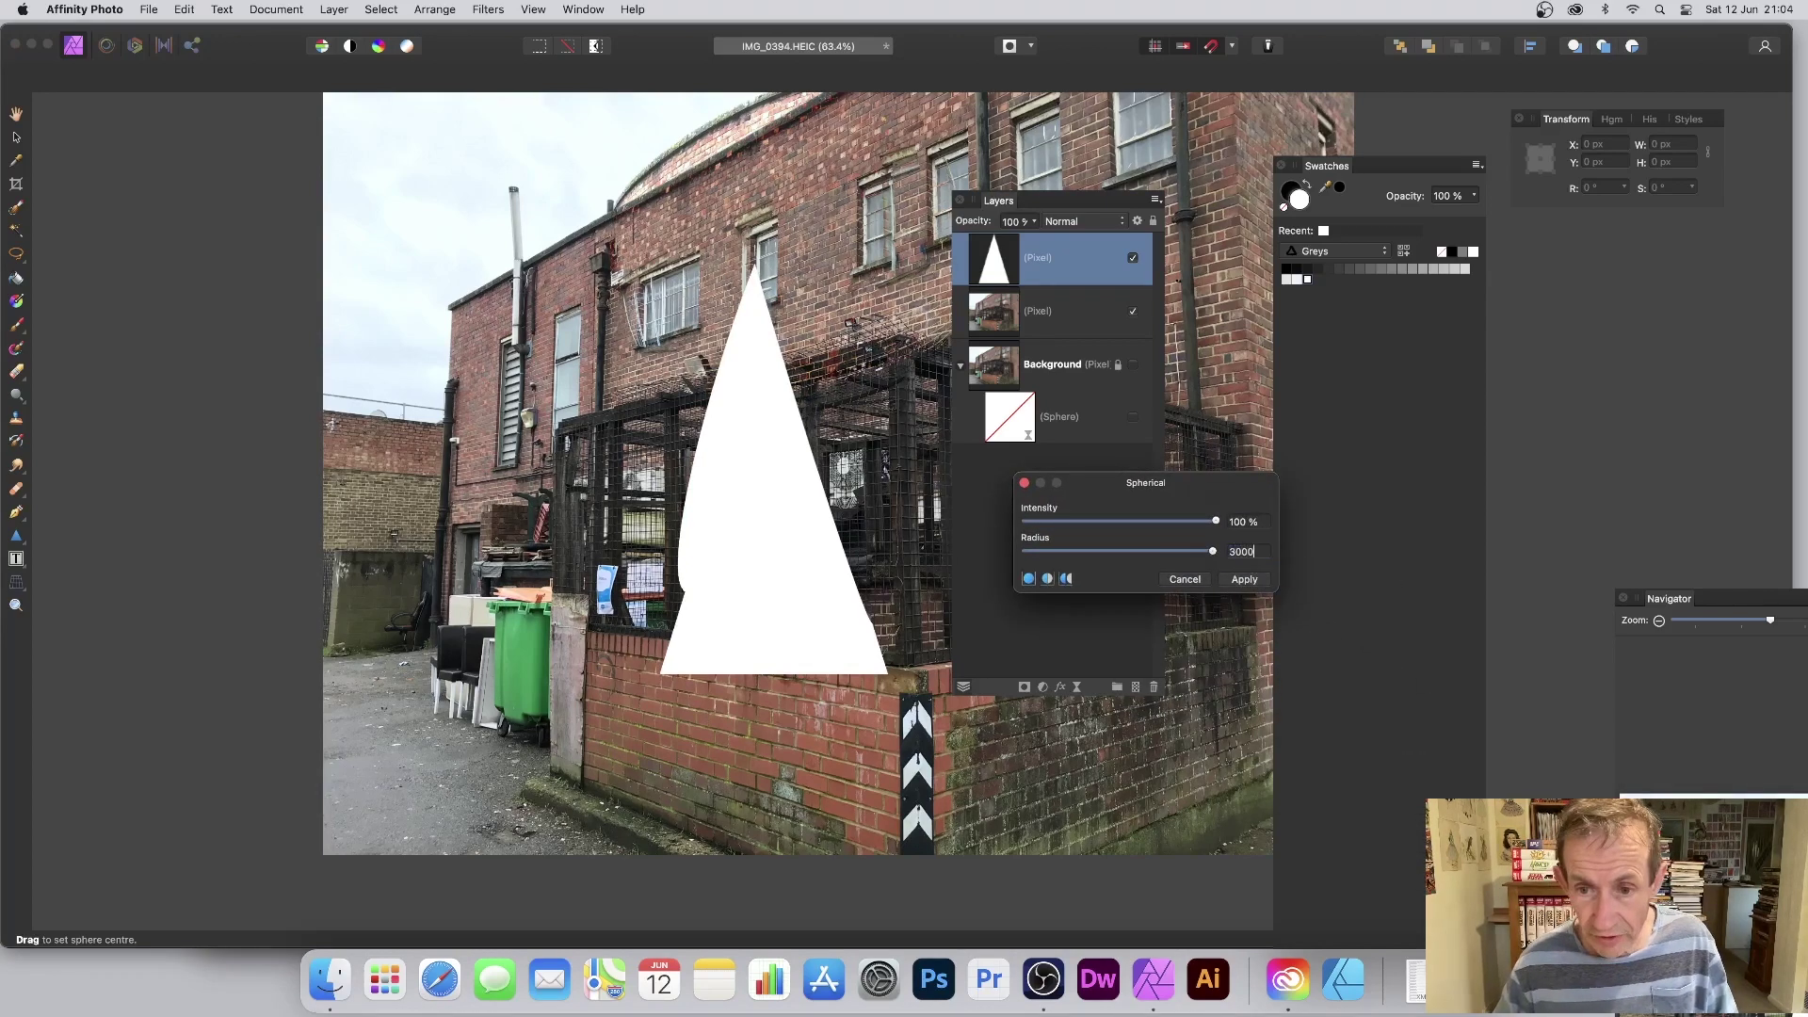
{"action": "key", "text": "Tab"}
{"action": "left_click_drag", "start_coordinate": [859, 659], "coordinate": [1332, 750]}
{"action": "left_click", "coordinate": [1243, 579]}
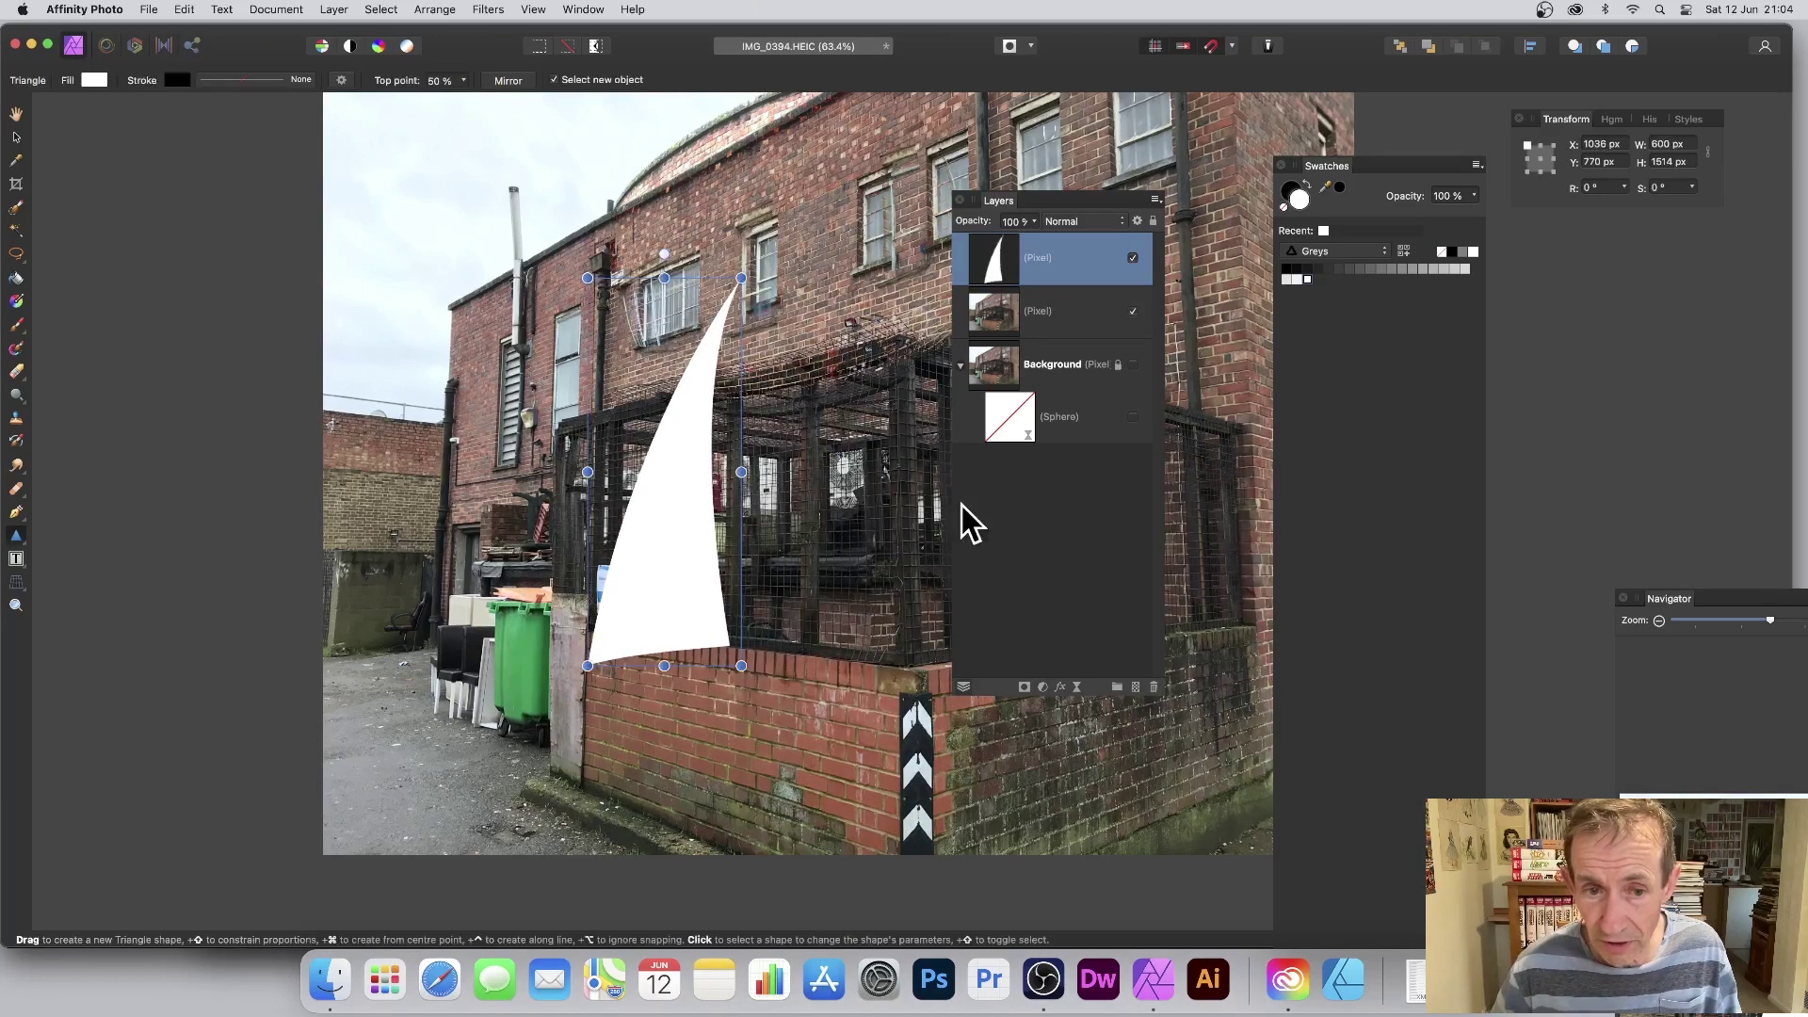
Delete the warped triangle layer and draw a white star on the photo
{"action": "key", "text": "BackSpace"}
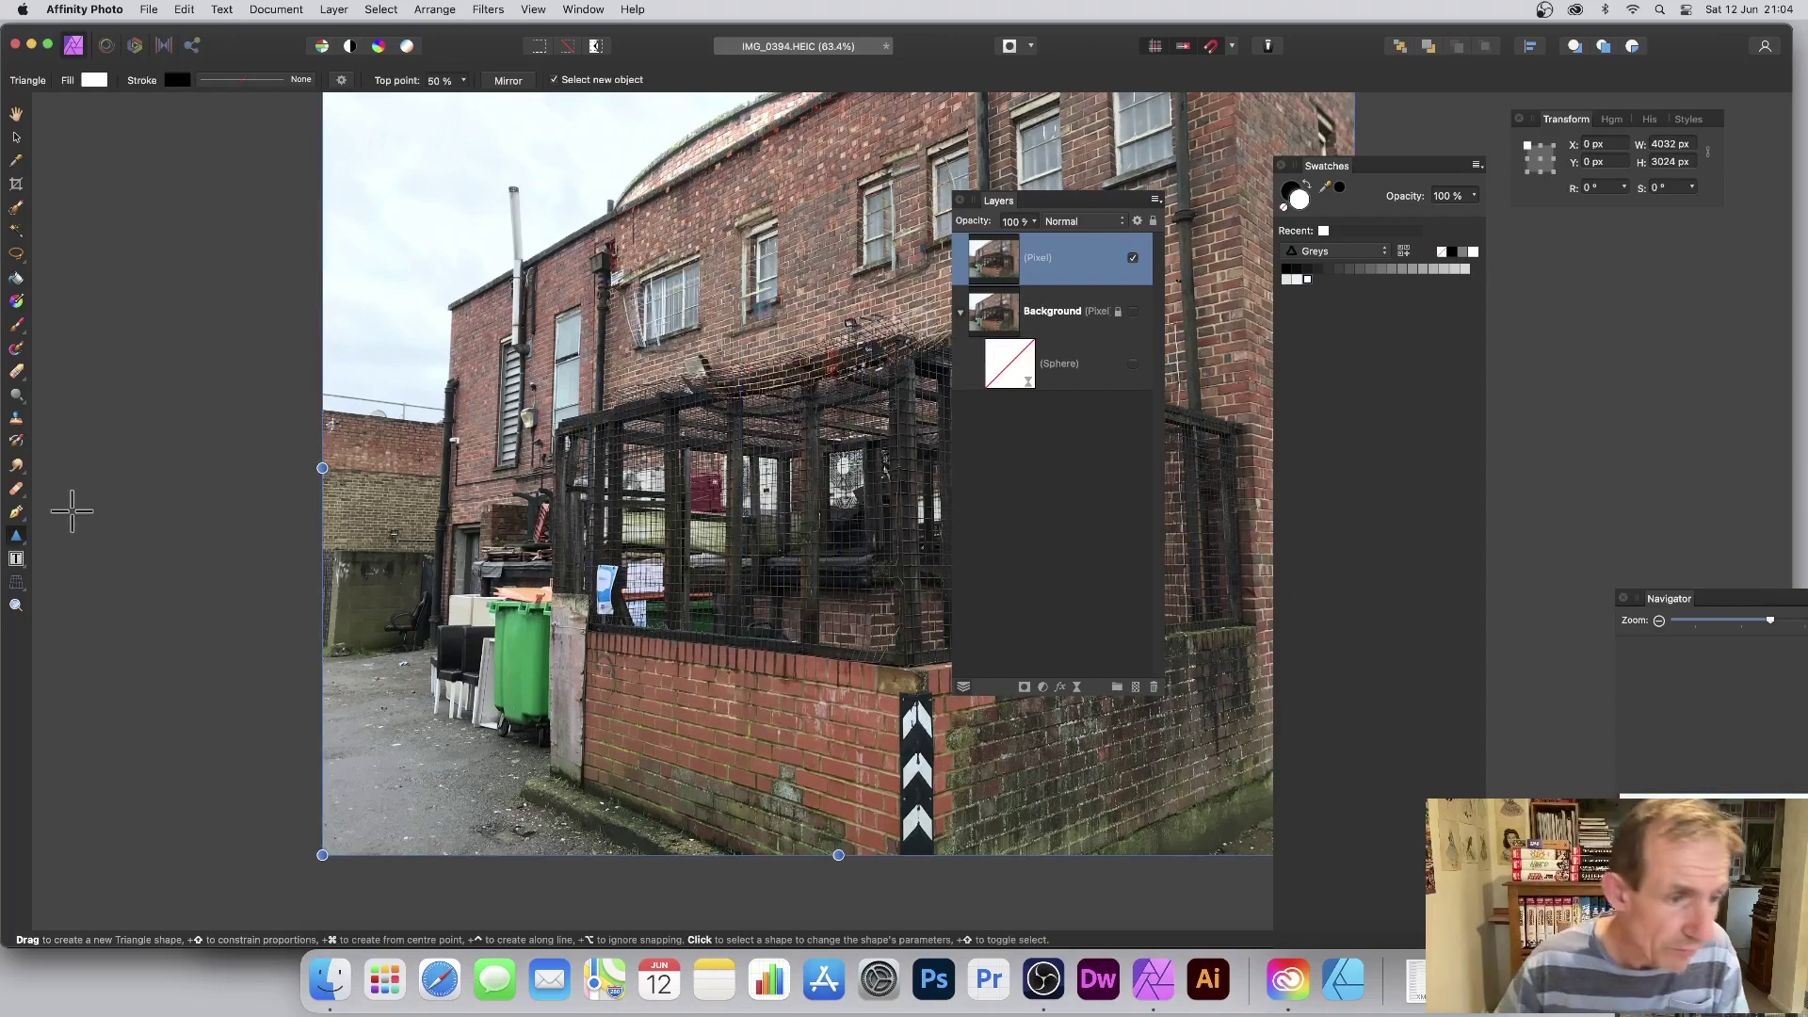
{"action": "left_click", "coordinate": [15, 540]}
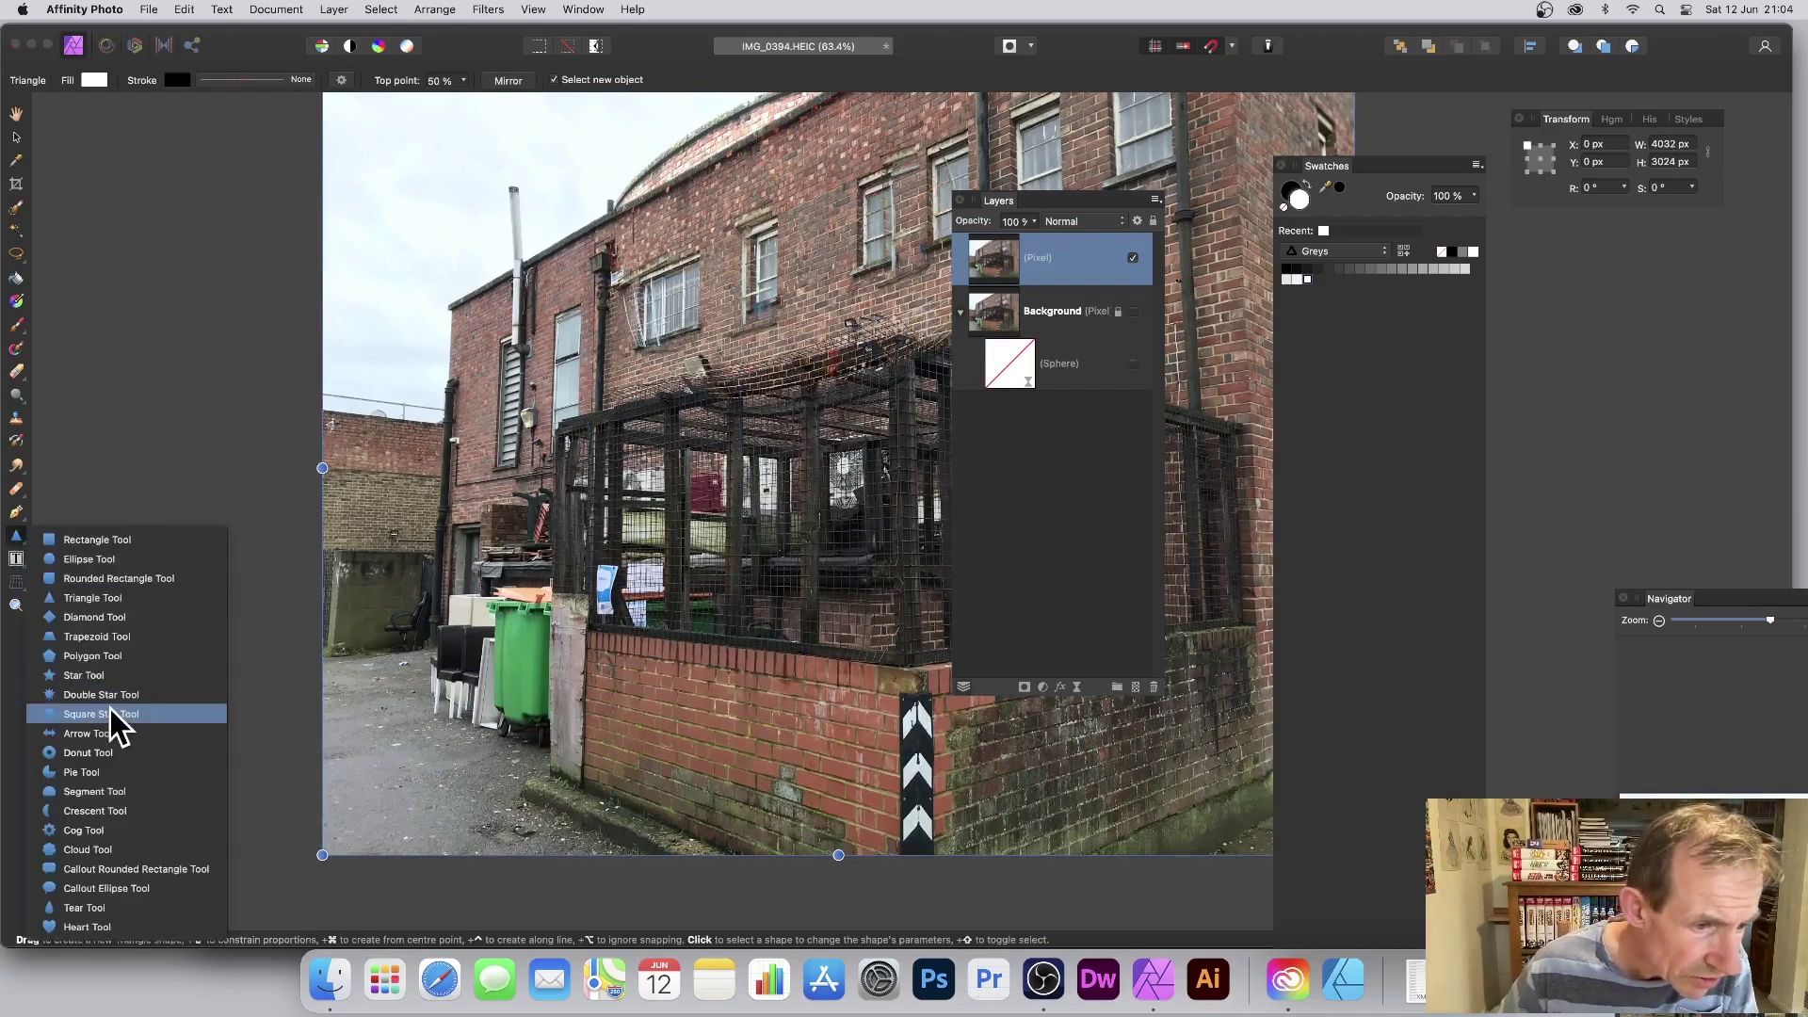
{"action": "left_click", "coordinate": [99, 677]}
{"action": "left_click_drag", "start_coordinate": [729, 478], "coordinate": [1036, 794]}
Move the star, enlarge it to about 1900 px across, and set it to 27 points
{"action": "left_click", "coordinate": [17, 138]}
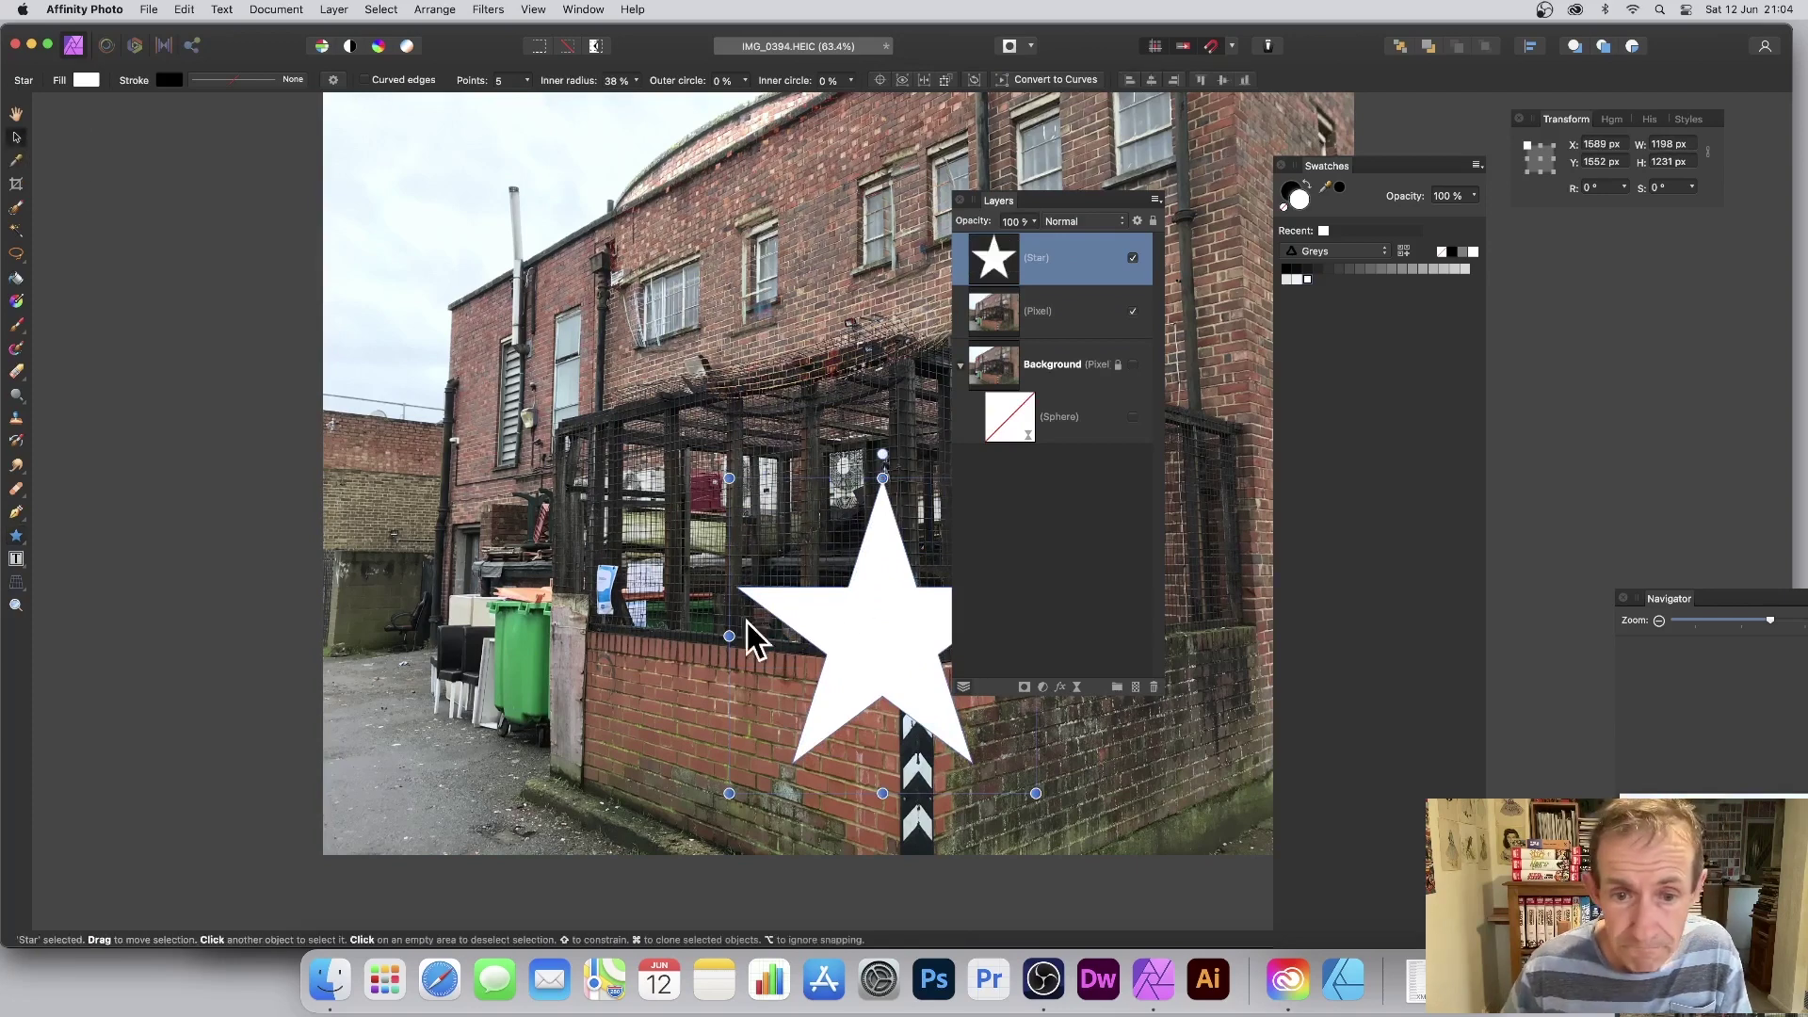
{"action": "left_click_drag", "start_coordinate": [885, 601], "coordinate": [600, 397]}
{"action": "left_click_drag", "start_coordinate": [750, 589], "coordinate": [931, 761]}
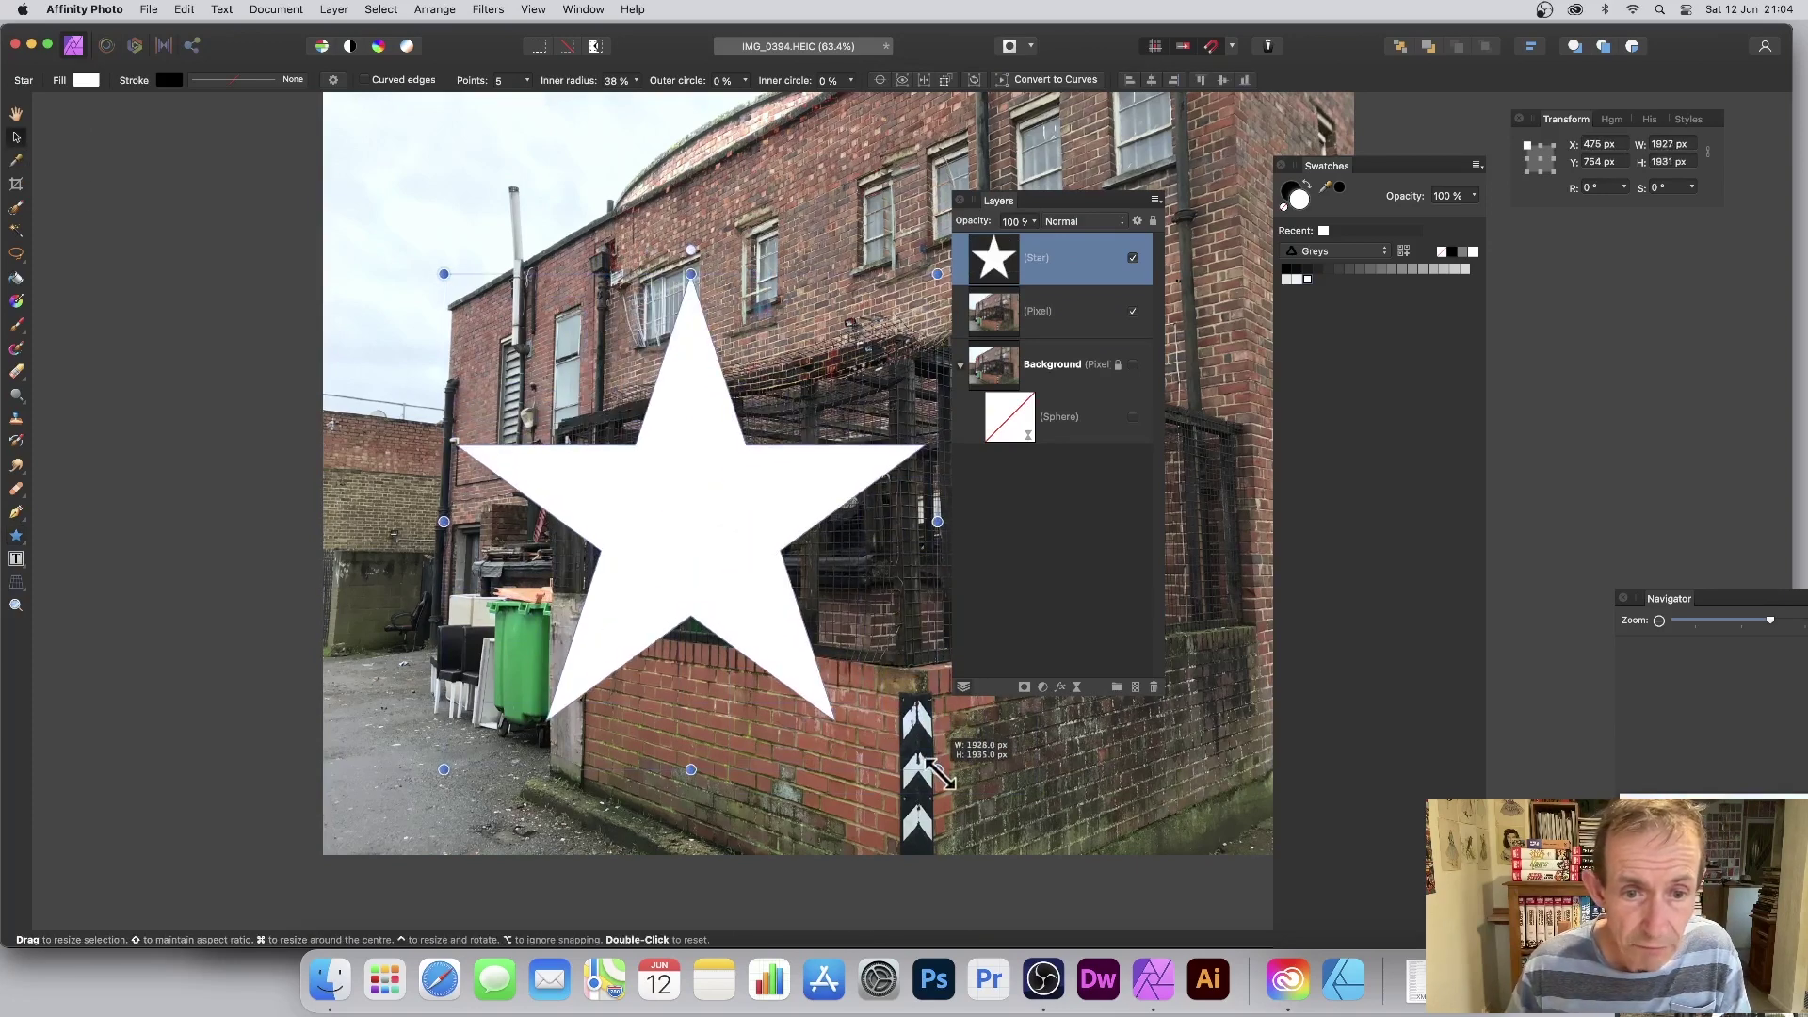
{"action": "left_click", "coordinate": [526, 80]}
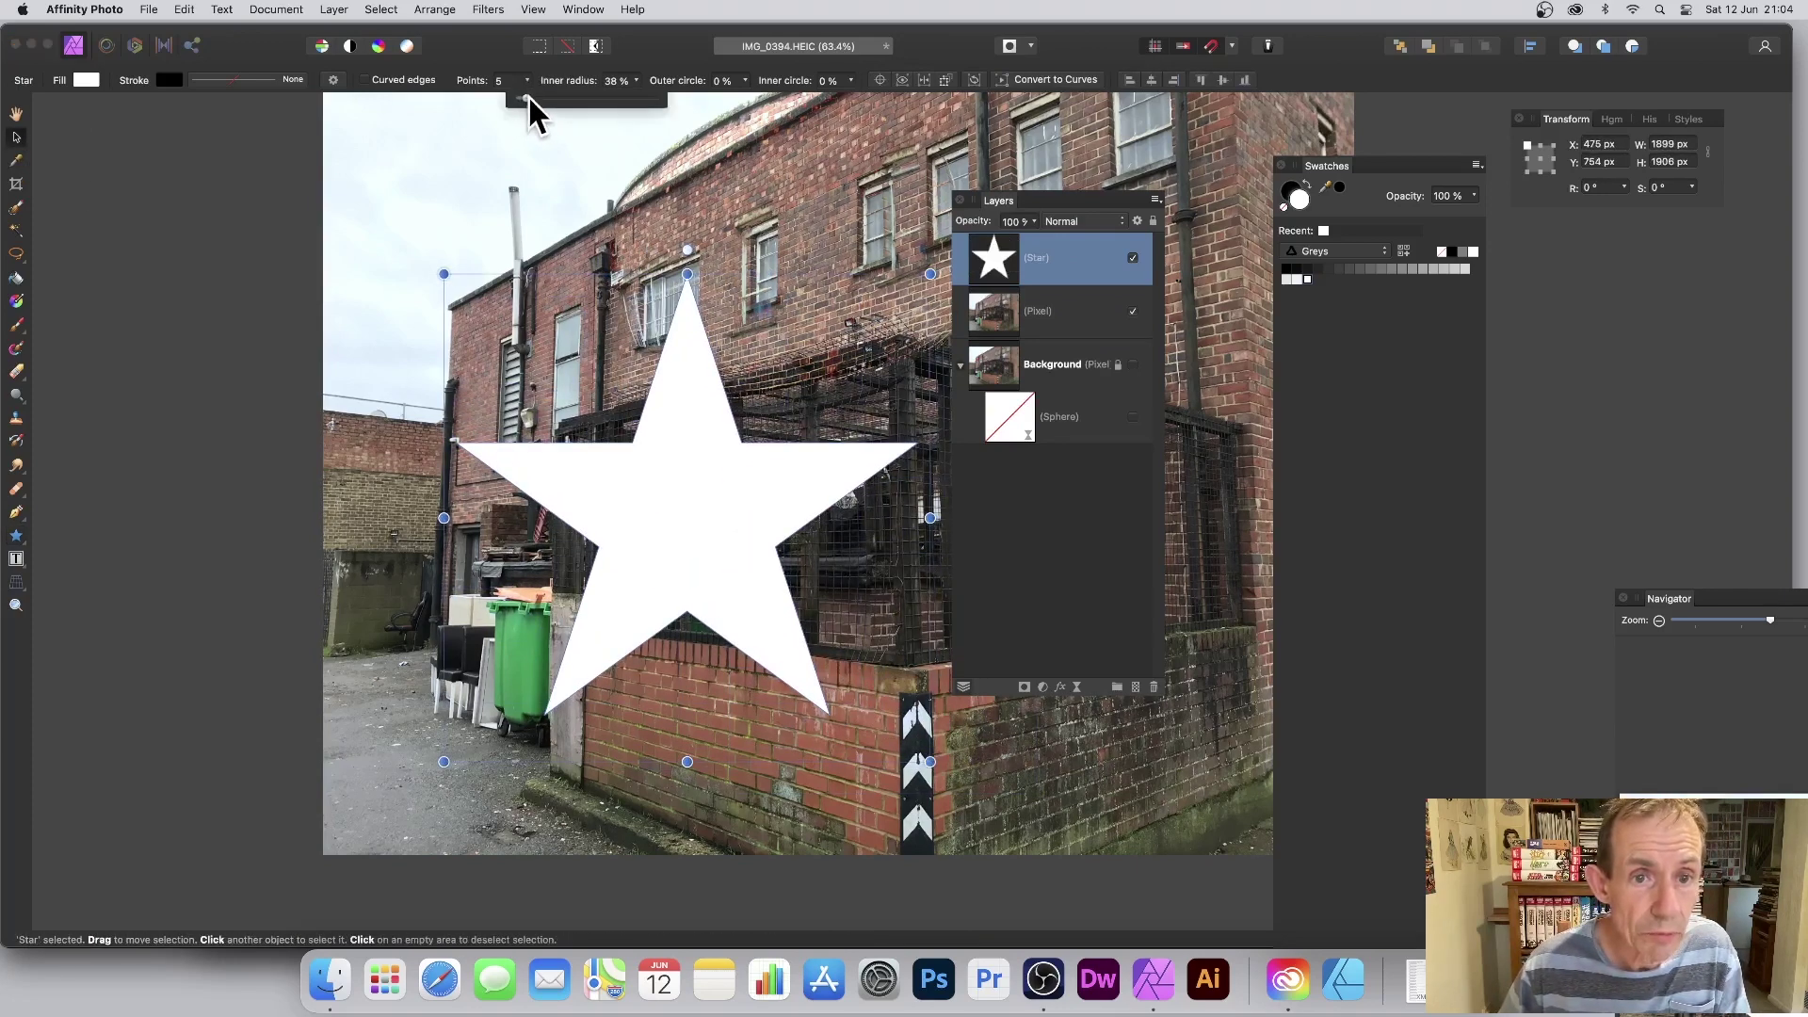
{"action": "left_click_drag", "start_coordinate": [527, 96], "coordinate": [595, 99]}
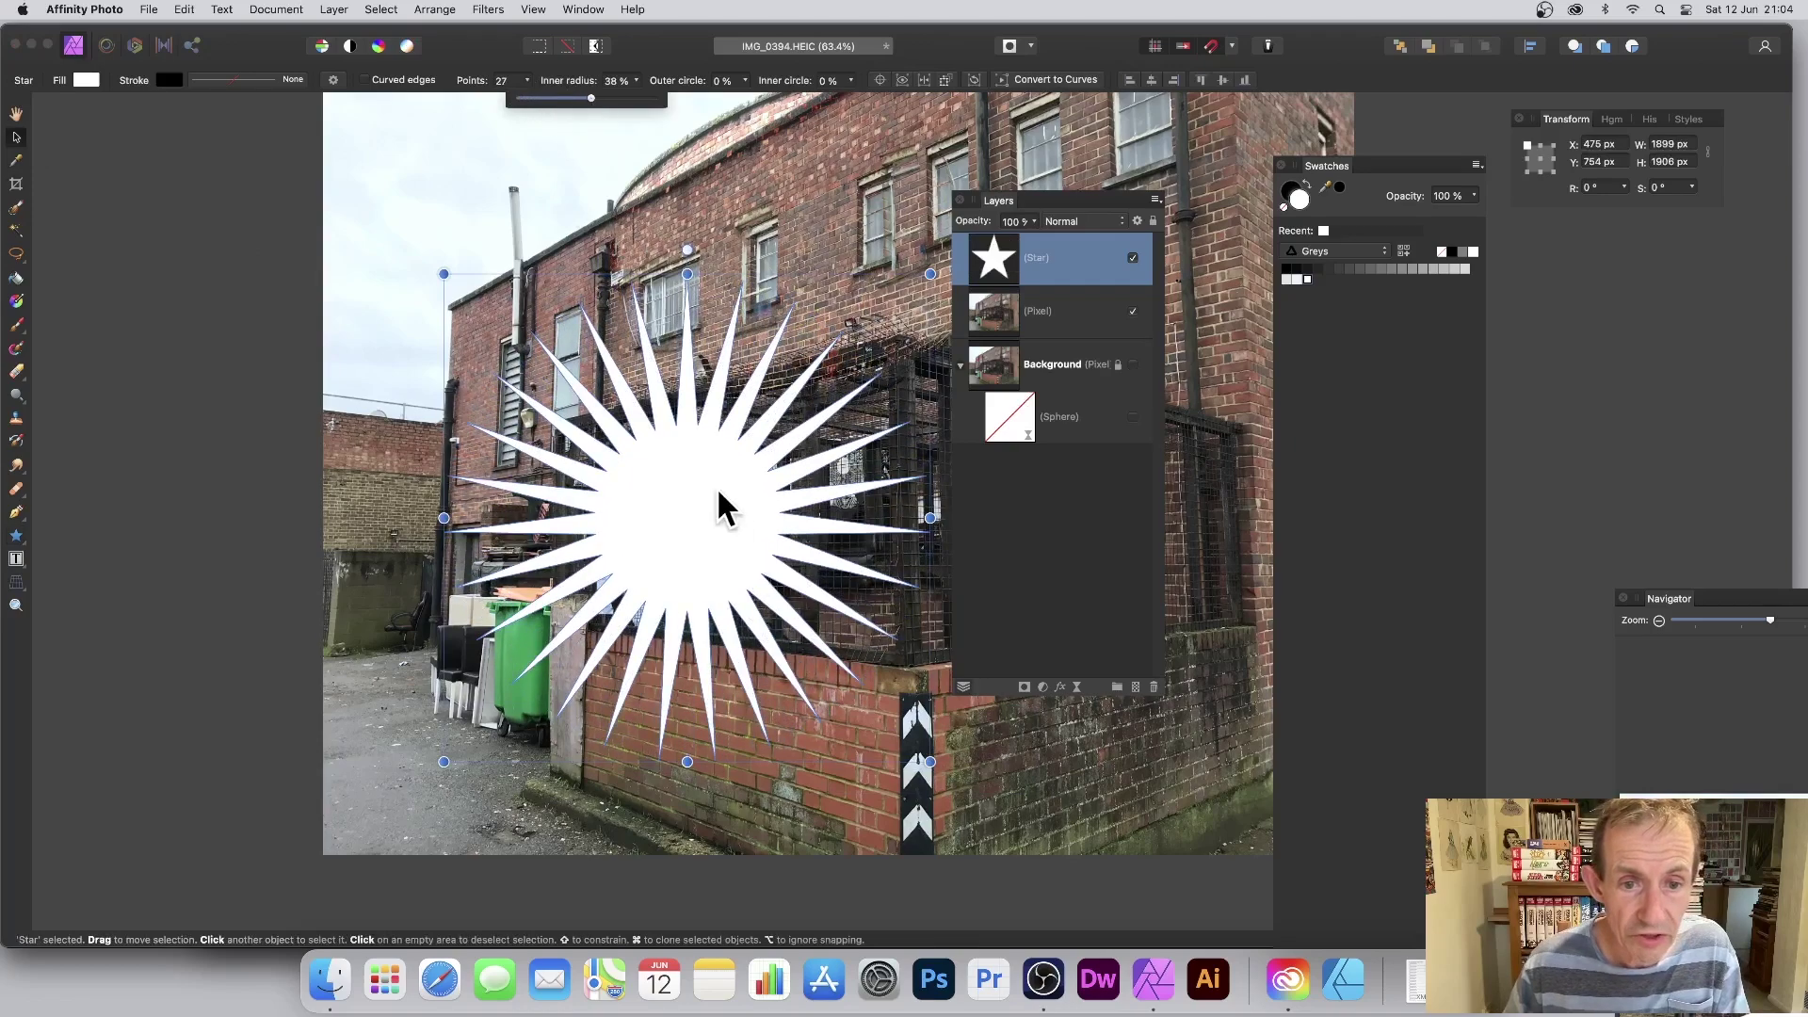
{"action": "left_click_drag", "start_coordinate": [716, 486], "coordinate": [745, 474]}
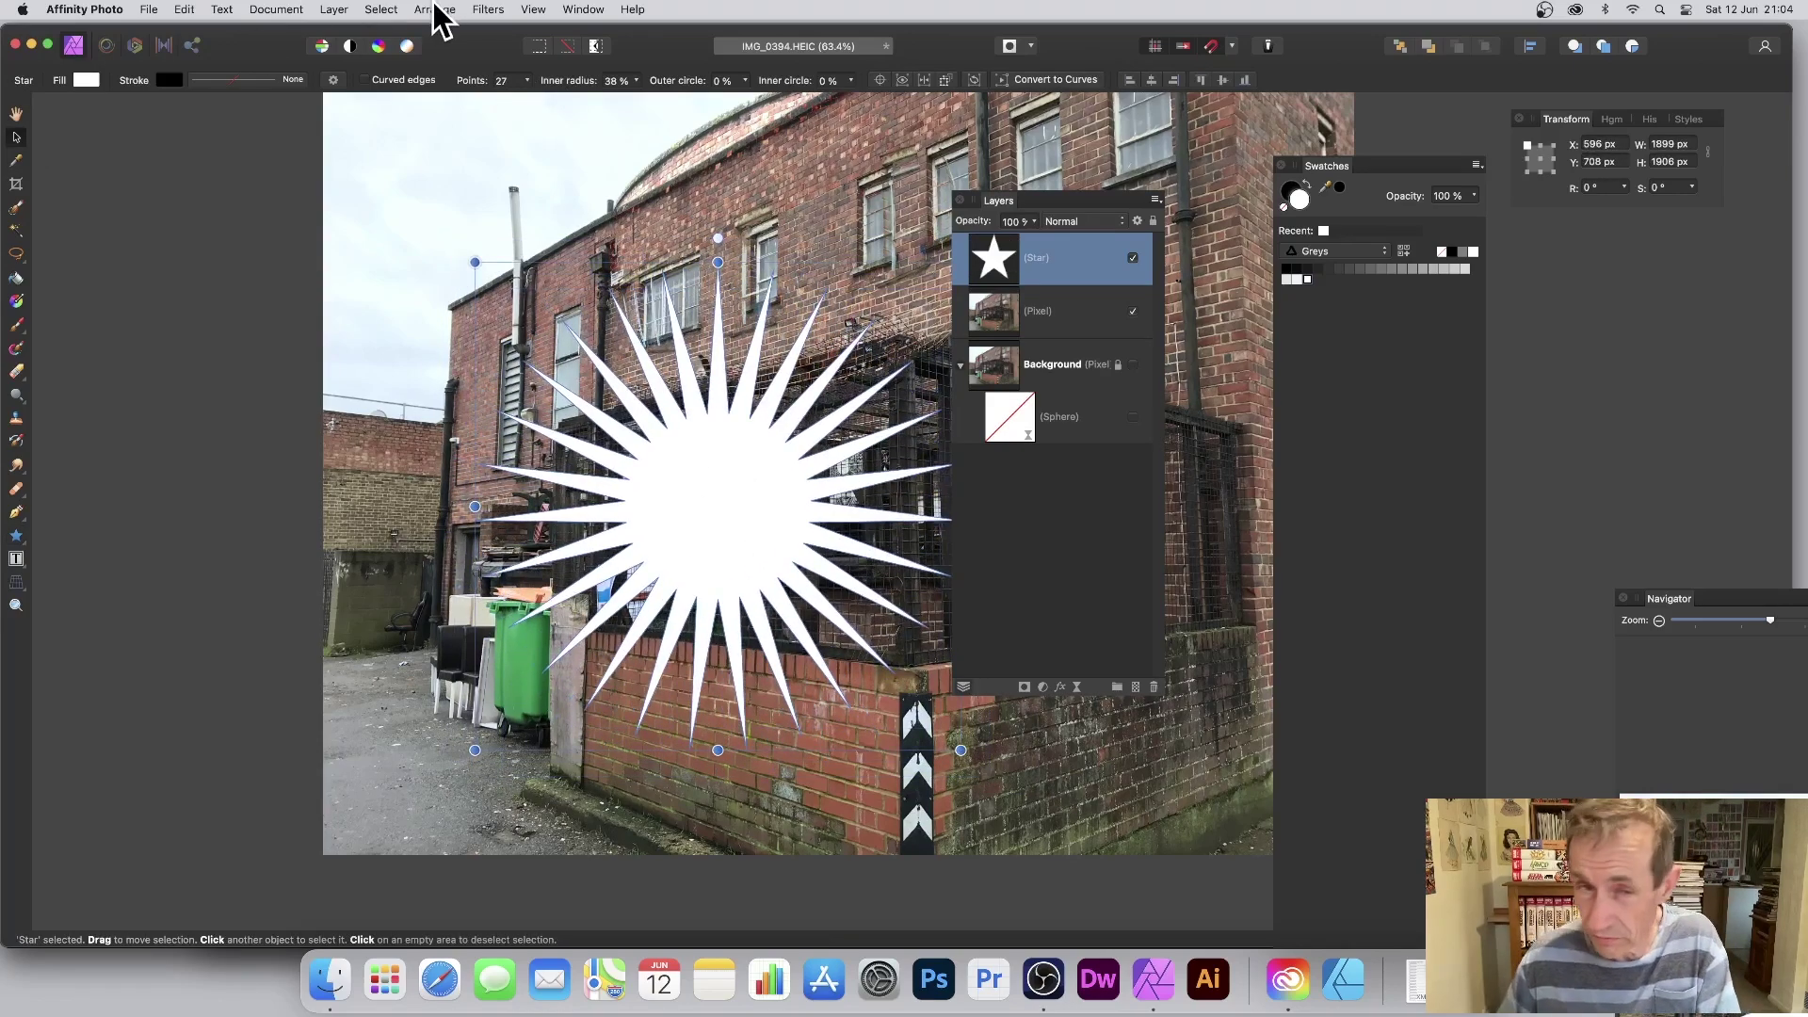
{"action": "left_click", "coordinate": [487, 10]}
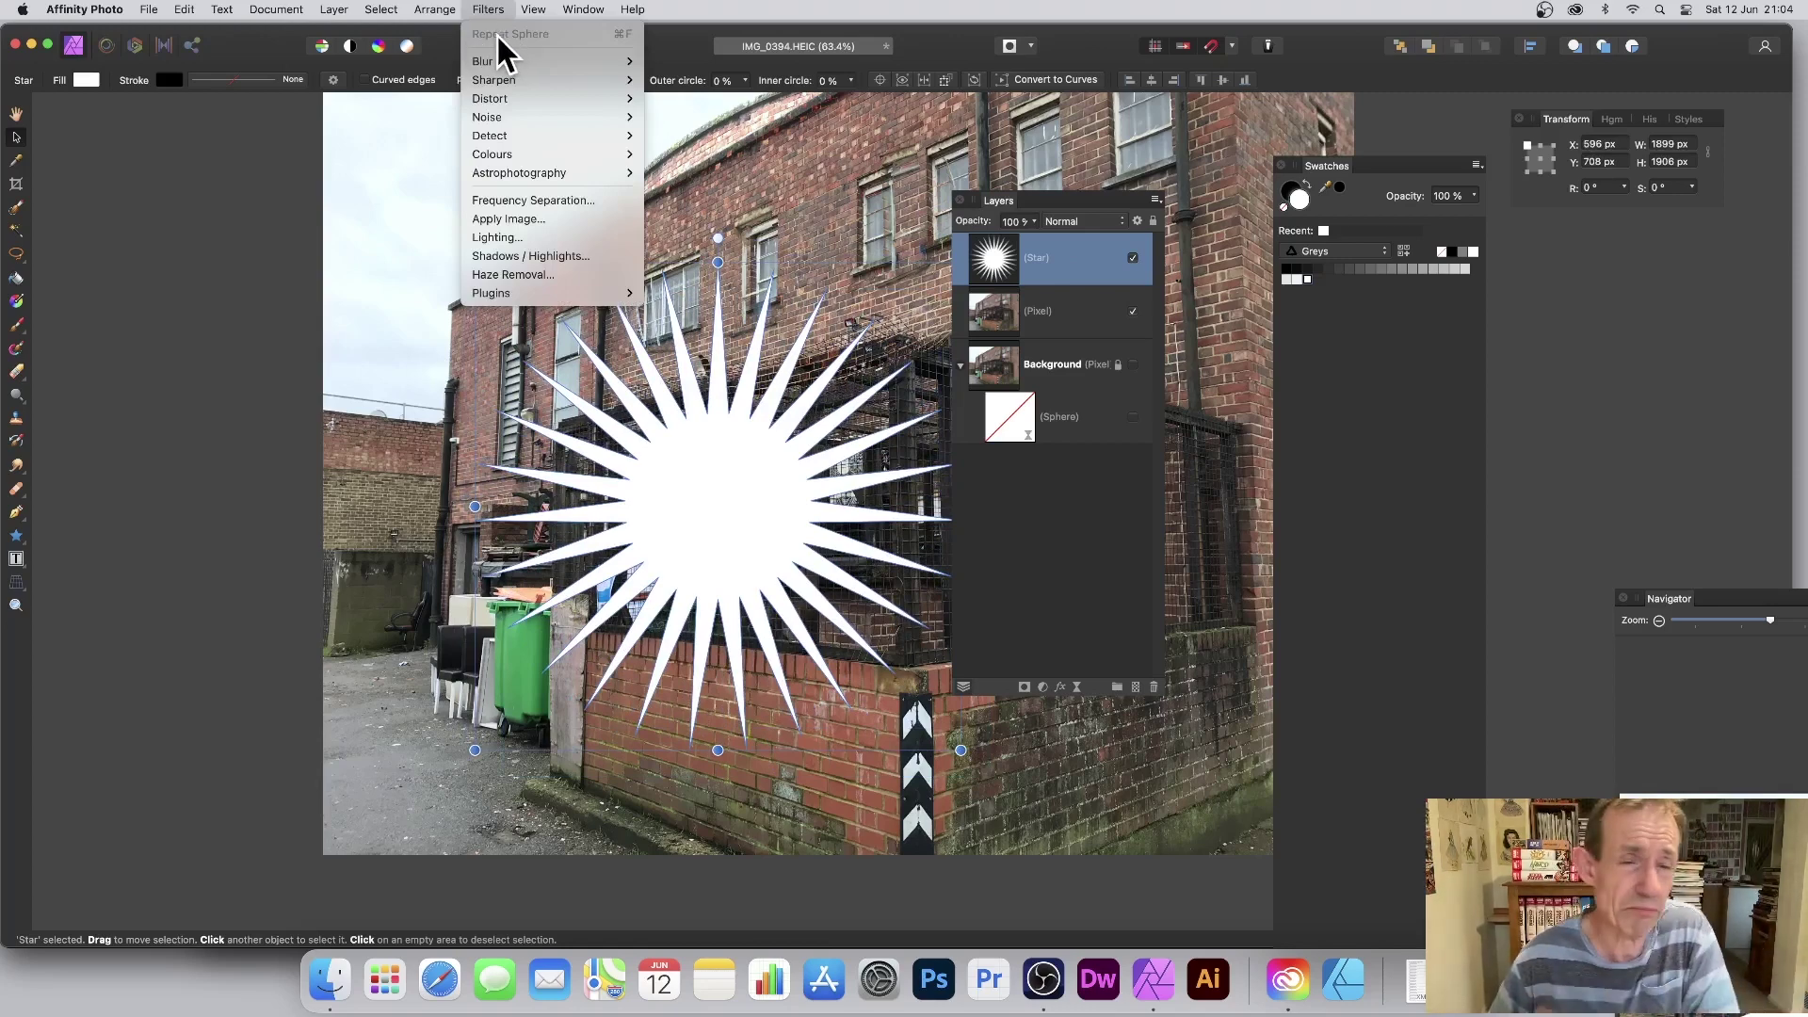
Start a Spherical distortion on the starburst, trying 1024 and 5000 px radii and moving the centre
{"action": "mouse_move", "coordinate": [505, 97]}
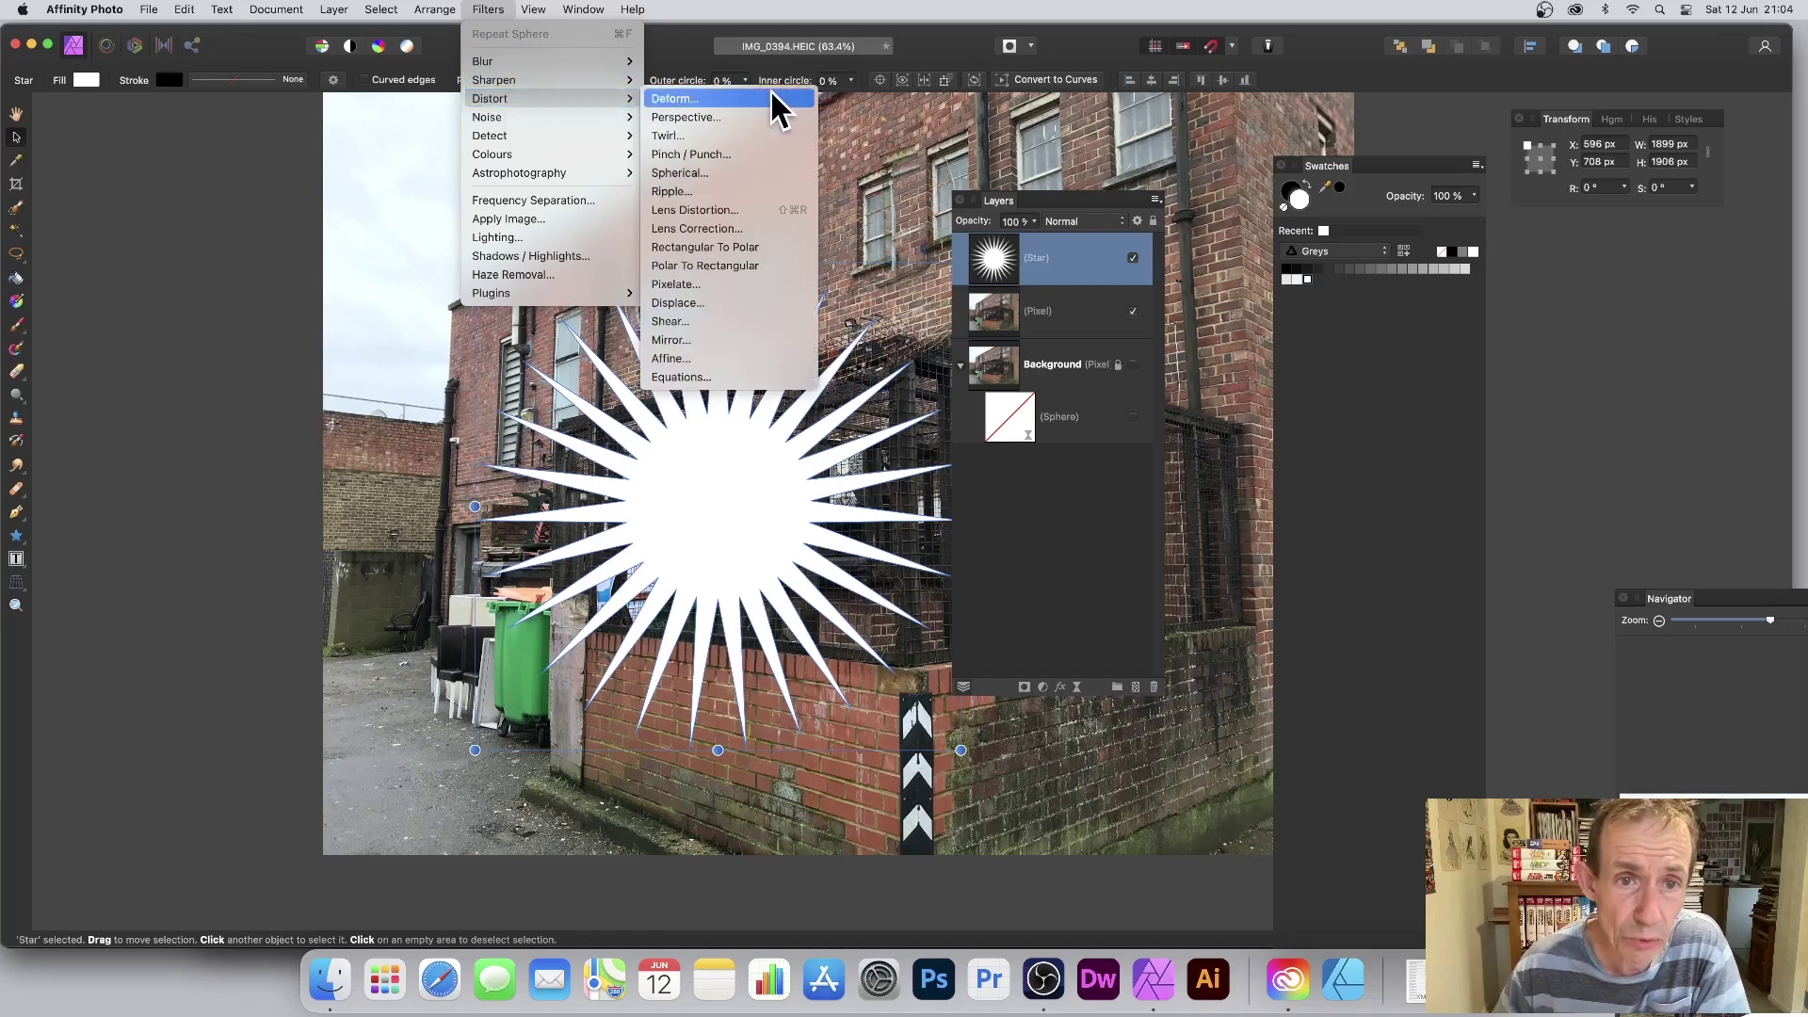
{"action": "left_click", "coordinate": [714, 173]}
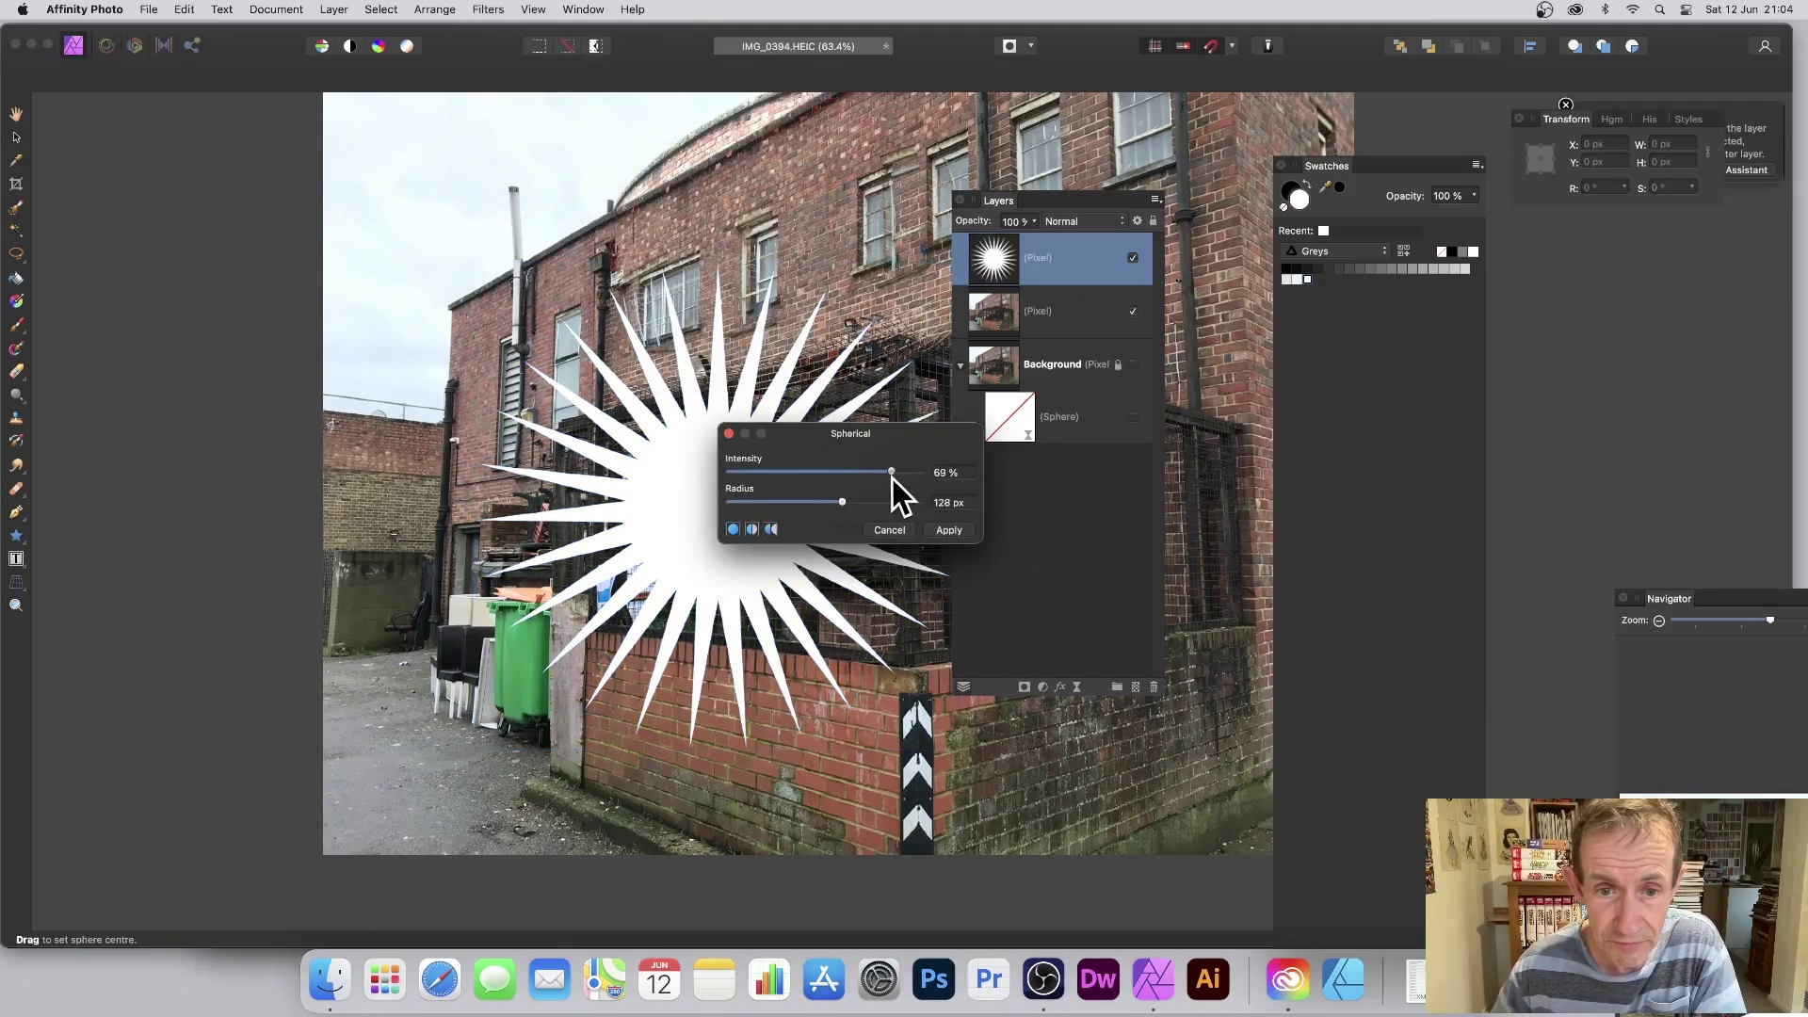
{"action": "left_click_drag", "start_coordinate": [890, 478], "coordinate": [936, 507]}
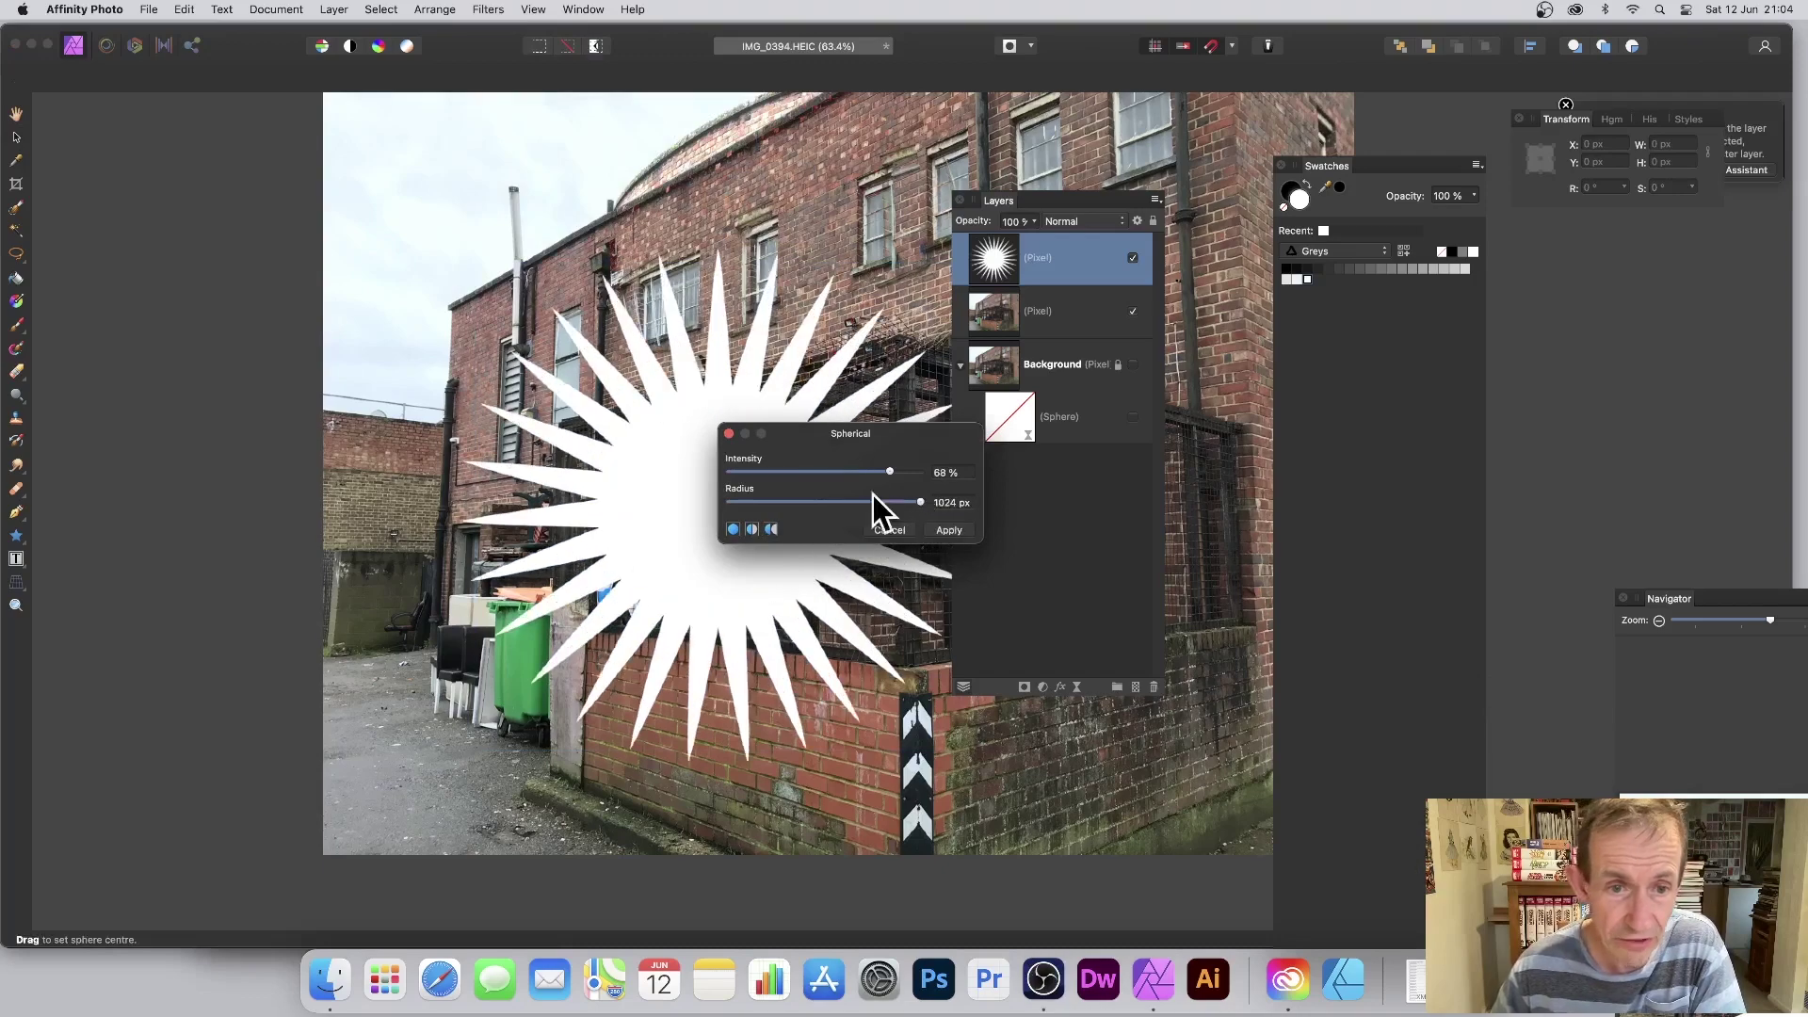
{"action": "left_click_drag", "start_coordinate": [640, 466], "coordinate": [876, 527]}
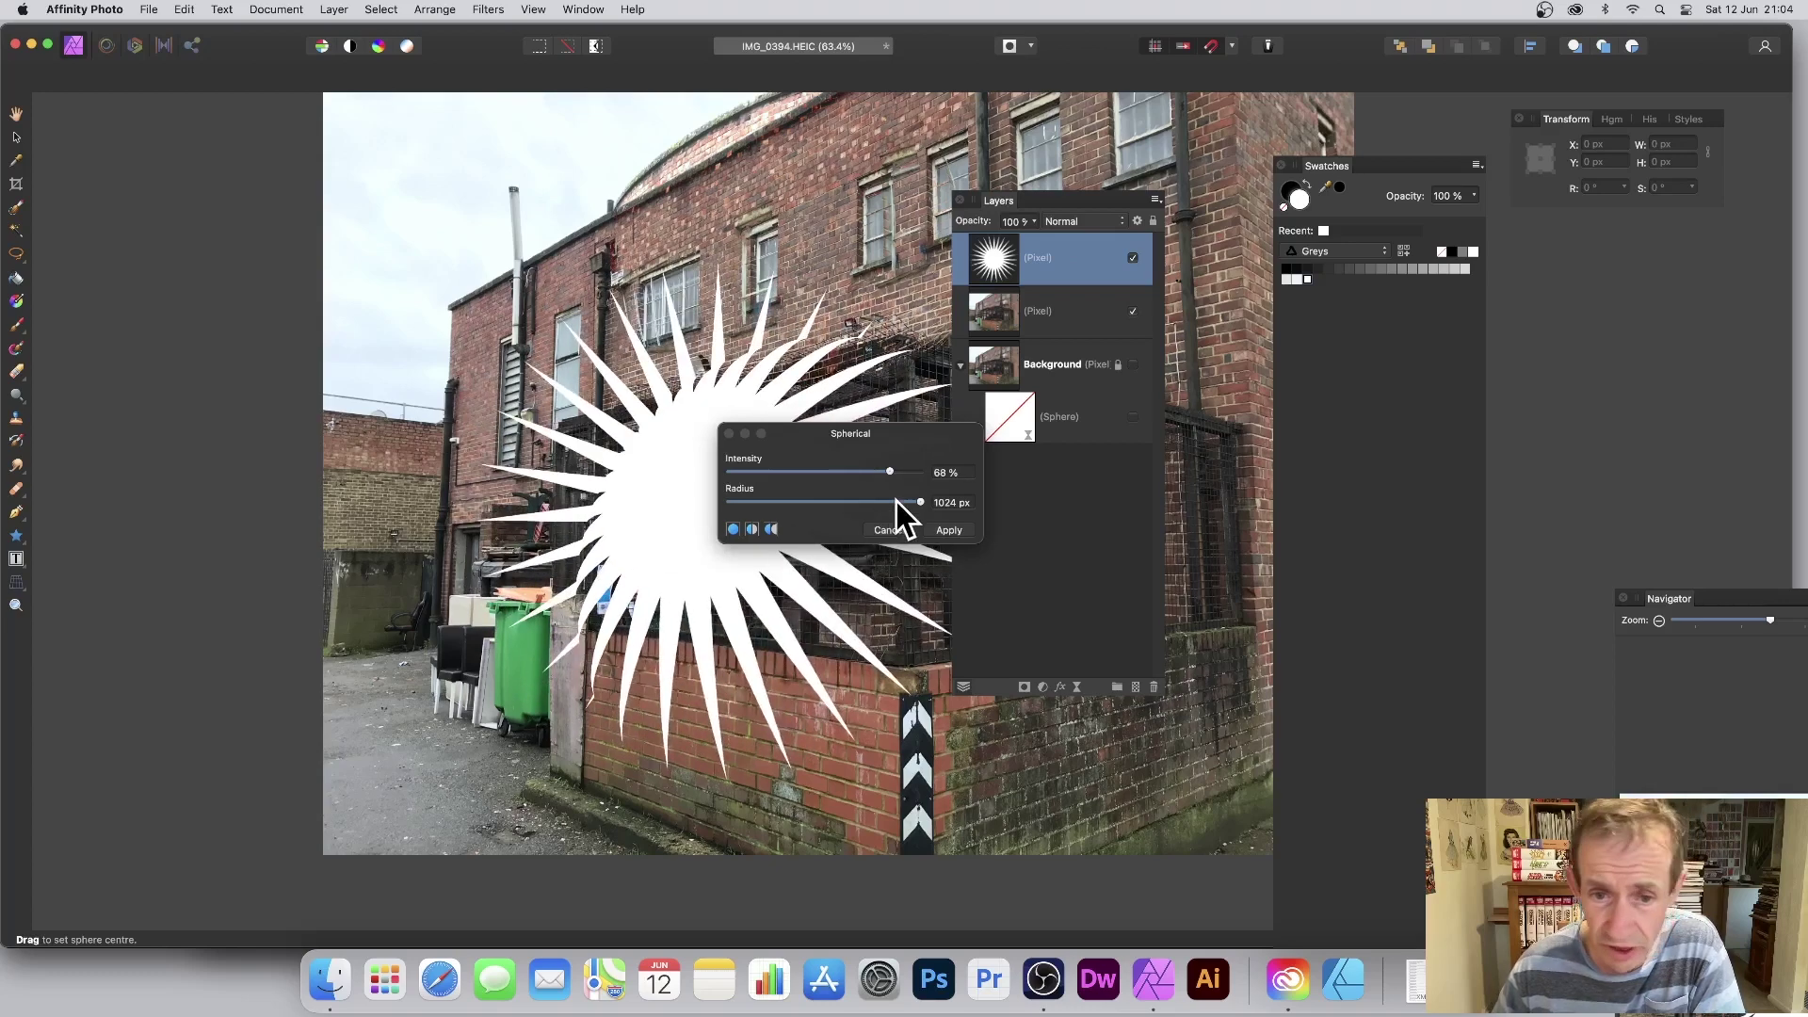
{"action": "left_click", "coordinate": [968, 502]}
{"action": "left_click", "coordinate": [962, 502]}
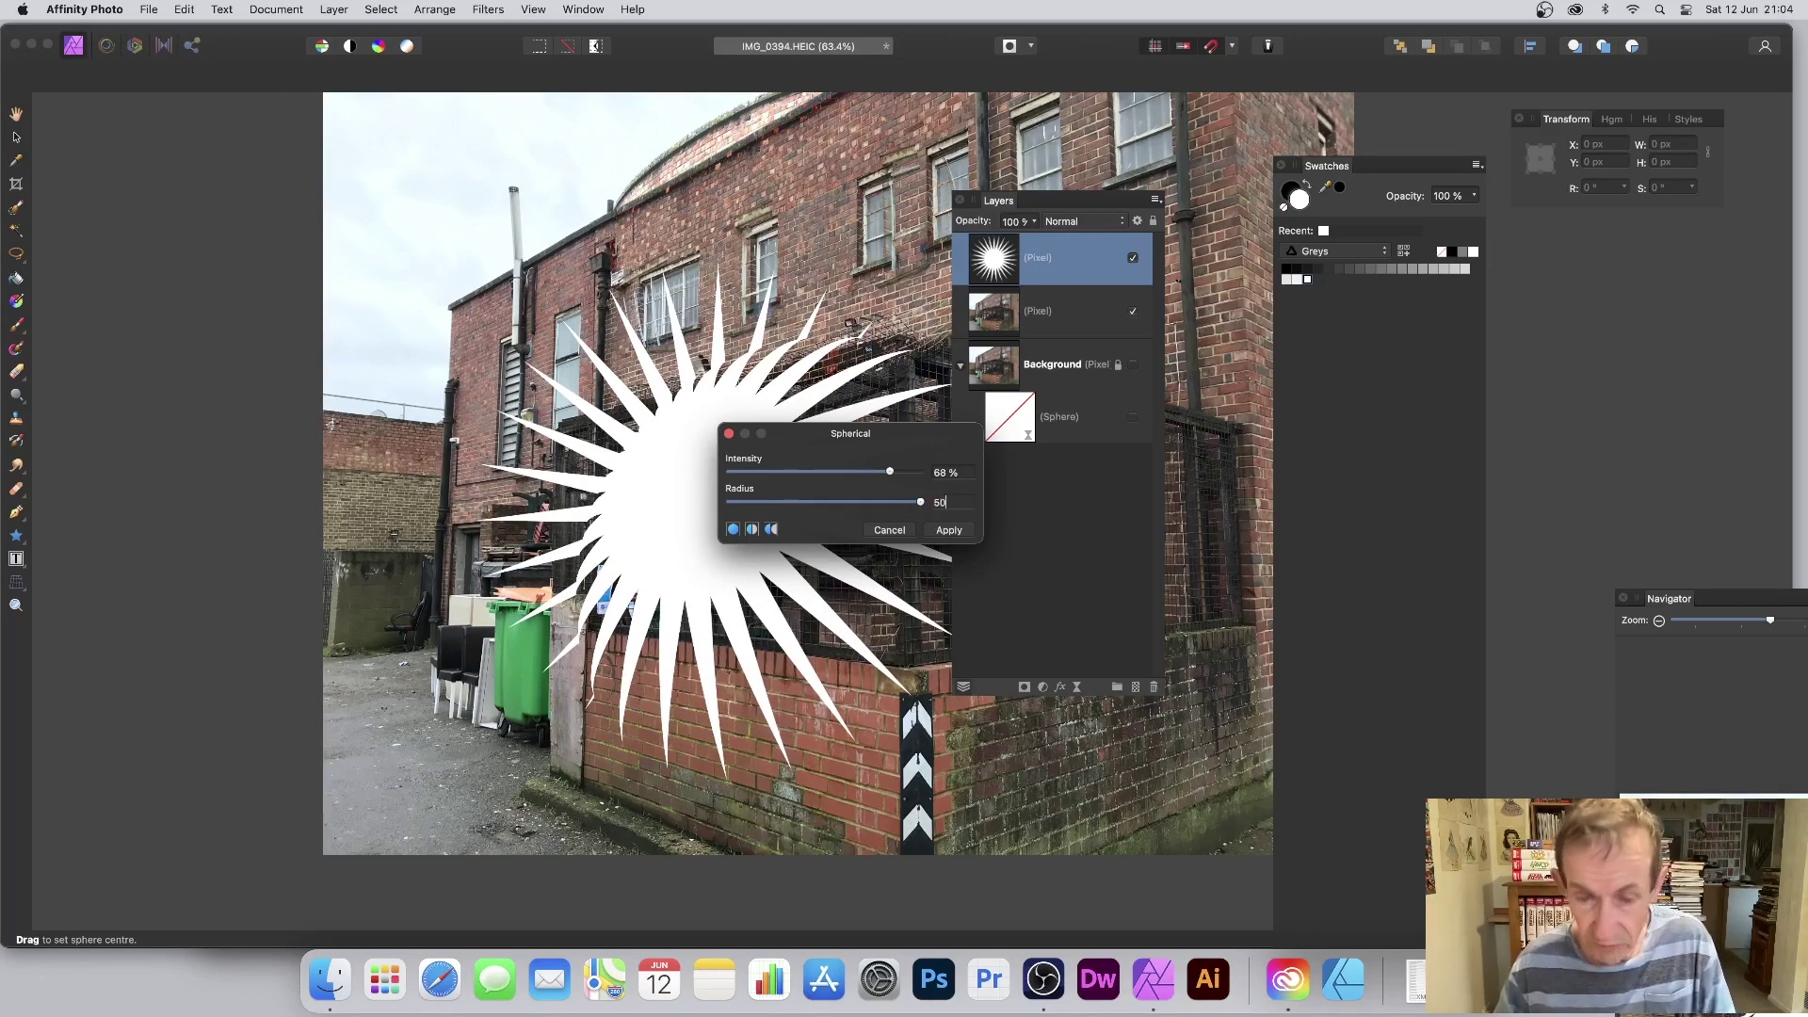
{"action": "key", "text": "Tab"}
Set the radius to 3000 px and apply the distortion at 68% intensity
{"action": "left_click_drag", "start_coordinate": [659, 424], "coordinate": [494, 157]}
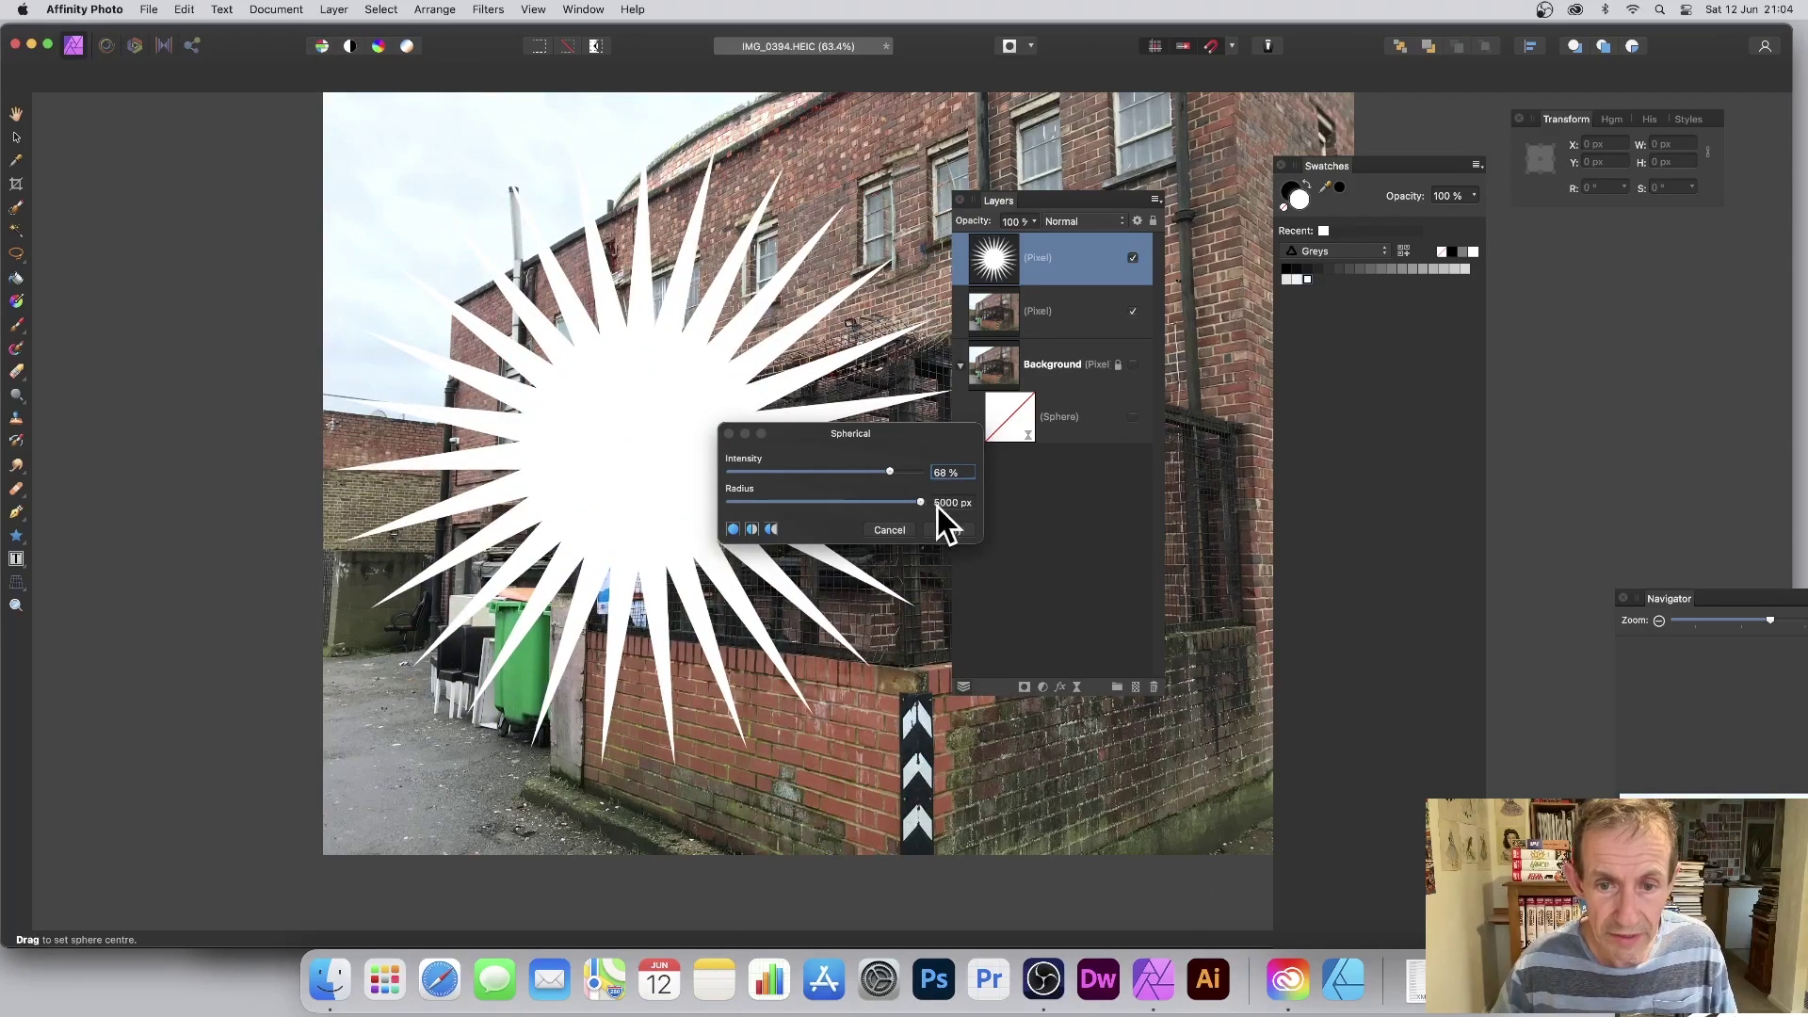
{"action": "left_click", "coordinate": [937, 503]}
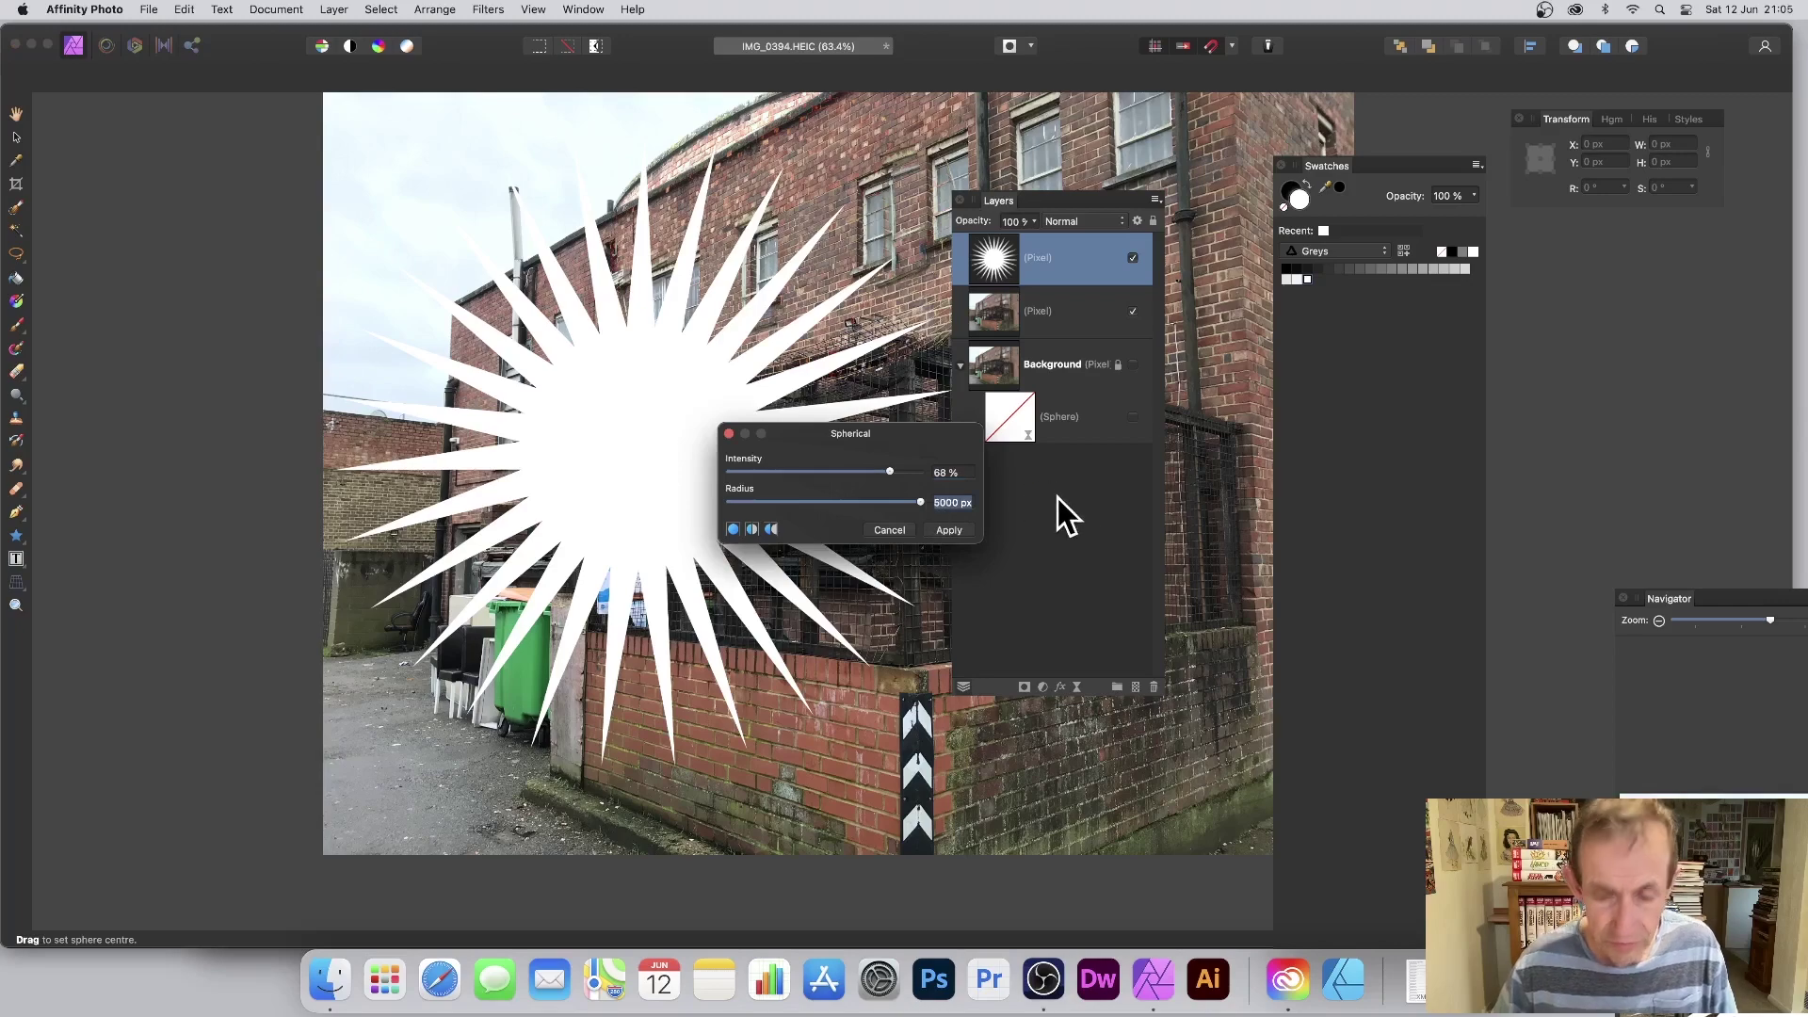
{"action": "type", "text": "3000"}
{"action": "key", "text": "Tab"}
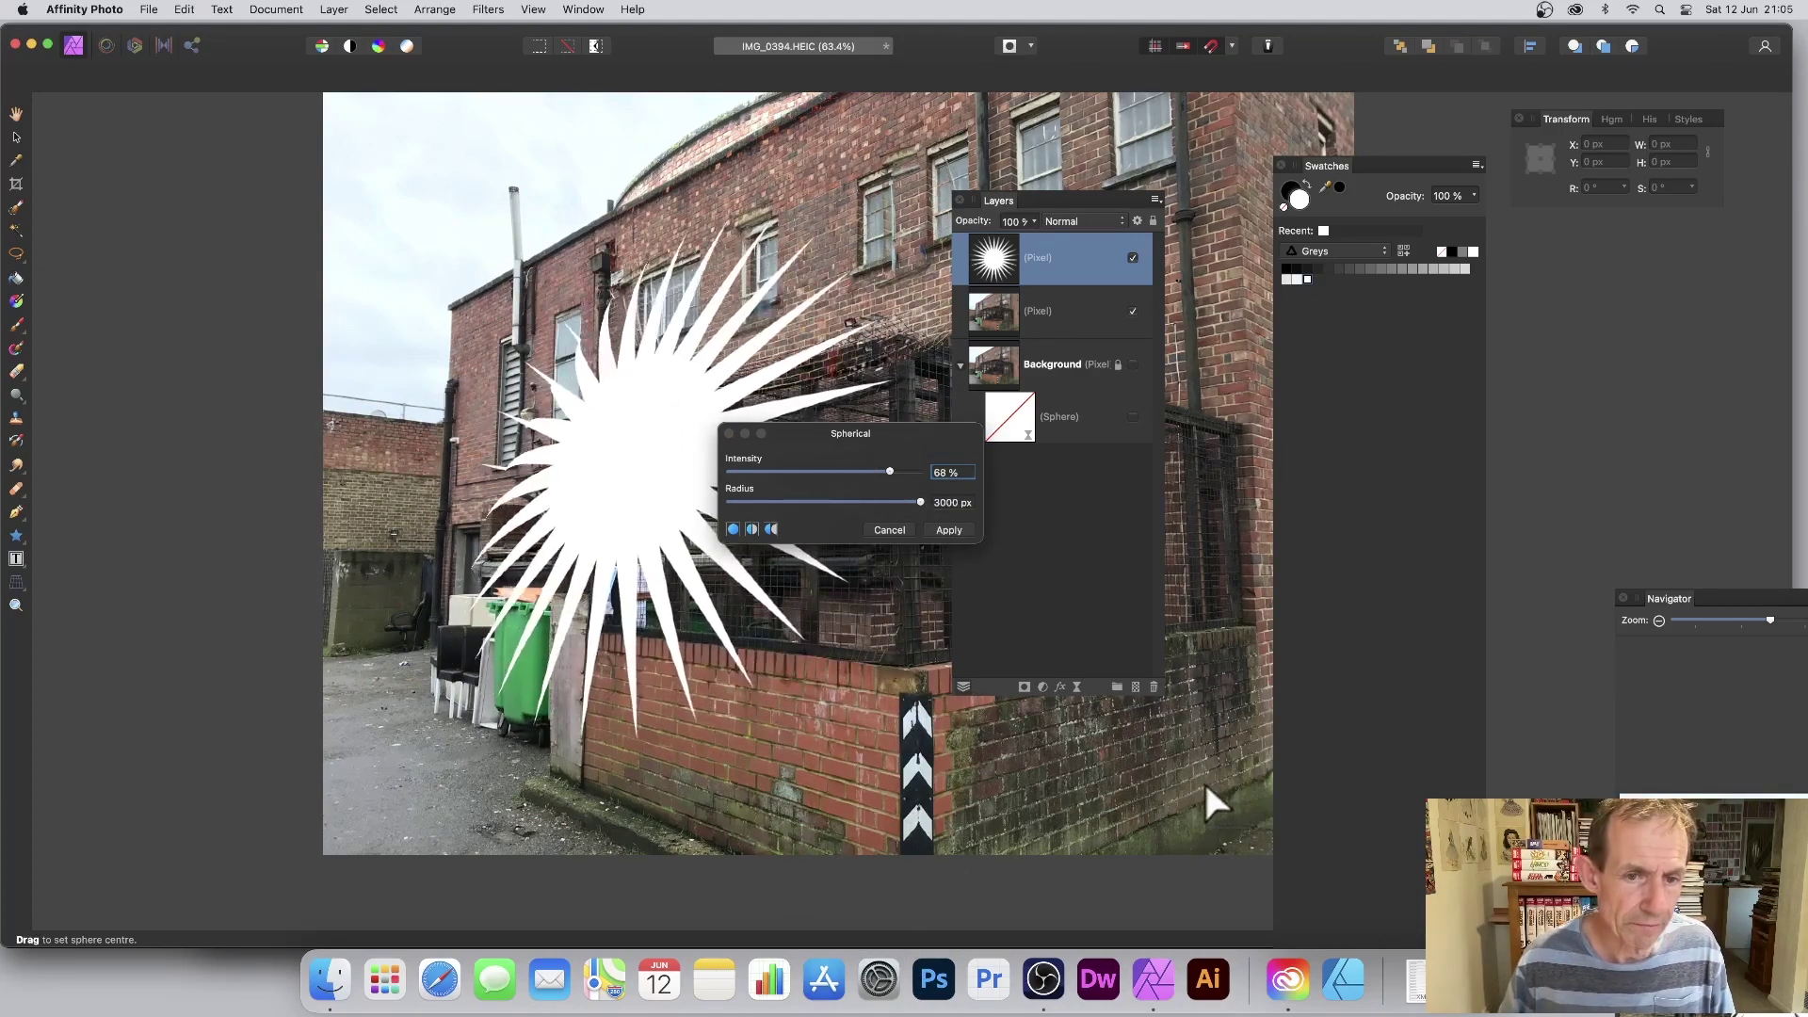
{"action": "left_click", "coordinate": [945, 530]}
{"action": "left_click", "coordinate": [947, 530]}
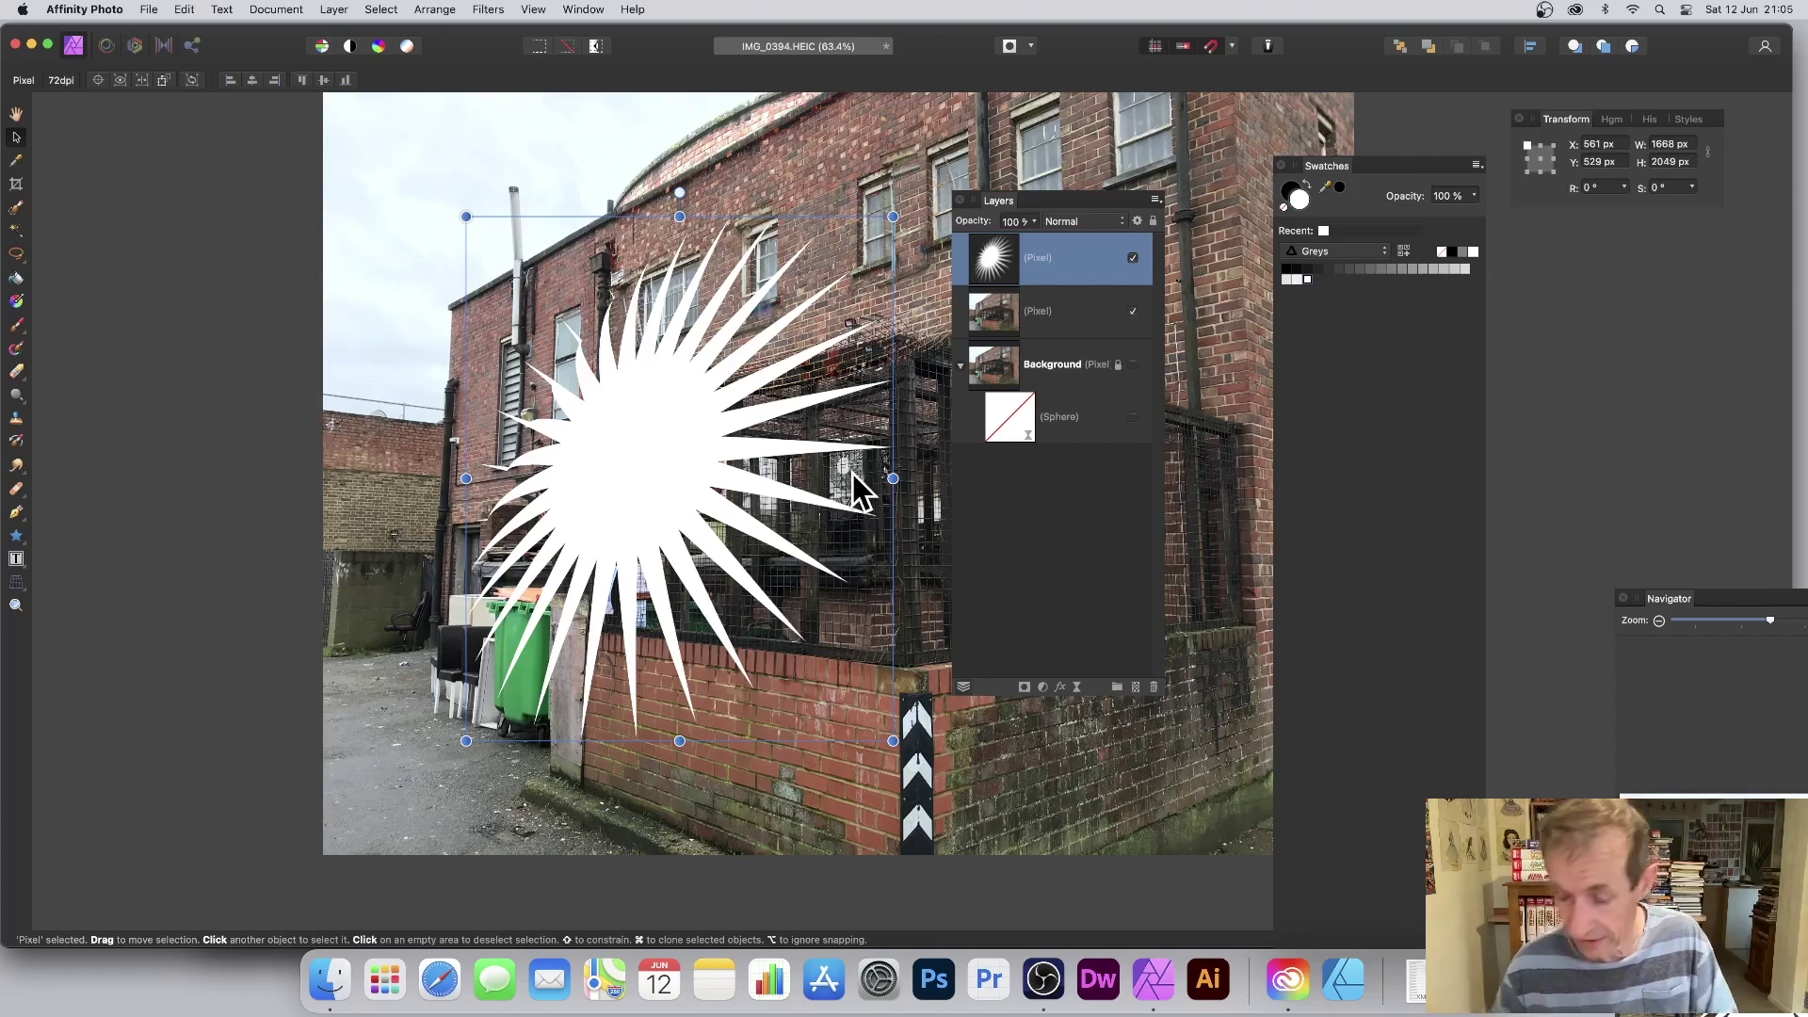
Delete the starburst and photo layers, then draw a large text frame filled with filler text
{"action": "key", "text": "Delete"}
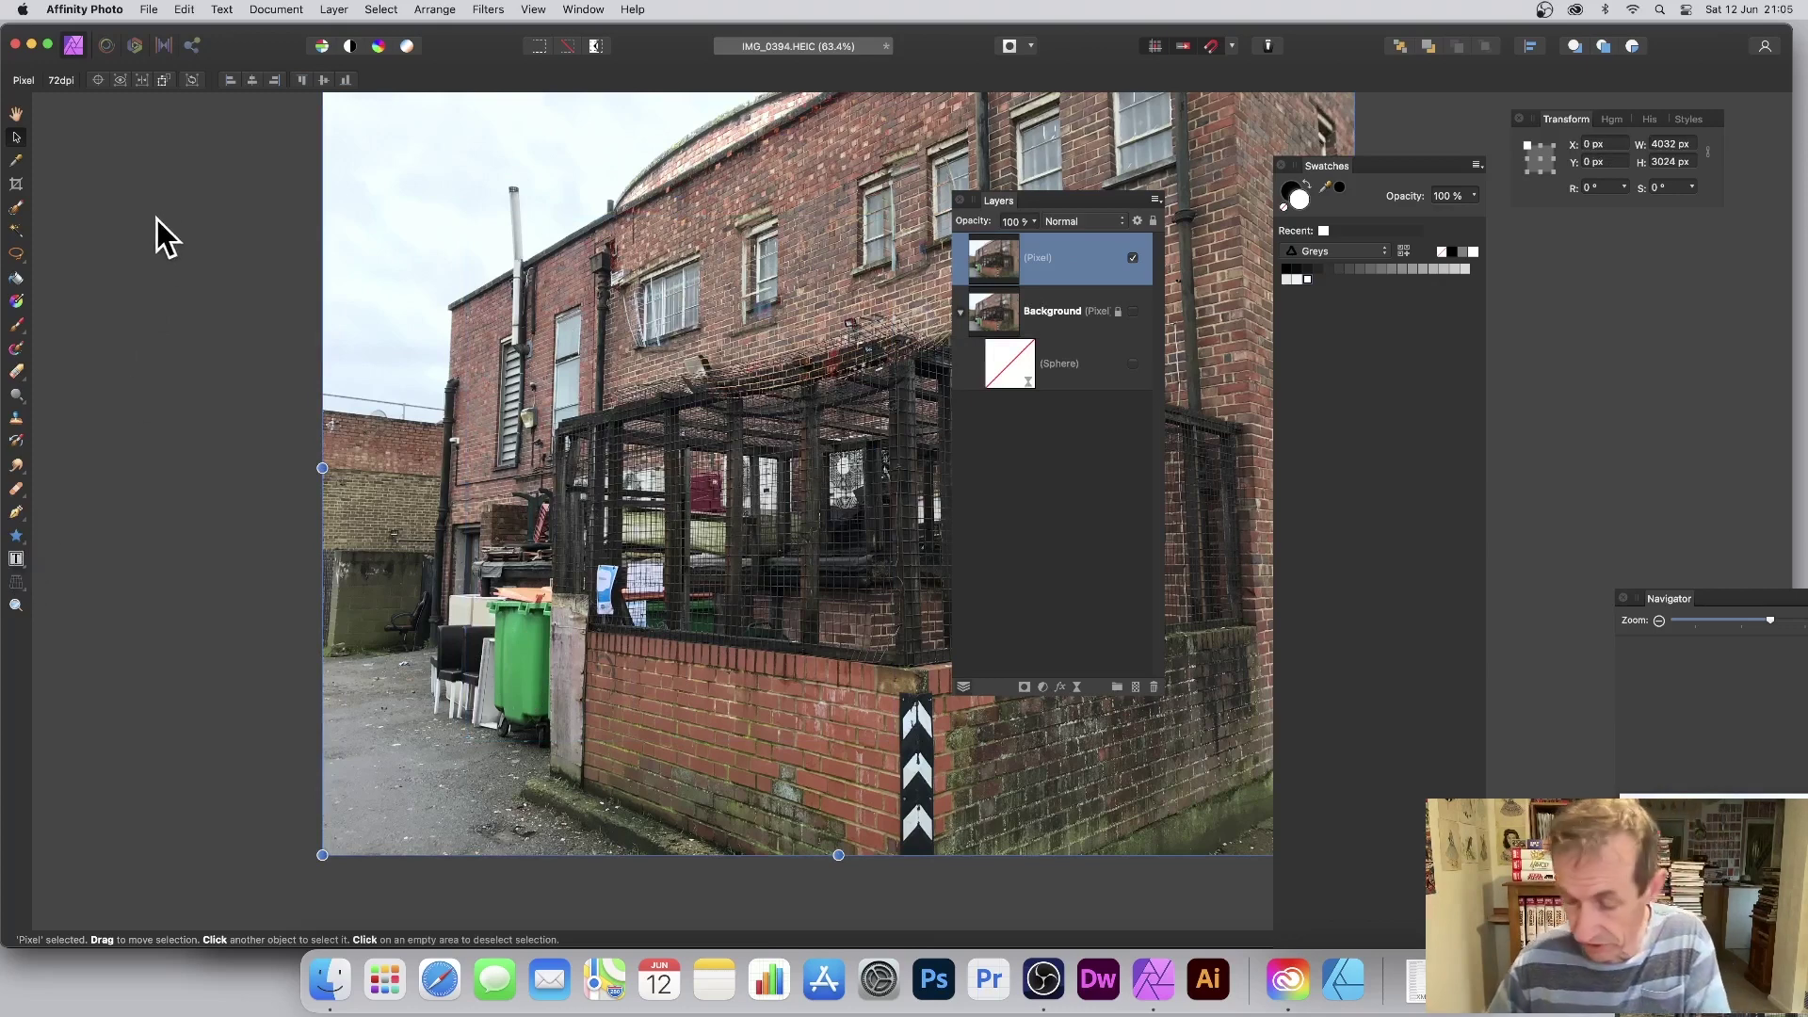
{"action": "key", "text": "Delete"}
{"action": "left_click", "coordinate": [16, 558]}
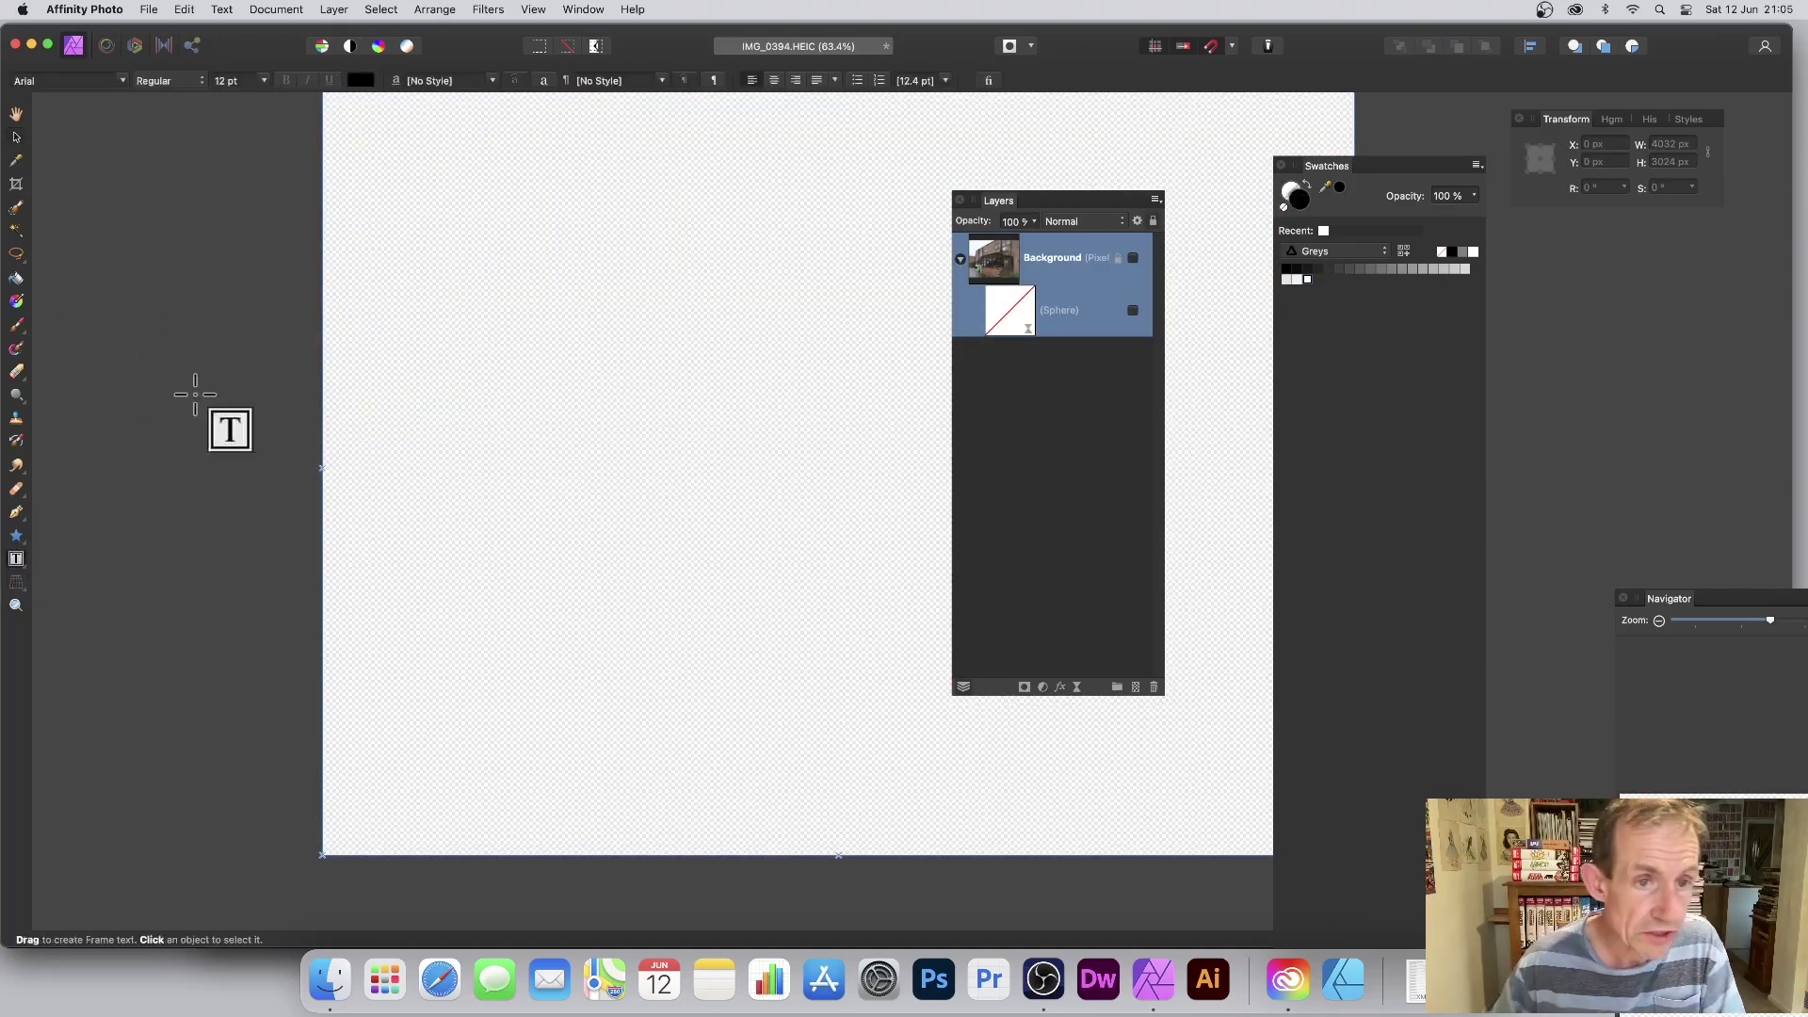
{"action": "left_click_drag", "start_coordinate": [345, 115], "coordinate": [1210, 814]}
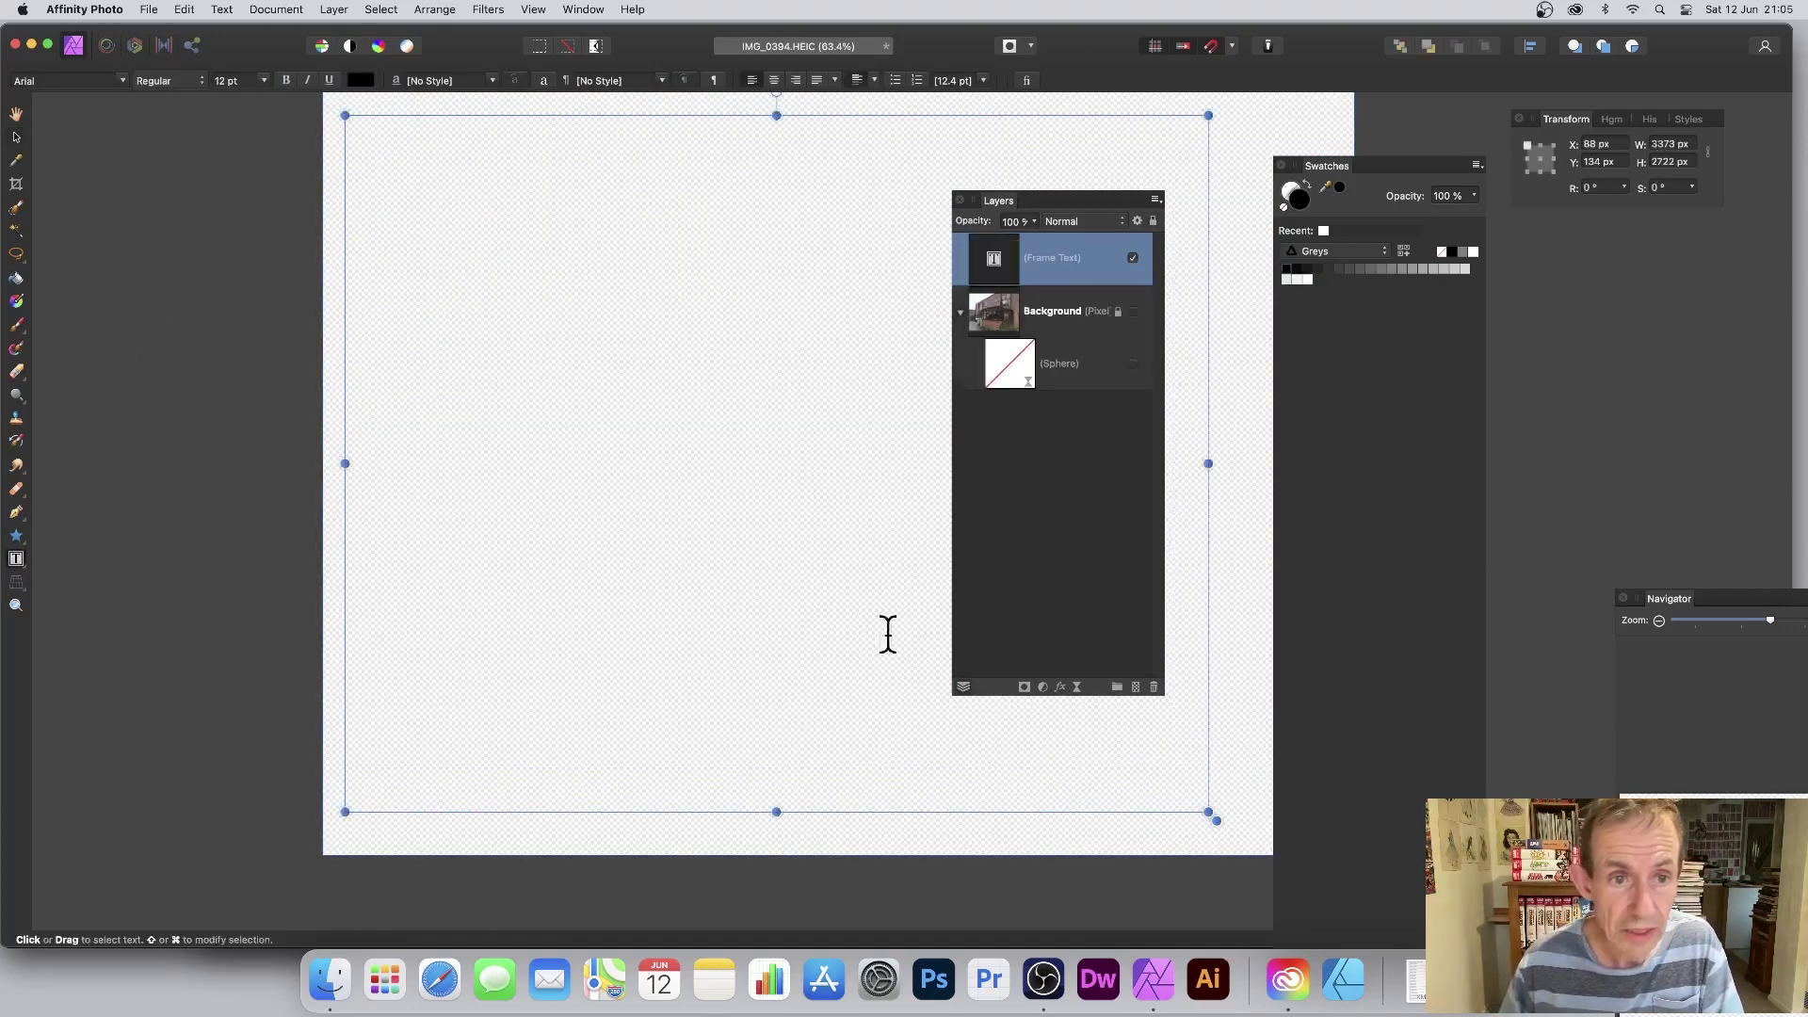
{"action": "left_click", "coordinate": [222, 10]}
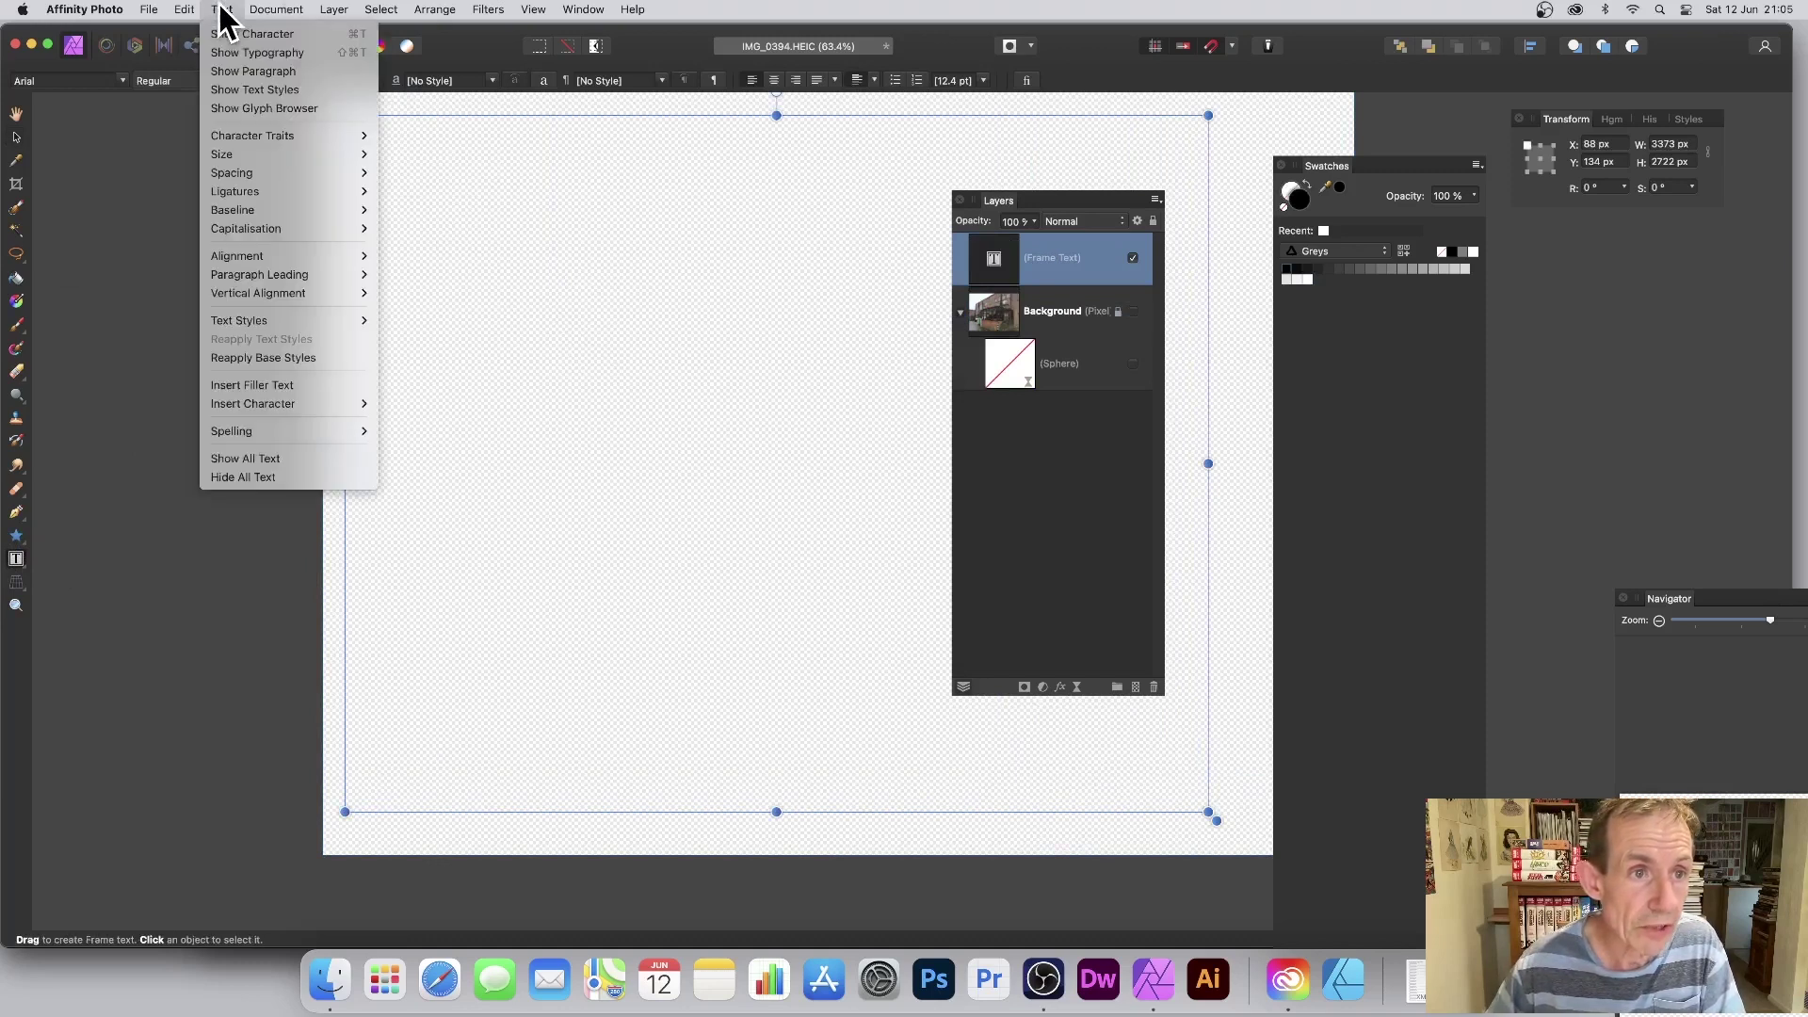
{"action": "left_click", "coordinate": [274, 387]}
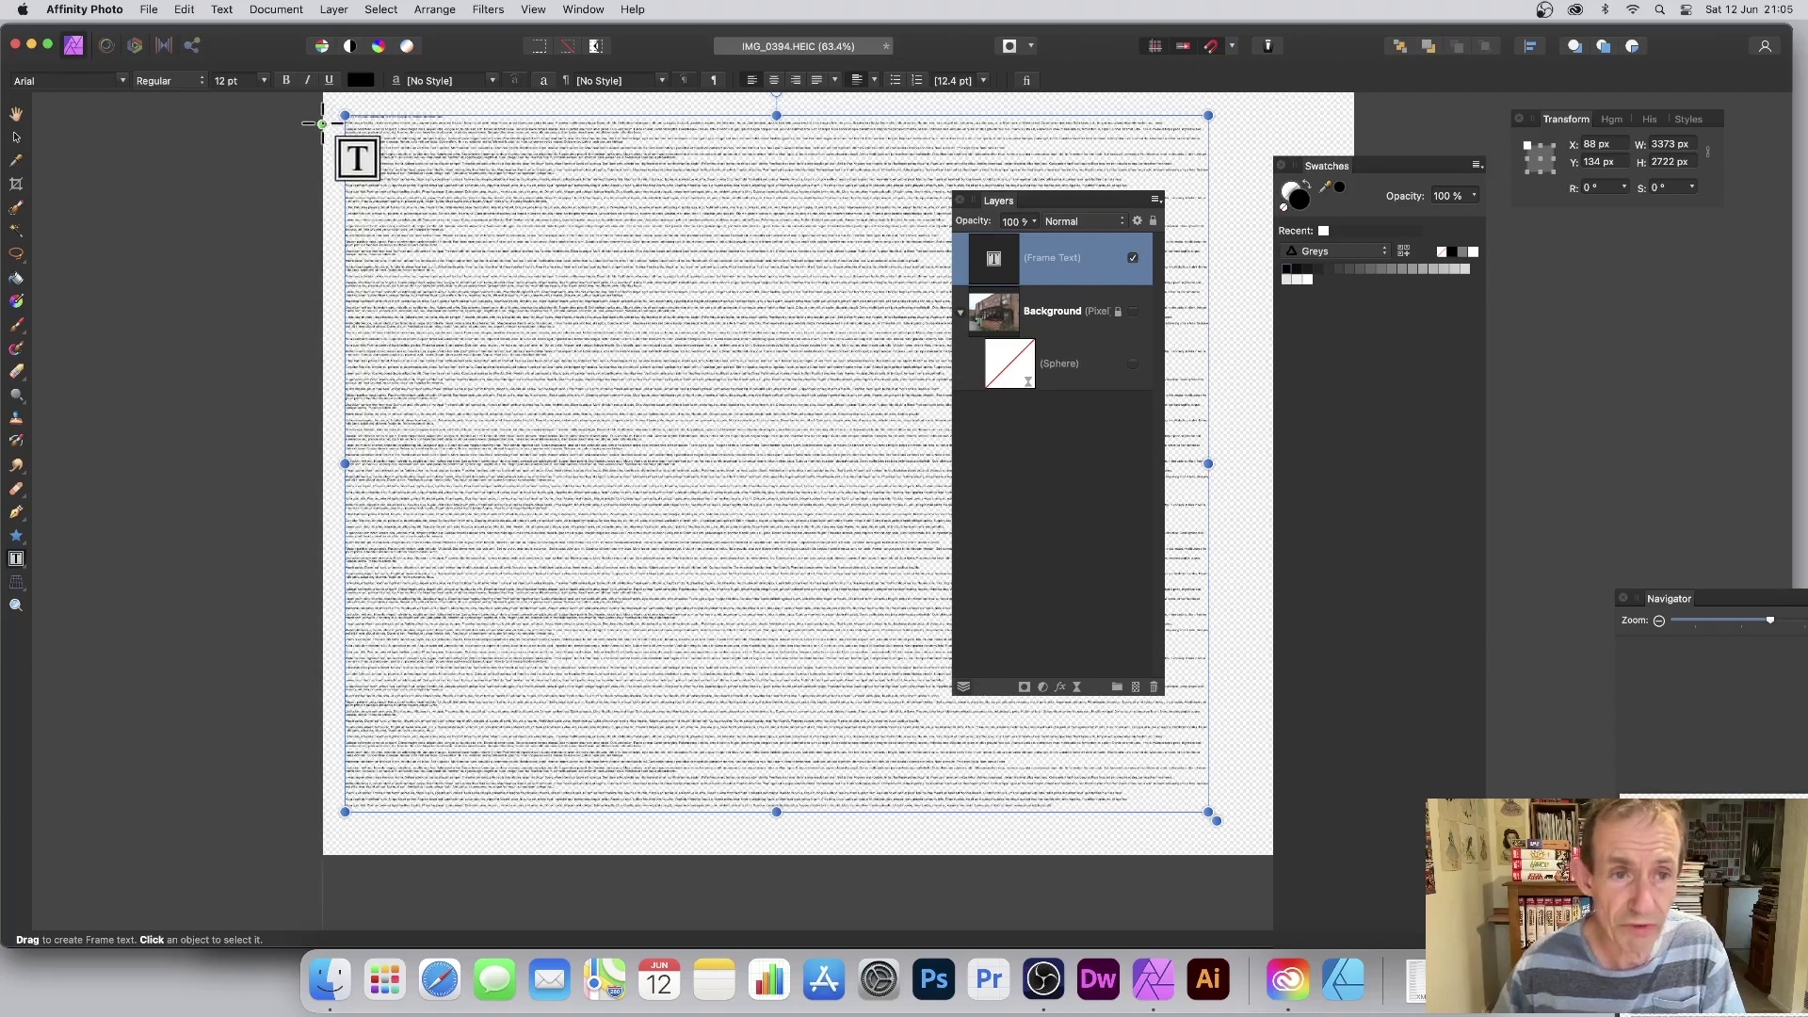
{"action": "left_click", "coordinate": [490, 10]}
Start a Spherical distortion on the text, raising intensity to 97% and moving the centre
{"action": "mouse_move", "coordinate": [496, 95]}
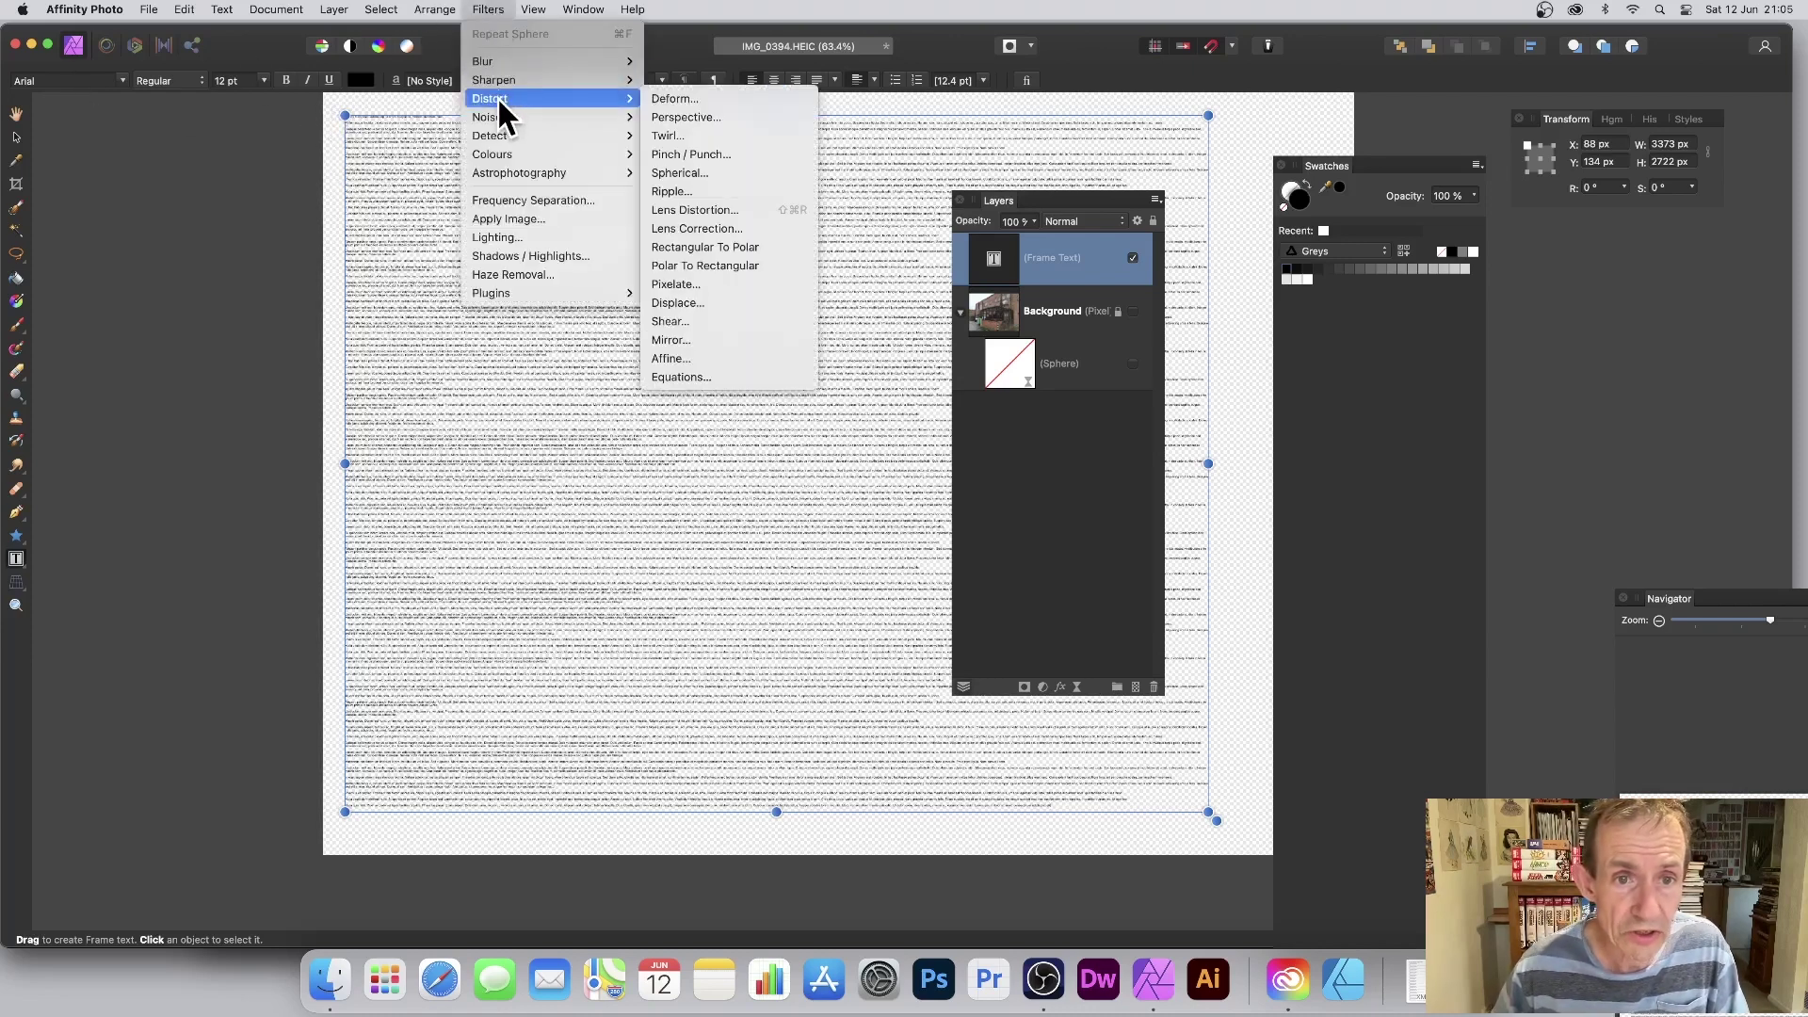
{"action": "left_click", "coordinate": [678, 174]}
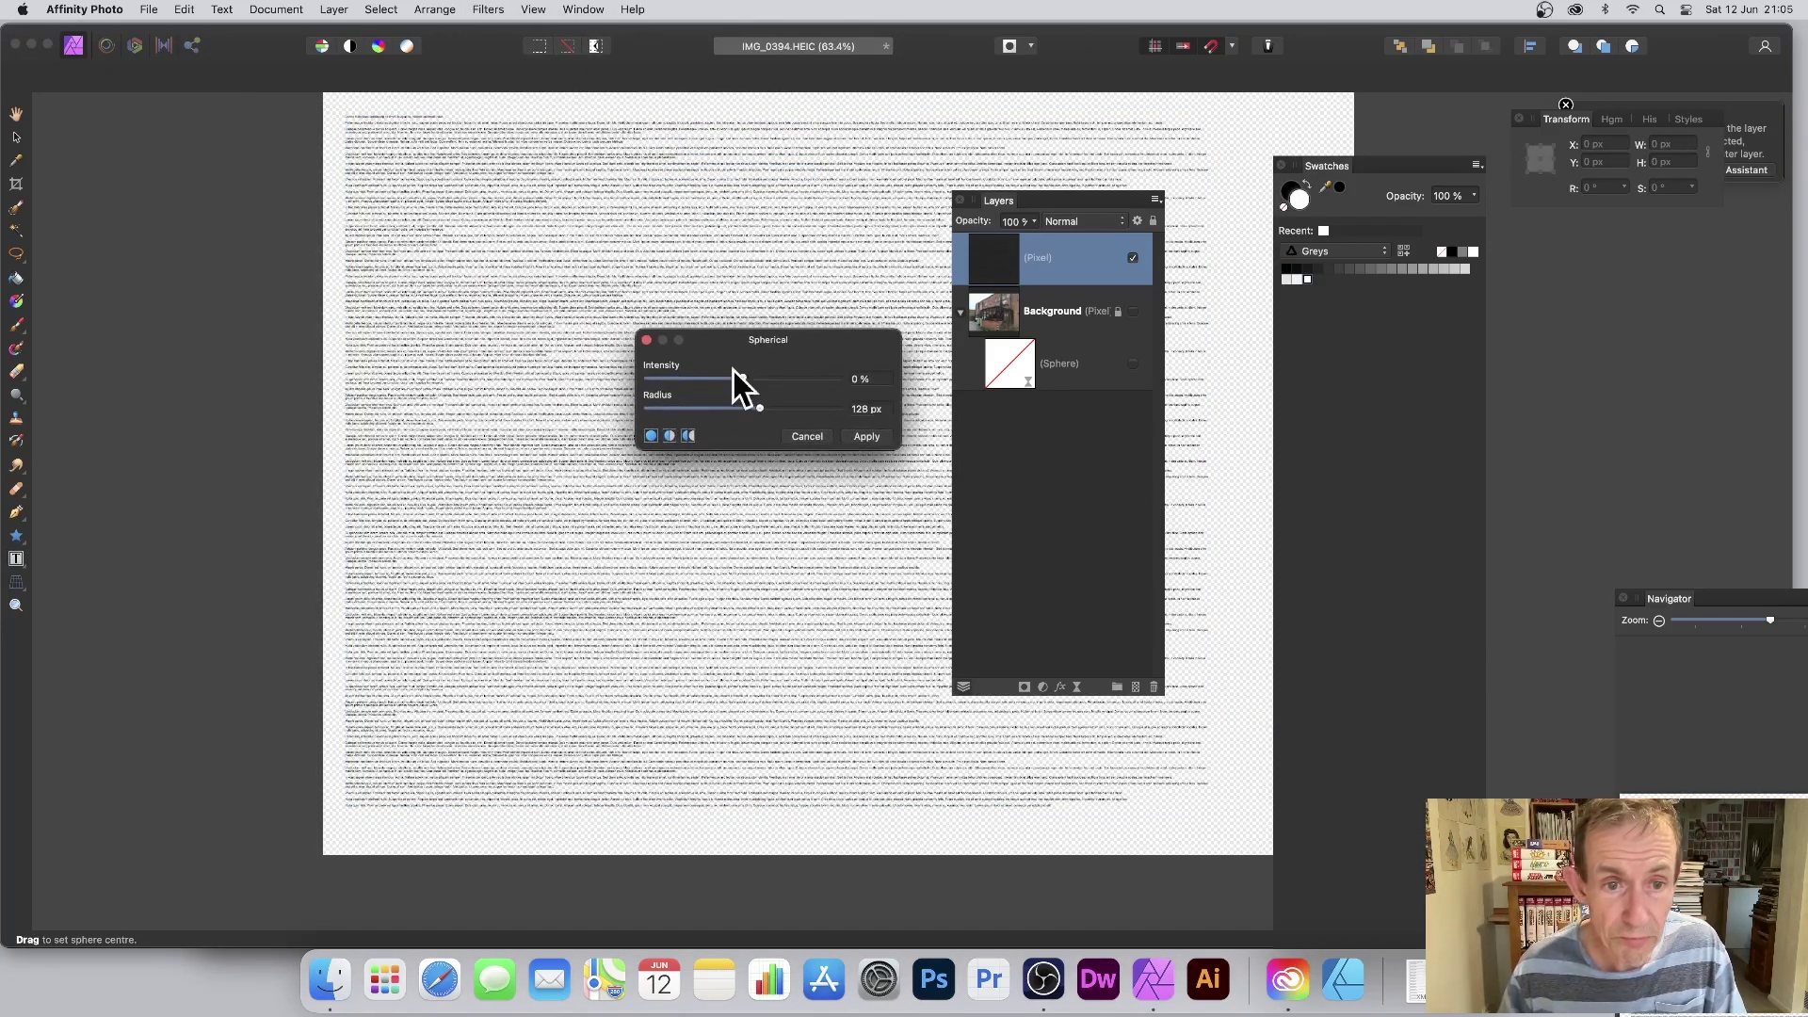
{"action": "left_click_drag", "start_coordinate": [800, 381], "coordinate": [831, 408]}
{"action": "left_click_drag", "start_coordinate": [754, 344], "coordinate": [650, 381]}
{"action": "left_click_drag", "start_coordinate": [1102, 413], "coordinate": [1120, 411]}
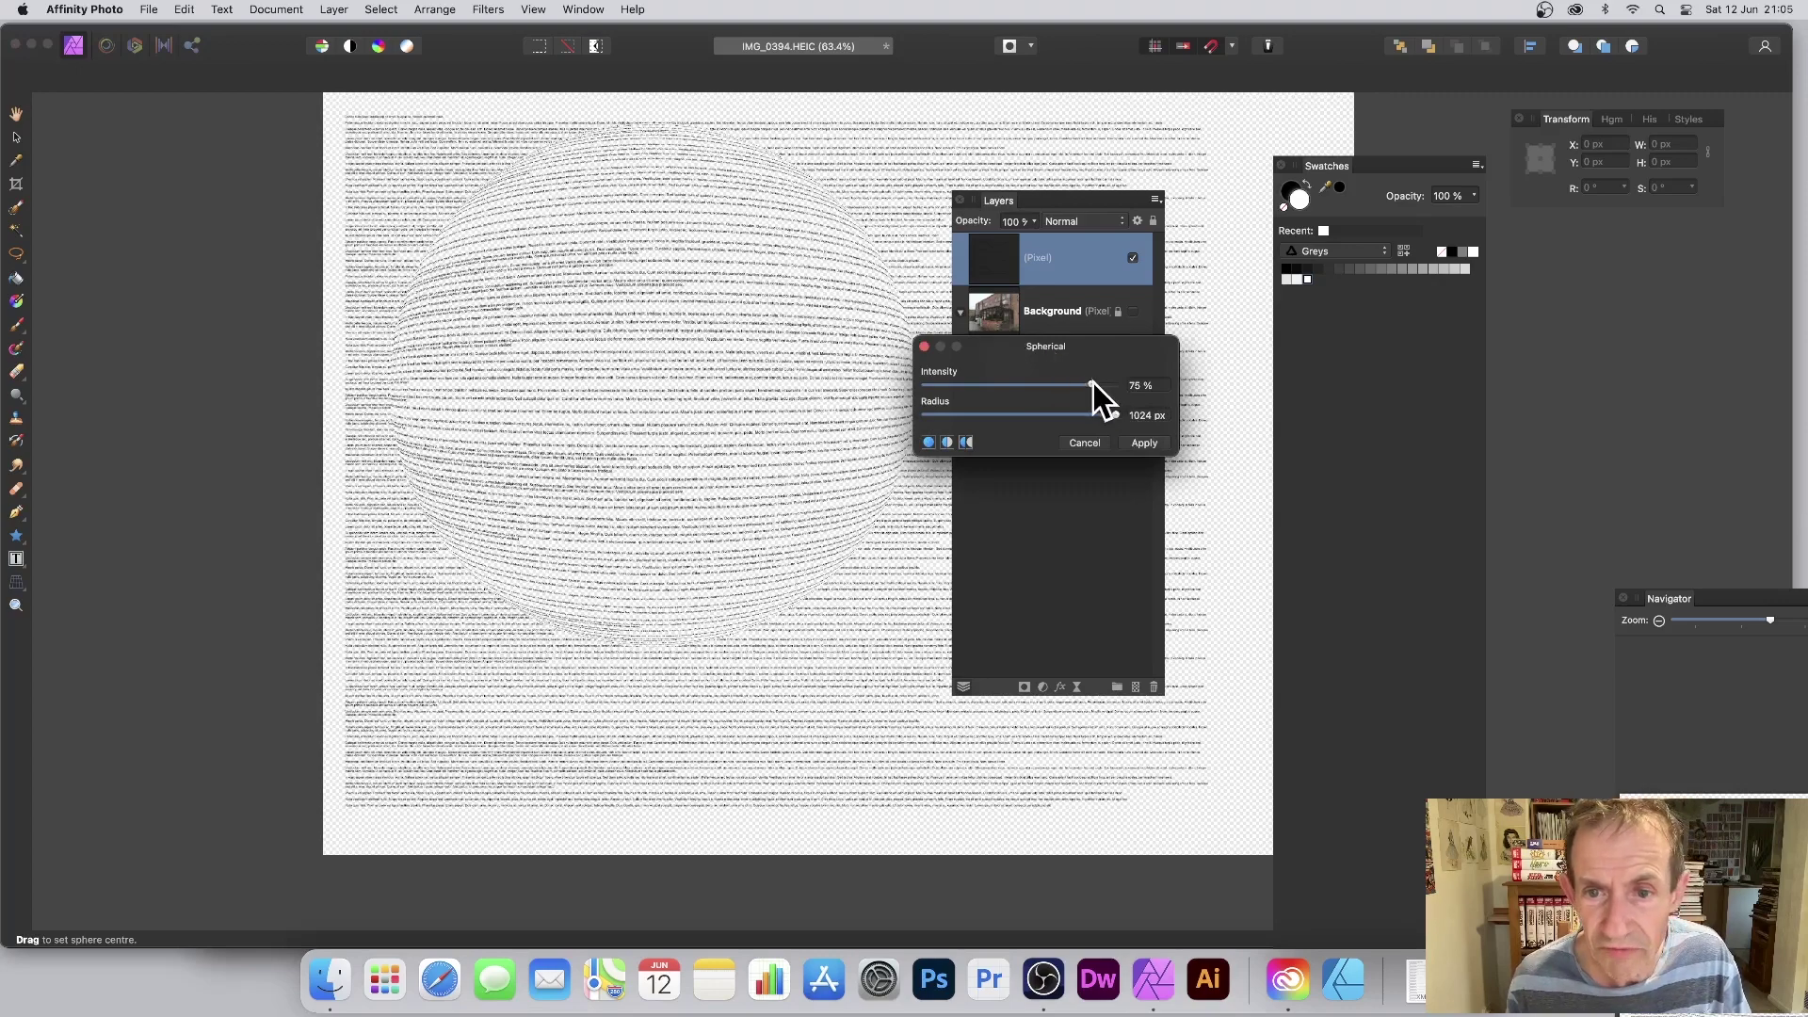
{"action": "left_click_drag", "start_coordinate": [1094, 383], "coordinate": [1109, 383]}
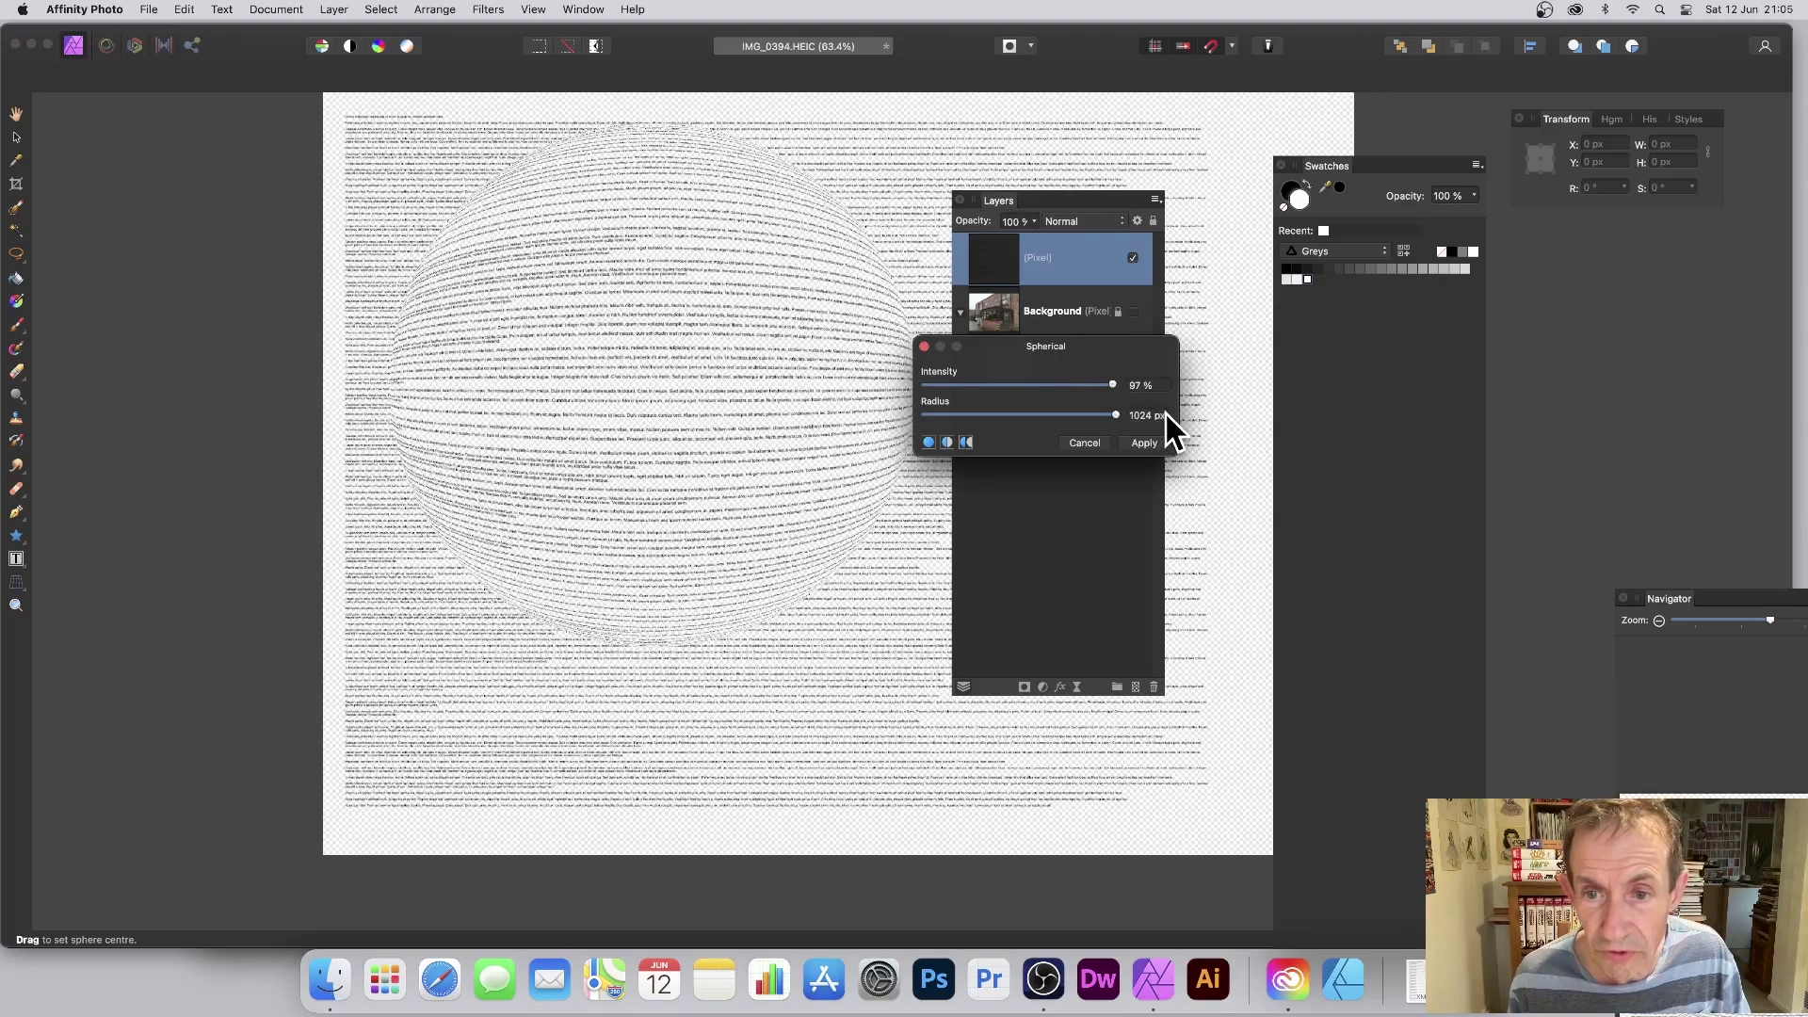
Set the radius to 4000 px, move the centre so the lines curve, and apply
{"action": "type", "text": "4000"}
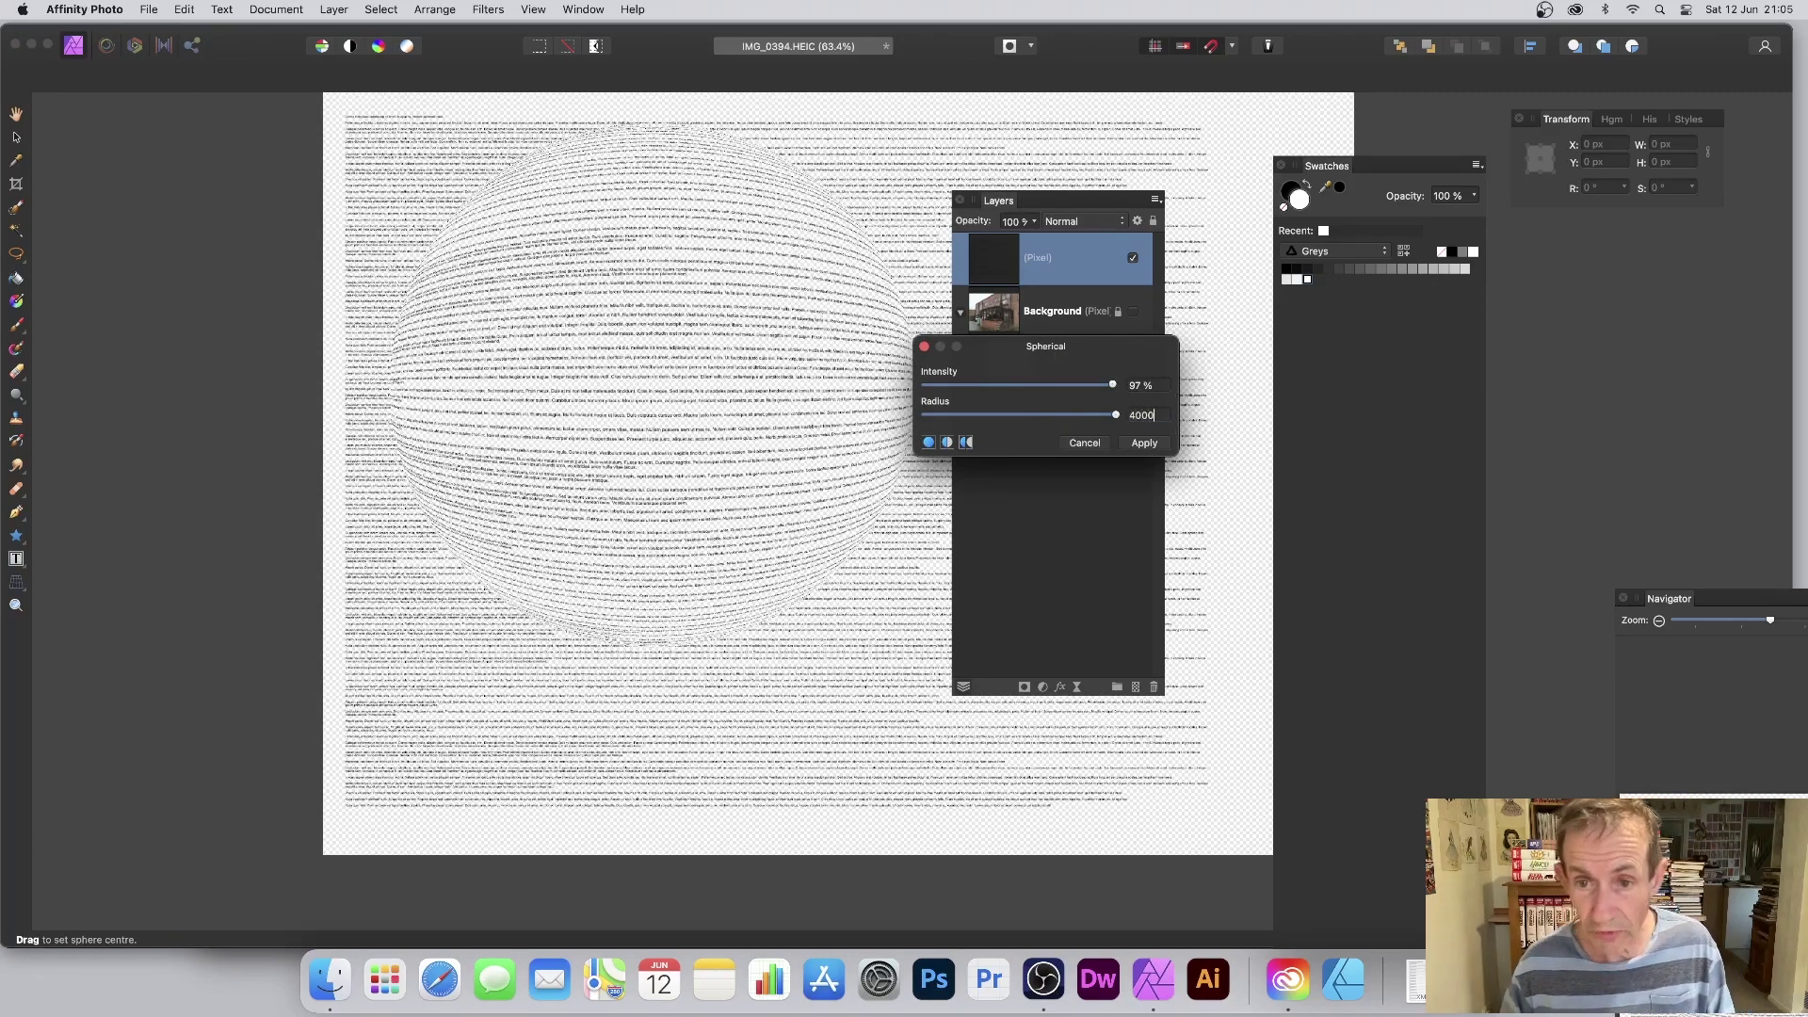
{"action": "key", "text": "Tab"}
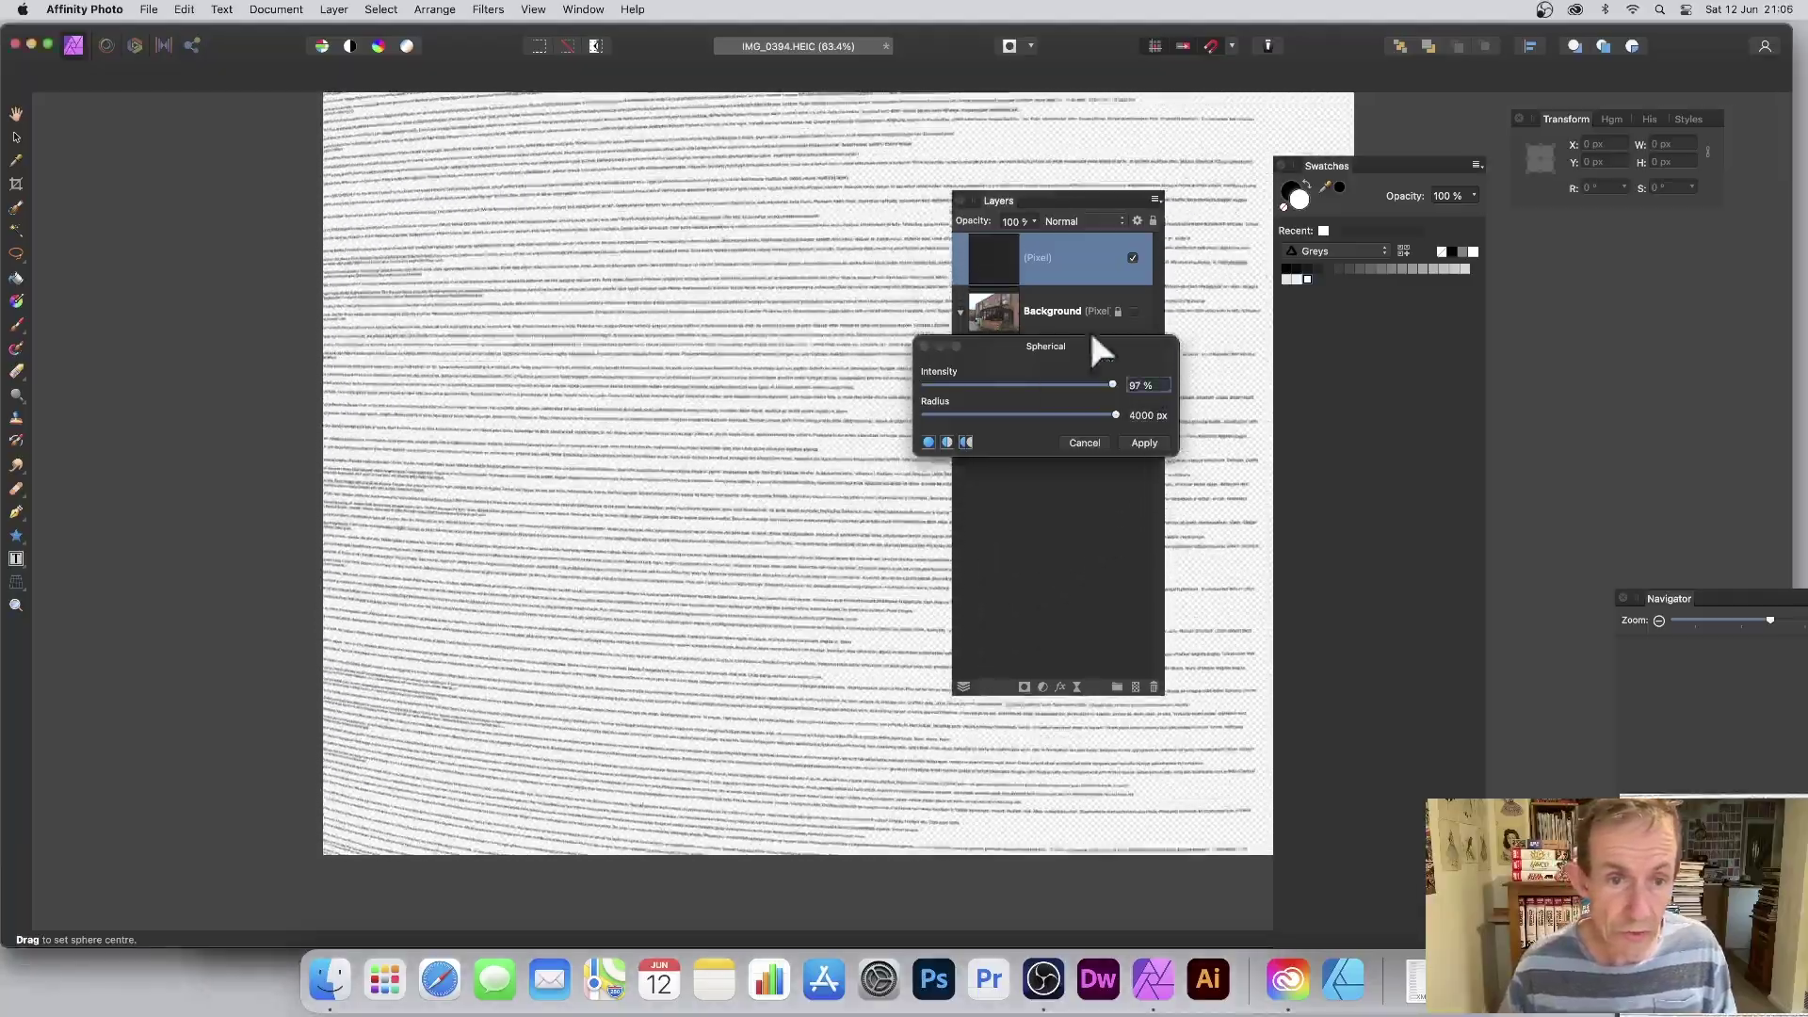
{"action": "left_click_drag", "start_coordinate": [330, 443], "coordinate": [251, 9]}
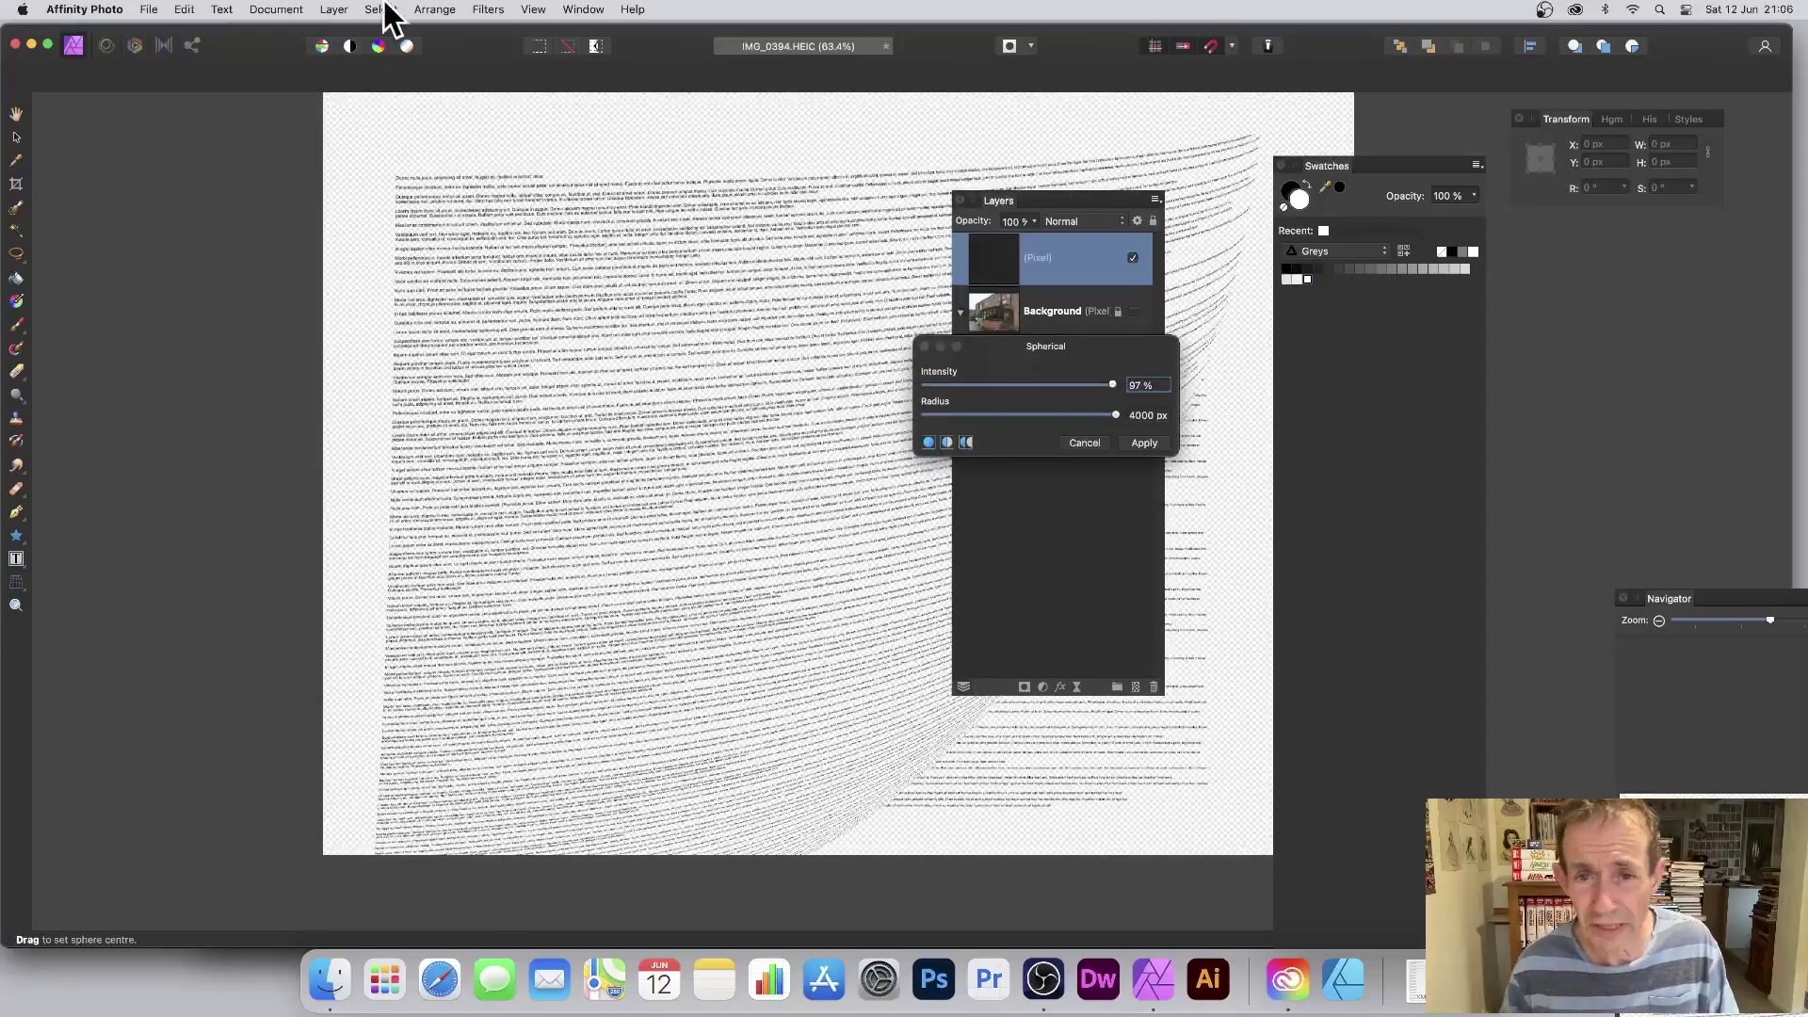
{"action": "left_click", "coordinate": [969, 394]}
{"action": "left_click", "coordinate": [1145, 442]}
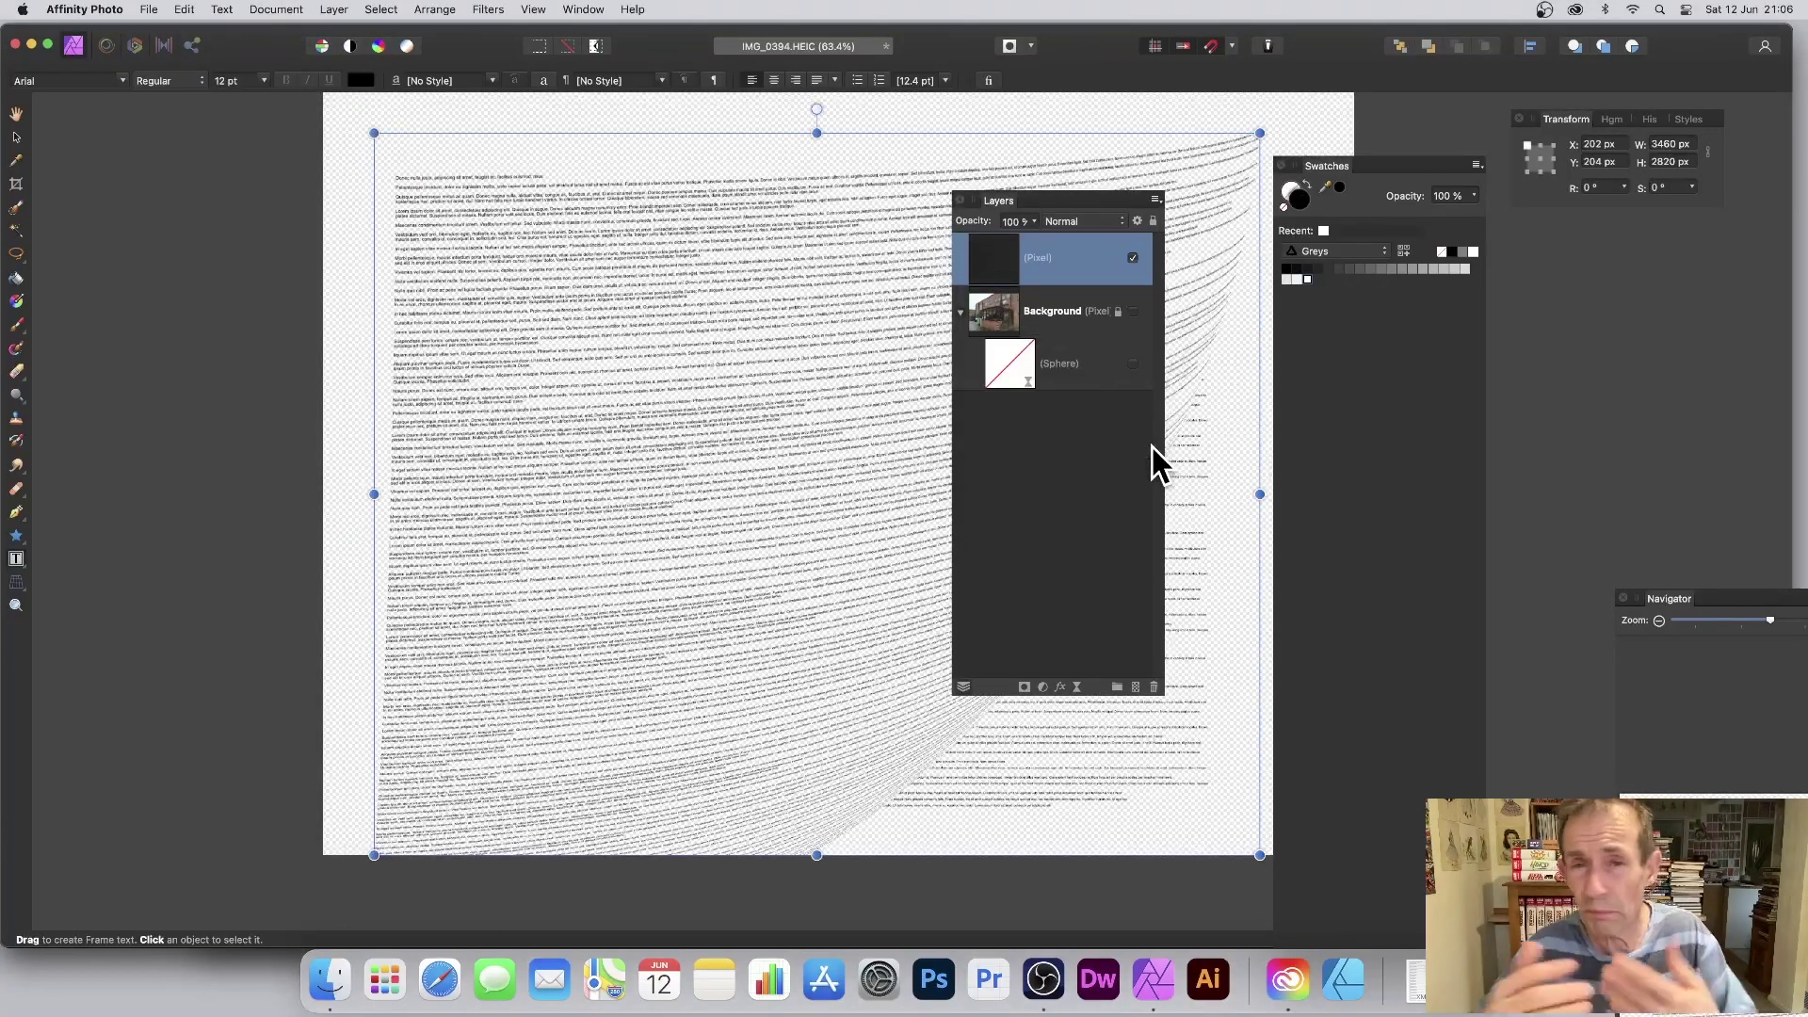